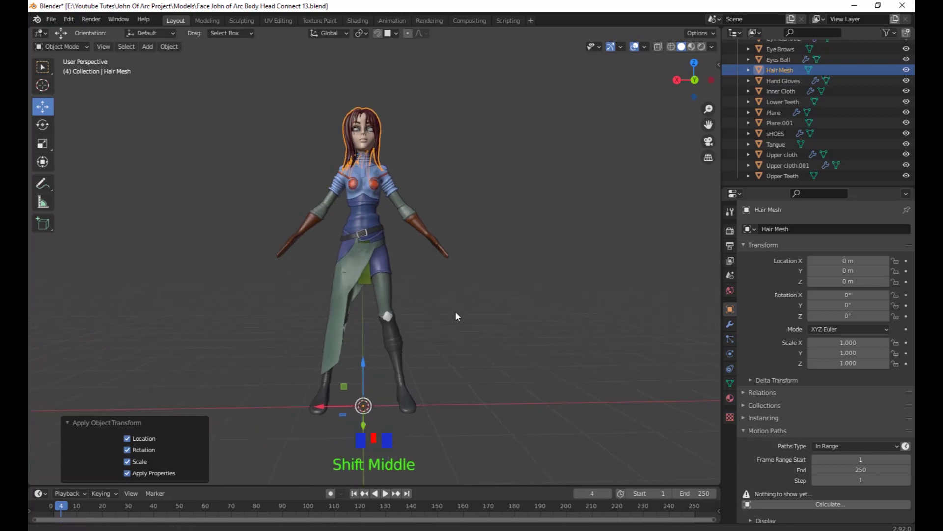
Set the origin of the hair mesh to its geometry.
{"action": "left_click", "coordinate": [169, 47]}
{"action": "mouse_move", "coordinate": [187, 69]}
{"action": "left_click", "coordinate": [333, 79]}
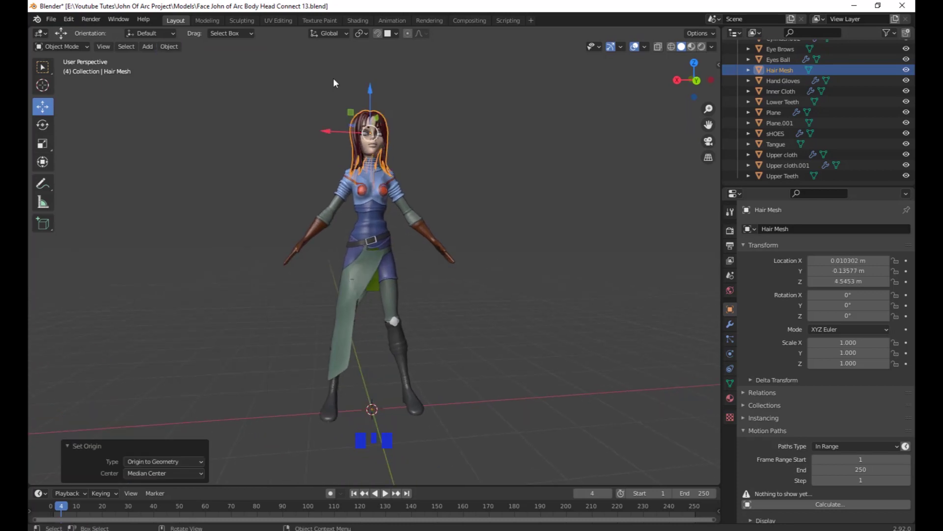
{"action": "left_click", "coordinate": [450, 149]}
Apply the Mirror modifier on the eyeballs object.
{"action": "scroll", "coordinate": [463, 158], "scroll_direction": "up", "scroll_amount": 6}
{"action": "middle_click_drag", "start_coordinate": [463, 158], "coordinate": [459, 148]}
{"action": "middle_click_drag", "start_coordinate": [462, 152], "coordinate": [468, 344], "text": "shift"}
{"action": "left_click", "coordinate": [787, 59]}
{"action": "left_click", "coordinate": [730, 324]}
{"action": "left_click", "coordinate": [892, 247]}
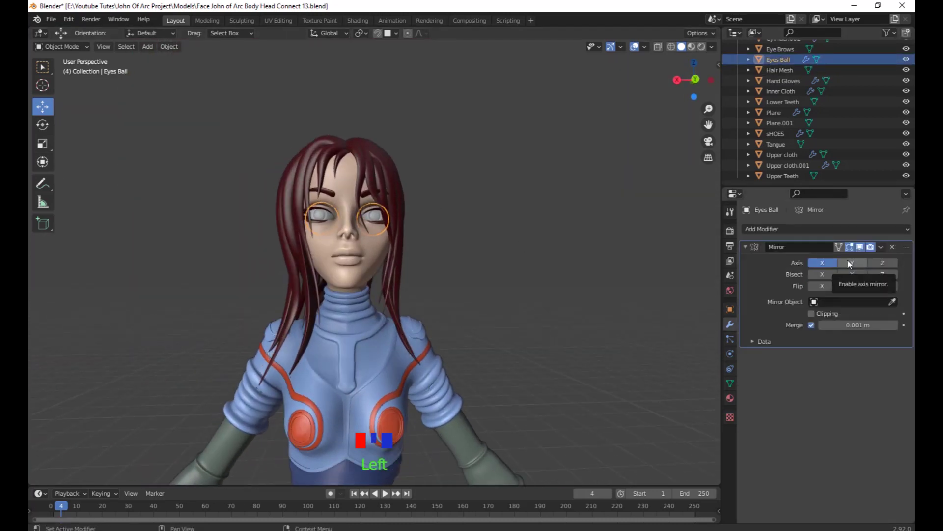
{"action": "left_click", "coordinate": [881, 247]}
{"action": "left_click", "coordinate": [861, 259]}
Isolate the eyeballs and separate one of them from the shared mesh into its own object.
{"action": "scroll", "coordinate": [580, 275], "scroll_direction": "up", "scroll_amount": 7}
{"action": "middle_click_drag", "start_coordinate": [579, 256], "coordinate": [620, 353], "text": "shift"}
{"action": "key", "text": "shift+h"}
{"action": "key", "text": "Tab"}
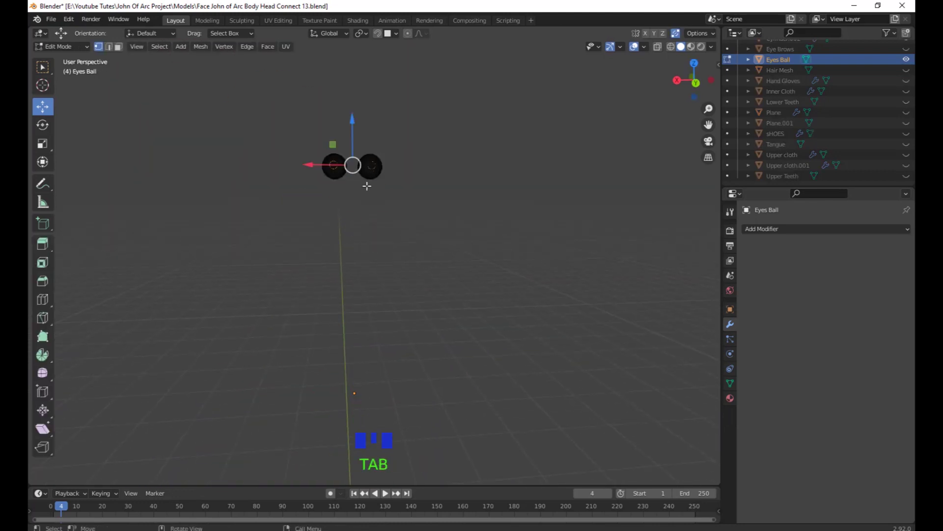
{"action": "scroll", "coordinate": [393, 221], "scroll_direction": "up", "scroll_amount": 7}
{"action": "key", "text": "l"}
{"action": "middle_click_drag", "start_coordinate": [418, 253], "coordinate": [421, 249]}
{"action": "right_click", "coordinate": [421, 253]}
{"action": "mouse_move", "coordinate": [442, 281]}
{"action": "left_click", "coordinate": [558, 282]}
{"action": "key", "text": "Tab"}
{"action": "left_click", "coordinate": [449, 221]}
Rename the two eyeball objects as Left Eye Ball and Right Eye Ball.
{"action": "scroll", "coordinate": [783, 106], "scroll_direction": "up", "scroll_amount": 2}
{"action": "double_click", "coordinate": [784, 107]}
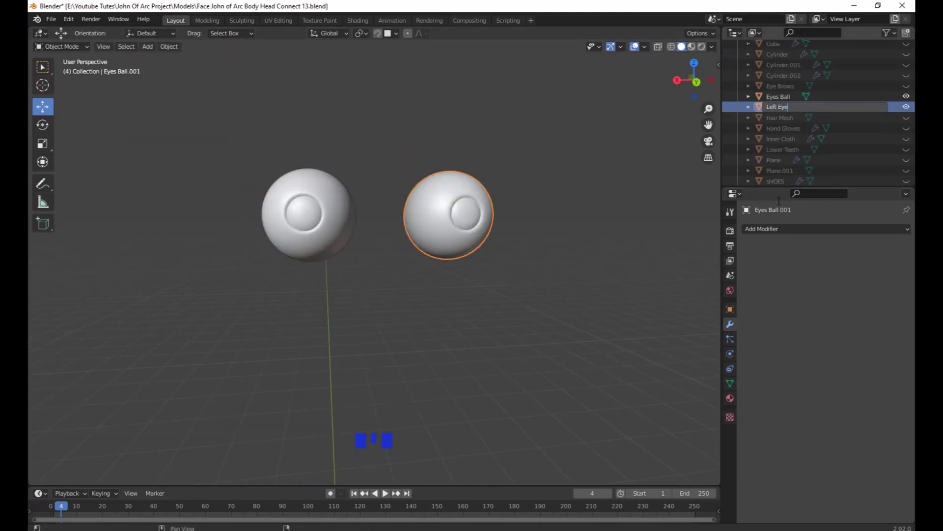
{"action": "key", "text": "Return"}
{"action": "double_click", "coordinate": [782, 97]}
{"action": "type", "text": "Ri"}
{"action": "key", "text": "Return"}
{"action": "double_click", "coordinate": [779, 107]}
{"action": "type", "text": "Ball"}
Set the eyeballs' origin to geometry and try rotating an eyeball.
{"action": "scroll", "coordinate": [366, 255], "scroll_direction": "down", "scroll_amount": 9}
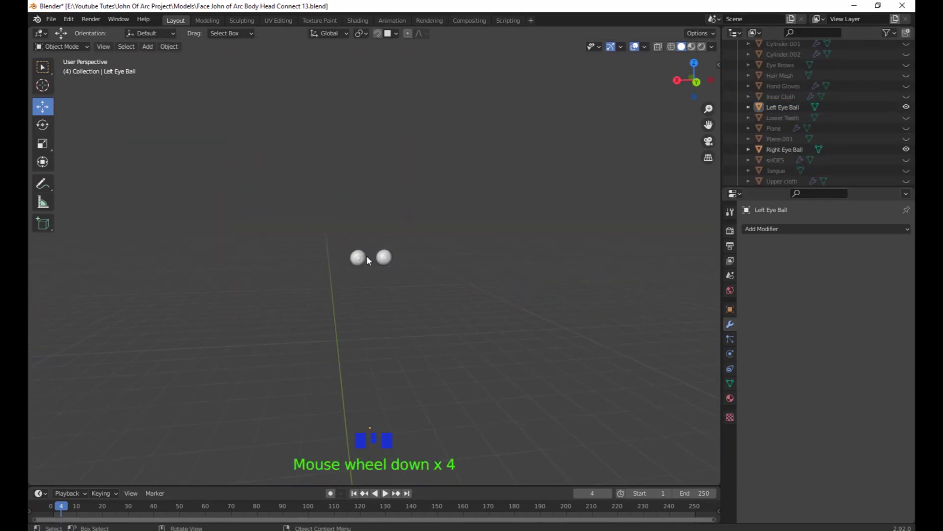
{"action": "left_click", "coordinate": [373, 211]}
{"action": "left_click", "coordinate": [169, 47]}
{"action": "left_click", "coordinate": [311, 82]}
{"action": "left_click", "coordinate": [348, 211]}
{"action": "scroll", "coordinate": [452, 168], "scroll_direction": "up", "scroll_amount": 9}
{"action": "key", "text": "r"}
{"action": "left_click", "coordinate": [474, 236]}
Unhide all hidden parts of the character.
{"action": "middle_click_drag", "start_coordinate": [513, 315], "coordinate": [479, 299], "text": "shift"}
{"action": "key", "text": "alt+h"}
{"action": "left_click", "coordinate": [477, 301]}
{"action": "middle_click_drag", "start_coordinate": [423, 157], "coordinate": [421, 243], "text": "shift"}
{"action": "left_click", "coordinate": [408, 230]}
Select both eyeballs on the face and set their origins to their geometry.
{"action": "middle_click_drag", "start_coordinate": [493, 276], "coordinate": [597, 288], "text": "shift"}
{"action": "scroll", "coordinate": [496, 293], "scroll_direction": "up", "scroll_amount": 6}
{"action": "left_click", "coordinate": [364, 231], "text": "shift"}
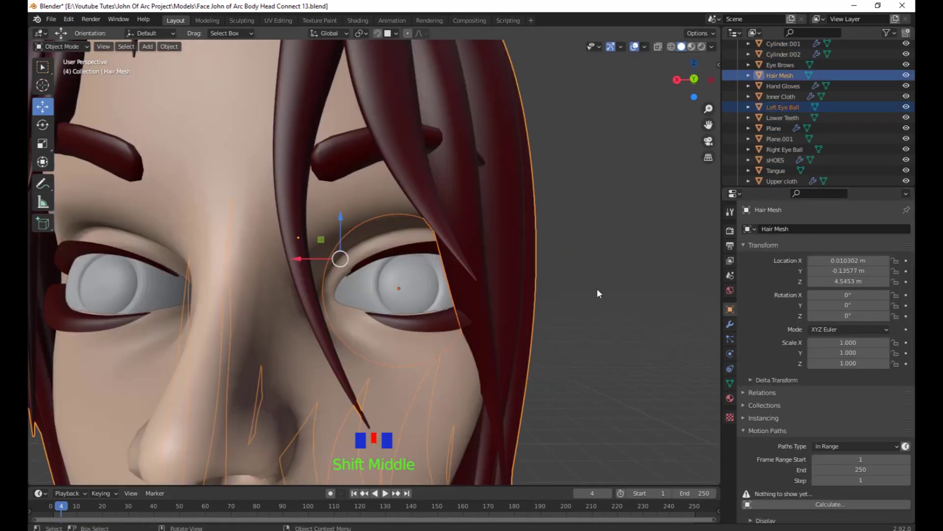
{"action": "left_click", "coordinate": [107, 281], "text": "shift"}
{"action": "scroll", "coordinate": [486, 316], "scroll_direction": "down", "scroll_amount": 7}
{"action": "left_click", "coordinate": [398, 243]}
{"action": "scroll", "coordinate": [399, 245], "scroll_direction": "up", "scroll_amount": 8}
{"action": "left_click", "coordinate": [448, 275]}
{"action": "left_click", "coordinate": [297, 275], "text": "shift"}
{"action": "left_click", "coordinate": [169, 47]}
{"action": "left_click", "coordinate": [312, 82]}
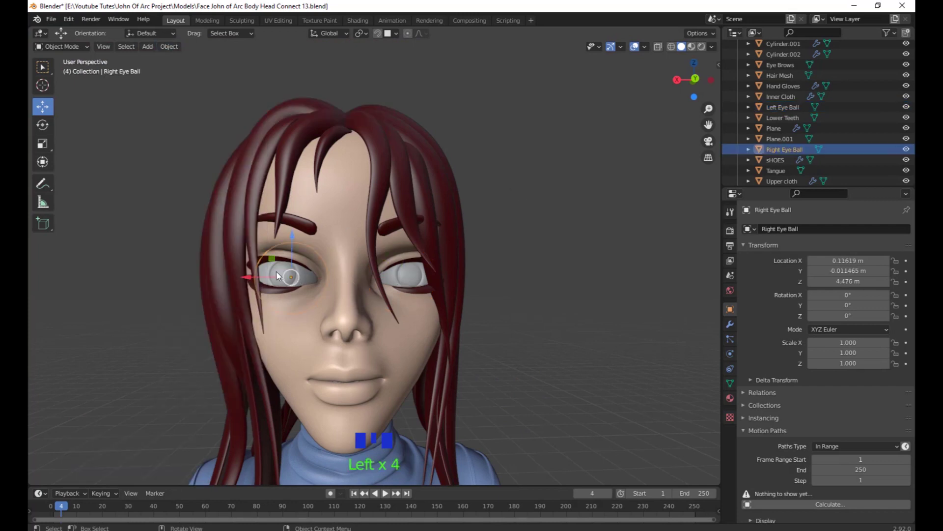
Apply the modifiers on the upper eyelashes.
{"action": "left_click", "coordinate": [276, 256]}
{"action": "left_click", "coordinate": [731, 324]}
{"action": "left_click", "coordinate": [864, 263]}
{"action": "left_click", "coordinate": [881, 247]}
{"action": "left_click", "coordinate": [855, 260]}
Separate the character's left upper eyelash from the pair into its own object.
{"action": "key", "text": "Tab"}
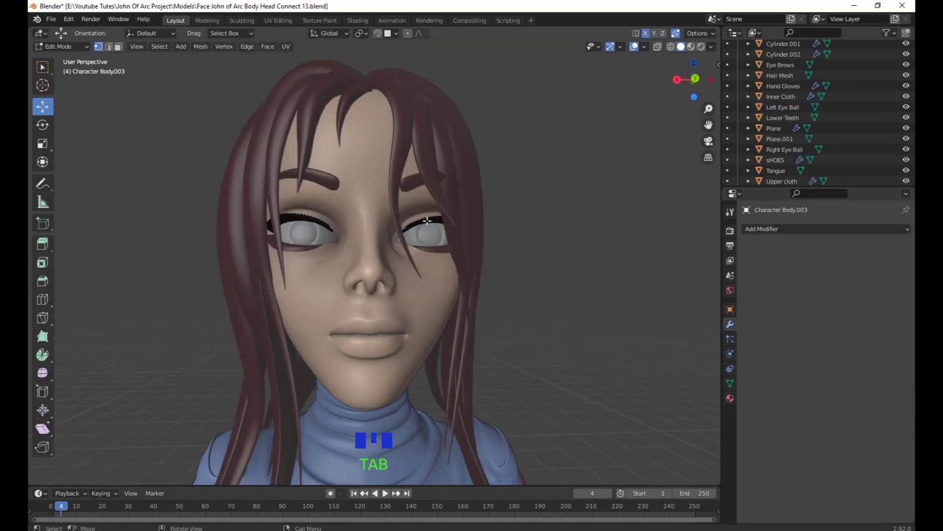
{"action": "key", "text": "l"}
{"action": "right_click", "coordinate": [454, 236]}
{"action": "left_click", "coordinate": [583, 269]}
{"action": "key", "text": "Tab"}
{"action": "scroll", "coordinate": [835, 162], "scroll_direction": "down", "scroll_amount": 8}
Rename the two upper eyelash objects as Left Eye Brow and Right Eye Brow.
{"action": "scroll", "coordinate": [830, 162], "scroll_direction": "up", "scroll_amount": 8}
{"action": "double_click", "coordinate": [797, 109]}
{"action": "type", "text": "Left Eye Brow"}
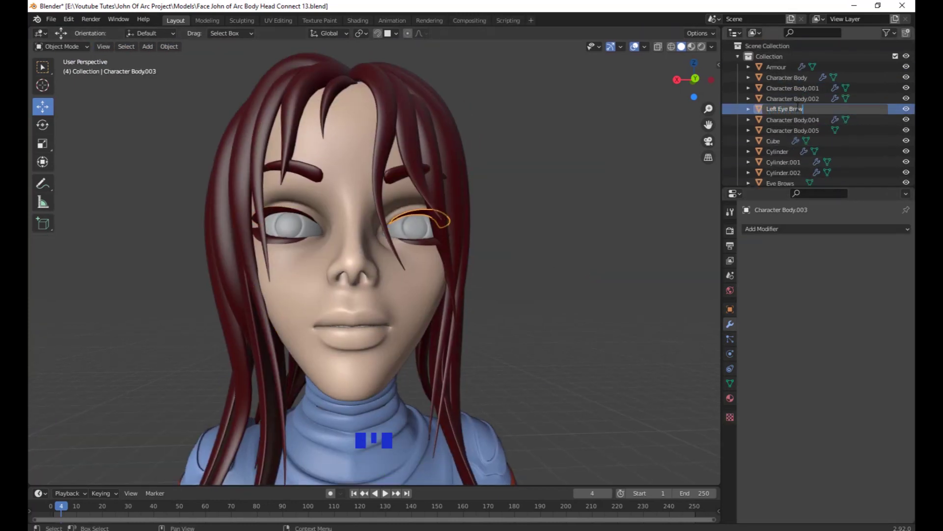
{"action": "key", "text": "Return"}
{"action": "left_click", "coordinate": [273, 208]}
{"action": "double_click", "coordinate": [794, 107]}
{"action": "type", "text": "Left Eye Brow"}
{"action": "type", "text": "Right"}
{"action": "key", "text": "Return"}
Apply the modifier on the lower eyelashes.
{"action": "middle_click_drag", "start_coordinate": [500, 269], "coordinate": [536, 247], "text": "shift"}
{"action": "left_click", "coordinate": [291, 235]}
{"action": "left_click", "coordinate": [881, 247]}
{"action": "left_click", "coordinate": [854, 260]}
Separate the character's left lower eyelash from the pair into its own object.
{"action": "middle_click_drag", "start_coordinate": [600, 283], "coordinate": [600, 273], "text": "shift"}
{"action": "key", "text": "Tab"}
{"action": "key", "text": "l"}
{"action": "middle_click_drag", "start_coordinate": [529, 285], "coordinate": [528, 274], "text": "shift"}
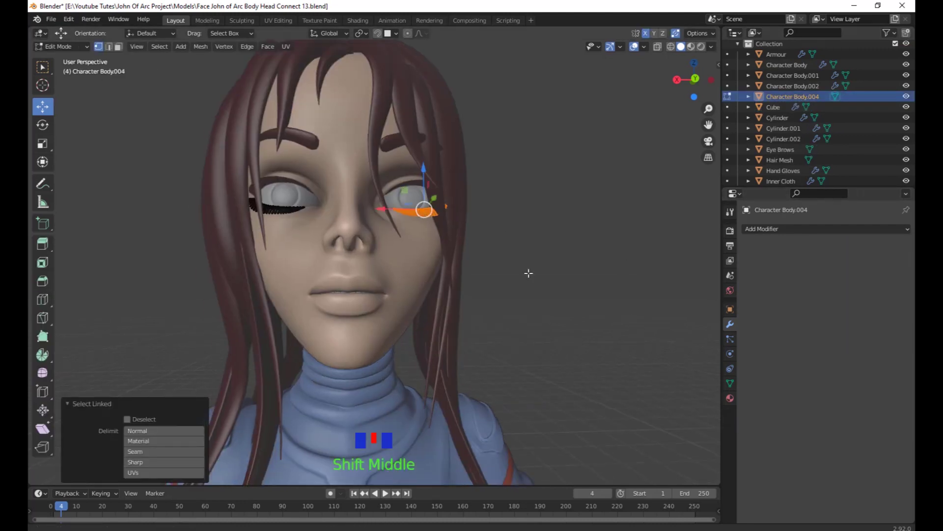
{"action": "key", "text": "p"}
{"action": "left_click", "coordinate": [529, 273]}
{"action": "key", "text": "Tab"}
Join the lower eyelash with the upper eyelash on each eye, keeping the left and right sides separate.
{"action": "left_click", "coordinate": [429, 212]}
{"action": "left_click", "coordinate": [426, 207], "text": "shift"}
{"action": "right_click", "coordinate": [526, 191]}
{"action": "left_click", "coordinate": [526, 192]}
{"action": "middle_click_drag", "start_coordinate": [539, 220], "coordinate": [577, 225], "text": "shift"}
{"action": "left_click", "coordinate": [270, 219]}
{"action": "left_click", "coordinate": [273, 190], "text": "shift"}
{"action": "right_click", "coordinate": [609, 250]}
{"action": "left_click", "coordinate": [606, 249]}
Set the origins of the left and right joined eyelash objects to their geometry.
{"action": "scroll", "coordinate": [794, 180], "scroll_direction": "down", "scroll_amount": 1}
{"action": "left_click", "coordinate": [789, 171], "text": "ctrl"}
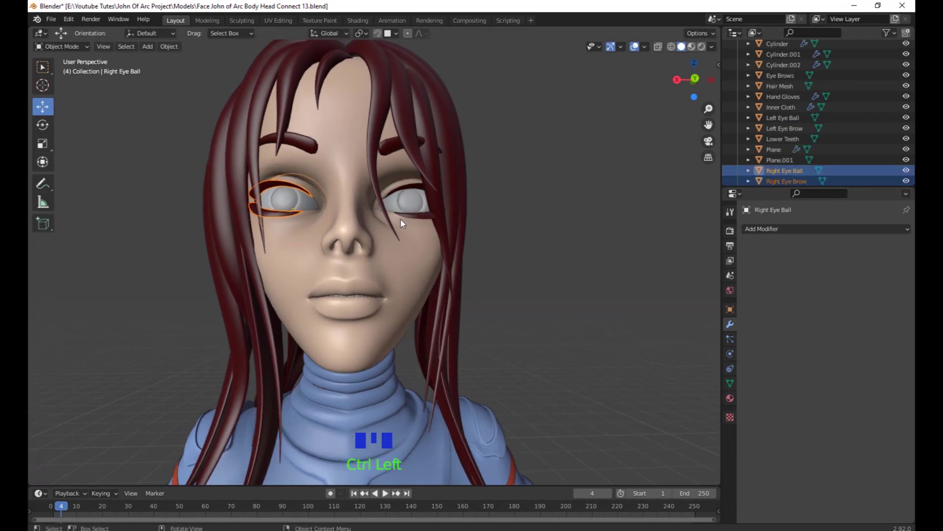
{"action": "left_click", "coordinate": [403, 215]}
{"action": "left_click", "coordinate": [273, 213], "text": "shift"}
{"action": "left_click", "coordinate": [168, 48]}
{"action": "left_click", "coordinate": [304, 80]}
{"action": "left_click", "coordinate": [422, 214]}
Apply the Subdivision modifier on the head mesh.
{"action": "scroll", "coordinate": [491, 236], "scroll_direction": "down", "scroll_amount": 5}
{"action": "left_click", "coordinate": [377, 170]}
{"action": "key", "text": "Tab"}
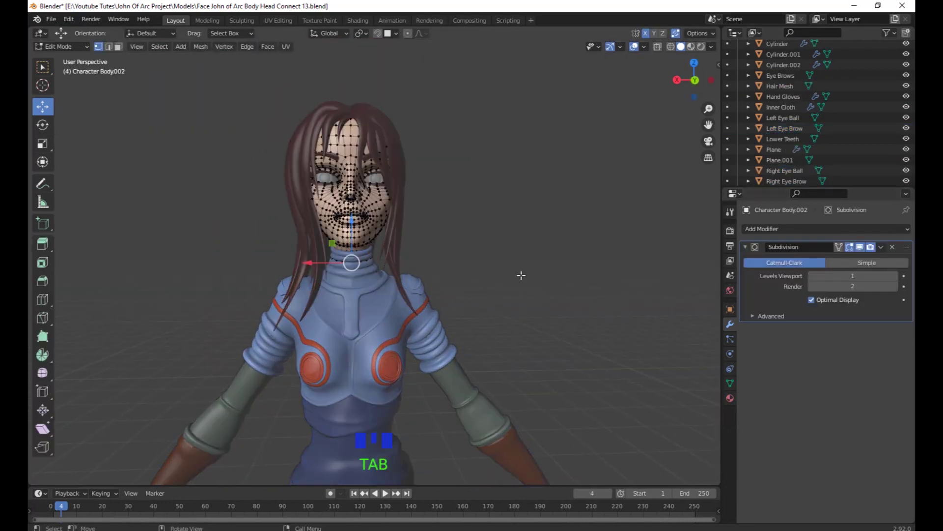
{"action": "middle_click_drag", "start_coordinate": [538, 253], "coordinate": [558, 270], "text": "shift"}
{"action": "key", "text": "Tab"}
{"action": "left_click", "coordinate": [881, 247]}
{"action": "left_click", "coordinate": [846, 261]}
{"action": "key", "text": "Tab"}
Apply the armour's modifiers, including Subdivision.
{"action": "left_click", "coordinate": [351, 246]}
{"action": "left_click", "coordinate": [881, 247]}
{"action": "left_click", "coordinate": [843, 261]}
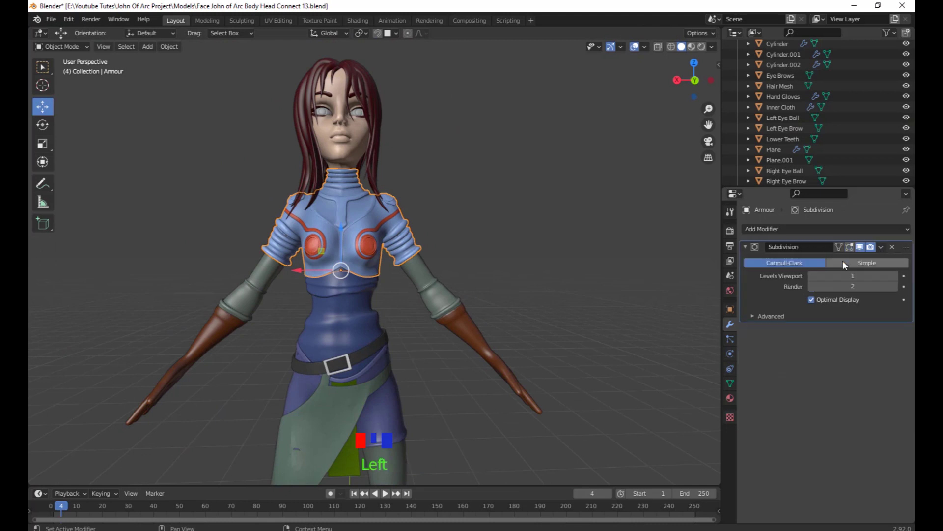
{"action": "left_click", "coordinate": [881, 247]}
{"action": "left_click", "coordinate": [843, 262]}
Apply the modifiers on the clothing pieces below the armour.
{"action": "scroll", "coordinate": [492, 275], "scroll_direction": "down", "scroll_amount": 5}
{"action": "left_click", "coordinate": [357, 211]}
{"action": "middle_click_drag", "start_coordinate": [526, 302], "coordinate": [549, 350], "text": "shift"}
{"action": "left_click", "coordinate": [881, 247]}
{"action": "left_click", "coordinate": [843, 261]}
{"action": "left_click", "coordinate": [339, 294]}
{"action": "double_click", "coordinate": [812, 276]}
{"action": "left_click", "coordinate": [880, 247]}
{"action": "left_click", "coordinate": [843, 261]}
{"action": "left_click", "coordinate": [881, 247]}
{"action": "left_click", "coordinate": [892, 247]}
Apply the Subdivision modifier on the leg pieces above the shoes.
{"action": "left_click", "coordinate": [409, 282]}
{"action": "middle_click_drag", "start_coordinate": [614, 354], "coordinate": [618, 338], "text": "shift"}
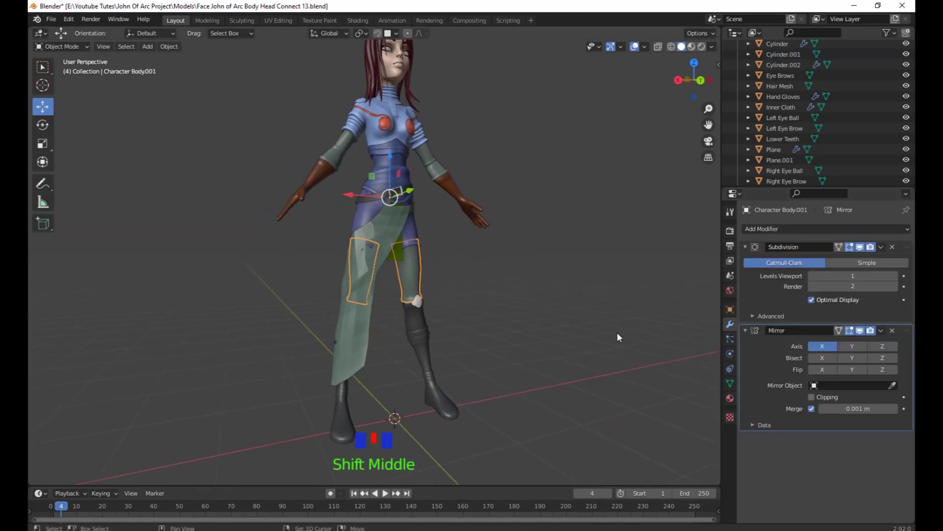
{"action": "left_click", "coordinate": [881, 247]}
{"action": "left_click", "coordinate": [843, 262]}
Apply the shoes' modifiers, including Mirror, and set their origin to their geometry.
{"action": "scroll", "coordinate": [471, 314], "scroll_direction": "up", "scroll_amount": 3}
{"action": "left_click", "coordinate": [466, 325]}
{"action": "scroll", "coordinate": [491, 339], "scroll_direction": "down", "scroll_amount": 3}
{"action": "middle_click_drag", "start_coordinate": [573, 393], "coordinate": [547, 396]}
{"action": "left_click", "coordinate": [880, 247]}
{"action": "left_click", "coordinate": [843, 261]}
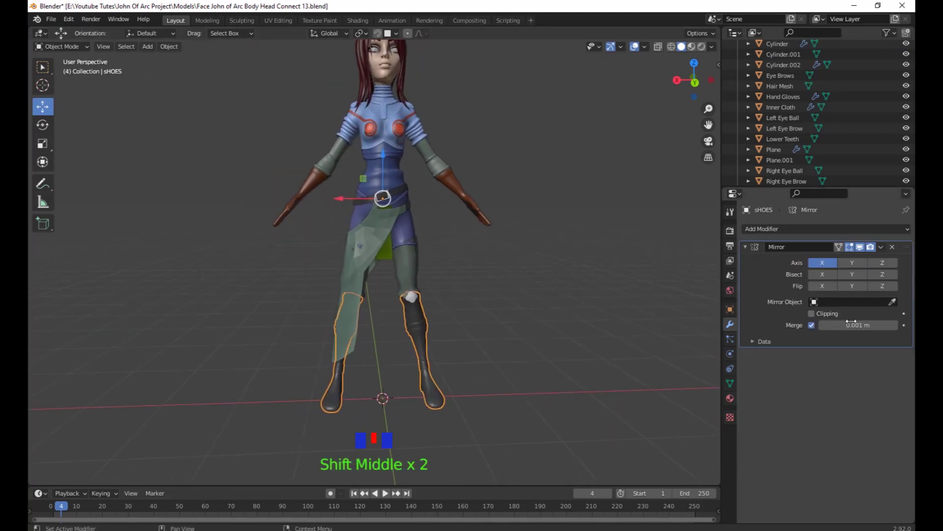
{"action": "left_click", "coordinate": [880, 247]}
{"action": "left_click", "coordinate": [842, 260]}
{"action": "left_click", "coordinate": [169, 46]}
{"action": "left_click", "coordinate": [305, 80]}
Separate the character's left shoe from the pair into its own object.
{"action": "scroll", "coordinate": [467, 317], "scroll_direction": "down", "scroll_amount": 2}
{"action": "middle_click_drag", "start_coordinate": [468, 323], "coordinate": [469, 314]}
{"action": "scroll", "coordinate": [432, 334], "scroll_direction": "up", "scroll_amount": 3}
{"action": "key", "text": "Tab"}
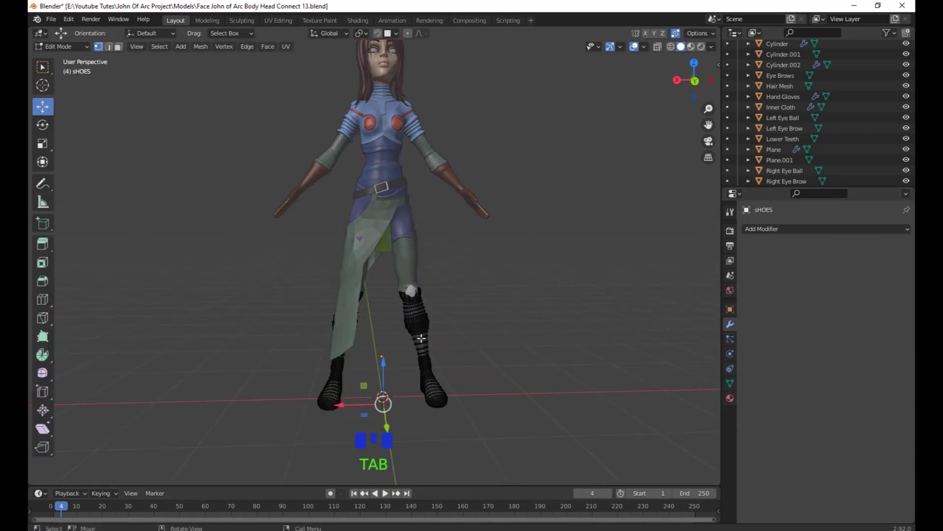
{"action": "key", "text": "l"}
{"action": "key", "text": "p"}
{"action": "left_click", "coordinate": [436, 336]}
{"action": "key", "text": "Tab"}
Rename the separated shoe as Left Shoe.
{"action": "left_click", "coordinate": [424, 336]}
{"action": "scroll", "coordinate": [423, 339], "scroll_direction": "up", "scroll_amount": 2}
{"action": "scroll", "coordinate": [786, 133], "scroll_direction": "down", "scroll_amount": 4}
{"action": "double_click", "coordinate": [781, 134]}
{"action": "type", "text": "Left Shoe"}
{"action": "key", "text": "Return"}
Set the origin of the left and right shoes to their geometry.
{"action": "left_click", "coordinate": [169, 47]}
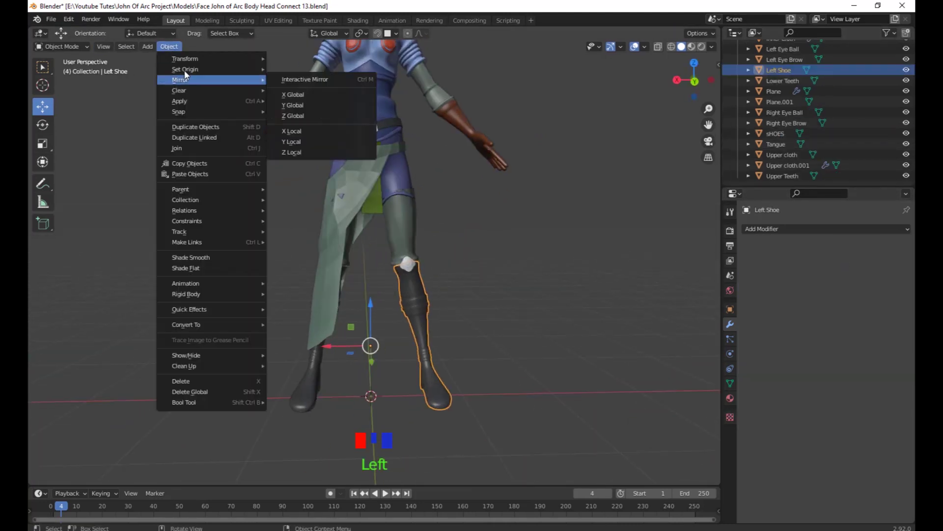
{"action": "left_click", "coordinate": [305, 388]}
{"action": "left_click", "coordinate": [169, 47]}
{"action": "left_click", "coordinate": [305, 80]}
Rename the sHOES object as Right Shoe.
{"action": "double_click", "coordinate": [779, 133]}
{"action": "type", "text": "Right Sh"}
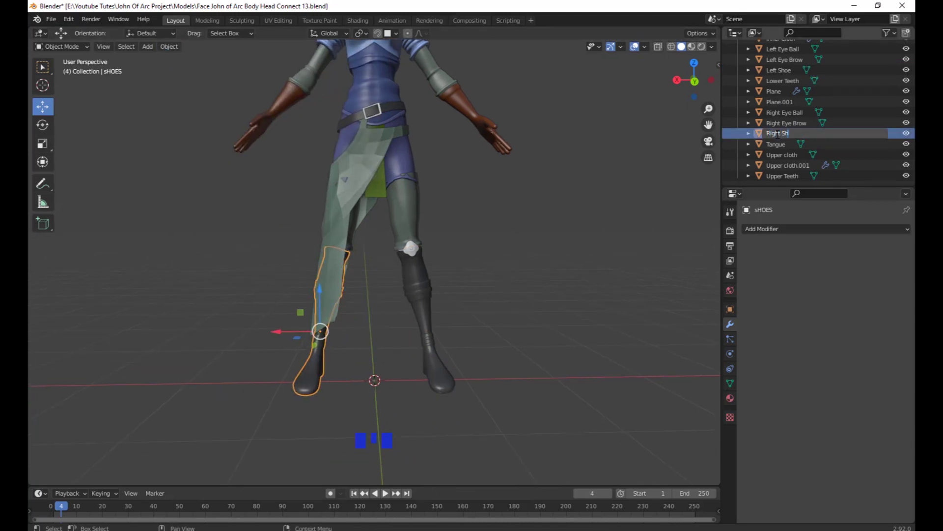
{"action": "type", "text": "oe"}
{"action": "key", "text": "Return"}
Rename the cloth hanging from the character's waist as Hang Cloth.
{"action": "left_click", "coordinate": [344, 216]}
{"action": "double_click", "coordinate": [782, 106]}
{"action": "type", "text": "Hang Cloth"}
{"action": "key", "text": "Return"}
Rename the pair of leg pieces above the shoes as Thaigh Cloth.
{"action": "left_click", "coordinate": [407, 265]}
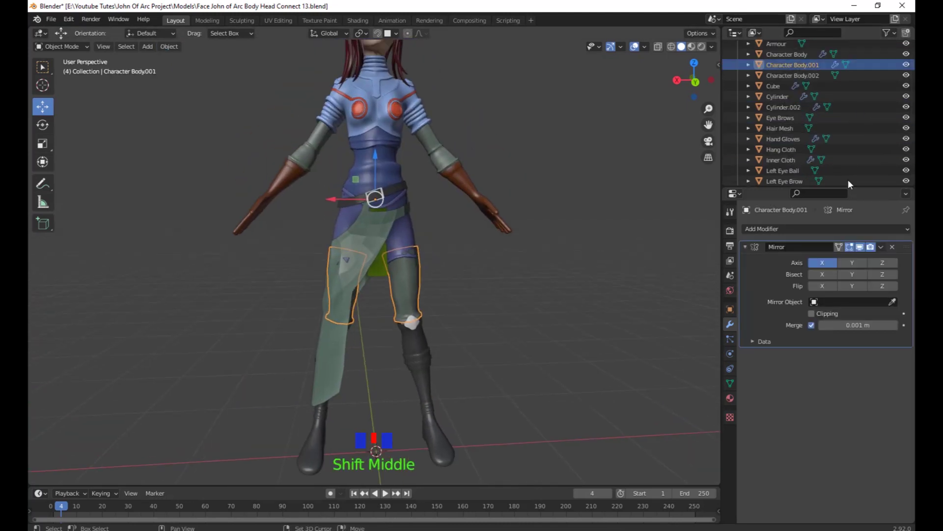
{"action": "scroll", "coordinate": [848, 147], "scroll_direction": "up", "scroll_amount": 2}
{"action": "double_click", "coordinate": [781, 88]}
{"action": "type", "text": "Thaigh Cloth"}
{"action": "key", "text": "Return"}
Rename the character's dark blue shorts as Paint.
{"action": "left_click", "coordinate": [410, 242]}
{"action": "scroll", "coordinate": [796, 148], "scroll_direction": "down", "scroll_amount": 7}
{"action": "double_click", "coordinate": [786, 171]}
{"action": "type", "text": "Paint"}
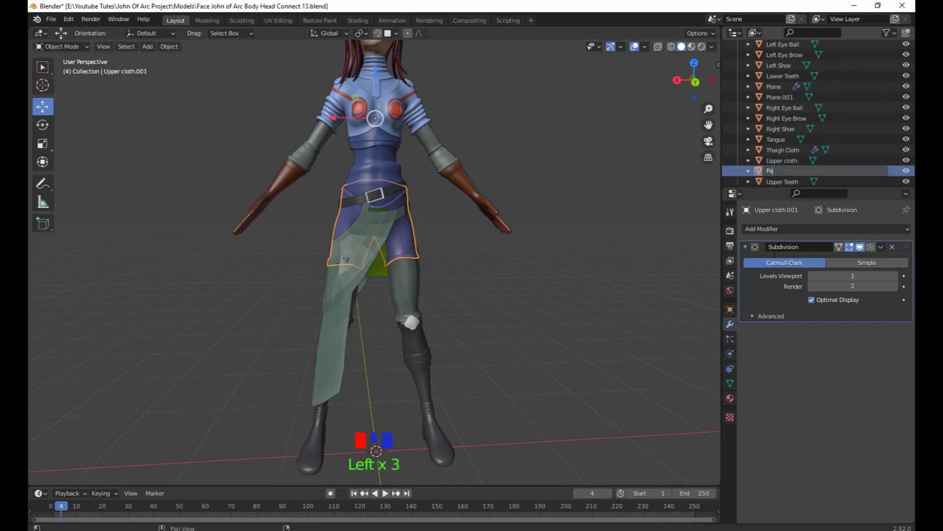
{"action": "key", "text": "Return"}
Rename the green forearm sleeves as Hand Cloth.
{"action": "scroll", "coordinate": [802, 143], "scroll_direction": "down", "scroll_amount": 2}
{"action": "scroll", "coordinate": [803, 144], "scroll_direction": "up", "scroll_amount": 7}
{"action": "middle_click_drag", "start_coordinate": [530, 166], "coordinate": [523, 213], "text": "shift"}
{"action": "left_click", "coordinate": [434, 196]}
{"action": "double_click", "coordinate": [785, 173]}
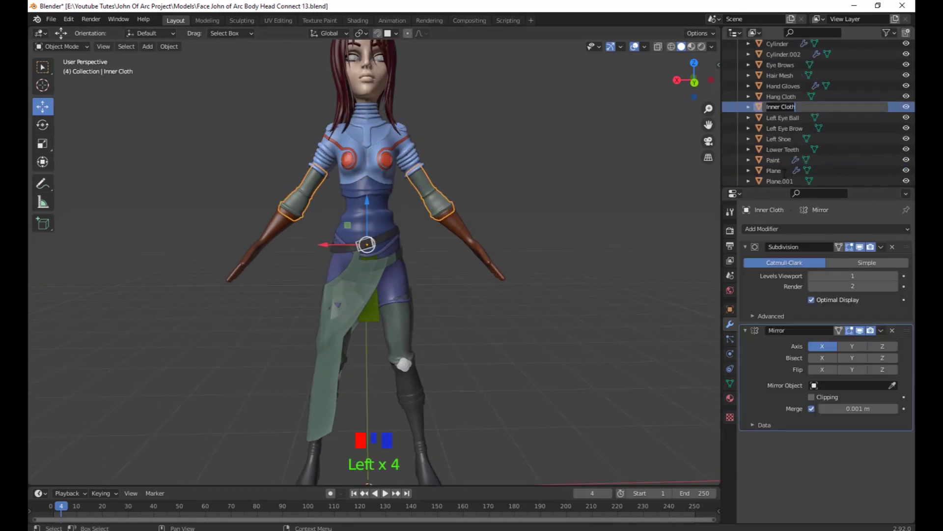
{"action": "type", "text": "Hand Cloth"}
{"action": "key", "text": "Return"}
Apply the hand gloves' modifiers, including Mirror.
{"action": "left_click", "coordinate": [445, 251]}
{"action": "left_click", "coordinate": [880, 246]}
{"action": "left_click", "coordinate": [869, 257]}
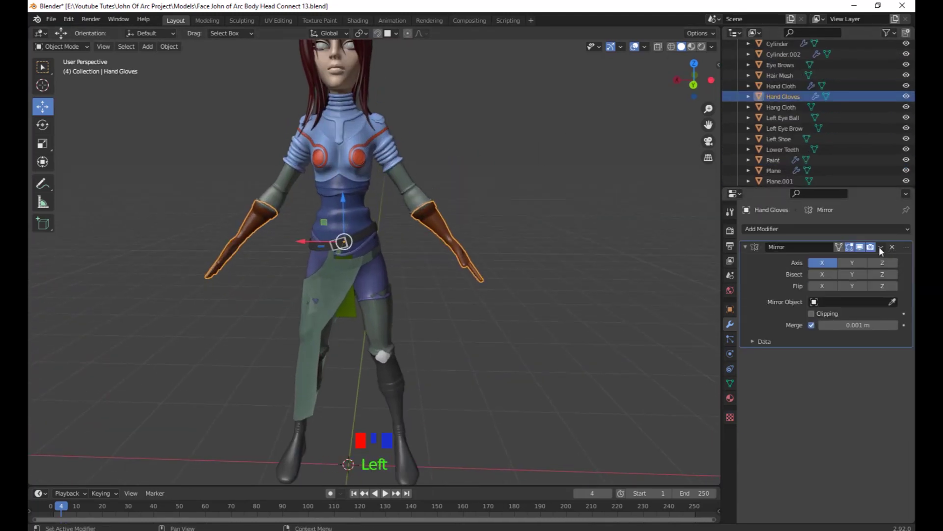
{"action": "left_click", "coordinate": [880, 247]}
{"action": "left_click", "coordinate": [869, 257]}
Separate the character's left glove from the pair into its own object.
{"action": "middle_click_drag", "start_coordinate": [549, 306], "coordinate": [544, 298]}
{"action": "key", "text": "Tab"}
{"action": "key", "text": "l"}
{"action": "right_click", "coordinate": [547, 263]}
{"action": "left_click", "coordinate": [596, 264]}
{"action": "key", "text": "Tab"}
Rename the separated glove on the character's left hand as Left Hand Gloves.
{"action": "left_click", "coordinate": [459, 230]}
{"action": "double_click", "coordinate": [768, 106]}
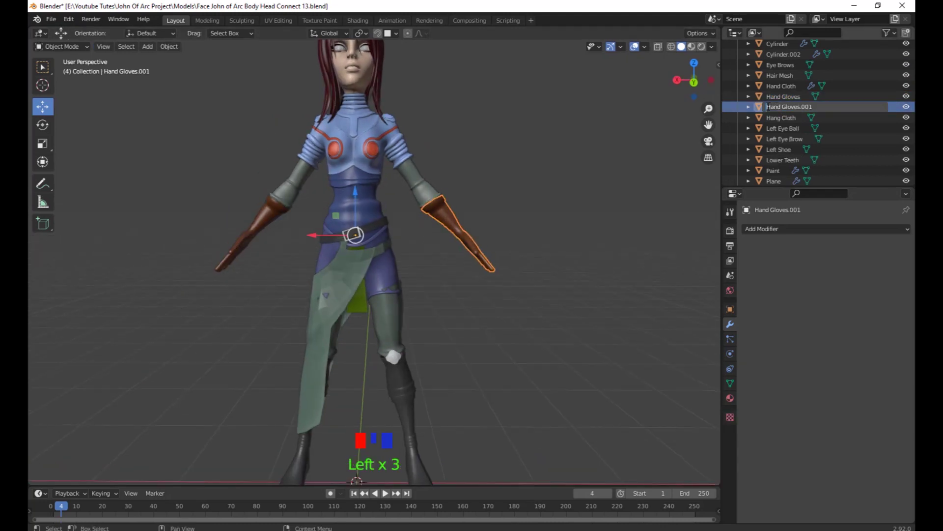
{"action": "key", "text": "BackSpace"}
{"action": "key", "text": "BackSpace"}
{"action": "key", "text": "BackSpace"}
{"action": "key", "text": "Return"}
Rename the other glove as Right Hand Gloves, reusing the left glove's name text.
{"action": "double_click", "coordinate": [789, 138]}
{"action": "key", "text": "ctrl+c"}
{"action": "double_click", "coordinate": [784, 67]}
{"action": "key", "text": "ctrl+v"}
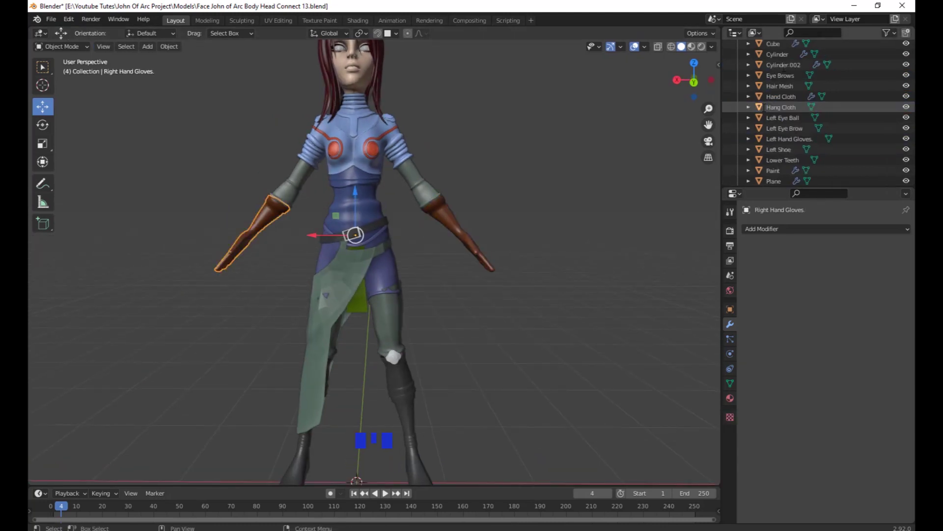
Set the origin of both hand gloves to their own geometry.
{"action": "left_click", "coordinate": [169, 46]}
{"action": "left_click", "coordinate": [295, 79]}
{"action": "left_click", "coordinate": [459, 230]}
{"action": "left_click", "coordinate": [169, 46]}
{"action": "left_click", "coordinate": [295, 79]}
Isolate the Character Body object by hiding all other objects.
{"action": "middle_click_drag", "start_coordinate": [437, 336], "coordinate": [452, 293], "text": "shift"}
{"action": "scroll", "coordinate": [791, 98], "scroll_direction": "up", "scroll_amount": 3}
{"action": "left_click", "coordinate": [791, 80]}
{"action": "key", "text": "shift+h"}
{"action": "middle_click_drag", "start_coordinate": [442, 366], "coordinate": [441, 296], "text": "shift"}
Delete the lower legs and feet from the character body mesh in wireframe front view.
{"action": "key", "text": "Tab"}
{"action": "key", "text": "shift+z"}
{"action": "key", "text": "KP_1"}
{"action": "left_click_drag", "start_coordinate": [277, 277], "coordinate": [447, 382]}
{"action": "scroll", "coordinate": [521, 341], "scroll_direction": "up", "scroll_amount": 3}
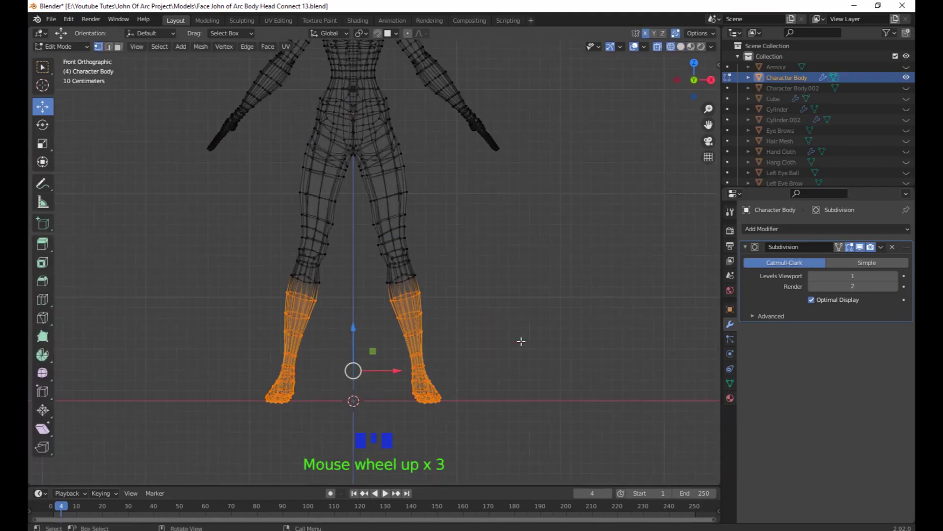
{"action": "key", "text": "x"}
{"action": "left_click", "coordinate": [520, 347]}
Delete the body mesh faces of the hips, waist and lower torso, including the stray faces near the armpit.
{"action": "middle_click_drag", "start_coordinate": [389, 212], "coordinate": [392, 291], "text": "shift"}
{"action": "left_click_drag", "start_coordinate": [297, 261], "coordinate": [410, 169]}
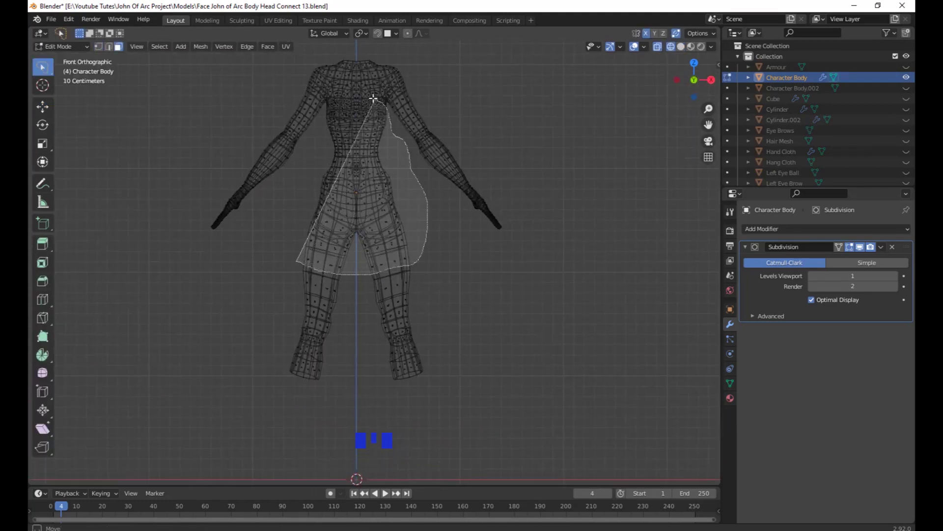
{"action": "left_click_drag", "start_coordinate": [374, 98], "coordinate": [372, 97]}
{"action": "scroll", "coordinate": [496, 349], "scroll_direction": "up", "scroll_amount": 4}
{"action": "left_click_drag", "start_coordinate": [414, 244], "coordinate": [394, 290]}
{"action": "key", "text": "Delete"}
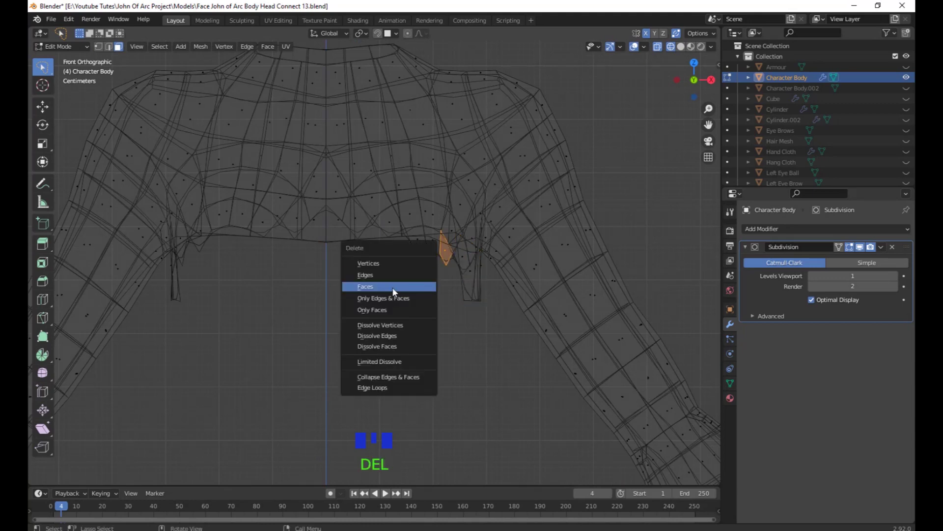
{"action": "left_click", "coordinate": [393, 288]}
Delete the remaining upper chest and shoulder geometry from the body mesh.
{"action": "mouse_move", "coordinate": [422, 261]}
{"action": "left_mouse_down"}
{"action": "mouse_move", "coordinate": [462, 248]}
{"action": "mouse_move", "coordinate": [432, 288]}
{"action": "left_mouse_up"}
{"action": "scroll", "coordinate": [403, 314], "scroll_direction": "down", "scroll_amount": 4}
{"action": "middle_click_drag", "start_coordinate": [358, 318], "coordinate": [415, 342], "text": "shift"}
{"action": "mouse_move", "coordinate": [291, 149]}
{"action": "left_mouse_down"}
{"action": "mouse_move", "coordinate": [440, 231]}
{"action": "mouse_move", "coordinate": [209, 230]}
{"action": "mouse_move", "coordinate": [440, 270]}
{"action": "mouse_move", "coordinate": [158, 216]}
{"action": "left_mouse_up"}
{"action": "key", "text": "Delete"}
{"action": "left_click", "coordinate": [252, 333]}
Delete the forearms and hands on both sides of the body mesh and return to Object Mode with solid shading.
{"action": "scroll", "coordinate": [252, 332], "scroll_direction": "down", "scroll_amount": 2}
{"action": "middle_click_drag", "start_coordinate": [246, 329], "coordinate": [333, 228], "text": "shift"}
{"action": "mouse_move", "coordinate": [260, 237]}
{"action": "left_mouse_down"}
{"action": "mouse_move", "coordinate": [293, 249]}
{"action": "mouse_move", "coordinate": [253, 236]}
{"action": "left_mouse_up"}
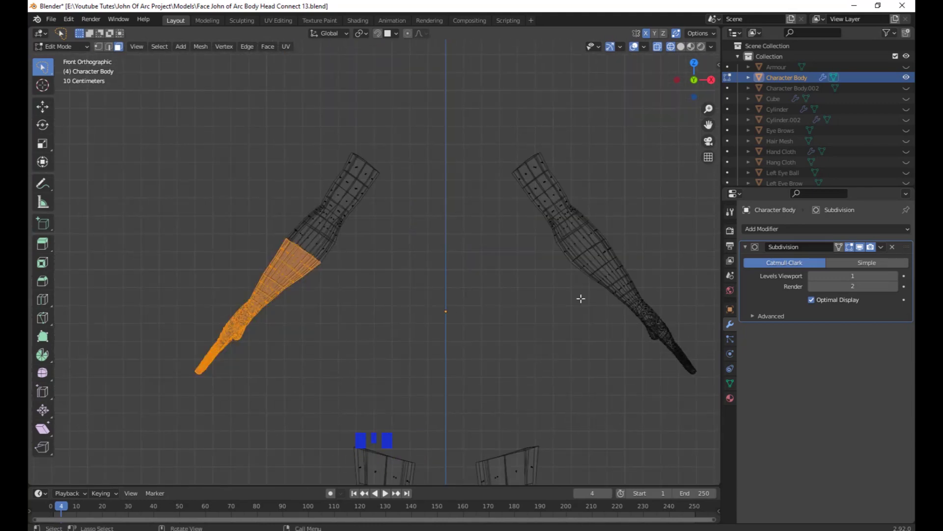
{"action": "scroll", "coordinate": [534, 435], "scroll_direction": "down", "scroll_amount": 2}
{"action": "middle_click_drag", "start_coordinate": [510, 421], "coordinate": [463, 346], "text": "shift"}
{"action": "key", "text": "Delete"}
{"action": "key", "text": "shift+z"}
{"action": "key", "text": "Tab"}
{"action": "middle_click_drag", "start_coordinate": [474, 314], "coordinate": [514, 352]}
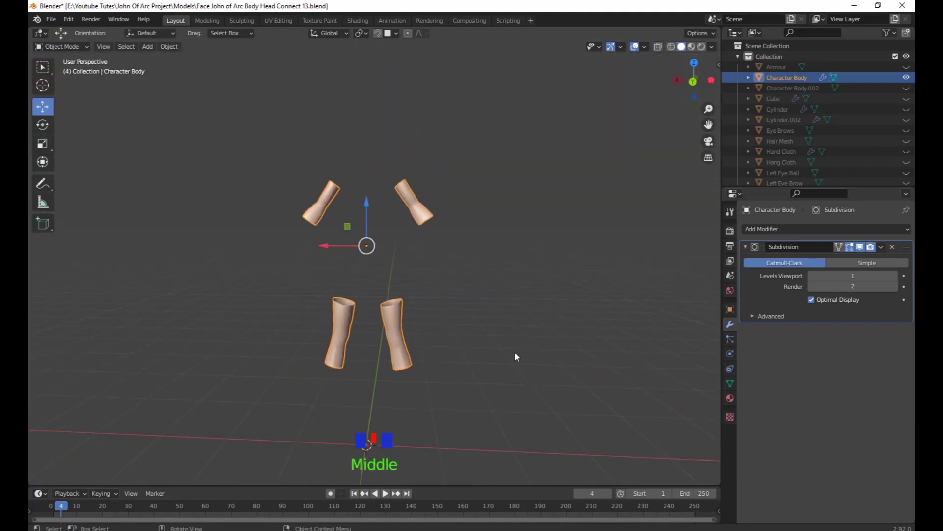
Reveal all hidden objects and check the trimmed body under the clothes.
{"action": "key", "text": "alt+h"}
{"action": "mouse_move", "coordinate": [457, 362]}
{"action": "middle_mouse_down", "text": "shift"}
{"action": "mouse_move", "coordinate": [471, 309]}
{"action": "mouse_move", "coordinate": [459, 376]}
{"action": "mouse_move", "coordinate": [498, 273]}
{"action": "middle_mouse_up", "text": "shift"}
{"action": "scroll", "coordinate": [459, 377], "scroll_direction": "up", "scroll_amount": 2}
{"action": "scroll", "coordinate": [459, 377], "scroll_direction": "down", "scroll_amount": 1}
Isolate the Character Body, apply its Subdivision modifier and unhide the other objects.
{"action": "left_click", "coordinate": [787, 77]}
{"action": "key", "text": "shift+h"}
{"action": "left_click", "coordinate": [881, 247]}
{"action": "left_click", "coordinate": [874, 259]}
{"action": "scroll", "coordinate": [457, 360], "scroll_direction": "up", "scroll_amount": 1}
{"action": "key", "text": "alt+h"}
Select all the character's objects and apply their location, rotation and scale transforms.
{"action": "left_click", "coordinate": [397, 251]}
{"action": "scroll", "coordinate": [492, 319], "scroll_direction": "up", "scroll_amount": 3}
{"action": "middle_click_drag", "start_coordinate": [538, 368], "coordinate": [545, 275], "text": "shift"}
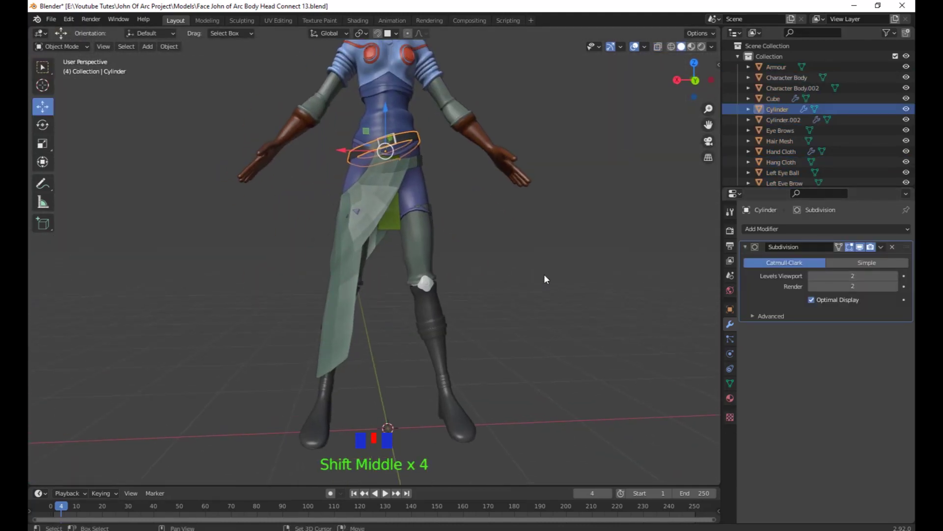
{"action": "scroll", "coordinate": [544, 275], "scroll_direction": "down", "scroll_amount": 4}
{"action": "left_click", "coordinate": [730, 309]}
{"action": "left_click_drag", "start_coordinate": [238, 77], "coordinate": [539, 371]}
{"action": "right_click", "coordinate": [523, 264]}
{"action": "middle_click_drag", "start_coordinate": [540, 364], "coordinate": [500, 302]}
{"action": "key", "text": "ctrl+a"}
{"action": "left_click", "coordinate": [544, 270]}
{"action": "left_click", "coordinate": [542, 271]}
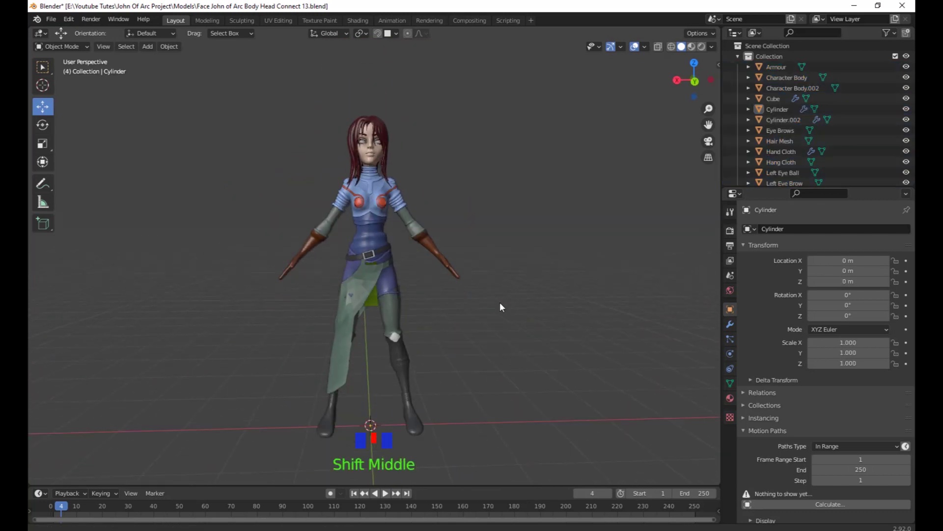
{"action": "left_click", "coordinate": [309, 241]}
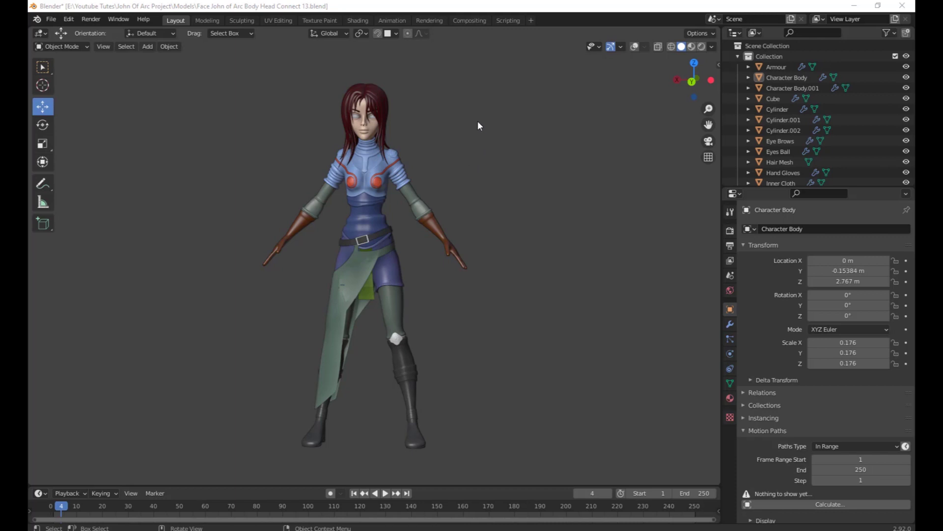
Examine the character's face, eyeballs and hair up close.
{"action": "middle_click_drag", "start_coordinate": [474, 135], "coordinate": [474, 97]}
{"action": "scroll", "coordinate": [473, 129], "scroll_direction": "up", "scroll_amount": 3}
{"action": "middle_click_drag", "start_coordinate": [474, 98], "coordinate": [507, 320], "text": "shift"}
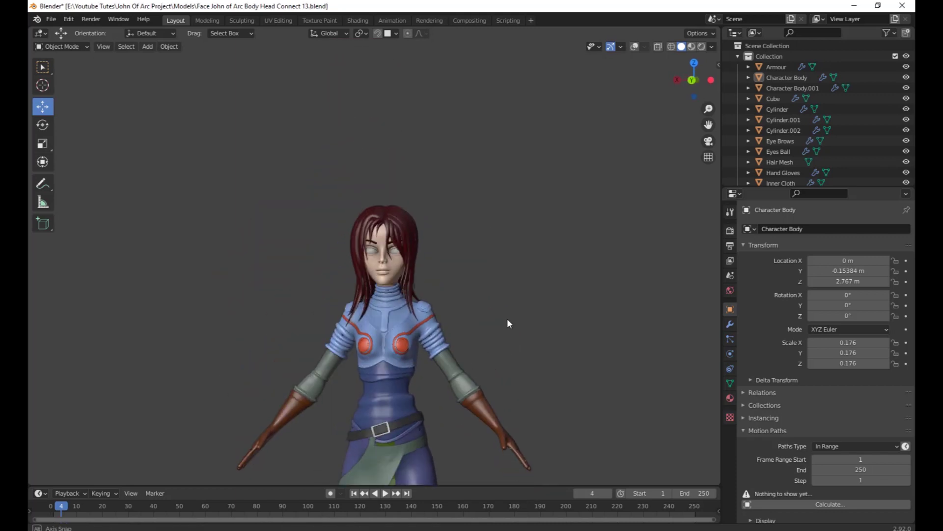
{"action": "scroll", "coordinate": [507, 318], "scroll_direction": "up", "scroll_amount": 2}
{"action": "scroll", "coordinate": [507, 319], "scroll_direction": "up", "scroll_amount": 5}
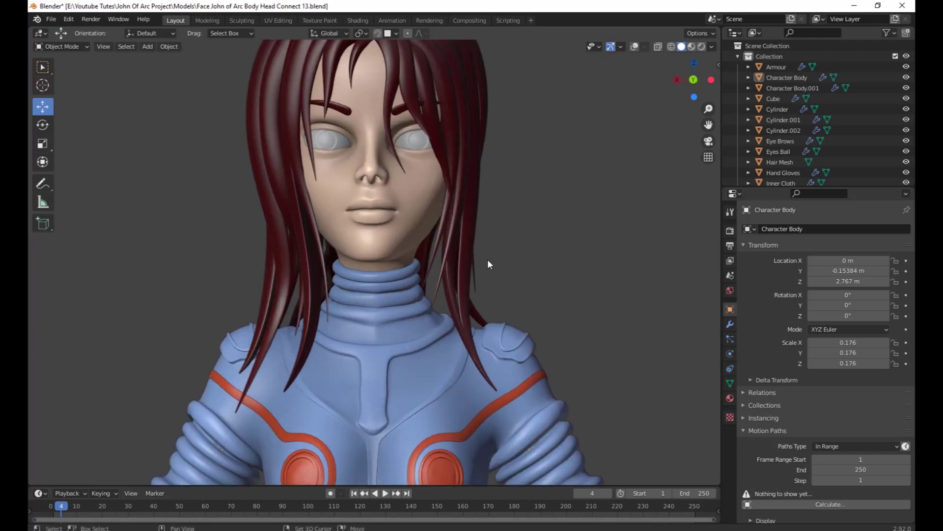
{"action": "middle_click_drag", "start_coordinate": [495, 300], "coordinate": [492, 232]}
{"action": "scroll", "coordinate": [519, 301], "scroll_direction": "up", "scroll_amount": 2}
{"action": "left_click", "coordinate": [486, 190]}
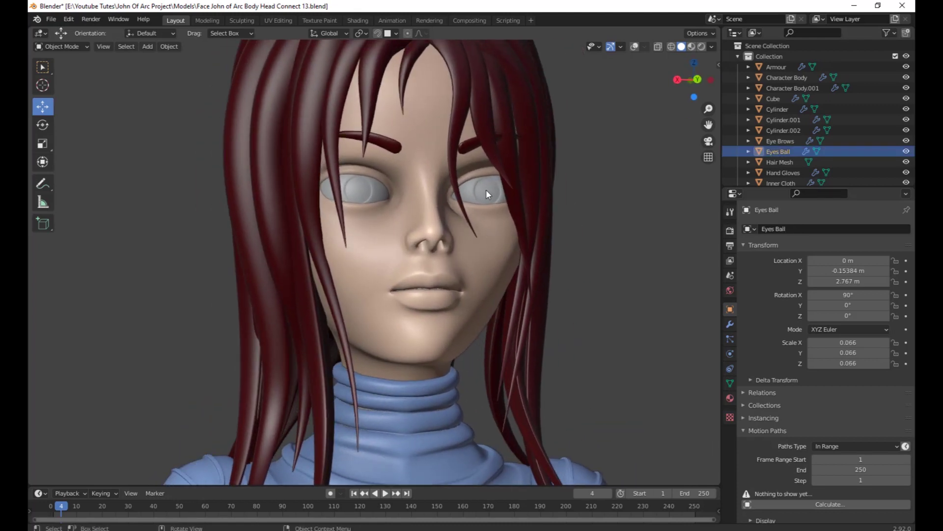
{"action": "left_click", "coordinate": [359, 194]}
{"action": "middle_click_drag", "start_coordinate": [535, 293], "coordinate": [513, 308], "text": "shift"}
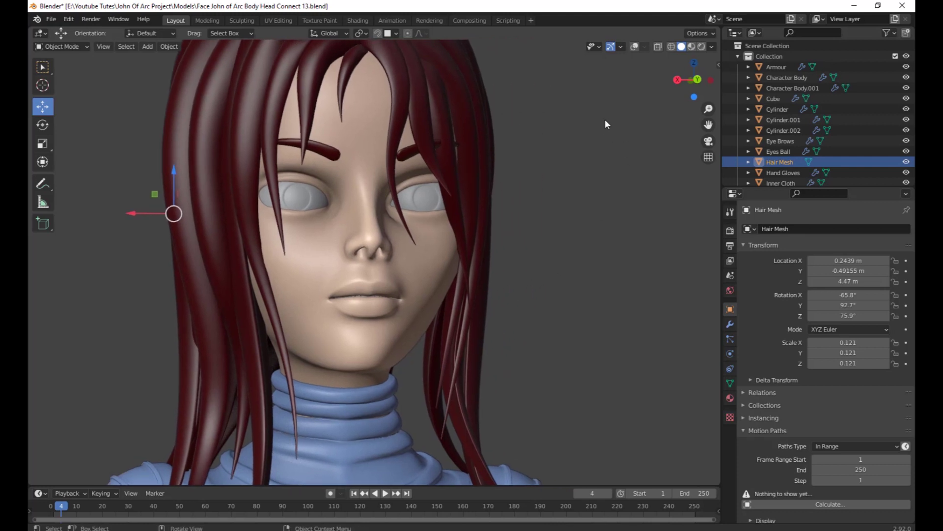
Turn on the viewport overlays and centre the view on the character's head.
{"action": "left_click", "coordinate": [635, 46]}
{"action": "middle_click_drag", "start_coordinate": [500, 231], "coordinate": [494, 265], "text": "shift"}
{"action": "mouse_move", "coordinate": [558, 263]}
{"action": "middle_mouse_down"}
{"action": "mouse_move", "coordinate": [528, 261]}
{"action": "mouse_move", "coordinate": [572, 253]}
{"action": "middle_mouse_up"}
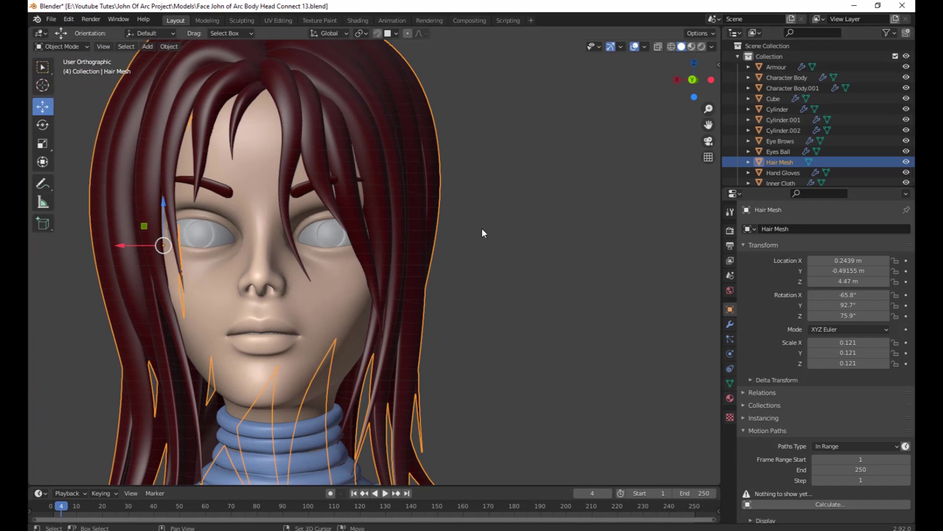
{"action": "middle_click_drag", "start_coordinate": [384, 283], "coordinate": [497, 171], "text": "shift"}
Select the Character Body, Armour, Upper cloth and Upper cloth.001 objects together.
{"action": "left_click", "coordinate": [356, 272]}
{"action": "scroll", "coordinate": [394, 271], "scroll_direction": "down", "scroll_amount": 4}
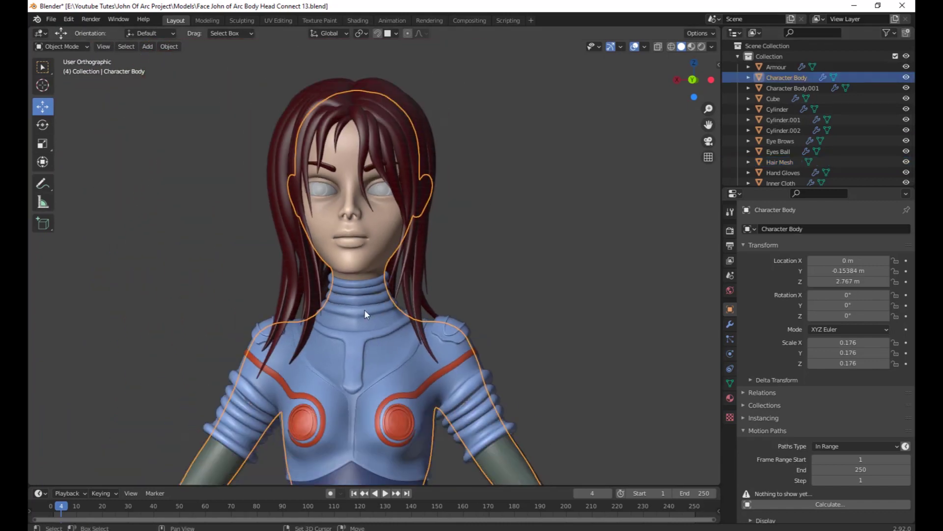
{"action": "left_click", "coordinate": [364, 314], "text": "shift"}
{"action": "scroll", "coordinate": [520, 326], "scroll_direction": "down", "scroll_amount": 5}
{"action": "scroll", "coordinate": [521, 285], "scroll_direction": "up", "scroll_amount": 2}
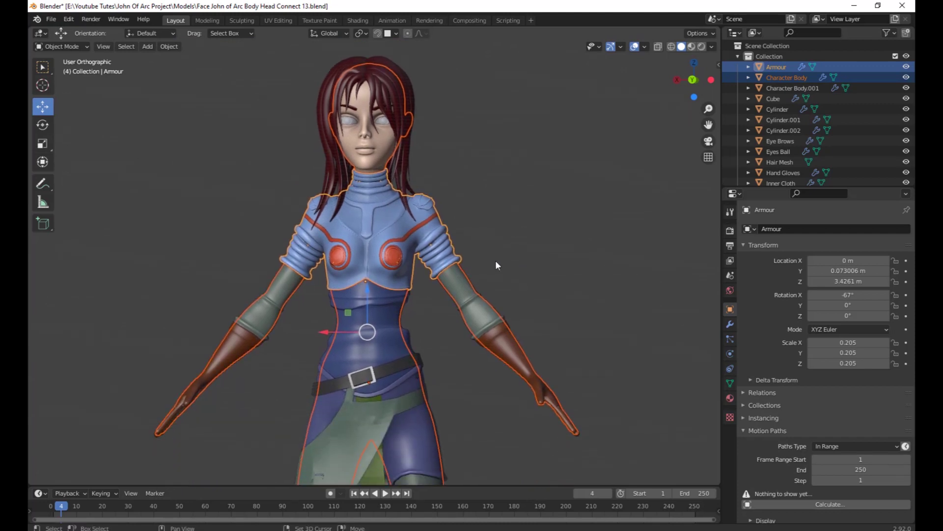
{"action": "left_click", "coordinate": [387, 334], "text": "shift"}
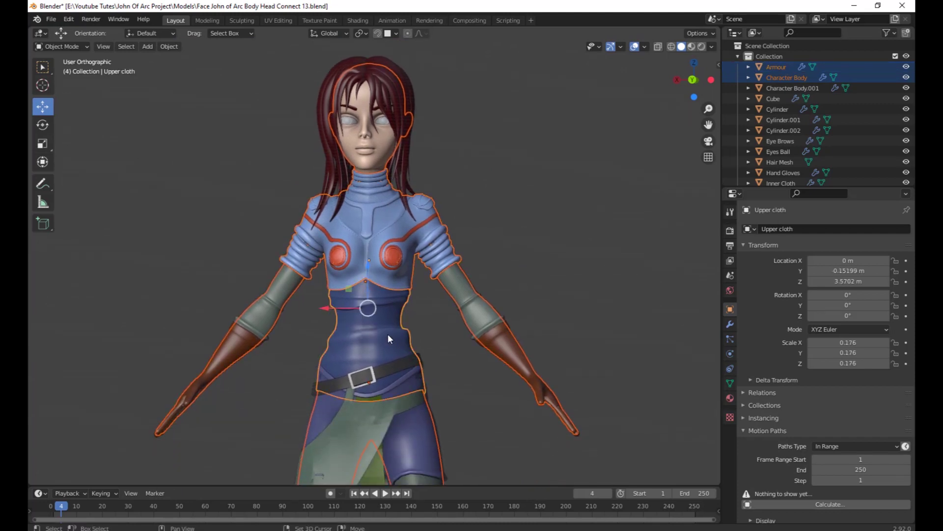
{"action": "left_click", "coordinate": [418, 441], "text": "shift"}
{"action": "scroll", "coordinate": [542, 342], "scroll_direction": "down", "scroll_amount": 4}
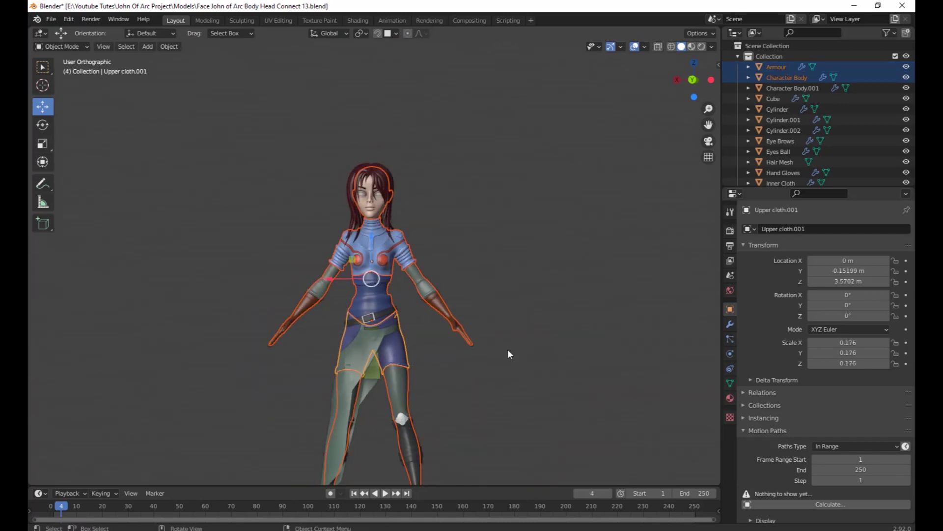
Hide every object except the selected body, armour and cloth pieces.
{"action": "middle_click_drag", "start_coordinate": [508, 349], "coordinate": [544, 345]}
{"action": "scroll", "coordinate": [545, 352], "scroll_direction": "up", "scroll_amount": 3}
{"action": "middle_click_drag", "start_coordinate": [509, 248], "coordinate": [573, 260]}
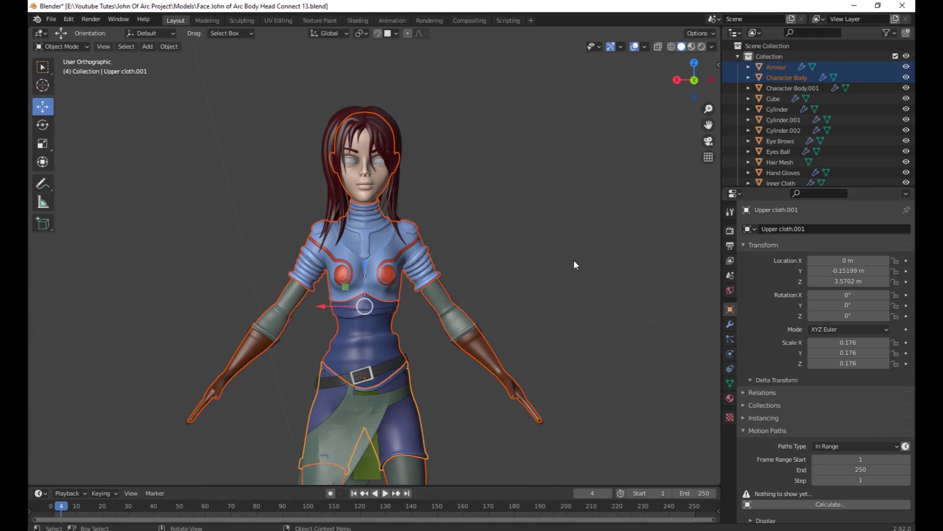
{"action": "key", "text": "shift+h"}
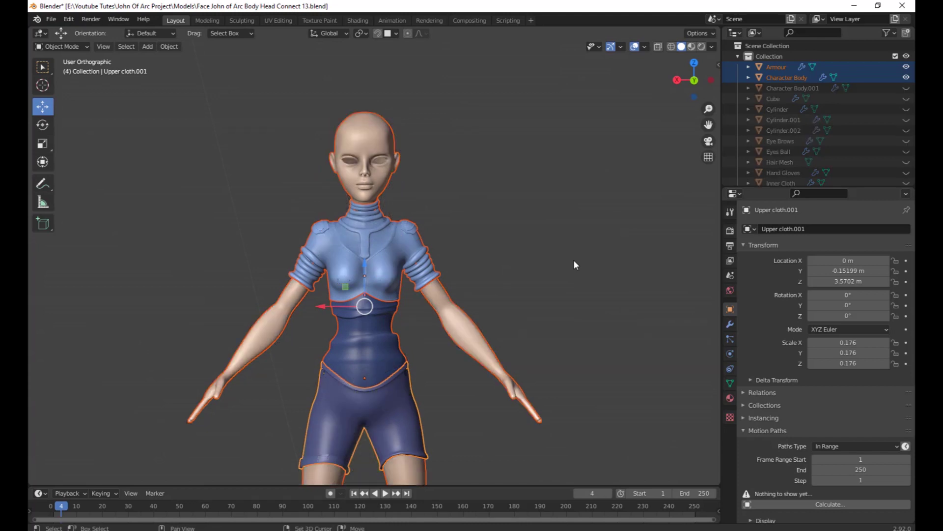
{"action": "scroll", "coordinate": [513, 367], "scroll_direction": "down", "scroll_amount": 2}
{"action": "middle_click_drag", "start_coordinate": [514, 367], "coordinate": [563, 283], "text": "shift"}
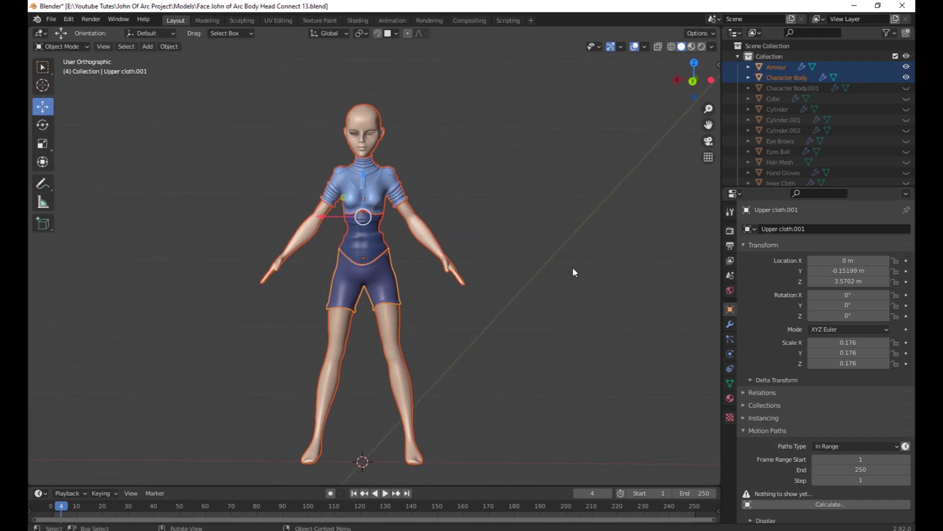
Start the Shortcut VUr on-screen input display.
{"action": "key", "text": "n"}
{"action": "left_click", "coordinate": [660, 74]}
{"action": "middle_click_drag", "start_coordinate": [573, 255], "coordinate": [595, 353]}
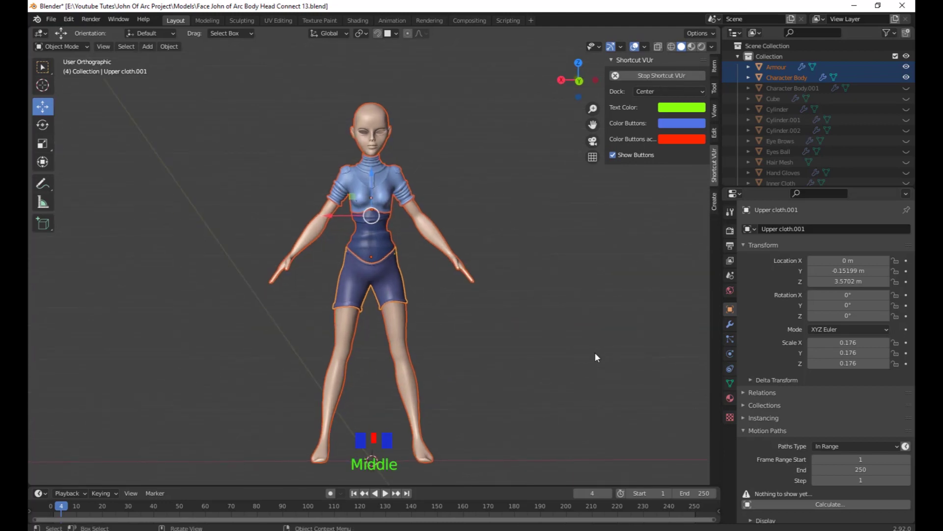
Hide the viewport sidebar and deselect all objects, with the character's upper body in view.
{"action": "key", "text": "n"}
{"action": "middle_click_drag", "start_coordinate": [524, 342], "coordinate": [500, 349]}
{"action": "scroll", "coordinate": [520, 304], "scroll_direction": "up", "scroll_amount": 2}
{"action": "middle_click_drag", "start_coordinate": [530, 282], "coordinate": [532, 375], "text": "shift"}
{"action": "middle_click_drag", "start_coordinate": [532, 374], "coordinate": [489, 338]}
{"action": "left_click", "coordinate": [484, 308]}
Select the Character Body object and open its mesh in Edit Mode, close to the face.
{"action": "scroll", "coordinate": [479, 310], "scroll_direction": "up", "scroll_amount": 2}
{"action": "middle_click_drag", "start_coordinate": [403, 319], "coordinate": [406, 356], "text": "shift"}
{"action": "middle_click_drag", "start_coordinate": [406, 355], "coordinate": [485, 333]}
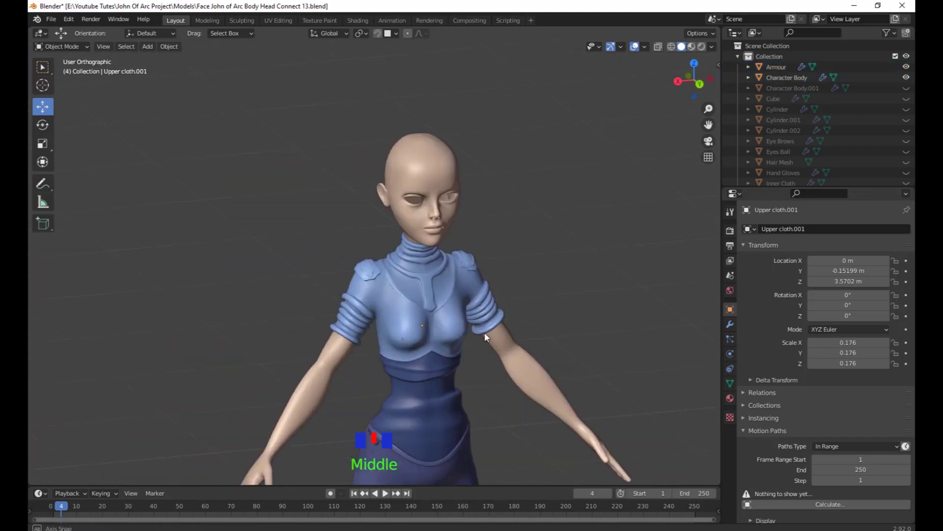
{"action": "scroll", "coordinate": [515, 320], "scroll_direction": "up", "scroll_amount": 2}
{"action": "scroll", "coordinate": [591, 268], "scroll_direction": "up", "scroll_amount": 1, "text": "shift"}
{"action": "middle_click_drag", "start_coordinate": [592, 268], "coordinate": [449, 284], "text": "shift"}
{"action": "scroll", "coordinate": [381, 277], "scroll_direction": "up", "scroll_amount": 2}
{"action": "left_click", "coordinate": [333, 225]}
{"action": "scroll", "coordinate": [508, 332], "scroll_direction": "up", "scroll_amount": 3}
{"action": "middle_click_drag", "start_coordinate": [463, 322], "coordinate": [425, 241], "text": "shift"}
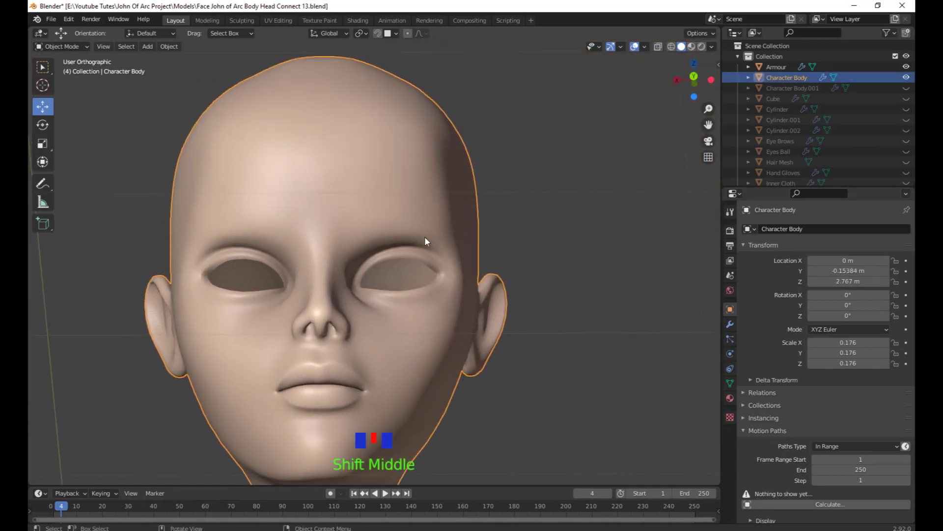
{"action": "key", "text": "Tab"}
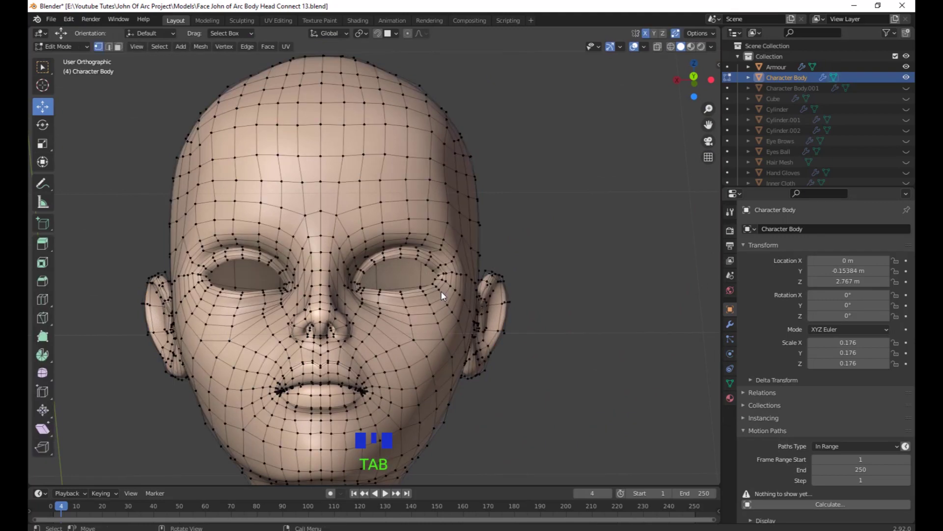
Examine the eyelid rim and the mesh inside the character's left eye opening.
{"action": "scroll", "coordinate": [441, 293], "scroll_direction": "down", "scroll_amount": 2}
{"action": "middle_click_drag", "start_coordinate": [440, 293], "coordinate": [447, 341]}
{"action": "scroll", "coordinate": [471, 231], "scroll_direction": "up", "scroll_amount": 3}
{"action": "middle_click_drag", "start_coordinate": [472, 232], "coordinate": [391, 368], "text": "shift"}
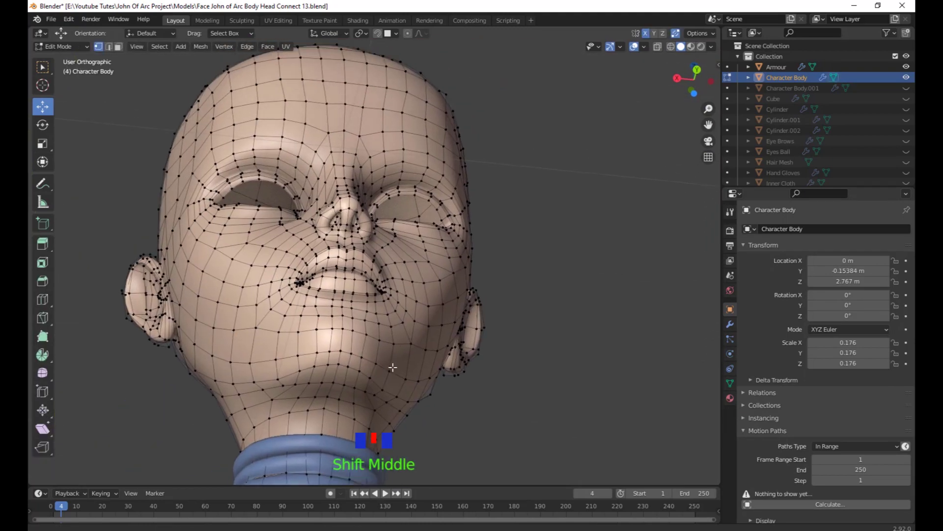
{"action": "scroll", "coordinate": [465, 308], "scroll_direction": "up", "scroll_amount": 4}
{"action": "scroll", "coordinate": [466, 308], "scroll_direction": "up", "scroll_amount": 2}
{"action": "scroll", "coordinate": [466, 308], "scroll_direction": "up", "scroll_amount": 1}
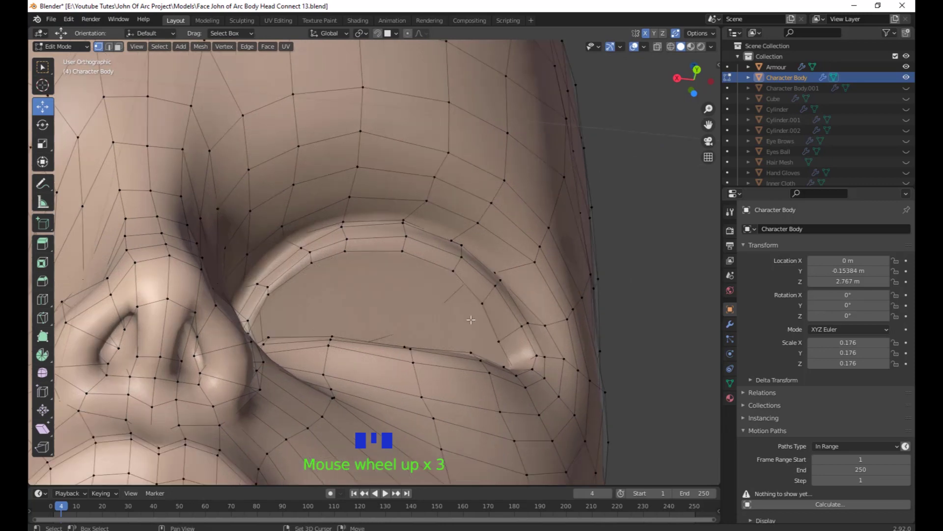
{"action": "middle_click_drag", "start_coordinate": [466, 308], "coordinate": [488, 303], "text": "shift"}
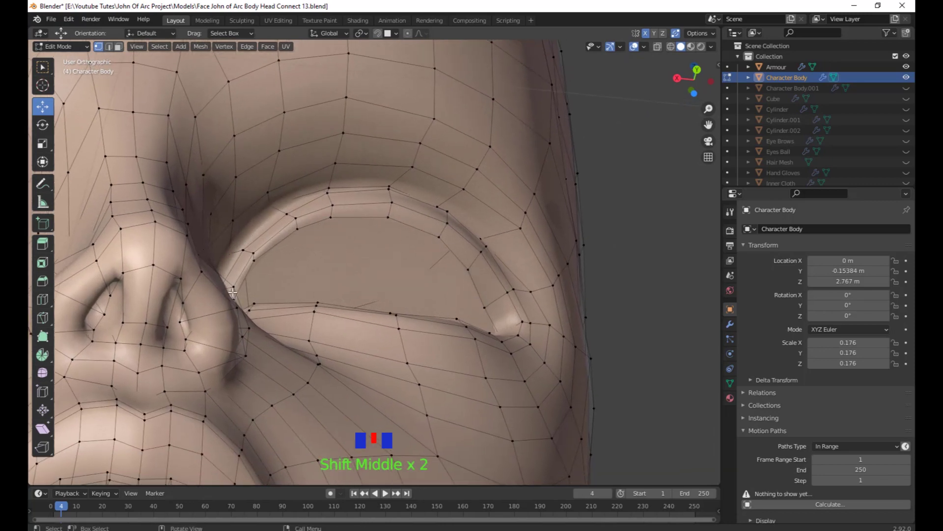
{"action": "middle_click_drag", "start_coordinate": [233, 292], "coordinate": [275, 290], "text": "shift"}
{"action": "scroll", "coordinate": [260, 295], "scroll_direction": "down", "scroll_amount": 1}
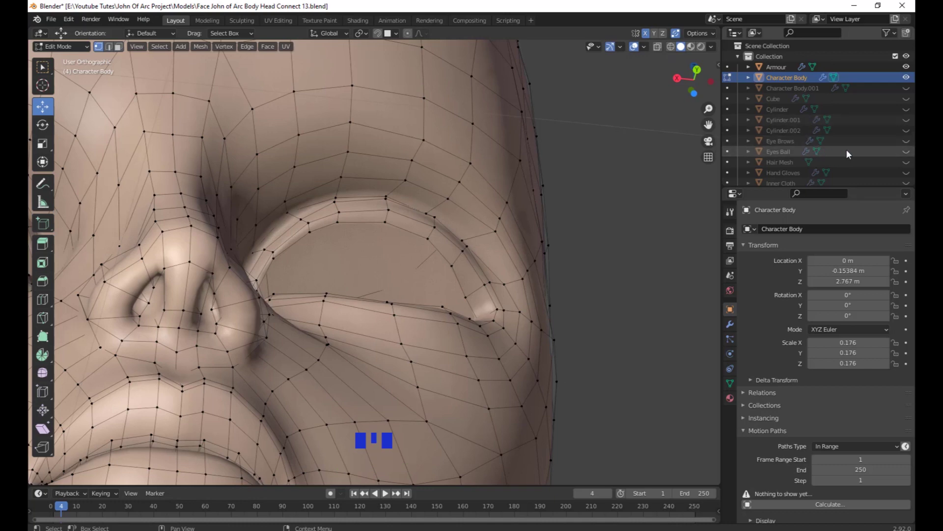
Unhide the Eyes Ball object so both eyeballs show inside the face mesh.
{"action": "left_click", "coordinate": [906, 152]}
{"action": "scroll", "coordinate": [476, 232], "scroll_direction": "down", "scroll_amount": 4}
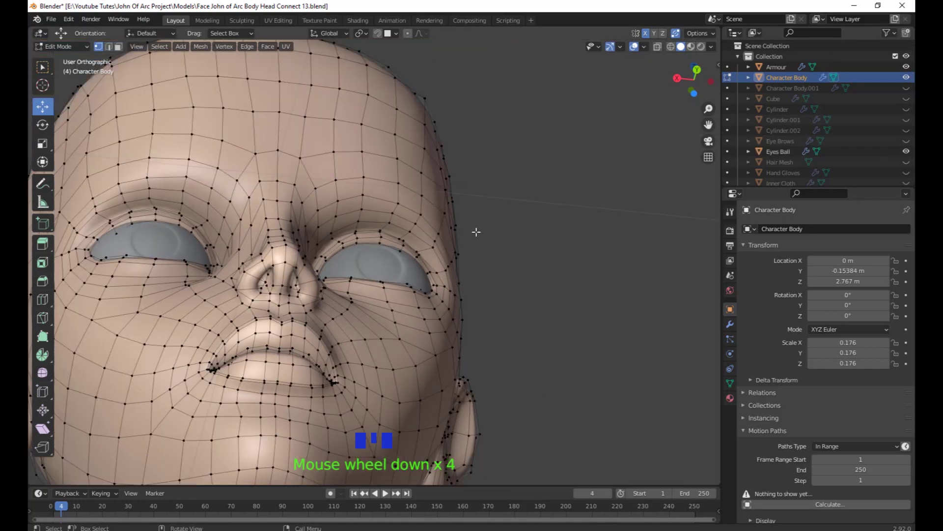
{"action": "middle_click_drag", "start_coordinate": [476, 232], "coordinate": [409, 262]}
{"action": "scroll", "coordinate": [468, 246], "scroll_direction": "up", "scroll_amount": 2}
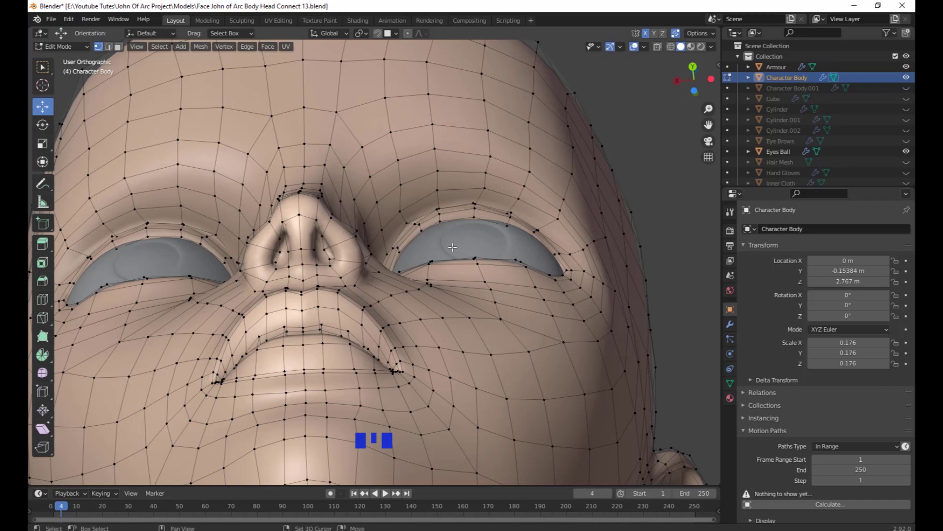
{"action": "middle_click_drag", "start_coordinate": [452, 247], "coordinate": [480, 194]}
{"action": "scroll", "coordinate": [442, 335], "scroll_direction": "down", "scroll_amount": 5}
{"action": "scroll", "coordinate": [490, 237], "scroll_direction": "up", "scroll_amount": 2}
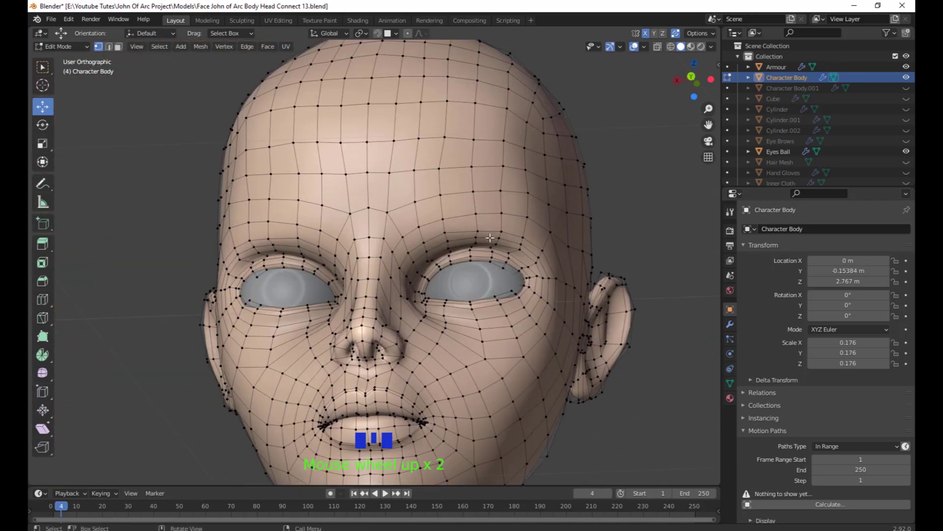
Examine how closely the eyelid rim fits around the character's left eyeball, from several angles.
{"action": "middle_click_drag", "start_coordinate": [490, 238], "coordinate": [452, 199], "text": "shift"}
{"action": "scroll", "coordinate": [458, 200], "scroll_direction": "up", "scroll_amount": 5}
{"action": "middle_click_drag", "start_coordinate": [441, 331], "coordinate": [292, 339]}
{"action": "scroll", "coordinate": [454, 195], "scroll_direction": "down", "scroll_amount": 1}
{"action": "middle_click_drag", "start_coordinate": [388, 192], "coordinate": [370, 274], "text": "shift"}
{"action": "scroll", "coordinate": [360, 255], "scroll_direction": "up", "scroll_amount": 1}
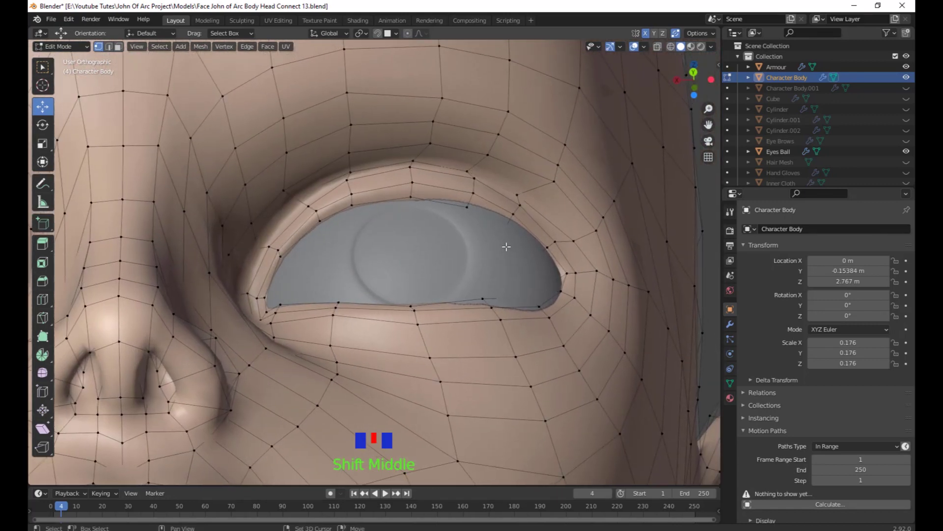
{"action": "middle_click_drag", "start_coordinate": [507, 246], "coordinate": [456, 213], "text": "shift"}
{"action": "middle_click_drag", "start_coordinate": [377, 211], "coordinate": [357, 211]}
{"action": "middle_click_drag", "start_coordinate": [432, 226], "coordinate": [402, 245], "text": "shift"}
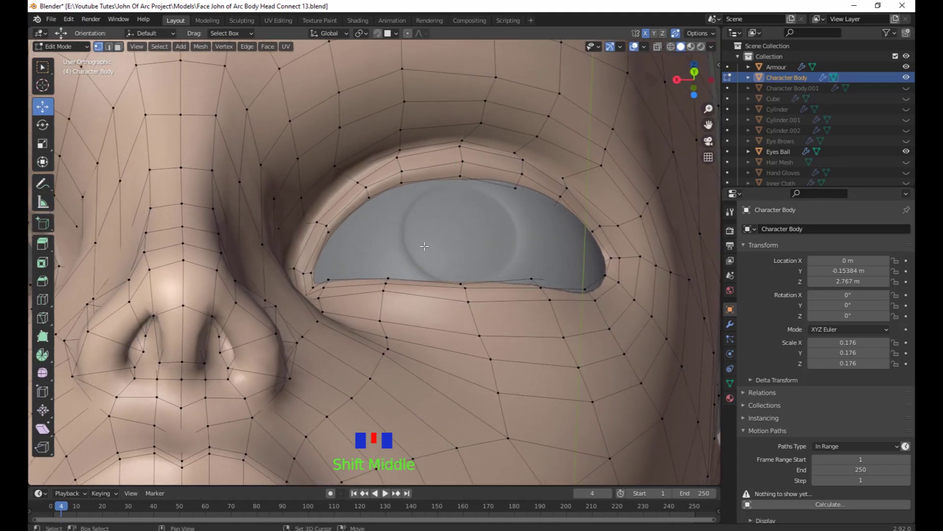
{"action": "middle_click_drag", "start_coordinate": [472, 187], "coordinate": [418, 212], "text": "shift"}
{"action": "middle_click_drag", "start_coordinate": [515, 178], "coordinate": [304, 169], "text": "shift"}
{"action": "middle_click_drag", "start_coordinate": [371, 173], "coordinate": [454, 99], "text": "shift"}
{"action": "scroll", "coordinate": [393, 200], "scroll_direction": "down", "scroll_amount": 1}
{"action": "scroll", "coordinate": [428, 213], "scroll_direction": "down", "scroll_amount": 2}
{"action": "middle_click_drag", "start_coordinate": [458, 193], "coordinate": [499, 75]}
{"action": "middle_click_drag", "start_coordinate": [482, 167], "coordinate": [573, 157], "text": "shift"}
{"action": "scroll", "coordinate": [495, 143], "scroll_direction": "up", "scroll_amount": 1}
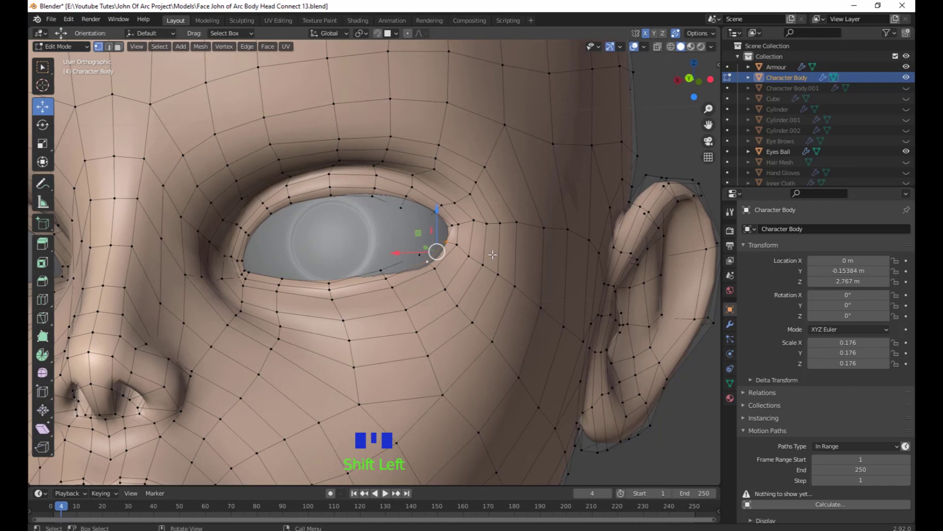
Try to shift the selected outer-corner eyelid vertices sideways along the X axis, and undo the move.
{"action": "scroll", "coordinate": [493, 254], "scroll_direction": "down", "scroll_amount": 2}
{"action": "middle_click_drag", "start_coordinate": [492, 255], "coordinate": [565, 232]}
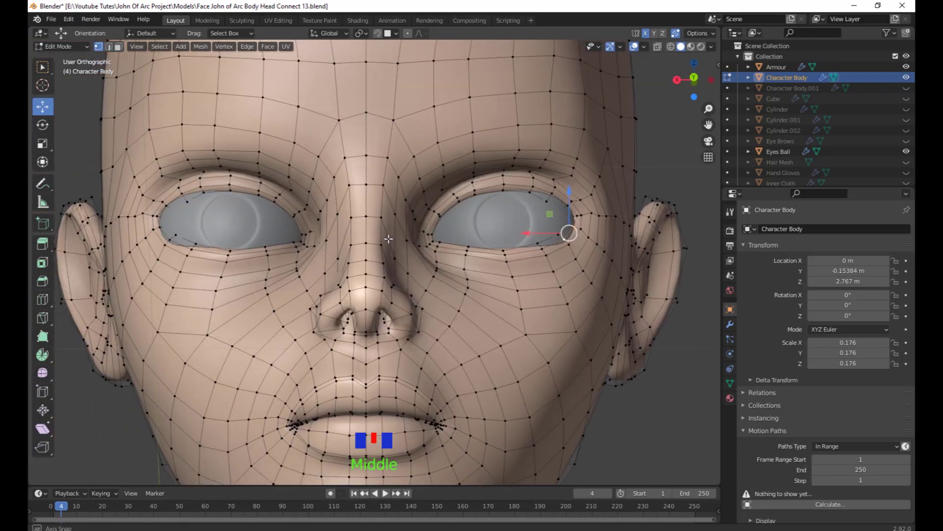
{"action": "scroll", "coordinate": [543, 237], "scroll_direction": "down", "scroll_amount": 1}
{"action": "mouse_move", "coordinate": [537, 237]}
{"action": "left_mouse_down"}
{"action": "mouse_move", "coordinate": [502, 242]}
{"action": "mouse_move", "coordinate": [521, 241]}
{"action": "left_mouse_up"}
{"action": "key", "text": "ctrl+z"}
Frame the selected vertices at the left eye's outer corner and move them outward by about 0.0026 m.
{"action": "middle_click_drag", "start_coordinate": [611, 196], "coordinate": [575, 211], "text": "shift"}
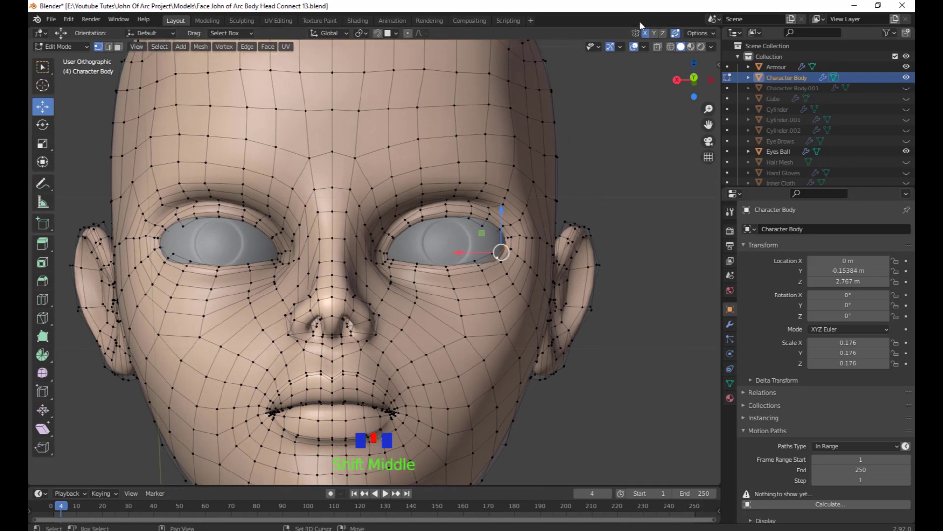
{"action": "middle_click_drag", "start_coordinate": [530, 281], "coordinate": [496, 294], "text": "shift"}
{"action": "middle_click_drag", "start_coordinate": [496, 295], "coordinate": [505, 274]}
{"action": "scroll", "coordinate": [565, 282], "scroll_direction": "up", "scroll_amount": 1}
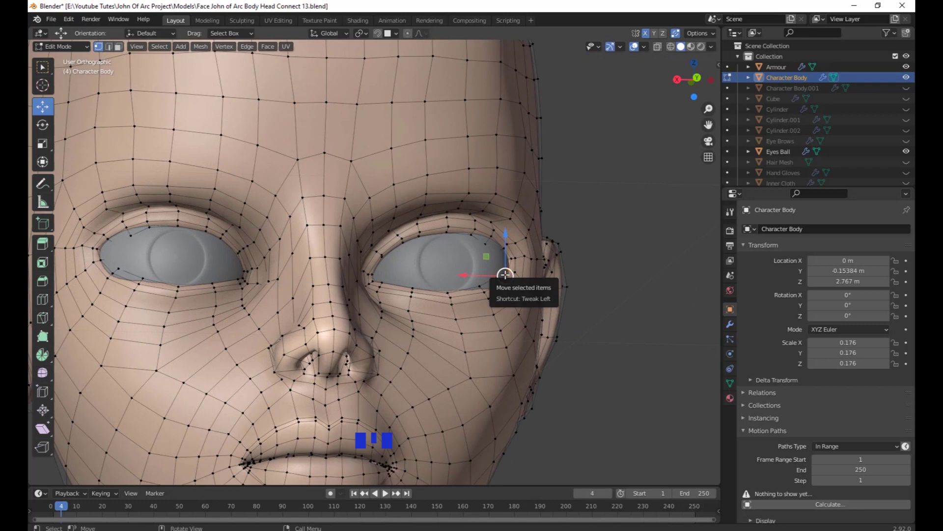
{"action": "key", "text": "KP_Decimal"}
{"action": "scroll", "coordinate": [320, 255], "scroll_direction": "down", "scroll_amount": 11}
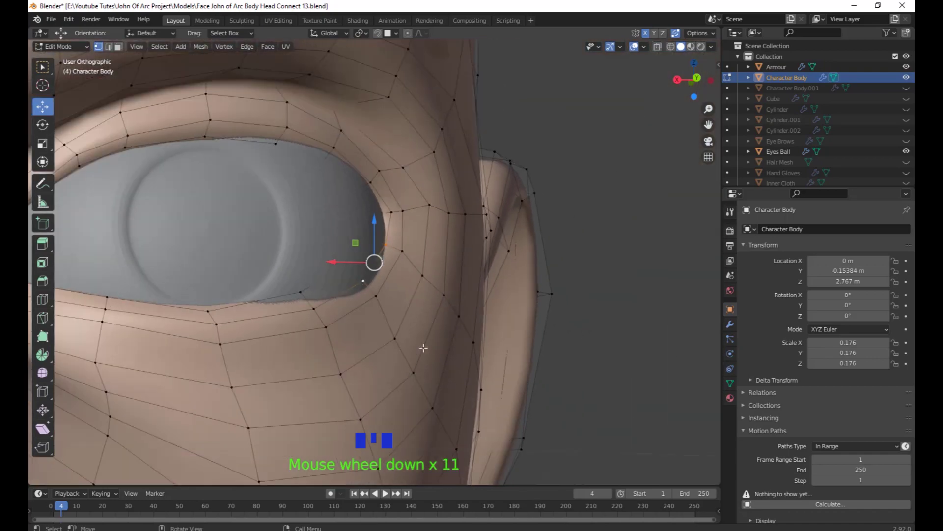
{"action": "middle_click_drag", "start_coordinate": [320, 254], "coordinate": [347, 441], "text": "shift"}
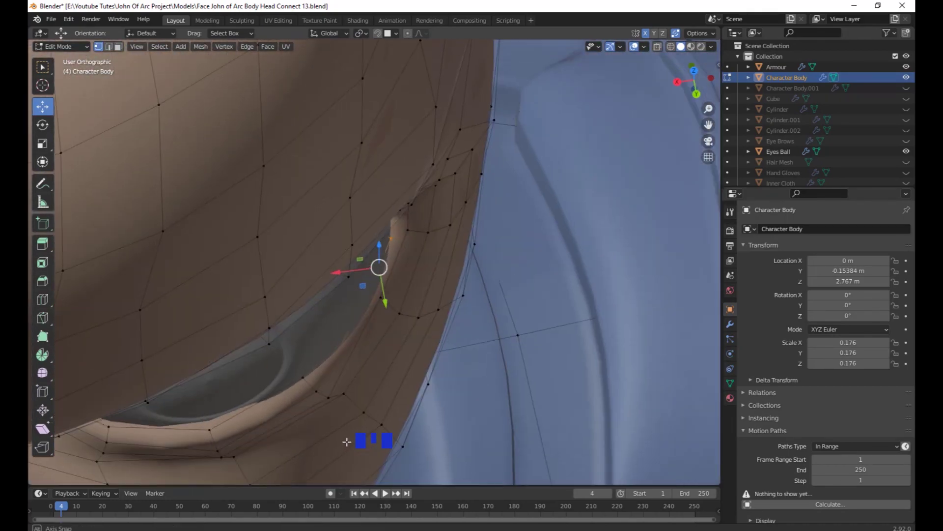
{"action": "scroll", "coordinate": [419, 388], "scroll_direction": "up", "scroll_amount": 2}
{"action": "middle_click_drag", "start_coordinate": [419, 388], "coordinate": [398, 366], "text": "shift"}
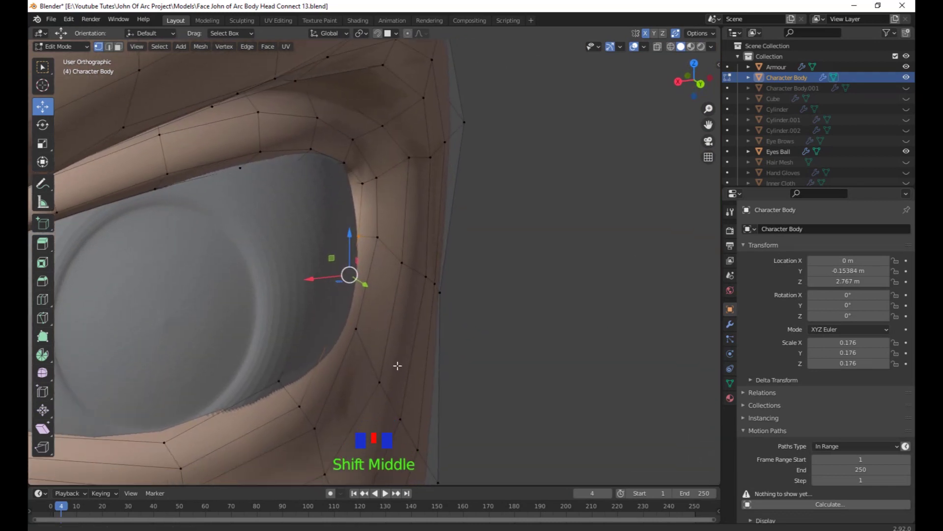
{"action": "middle_click_drag", "start_coordinate": [415, 318], "coordinate": [429, 314]}
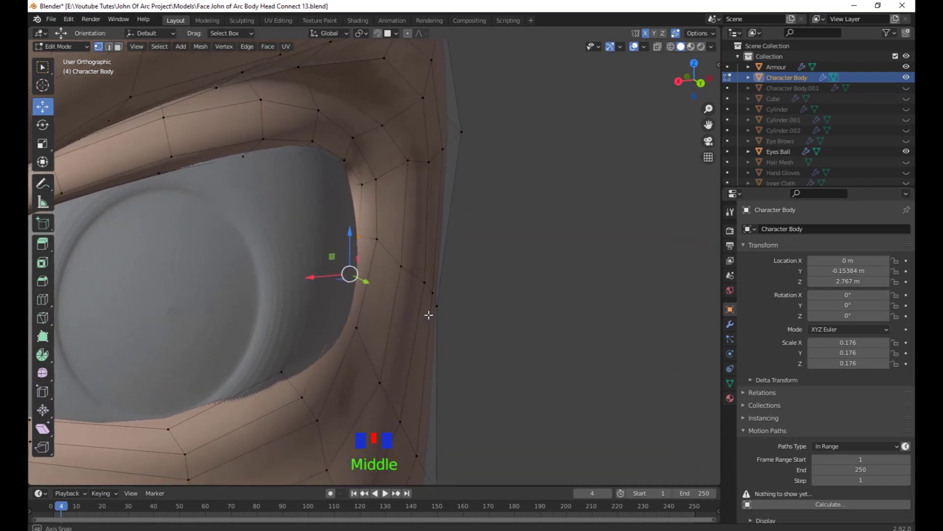
{"action": "key", "text": "g"}
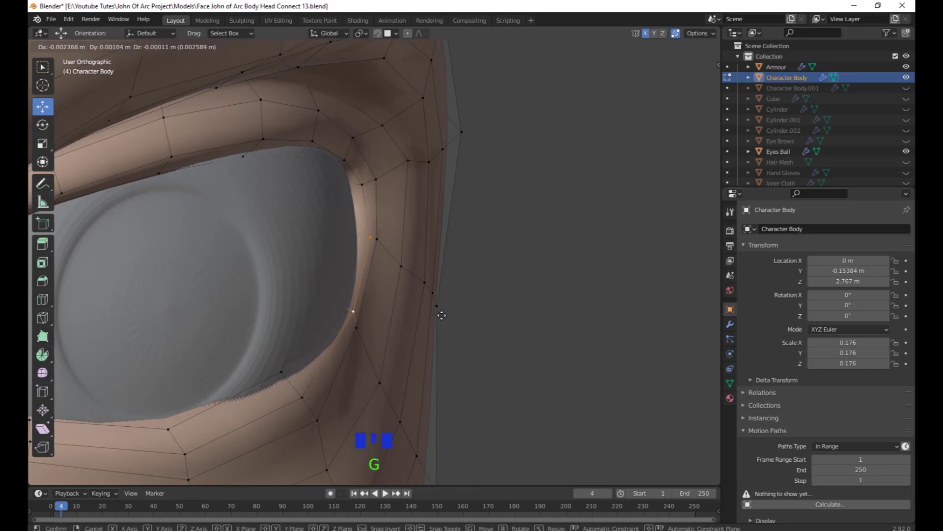
{"action": "left_click", "coordinate": [442, 315]}
Select the eyelid rim vertices at the outer eye corner and move them forward by about 0.0023 m along Y.
{"action": "middle_click_drag", "start_coordinate": [442, 312], "coordinate": [456, 364]}
{"action": "left_click", "coordinate": [345, 270]}
{"action": "left_click", "coordinate": [347, 262], "text": "shift"}
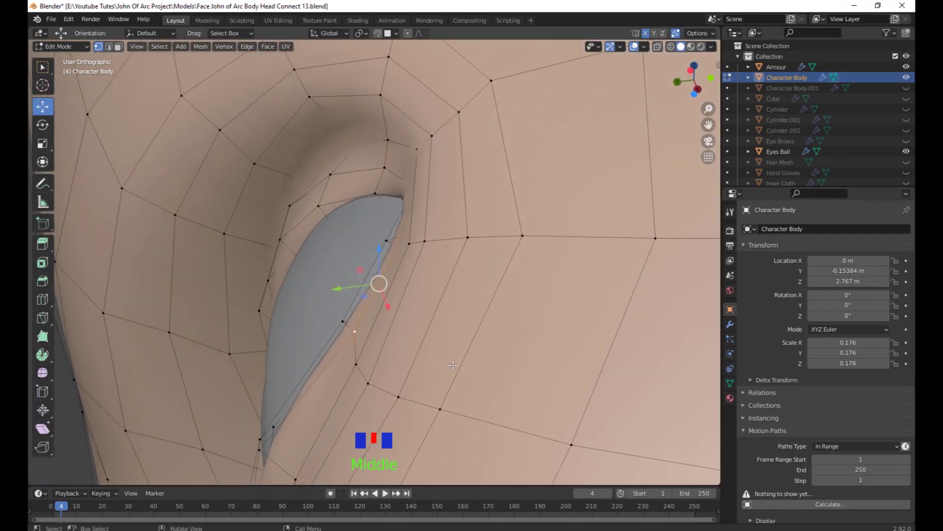
{"action": "key", "text": "g"}
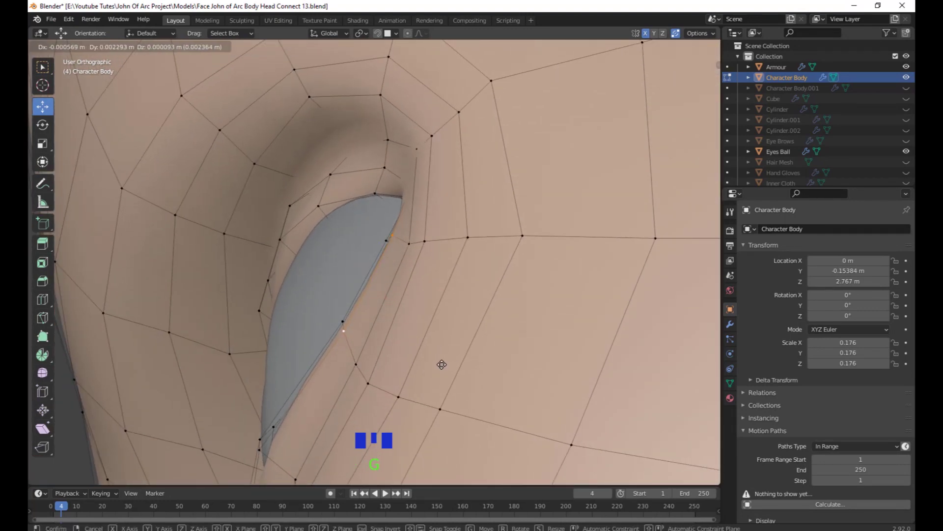
{"action": "left_click", "coordinate": [442, 364]}
Move the two vertices on the neighbouring outer-corner loop by X -0.000705, Y 0.001339 and Z 0.000404 m.
{"action": "left_click", "coordinate": [408, 243]}
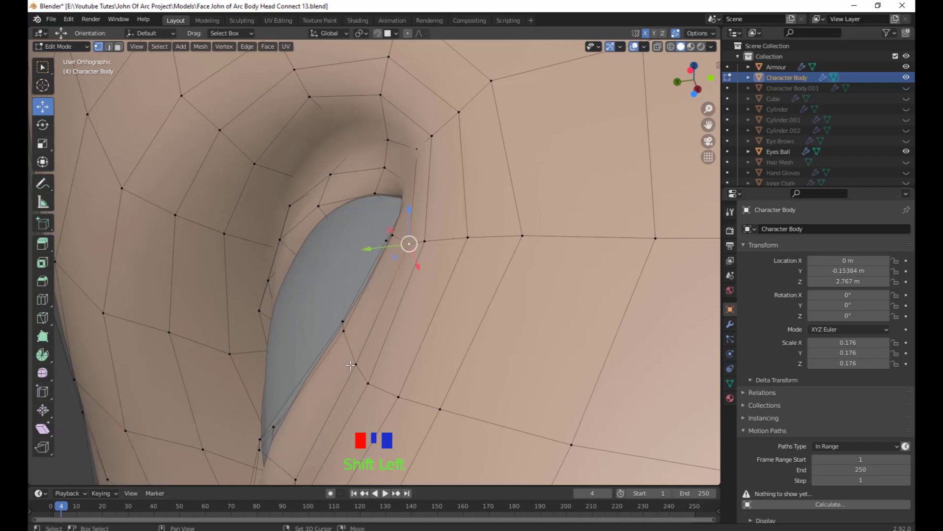
{"action": "left_click", "coordinate": [350, 364], "text": "shift"}
{"action": "middle_click_drag", "start_coordinate": [350, 365], "coordinate": [558, 335]}
{"action": "key", "text": "g"}
{"action": "left_click", "coordinate": [475, 364]}
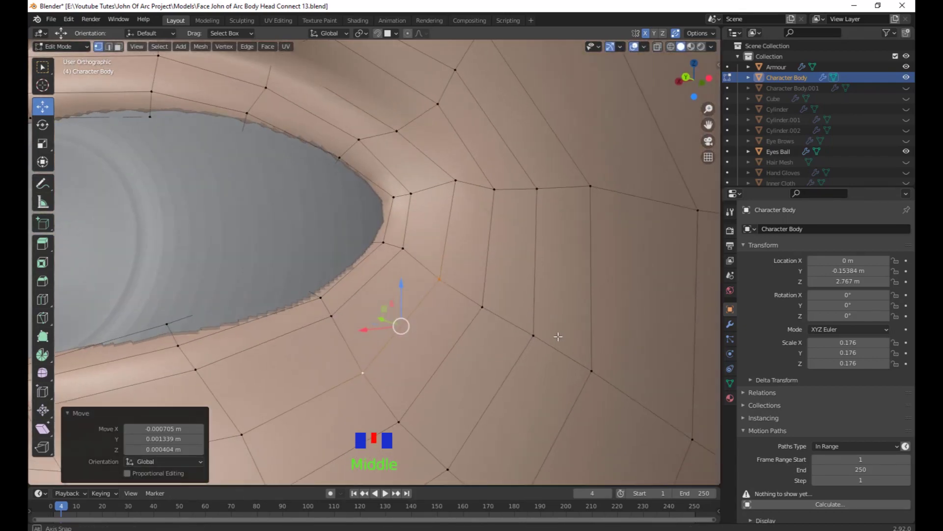
Move the rim vertex at the tip of the outer eye corner by X 0.001326, Y 0.001159 and Z -0.001612 m.
{"action": "scroll", "coordinate": [435, 285], "scroll_direction": "down", "scroll_amount": 1}
{"action": "middle_click_drag", "start_coordinate": [431, 280], "coordinate": [523, 336], "text": "shift"}
{"action": "left_click", "coordinate": [507, 271]}
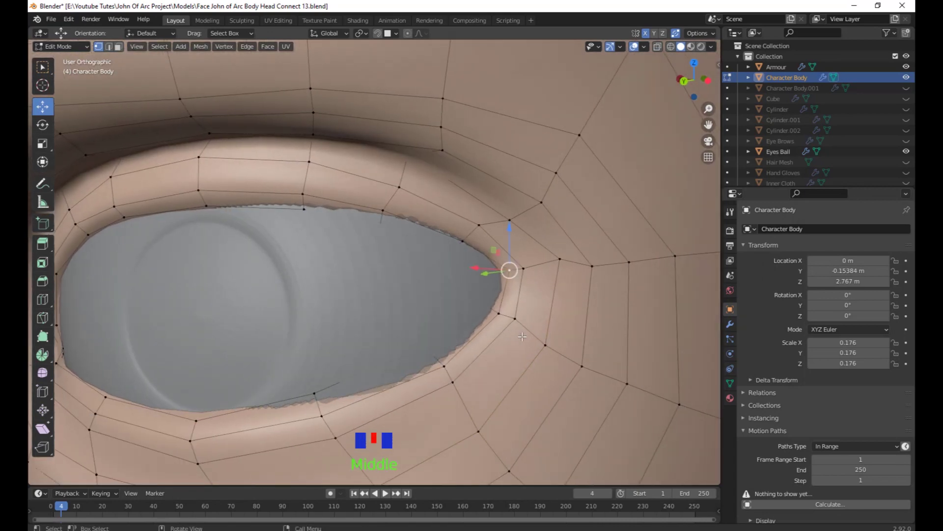
{"action": "key", "text": "g"}
{"action": "left_click", "coordinate": [512, 341]}
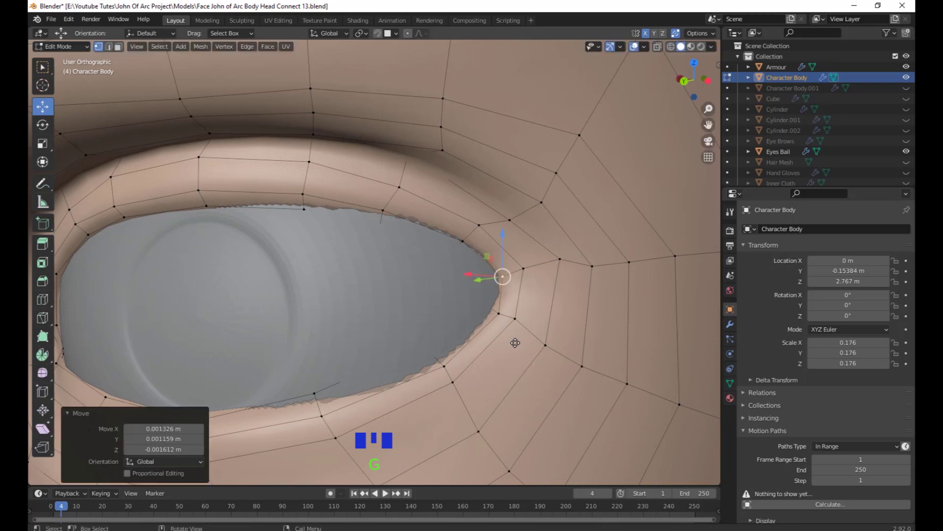
Reposition individual vertices along the outer part of the upper eyelid and the crease above it.
{"action": "middle_click_drag", "start_coordinate": [511, 341], "coordinate": [498, 296]}
{"action": "key", "text": "g"}
{"action": "left_click", "coordinate": [458, 242]}
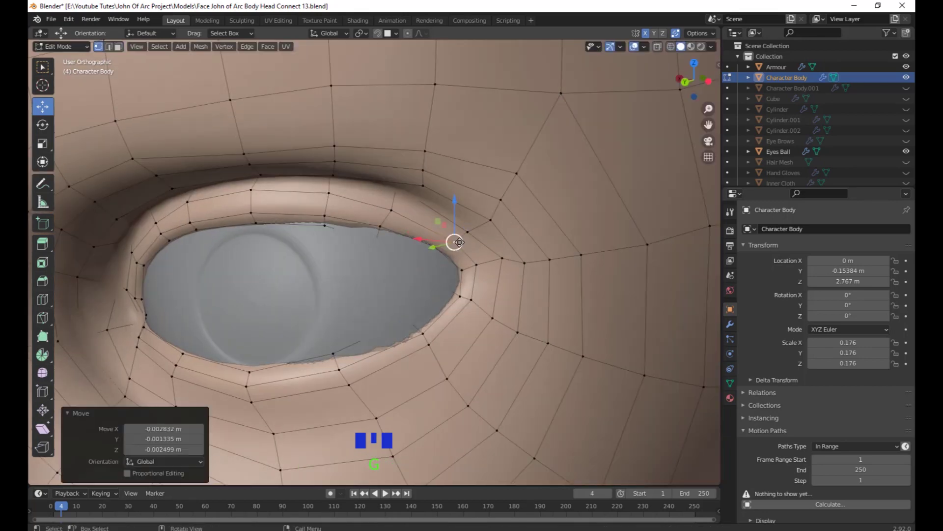
{"action": "middle_click_drag", "start_coordinate": [395, 188], "coordinate": [398, 190]}
{"action": "key", "text": "g"}
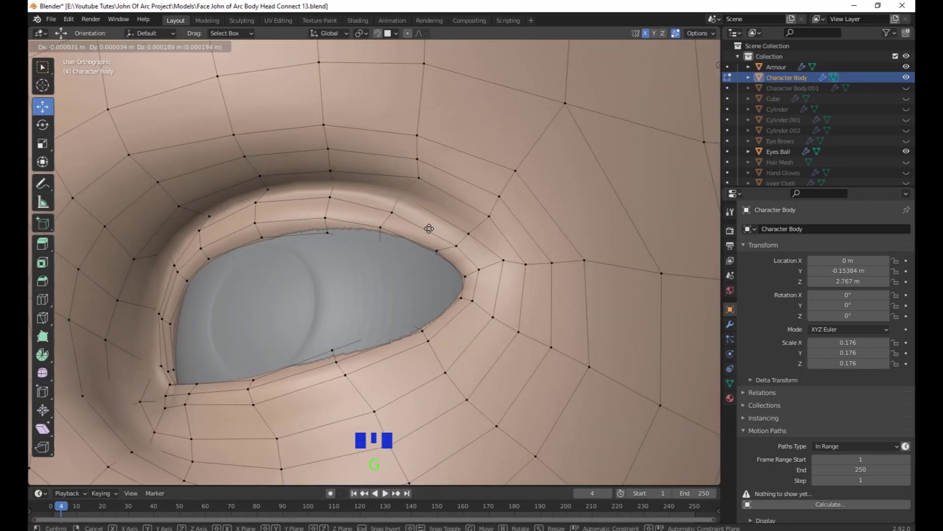
{"action": "left_click", "coordinate": [431, 231]}
{"action": "key", "text": "g"}
{"action": "left_click", "coordinate": [470, 227]}
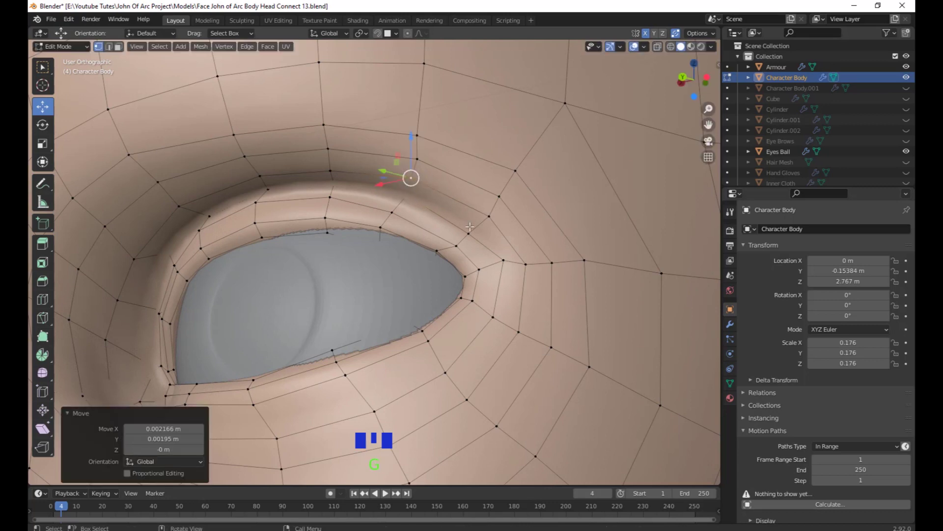
Move the upper eyelid vertex near the outer corner by X 0.0005, Y 0.001188 and Z 0.002266 m.
{"action": "key", "text": "g"}
{"action": "left_click", "coordinate": [470, 232]}
{"action": "key", "text": "g"}
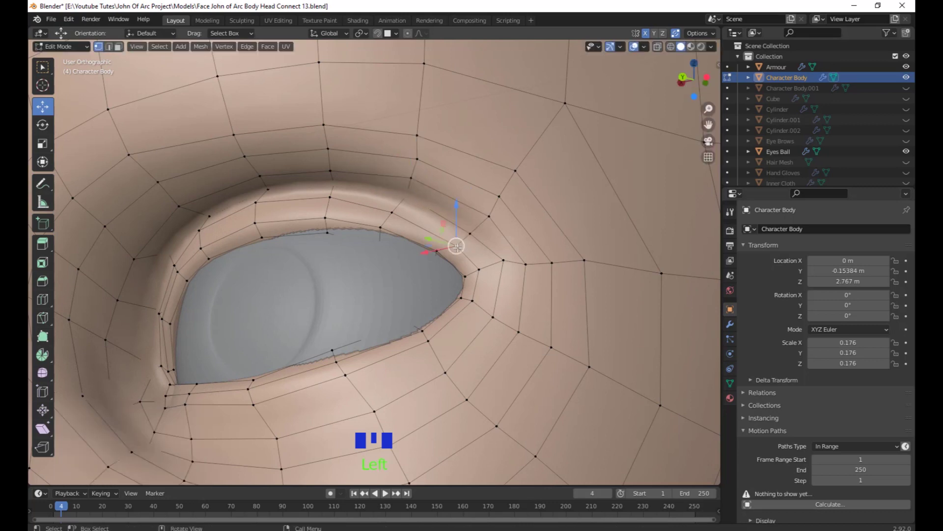
{"action": "left_click", "coordinate": [455, 241]}
{"action": "middle_click_drag", "start_coordinate": [452, 243], "coordinate": [444, 279]}
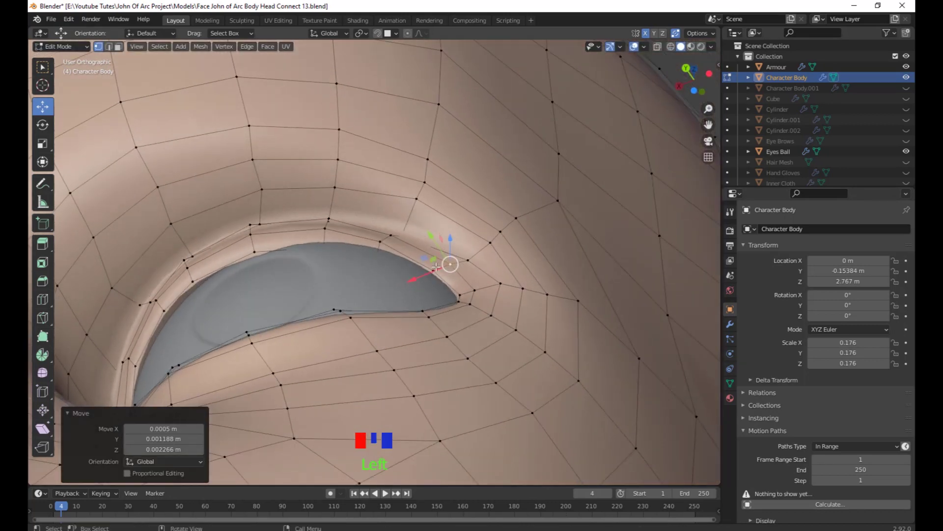
Adjust the rim vertices where the upper and lower lids meet at the outer corner to follow the eyeball.
{"action": "left_click", "coordinate": [436, 267]}
{"action": "middle_click_drag", "start_coordinate": [475, 308], "coordinate": [478, 326]}
{"action": "key", "text": "g"}
{"action": "left_click", "coordinate": [473, 313]}
{"action": "left_click", "coordinate": [461, 297]}
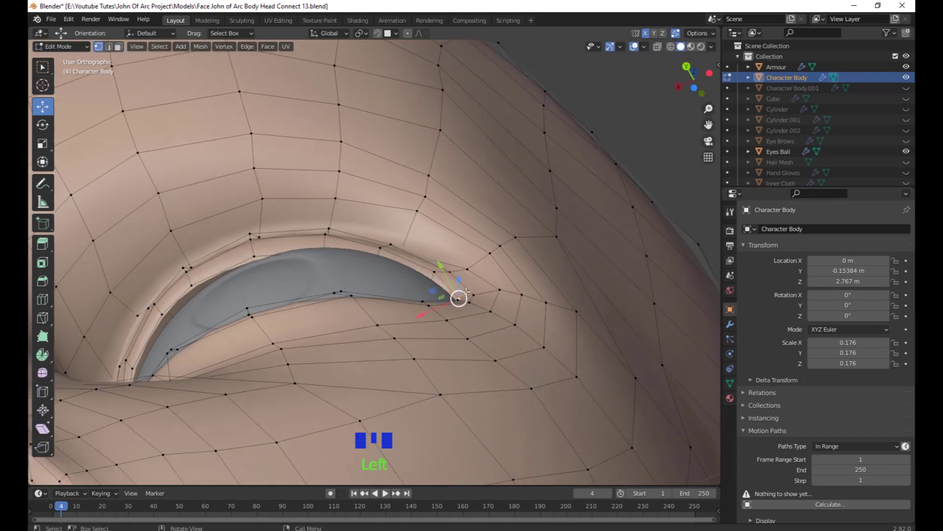
{"action": "key", "text": "g"}
{"action": "left_click", "coordinate": [461, 294]}
Adjust the upper eyelid rim towards the nose, moving its inner vertex by X -0.00131, Y -0.002435 and Z -0.000674 m.
{"action": "middle_click_drag", "start_coordinate": [460, 294], "coordinate": [284, 270]}
{"action": "left_click", "coordinate": [275, 264]}
{"action": "key", "text": "g"}
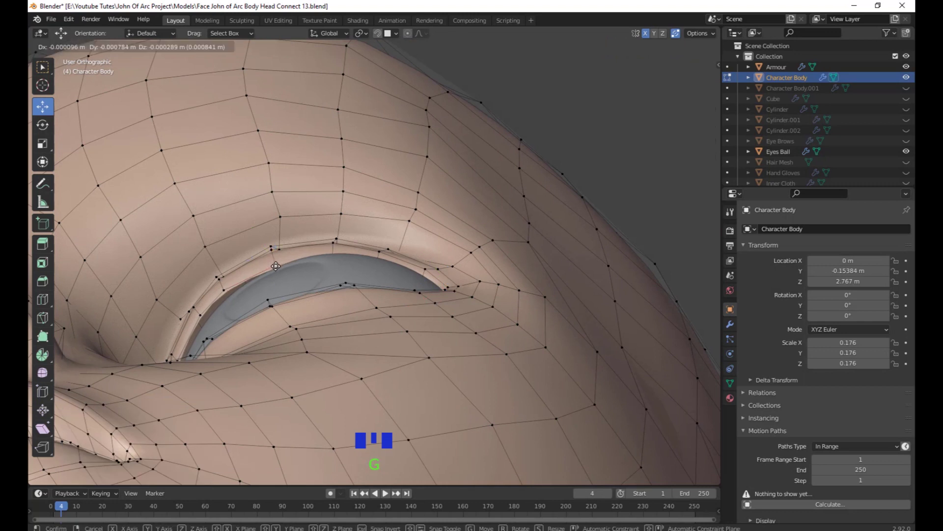
{"action": "left_click", "coordinate": [222, 292]}
{"action": "key", "text": "g"}
{"action": "left_click", "coordinate": [228, 294]}
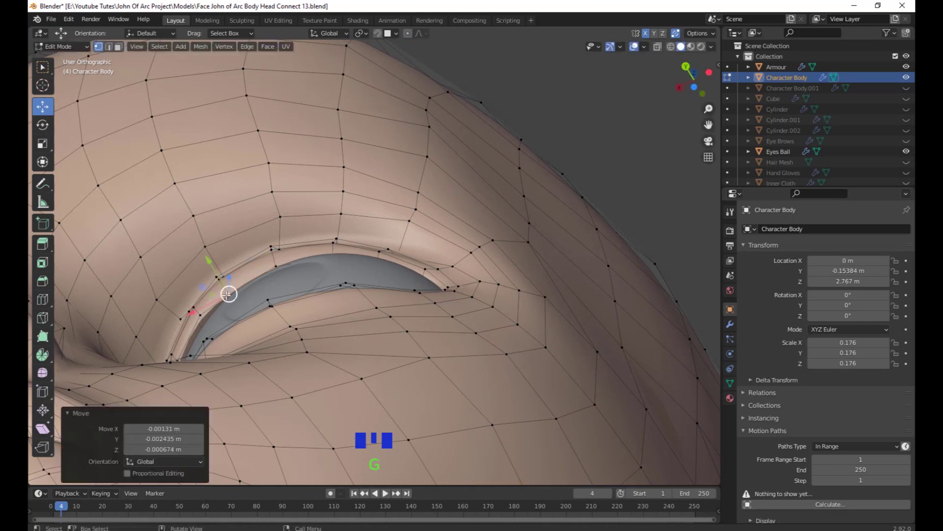
Move two upper eyelid vertices near the nose by X -0.002028, Y -0.002107, Z -0.000385 m and X -0.000903, Y -0.002208, Z -0.000674 m.
{"action": "key", "text": "g"}
{"action": "left_click", "coordinate": [207, 317]}
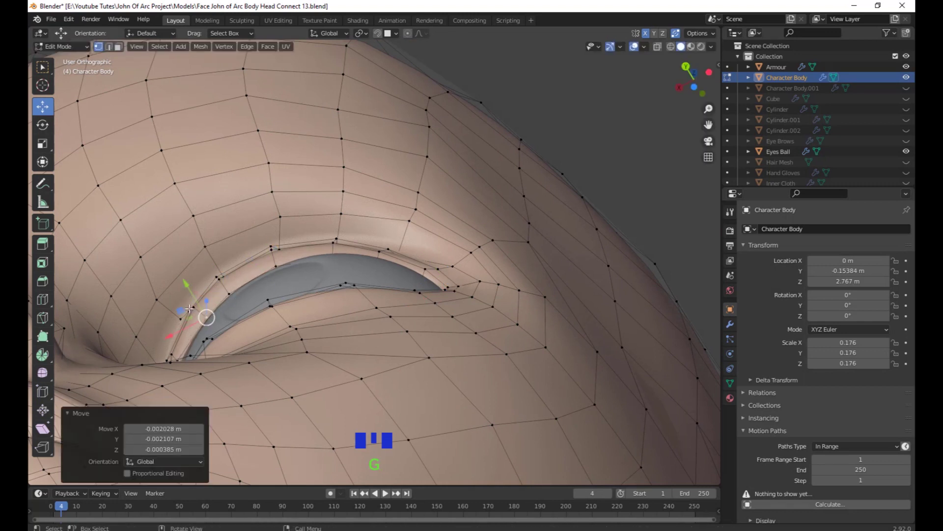
{"action": "left_click", "coordinate": [195, 309]}
{"action": "key", "text": "g"}
{"action": "left_click", "coordinate": [200, 313]}
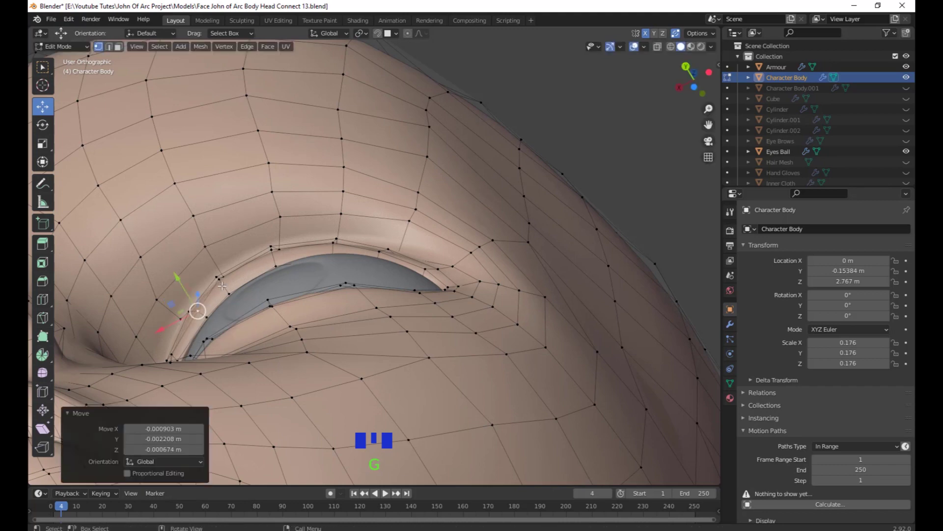
Reposition the next two upper eyelid vertices, between the inner corner and the lid's middle, to follow the eyeball.
{"action": "left_click", "coordinate": [220, 280]}
{"action": "key", "text": "g"}
{"action": "left_click", "coordinate": [220, 280]}
{"action": "left_click", "coordinate": [271, 247]}
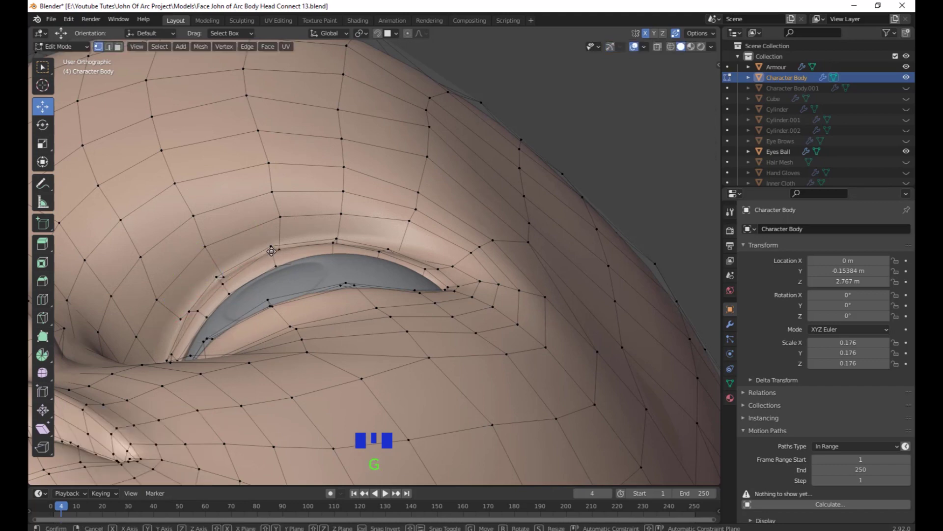
{"action": "key", "text": "g"}
{"action": "left_click", "coordinate": [273, 255]}
{"action": "scroll", "coordinate": [344, 276], "scroll_direction": "down", "scroll_amount": 1}
{"action": "middle_click_drag", "start_coordinate": [351, 289], "coordinate": [482, 427]}
{"action": "key", "text": "g"}
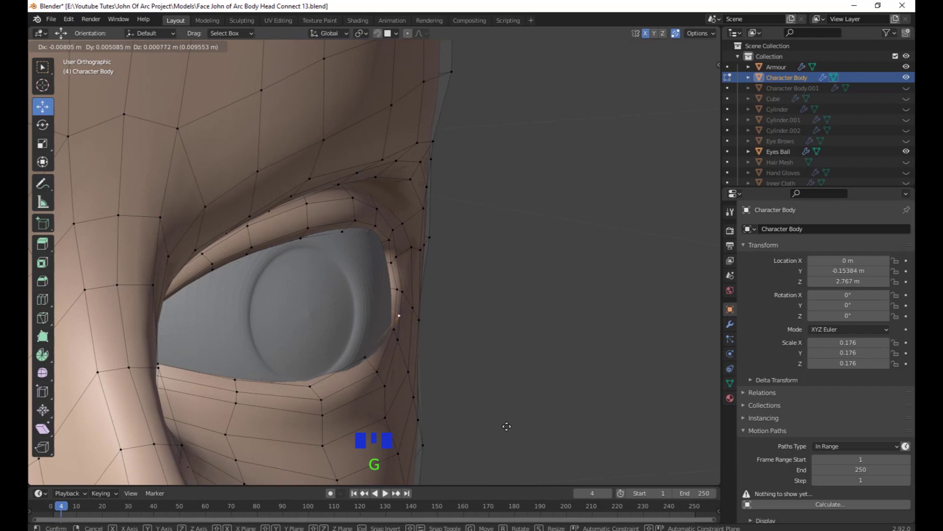
{"action": "right_click", "coordinate": [498, 427]}
Hide the Eyes Ball object and move the protruding inner-edge vertex near the outer eye corner back towards the lid.
{"action": "middle_click_drag", "start_coordinate": [503, 423], "coordinate": [521, 379]}
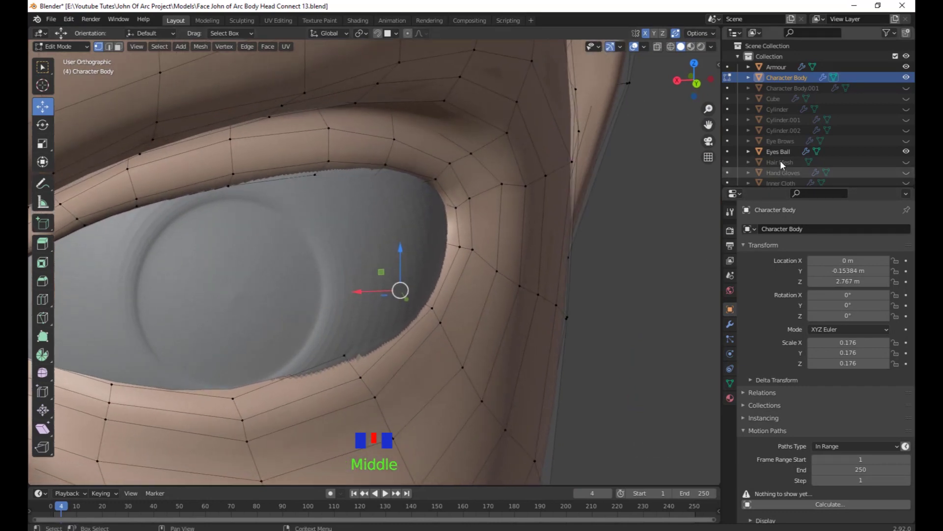
{"action": "left_click", "coordinate": [907, 151]}
{"action": "mouse_move", "coordinate": [403, 383]}
{"action": "middle_mouse_down"}
{"action": "mouse_move", "coordinate": [384, 375]}
{"action": "mouse_move", "coordinate": [392, 357]}
{"action": "mouse_move", "coordinate": [412, 367]}
{"action": "middle_mouse_up"}
{"action": "left_click", "coordinate": [344, 231]}
{"action": "middle_click_drag", "start_coordinate": [386, 332], "coordinate": [406, 329]}
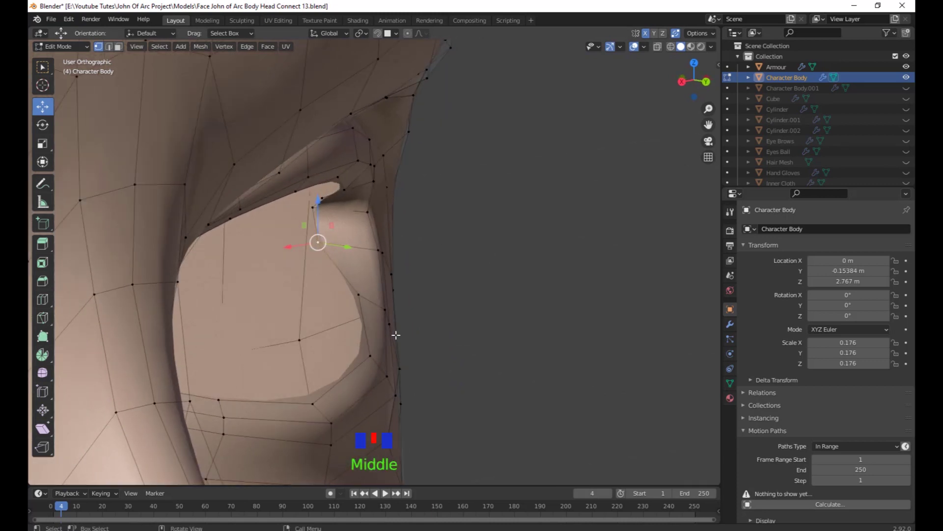
{"action": "key", "text": "g"}
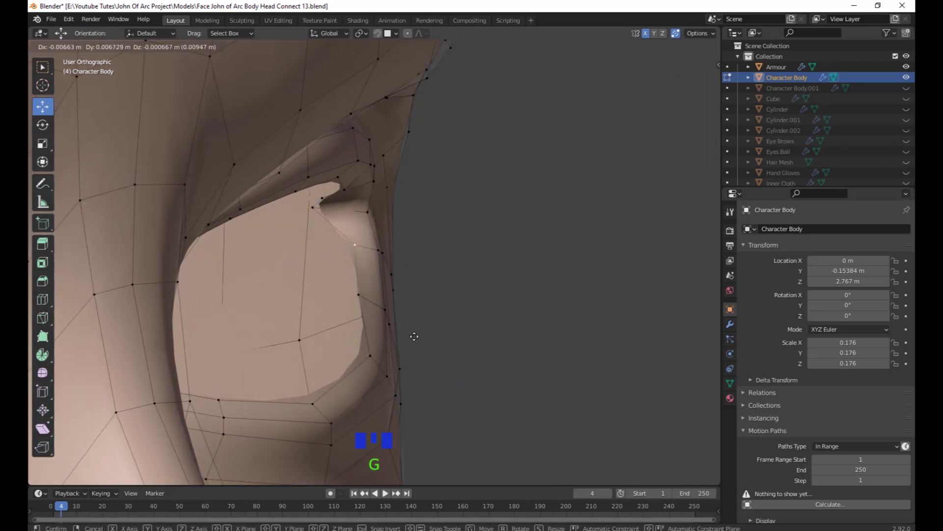
{"action": "left_click", "coordinate": [414, 336]}
Smooth the outer corner's inner edge, moving one vertex by X -0.002025, Y 0.001982, Z 0.000133 m and repositioning the vertices above it.
{"action": "left_click", "coordinate": [358, 294]}
{"action": "key", "text": "g"}
{"action": "left_click", "coordinate": [333, 227]}
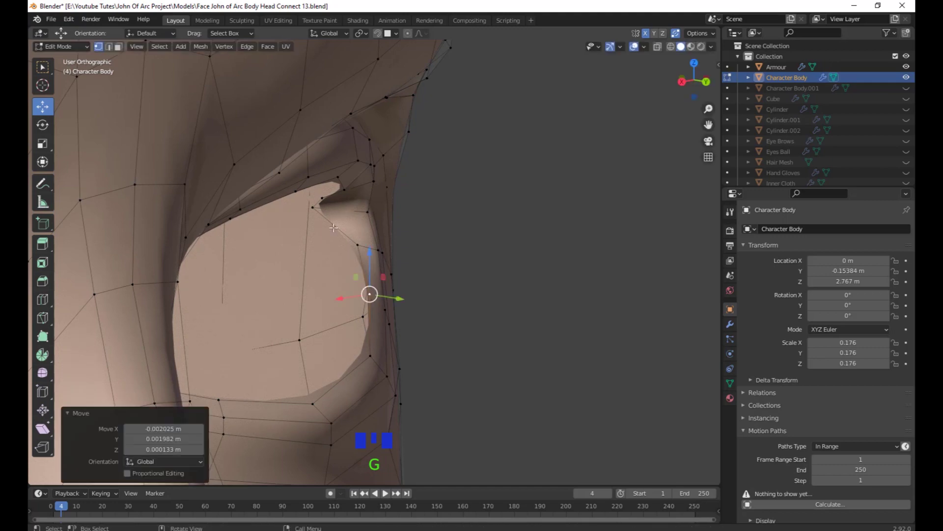
{"action": "key", "text": "g"}
{"action": "left_click", "coordinate": [333, 200]}
{"action": "left_click", "coordinate": [322, 196]}
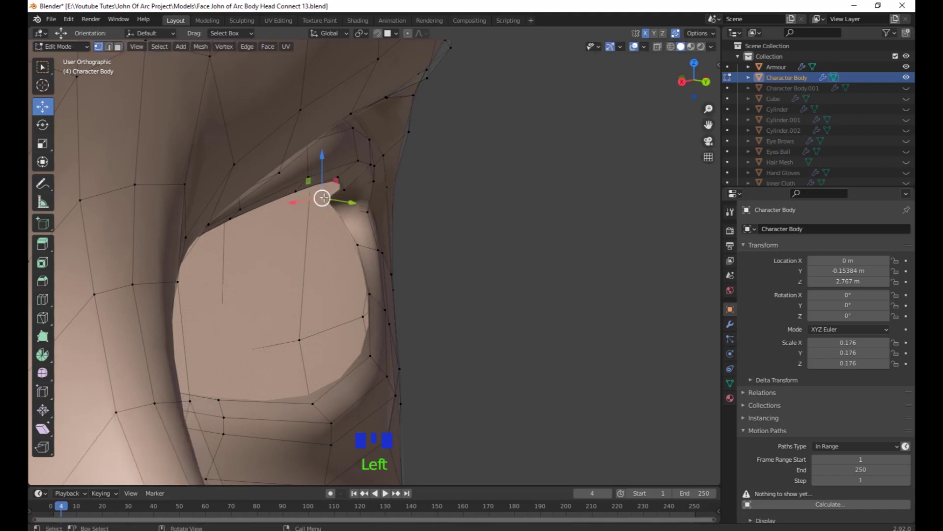
{"action": "key", "text": "g"}
{"action": "left_click", "coordinate": [343, 198]}
Even out the upper lid's inner edge towards the outer corner, moving one vertex by X -0.000251, Y -0.000209, Z 0.001781 m.
{"action": "middle_click_drag", "start_coordinate": [622, 304], "coordinate": [537, 280]}
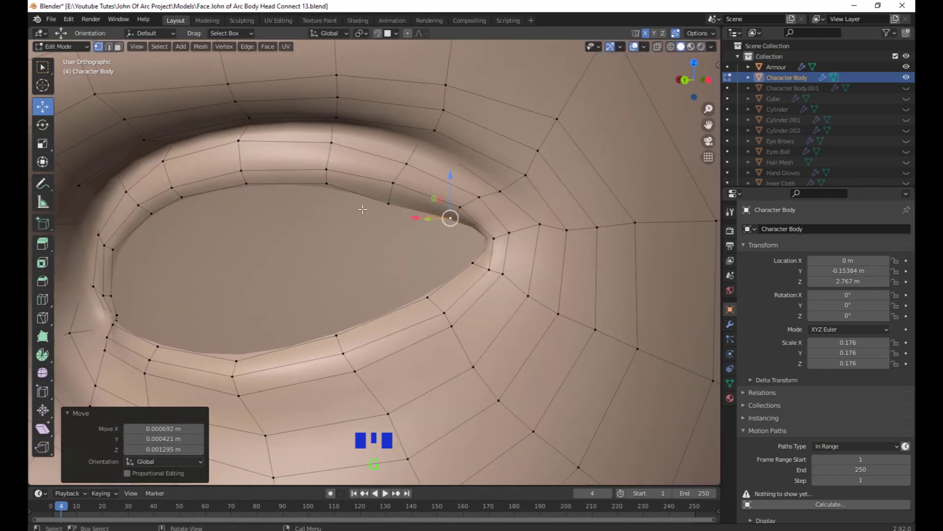
{"action": "left_click", "coordinate": [385, 197]}
{"action": "key", "text": "g"}
{"action": "left_click", "coordinate": [388, 197]}
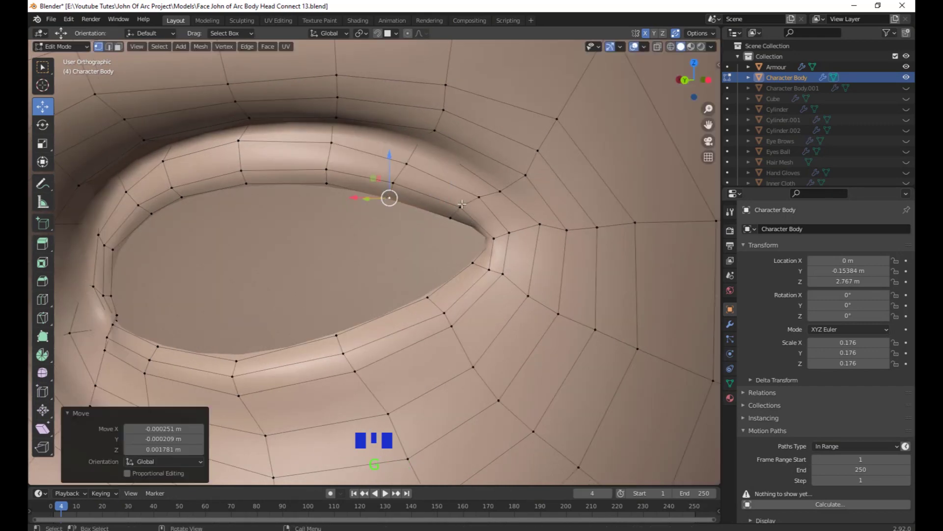
{"action": "left_click", "coordinate": [461, 203]}
{"action": "key", "text": "g"}
{"action": "left_click", "coordinate": [461, 206]}
Adjust the eyelid rim around the outer corner, moving its lower vertex by X 0.001559, Y 0.000437 and Z 0.000162 m.
{"action": "middle_click_drag", "start_coordinate": [460, 206], "coordinate": [435, 314]}
{"action": "left_click", "coordinate": [411, 302]}
{"action": "key", "text": "g"}
{"action": "left_click", "coordinate": [419, 339]}
{"action": "left_click", "coordinate": [476, 267]}
{"action": "key", "text": "g"}
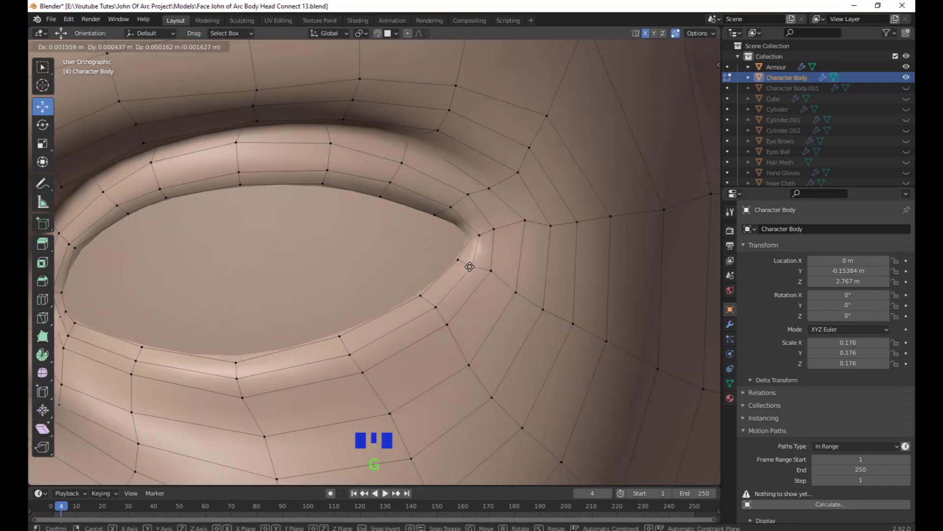
{"action": "left_click", "coordinate": [470, 265]}
Extrude the upper eyelid's inner edge chain into the socket by X -0.008532, Y 0.026386 and Z 0.007327 m.
{"action": "scroll", "coordinate": [432, 339], "scroll_direction": "down", "scroll_amount": 1}
{"action": "middle_click_drag", "start_coordinate": [416, 349], "coordinate": [478, 322]}
{"action": "middle_click_drag", "start_coordinate": [478, 321], "coordinate": [530, 286], "text": "shift"}
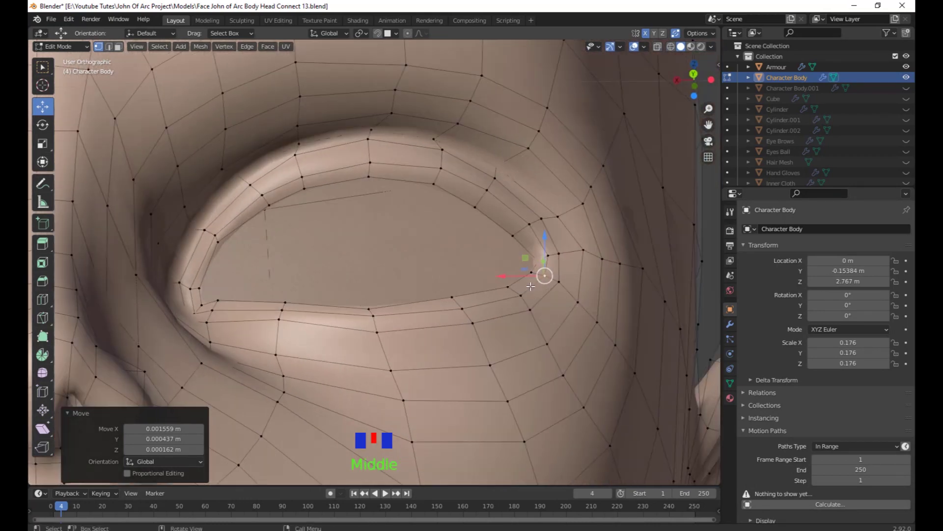
{"action": "key", "text": "2"}
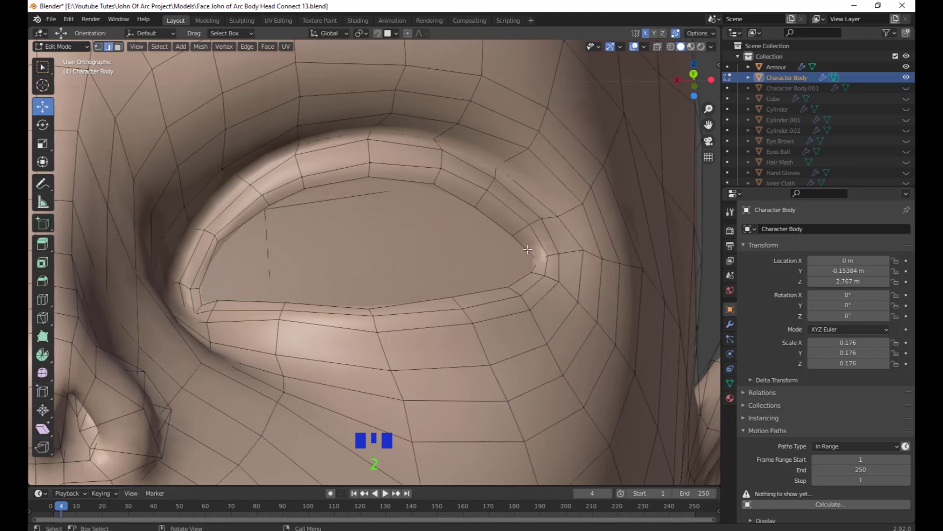
{"action": "left_click", "coordinate": [426, 184], "text": "shift"}
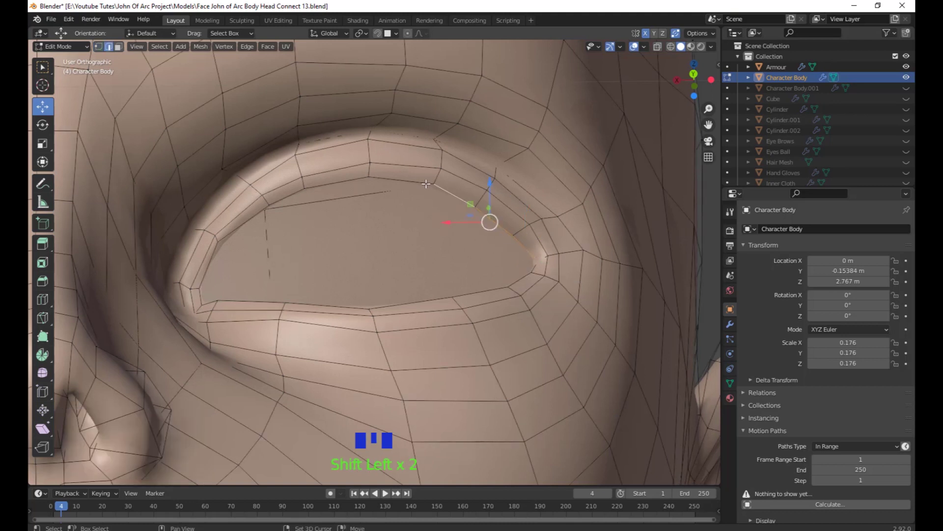
{"action": "left_click", "coordinate": [330, 184], "text": "shift"}
{"action": "left_click", "coordinate": [285, 195], "text": "shift"}
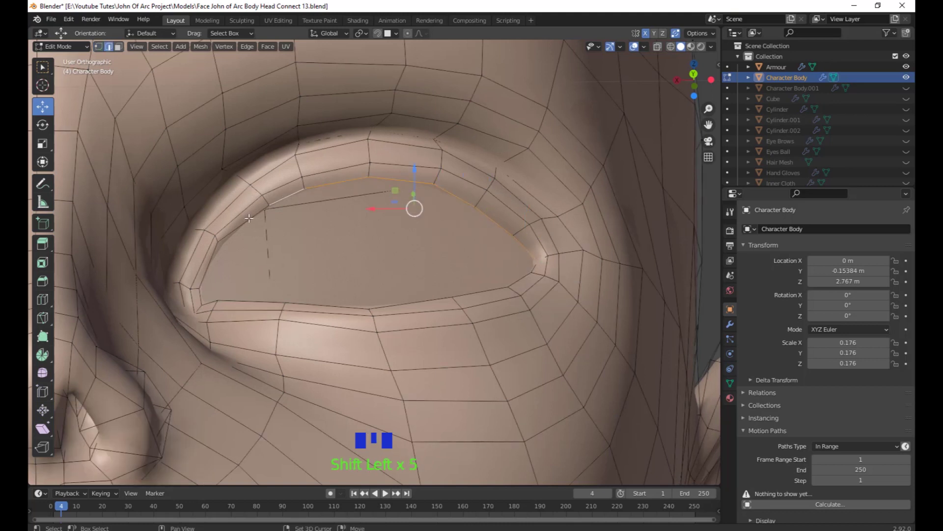
{"action": "left_click", "coordinate": [245, 217], "text": "shift"}
{"action": "middle_click_drag", "start_coordinate": [244, 217], "coordinate": [479, 355]}
{"action": "scroll", "coordinate": [406, 288], "scroll_direction": "down", "scroll_amount": 3}
{"action": "scroll", "coordinate": [449, 289], "scroll_direction": "up", "scroll_amount": 3}
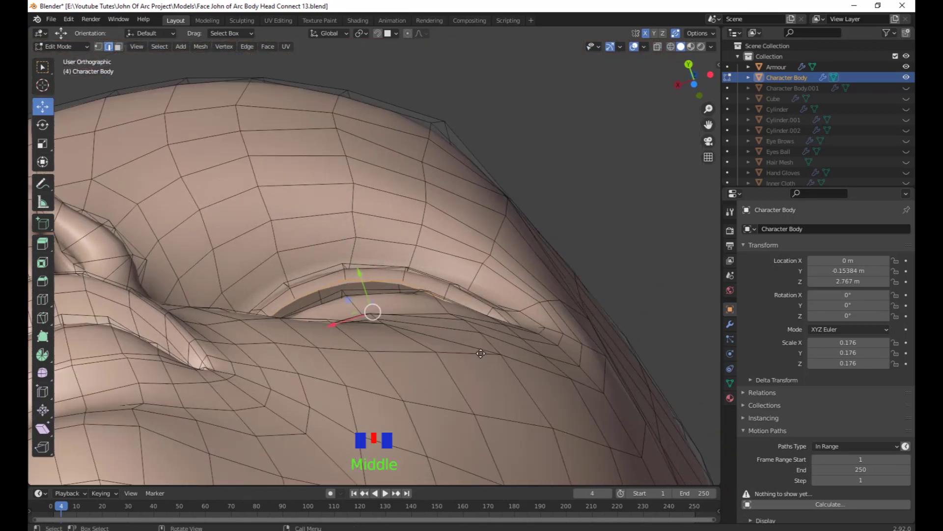
{"action": "key", "text": "e"}
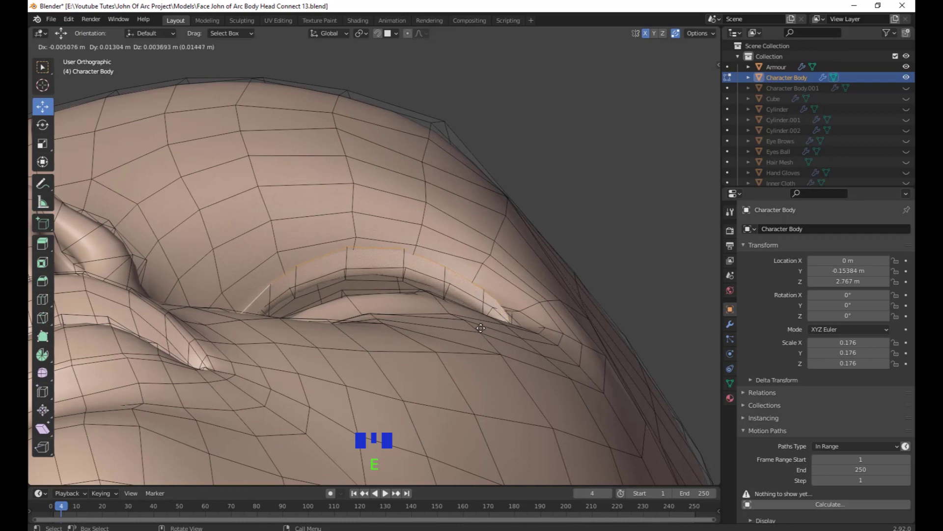
{"action": "left_click", "coordinate": [480, 294]}
Compare the extruded upper eyelid with the opposite eye and check the X symmetry setting.
{"action": "middle_click_drag", "start_coordinate": [481, 293], "coordinate": [462, 414]}
{"action": "scroll", "coordinate": [366, 396], "scroll_direction": "down", "scroll_amount": 2}
{"action": "middle_click_drag", "start_coordinate": [361, 393], "coordinate": [499, 339], "text": "shift"}
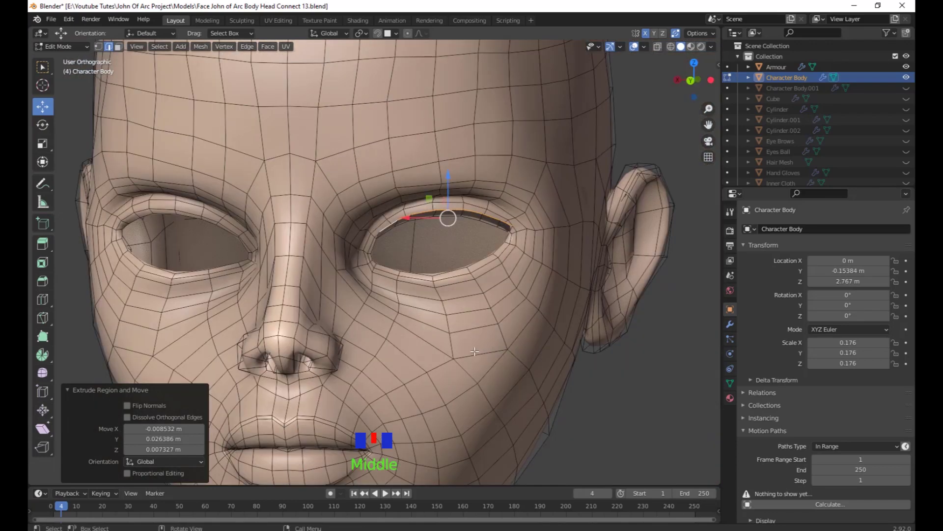
{"action": "scroll", "coordinate": [472, 343], "scroll_direction": "down", "scroll_amount": 3}
{"action": "middle_click_drag", "start_coordinate": [418, 356], "coordinate": [499, 314], "text": "shift"}
{"action": "scroll", "coordinate": [458, 303], "scroll_direction": "up", "scroll_amount": 2}
{"action": "middle_click_drag", "start_coordinate": [428, 324], "coordinate": [463, 361]}
{"action": "middle_click_drag", "start_coordinate": [463, 361], "coordinate": [469, 378]}
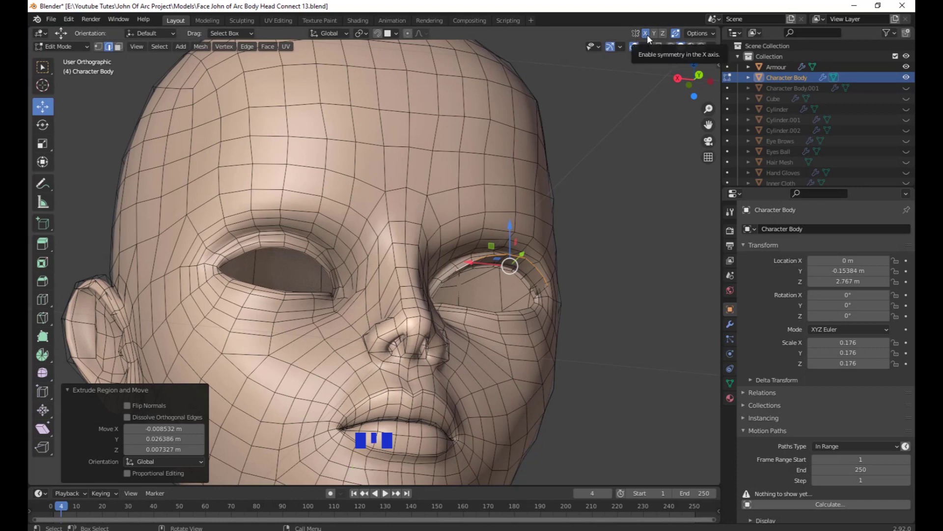
{"action": "middle_click_drag", "start_coordinate": [608, 221], "coordinate": [548, 244]}
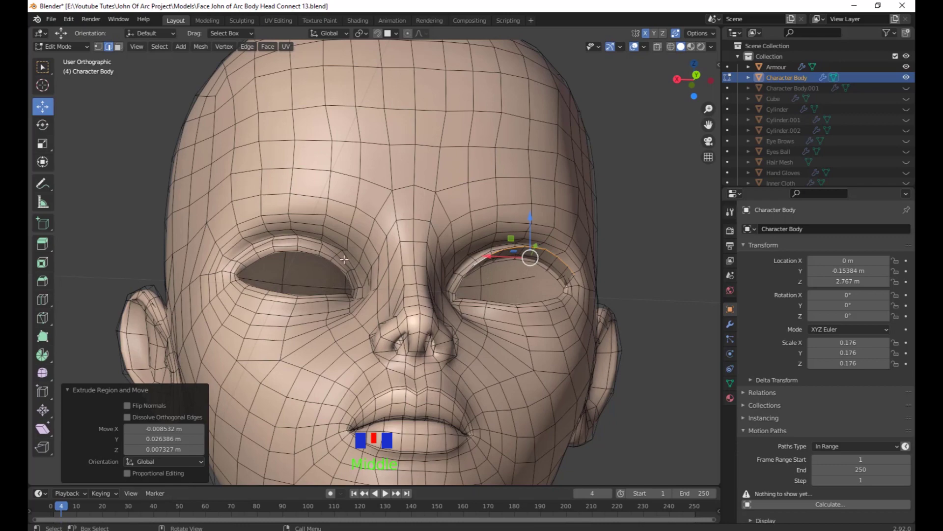
Examine the character's overall proportions and how the head sits on the body.
{"action": "scroll", "coordinate": [494, 275], "scroll_direction": "down", "scroll_amount": 4}
{"action": "middle_click_drag", "start_coordinate": [494, 275], "coordinate": [452, 308]}
{"action": "scroll", "coordinate": [418, 291], "scroll_direction": "up", "scroll_amount": 3}
{"action": "scroll", "coordinate": [540, 282], "scroll_direction": "up", "scroll_amount": 3}
{"action": "scroll", "coordinate": [540, 283], "scroll_direction": "down", "scroll_amount": 4}
{"action": "scroll", "coordinate": [463, 391], "scroll_direction": "down", "scroll_amount": 6}
{"action": "scroll", "coordinate": [486, 223], "scroll_direction": "down", "scroll_amount": 1}
{"action": "scroll", "coordinate": [493, 320], "scroll_direction": "down", "scroll_amount": 2}
{"action": "scroll", "coordinate": [467, 192], "scroll_direction": "up", "scroll_amount": 4}
{"action": "scroll", "coordinate": [461, 319], "scroll_direction": "up", "scroll_amount": 2}
{"action": "middle_click_drag", "start_coordinate": [451, 308], "coordinate": [472, 285], "text": "shift"}
{"action": "middle_click_drag", "start_coordinate": [502, 253], "coordinate": [484, 266]}
{"action": "middle_click_drag", "start_coordinate": [484, 265], "coordinate": [466, 223], "text": "shift"}
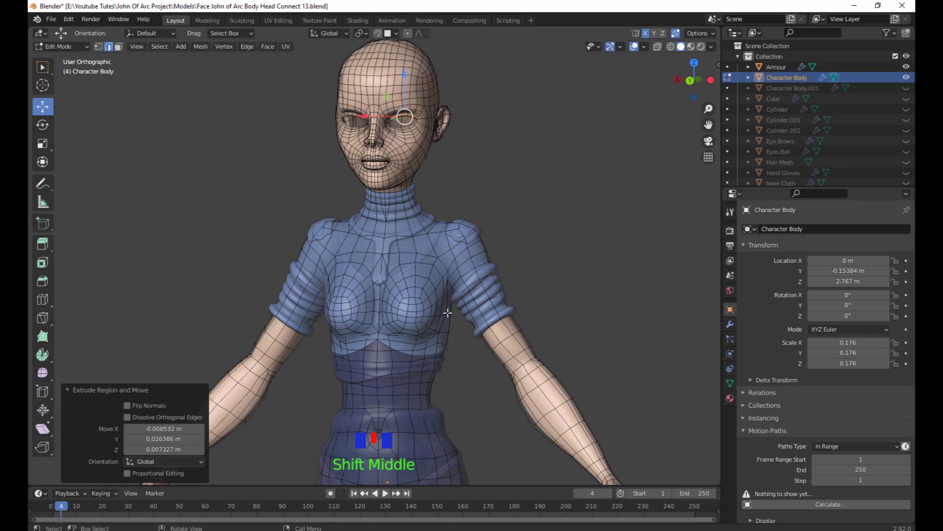
Inspect the neck, collar, chest and sleeve geometry of the character from several sides.
{"action": "middle_click_drag", "start_coordinate": [512, 315], "coordinate": [560, 323]}
{"action": "scroll", "coordinate": [565, 286], "scroll_direction": "up", "scroll_amount": 1}
{"action": "middle_click_drag", "start_coordinate": [565, 286], "coordinate": [466, 297]}
{"action": "scroll", "coordinate": [525, 321], "scroll_direction": "up", "scroll_amount": 2}
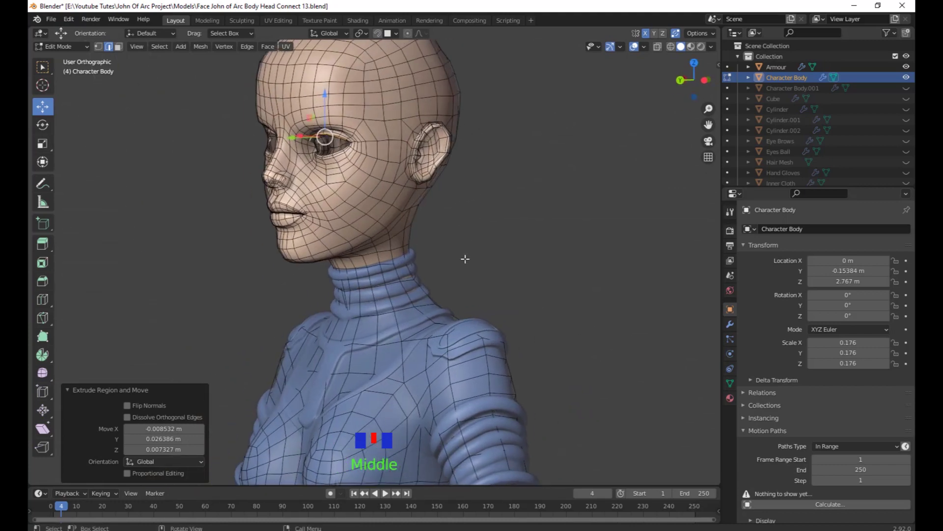
{"action": "middle_click_drag", "start_coordinate": [511, 261], "coordinate": [372, 196], "text": "shift"}
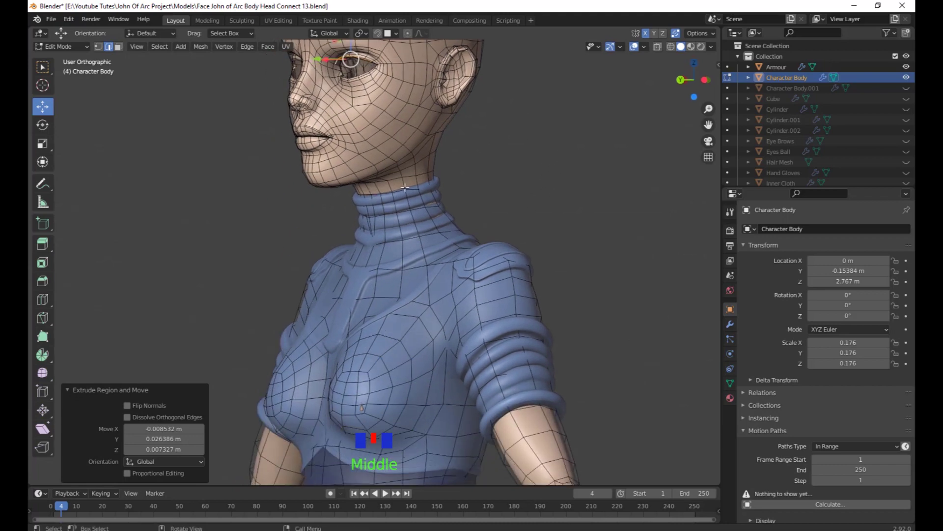
{"action": "middle_click_drag", "start_coordinate": [377, 274], "coordinate": [451, 189]}
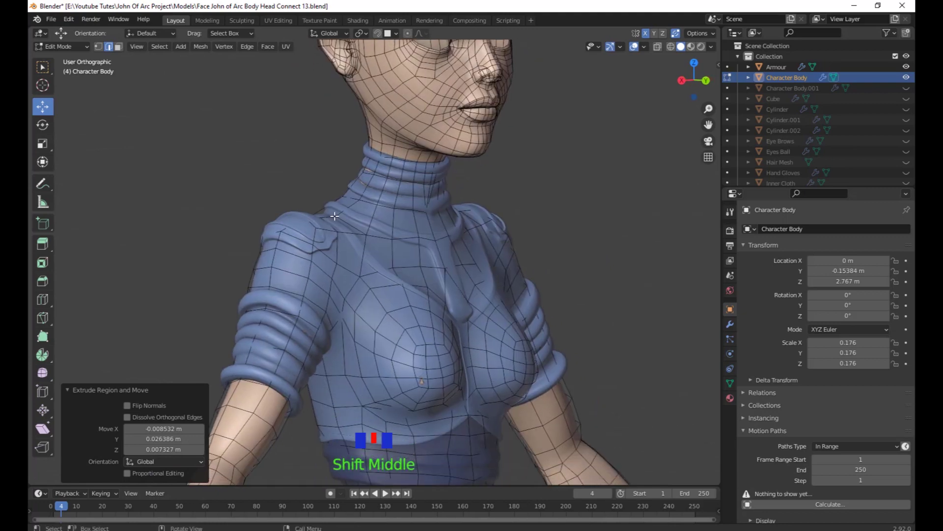
{"action": "scroll", "coordinate": [433, 226], "scroll_direction": "down", "scroll_amount": 2}
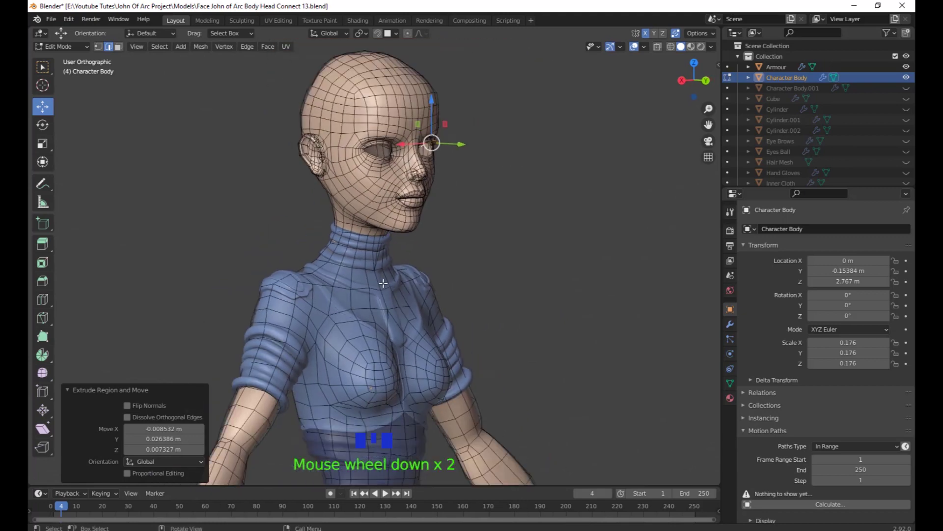
{"action": "middle_click_drag", "start_coordinate": [432, 226], "coordinate": [335, 255], "text": "shift"}
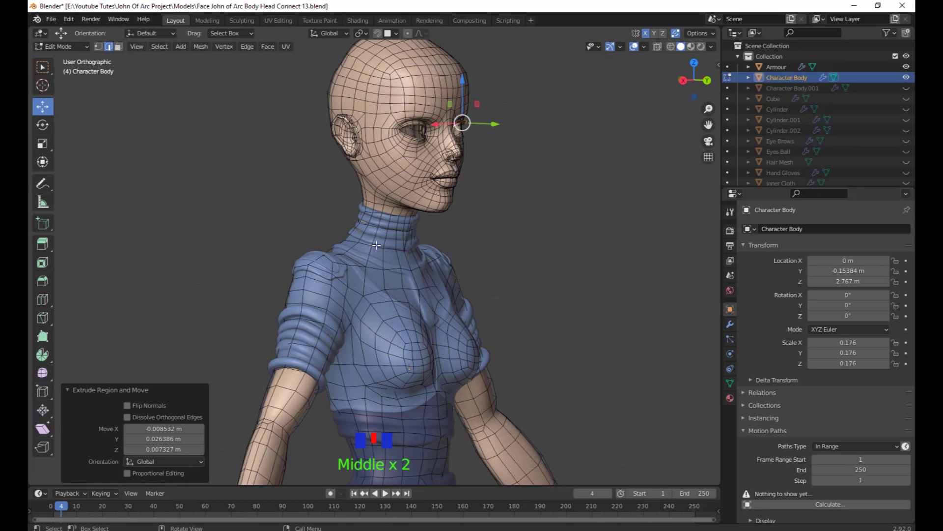
{"action": "middle_click_drag", "start_coordinate": [385, 167], "coordinate": [383, 274]}
{"action": "middle_click_drag", "start_coordinate": [383, 274], "coordinate": [435, 293]}
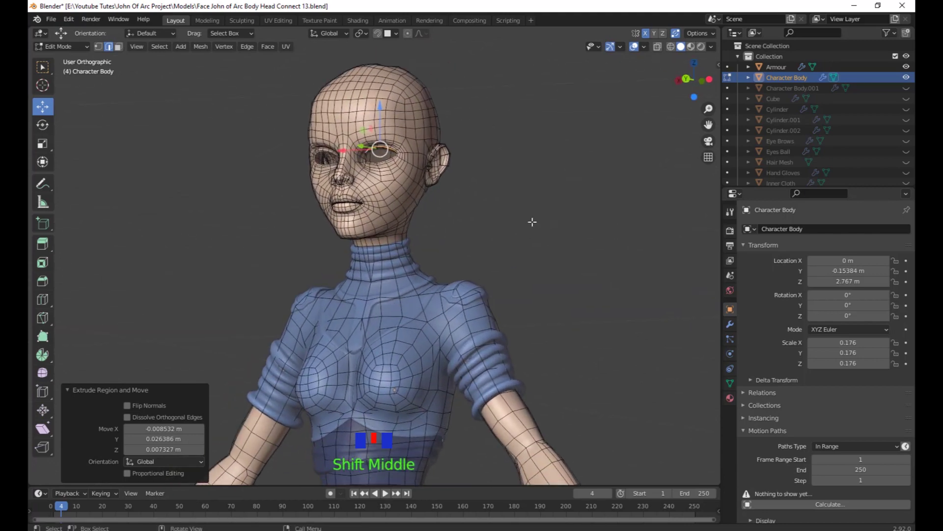
{"action": "middle_click_drag", "start_coordinate": [516, 232], "coordinate": [557, 216]}
{"action": "scroll", "coordinate": [549, 247], "scroll_direction": "up", "scroll_amount": 2}
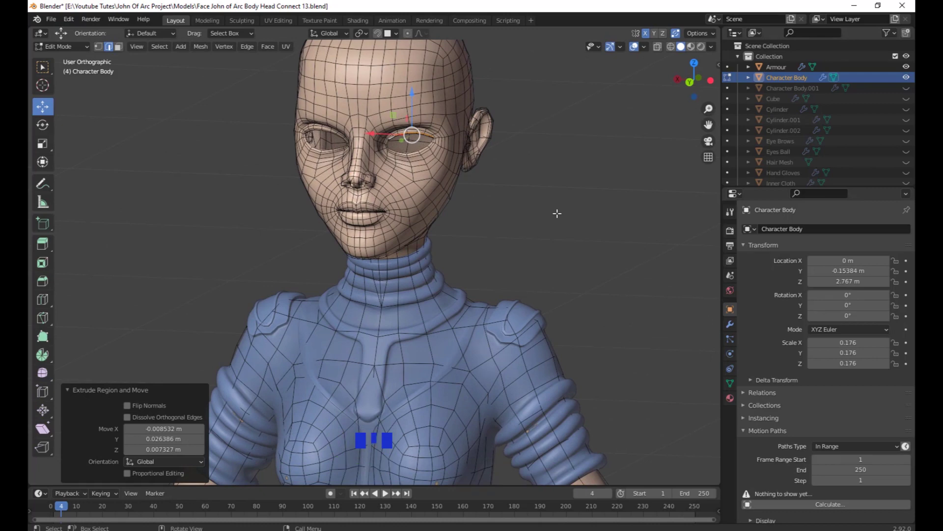
{"action": "middle_click_drag", "start_coordinate": [501, 159], "coordinate": [495, 168]}
{"action": "scroll", "coordinate": [514, 210], "scroll_direction": "up", "scroll_amount": 2}
{"action": "middle_click_drag", "start_coordinate": [514, 210], "coordinate": [537, 268]}
{"action": "scroll", "coordinate": [546, 250], "scroll_direction": "down", "scroll_amount": 3}
Return to Object Mode and reveal all hidden character objects, leaving only the upper teeth selected.
{"action": "key", "text": "Tab"}
{"action": "middle_click_drag", "start_coordinate": [553, 232], "coordinate": [508, 204]}
{"action": "scroll", "coordinate": [537, 263], "scroll_direction": "down", "scroll_amount": 2}
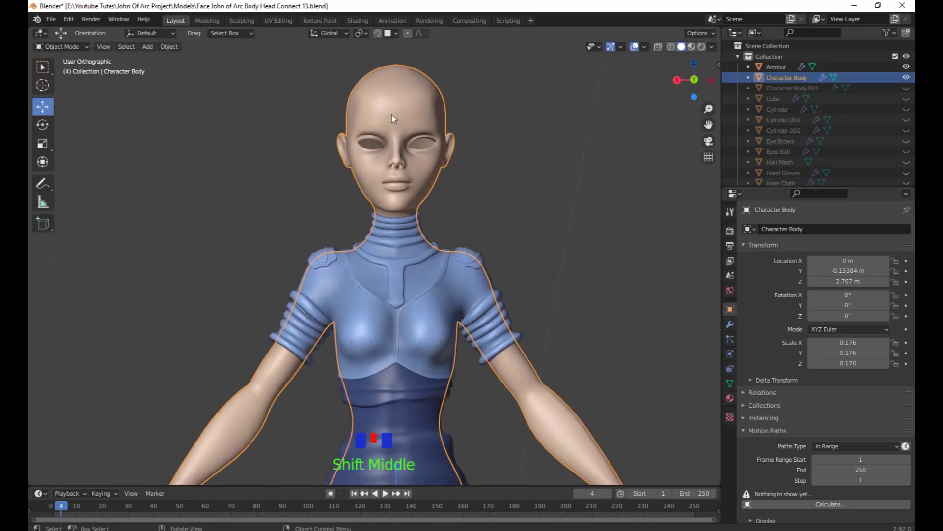
{"action": "middle_click_drag", "start_coordinate": [549, 234], "coordinate": [369, 96]}
{"action": "middle_click_drag", "start_coordinate": [515, 192], "coordinate": [514, 185]}
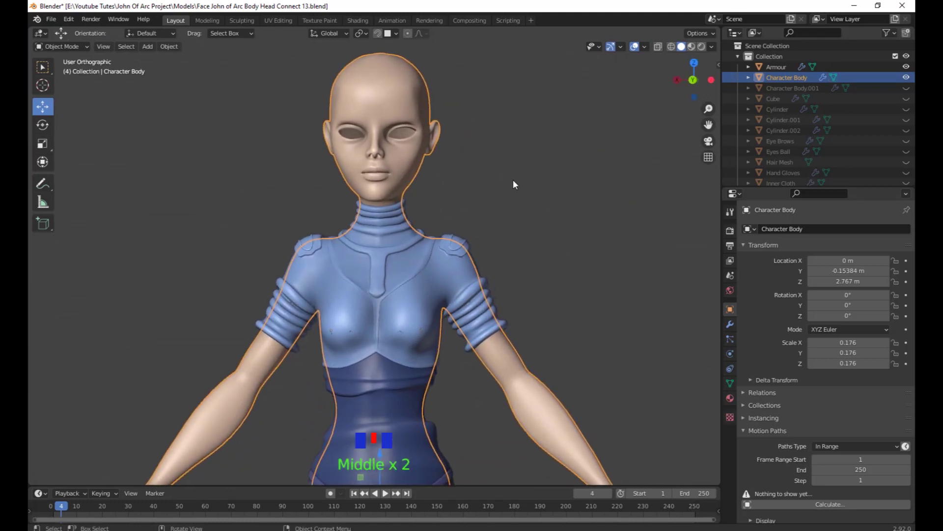
{"action": "scroll", "coordinate": [548, 339], "scroll_direction": "down", "scroll_amount": 1}
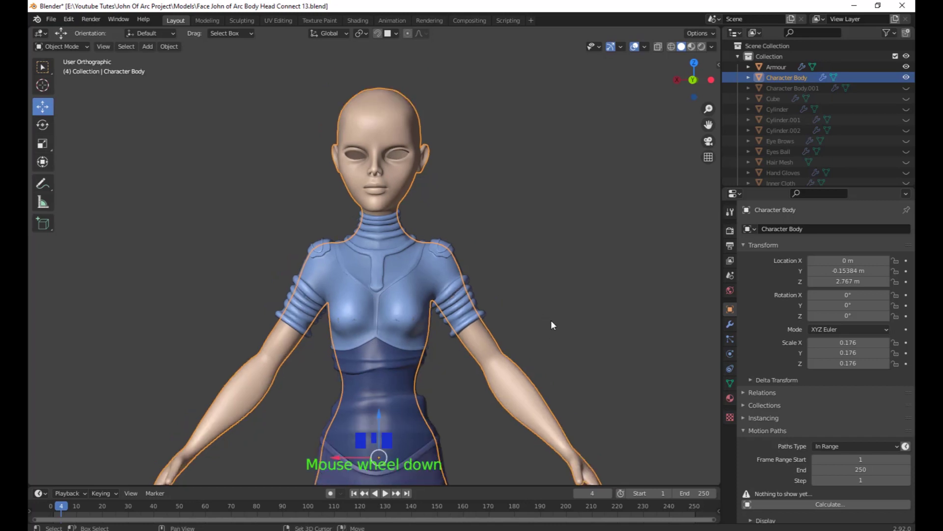
{"action": "middle_click_drag", "start_coordinate": [552, 322], "coordinate": [564, 312], "text": "shift"}
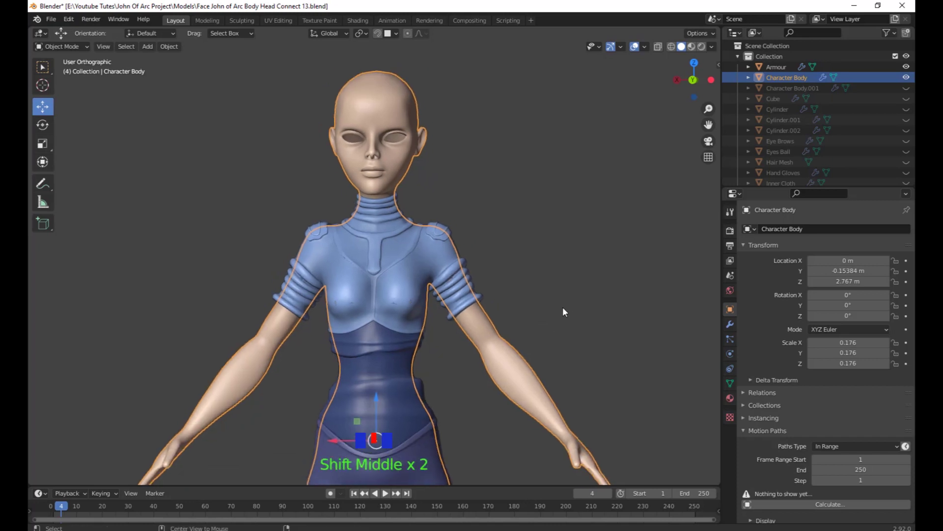
{"action": "key", "text": "alt+h"}
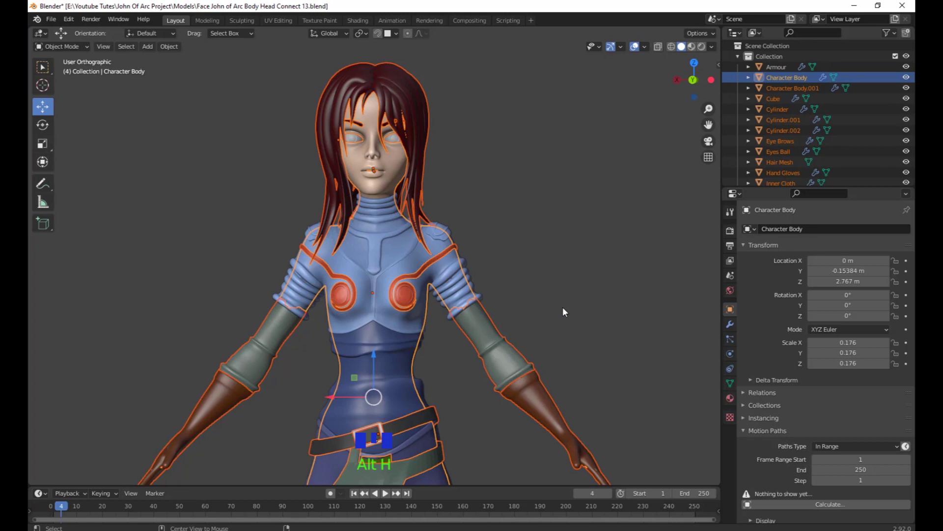
{"action": "left_click", "coordinate": [385, 165]}
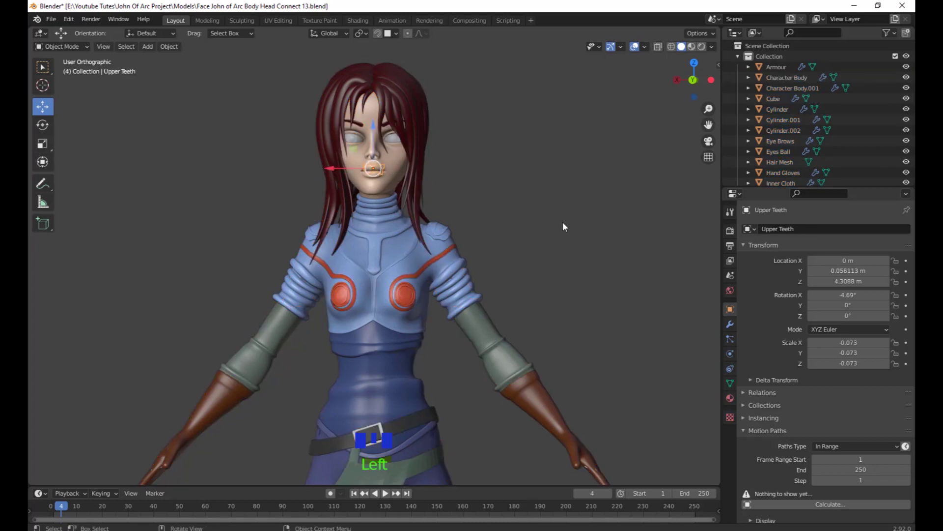
Isolate the Character Body object by hiding everything else and open its mesh in Edit Mode.
{"action": "left_click", "coordinate": [396, 164]}
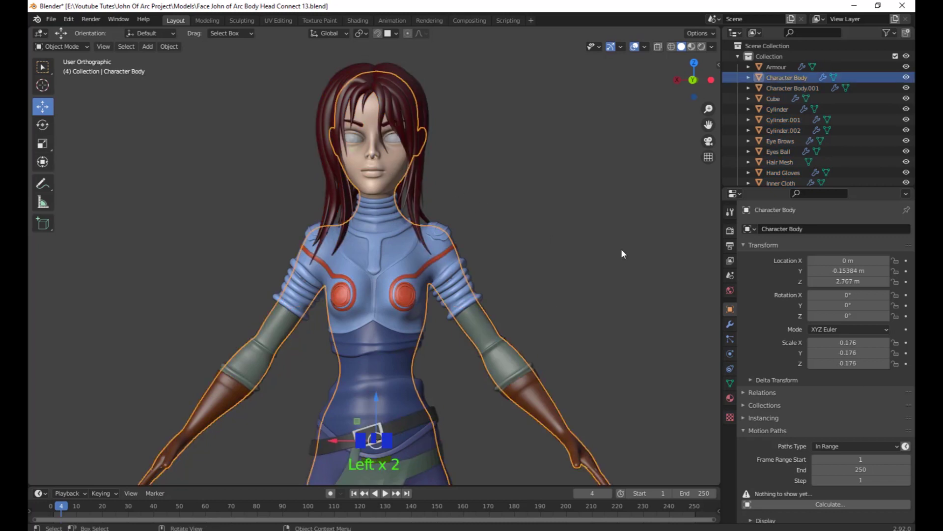
{"action": "key", "text": "shift+h"}
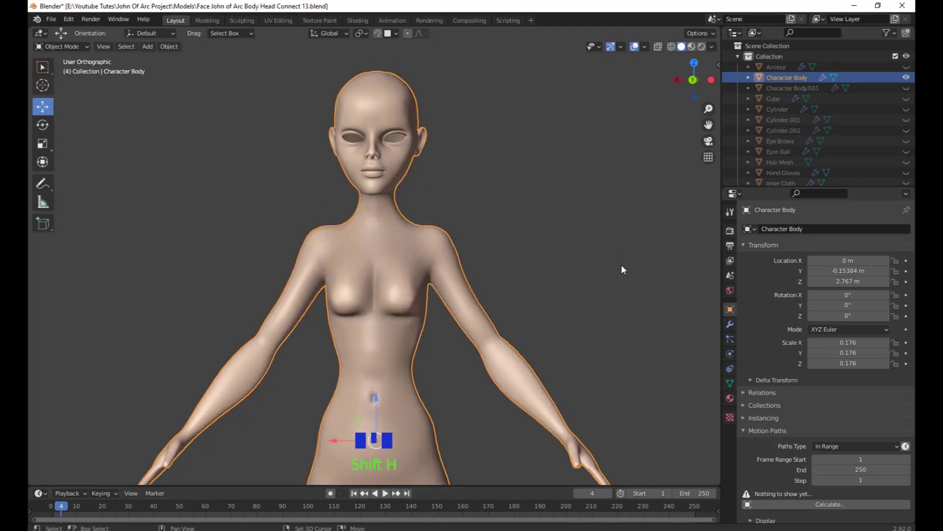
{"action": "middle_click_drag", "start_coordinate": [579, 318], "coordinate": [399, 271]}
{"action": "middle_click_drag", "start_coordinate": [467, 344], "coordinate": [406, 273], "text": "shift"}
{"action": "key", "text": "Tab"}
Select all the head and neck faces of the body mesh through the wireframe in face select mode.
{"action": "scroll", "coordinate": [490, 344], "scroll_direction": "up", "scroll_amount": 3}
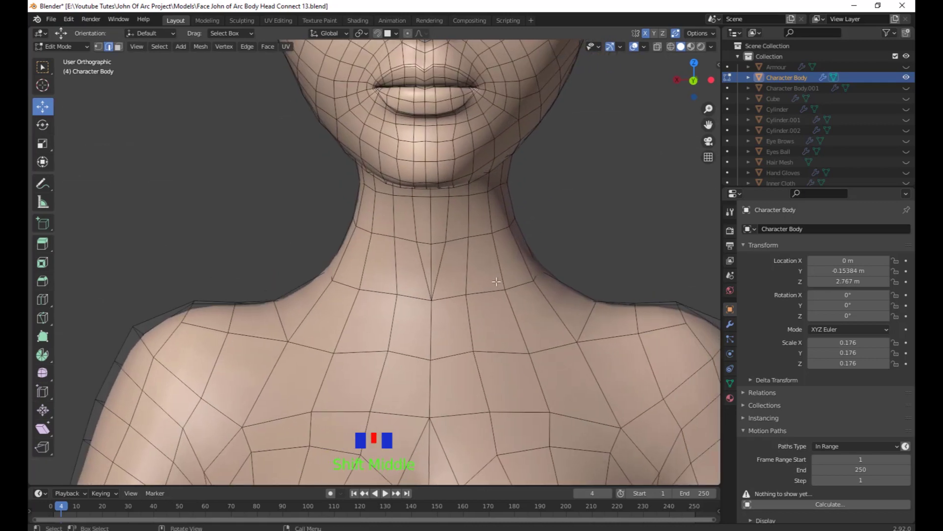
{"action": "scroll", "coordinate": [411, 69], "scroll_direction": "down", "scroll_amount": 2}
{"action": "middle_click_drag", "start_coordinate": [411, 70], "coordinate": [484, 326]}
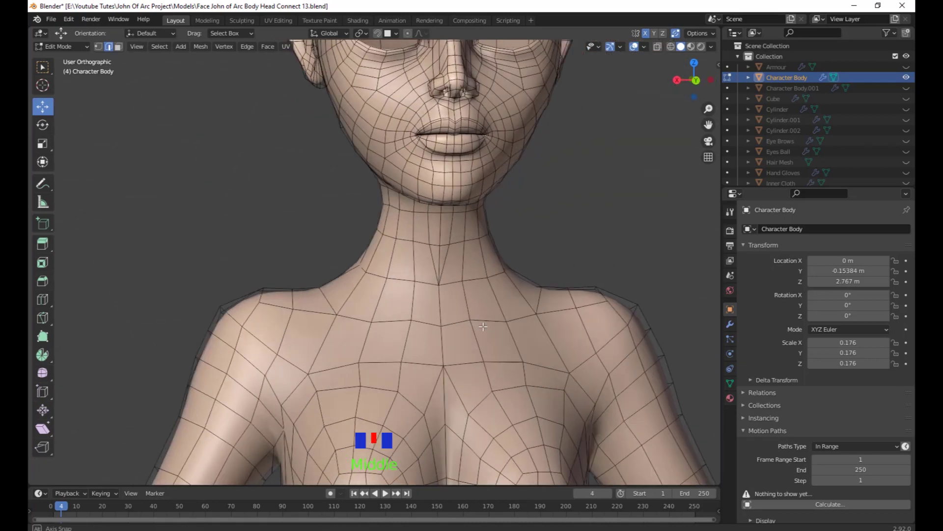
{"action": "scroll", "coordinate": [484, 327], "scroll_direction": "down", "scroll_amount": 2}
{"action": "scroll", "coordinate": [484, 327], "scroll_direction": "down", "scroll_amount": 3}
{"action": "middle_click_drag", "start_coordinate": [574, 369], "coordinate": [580, 363], "text": "shift"}
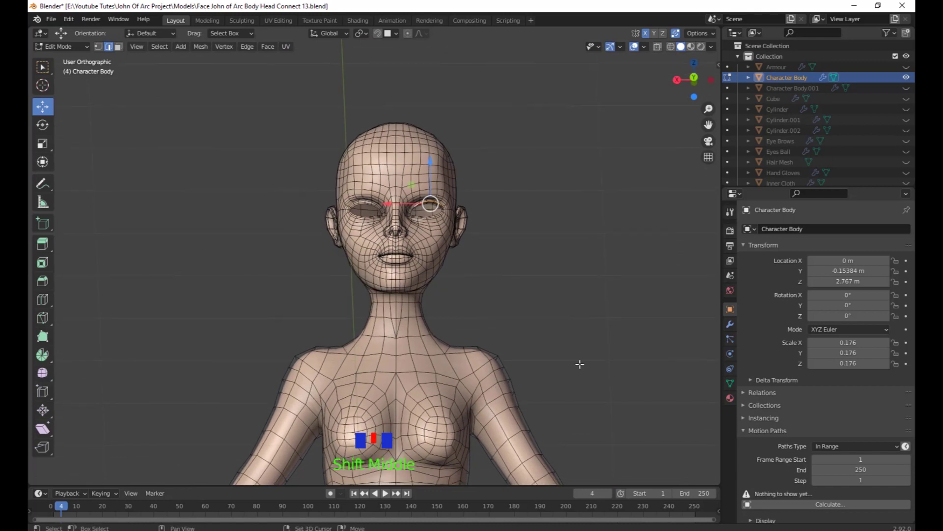
{"action": "key", "text": "shift+z"}
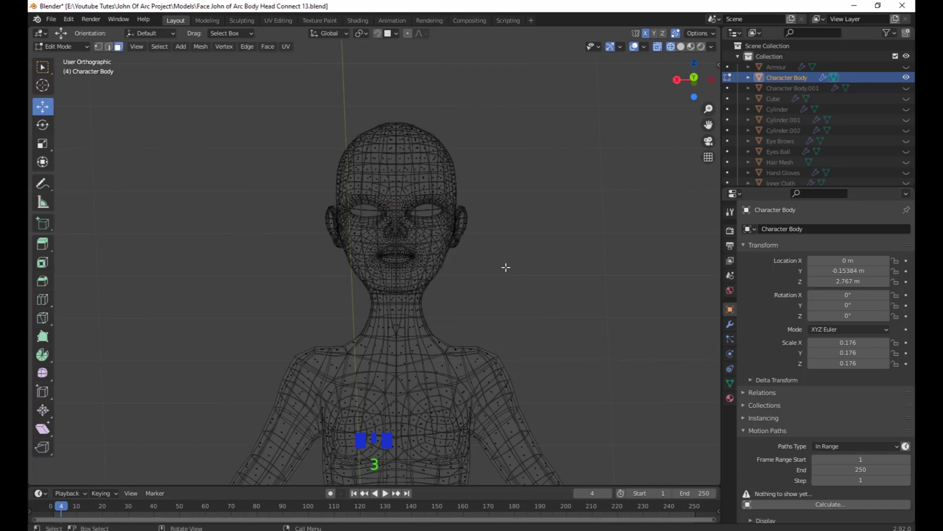
{"action": "left_click_drag", "start_coordinate": [263, 88], "coordinate": [506, 331]}
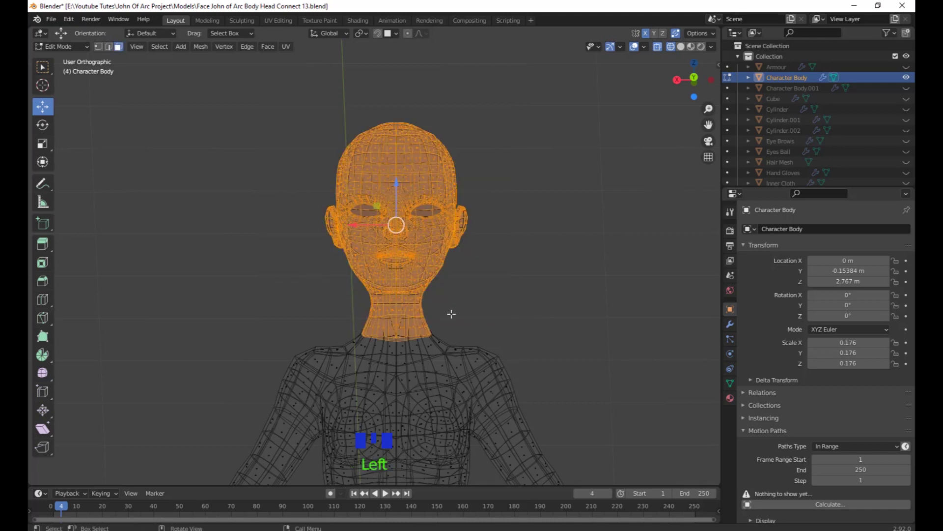
{"action": "middle_click_drag", "start_coordinate": [449, 312], "coordinate": [534, 324]}
{"action": "scroll", "coordinate": [427, 333], "scroll_direction": "up", "scroll_amount": 3}
{"action": "scroll", "coordinate": [399, 313], "scroll_direction": "up", "scroll_amount": 4}
{"action": "scroll", "coordinate": [391, 292], "scroll_direction": "down", "scroll_amount": 4}
{"action": "key", "text": "g"}
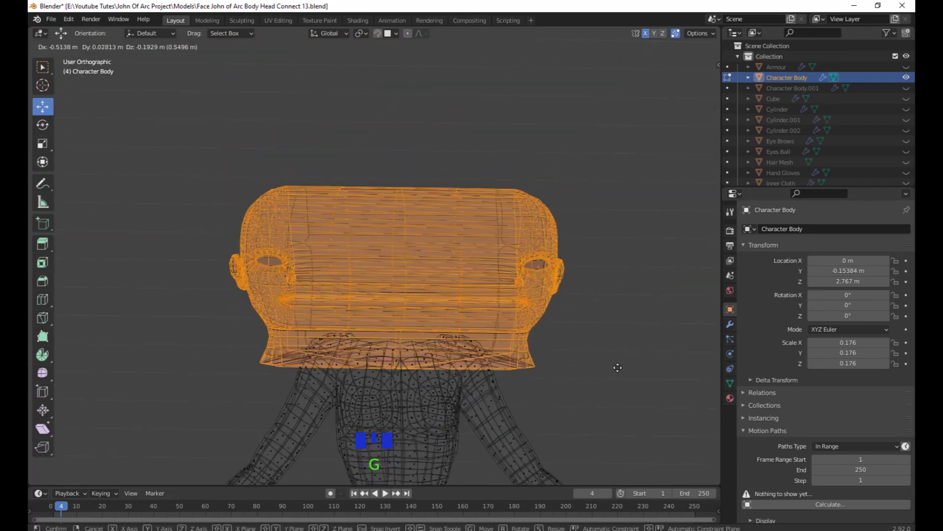
{"action": "right_click", "coordinate": [600, 304]}
Separate the selected head and neck faces from the body mesh into their own object.
{"action": "scroll", "coordinate": [589, 309], "scroll_direction": "down", "scroll_amount": 2}
{"action": "middle_click_drag", "start_coordinate": [585, 314], "coordinate": [572, 291]}
{"action": "scroll", "coordinate": [578, 341], "scroll_direction": "up", "scroll_amount": 2}
{"action": "mouse_move", "coordinate": [572, 290]}
{"action": "middle_mouse_down"}
{"action": "mouse_move", "coordinate": [558, 316]}
{"action": "mouse_move", "coordinate": [573, 316]}
{"action": "mouse_move", "coordinate": [564, 293]}
{"action": "mouse_move", "coordinate": [565, 307]}
{"action": "middle_mouse_up"}
{"action": "scroll", "coordinate": [559, 316], "scroll_direction": "up", "scroll_amount": 2}
{"action": "scroll", "coordinate": [570, 317], "scroll_direction": "down", "scroll_amount": 2}
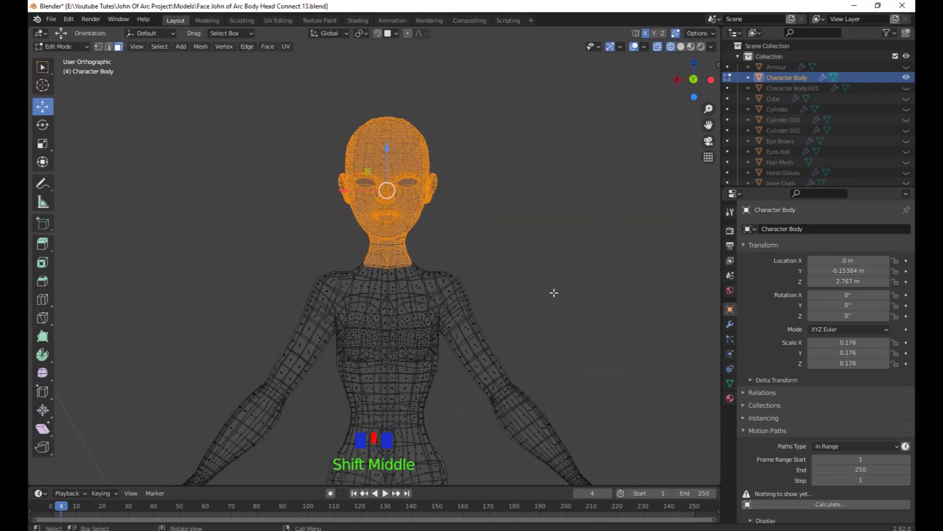
{"action": "mouse_move", "coordinate": [565, 261]}
{"action": "middle_mouse_down", "text": "shift"}
{"action": "mouse_move", "coordinate": [550, 255]}
{"action": "mouse_move", "coordinate": [565, 250]}
{"action": "middle_mouse_up", "text": "shift"}
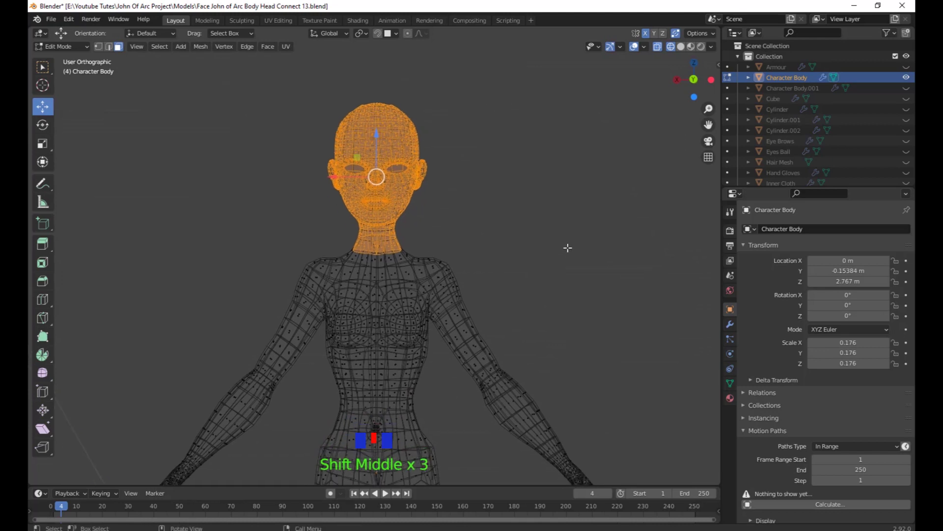
{"action": "right_click", "coordinate": [568, 248]}
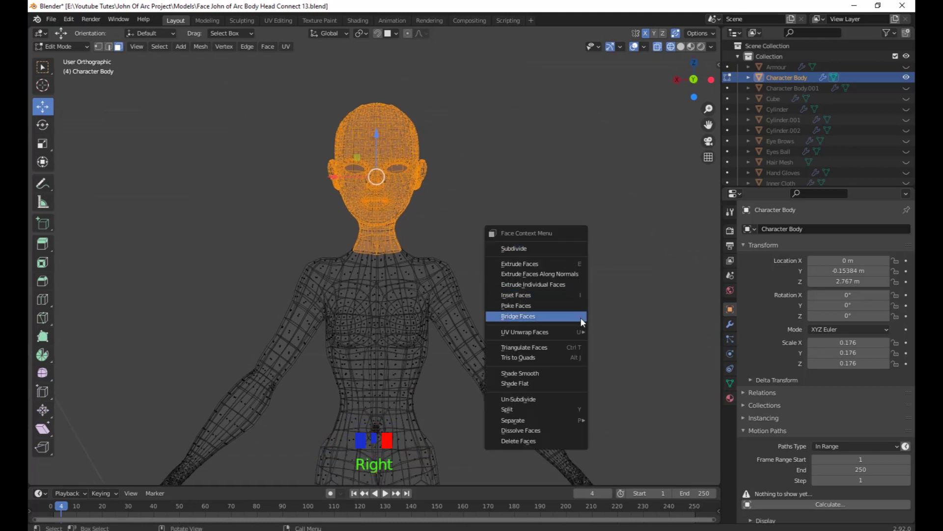
{"action": "mouse_move", "coordinate": [555, 420]}
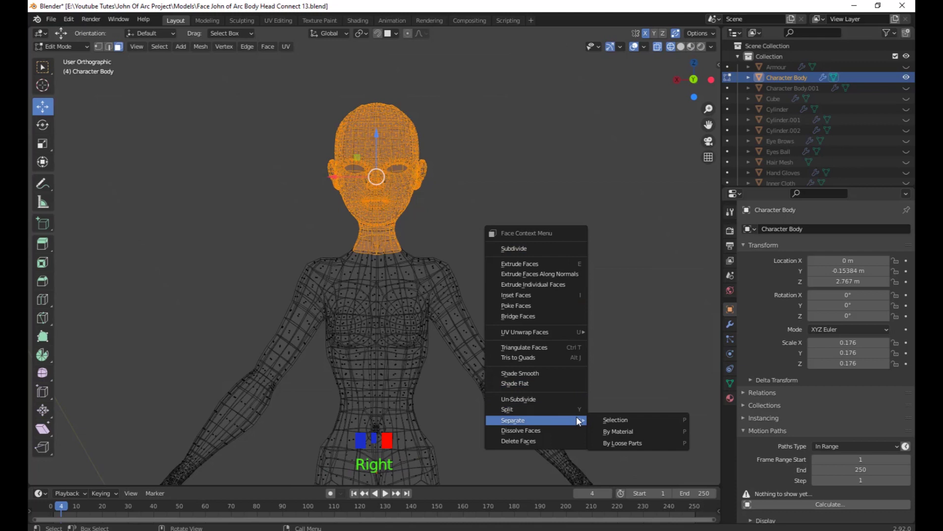
{"action": "left_click", "coordinate": [629, 424]}
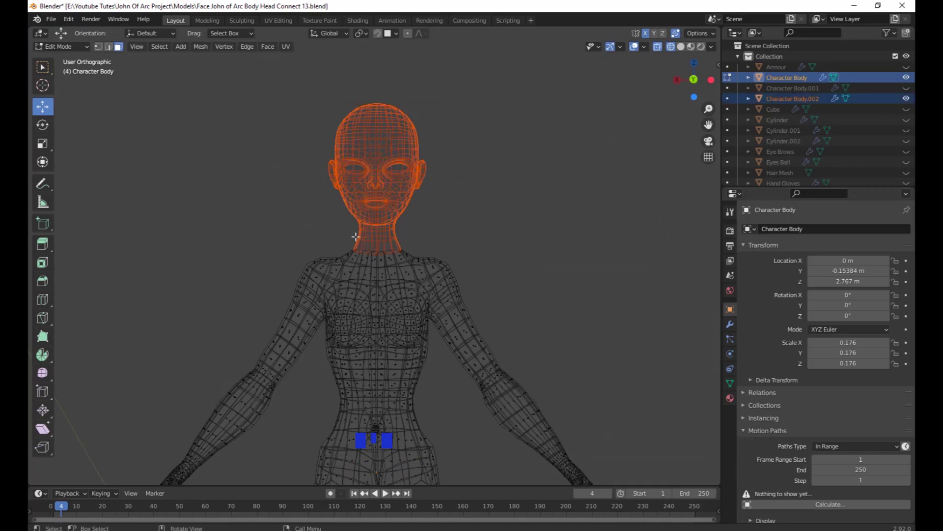
Return to Object Mode, select only the separated head object and switch back to solid shading.
{"action": "middle_click_drag", "start_coordinate": [568, 293], "coordinate": [568, 296]}
{"action": "key", "text": "Tab"}
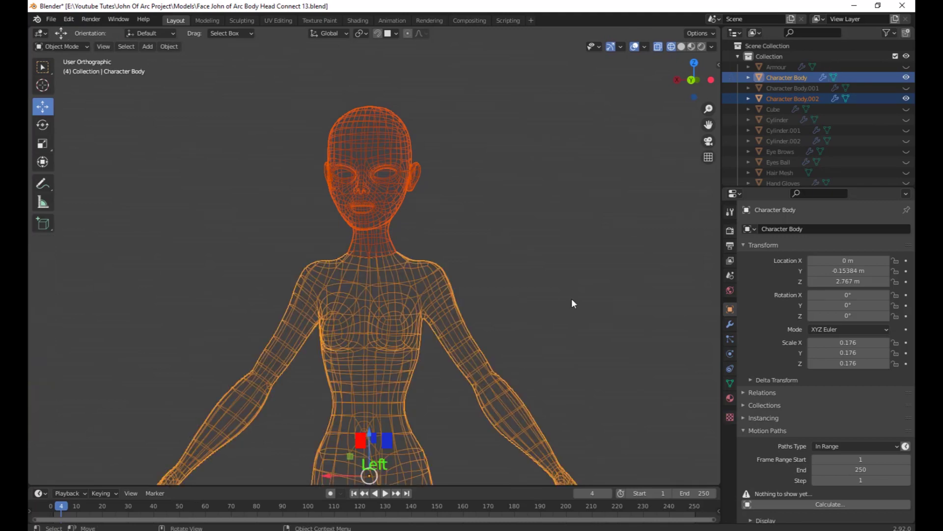
{"action": "left_click", "coordinate": [571, 299]}
{"action": "left_click", "coordinate": [367, 143]}
{"action": "scroll", "coordinate": [473, 314], "scroll_direction": "down", "scroll_amount": 2}
{"action": "scroll", "coordinate": [515, 321], "scroll_direction": "up", "scroll_amount": 3}
{"action": "middle_click_drag", "start_coordinate": [497, 197], "coordinate": [480, 277], "text": "shift"}
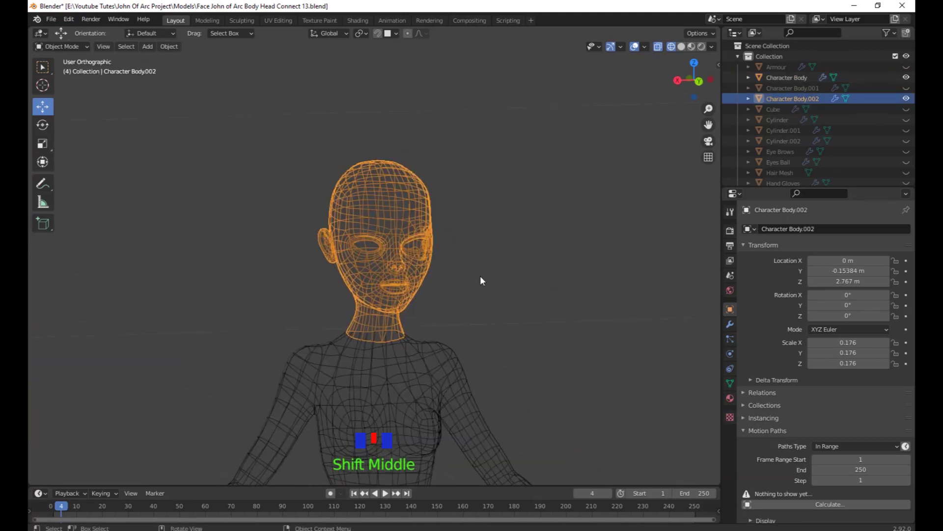
{"action": "middle_click_drag", "start_coordinate": [534, 354], "coordinate": [520, 308], "text": "shift"}
{"action": "scroll", "coordinate": [496, 290], "scroll_direction": "up", "scroll_amount": 2, "text": "shift"}
{"action": "key", "text": "shift+z"}
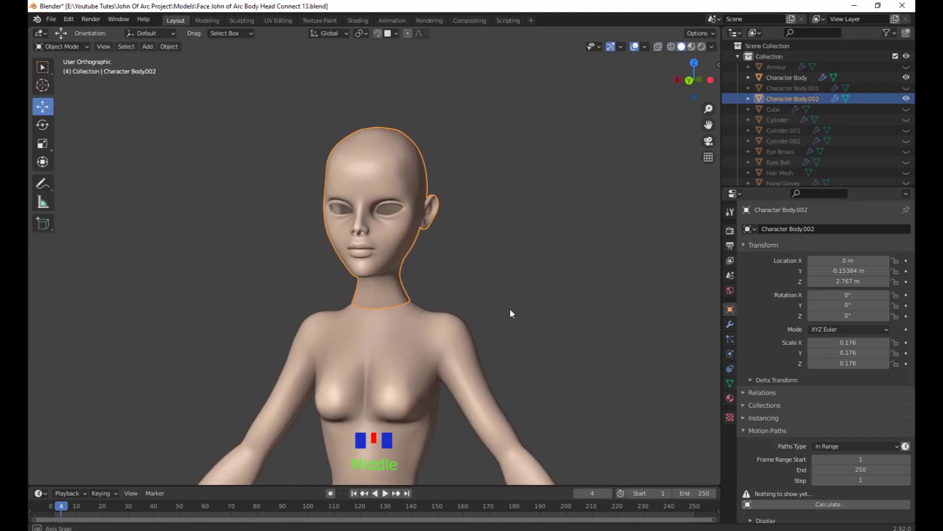
Check the head and body as separate objects by selecting each alone and both together.
{"action": "scroll", "coordinate": [476, 337], "scroll_direction": "down", "scroll_amount": 1}
{"action": "middle_click_drag", "start_coordinate": [476, 337], "coordinate": [433, 349]}
{"action": "left_click", "coordinate": [433, 349]}
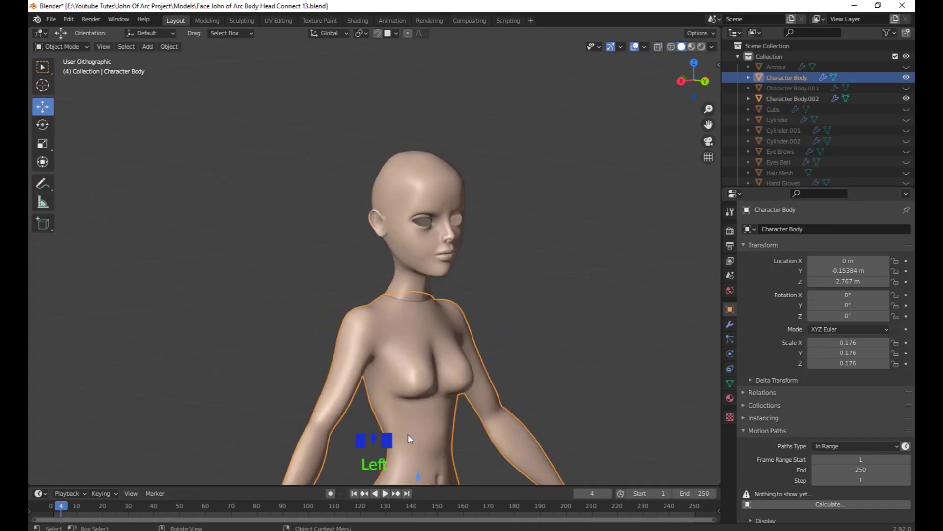
{"action": "left_click", "coordinate": [539, 296]}
{"action": "scroll", "coordinate": [391, 297], "scroll_direction": "up", "scroll_amount": 1}
{"action": "middle_click_drag", "start_coordinate": [589, 314], "coordinate": [444, 280]}
{"action": "left_click", "coordinate": [390, 296]}
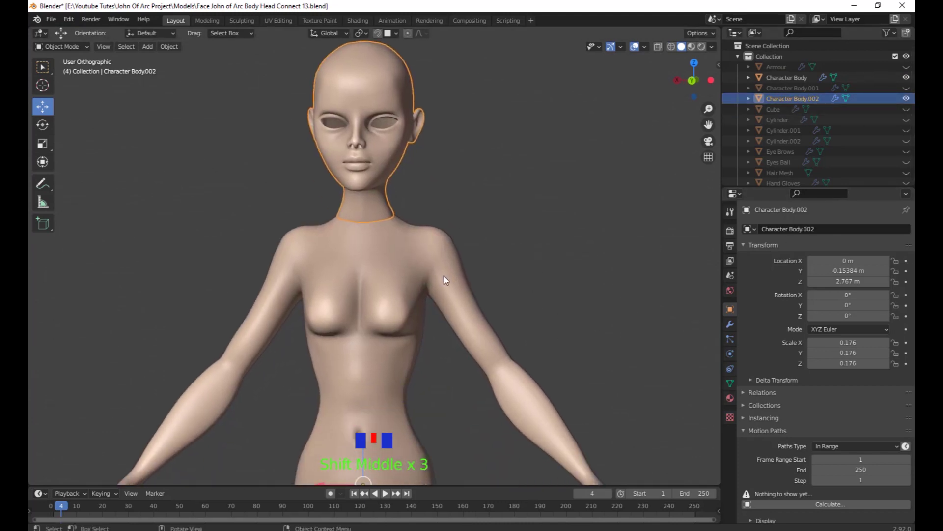
{"action": "left_click_drag", "start_coordinate": [287, 197], "coordinate": [540, 268]}
{"action": "middle_click_drag", "start_coordinate": [548, 269], "coordinate": [550, 269]}
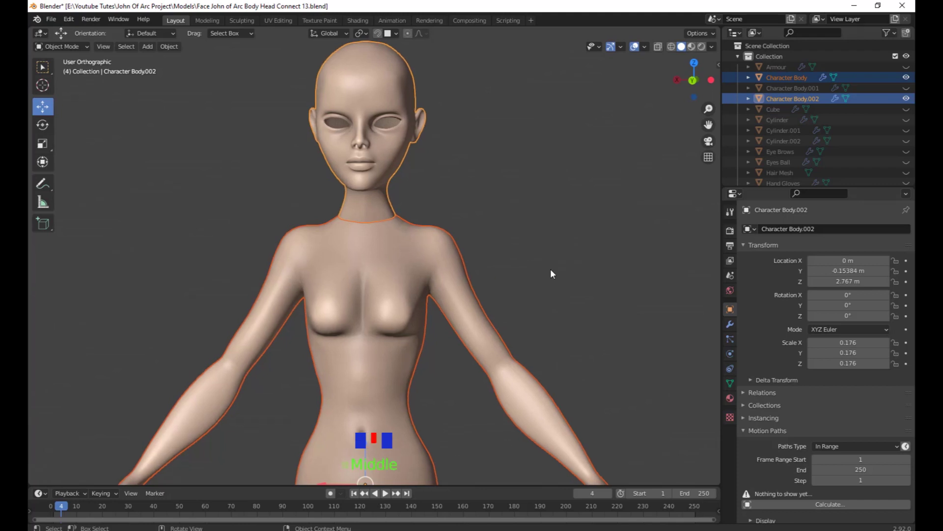
Reveal all hidden character objects and select only the separated head object.
{"action": "key", "text": "alt+h"}
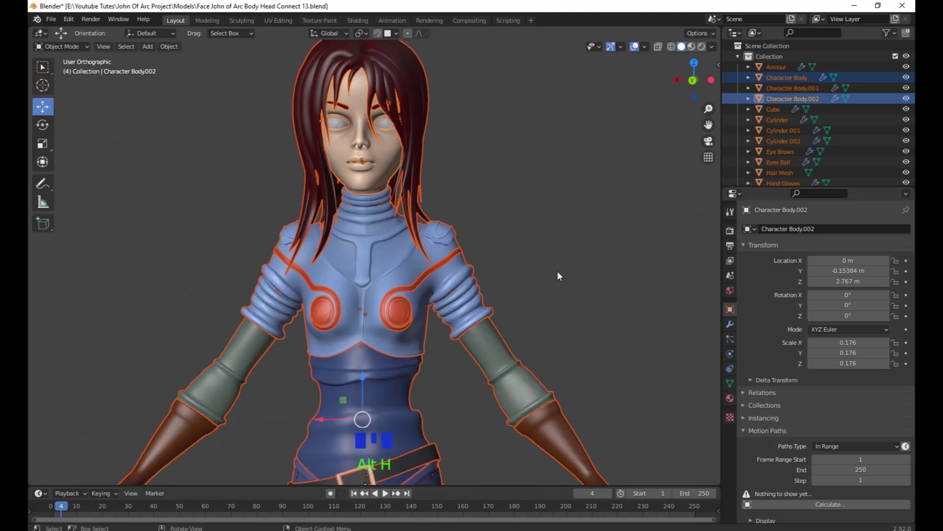
{"action": "left_click", "coordinate": [557, 271]}
{"action": "left_click", "coordinate": [387, 166]}
{"action": "scroll", "coordinate": [474, 303], "scroll_direction": "down", "scroll_amount": 2}
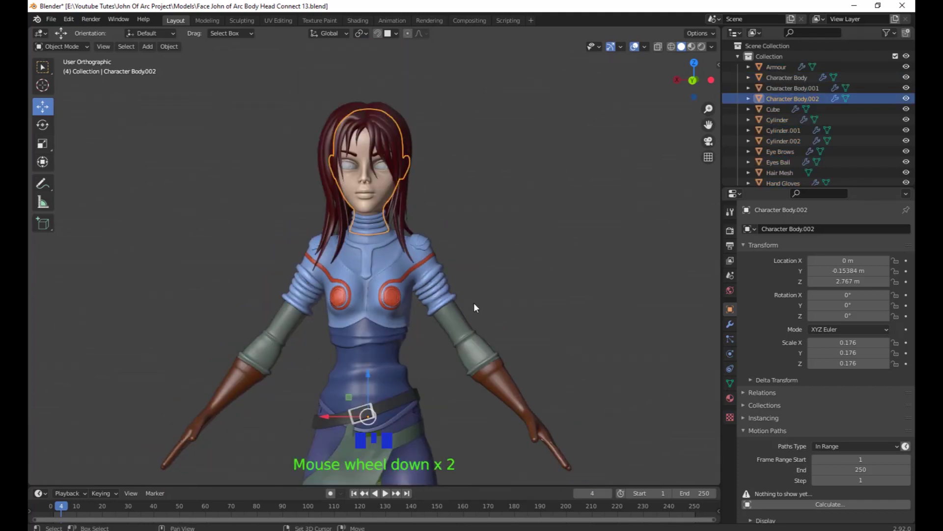
Examine how the armour, sleeves, gloves, trousers and boots cover the character's body from several sides.
{"action": "middle_click_drag", "start_coordinate": [505, 238], "coordinate": [321, 182]}
{"action": "scroll", "coordinate": [577, 254], "scroll_direction": "up", "scroll_amount": 3}
{"action": "scroll", "coordinate": [448, 285], "scroll_direction": "up", "scroll_amount": 2}
{"action": "scroll", "coordinate": [448, 289], "scroll_direction": "down", "scroll_amount": 2}
{"action": "scroll", "coordinate": [470, 257], "scroll_direction": "up", "scroll_amount": 1}
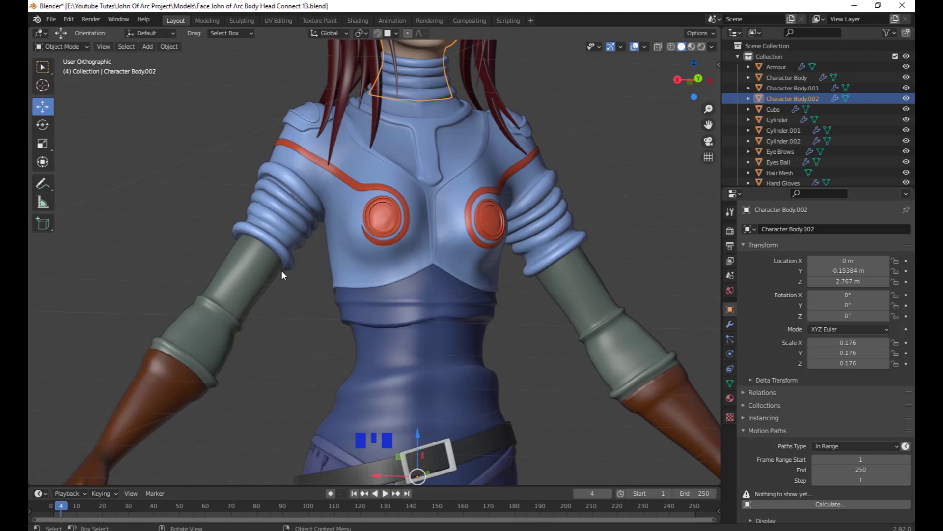
{"action": "scroll", "coordinate": [493, 270], "scroll_direction": "down", "scroll_amount": 3}
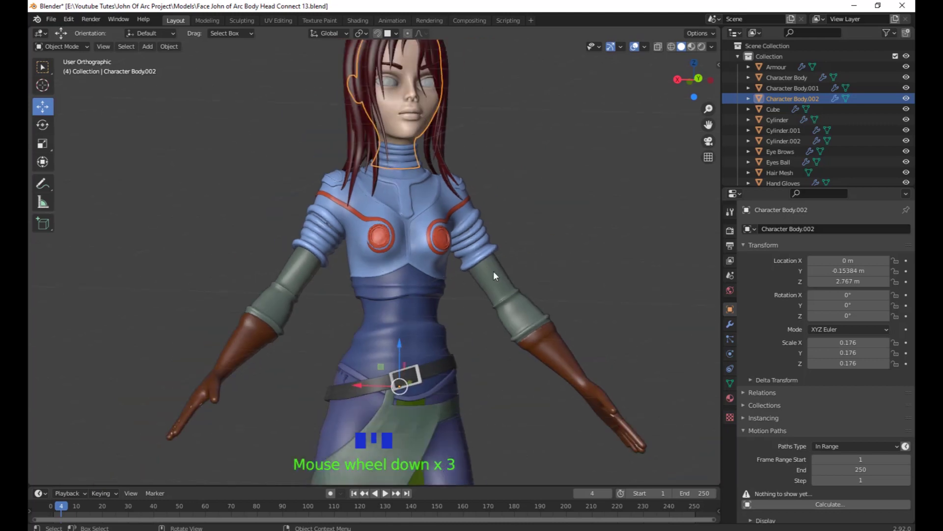
{"action": "middle_click_drag", "start_coordinate": [493, 270], "coordinate": [469, 373]}
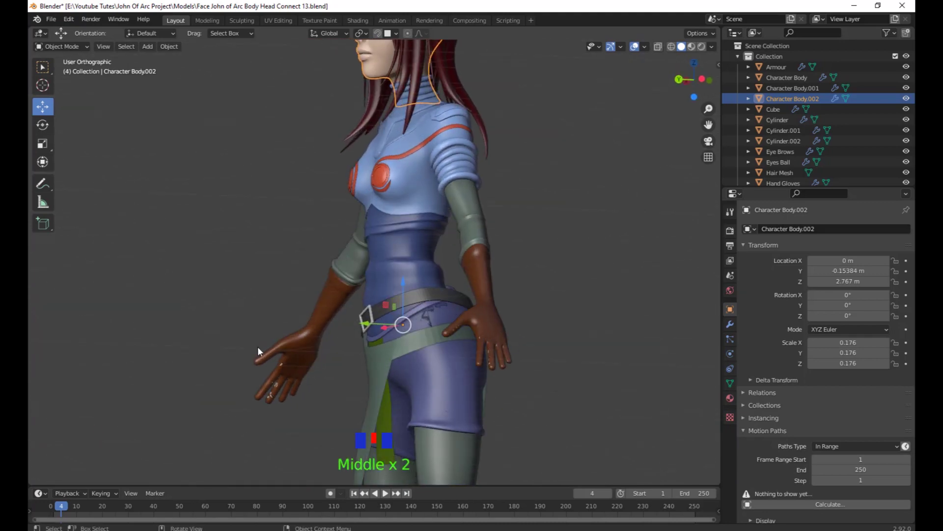
{"action": "middle_click_drag", "start_coordinate": [258, 347], "coordinate": [419, 352], "text": "shift"}
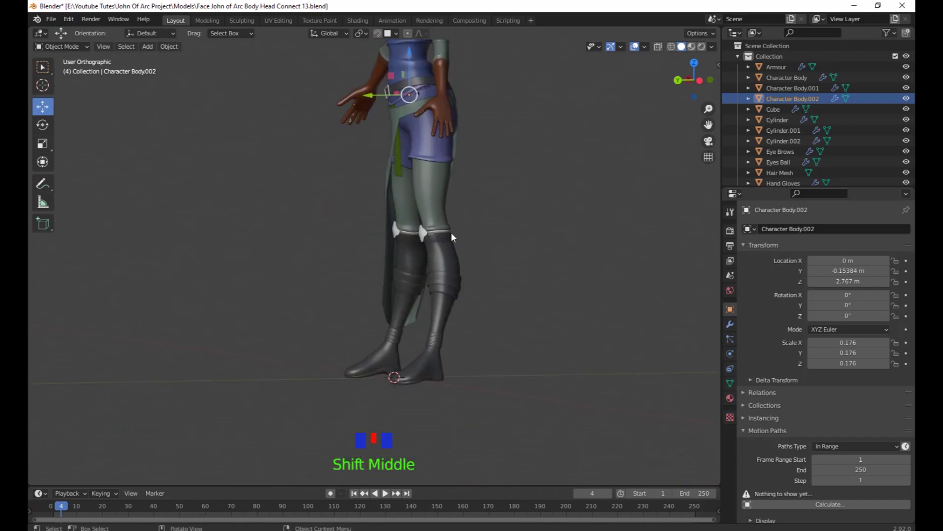
{"action": "middle_click_drag", "start_coordinate": [499, 259], "coordinate": [405, 293], "text": "shift"}
Isolate the separated head together with the Eyes Ball object by hiding everything else.
{"action": "scroll", "coordinate": [461, 273], "scroll_direction": "up", "scroll_amount": 3}
{"action": "scroll", "coordinate": [503, 302], "scroll_direction": "up", "scroll_amount": 2}
{"action": "scroll", "coordinate": [461, 332], "scroll_direction": "up", "scroll_amount": 2}
{"action": "scroll", "coordinate": [437, 312], "scroll_direction": "up", "scroll_amount": 2}
{"action": "left_click", "coordinate": [441, 335]}
{"action": "scroll", "coordinate": [409, 315], "scroll_direction": "down", "scroll_amount": 2}
{"action": "left_click", "coordinate": [431, 238], "text": "shift"}
{"action": "left_click", "coordinate": [383, 303]}
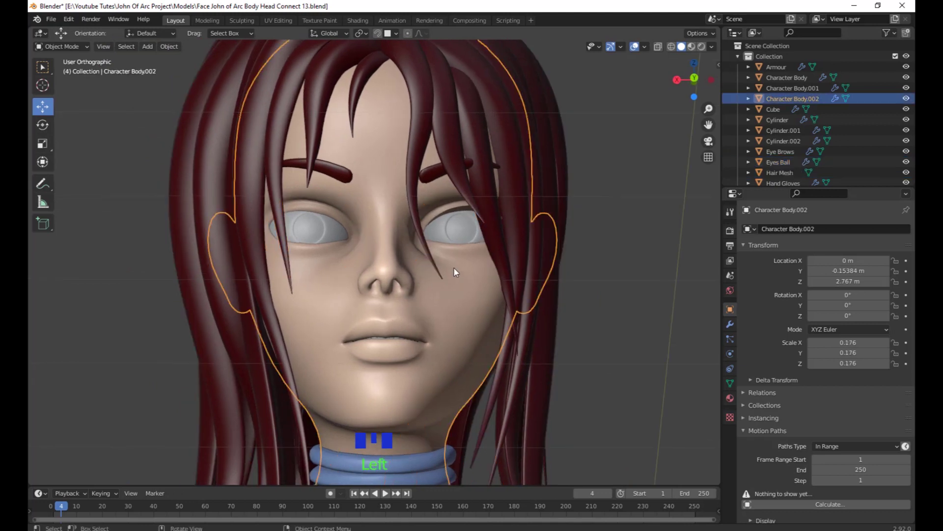
{"action": "left_click", "coordinate": [456, 238], "text": "shift"}
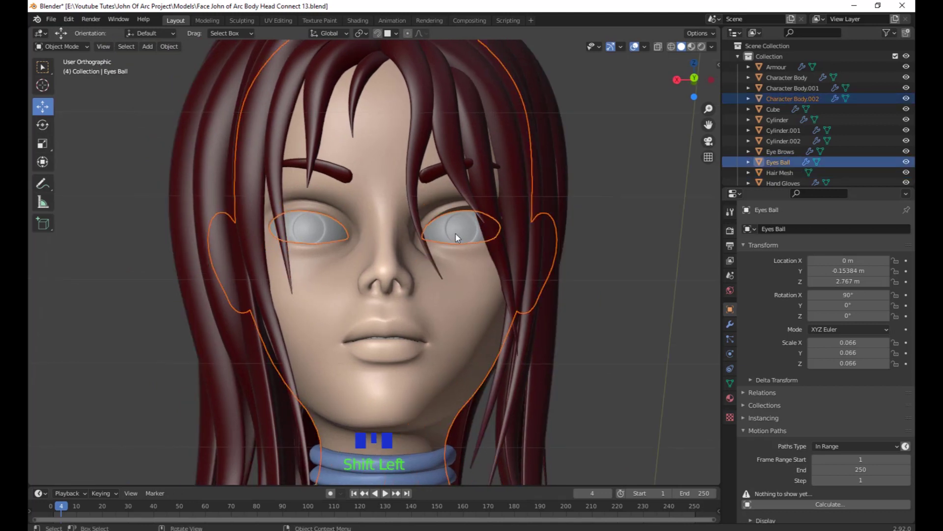
{"action": "key", "text": "shift+h"}
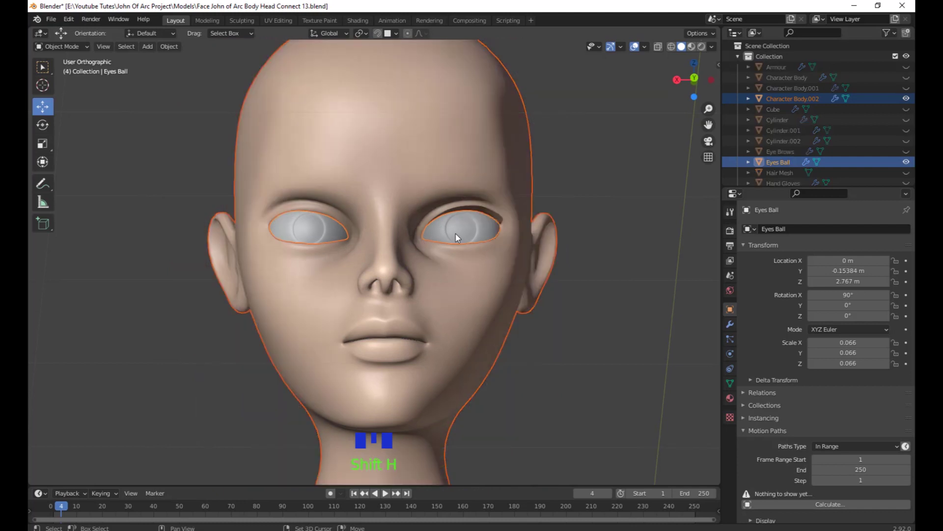
Inspect how the eyeballs sit inside the head's eye openings from the front and below.
{"action": "scroll", "coordinate": [495, 192], "scroll_direction": "down", "scroll_amount": 5}
{"action": "middle_click_drag", "start_coordinate": [495, 191], "coordinate": [512, 287]}
{"action": "scroll", "coordinate": [549, 283], "scroll_direction": "up", "scroll_amount": 3}
{"action": "scroll", "coordinate": [512, 287], "scroll_direction": "up", "scroll_amount": 7}
{"action": "left_click", "coordinate": [618, 355]}
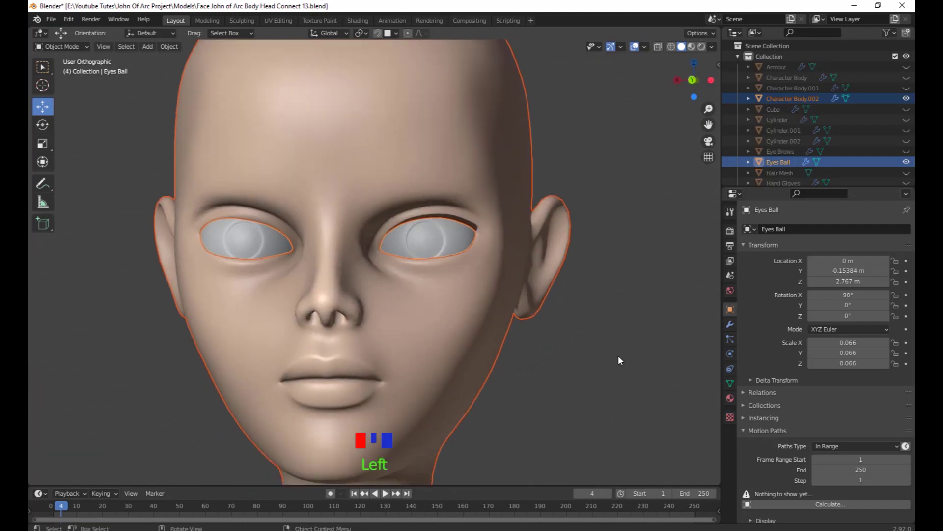
{"action": "left_click", "coordinate": [446, 238]}
{"action": "middle_click_drag", "start_coordinate": [525, 371], "coordinate": [521, 339]}
{"action": "scroll", "coordinate": [514, 196], "scroll_direction": "up", "scroll_amount": 1}
{"action": "middle_click_drag", "start_coordinate": [514, 196], "coordinate": [523, 349], "text": "shift"}
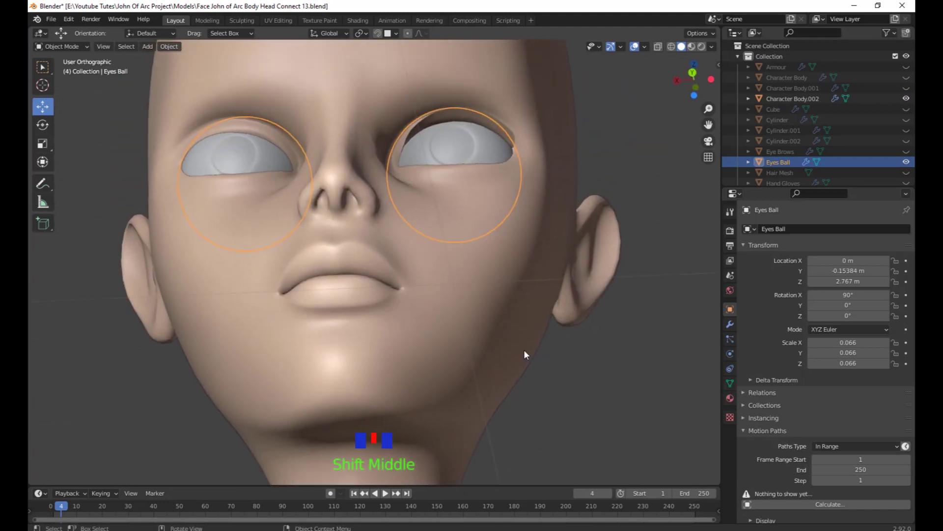
Open the separated head mesh in Edit Mode and display it as a wireframe in front orthographic view.
{"action": "scroll", "coordinate": [523, 349], "scroll_direction": "down", "scroll_amount": 3}
{"action": "left_click", "coordinate": [432, 345]}
{"action": "middle_click_drag", "start_coordinate": [431, 345], "coordinate": [501, 385]}
{"action": "left_click", "coordinate": [375, 211]}
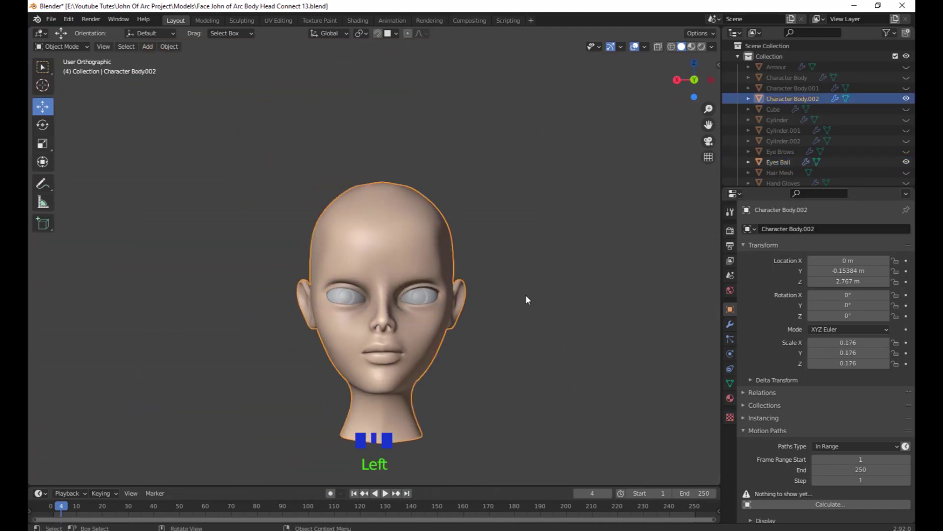
{"action": "key", "text": "Tab"}
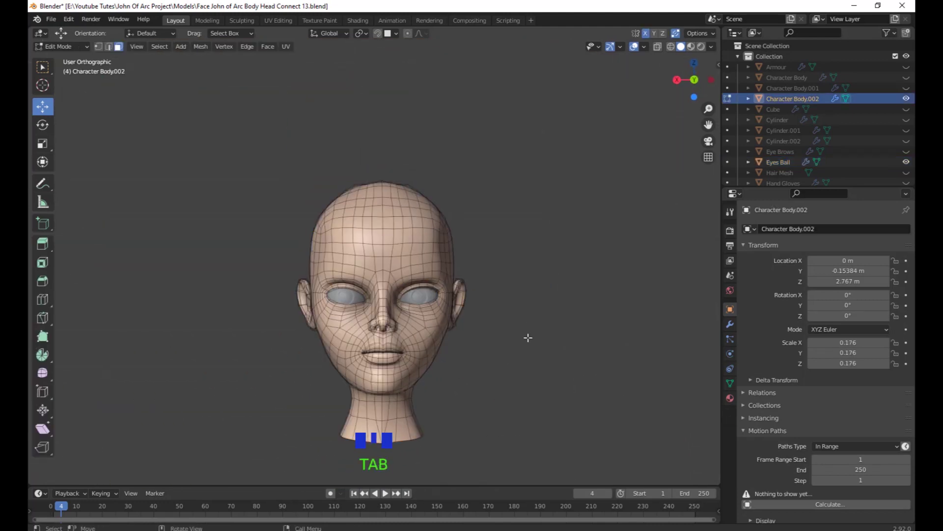
{"action": "key", "text": "KP_1"}
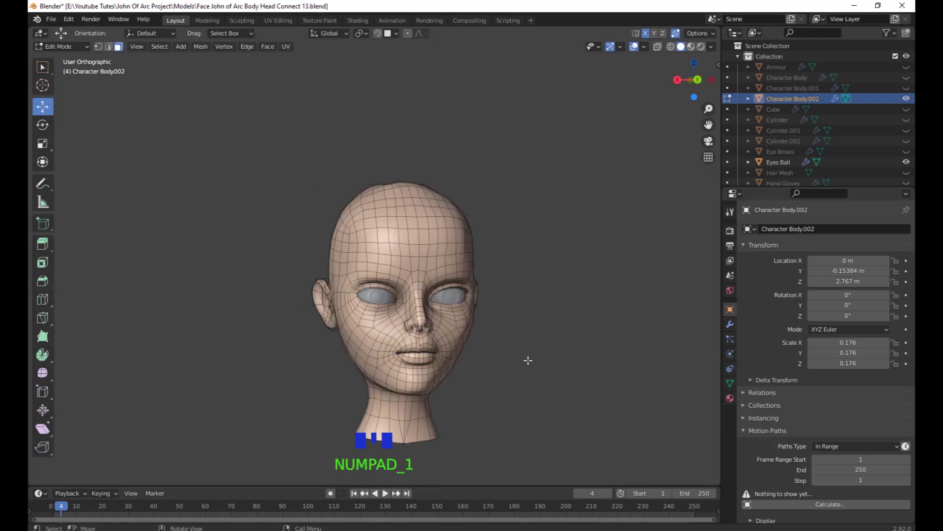
{"action": "scroll", "coordinate": [453, 328], "scroll_direction": "up", "scroll_amount": 2}
{"action": "middle_click_drag", "start_coordinate": [453, 327], "coordinate": [501, 320], "text": "shift"}
{"action": "scroll", "coordinate": [476, 311], "scroll_direction": "down", "scroll_amount": 1}
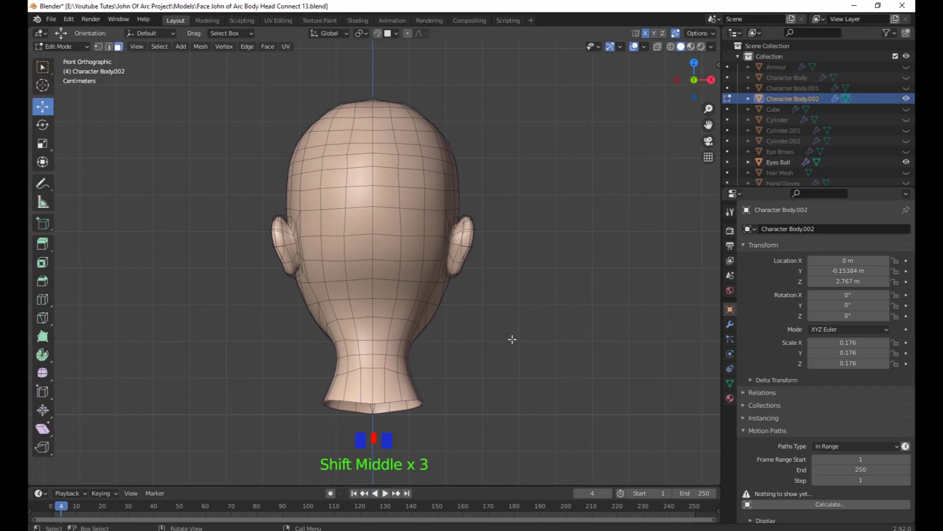
{"action": "key", "text": "shift+z"}
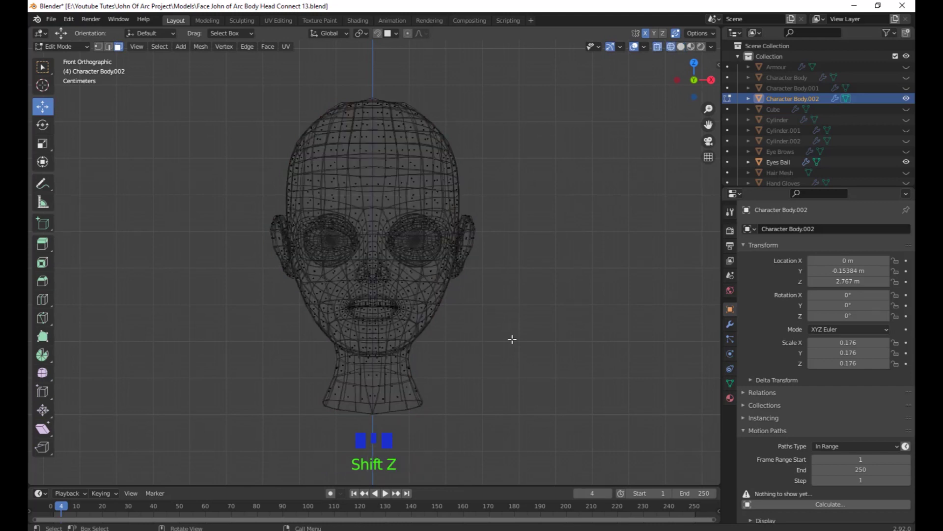
Select all faces of the head on the +X side of the centre line, through the wireframe.
{"action": "left_click_drag", "start_coordinate": [475, 49], "coordinate": [380, 458]}
{"action": "scroll", "coordinate": [442, 246], "scroll_direction": "up", "scroll_amount": 8}
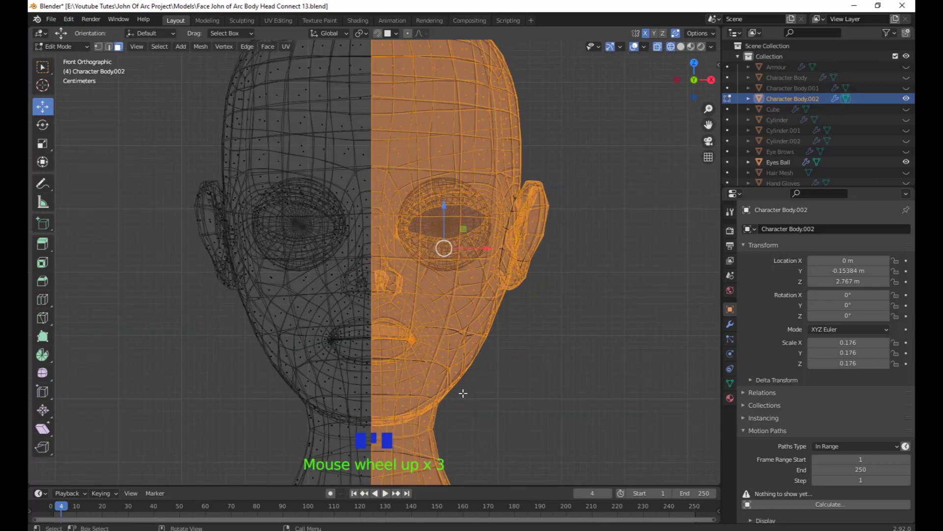
{"action": "middle_click_drag", "start_coordinate": [547, 225], "coordinate": [486, 175], "text": "shift"}
{"action": "scroll", "coordinate": [485, 175], "scroll_direction": "down", "scroll_amount": 3}
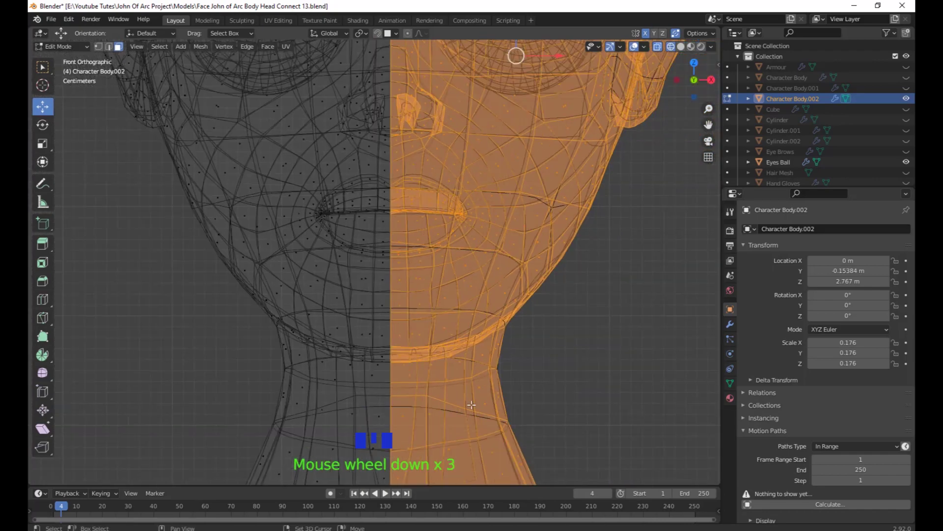
{"action": "middle_click_drag", "start_coordinate": [422, 471], "coordinate": [420, 387], "text": "shift"}
{"action": "middle_click_drag", "start_coordinate": [476, 204], "coordinate": [469, 339], "text": "shift"}
{"action": "scroll", "coordinate": [501, 236], "scroll_direction": "down", "scroll_amount": 6}
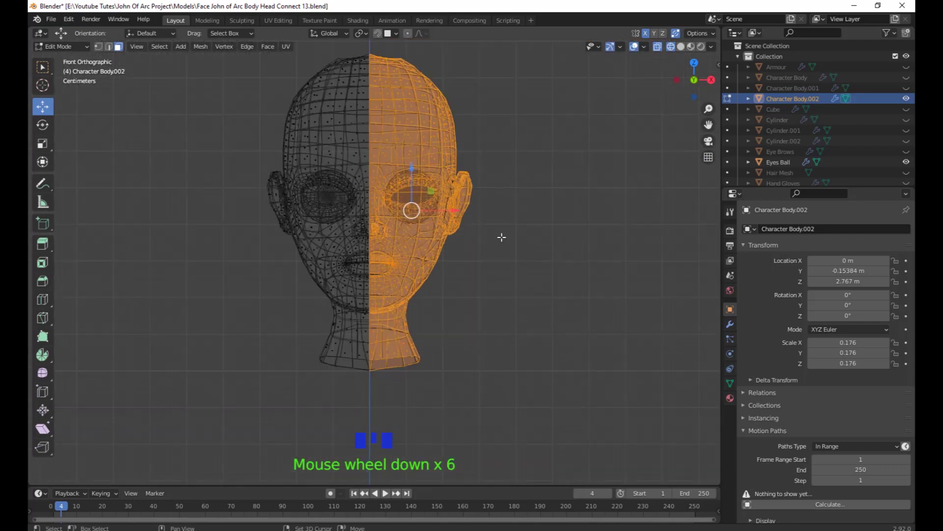
{"action": "middle_click_drag", "start_coordinate": [501, 236], "coordinate": [495, 319], "text": "shift"}
{"action": "scroll", "coordinate": [503, 283], "scroll_direction": "up", "scroll_amount": 3}
{"action": "middle_click_drag", "start_coordinate": [503, 283], "coordinate": [550, 343], "text": "shift"}
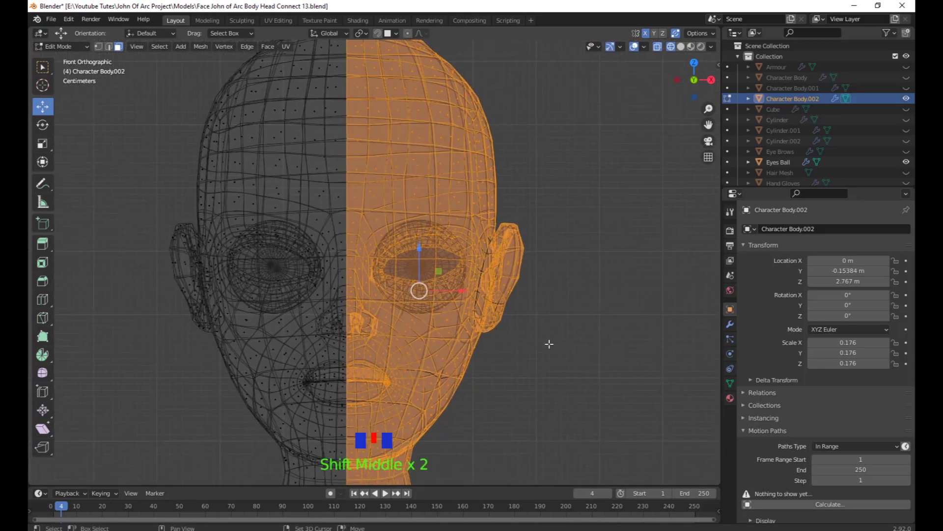
{"action": "scroll", "coordinate": [530, 338], "scroll_direction": "down", "scroll_amount": 1}
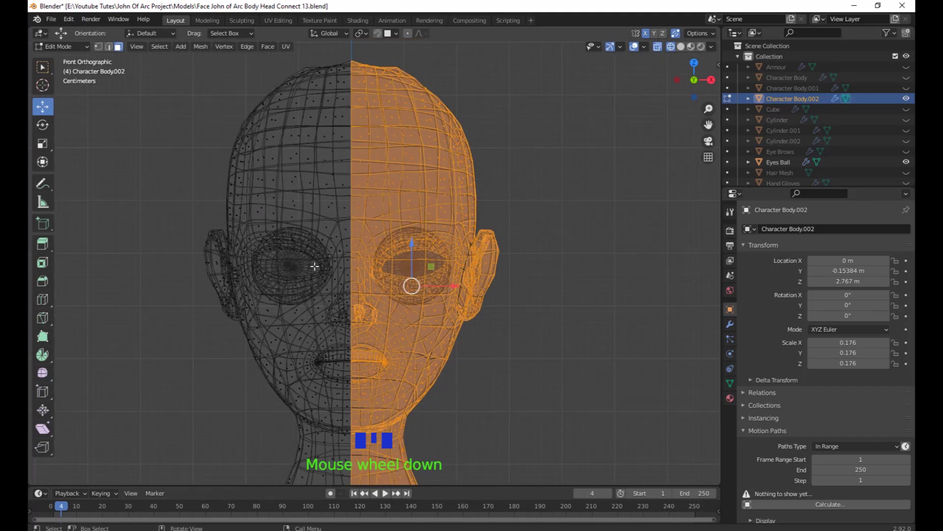
{"action": "middle_click_drag", "start_coordinate": [536, 352], "coordinate": [561, 348], "text": "shift"}
{"action": "scroll", "coordinate": [568, 326], "scroll_direction": "down", "scroll_amount": 2}
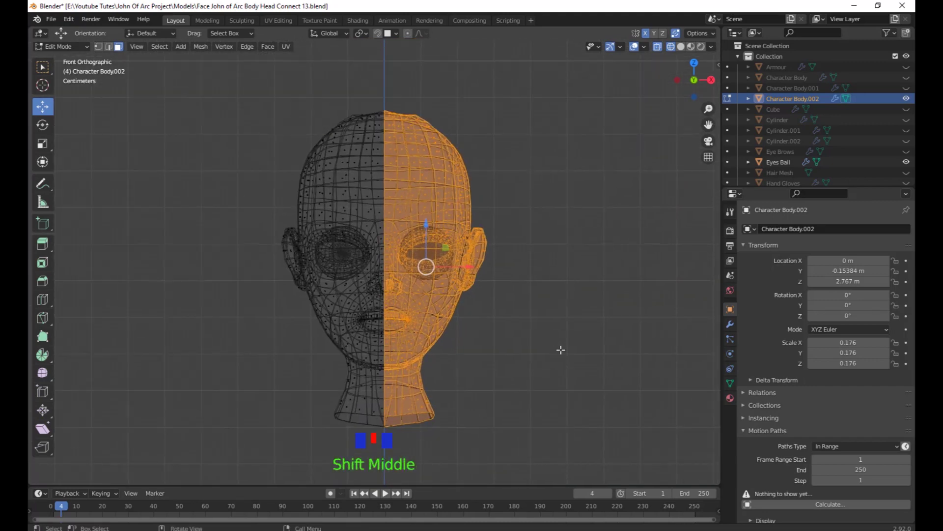
Invert the face selection to the other half of the head and return to solid shading.
{"action": "key", "text": "ctrl+i"}
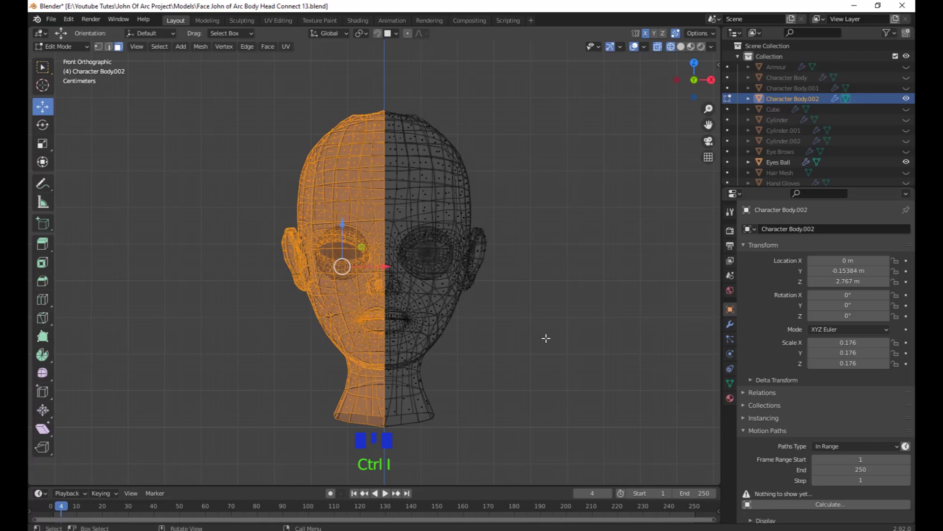
{"action": "middle_click_drag", "start_coordinate": [546, 338], "coordinate": [546, 328], "text": "shift"}
{"action": "middle_click_drag", "start_coordinate": [446, 305], "coordinate": [445, 300], "text": "shift"}
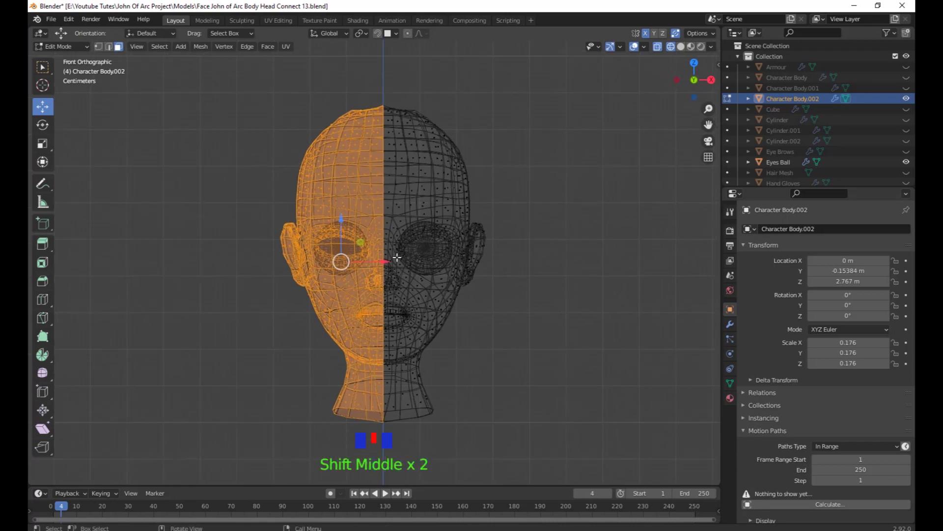
{"action": "scroll", "coordinate": [468, 284], "scroll_direction": "up", "scroll_amount": 3}
{"action": "mouse_move", "coordinate": [633, 394]}
{"action": "middle_mouse_down"}
{"action": "mouse_move", "coordinate": [583, 360]}
{"action": "mouse_move", "coordinate": [565, 373]}
{"action": "mouse_move", "coordinate": [531, 263]}
{"action": "mouse_move", "coordinate": [503, 345]}
{"action": "mouse_move", "coordinate": [481, 325]}
{"action": "middle_mouse_up"}
{"action": "key", "text": "shift+z"}
{"action": "scroll", "coordinate": [512, 332], "scroll_direction": "down", "scroll_amount": 4}
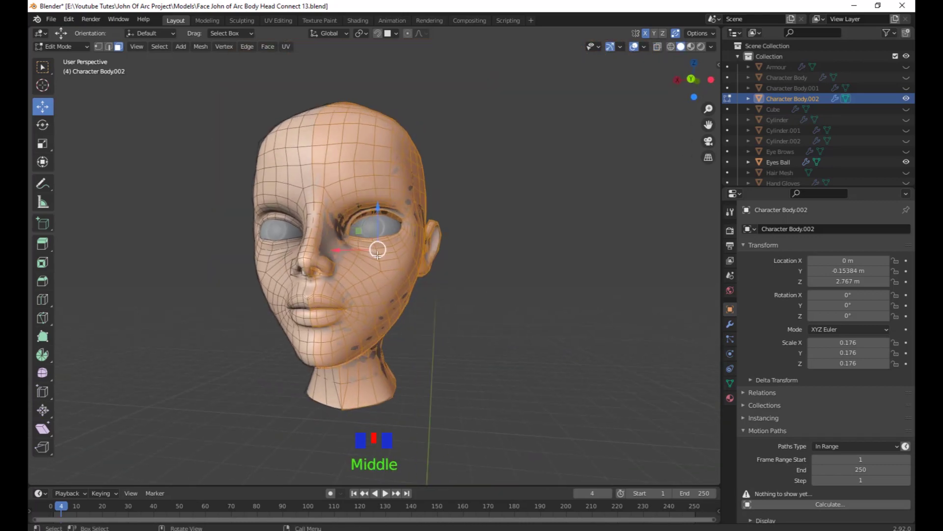
{"action": "left_click_drag", "start_coordinate": [377, 253], "coordinate": [438, 257]}
{"action": "key", "text": "ctrl+z"}
{"action": "middle_click_drag", "start_coordinate": [502, 345], "coordinate": [509, 355]}
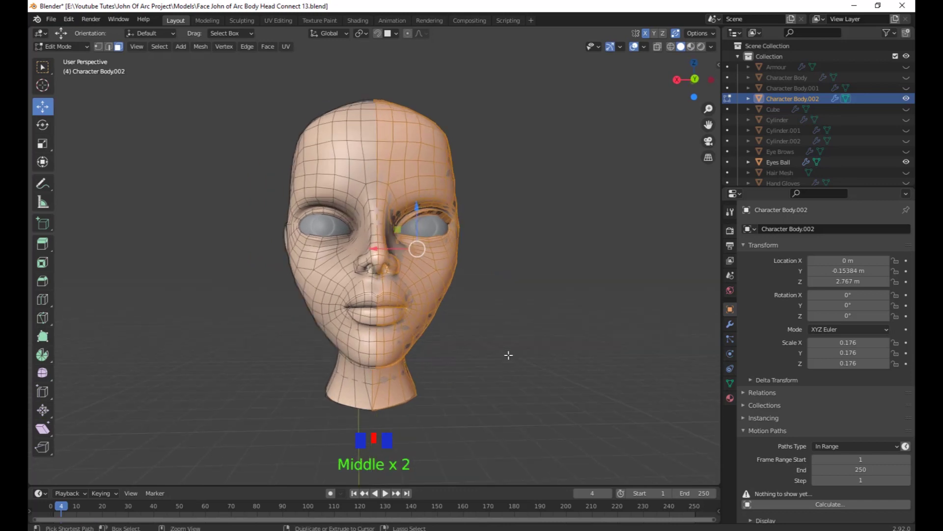
Invert the selection back and delete the selected half of the head as faces.
{"action": "key", "text": "ctrl+i"}
{"action": "middle_click_drag", "start_coordinate": [436, 275], "coordinate": [462, 199]}
{"action": "scroll", "coordinate": [403, 280], "scroll_direction": "up", "scroll_amount": 2}
{"action": "scroll", "coordinate": [402, 281], "scroll_direction": "down", "scroll_amount": 2}
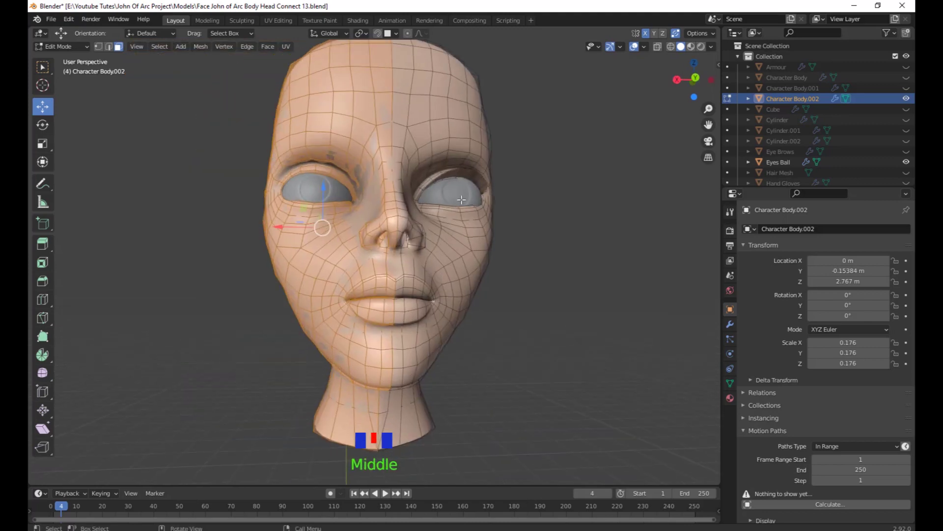
{"action": "middle_click_drag", "start_coordinate": [581, 306], "coordinate": [571, 306]}
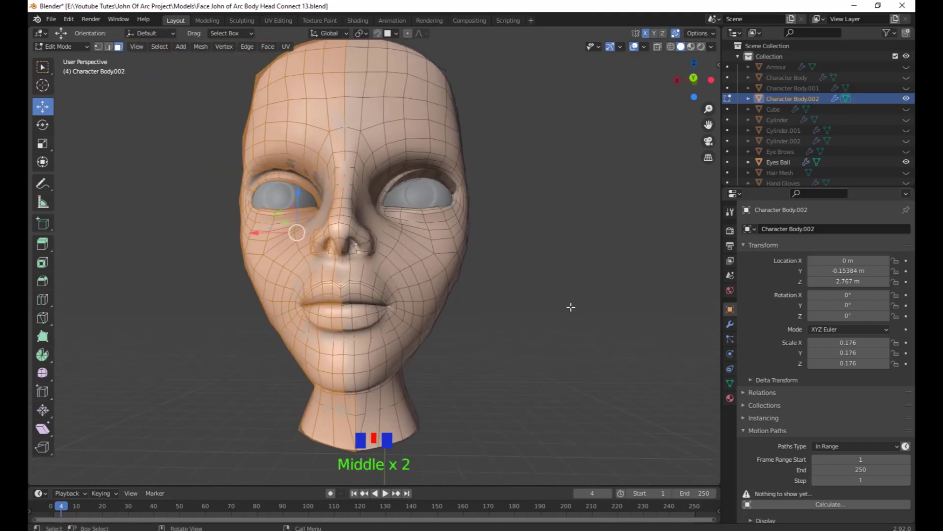
{"action": "key", "text": "Delete"}
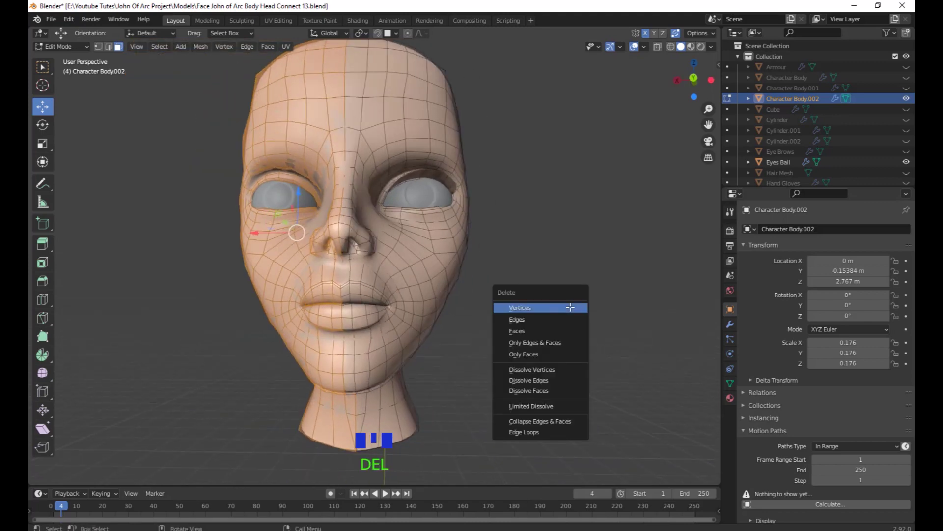
{"action": "left_click", "coordinate": [542, 332]}
{"action": "middle_click_drag", "start_coordinate": [542, 332], "coordinate": [489, 370]}
{"action": "scroll", "coordinate": [492, 360], "scroll_direction": "down", "scroll_amount": 2}
Return to Object Mode and add a Mirror modifier on the X axis to the half head.
{"action": "key", "text": "Tab"}
{"action": "scroll", "coordinate": [487, 372], "scroll_direction": "down", "scroll_amount": 4}
{"action": "scroll", "coordinate": [487, 371], "scroll_direction": "down", "scroll_amount": 5}
{"action": "scroll", "coordinate": [405, 364], "scroll_direction": "up", "scroll_amount": 4}
{"action": "middle_click_drag", "start_coordinate": [405, 364], "coordinate": [400, 328]}
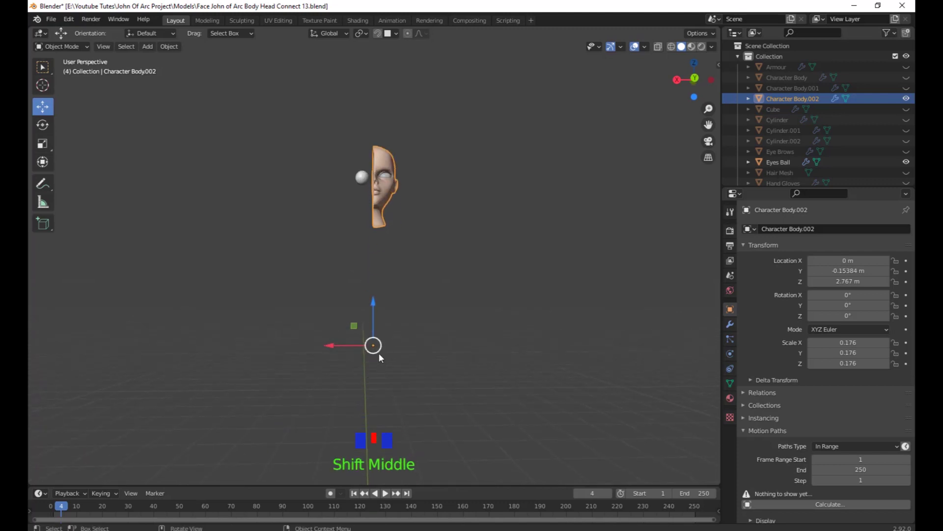
{"action": "middle_click_drag", "start_coordinate": [482, 336], "coordinate": [482, 387]}
{"action": "middle_click_drag", "start_coordinate": [482, 387], "coordinate": [485, 383], "text": "shift"}
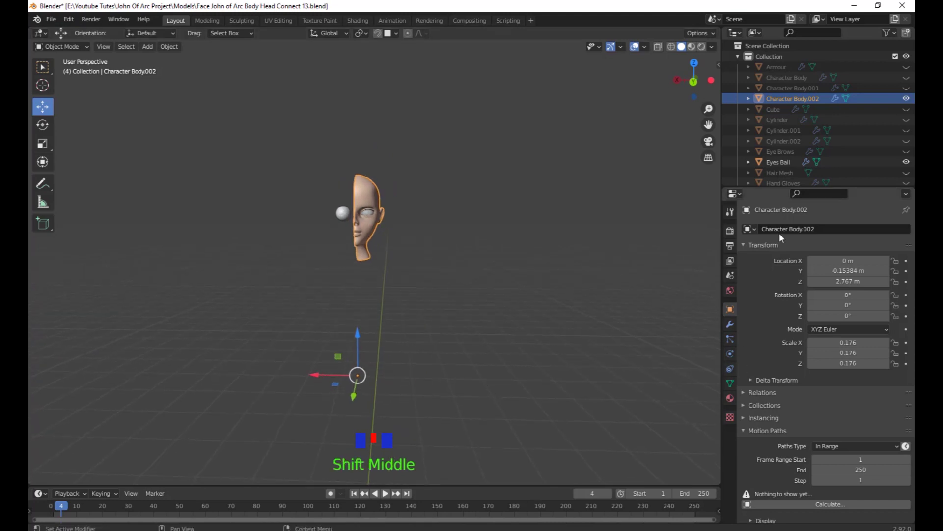
{"action": "left_click", "coordinate": [727, 325]}
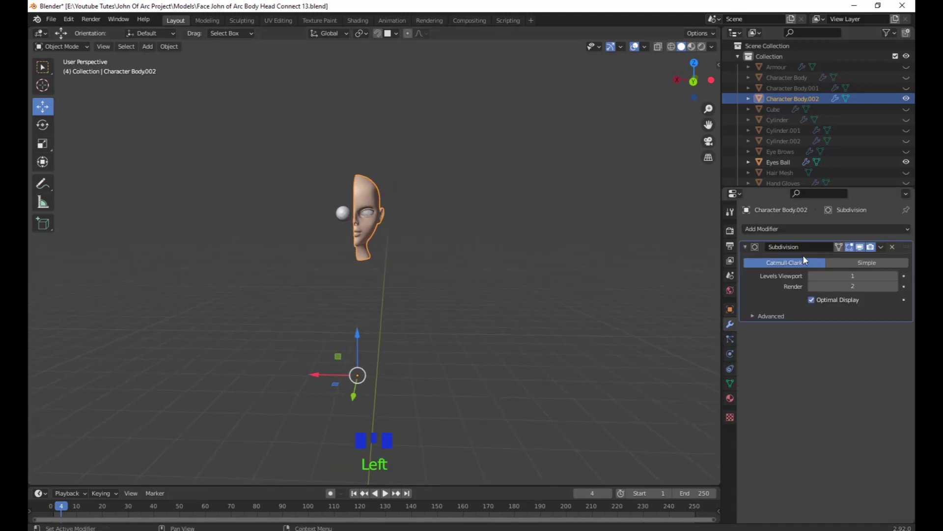
{"action": "left_click", "coordinate": [804, 229]}
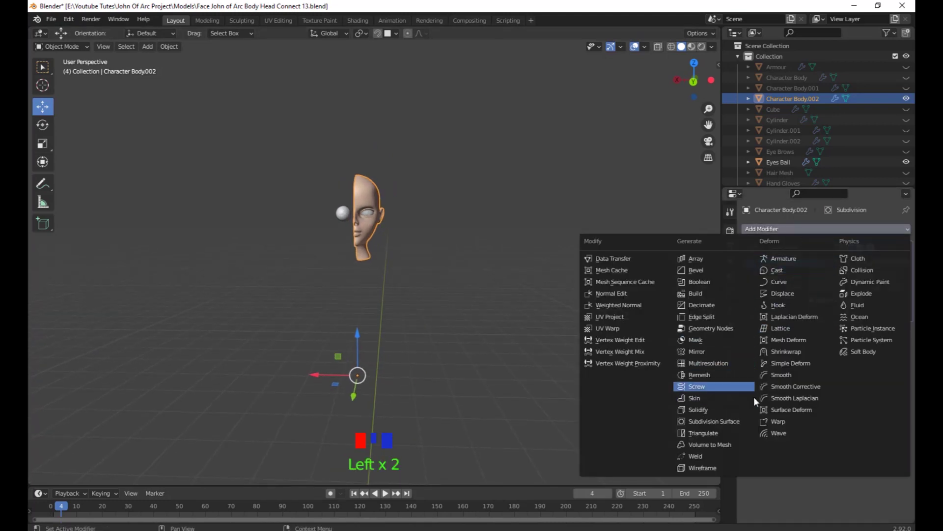
{"action": "left_click", "coordinate": [701, 356]}
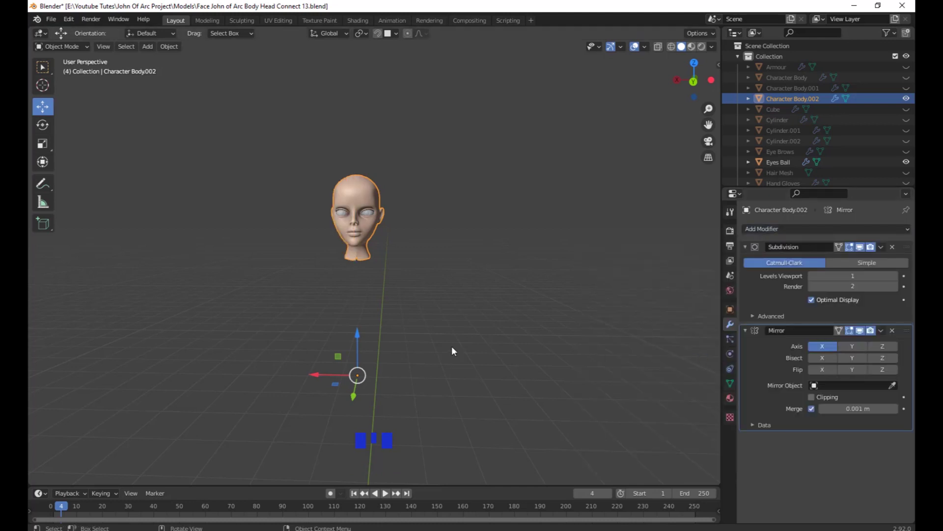
Open the head in Edit Mode at the eye and set its Subdivision viewport level to 0.
{"action": "scroll", "coordinate": [443, 321], "scroll_direction": "up", "scroll_amount": 4}
{"action": "middle_click_drag", "start_coordinate": [443, 320], "coordinate": [285, 293], "text": "shift"}
{"action": "scroll", "coordinate": [442, 341], "scroll_direction": "up", "scroll_amount": 2}
{"action": "middle_click_drag", "start_coordinate": [488, 364], "coordinate": [418, 204], "text": "shift"}
{"action": "scroll", "coordinate": [457, 322], "scroll_direction": "up", "scroll_amount": 3}
{"action": "scroll", "coordinate": [457, 322], "scroll_direction": "down", "scroll_amount": 3}
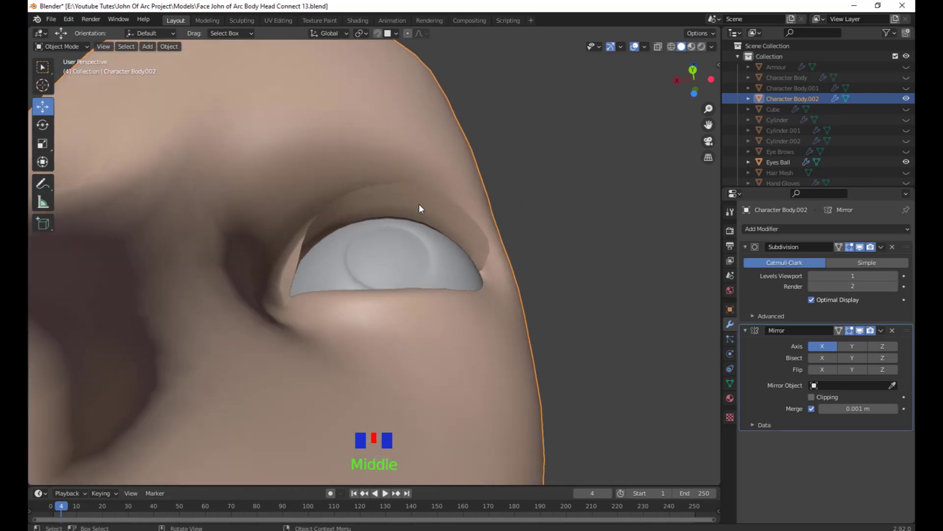
{"action": "key", "text": "Tab"}
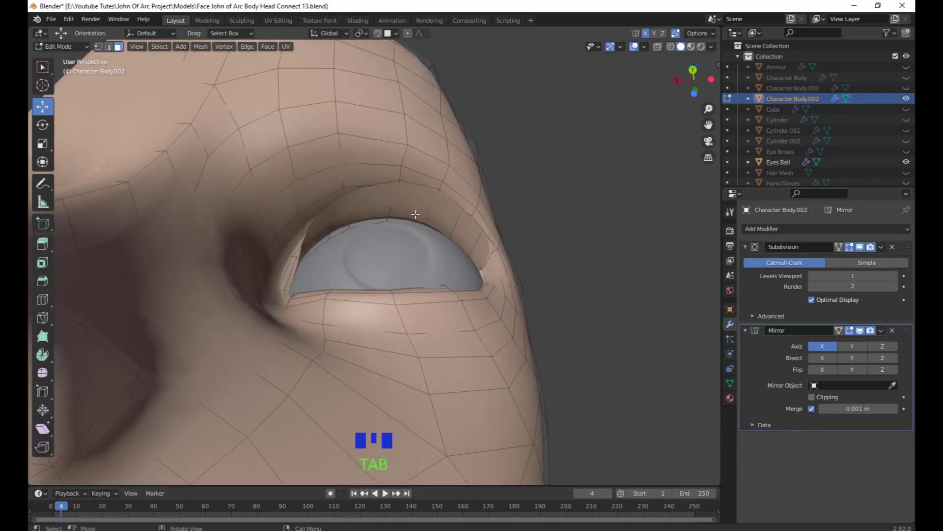
{"action": "middle_click_drag", "start_coordinate": [497, 318], "coordinate": [501, 329]}
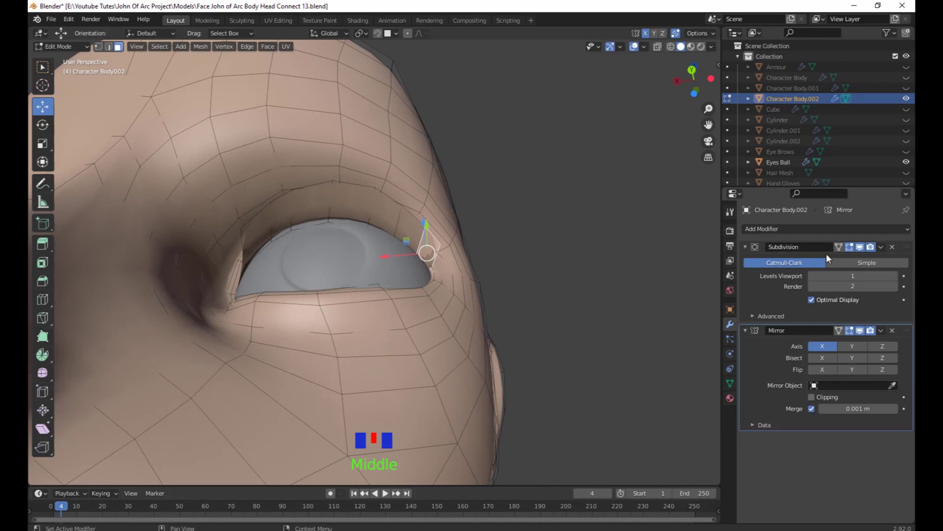
{"action": "left_click", "coordinate": [812, 276]}
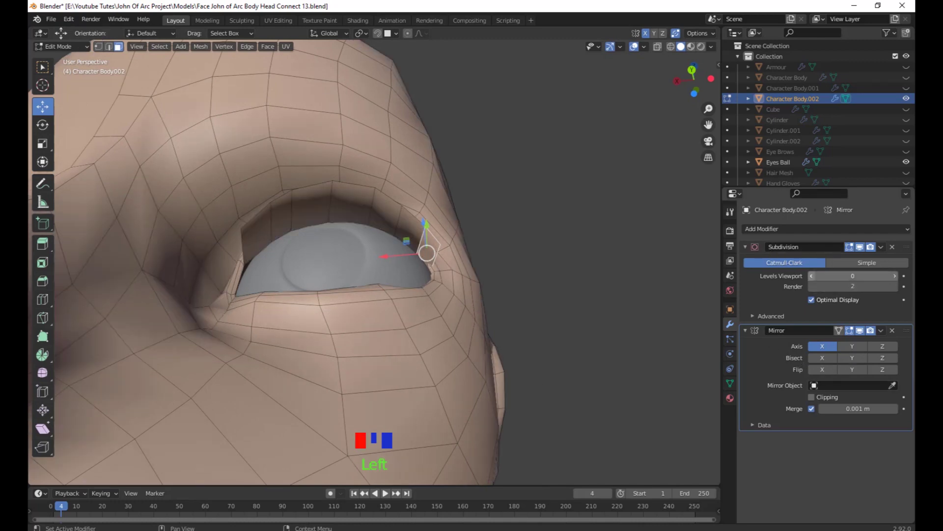
Select the strip of inner faces along the upper eyelid rim and separate the selection into its own object.
{"action": "middle_click_drag", "start_coordinate": [442, 295], "coordinate": [537, 336]}
{"action": "scroll", "coordinate": [449, 358], "scroll_direction": "down", "scroll_amount": 2}
{"action": "scroll", "coordinate": [423, 344], "scroll_direction": "up", "scroll_amount": 6}
{"action": "key", "text": "KP_Decimal"}
{"action": "scroll", "coordinate": [457, 326], "scroll_direction": "down", "scroll_amount": 1}
{"action": "scroll", "coordinate": [516, 373], "scroll_direction": "down", "scroll_amount": 2}
{"action": "left_click", "coordinate": [444, 216], "text": "shift"}
{"action": "left_click", "coordinate": [352, 191], "text": "shift"}
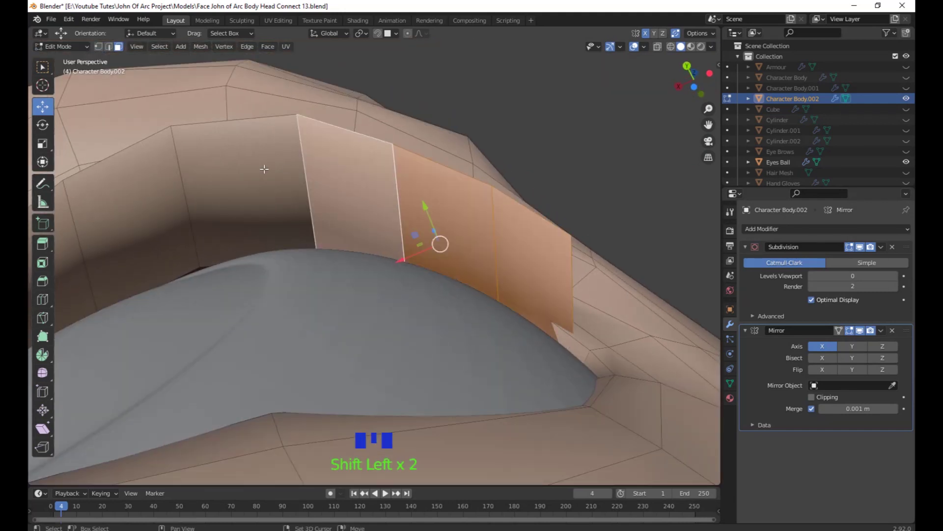
{"action": "left_click", "coordinate": [222, 178], "text": "shift"}
{"action": "left_click", "coordinate": [152, 204], "text": "shift"}
{"action": "scroll", "coordinate": [357, 297], "scroll_direction": "down", "scroll_amount": 1}
{"action": "left_click", "coordinate": [98, 274], "text": "shift"}
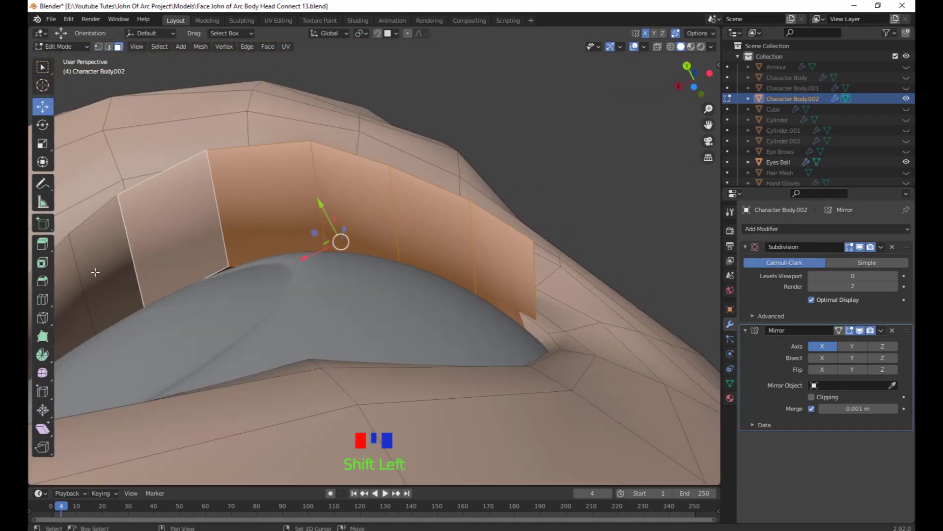
{"action": "scroll", "coordinate": [338, 359], "scroll_direction": "down", "scroll_amount": 2}
{"action": "middle_click_drag", "start_coordinate": [338, 359], "coordinate": [119, 331]}
{"action": "scroll", "coordinate": [168, 313], "scroll_direction": "down", "scroll_amount": 3}
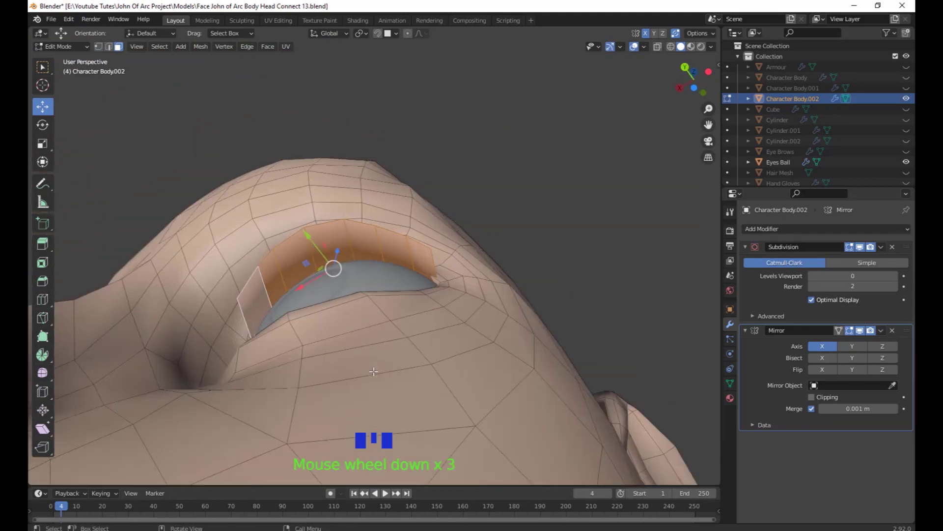
{"action": "middle_click_drag", "start_coordinate": [168, 313], "coordinate": [527, 401]}
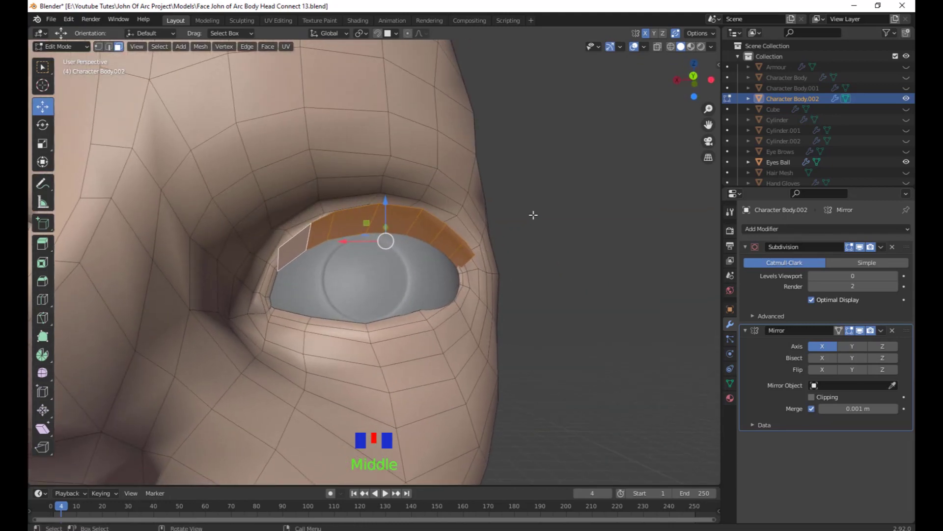
{"action": "right_click", "coordinate": [556, 207]}
{"action": "mouse_move", "coordinate": [556, 208]}
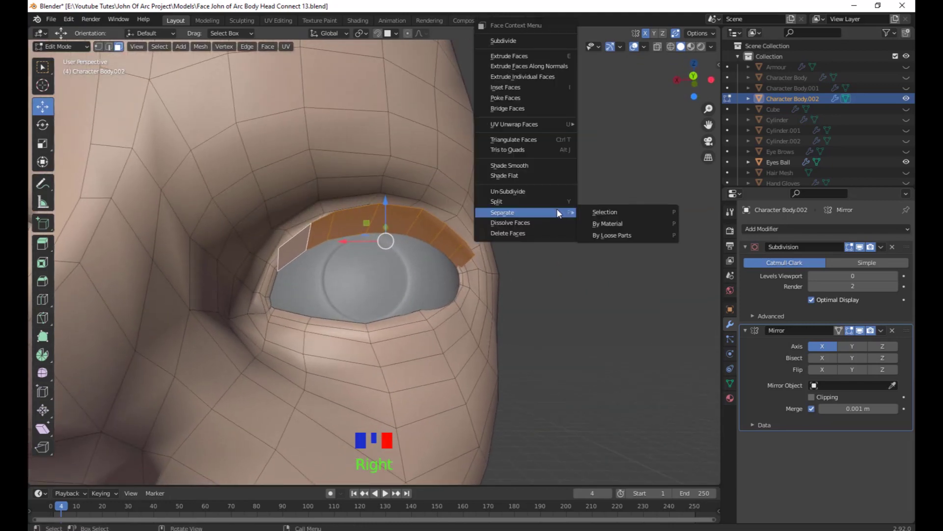
{"action": "left_click", "coordinate": [612, 214]}
Leave Edit Mode, select the separated upper-lid strip and examine how it sits over the eyeballs from the front and below.
{"action": "scroll", "coordinate": [554, 375], "scroll_direction": "down", "scroll_amount": 3}
{"action": "middle_click_drag", "start_coordinate": [554, 375], "coordinate": [406, 265]}
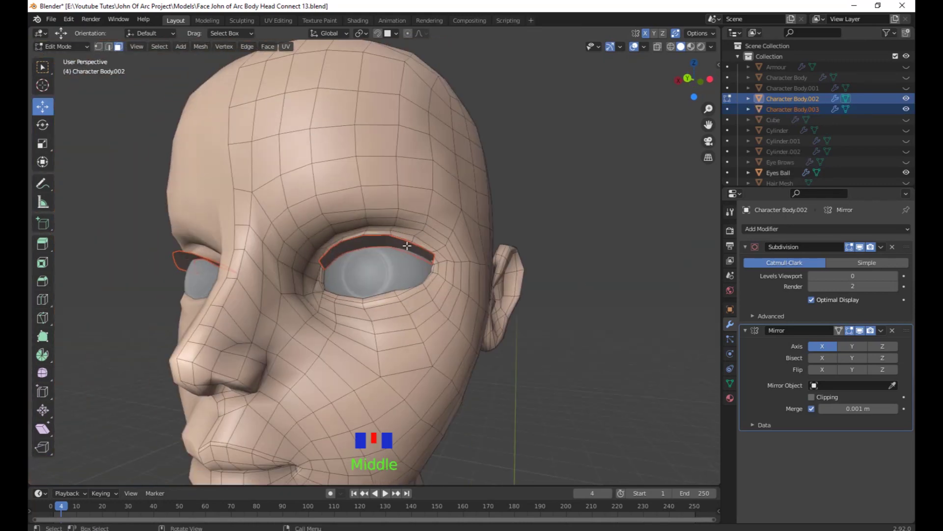
{"action": "middle_click_drag", "start_coordinate": [96, 160], "coordinate": [610, 377]}
{"action": "scroll", "coordinate": [553, 391], "scroll_direction": "up", "scroll_amount": 3}
{"action": "key", "text": "Tab"}
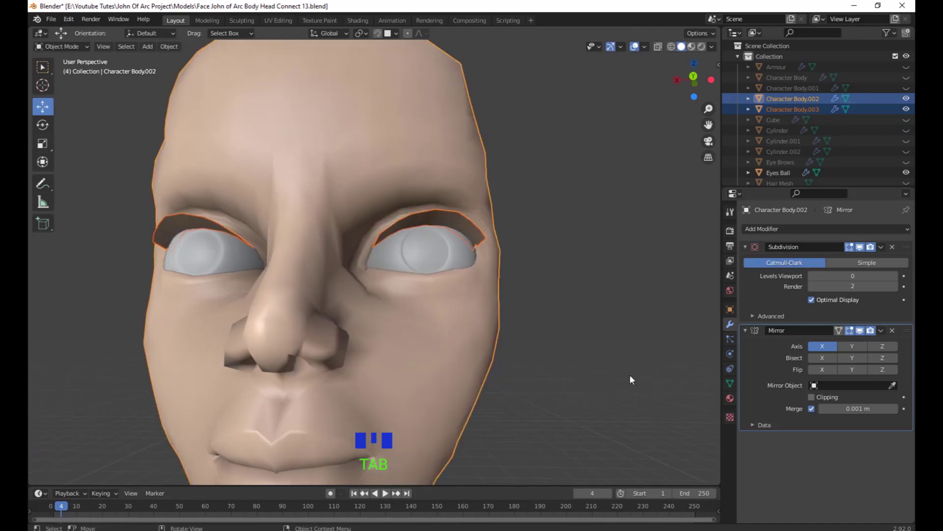
{"action": "left_click", "coordinate": [457, 230]}
{"action": "middle_click_drag", "start_coordinate": [458, 248], "coordinate": [688, 366]}
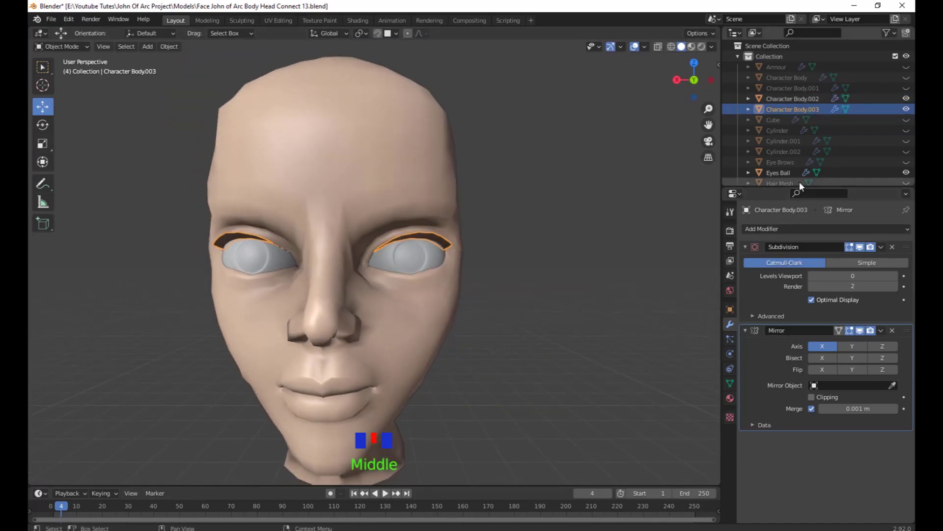
{"action": "scroll", "coordinate": [521, 319], "scroll_direction": "up", "scroll_amount": 2}
{"action": "middle_click_drag", "start_coordinate": [521, 317], "coordinate": [469, 344], "text": "shift"}
{"action": "scroll", "coordinate": [469, 343], "scroll_direction": "down", "scroll_amount": 3}
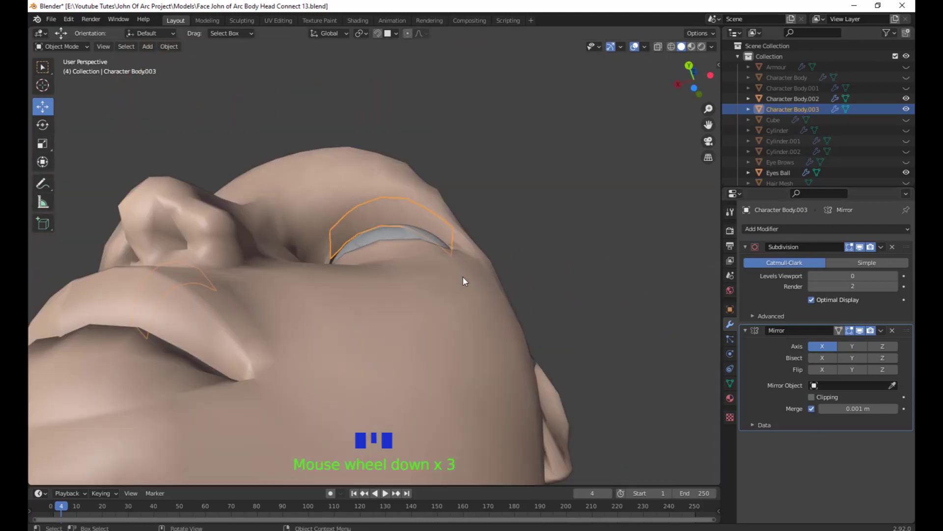
{"action": "middle_click_drag", "start_coordinate": [463, 278], "coordinate": [519, 304]}
{"action": "middle_click_drag", "start_coordinate": [519, 303], "coordinate": [516, 339]}
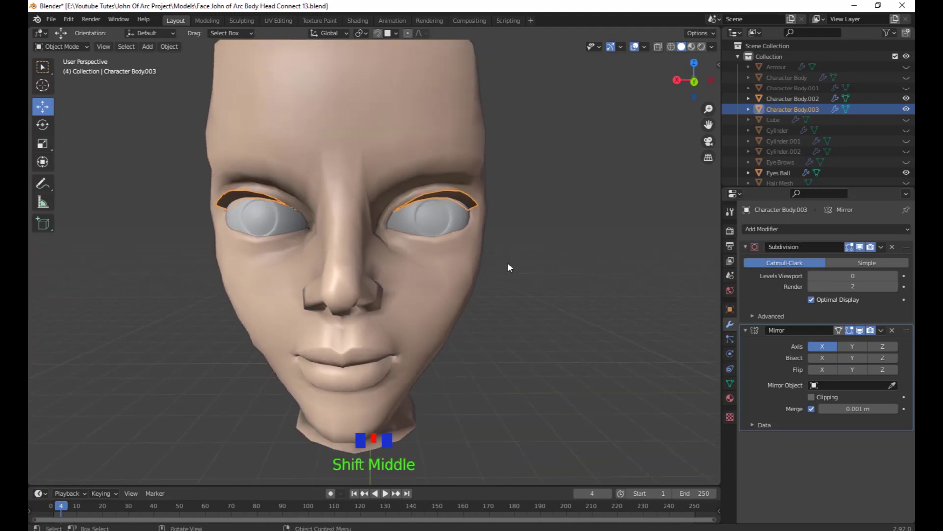
Raise the head object's Subdivision viewport level by two.
{"action": "left_click", "coordinate": [397, 308]}
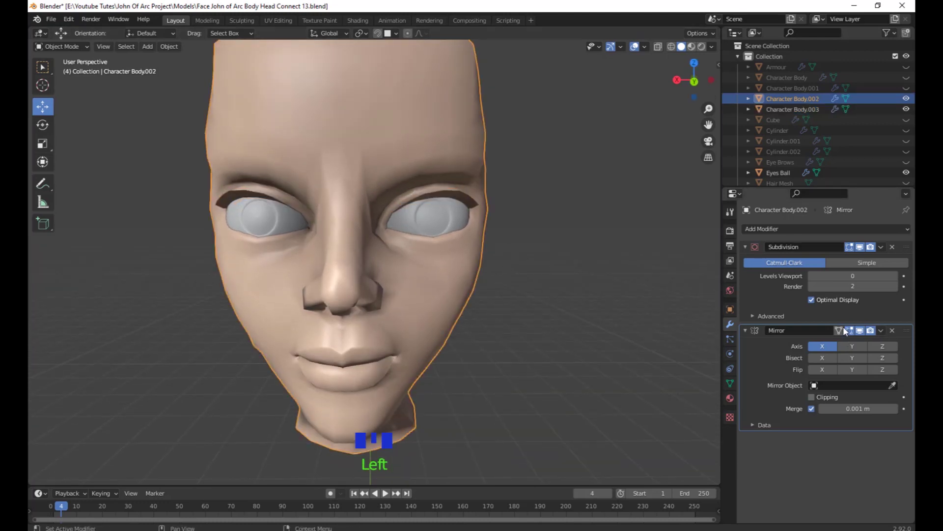
{"action": "left_click", "coordinate": [893, 276]}
{"action": "left_click", "coordinate": [893, 275]}
{"action": "middle_click_drag", "start_coordinate": [594, 397], "coordinate": [287, 268]}
{"action": "middle_click_drag", "start_coordinate": [569, 293], "coordinate": [224, 172]}
{"action": "scroll", "coordinate": [568, 370], "scroll_direction": "up", "scroll_amount": 2}
{"action": "middle_click_drag", "start_coordinate": [529, 278], "coordinate": [561, 288]}
{"action": "scroll", "coordinate": [561, 324], "scroll_direction": "up", "scroll_amount": 2}
{"action": "middle_click_drag", "start_coordinate": [560, 305], "coordinate": [551, 342], "text": "shift"}
Select the separated upper-lid strip and remove its Material.005 slot.
{"action": "left_click", "coordinate": [471, 184]}
{"action": "middle_click_drag", "start_coordinate": [597, 388], "coordinate": [604, 382]}
{"action": "middle_click_drag", "start_coordinate": [604, 382], "coordinate": [610, 432], "text": "shift"}
{"action": "scroll", "coordinate": [612, 388], "scroll_direction": "down", "scroll_amount": 2}
{"action": "left_click", "coordinate": [730, 398]}
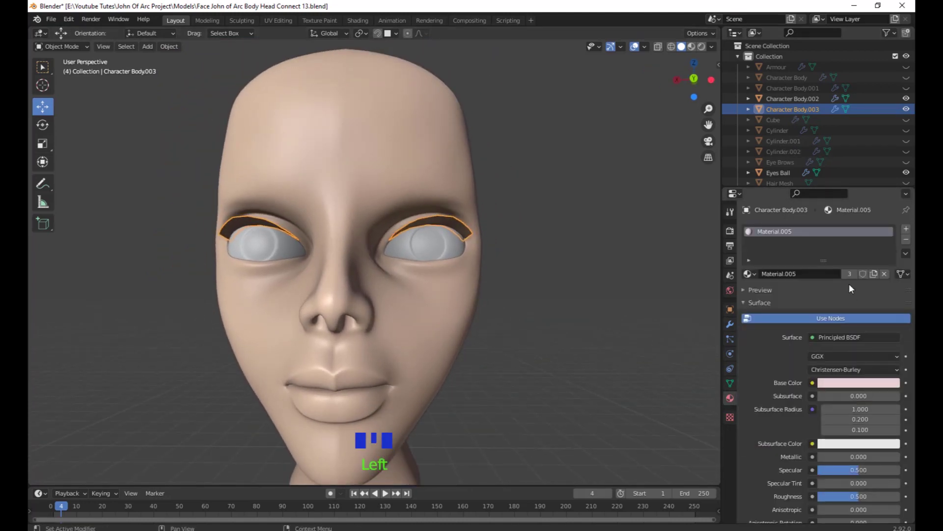
{"action": "left_click", "coordinate": [904, 239]}
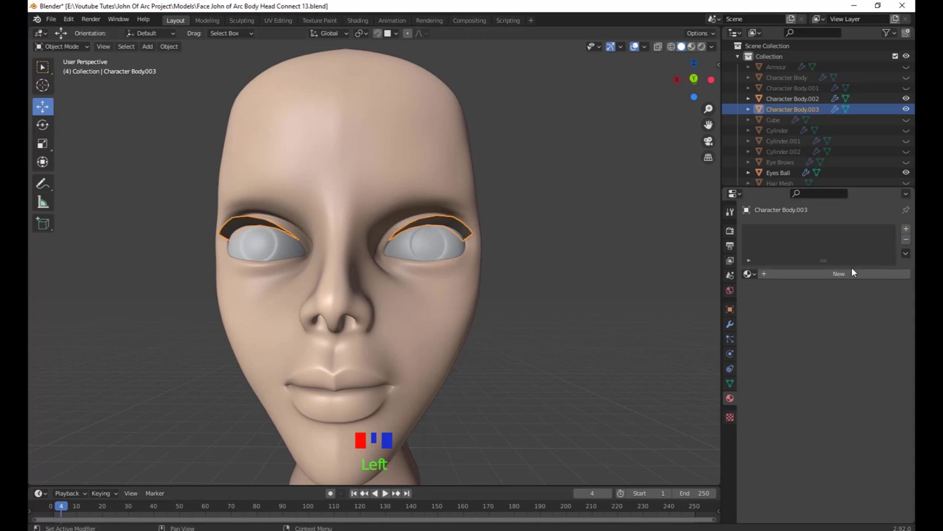
Create a new material for the upper-lid strip and darken its viewport display colour to near black, value about 0.03.
{"action": "left_click", "coordinate": [851, 273]}
{"action": "scroll", "coordinate": [855, 344], "scroll_direction": "down", "scroll_amount": 20}
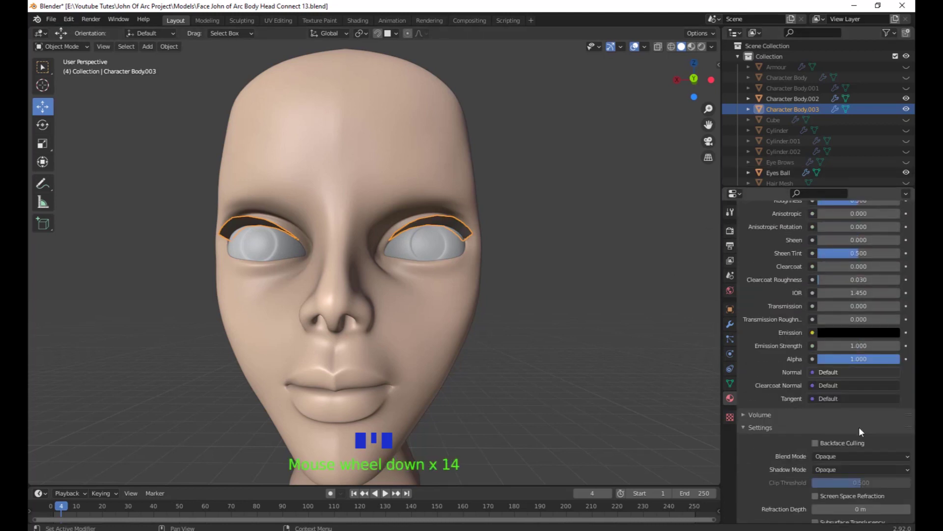
{"action": "left_click", "coordinate": [861, 479]}
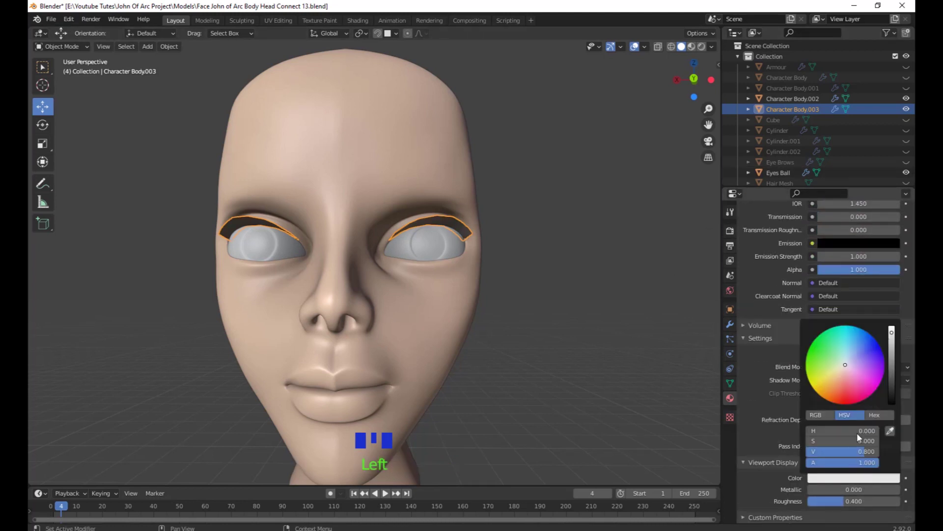
{"action": "left_click_drag", "start_coordinate": [892, 346], "coordinate": [892, 392]}
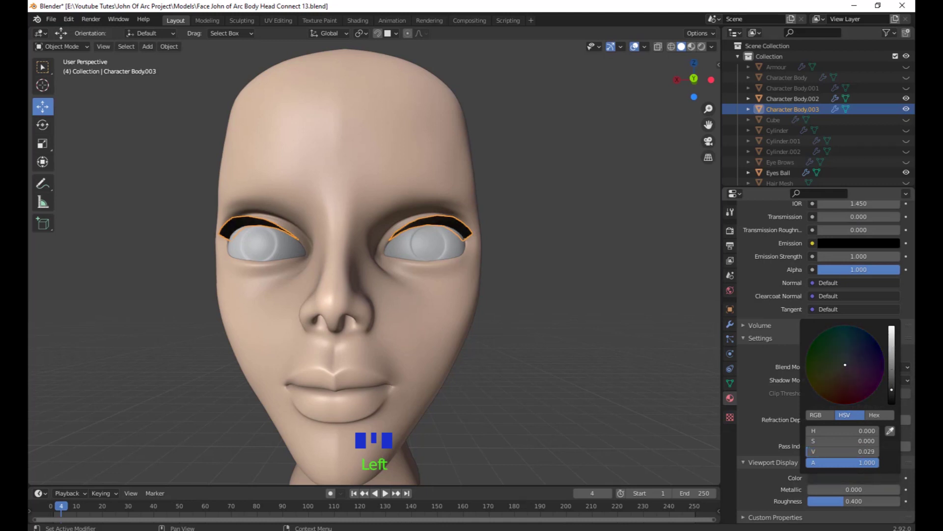
{"action": "left_click", "coordinate": [623, 343]}
In Edit Mode, select the outer edge chain of the lid strip above one eye and raise it about 0.01 m along Z.
{"action": "middle_click_drag", "start_coordinate": [623, 343], "coordinate": [485, 352]}
{"action": "scroll", "coordinate": [485, 352], "scroll_direction": "up", "scroll_amount": 3}
{"action": "middle_click_drag", "start_coordinate": [506, 386], "coordinate": [514, 435], "text": "shift"}
{"action": "middle_click_drag", "start_coordinate": [514, 435], "coordinate": [518, 301]}
{"action": "scroll", "coordinate": [524, 386], "scroll_direction": "up", "scroll_amount": 4}
{"action": "left_click", "coordinate": [537, 350]}
{"action": "middle_click_drag", "start_coordinate": [538, 350], "coordinate": [391, 269]}
{"action": "scroll", "coordinate": [500, 350], "scroll_direction": "down", "scroll_amount": 3}
{"action": "key", "text": "Tab"}
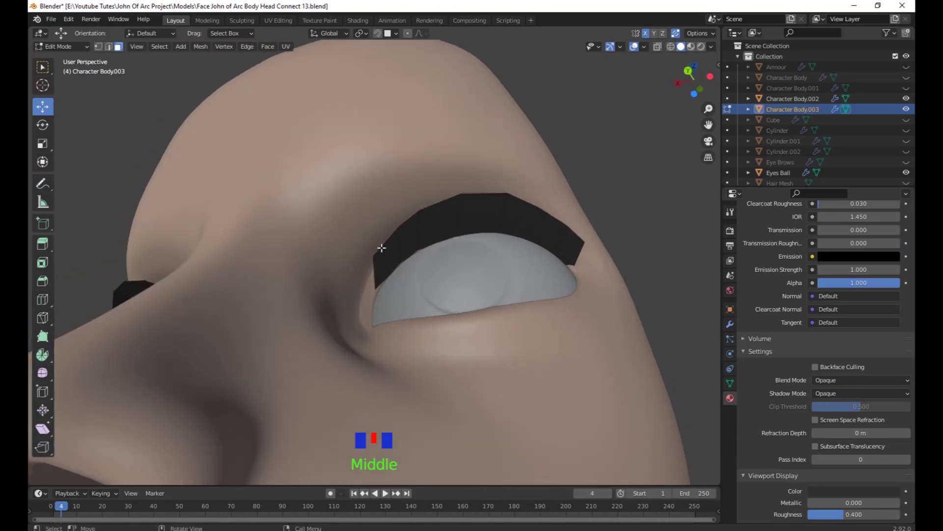
{"action": "left_click", "coordinate": [382, 247]}
{"action": "key", "text": "2"}
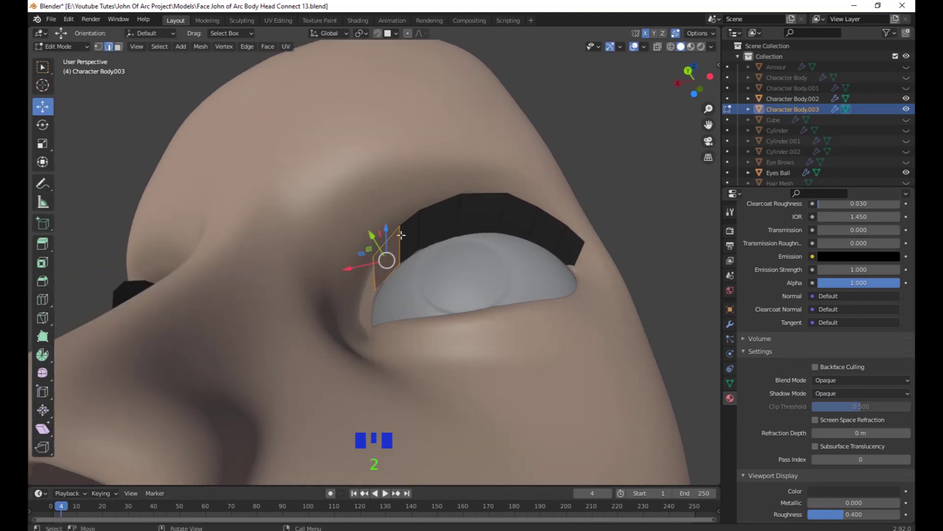
{"action": "left_click", "coordinate": [410, 215]}
{"action": "left_click", "coordinate": [410, 217], "text": "shift"}
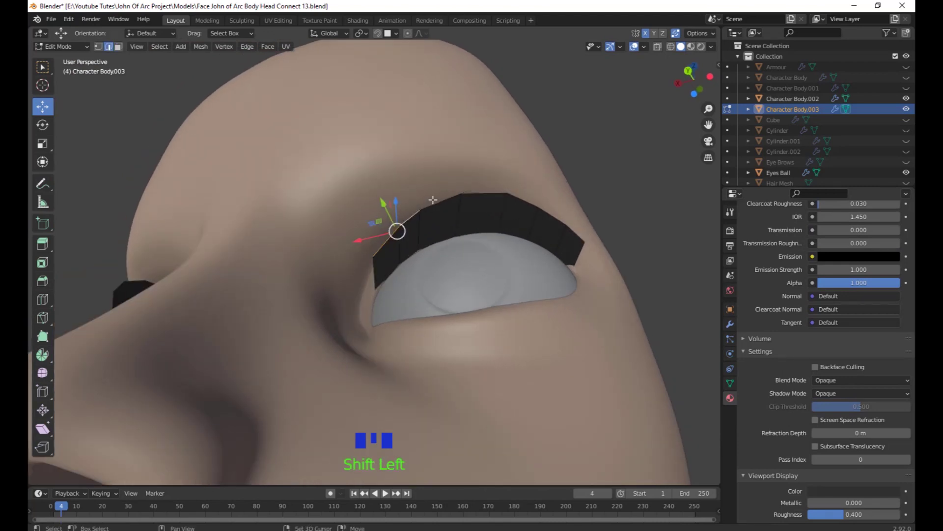
{"action": "left_click", "coordinate": [440, 202], "text": "shift"}
{"action": "left_click", "coordinate": [484, 193], "text": "shift"}
{"action": "left_click", "coordinate": [522, 200], "text": "shift"}
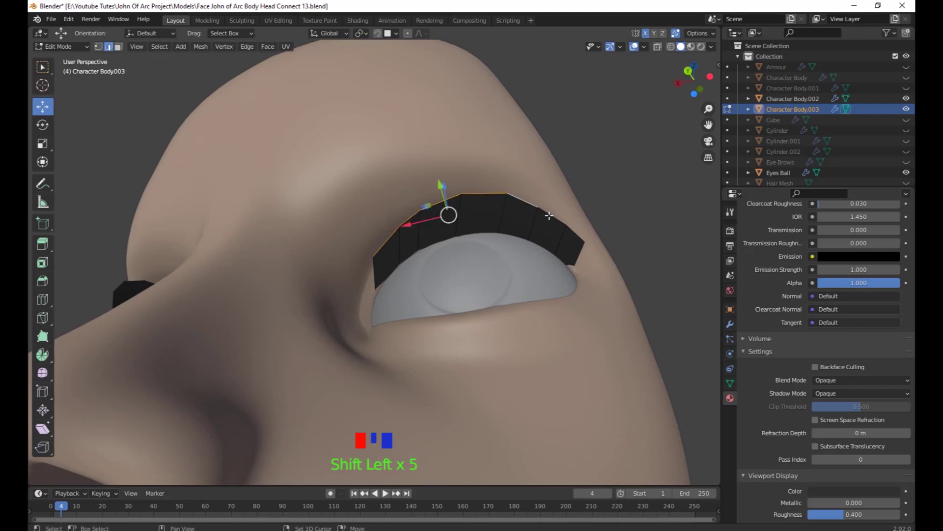
{"action": "left_click", "coordinate": [565, 227], "text": "shift"}
{"action": "middle_click_drag", "start_coordinate": [565, 227], "coordinate": [536, 340]}
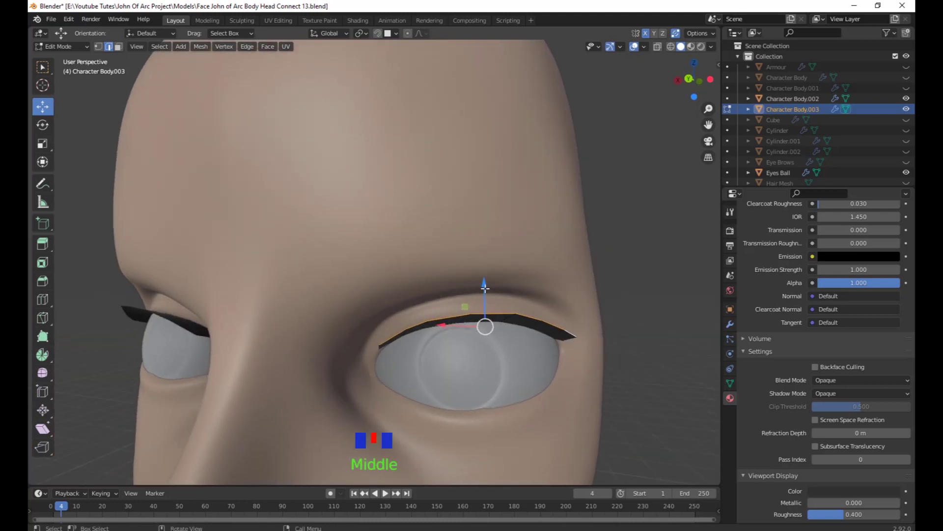
{"action": "left_click_drag", "start_coordinate": [485, 289], "coordinate": [485, 269]}
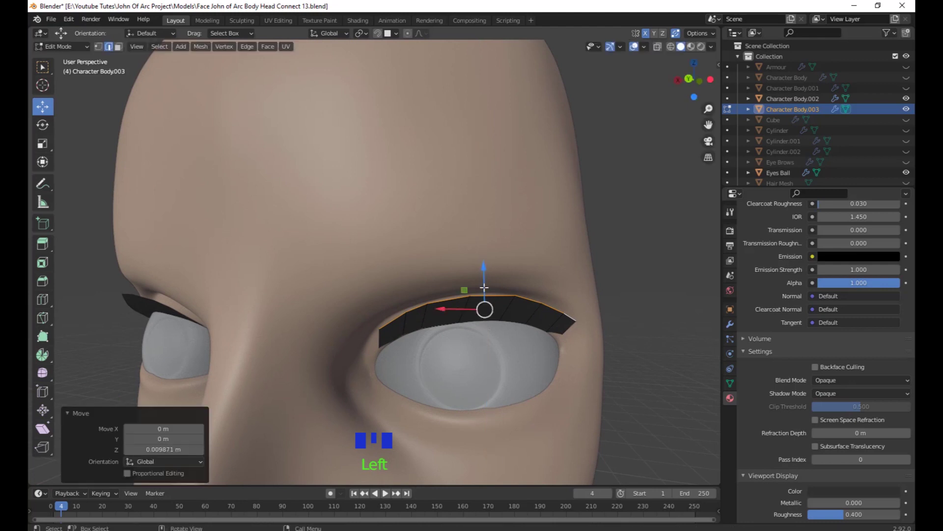
From below, pull the three nose-side vertices of the strip's outer edge in towards the eyeball to narrow that end.
{"action": "middle_click_drag", "start_coordinate": [485, 269], "coordinate": [332, 291], "text": "shift"}
{"action": "scroll", "coordinate": [486, 245], "scroll_direction": "up", "scroll_amount": 2}
{"action": "key", "text": "1"}
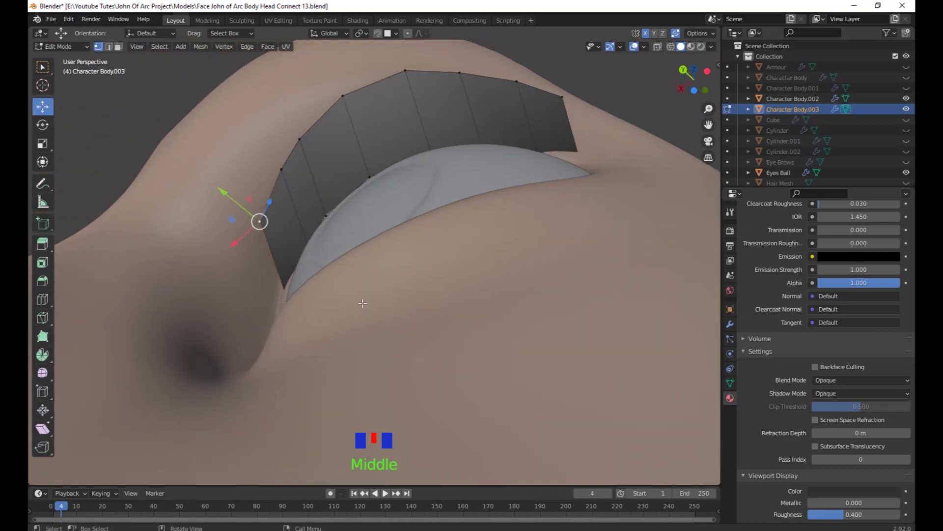
{"action": "key", "text": "g"}
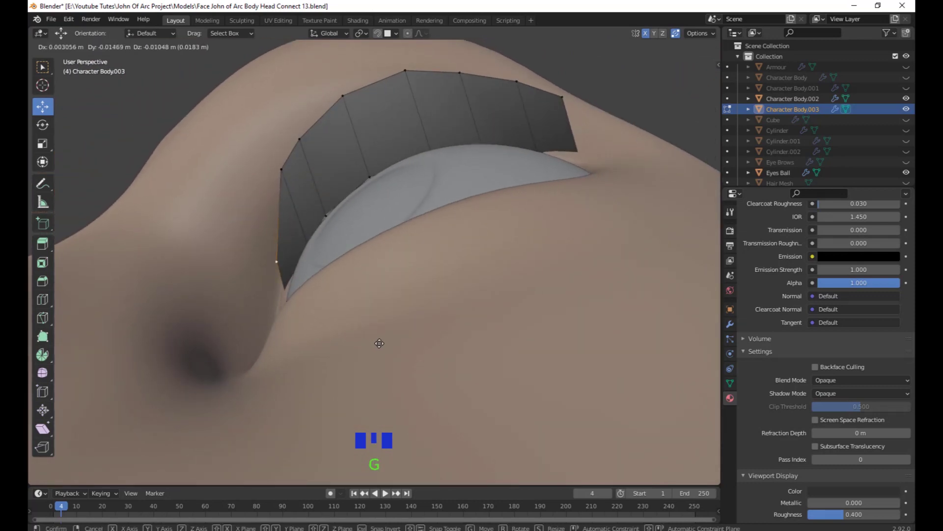
{"action": "left_click", "coordinate": [380, 343]}
{"action": "left_click", "coordinate": [281, 170]}
{"action": "key", "text": "g"}
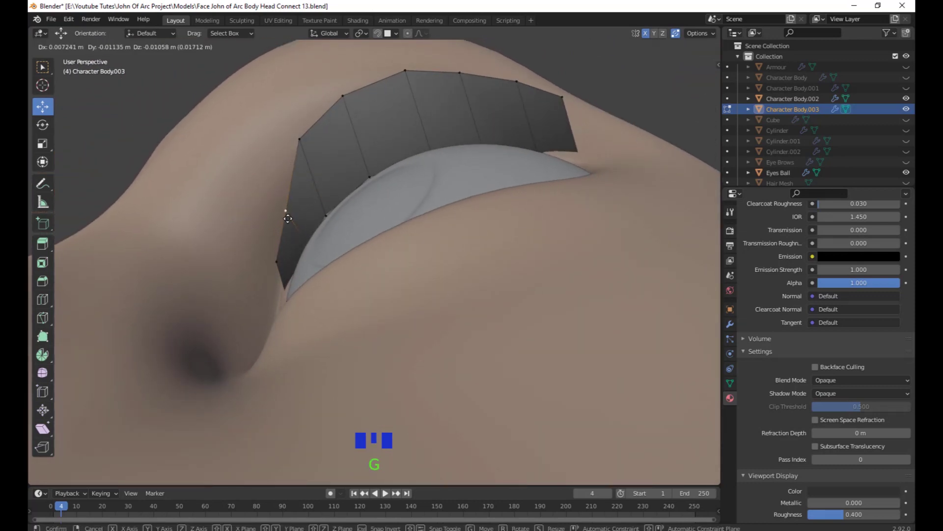
{"action": "left_click", "coordinate": [287, 218]}
{"action": "left_click", "coordinate": [301, 143]}
{"action": "key", "text": "g"}
{"action": "left_click", "coordinate": [312, 170]}
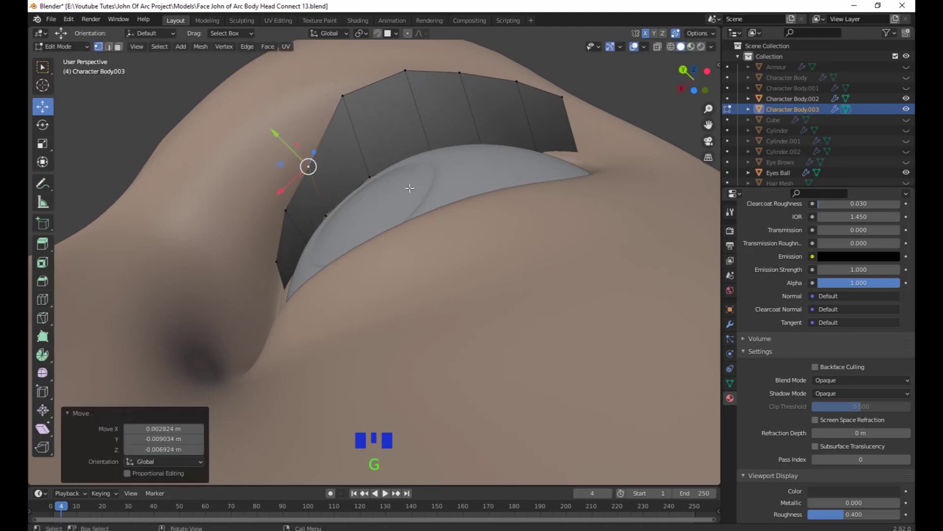
Move the four following vertices along the strip's outer edge closer to the eyeball so the band narrows evenly.
{"action": "left_click", "coordinate": [346, 101]}
{"action": "key", "text": "g"}
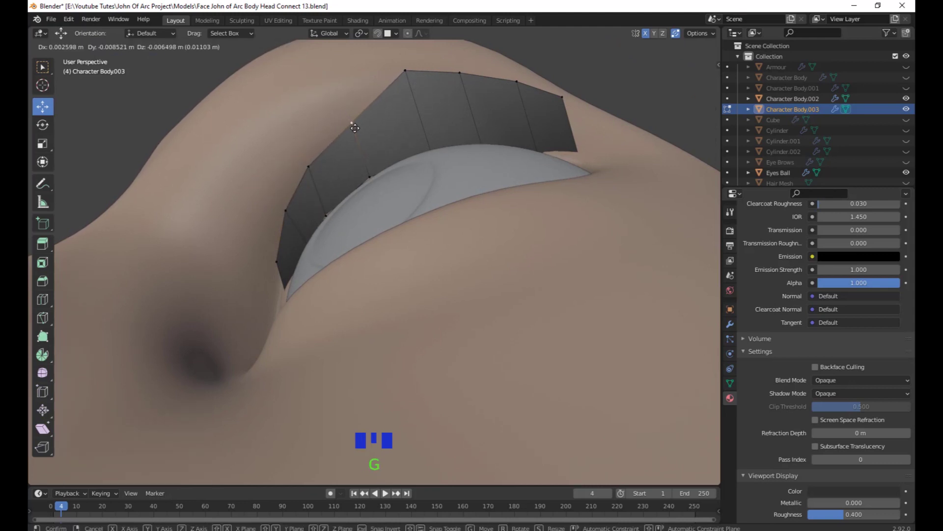
{"action": "left_click", "coordinate": [355, 128]}
{"action": "left_click", "coordinate": [406, 71]}
{"action": "key", "text": "g"}
{"action": "left_click", "coordinate": [460, 85]}
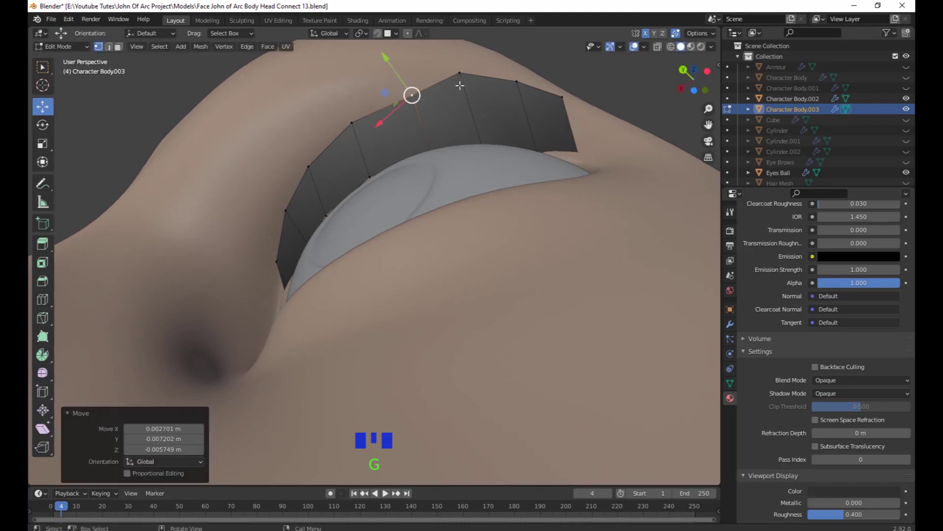
{"action": "left_click", "coordinate": [460, 74]}
{"action": "key", "text": "g"}
{"action": "left_click", "coordinate": [465, 101]}
{"action": "left_click", "coordinate": [516, 83]}
{"action": "key", "text": "g"}
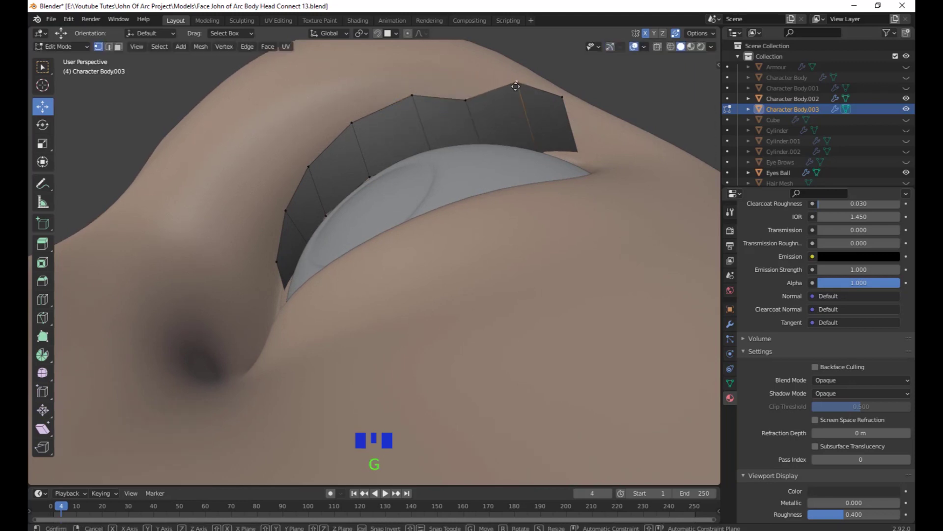
{"action": "left_click", "coordinate": [523, 111]}
Reposition the outer-corner vertex of the strip's upper edge downward and outward past the eye corner to form a pointed tip.
{"action": "left_click", "coordinate": [563, 98]}
{"action": "key", "text": "g"}
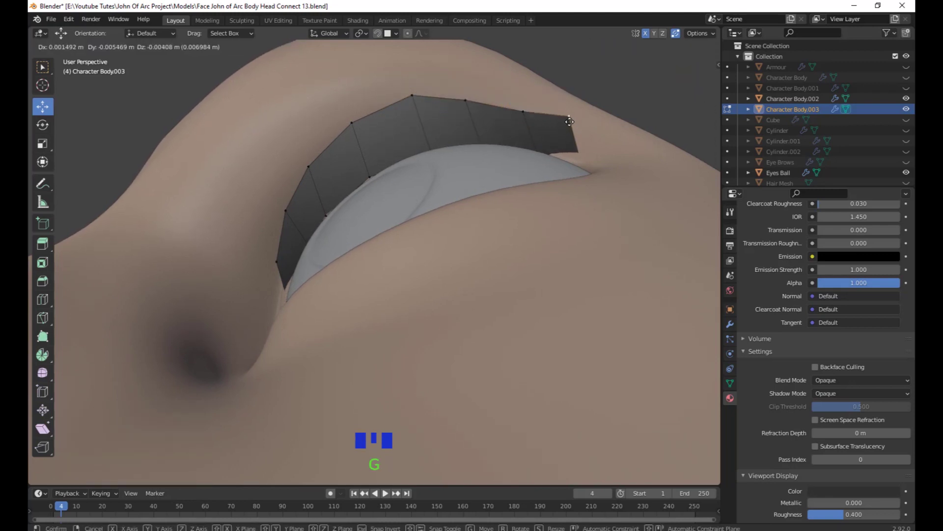
{"action": "left_click", "coordinate": [570, 122]}
{"action": "middle_click_drag", "start_coordinate": [569, 122], "coordinate": [566, 275]}
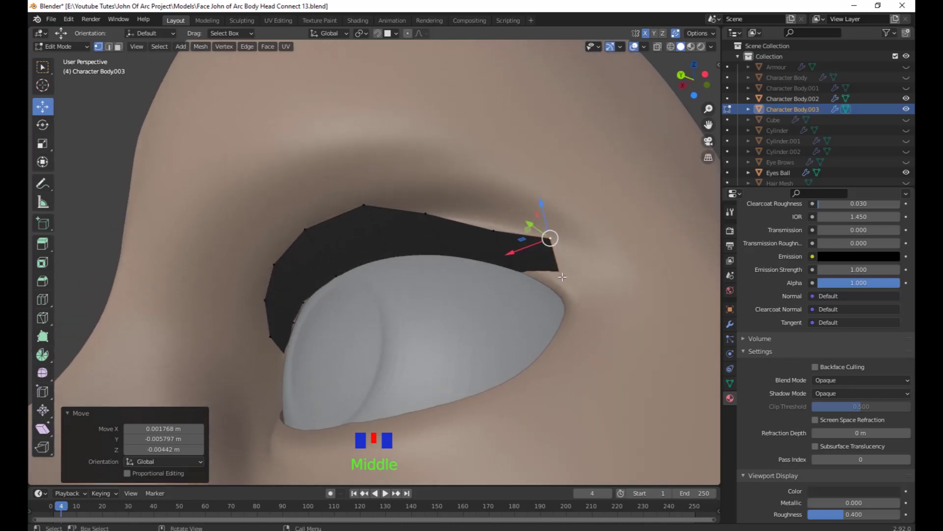
{"action": "scroll", "coordinate": [563, 276], "scroll_direction": "down", "scroll_amount": 3}
{"action": "key", "text": "g"}
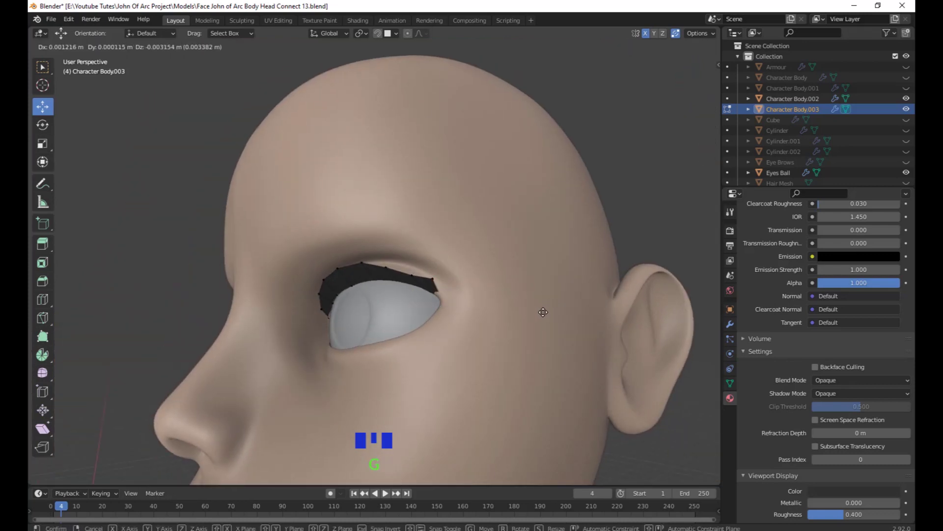
{"action": "left_click", "coordinate": [543, 313]}
{"action": "middle_click_drag", "start_coordinate": [542, 313], "coordinate": [546, 335]}
{"action": "scroll", "coordinate": [544, 326], "scroll_direction": "up", "scroll_amount": 2}
{"action": "left_click", "coordinate": [547, 334]}
{"action": "key", "text": "g"}
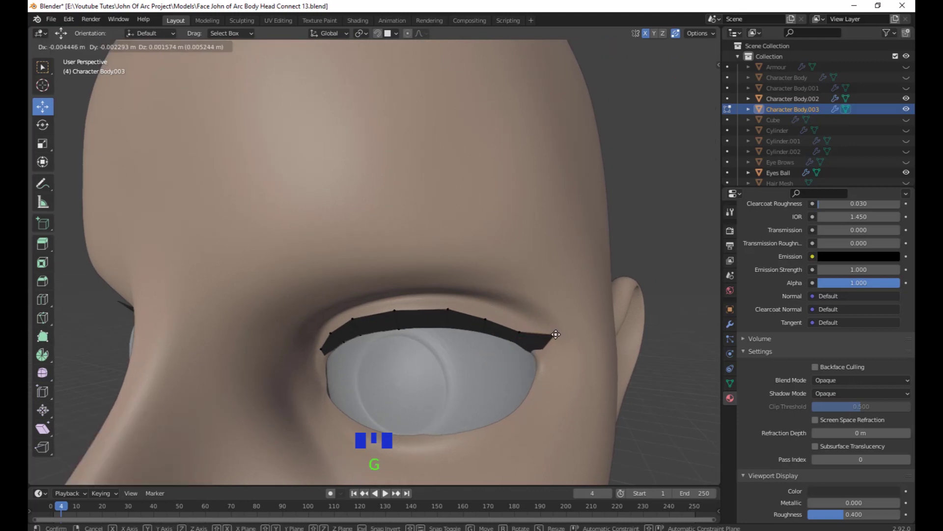
{"action": "left_click", "coordinate": [560, 339]}
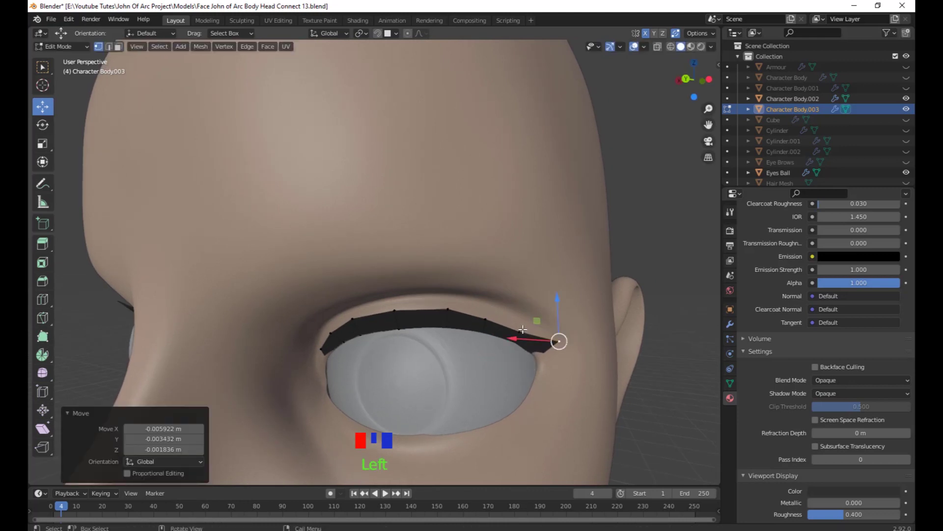
Raise the two upper-edge vertices beside the outer-corner tip slightly to smooth the strip's curve.
{"action": "left_click", "coordinate": [523, 329]}
{"action": "key", "text": "g"}
{"action": "left_click", "coordinate": [527, 323]}
{"action": "left_click", "coordinate": [487, 317]}
{"action": "key", "text": "g"}
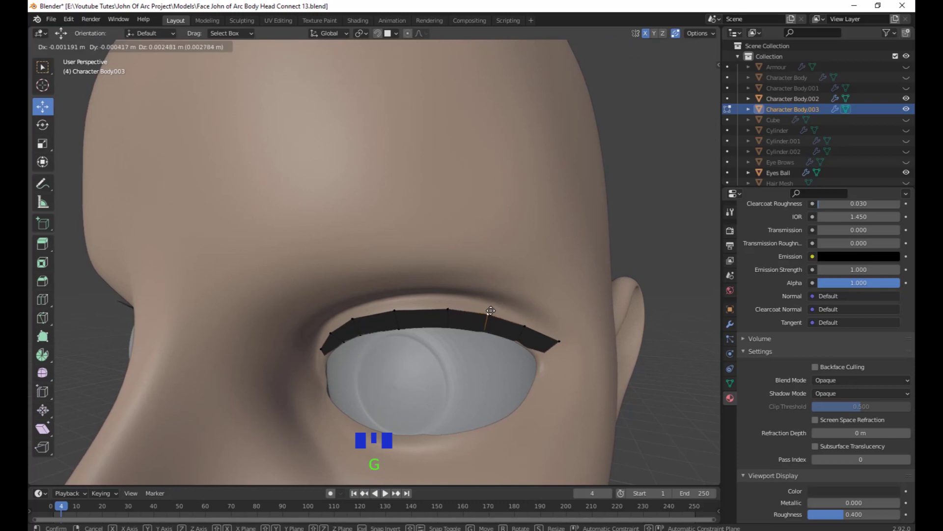
{"action": "left_click", "coordinate": [491, 310]}
Lower the three upper-edge vertices nearest the nose and extend the innermost one slightly towards the nose.
{"action": "left_click", "coordinate": [332, 334]}
{"action": "key", "text": "g"}
{"action": "left_click", "coordinate": [334, 339]}
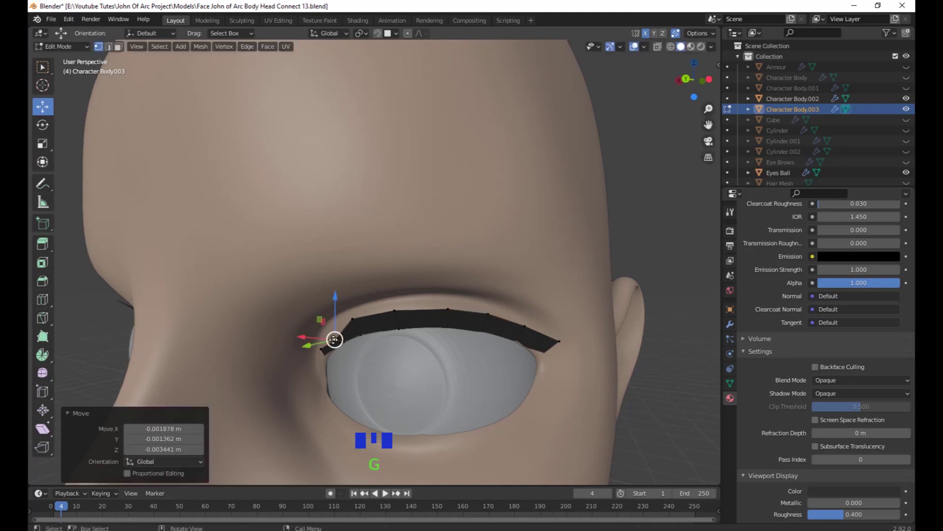
{"action": "left_click", "coordinate": [356, 320]}
{"action": "key", "text": "g"}
{"action": "left_click", "coordinate": [357, 328]}
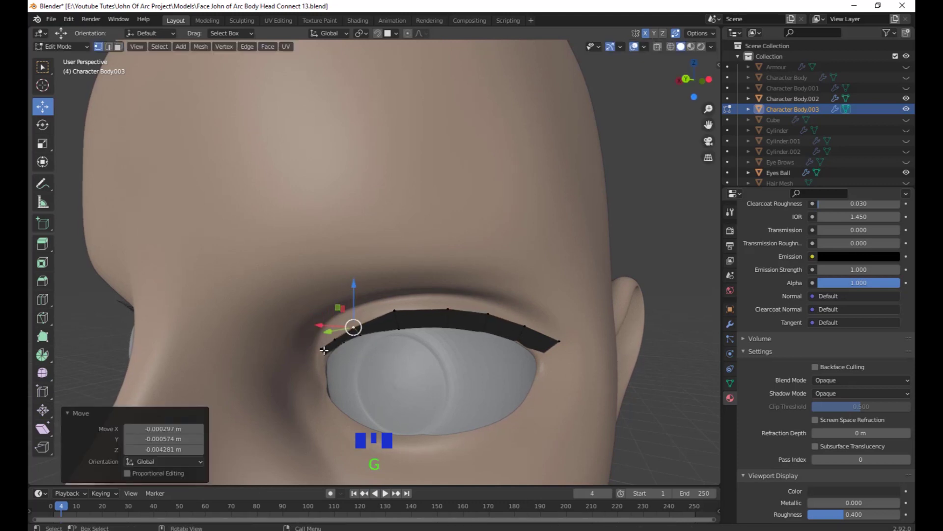
{"action": "left_click", "coordinate": [324, 350]}
{"action": "key", "text": "g"}
{"action": "left_click", "coordinate": [325, 356]}
{"action": "key", "text": "g"}
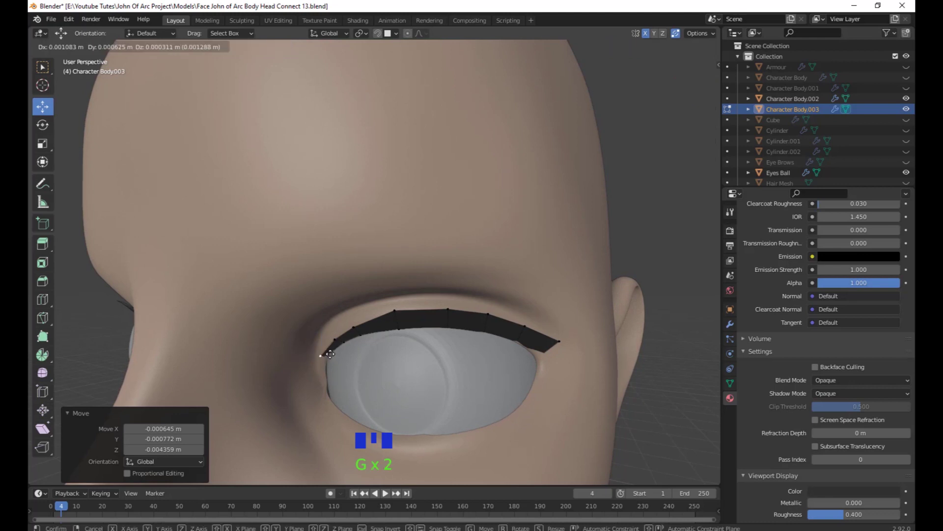
{"action": "left_click", "coordinate": [330, 354]}
Shift the second and third upper-edge vertices from the inner corner down towards the eyeball to taper the strip.
{"action": "left_click", "coordinate": [335, 339]}
{"action": "key", "text": "g"}
{"action": "left_click", "coordinate": [340, 343]}
{"action": "left_click", "coordinate": [356, 330]}
{"action": "key", "text": "g"}
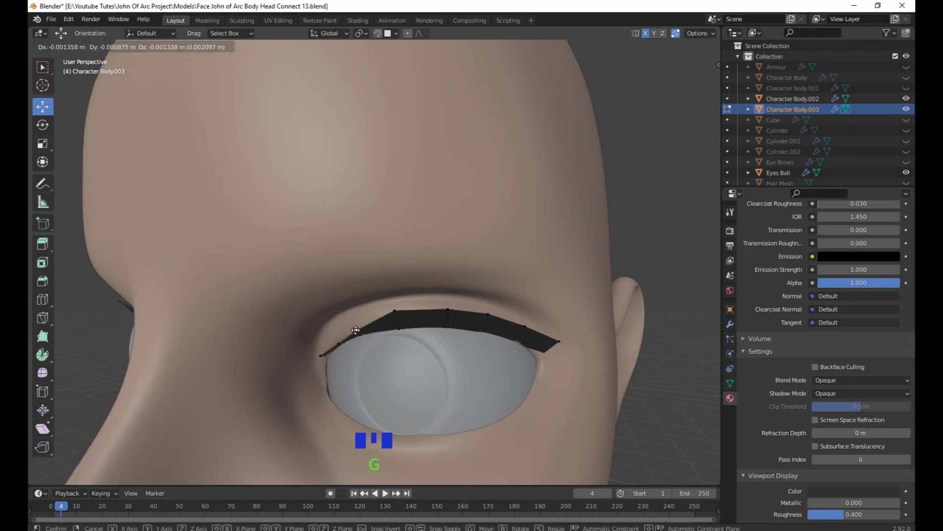
{"action": "left_click", "coordinate": [367, 330]}
Lower the three middle vertices of the strip's upper edge slightly to thin the band above the iris.
{"action": "left_click", "coordinate": [397, 310]}
{"action": "key", "text": "g"}
{"action": "left_click", "coordinate": [396, 317]}
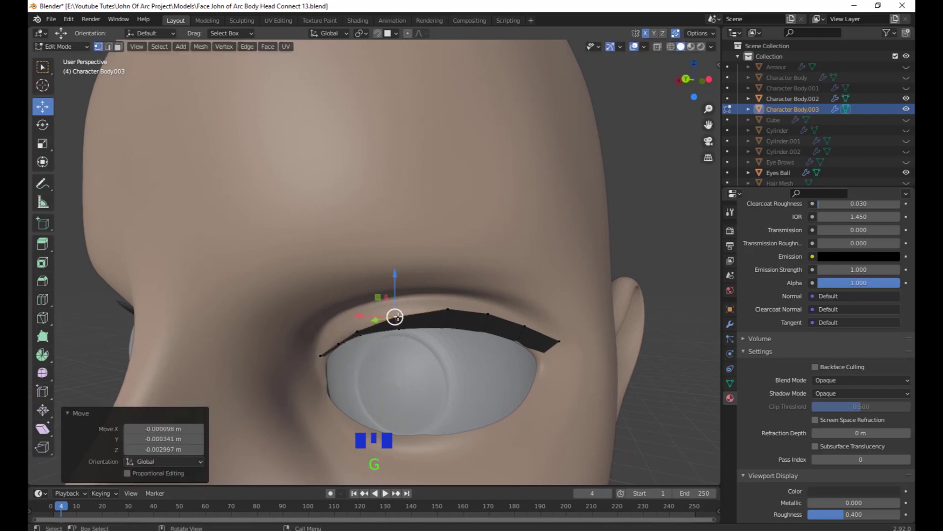
{"action": "left_click", "coordinate": [442, 309]}
{"action": "key", "text": "g"}
{"action": "left_click", "coordinate": [477, 318]}
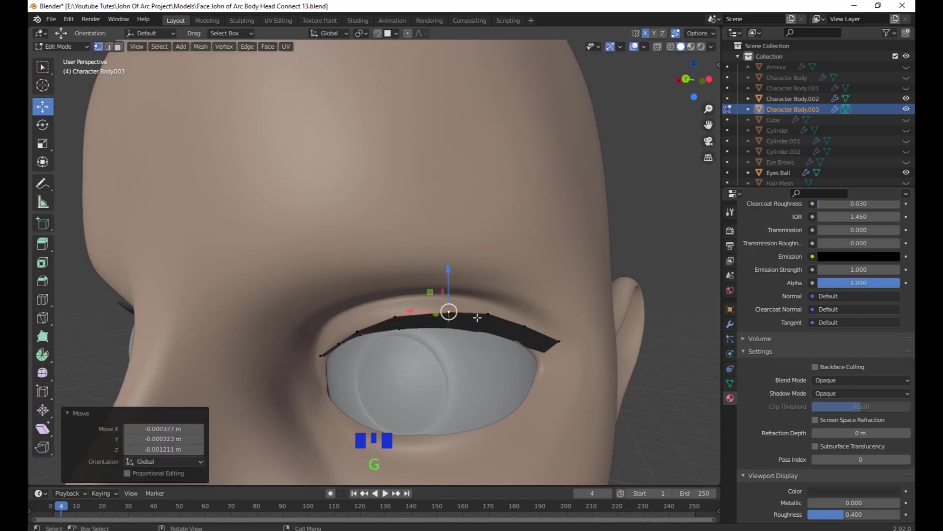
{"action": "left_click", "coordinate": [482, 316]}
{"action": "key", "text": "g"}
{"action": "left_click", "coordinate": [487, 316]}
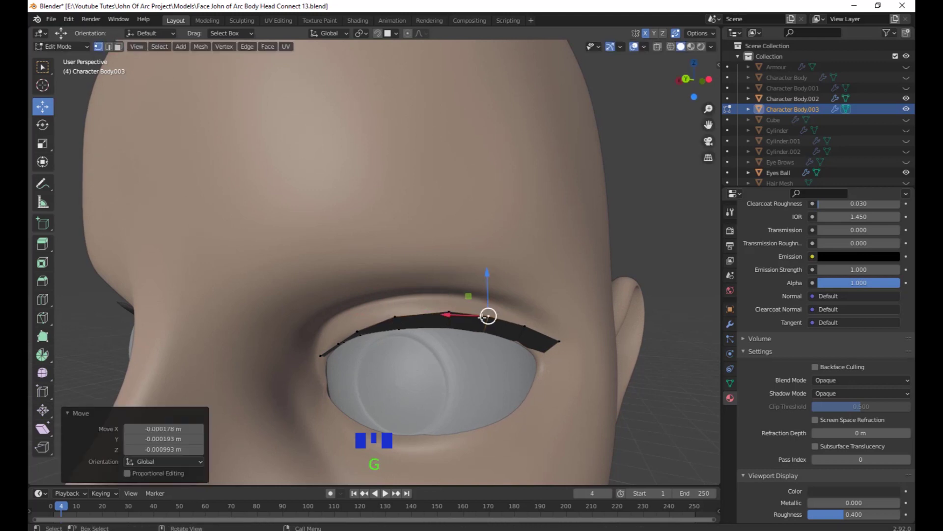
Fine-tune the same three middle upper-edge vertices so the lash line follows a smooth arc.
{"action": "left_click", "coordinate": [395, 319]}
{"action": "key", "text": "g"}
{"action": "left_click", "coordinate": [396, 317]}
{"action": "left_click", "coordinate": [450, 312]}
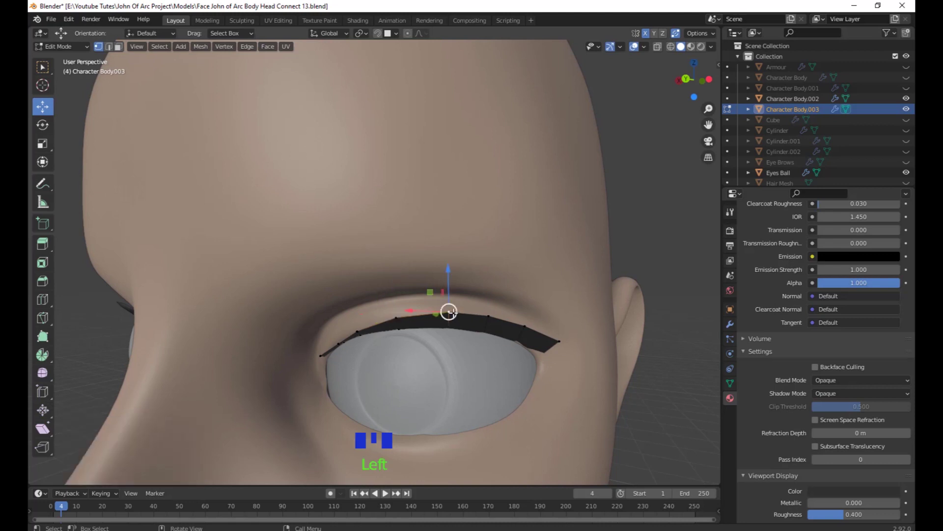
{"action": "key", "text": "g"}
{"action": "left_click", "coordinate": [451, 313]}
{"action": "left_click", "coordinate": [489, 317]}
{"action": "key", "text": "g"}
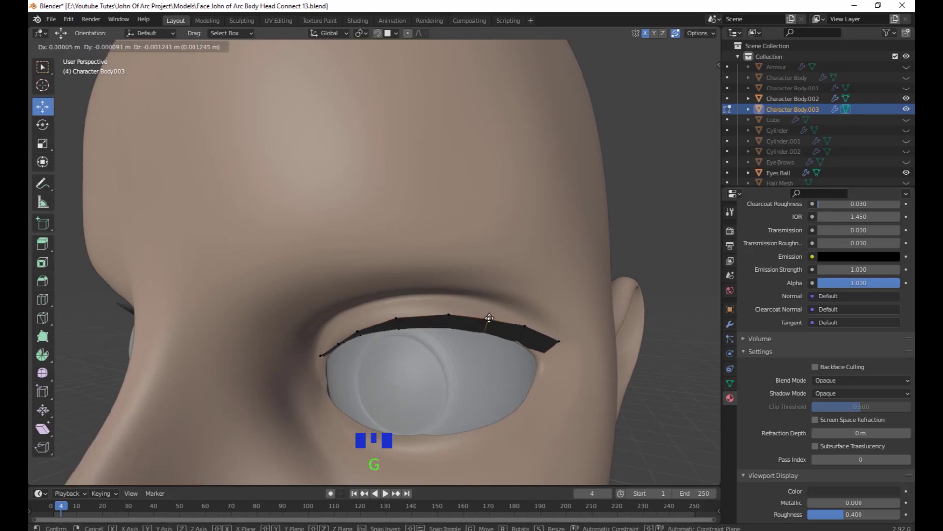
{"action": "left_click", "coordinate": [489, 317]}
Lower the outer-corner tip and its neighbouring upper-edge vertex to slim the strip's outer end.
{"action": "left_click", "coordinate": [526, 327]}
{"action": "key", "text": "g"}
{"action": "left_click", "coordinate": [527, 332]}
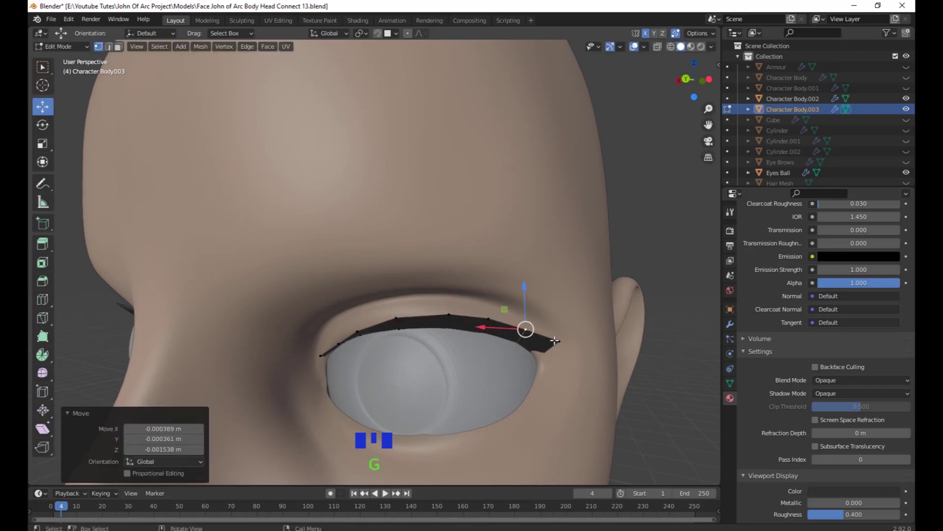
{"action": "left_click", "coordinate": [560, 341]}
{"action": "key", "text": "g"}
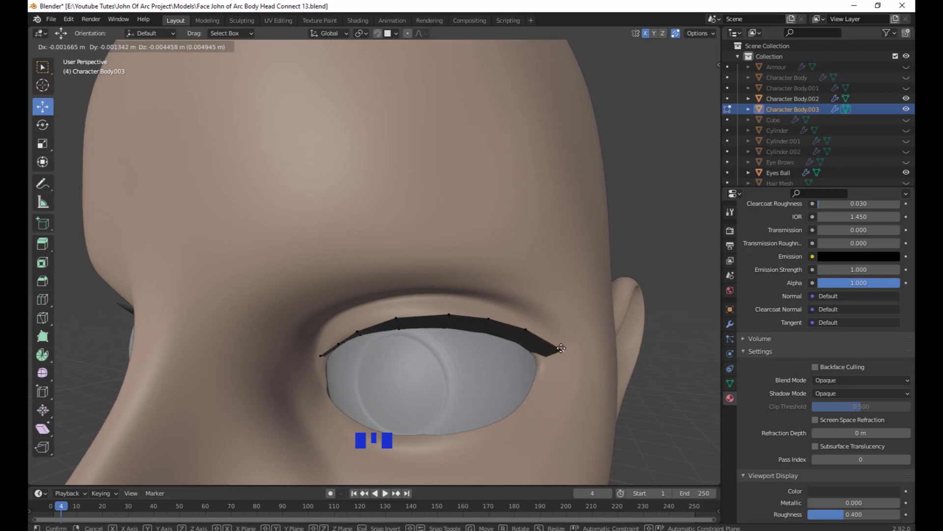
{"action": "left_click", "coordinate": [562, 348]}
Viewing from slightly below, reposition two upper-edge vertices near the strip's inner corner to even out the taper.
{"action": "middle_click_drag", "start_coordinate": [562, 343], "coordinate": [497, 328]}
{"action": "scroll", "coordinate": [564, 309], "scroll_direction": "down", "scroll_amount": 2}
{"action": "middle_click_drag", "start_coordinate": [564, 309], "coordinate": [529, 324]}
{"action": "scroll", "coordinate": [529, 325], "scroll_direction": "up", "scroll_amount": 4}
{"action": "middle_click_drag", "start_coordinate": [457, 321], "coordinate": [285, 341], "text": "shift"}
{"action": "middle_click_drag", "start_coordinate": [438, 339], "coordinate": [426, 319]}
{"action": "middle_click_drag", "start_coordinate": [426, 319], "coordinate": [434, 320], "text": "shift"}
{"action": "mouse_move", "coordinate": [434, 320]}
{"action": "middle_mouse_down"}
{"action": "mouse_move", "coordinate": [425, 291]}
{"action": "mouse_move", "coordinate": [459, 320]}
{"action": "mouse_move", "coordinate": [400, 263]}
{"action": "mouse_move", "coordinate": [367, 251]}
{"action": "mouse_move", "coordinate": [426, 310]}
{"action": "middle_mouse_up"}
{"action": "left_click", "coordinate": [404, 236]}
{"action": "key", "text": "g"}
{"action": "left_click", "coordinate": [482, 316]}
{"action": "left_click", "coordinate": [364, 252]}
{"action": "key", "text": "g"}
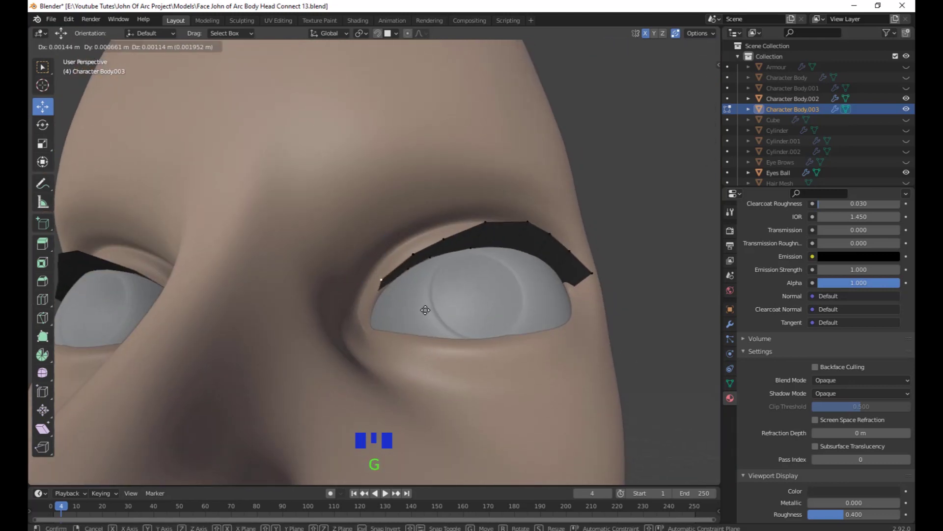
{"action": "left_click", "coordinate": [426, 310]}
Nudge the lash strip's inner-corner tip and the next two upper-edge vertices to smooth its inner curve.
{"action": "left_click", "coordinate": [376, 294]}
{"action": "key", "text": "g"}
{"action": "middle_click_drag", "start_coordinate": [476, 366], "coordinate": [427, 268]}
{"action": "left_click", "coordinate": [447, 310]}
{"action": "left_click", "coordinate": [369, 168]}
{"action": "key", "text": "g"}
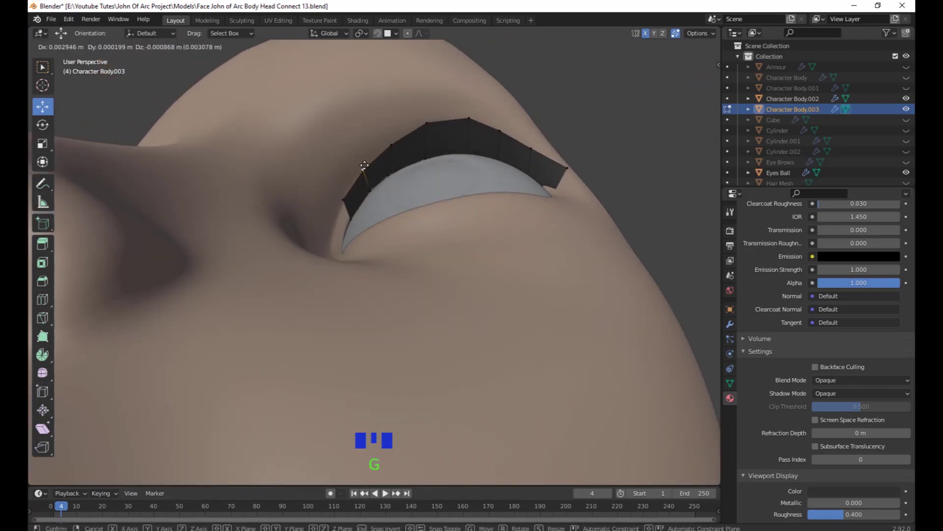
{"action": "left_click", "coordinate": [365, 165]}
{"action": "left_click", "coordinate": [393, 146]}
{"action": "key", "text": "g"}
{"action": "left_click", "coordinate": [388, 146]}
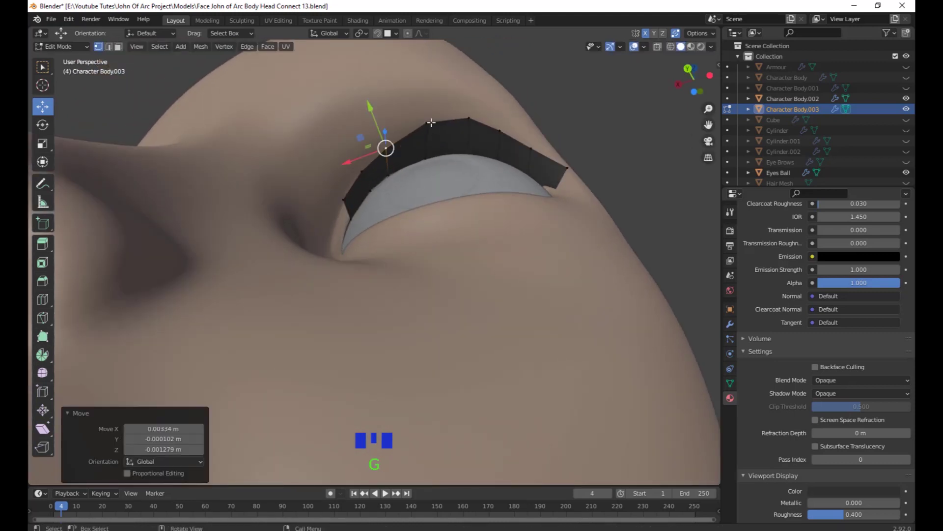
Reposition the three vertices at the crest of the strip's upper edge to round its arc seen from below.
{"action": "left_click", "coordinate": [427, 124]}
{"action": "key", "text": "g"}
{"action": "left_click", "coordinate": [447, 120]}
{"action": "left_click", "coordinate": [470, 116]}
{"action": "key", "text": "g"}
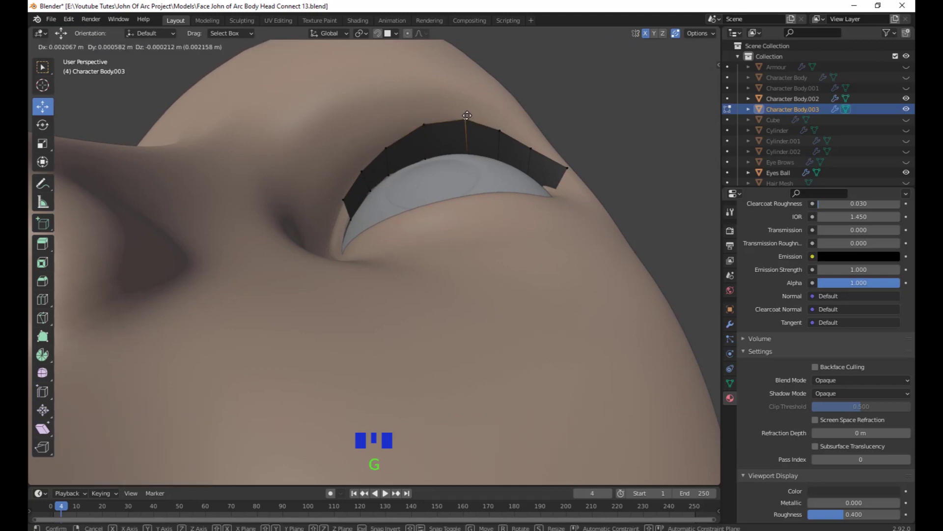
{"action": "left_click", "coordinate": [467, 117]}
{"action": "left_click", "coordinate": [500, 132]}
{"action": "key", "text": "g"}
{"action": "left_click", "coordinate": [501, 131]}
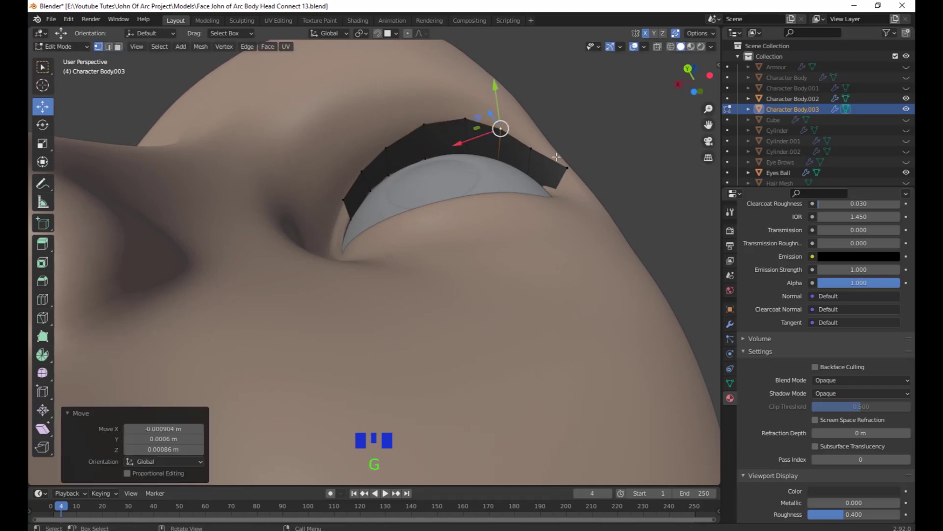
Adjust the last two upper-edge vertices at the strip's outer corner so the edge curves evenly into the tip.
{"action": "left_click", "coordinate": [527, 148]}
{"action": "key", "text": "g"}
{"action": "left_click", "coordinate": [536, 145]}
{"action": "left_click", "coordinate": [566, 168]}
{"action": "key", "text": "g"}
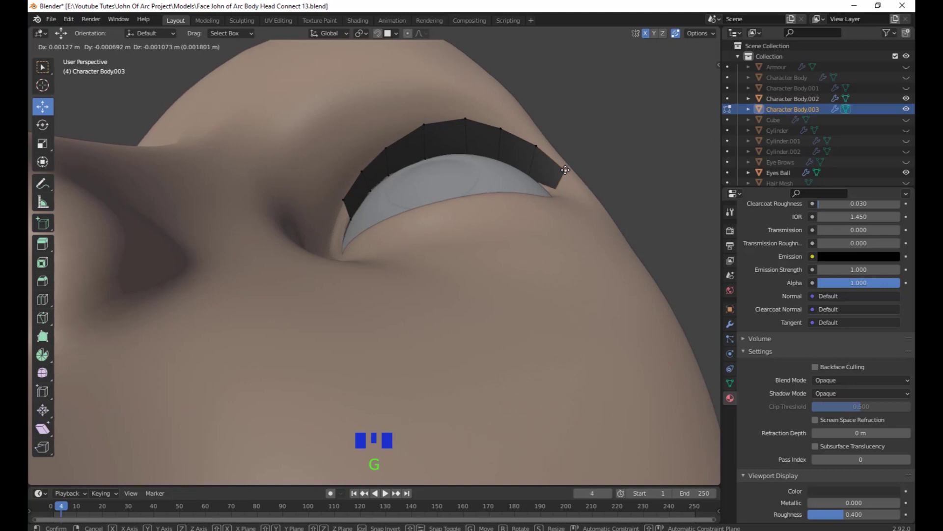
{"action": "left_click", "coordinate": [565, 169]}
From the front, raise two upper-edge vertices between the inner corner and the iris to thicken the thin part of the strip.
{"action": "scroll", "coordinate": [544, 220], "scroll_direction": "down", "scroll_amount": 2}
{"action": "middle_click_drag", "start_coordinate": [544, 219], "coordinate": [456, 301]}
{"action": "scroll", "coordinate": [485, 268], "scroll_direction": "up", "scroll_amount": 5}
{"action": "left_click", "coordinate": [446, 278]}
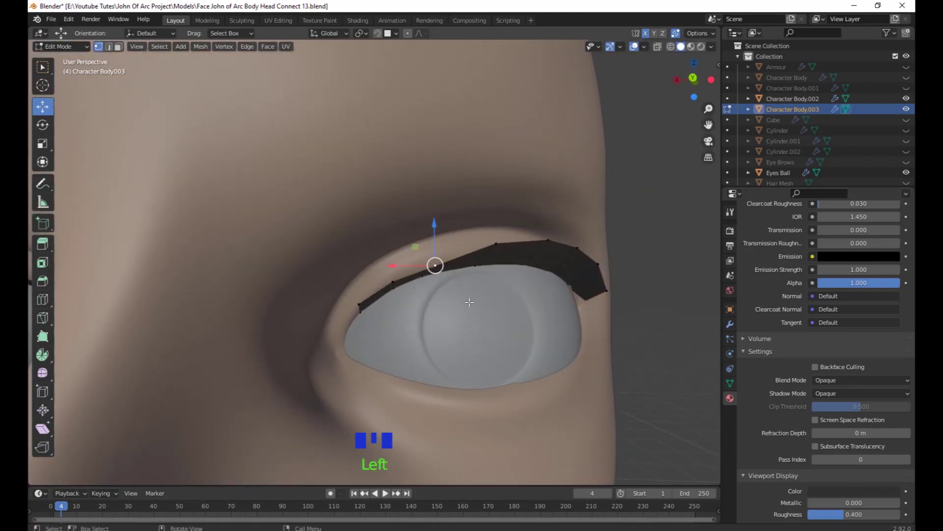
{"action": "key", "text": "g"}
{"action": "left_click", "coordinate": [427, 293]}
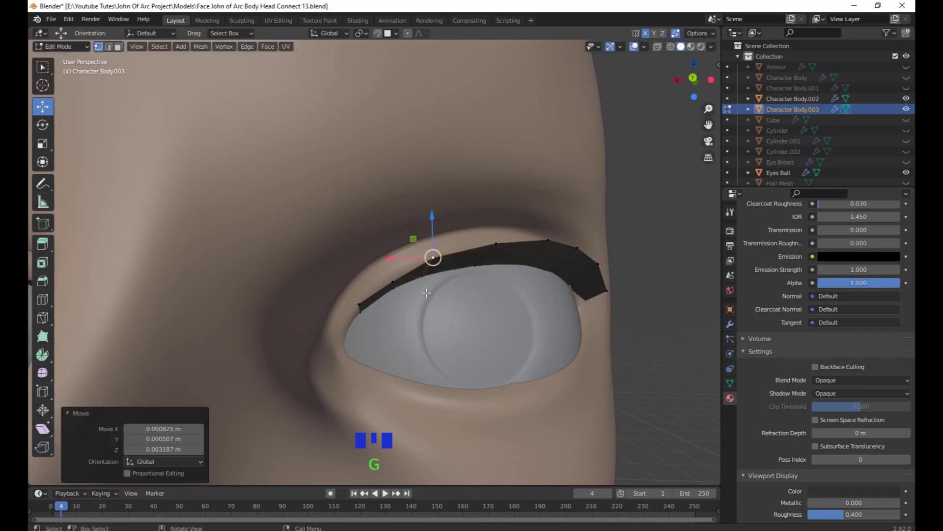
{"action": "key", "text": "g"}
{"action": "left_click", "coordinate": [393, 278]}
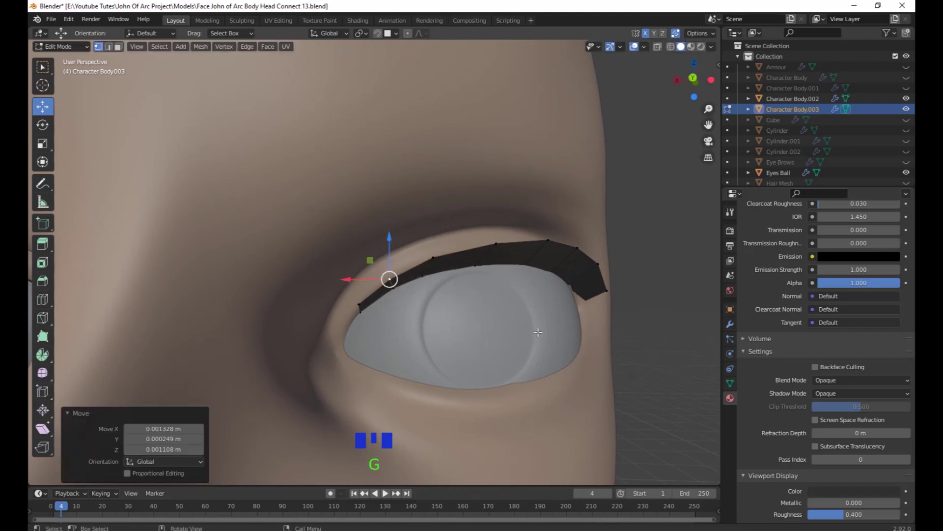
Add one lengthwise loop cut along the lash strip and lower it about 0.0023 m in Z.
{"action": "middle_click_drag", "start_coordinate": [393, 279], "coordinate": [543, 304]}
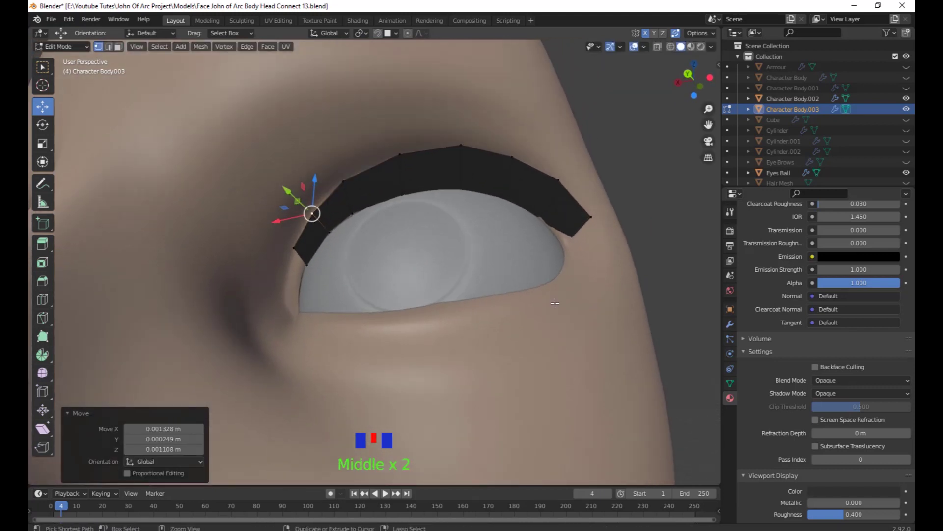
{"action": "key", "text": "ctrl+r"}
{"action": "left_click", "coordinate": [548, 206]}
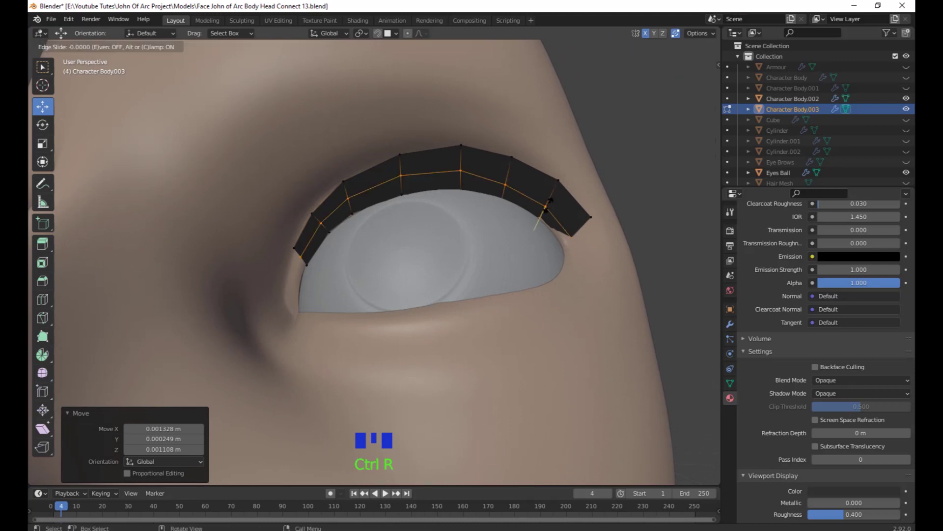
{"action": "left_click", "coordinate": [549, 200]}
{"action": "middle_click_drag", "start_coordinate": [557, 295], "coordinate": [527, 293]}
{"action": "left_click_drag", "start_coordinate": [446, 232], "coordinate": [446, 241]}
{"action": "middle_click_drag", "start_coordinate": [445, 241], "coordinate": [561, 335]}
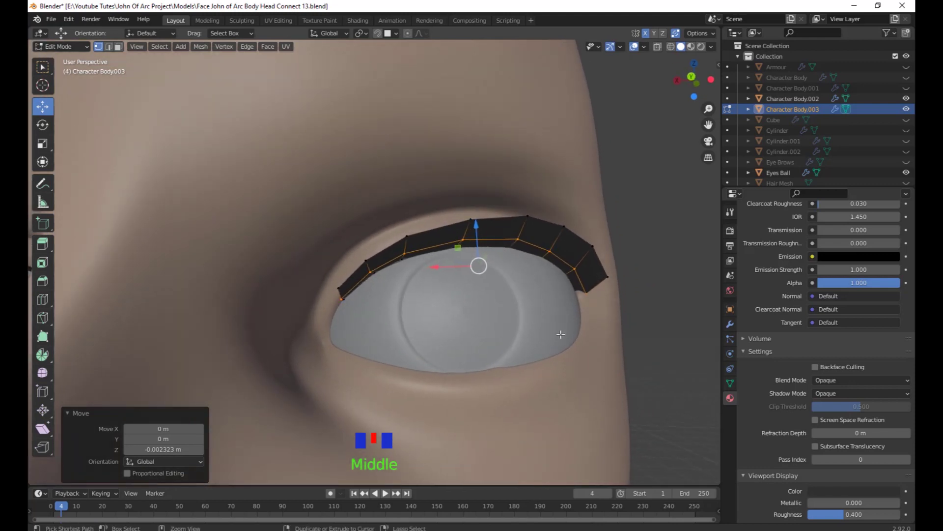
Add a second centred lengthwise loop cut between the first cut and the upper edge, and shift it slightly downward.
{"action": "key", "text": "ctrl+r"}
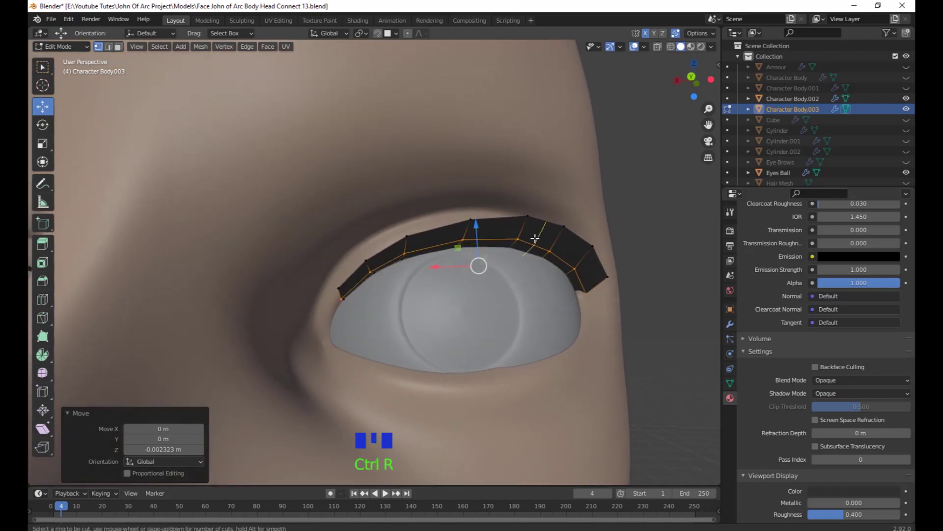
{"action": "left_click", "coordinate": [515, 231]}
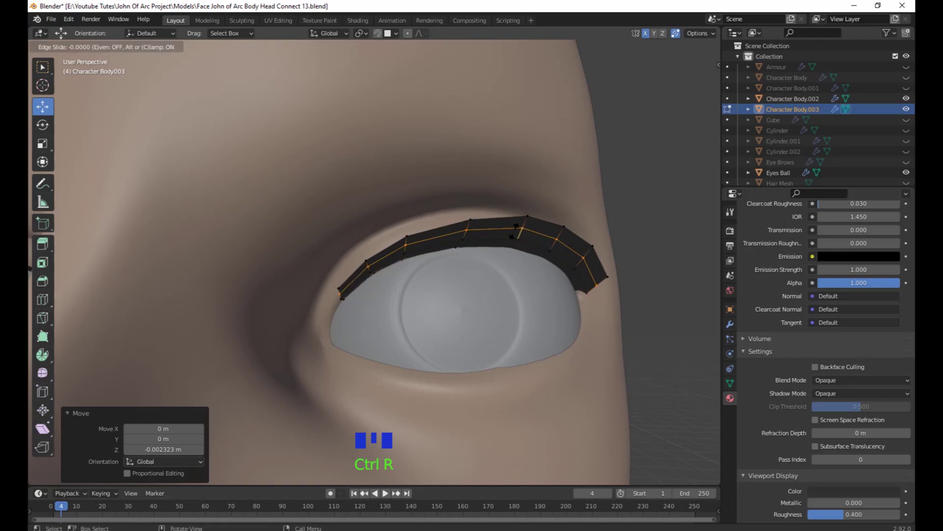
{"action": "right_click", "coordinate": [514, 232]}
{"action": "key", "text": "g"}
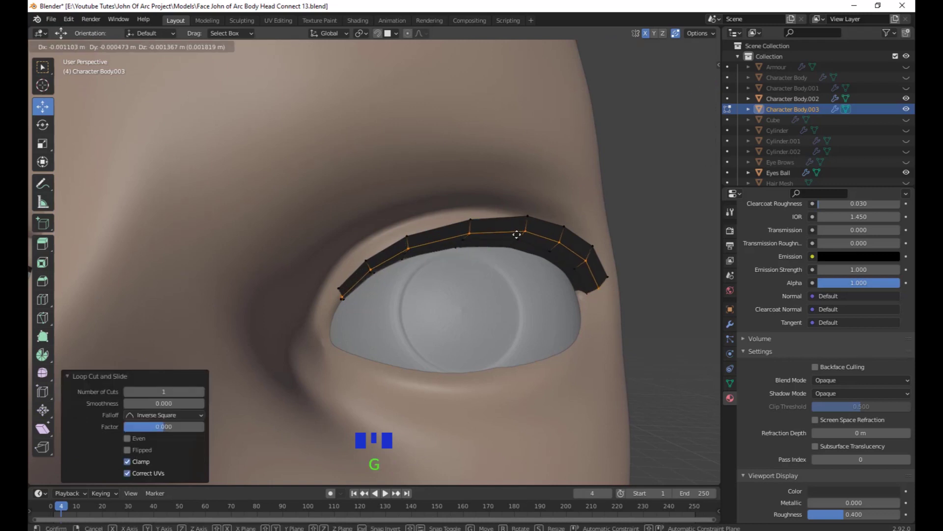
{"action": "left_click", "coordinate": [590, 301]}
Select the strip's outermost edge loop and raise it about 0.0049 m in Z to curl the lashes upward.
{"action": "middle_click_drag", "start_coordinate": [590, 300], "coordinate": [518, 320]}
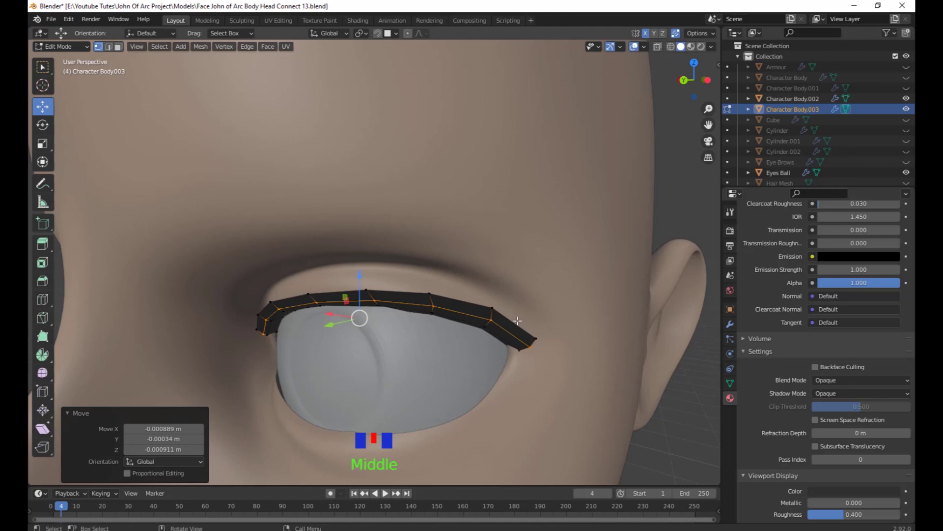
{"action": "left_click", "coordinate": [351, 309], "text": "alt"}
{"action": "middle_click_drag", "start_coordinate": [351, 308], "coordinate": [476, 321]}
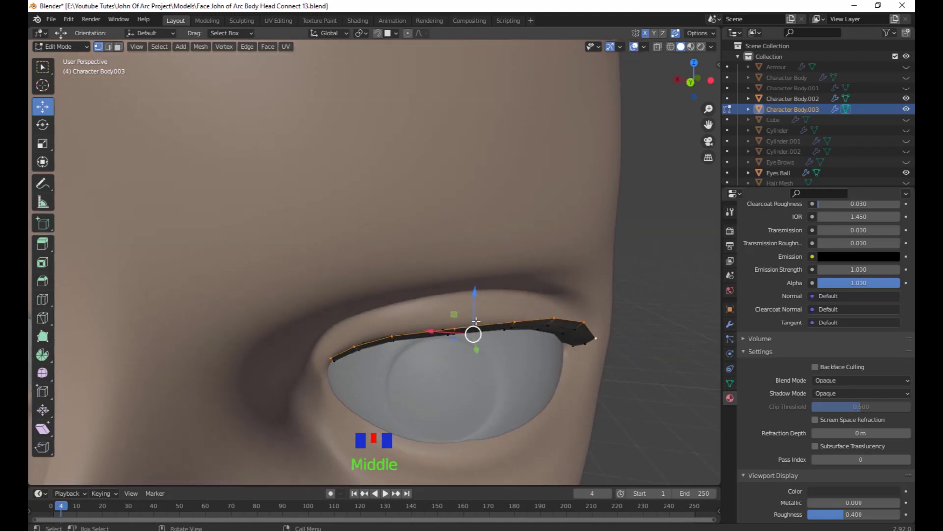
{"action": "left_click_drag", "start_coordinate": [476, 304], "coordinate": [477, 294]}
{"action": "left_click", "coordinate": [477, 293]}
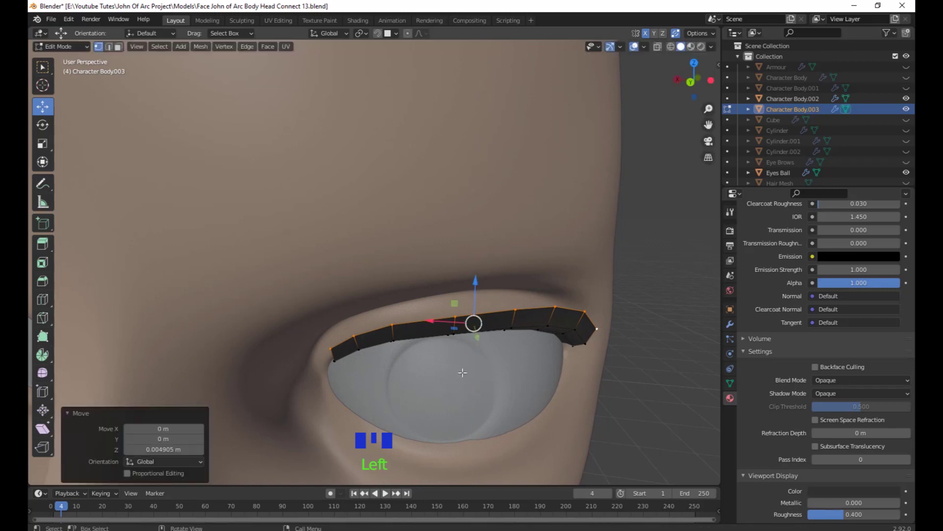
Reshape the strip's outer end by straightening its end edge and pulling the tip and neighbouring upper-edge vertex outward into a flare.
{"action": "middle_click_drag", "start_coordinate": [477, 293], "coordinate": [496, 289]}
{"action": "scroll", "coordinate": [496, 289], "scroll_direction": "up", "scroll_amount": 2}
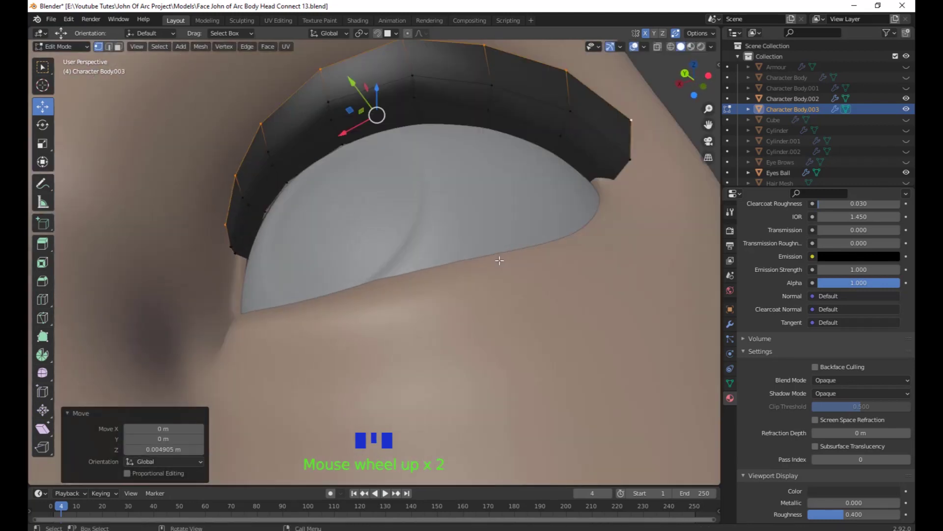
{"action": "left_click", "coordinate": [618, 180]}
{"action": "left_click_drag", "start_coordinate": [617, 180], "coordinate": [621, 161]}
{"action": "left_click", "coordinate": [632, 161]}
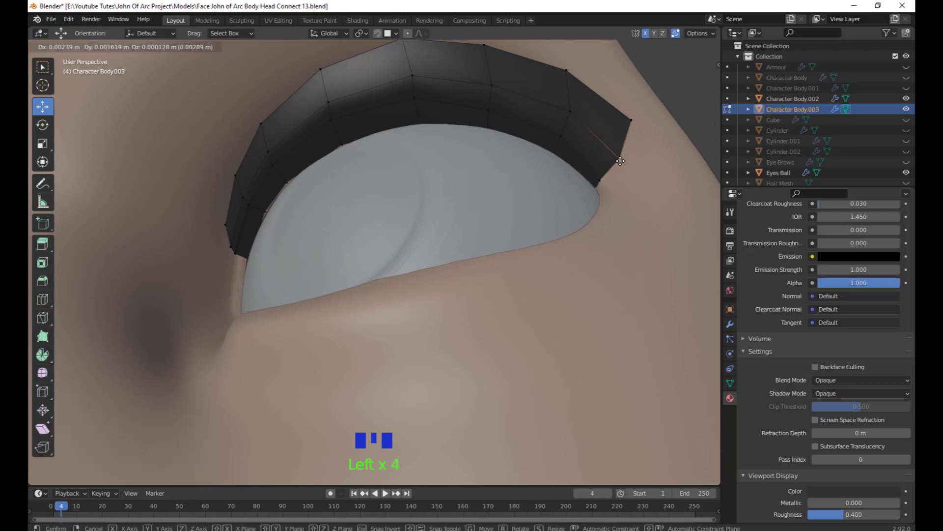
{"action": "left_click", "coordinate": [633, 119]}
{"action": "left_click_drag", "start_coordinate": [632, 120], "coordinate": [661, 120]}
{"action": "left_click", "coordinate": [566, 70]}
{"action": "left_click_drag", "start_coordinate": [567, 70], "coordinate": [596, 77]}
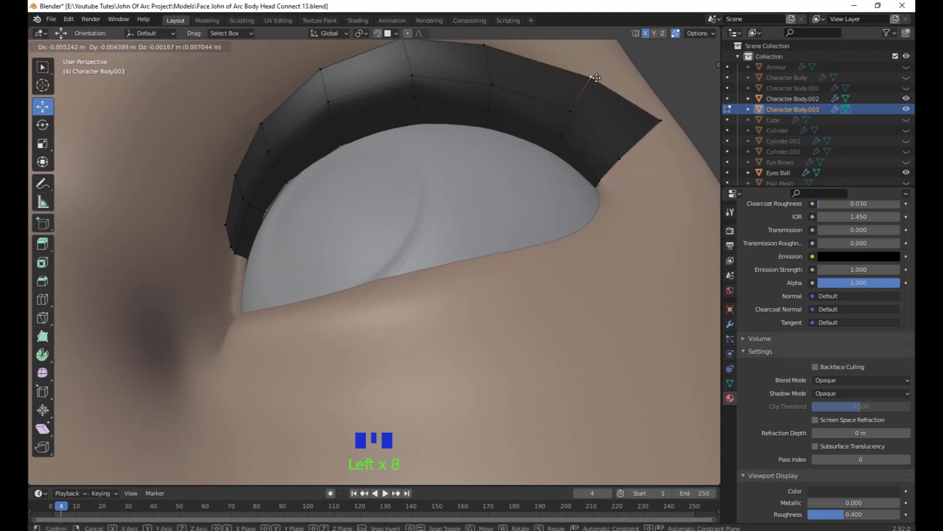
Reposition the end vertices and neighbouring upper-edge vertex at the strip's inner corner to smooth its inner end.
{"action": "scroll", "coordinate": [537, 248], "scroll_direction": "down", "scroll_amount": 3}
{"action": "middle_click_drag", "start_coordinate": [537, 249], "coordinate": [494, 387]}
{"action": "scroll", "coordinate": [505, 362], "scroll_direction": "down", "scroll_amount": 3}
{"action": "scroll", "coordinate": [430, 235], "scroll_direction": "up", "scroll_amount": 2}
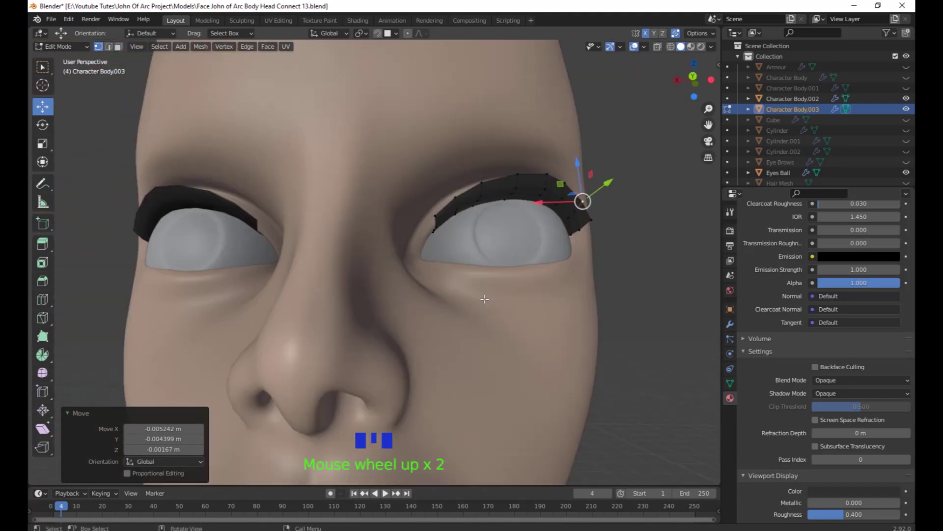
{"action": "middle_click_drag", "start_coordinate": [430, 235], "coordinate": [321, 293], "text": "shift"}
{"action": "scroll", "coordinate": [394, 315], "scroll_direction": "up", "scroll_amount": 2}
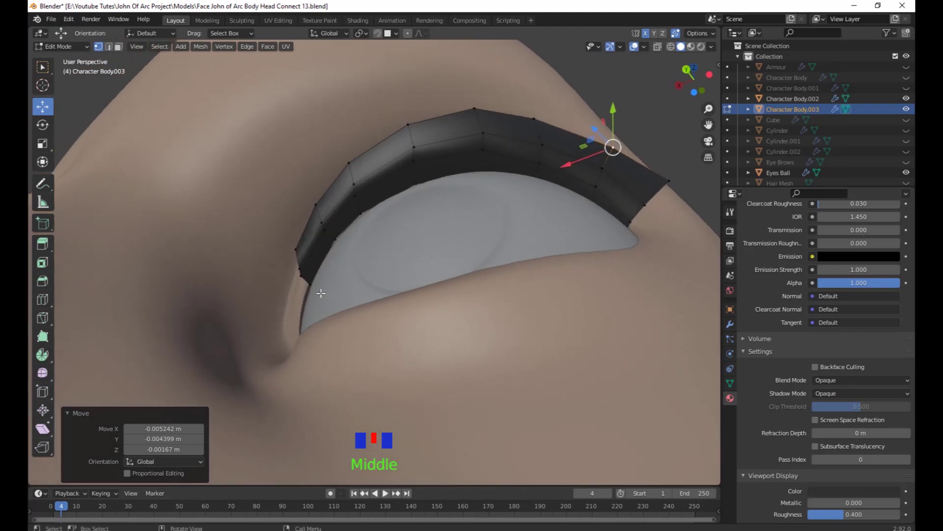
{"action": "left_click", "coordinate": [303, 276]}
{"action": "left_click_drag", "start_coordinate": [303, 277], "coordinate": [299, 245]}
{"action": "left_click", "coordinate": [301, 269]}
{"action": "left_click", "coordinate": [299, 247]}
{"action": "left_click", "coordinate": [316, 206]}
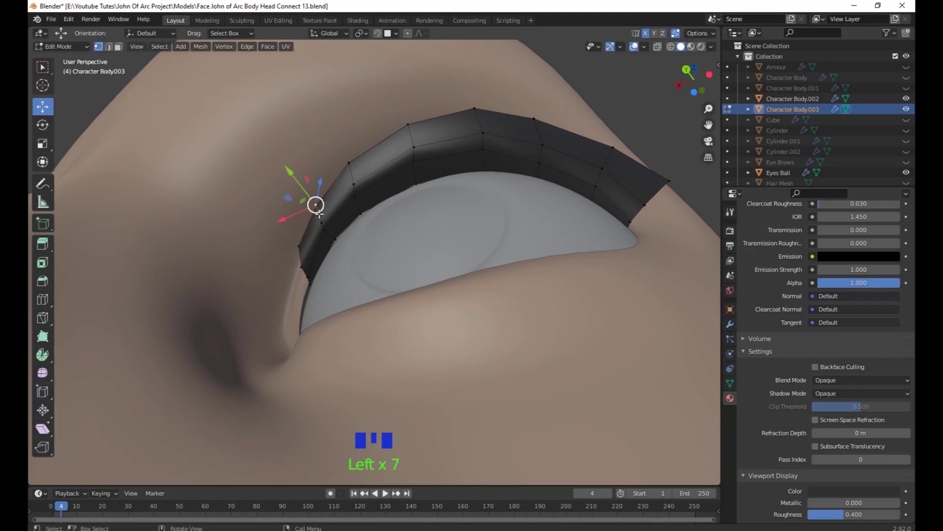
{"action": "left_click_drag", "start_coordinate": [317, 206], "coordinate": [318, 208]}
Examine the reshaped lash strip around the eye from several angles.
{"action": "scroll", "coordinate": [325, 214], "scroll_direction": "down", "scroll_amount": 4}
{"action": "middle_click_drag", "start_coordinate": [330, 216], "coordinate": [511, 285]}
{"action": "scroll", "coordinate": [511, 285], "scroll_direction": "down", "scroll_amount": 3}
{"action": "middle_click_drag", "start_coordinate": [513, 283], "coordinate": [435, 273], "text": "shift"}
{"action": "scroll", "coordinate": [440, 340], "scroll_direction": "up", "scroll_amount": 4}
{"action": "middle_click_drag", "start_coordinate": [499, 266], "coordinate": [438, 297], "text": "shift"}
{"action": "left_click", "coordinate": [450, 317]}
{"action": "middle_click_drag", "start_coordinate": [525, 353], "coordinate": [562, 361]}
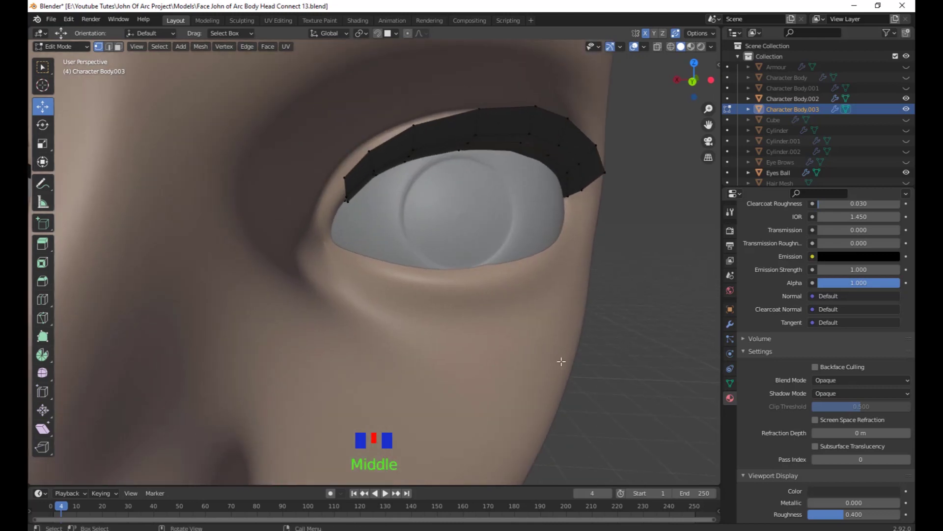
Finish editing the lashes, select the head mesh and set its Subdivision viewport level to 0.
{"action": "key", "text": "Tab"}
{"action": "left_click", "coordinate": [588, 375]}
{"action": "scroll", "coordinate": [622, 383], "scroll_direction": "down", "scroll_amount": 3}
{"action": "mouse_move", "coordinate": [622, 383]}
{"action": "middle_mouse_down"}
{"action": "mouse_move", "coordinate": [585, 378]}
{"action": "mouse_move", "coordinate": [562, 409]}
{"action": "mouse_move", "coordinate": [596, 379]}
{"action": "mouse_move", "coordinate": [609, 393]}
{"action": "middle_mouse_up"}
{"action": "scroll", "coordinate": [585, 378], "scroll_direction": "up", "scroll_amount": 3}
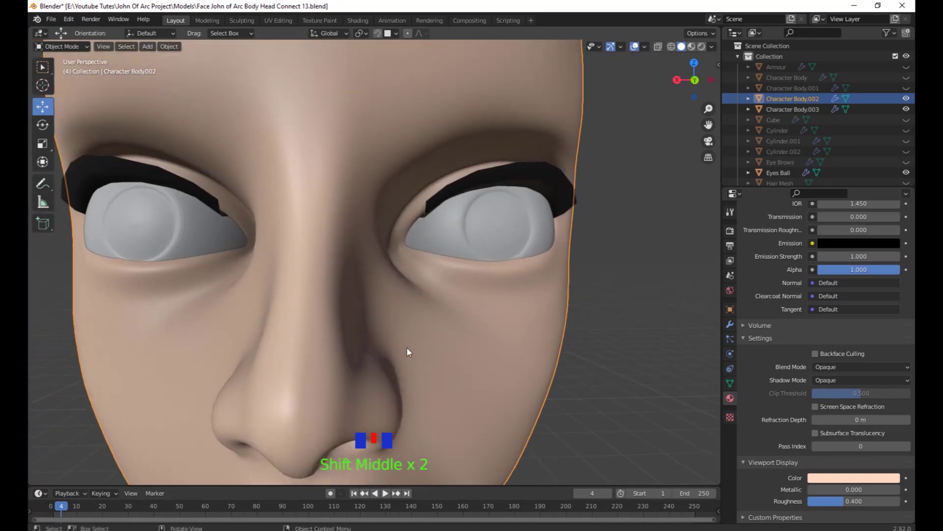
{"action": "scroll", "coordinate": [576, 358], "scroll_direction": "down", "scroll_amount": 3}
{"action": "middle_click_drag", "start_coordinate": [576, 358], "coordinate": [577, 355]}
{"action": "middle_click", "coordinate": [579, 357]}
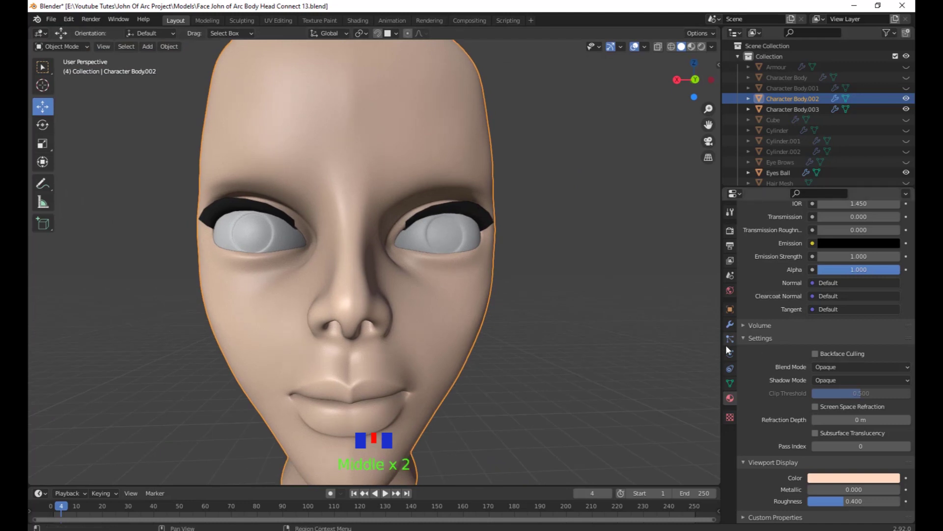
{"action": "middle_click_drag", "start_coordinate": [440, 296], "coordinate": [470, 308]}
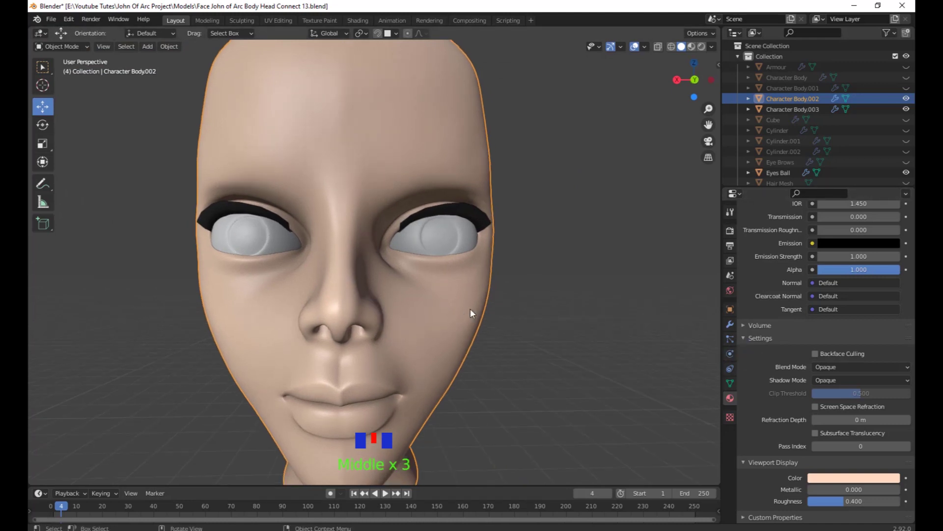
{"action": "left_click", "coordinate": [730, 323]}
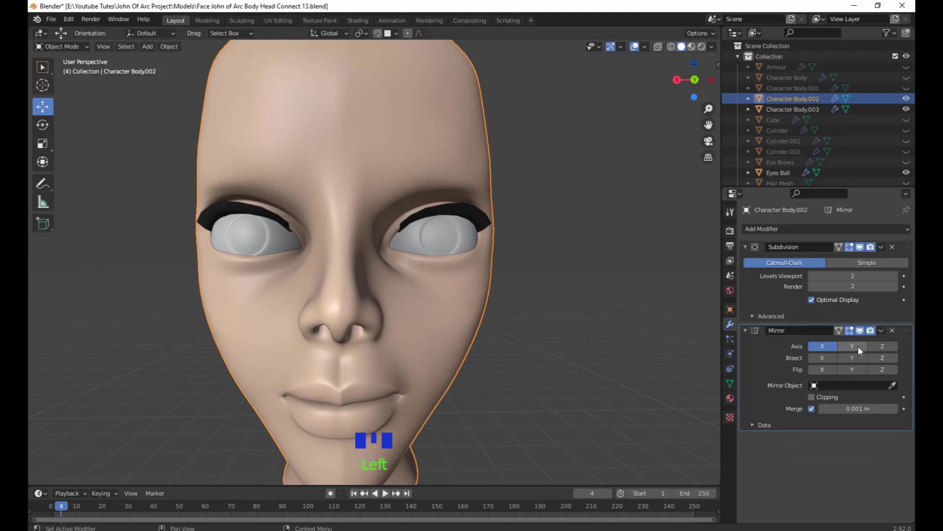
{"action": "left_click", "coordinate": [812, 275]}
{"action": "left_click", "coordinate": [812, 276]}
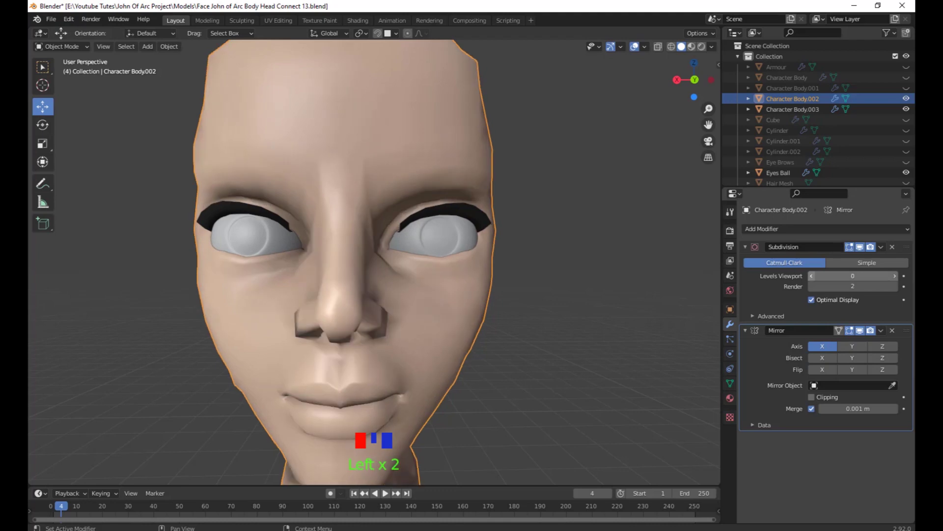
In the head mesh, move the eyelid vertices at the outer corner of the eye closer around the eyeball.
{"action": "middle_click_drag", "start_coordinate": [579, 345], "coordinate": [596, 393]}
{"action": "key", "text": "Tab"}
{"action": "scroll", "coordinate": [519, 363], "scroll_direction": "up", "scroll_amount": 3}
{"action": "left_click", "coordinate": [446, 285]}
{"action": "left_click", "coordinate": [443, 337], "text": "shift"}
{"action": "left_click", "coordinate": [442, 337], "text": "shift"}
{"action": "key", "text": "g"}
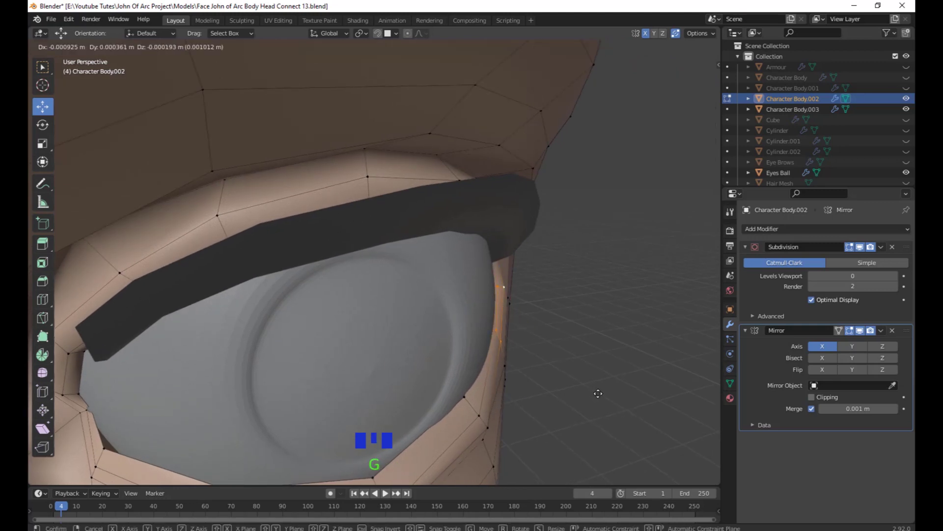
{"action": "left_click", "coordinate": [496, 434]}
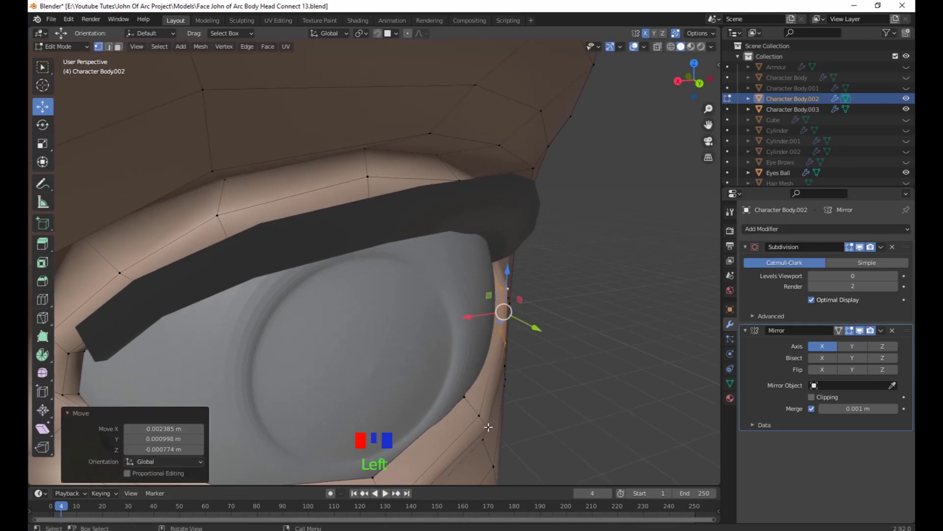
{"action": "middle_click_drag", "start_coordinate": [488, 427], "coordinate": [583, 422]}
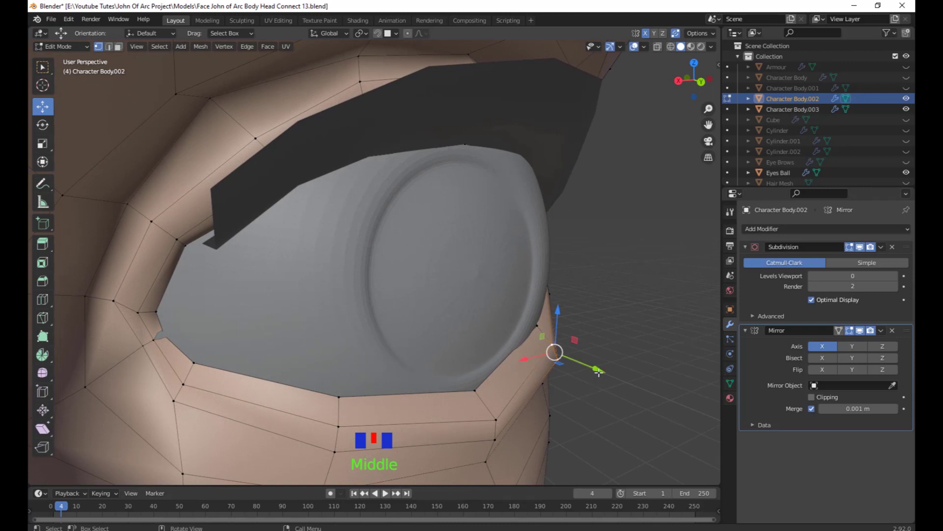
{"action": "left_click_drag", "start_coordinate": [599, 371], "coordinate": [588, 368]}
Push two pairs of lower-lid rim vertices back along Y, moving the outer pair about -0.0024 m.
{"action": "left_click", "coordinate": [497, 417]}
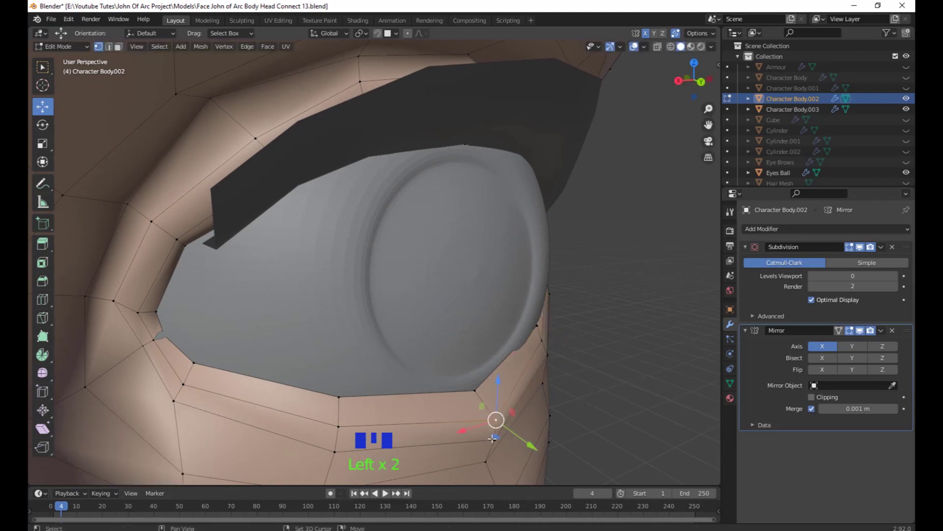
{"action": "left_click", "coordinate": [486, 431], "text": "shift"}
{"action": "left_click_drag", "start_coordinate": [526, 450], "coordinate": [514, 441]}
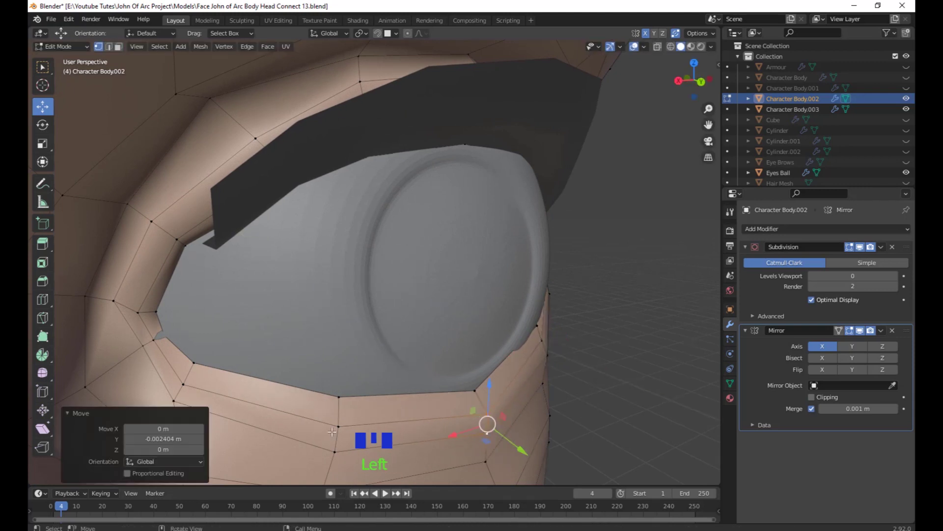
{"action": "left_click", "coordinate": [338, 425]}
{"action": "left_click", "coordinate": [335, 451], "text": "shift"}
{"action": "left_click_drag", "start_coordinate": [348, 459], "coordinate": [347, 455]}
Adjust two more lower-lid vertices towards the outer corner so the lid follows the eyeball's curve.
{"action": "middle_click_drag", "start_coordinate": [347, 456], "coordinate": [519, 415]}
{"action": "left_click", "coordinate": [441, 352]}
{"action": "middle_click_drag", "start_coordinate": [441, 353], "coordinate": [479, 405]}
{"action": "left_click_drag", "start_coordinate": [496, 364], "coordinate": [505, 365]}
{"action": "left_click", "coordinate": [450, 424]}
{"action": "left_click_drag", "start_coordinate": [468, 446], "coordinate": [450, 427]}
{"action": "middle_click_drag", "start_coordinate": [450, 428], "coordinate": [565, 339]}
{"action": "middle_click_drag", "start_coordinate": [565, 339], "coordinate": [528, 364]}
{"action": "middle_click_drag", "start_coordinate": [528, 363], "coordinate": [565, 392], "text": "shift"}
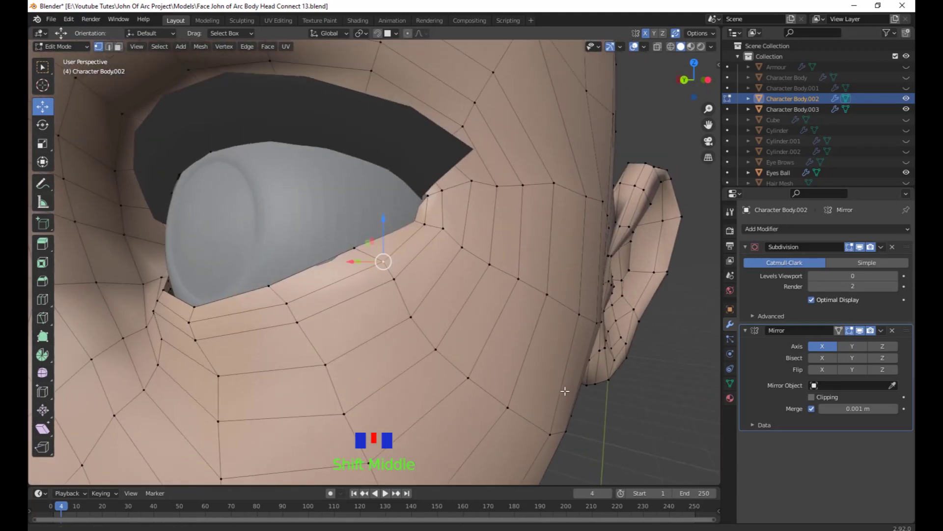
Shift two lower-lid vertices just below the rim between the lid's middle and outer corner to follow the eyeball.
{"action": "key", "text": "g"}
{"action": "left_click", "coordinate": [540, 389]}
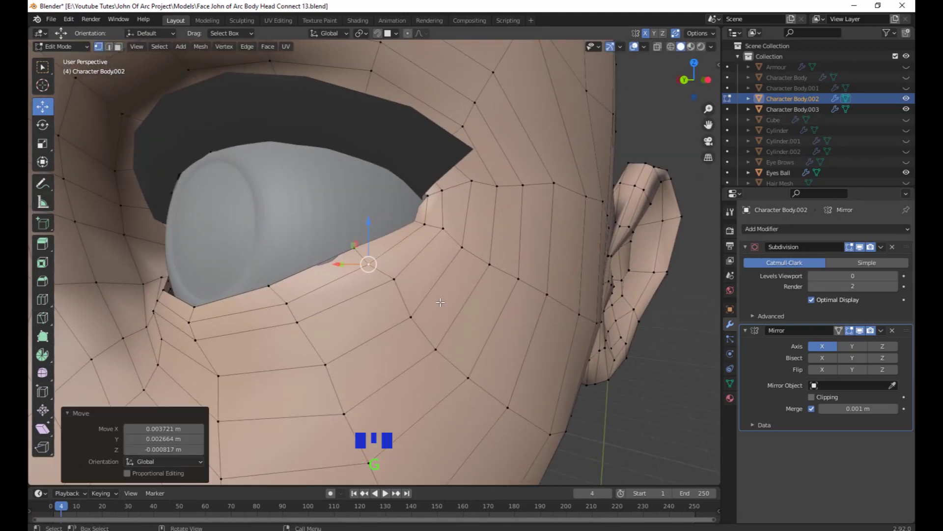
{"action": "key", "text": "g"}
{"action": "left_click", "coordinate": [385, 289]}
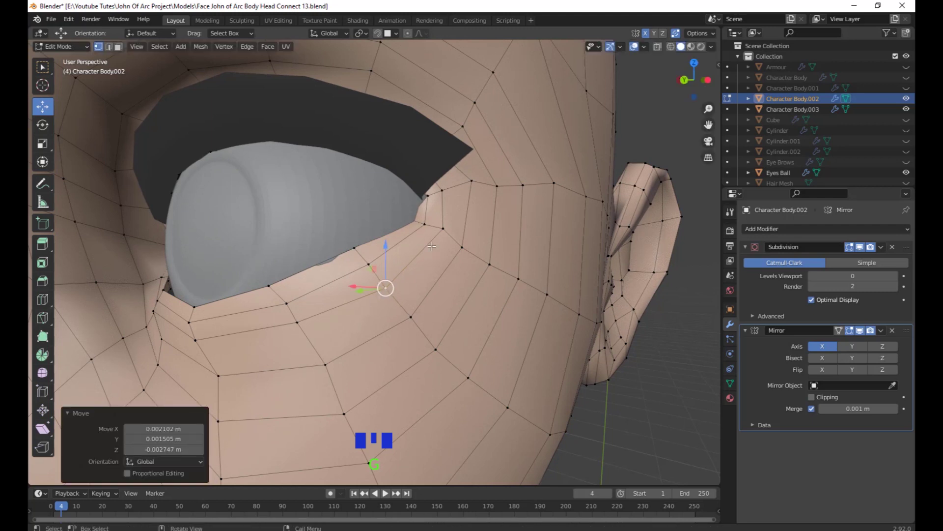
Nudge three vertices in the second edge loop around the outer eye corner to even out the loop spacing.
{"action": "left_click", "coordinate": [442, 228]}
{"action": "key", "text": "g"}
{"action": "left_click", "coordinate": [442, 234]}
{"action": "left_click", "coordinate": [471, 181]}
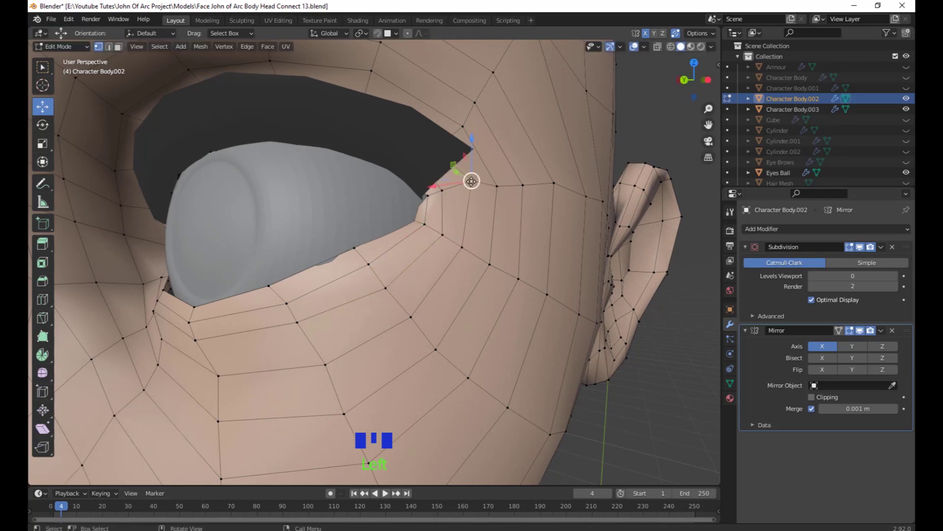
{"action": "key", "text": "g"}
{"action": "left_click", "coordinate": [472, 186]}
{"action": "key", "text": "g"}
{"action": "left_click", "coordinate": [443, 192]}
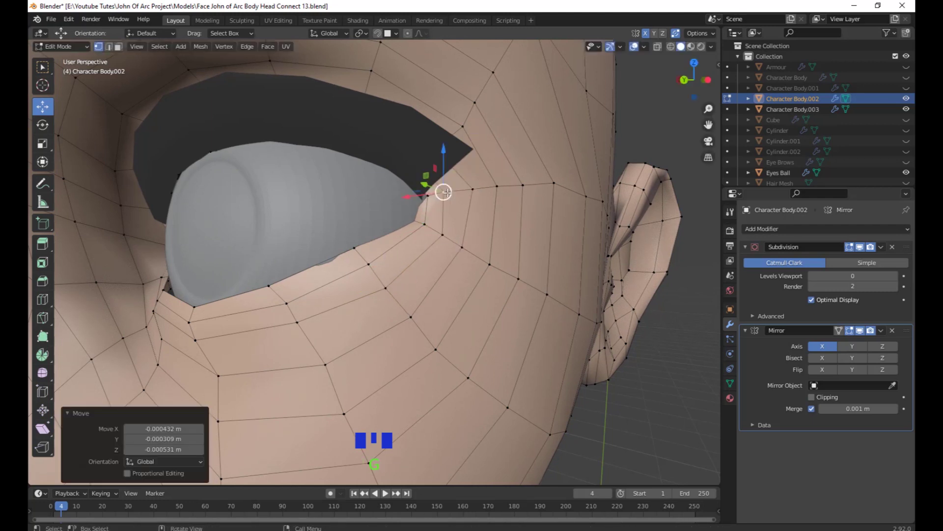
Move the lower-lid rim vertex by the outer corner and its neighbour below closer to the eyeball.
{"action": "middle_click_drag", "start_coordinate": [493, 258], "coordinate": [469, 279]}
{"action": "left_click", "coordinate": [524, 256]}
{"action": "key", "text": "g"}
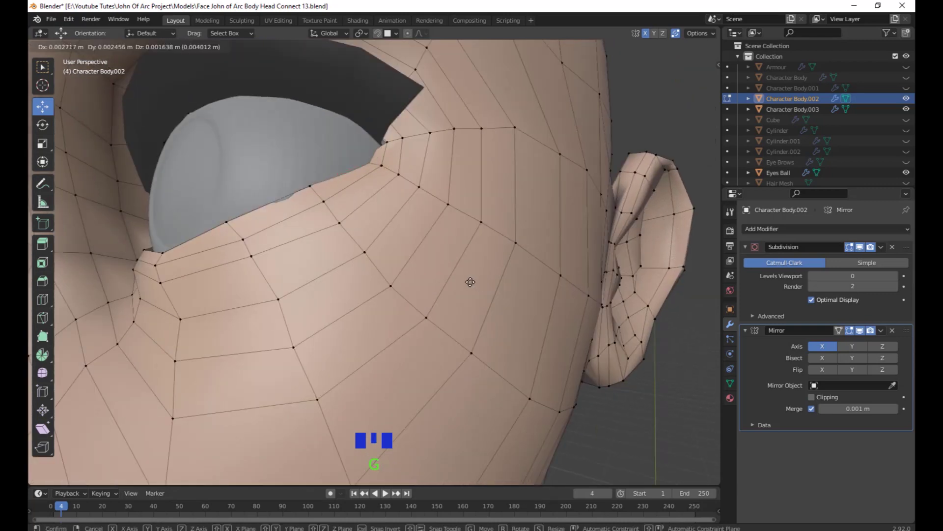
{"action": "left_click", "coordinate": [466, 278]}
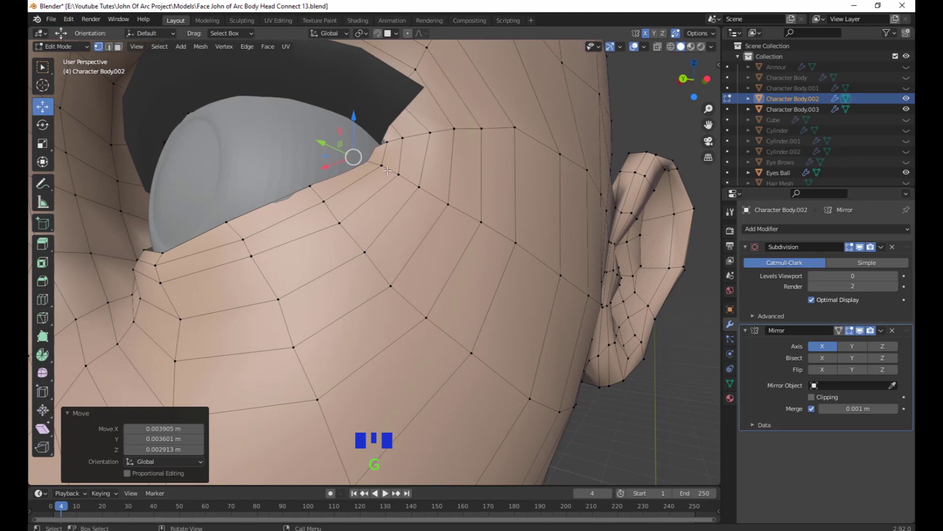
{"action": "key", "text": "g"}
{"action": "left_click", "coordinate": [356, 201]}
Adjust three vertices in the loops beneath the lower lid, from the outer corner towards the middle, to smooth the mesh flow.
{"action": "left_click", "coordinate": [404, 181]}
{"action": "key", "text": "g"}
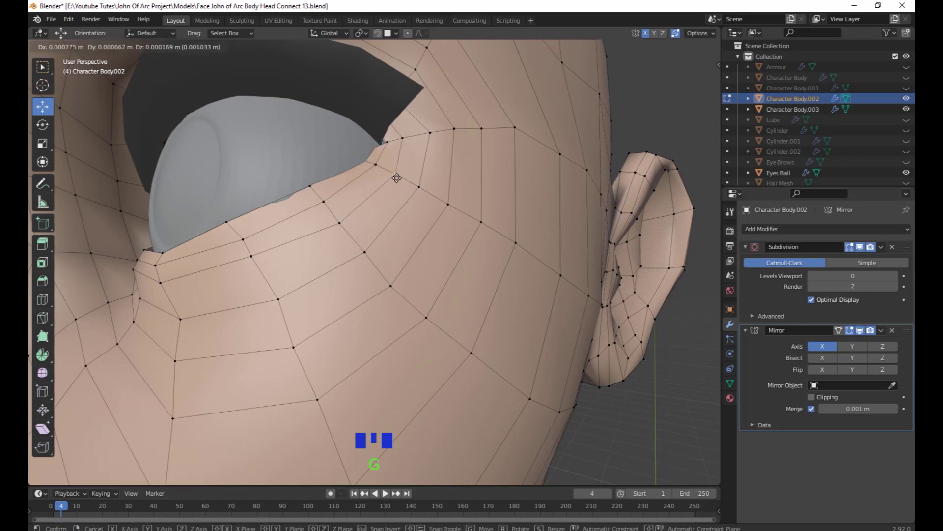
{"action": "left_click", "coordinate": [397, 180]}
{"action": "left_click", "coordinate": [422, 190]}
{"action": "key", "text": "g"}
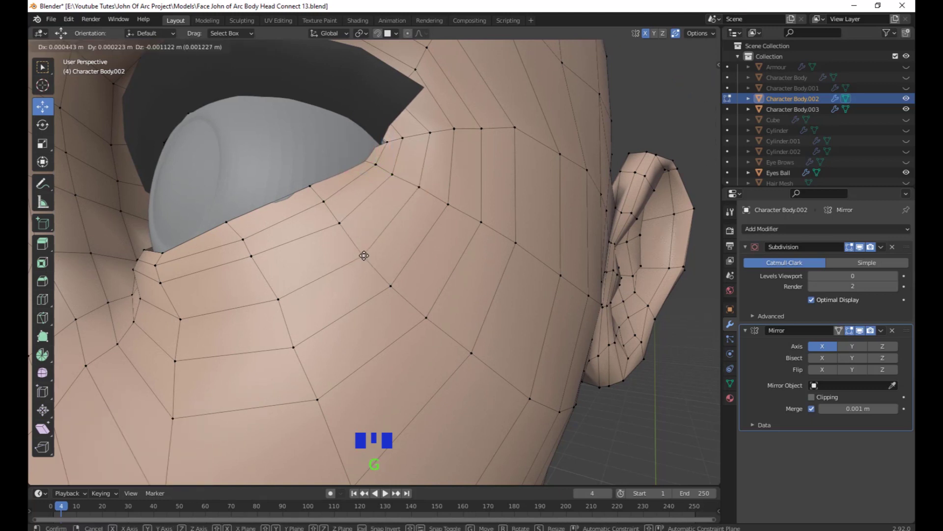
{"action": "left_click", "coordinate": [363, 254]}
{"action": "left_click", "coordinate": [272, 298]}
{"action": "key", "text": "g"}
{"action": "left_click", "coordinate": [267, 298]}
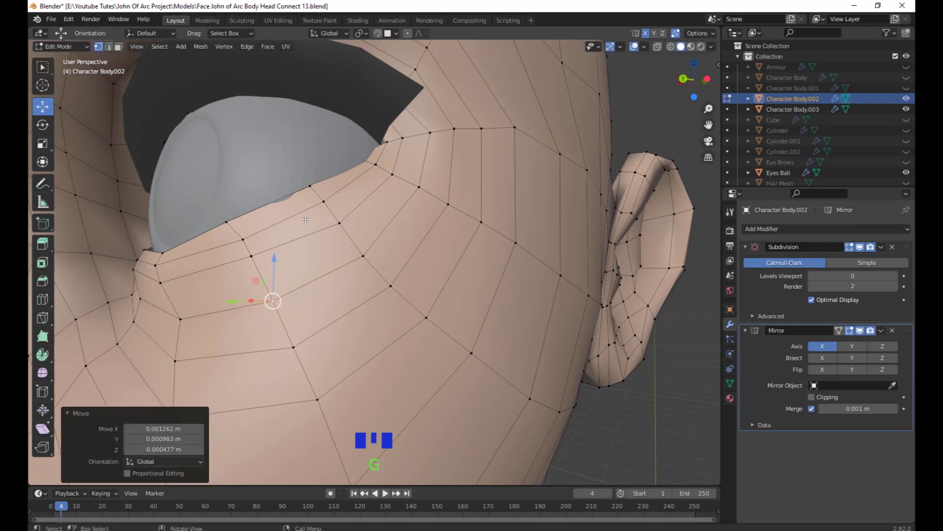
Move the lower-lid rim vertices between the middle and the inner corner so the lid edge hugs the eyeball.
{"action": "key", "text": "g"}
{"action": "left_click", "coordinate": [235, 230]}
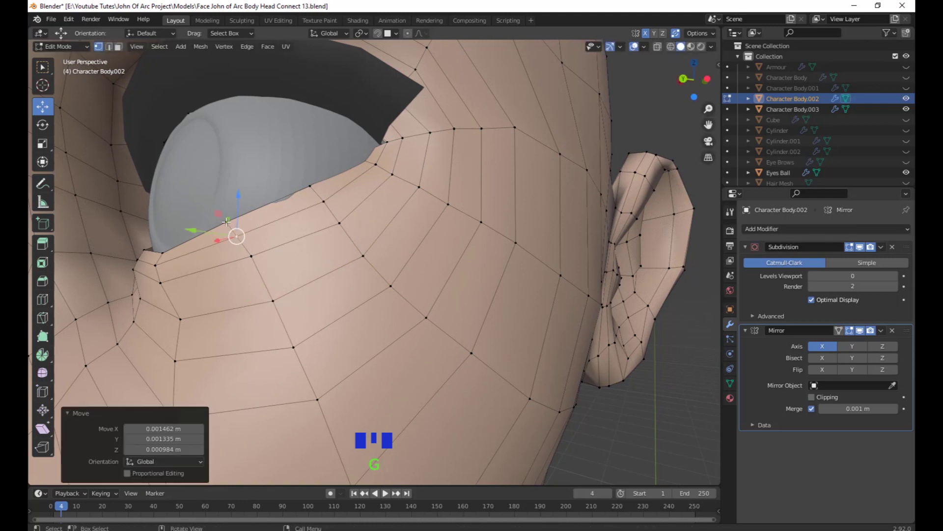
{"action": "key", "text": "g"}
{"action": "left_click", "coordinate": [256, 219]}
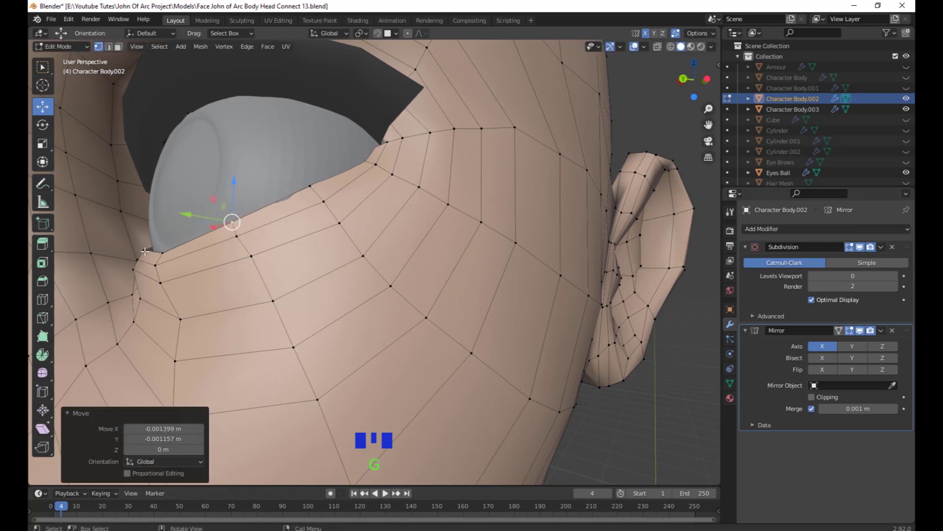
{"action": "middle_click_drag", "start_coordinate": [145, 251], "coordinate": [383, 403]}
{"action": "key", "text": "g"}
{"action": "left_click", "coordinate": [222, 429]}
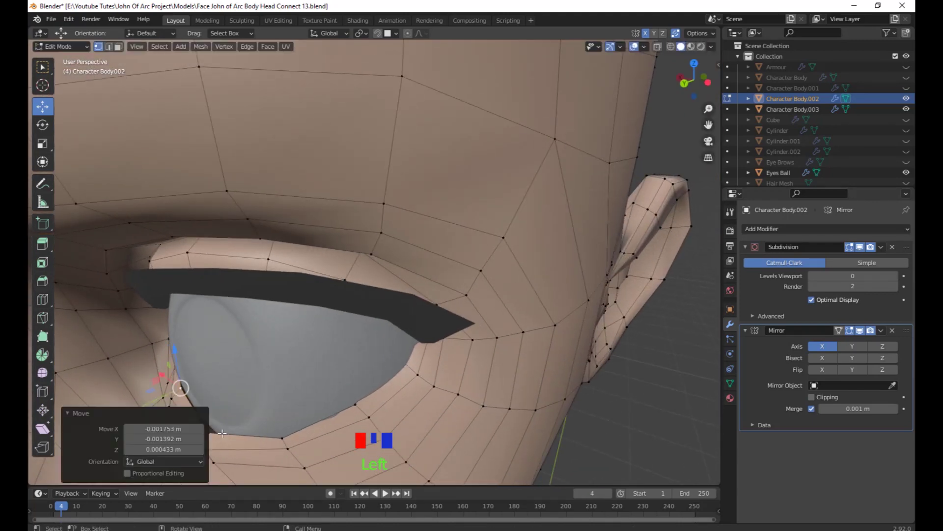
{"action": "key", "text": "g"}
{"action": "left_click", "coordinate": [225, 429]}
{"action": "key", "text": "g"}
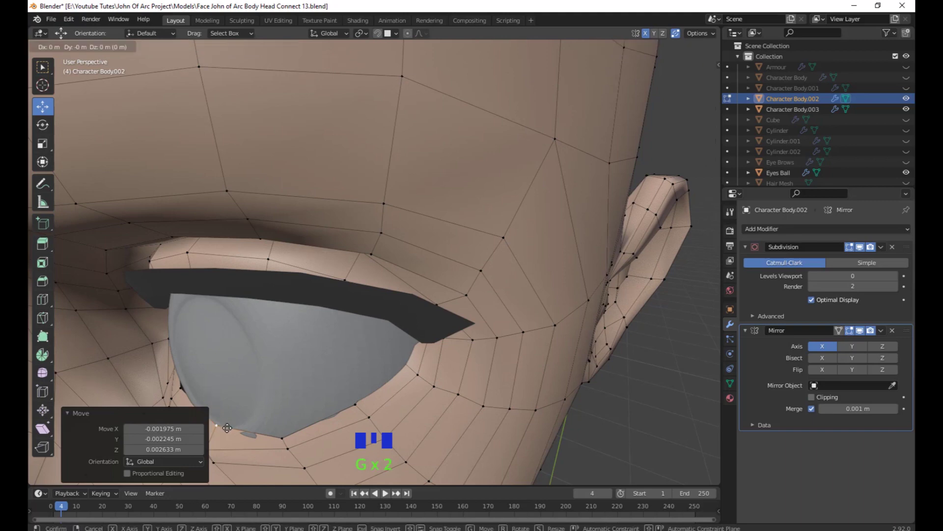
{"action": "left_click", "coordinate": [224, 428]}
Hide the Eyes Ball object and move the lid rim vertex at the outer eye corner outward by about -0.0043 m in X.
{"action": "scroll", "coordinate": [314, 430], "scroll_direction": "down", "scroll_amount": 2}
{"action": "middle_click_drag", "start_coordinate": [410, 415], "coordinate": [457, 412]}
{"action": "mouse_move", "coordinate": [457, 411]}
{"action": "middle_mouse_down", "text": "shift"}
{"action": "mouse_move", "coordinate": [510, 380]}
{"action": "mouse_move", "coordinate": [443, 412]}
{"action": "middle_mouse_up", "text": "shift"}
{"action": "scroll", "coordinate": [510, 380], "scroll_direction": "up", "scroll_amount": 1}
{"action": "middle_click_drag", "start_coordinate": [442, 412], "coordinate": [535, 369], "text": "shift"}
{"action": "scroll", "coordinate": [511, 388], "scroll_direction": "up", "scroll_amount": 2}
{"action": "middle_click_drag", "start_coordinate": [536, 369], "coordinate": [614, 314], "text": "shift"}
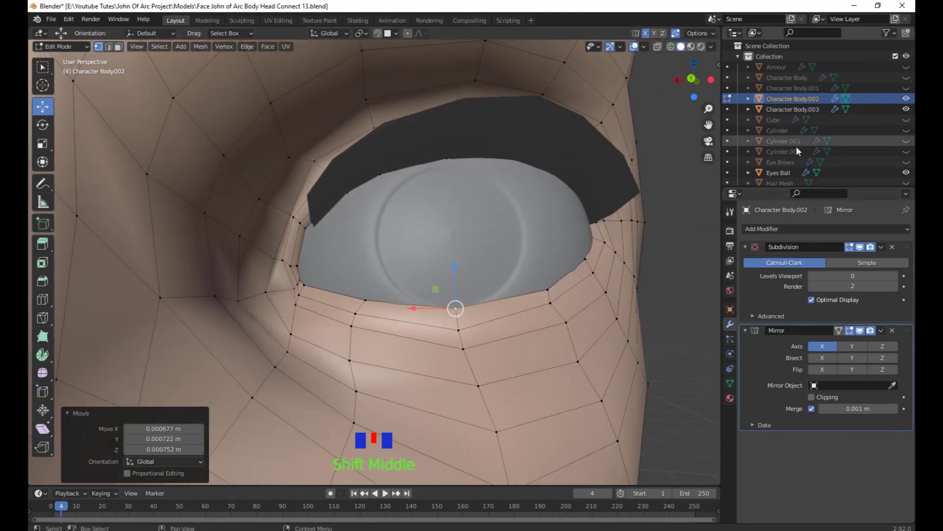
{"action": "left_click", "coordinate": [906, 172]}
{"action": "middle_click_drag", "start_coordinate": [550, 260], "coordinate": [571, 354]}
{"action": "left_click", "coordinate": [538, 302]}
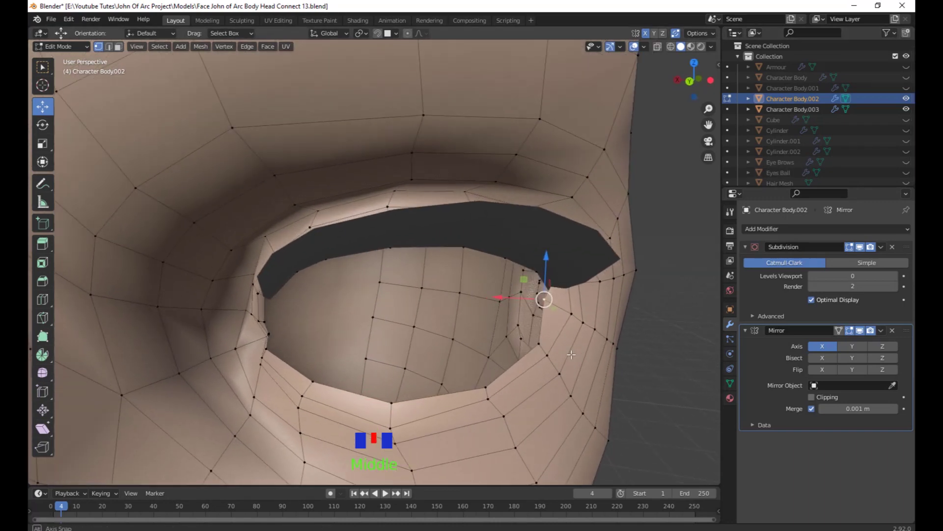
{"action": "key", "text": "g"}
{"action": "left_click", "coordinate": [584, 357]}
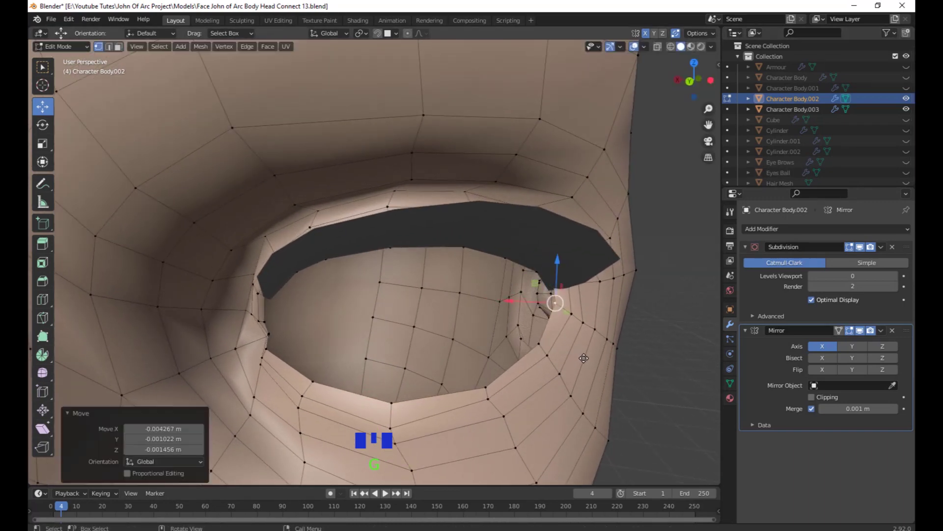
Select the lower-lid rim edges from the outer corner inward and extrude them upward about 0.012 m.
{"action": "key", "text": "2"}
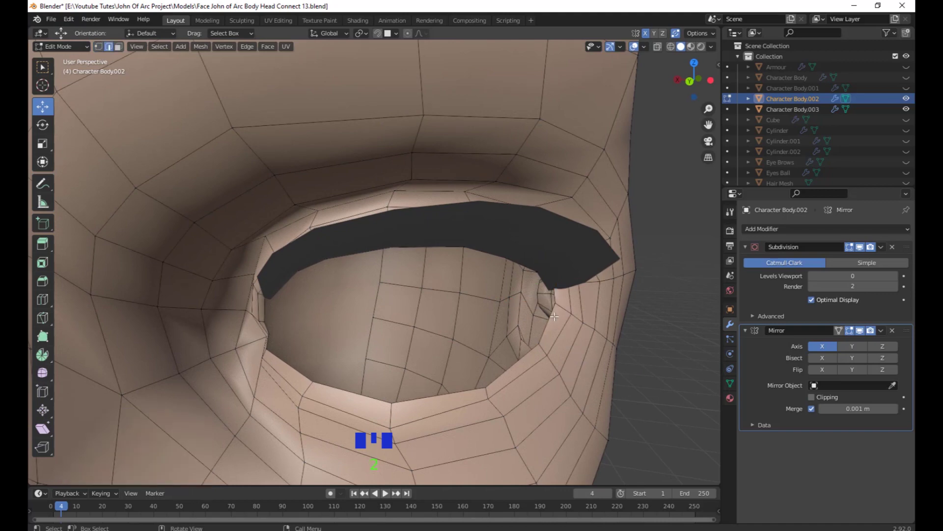
{"action": "middle_click_drag", "start_coordinate": [565, 349], "coordinate": [522, 287]}
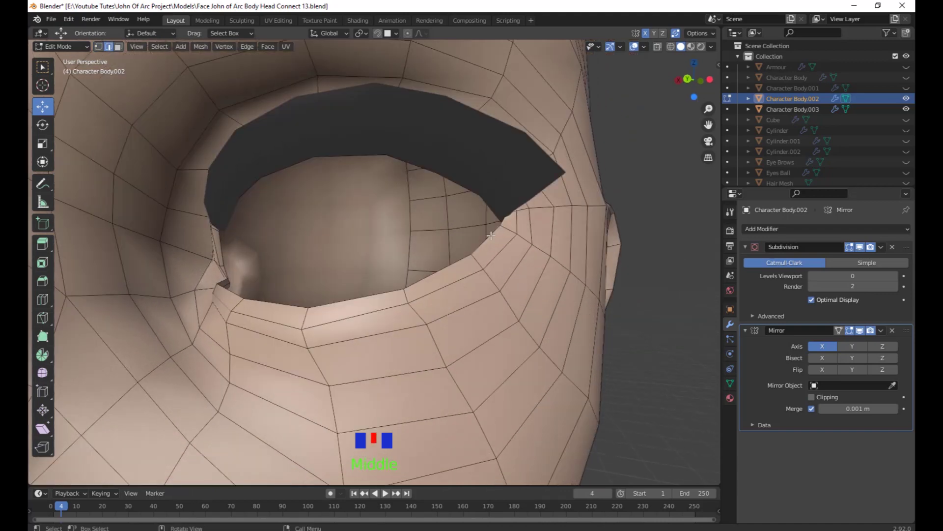
{"action": "left_click", "coordinate": [438, 276], "text": "shift"}
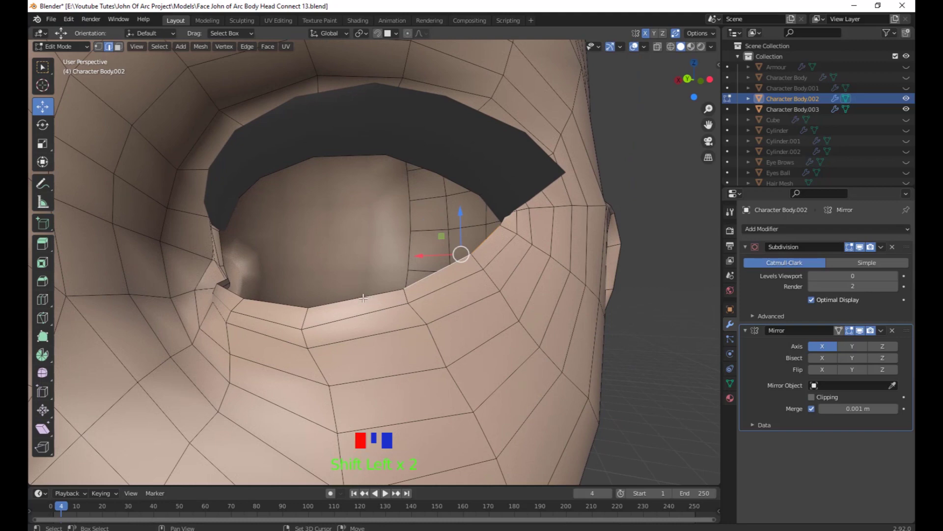
{"action": "left_click", "coordinate": [363, 298], "text": "shift"}
{"action": "left_click", "coordinate": [290, 307], "text": "shift"}
{"action": "middle_click_drag", "start_coordinate": [471, 354], "coordinate": [555, 383]}
{"action": "middle_click_drag", "start_coordinate": [555, 383], "coordinate": [504, 382], "text": "shift"}
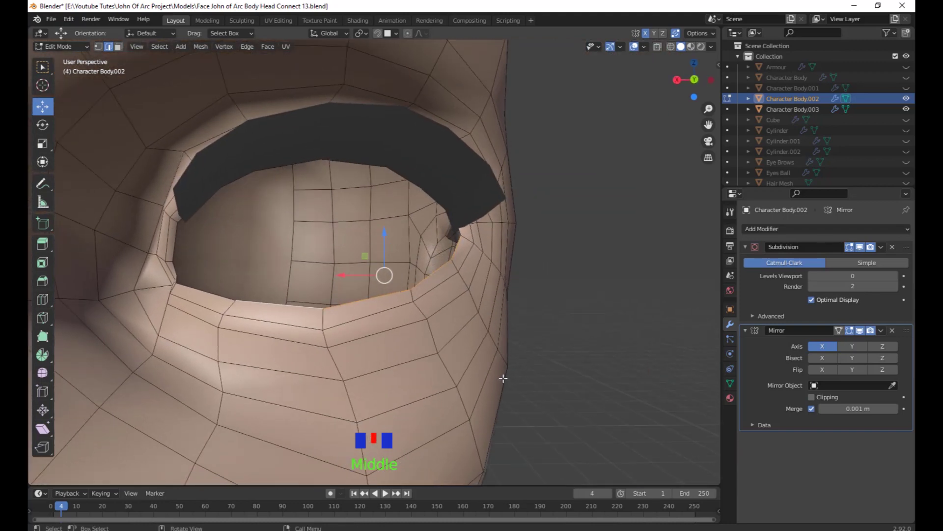
{"action": "key", "text": "e"}
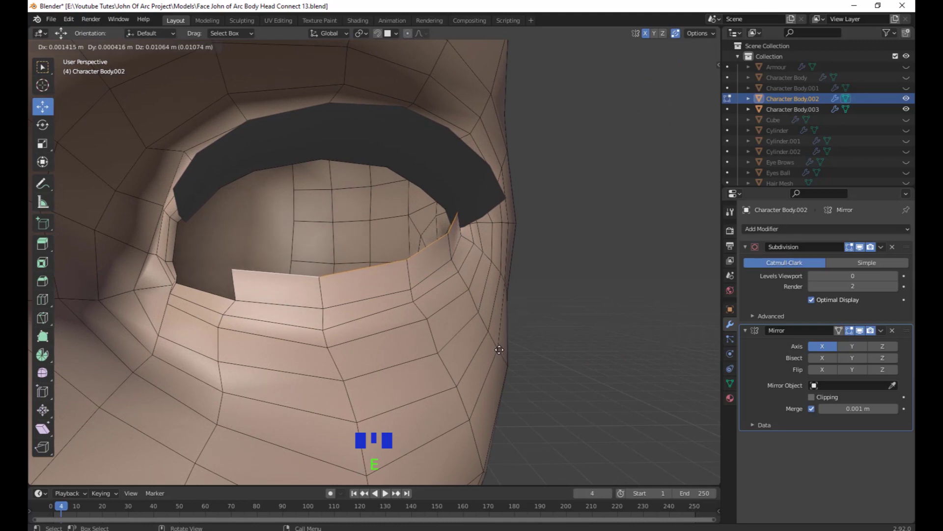
{"action": "left_click", "coordinate": [500, 349]}
Move the extruded edges forward about 0.0144 m along Y, lower them, and shift them outward about -0.0044 m in X.
{"action": "scroll", "coordinate": [499, 349], "scroll_direction": "down", "scroll_amount": 3}
{"action": "middle_click_drag", "start_coordinate": [499, 348], "coordinate": [170, 330]}
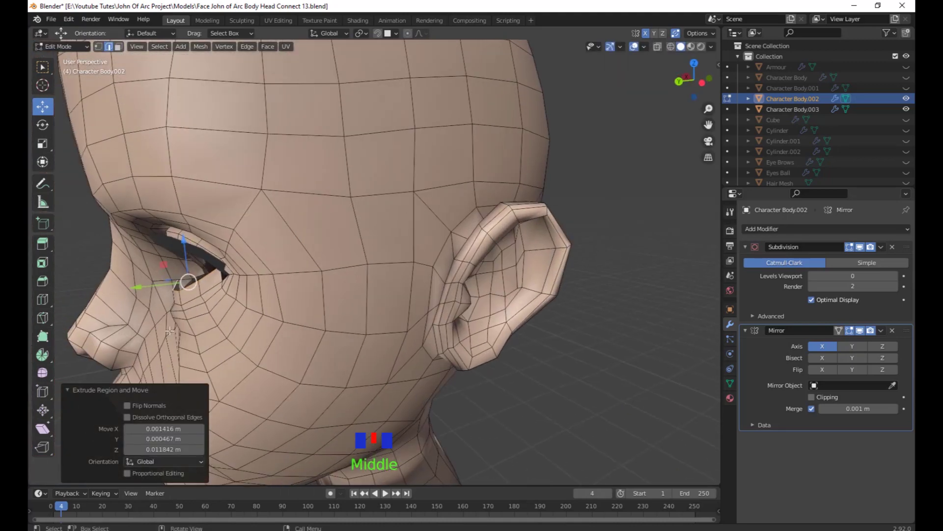
{"action": "left_click_drag", "start_coordinate": [136, 284], "coordinate": [178, 275]}
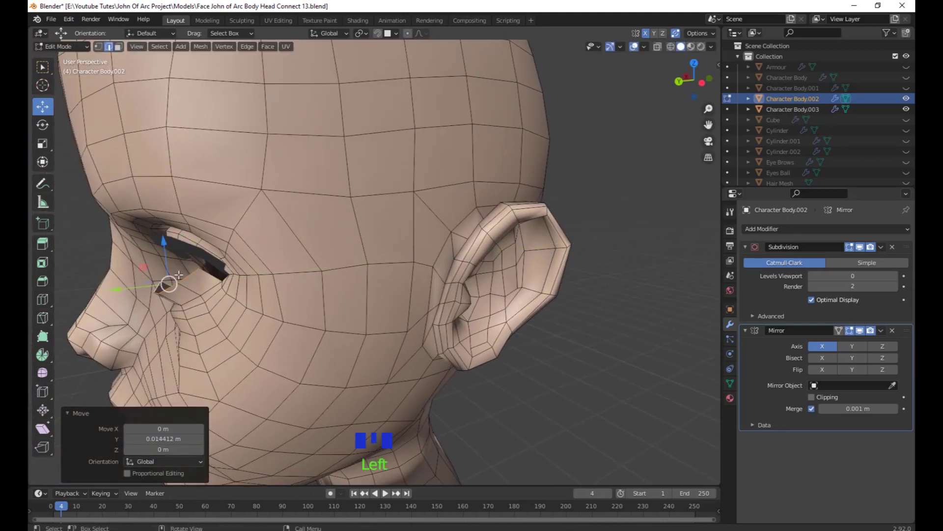
{"action": "left_click_drag", "start_coordinate": [164, 243], "coordinate": [170, 278]}
{"action": "middle_click_drag", "start_coordinate": [189, 315], "coordinate": [346, 373]}
{"action": "middle_click_drag", "start_coordinate": [347, 381], "coordinate": [418, 347]}
{"action": "middle_click_drag", "start_coordinate": [418, 346], "coordinate": [426, 348]}
{"action": "left_click_drag", "start_coordinate": [339, 308], "coordinate": [347, 309]}
{"action": "middle_click_drag", "start_coordinate": [459, 346], "coordinate": [488, 374]}
{"action": "scroll", "coordinate": [488, 374], "scroll_direction": "up", "scroll_amount": 2}
{"action": "middle_click_drag", "start_coordinate": [558, 317], "coordinate": [561, 340], "text": "shift"}
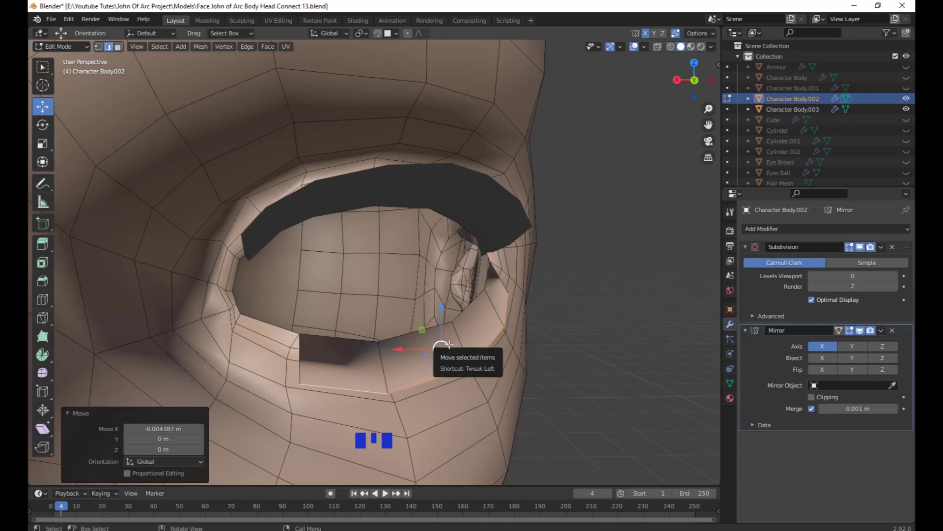
Select the extruded faces along the lower lid and separate the selection into its own object.
{"action": "key", "text": "3"}
{"action": "left_click", "coordinate": [503, 291]}
{"action": "left_click", "coordinate": [478, 332], "text": "shift"}
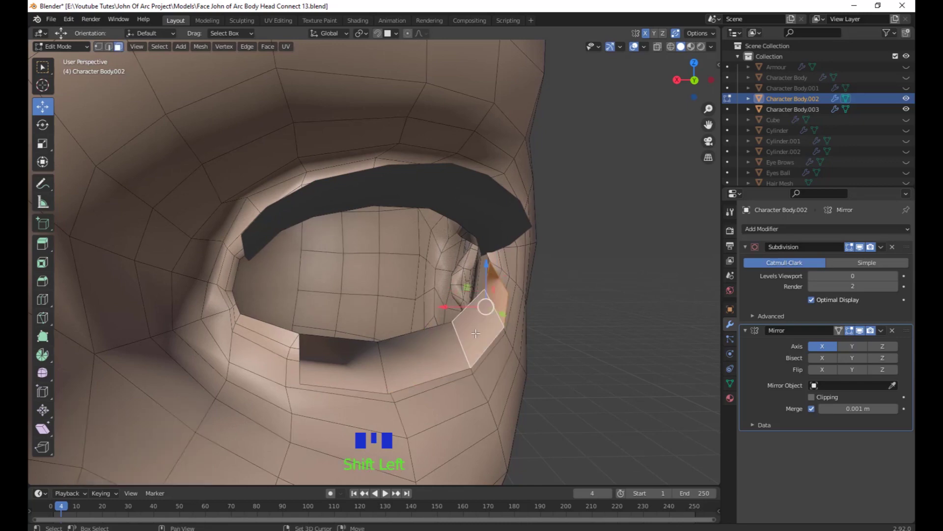
{"action": "left_click", "coordinate": [426, 362], "text": "shift"}
{"action": "left_click", "coordinate": [354, 368], "text": "shift"}
{"action": "middle_click_drag", "start_coordinate": [481, 400], "coordinate": [465, 386]}
{"action": "scroll", "coordinate": [539, 372], "scroll_direction": "down", "scroll_amount": 2}
{"action": "scroll", "coordinate": [542, 383], "scroll_direction": "down", "scroll_amount": 2}
{"action": "scroll", "coordinate": [540, 383], "scroll_direction": "up", "scroll_amount": 2}
{"action": "middle_click_drag", "start_coordinate": [517, 384], "coordinate": [553, 373]}
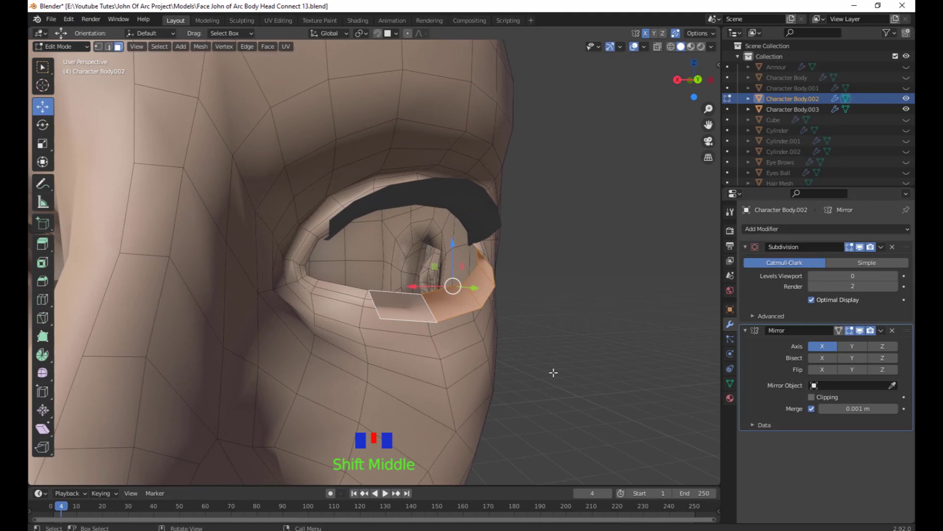
{"action": "right_click", "coordinate": [553, 373]}
{"action": "mouse_move", "coordinate": [552, 371]}
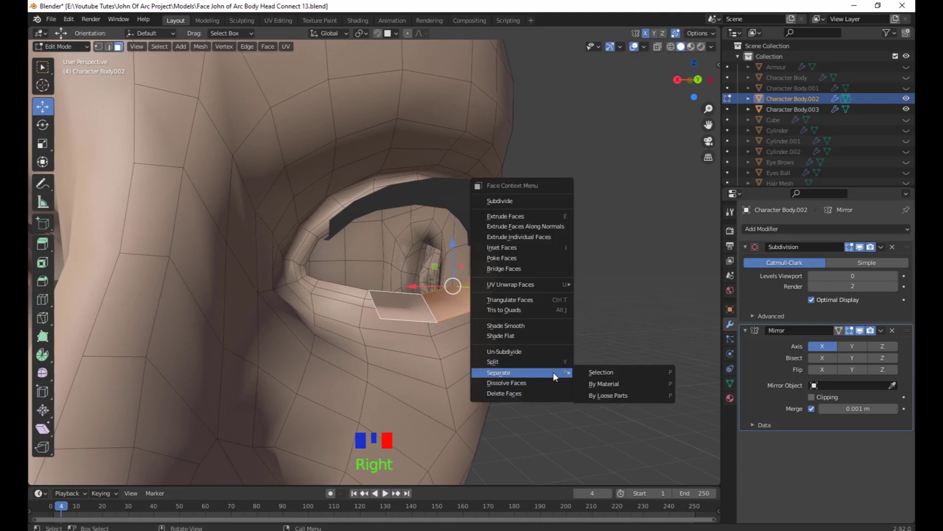
{"action": "left_click", "coordinate": [604, 373]}
Finish editing the head mesh, select the black upper lash strip and open its material settings.
{"action": "scroll", "coordinate": [562, 375], "scroll_direction": "down", "scroll_amount": 3}
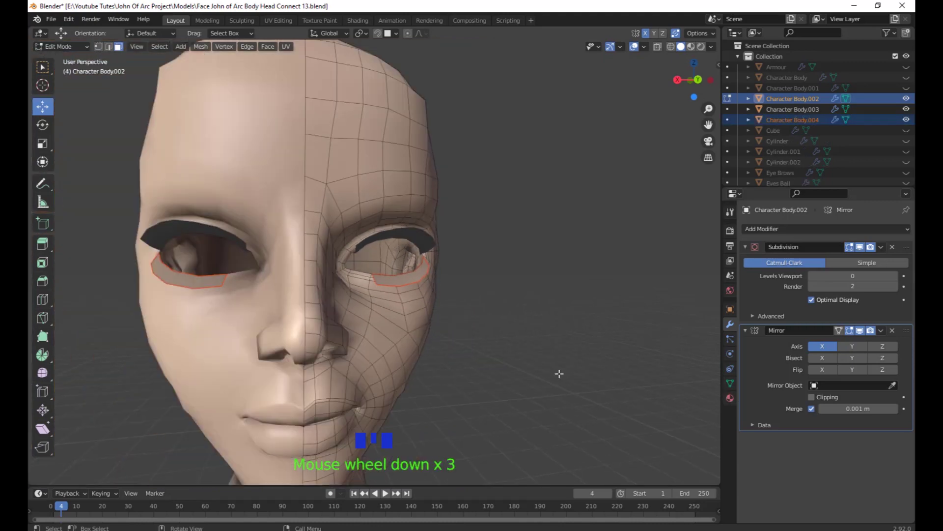
{"action": "middle_click_drag", "start_coordinate": [562, 375], "coordinate": [539, 381]}
{"action": "scroll", "coordinate": [524, 381], "scroll_direction": "up", "scroll_amount": 2}
{"action": "scroll", "coordinate": [539, 382], "scroll_direction": "up", "scroll_amount": 1}
{"action": "left_click", "coordinate": [601, 382]}
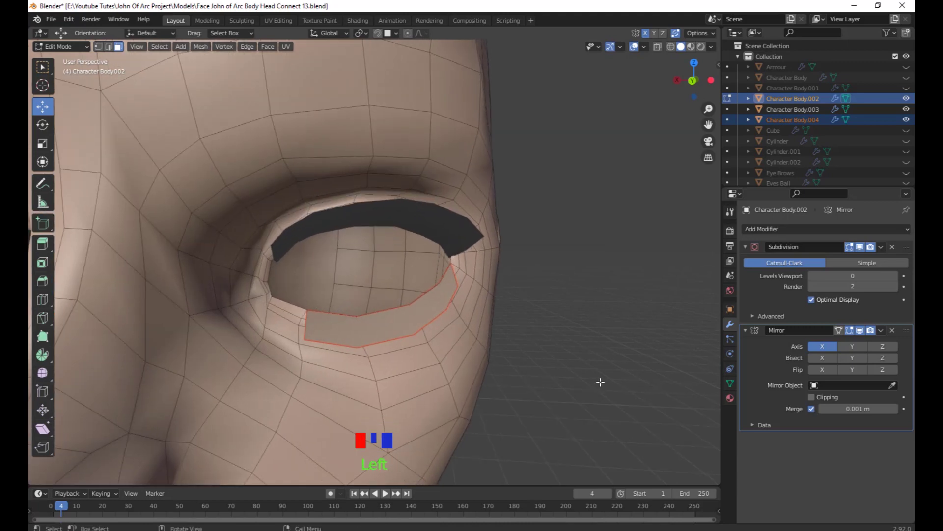
{"action": "middle_click_drag", "start_coordinate": [503, 337], "coordinate": [647, 311]}
{"action": "key", "text": "Tab"}
{"action": "left_click", "coordinate": [466, 234]}
{"action": "scroll", "coordinate": [494, 339], "scroll_direction": "down", "scroll_amount": 4}
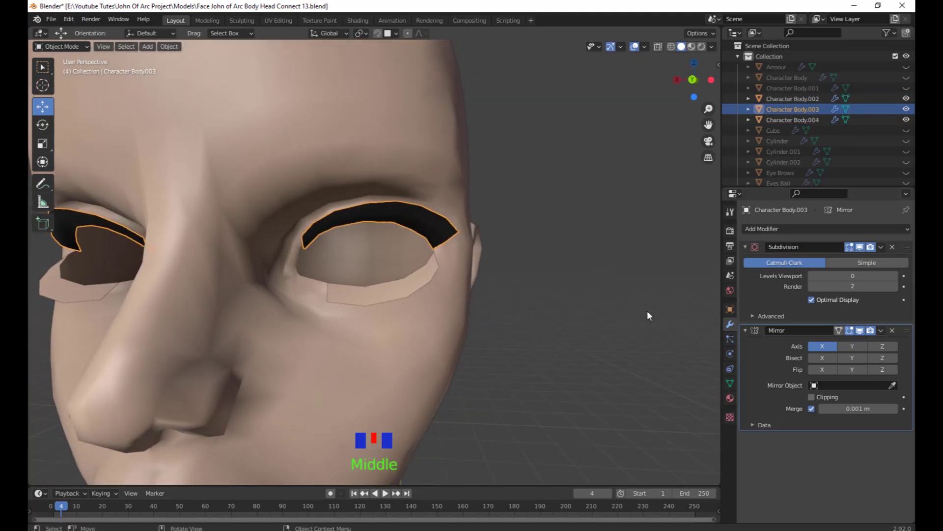
{"action": "left_click", "coordinate": [731, 398]}
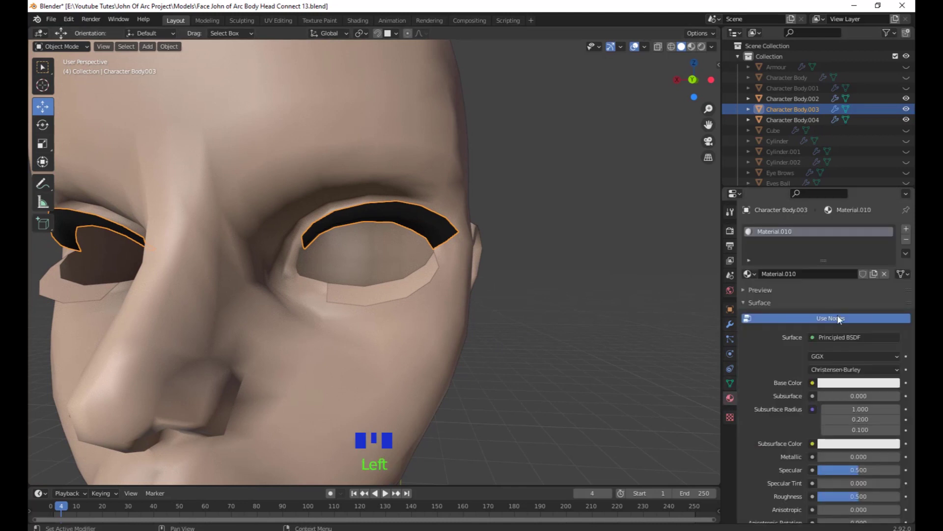
{"action": "left_click", "coordinate": [750, 274]}
Select the lower lash strip and assign the upper lashes' existing black Material.010 to it.
{"action": "left_click", "coordinate": [421, 283]}
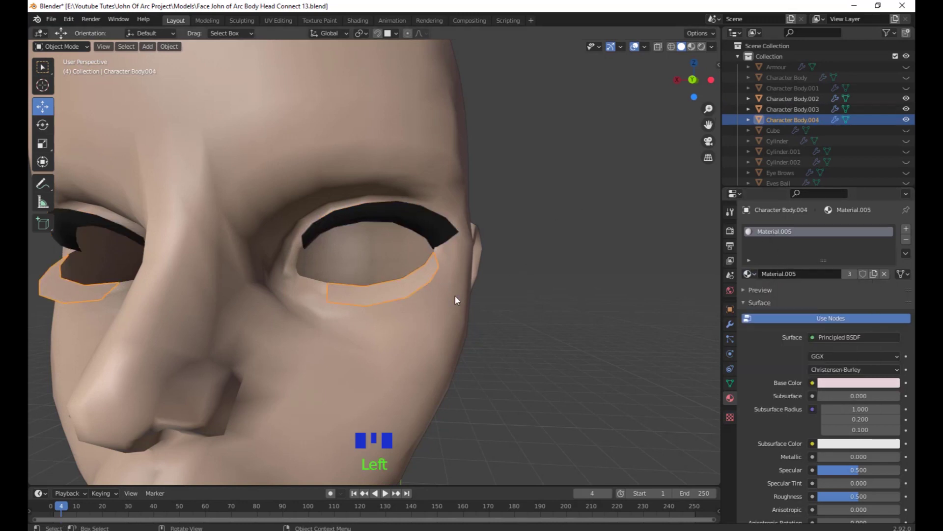
{"action": "middle_click_drag", "start_coordinate": [557, 348], "coordinate": [572, 330], "text": "shift"}
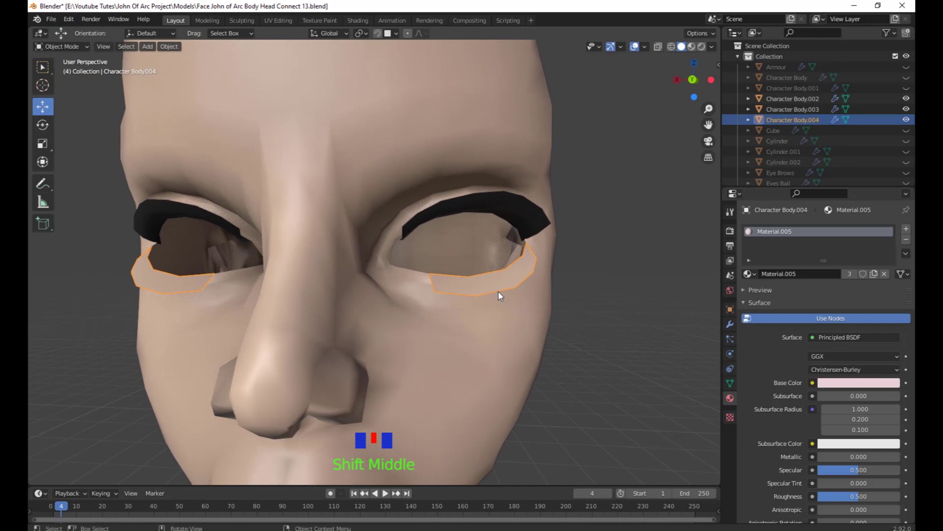
{"action": "left_click", "coordinate": [750, 274]}
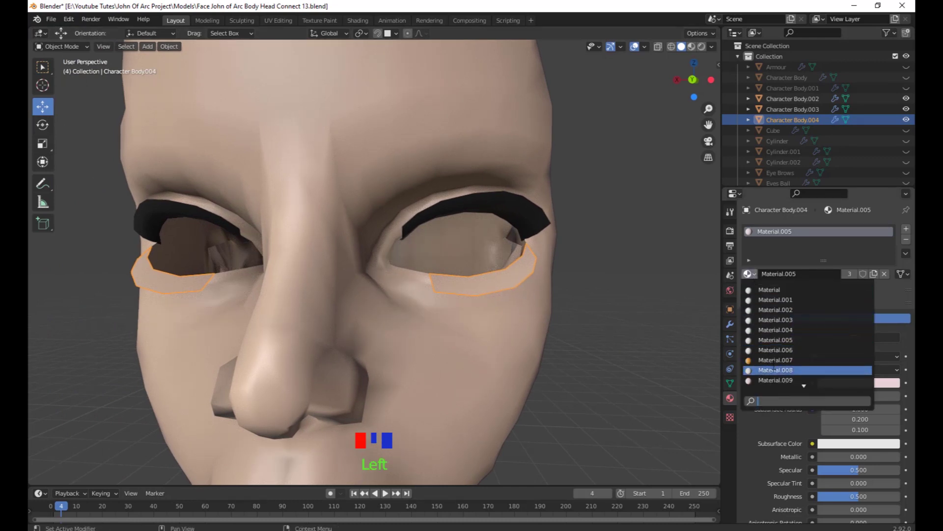
{"action": "scroll", "coordinate": [774, 366], "scroll_direction": "down", "scroll_amount": 3}
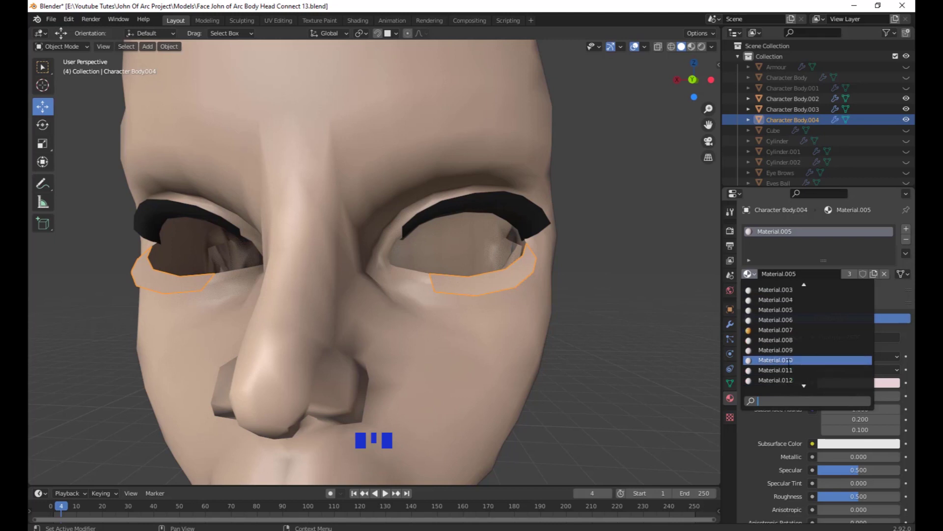
{"action": "left_click", "coordinate": [787, 367]}
{"action": "middle_click_drag", "start_coordinate": [596, 297], "coordinate": [564, 288]}
{"action": "scroll", "coordinate": [541, 325], "scroll_direction": "up", "scroll_amount": 2}
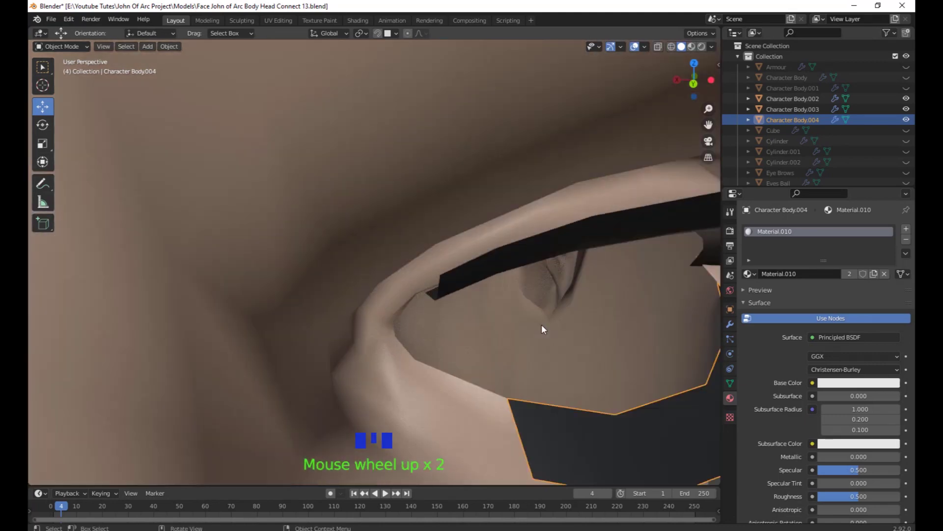
{"action": "middle_click_drag", "start_coordinate": [542, 324], "coordinate": [561, 312], "text": "shift"}
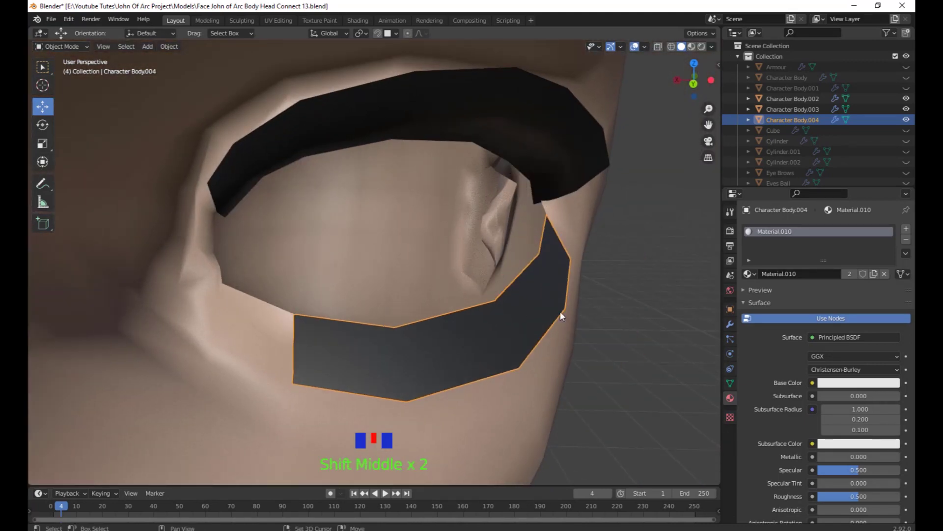
Select the head mesh and set its Subdivision modifier's viewport level to 2.
{"action": "left_click", "coordinate": [220, 325]}
{"action": "scroll", "coordinate": [385, 331], "scroll_direction": "down", "scroll_amount": 2}
{"action": "middle_click_drag", "start_coordinate": [385, 331], "coordinate": [472, 317]}
{"action": "left_click", "coordinate": [729, 327]}
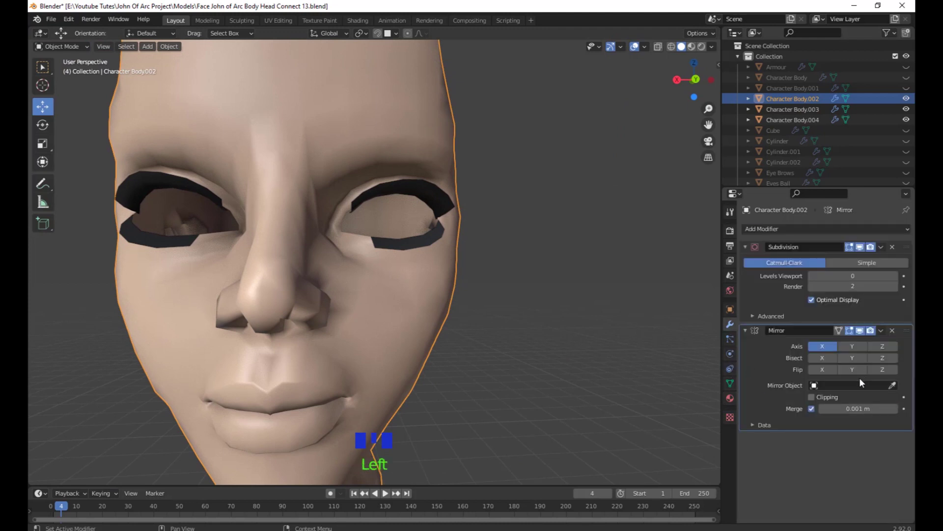
{"action": "left_click", "coordinate": [893, 278]}
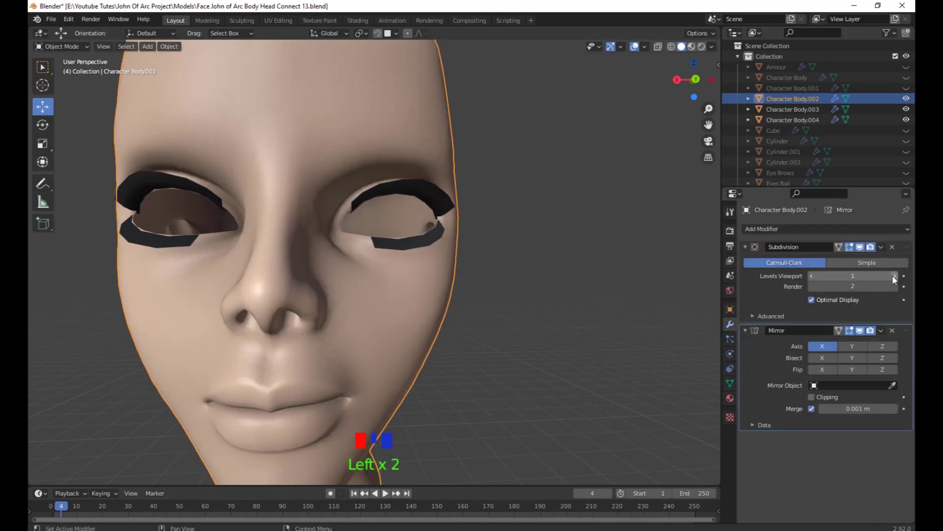
{"action": "left_click", "coordinate": [893, 279]}
Examine how the upper and lower lash strips sit against the smoothed eyelids.
{"action": "middle_click_drag", "start_coordinate": [535, 342], "coordinate": [479, 373]}
{"action": "scroll", "coordinate": [433, 379], "scroll_direction": "up", "scroll_amount": 2}
{"action": "scroll", "coordinate": [404, 381], "scroll_direction": "up", "scroll_amount": 2}
{"action": "scroll", "coordinate": [468, 326], "scroll_direction": "down", "scroll_amount": 2}
{"action": "scroll", "coordinate": [508, 375], "scroll_direction": "up", "scroll_amount": 1}
{"action": "middle_click_drag", "start_coordinate": [700, 245], "coordinate": [689, 244], "text": "shift"}
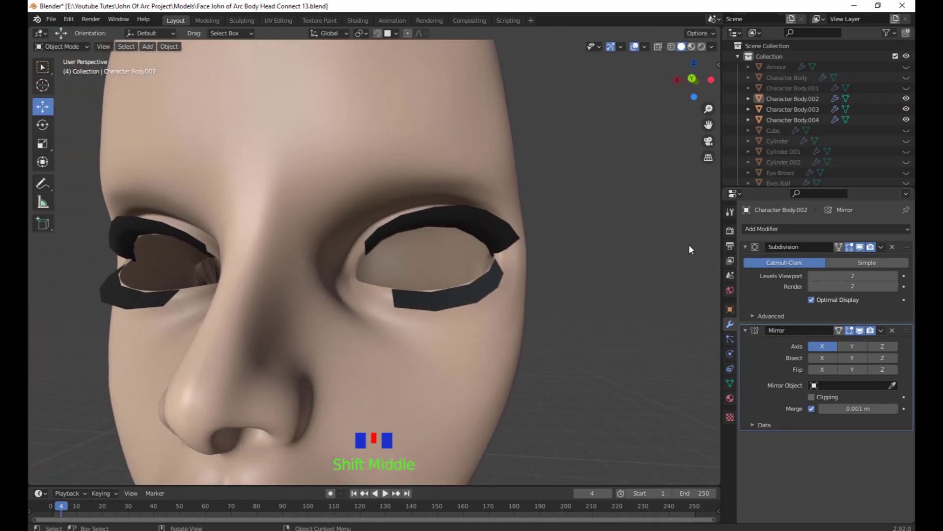
{"action": "left_click", "coordinate": [706, 159]}
{"action": "mouse_move", "coordinate": [555, 319]}
{"action": "middle_mouse_down", "text": "shift"}
{"action": "mouse_move", "coordinate": [594, 321]}
{"action": "mouse_move", "coordinate": [523, 346]}
{"action": "mouse_move", "coordinate": [549, 305]}
{"action": "middle_mouse_up", "text": "shift"}
{"action": "scroll", "coordinate": [578, 326], "scroll_direction": "up", "scroll_amount": 2}
{"action": "left_click", "coordinate": [708, 156]}
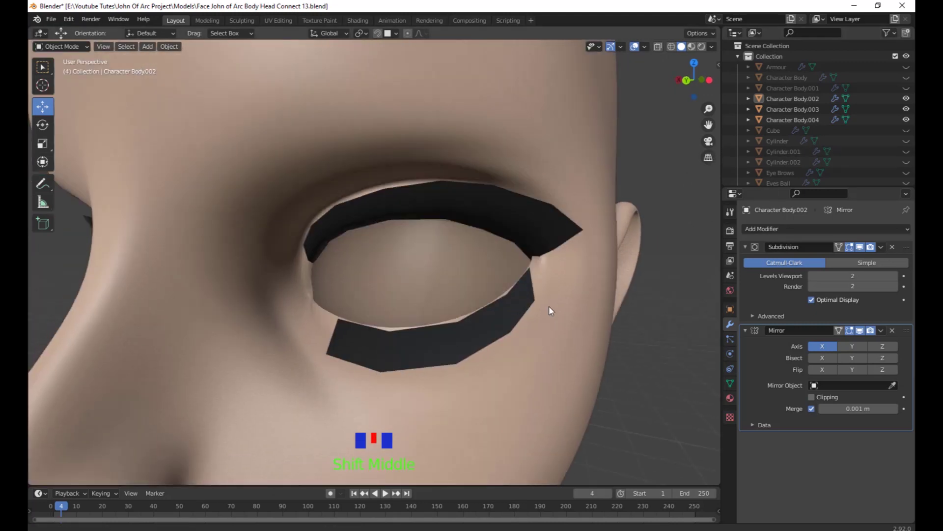
{"action": "scroll", "coordinate": [530, 329], "scroll_direction": "down", "scroll_amount": 2}
{"action": "scroll", "coordinate": [499, 337], "scroll_direction": "up", "scroll_amount": 2}
{"action": "middle_click_drag", "start_coordinate": [499, 337], "coordinate": [463, 338]}
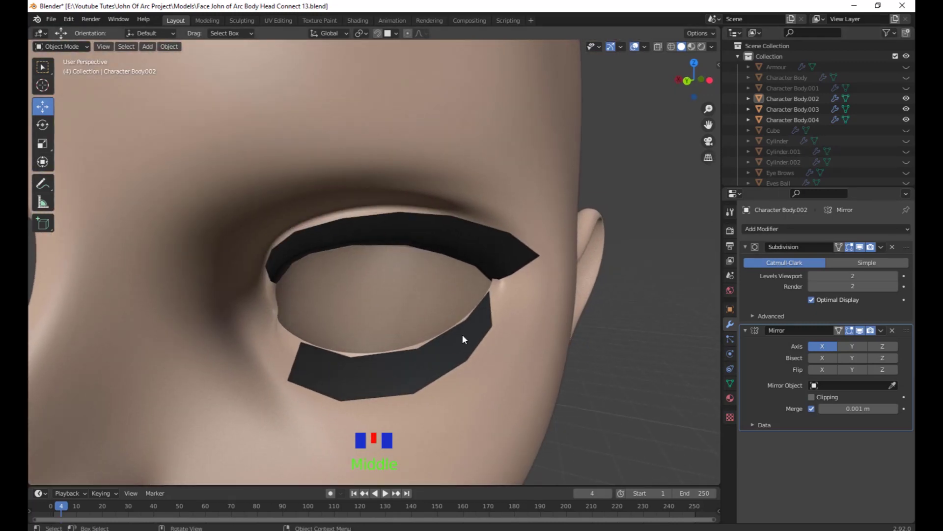
Edit the lower lash strip's vertices and pull its outermost lower vertex outward and up from the eye corner.
{"action": "left_click", "coordinate": [462, 338]}
{"action": "middle_click_drag", "start_coordinate": [516, 356], "coordinate": [538, 346], "text": "shift"}
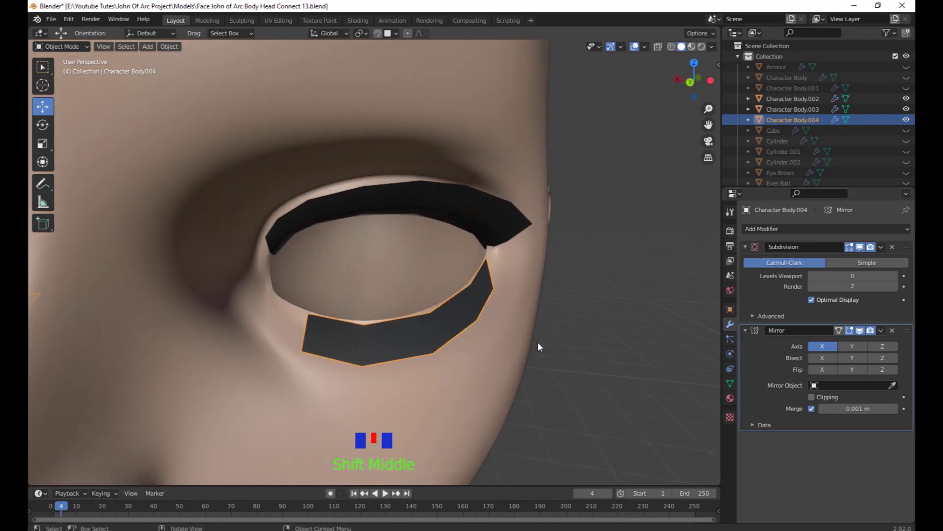
{"action": "scroll", "coordinate": [537, 347], "scroll_direction": "up", "scroll_amount": 2}
{"action": "key", "text": "Tab"}
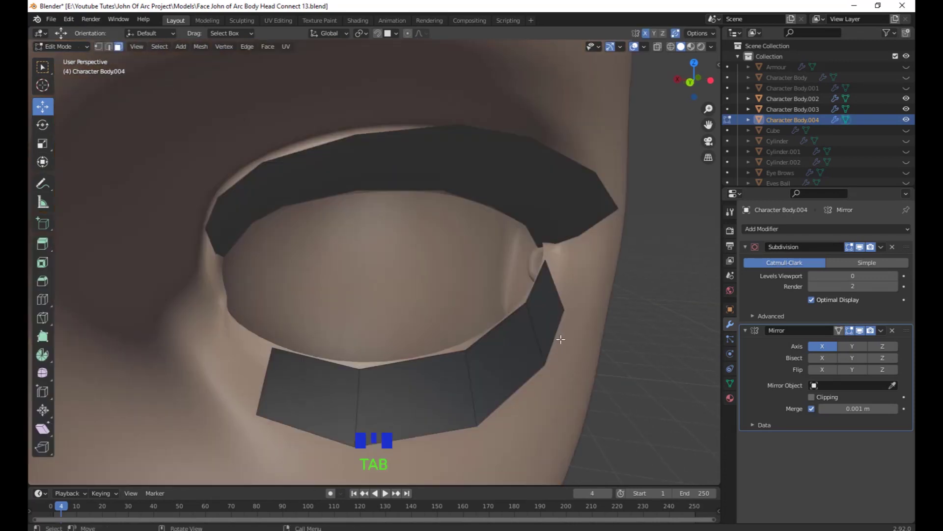
{"action": "left_click", "coordinate": [575, 329]}
{"action": "key", "text": "1"}
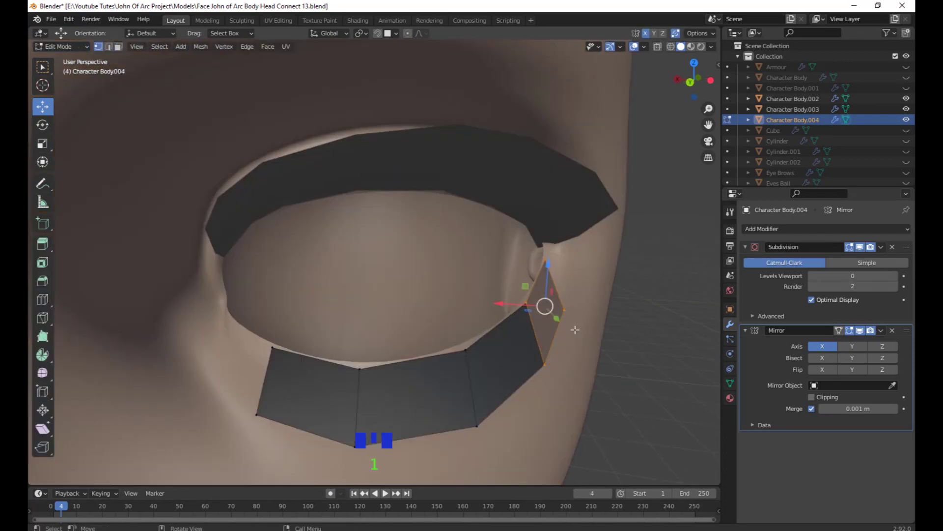
{"action": "left_click", "coordinate": [563, 309]}
{"action": "left_click_drag", "start_coordinate": [574, 310], "coordinate": [602, 274]}
Move the next three lower-edge vertices of the strip outward and up, working from the outer corner inward.
{"action": "left_click", "coordinate": [544, 364]}
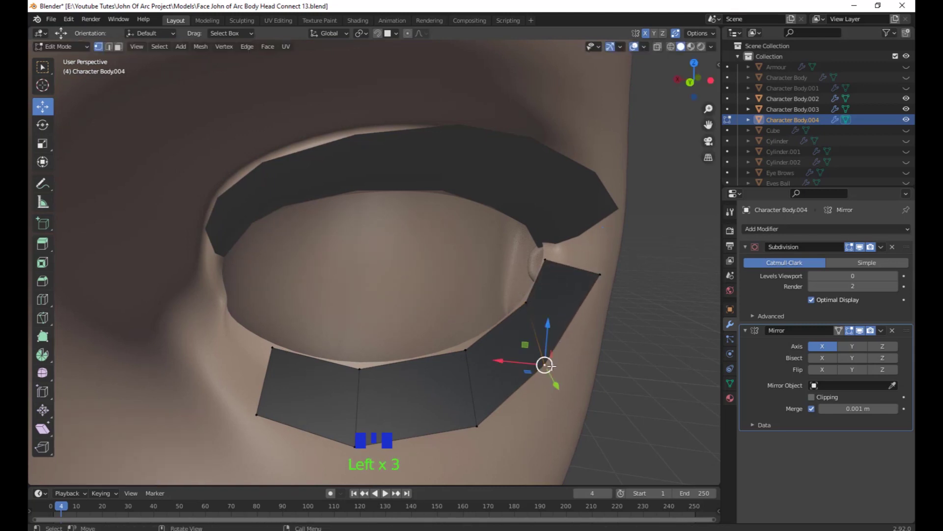
{"action": "left_click_drag", "start_coordinate": [544, 364], "coordinate": [570, 330]}
{"action": "left_click", "coordinate": [476, 426]}
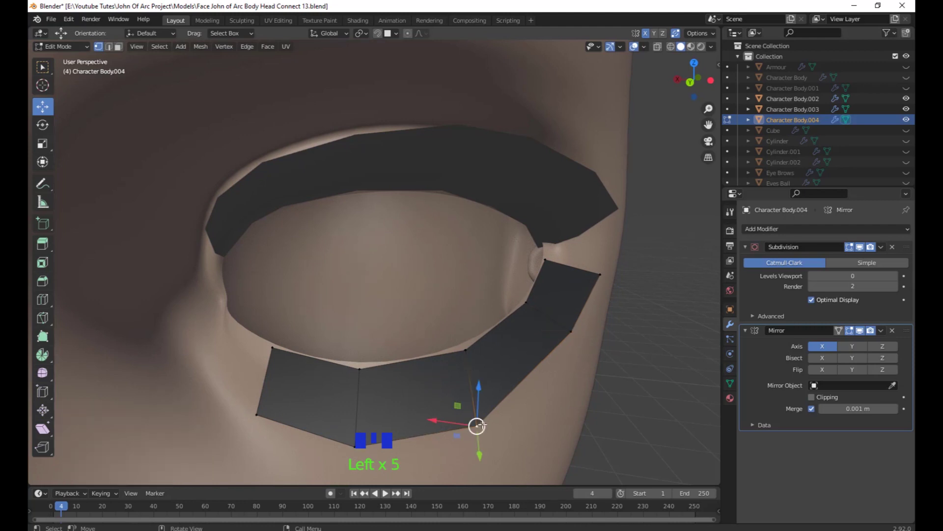
{"action": "left_click_drag", "start_coordinate": [477, 423], "coordinate": [511, 400]}
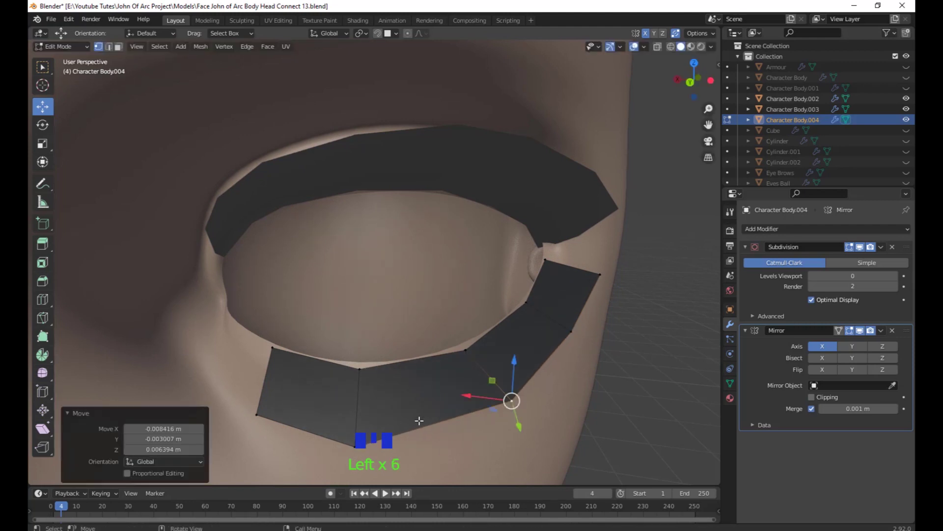
{"action": "scroll", "coordinate": [419, 420], "scroll_direction": "down", "scroll_amount": 3}
{"action": "scroll", "coordinate": [412, 408], "scroll_direction": "up", "scroll_amount": 3}
{"action": "middle_click_drag", "start_coordinate": [405, 393], "coordinate": [397, 378], "text": "shift"}
{"action": "left_click", "coordinate": [397, 379]}
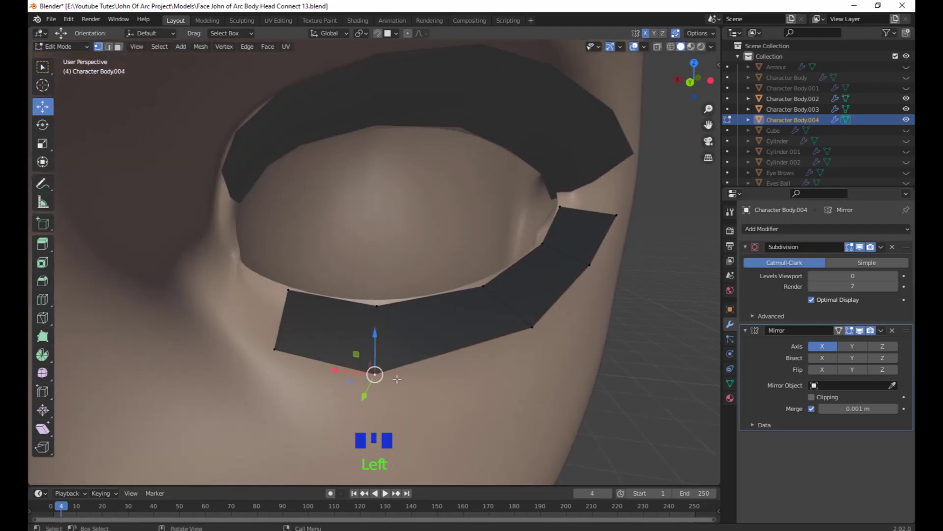
{"action": "left_click_drag", "start_coordinate": [397, 379], "coordinate": [395, 361]}
Raise the innermost lower vertex and adjust the two beside it upward so the strip narrows toward the nose.
{"action": "left_click", "coordinate": [278, 360]}
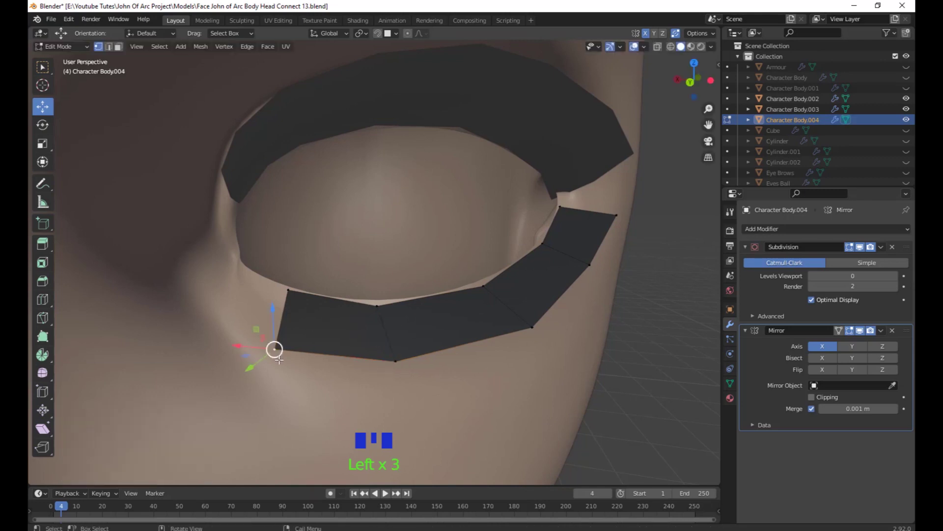
{"action": "left_click_drag", "start_coordinate": [279, 360], "coordinate": [314, 322]}
{"action": "left_click", "coordinate": [394, 361]}
{"action": "left_click_drag", "start_coordinate": [393, 360], "coordinate": [447, 348]}
{"action": "left_click", "coordinate": [532, 326]}
{"action": "left_click_drag", "start_coordinate": [532, 326], "coordinate": [521, 314]}
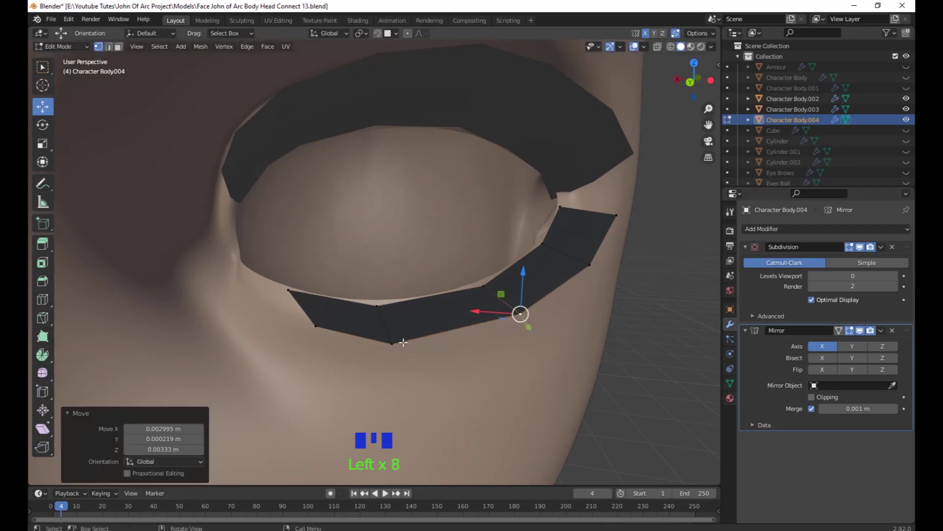
{"action": "left_click", "coordinate": [392, 343]}
{"action": "left_click_drag", "start_coordinate": [391, 344], "coordinate": [389, 329]}
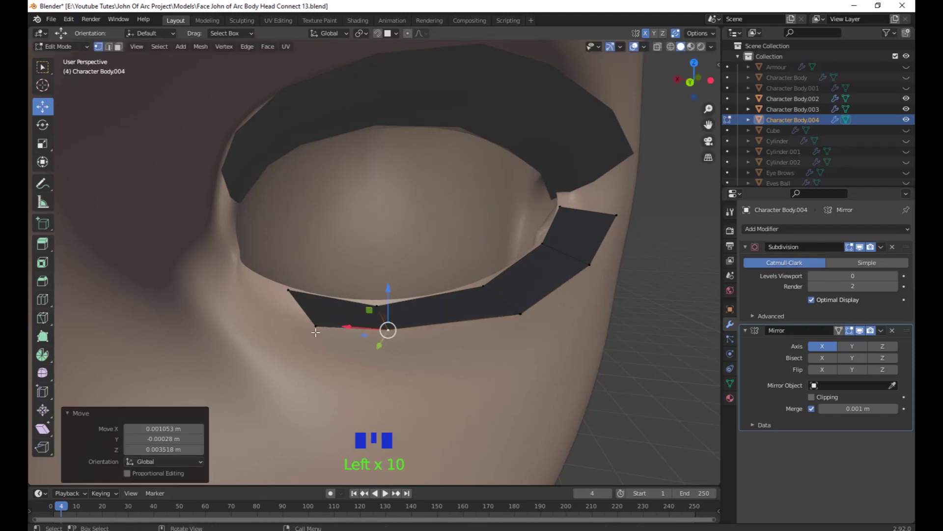
{"action": "left_click", "coordinate": [316, 326]}
{"action": "left_click_drag", "start_coordinate": [316, 326], "coordinate": [319, 311]}
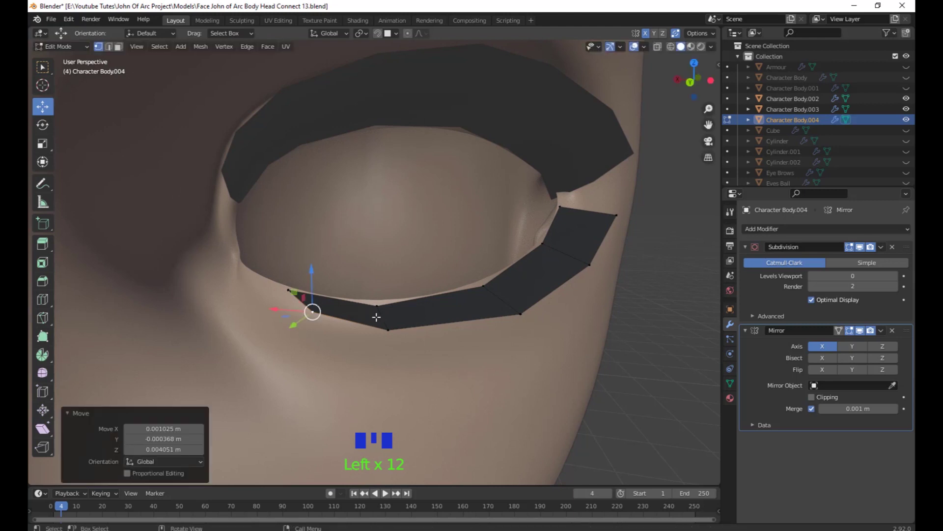
Add a lengthwise loop cut slid toward the lid-side edge of the strip and raise it about 0.0015 m in Z.
{"action": "middle_click_drag", "start_coordinate": [619, 230], "coordinate": [613, 349]}
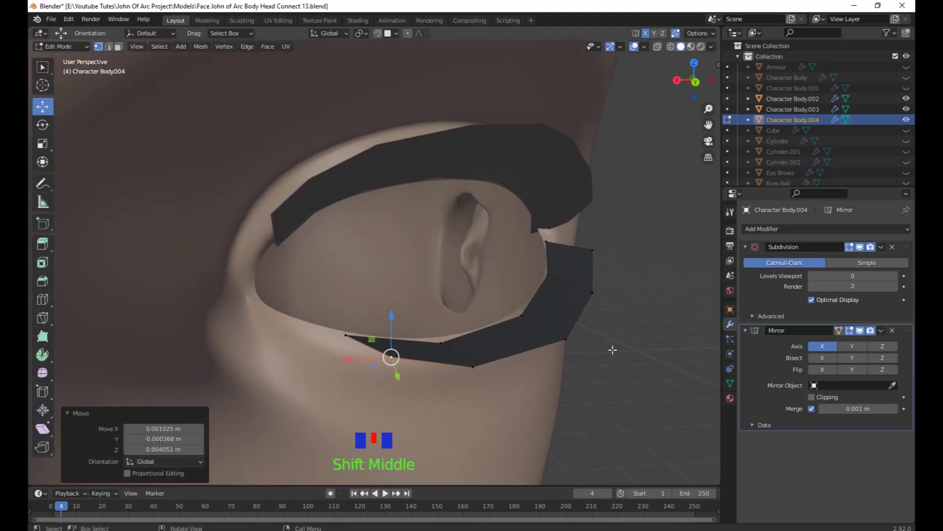
{"action": "key", "text": "ctrl+r"}
{"action": "left_click", "coordinate": [542, 322]}
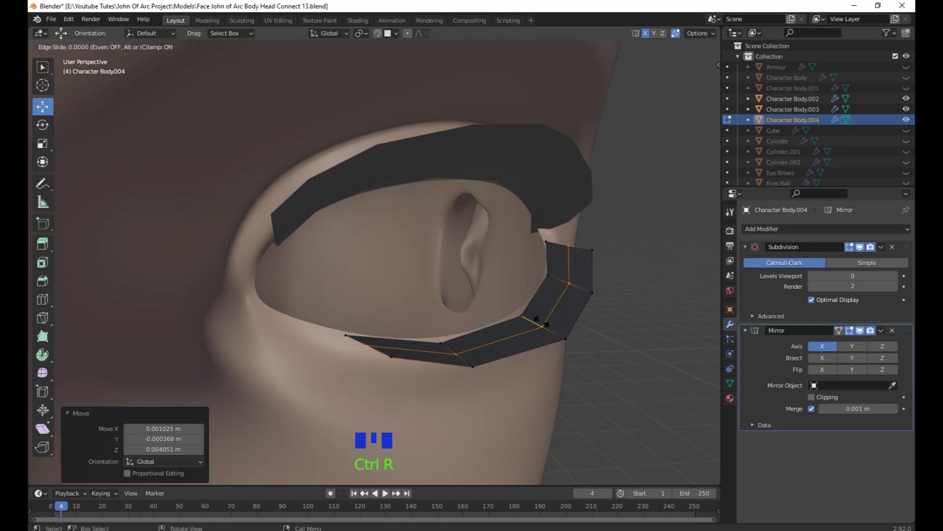
{"action": "left_click", "coordinate": [534, 316]}
{"action": "left_click_drag", "start_coordinate": [501, 268], "coordinate": [502, 260]}
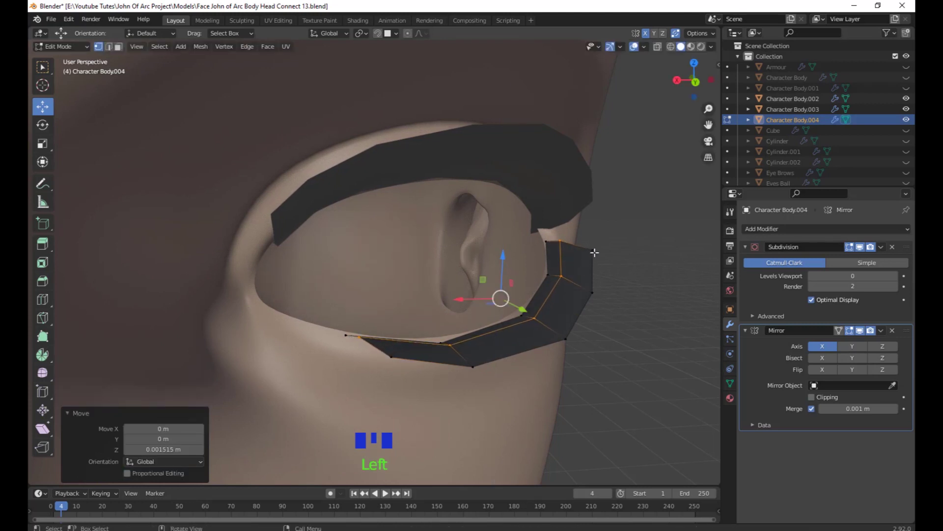
Select the strip's free lower edge loop and lower it about 0.0084 m in Z.
{"action": "left_click", "coordinate": [594, 252], "text": "alt"}
{"action": "left_click_drag", "start_coordinate": [536, 273], "coordinate": [536, 296]}
{"action": "middle_click_drag", "start_coordinate": [634, 332], "coordinate": [592, 320]}
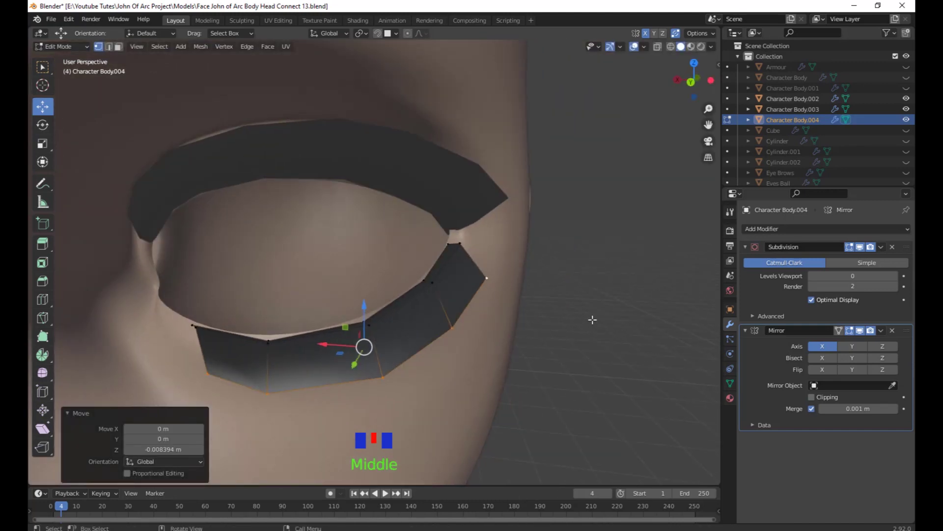
Move the outermost lower vertex and its neighbour outward and up to sweep the strip's outer corner.
{"action": "middle_click_drag", "start_coordinate": [485, 281], "coordinate": [541, 326]}
{"action": "key", "text": "g"}
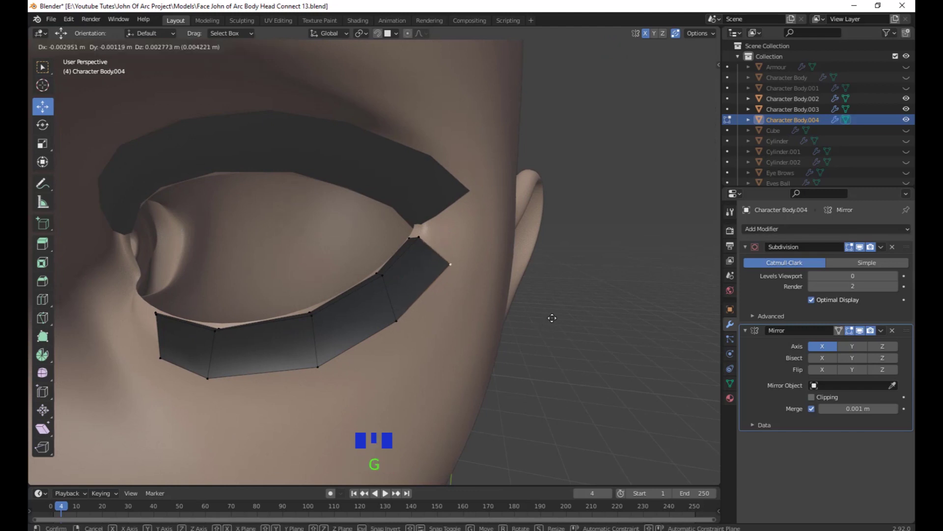
{"action": "left_click", "coordinate": [555, 308]}
{"action": "key", "text": "g"}
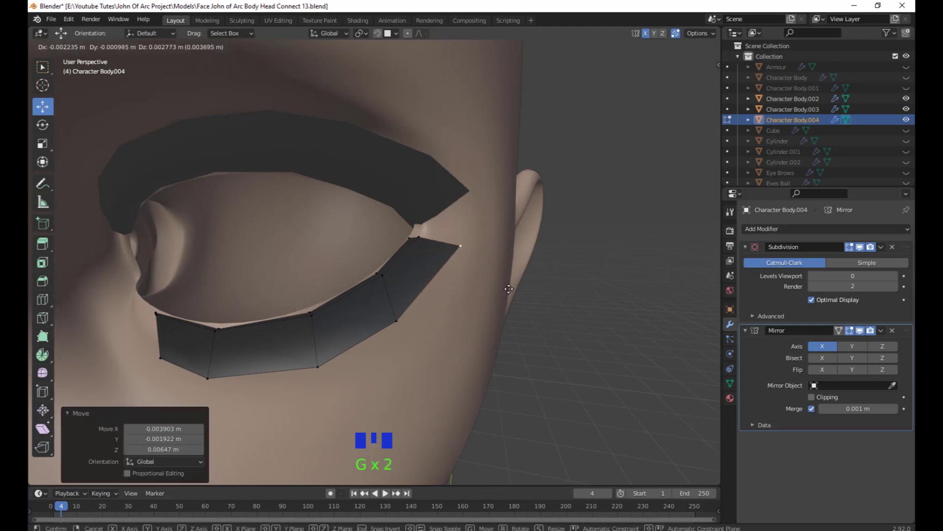
{"action": "left_click", "coordinate": [509, 289]}
{"action": "left_click", "coordinate": [397, 323]}
{"action": "key", "text": "g"}
{"action": "left_click", "coordinate": [416, 310]}
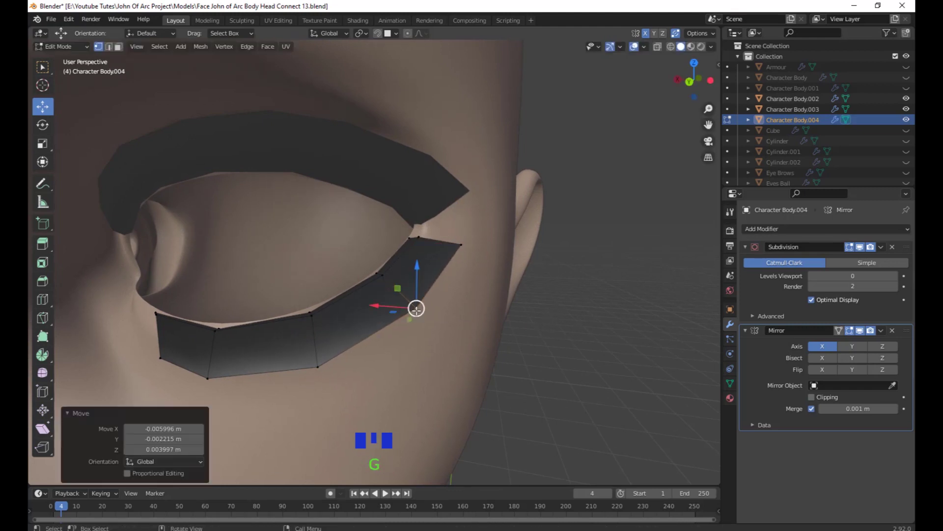
Raise the three remaining lower-edge vertices toward the lid so the strip tapers at its inner end.
{"action": "left_click", "coordinate": [322, 364]}
{"action": "key", "text": "g"}
{"action": "left_click", "coordinate": [328, 353]}
{"action": "left_click", "coordinate": [208, 378]}
{"action": "key", "text": "g"}
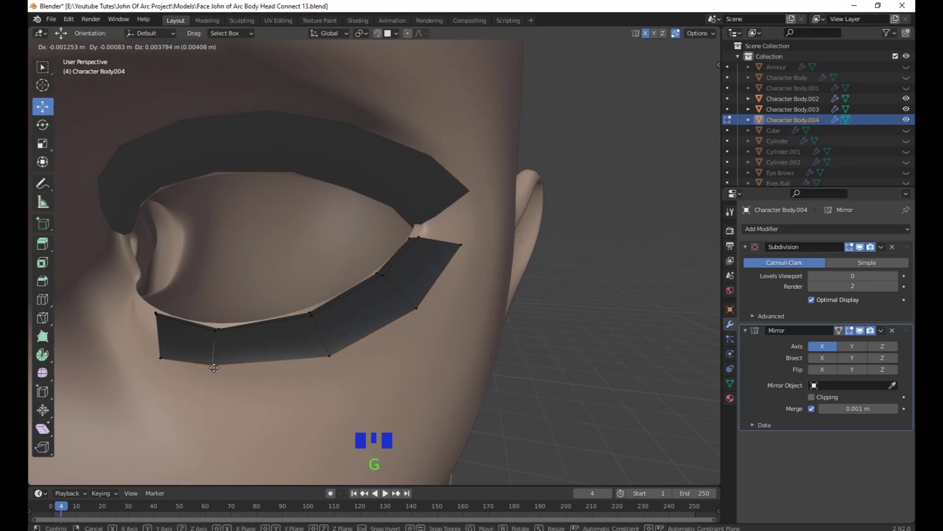
{"action": "left_click", "coordinate": [213, 368]}
{"action": "left_click", "coordinate": [160, 358]}
{"action": "key", "text": "g"}
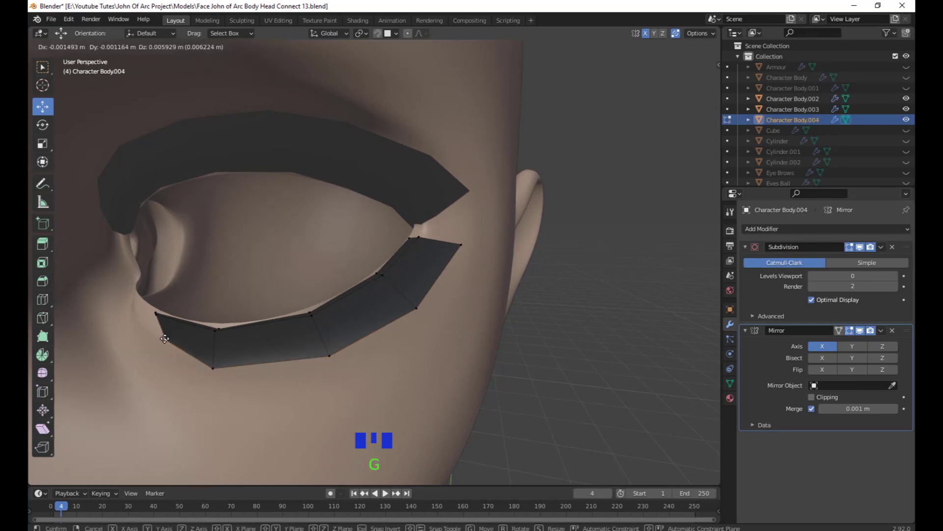
{"action": "left_click", "coordinate": [164, 339]}
Adjust the inner-end vertices and raise the middle lid-side vertices of the strip to close the gap to the lower lid.
{"action": "middle_click_drag", "start_coordinate": [415, 381], "coordinate": [360, 354]}
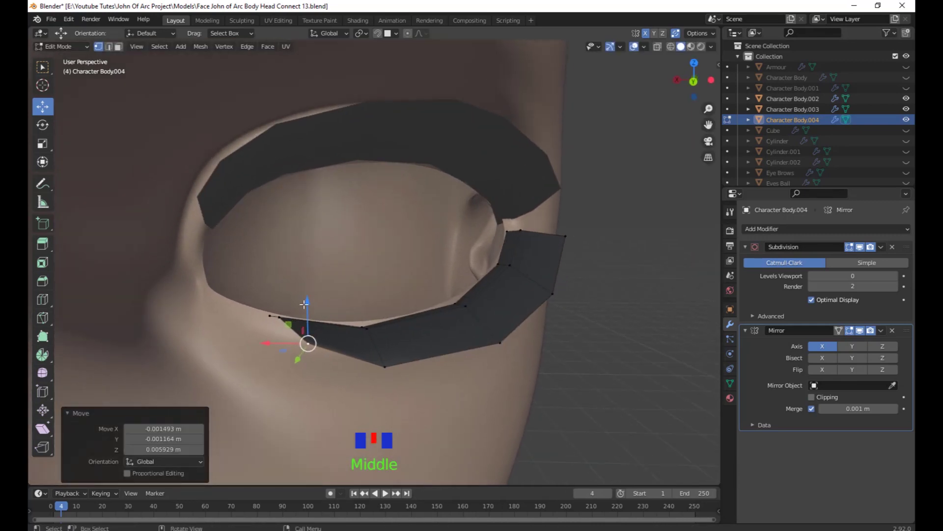
{"action": "left_click_drag", "start_coordinate": [304, 304], "coordinate": [272, 292]}
{"action": "left_click", "coordinate": [279, 318]}
{"action": "left_click", "coordinate": [270, 316]}
{"action": "left_click", "coordinate": [360, 325]}
{"action": "left_click_drag", "start_coordinate": [363, 306], "coordinate": [363, 300]}
{"action": "left_click", "coordinate": [454, 303]}
{"action": "left_click_drag", "start_coordinate": [456, 283], "coordinate": [457, 275]}
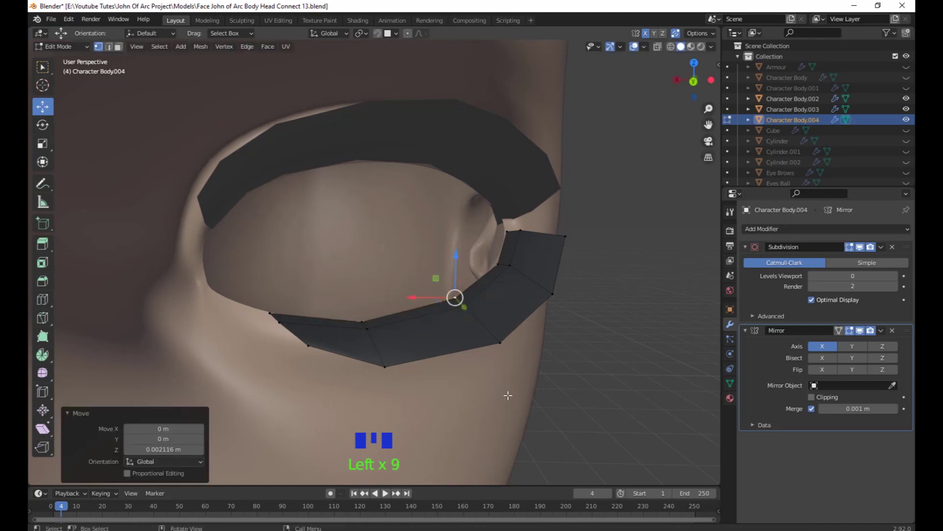
Add a second lengthwise loop cut through the wide lower part of the strip and raise it slightly in Z.
{"action": "key", "text": "ctrl+r"}
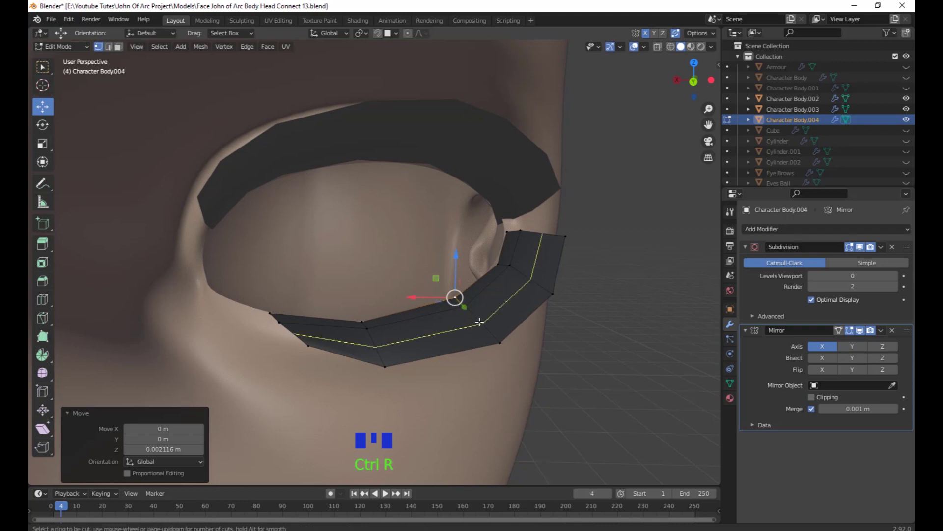
{"action": "left_click", "coordinate": [480, 322]}
{"action": "left_click", "coordinate": [475, 318]}
{"action": "left_click_drag", "start_coordinate": [453, 275], "coordinate": [454, 269]}
Move the lash strip's outer lower edge loop down and back toward the cheek.
{"action": "middle_click_drag", "start_coordinate": [478, 388], "coordinate": [484, 406]}
{"action": "scroll", "coordinate": [537, 394], "scroll_direction": "up", "scroll_amount": 2}
{"action": "scroll", "coordinate": [451, 345], "scroll_direction": "up", "scroll_amount": 2}
{"action": "middle_click_drag", "start_coordinate": [451, 346], "coordinate": [506, 361]}
{"action": "scroll", "coordinate": [489, 341], "scroll_direction": "up", "scroll_amount": 2}
{"action": "left_click", "coordinate": [414, 279]}
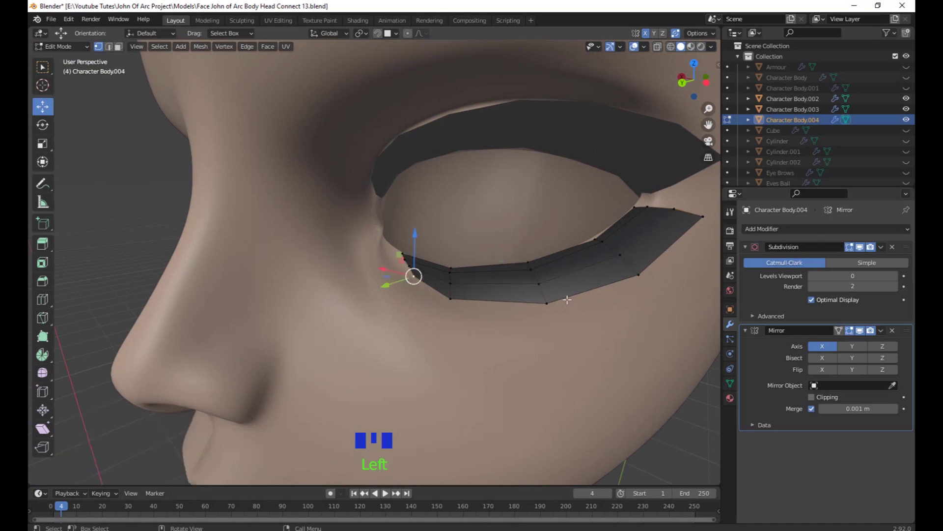
{"action": "left_click", "coordinate": [663, 251], "text": "alt"}
{"action": "middle_click_drag", "start_coordinate": [663, 251], "coordinate": [427, 323]}
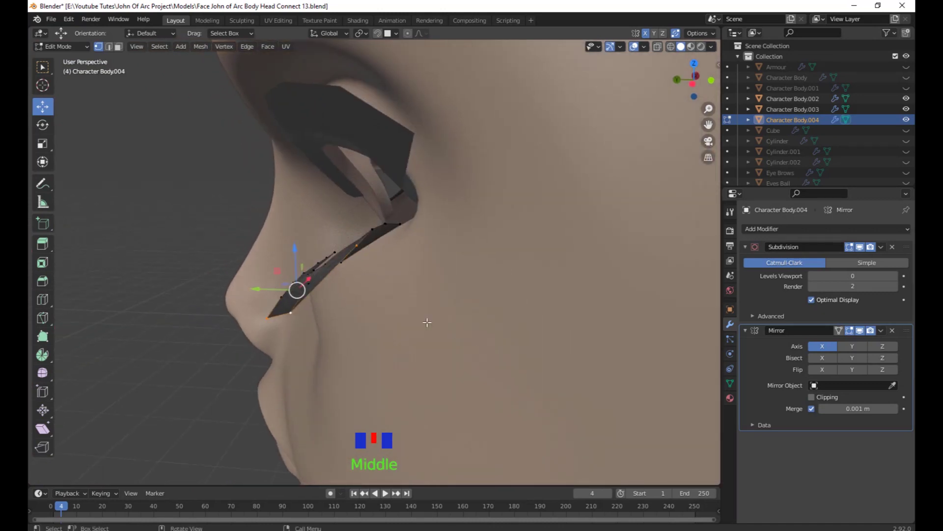
{"action": "key", "text": "g"}
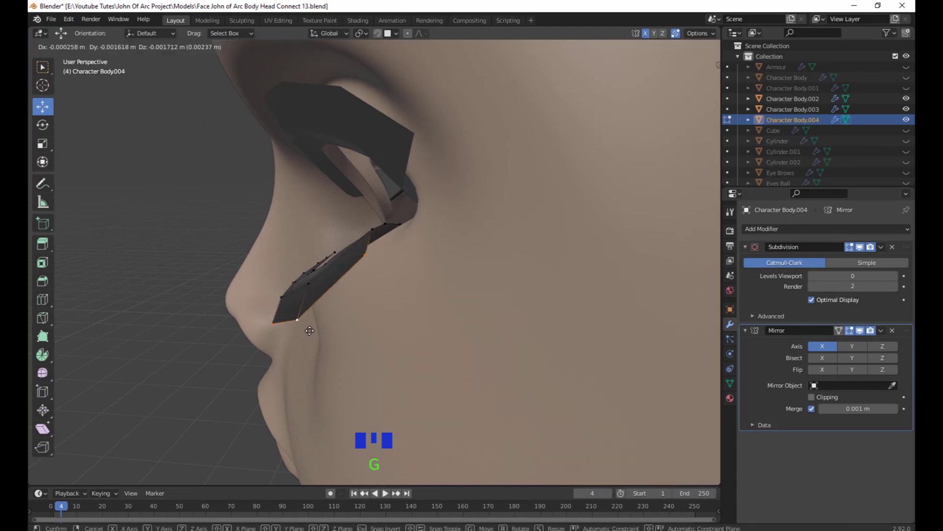
{"action": "left_click", "coordinate": [324, 335]}
Move the strip's middle lengthwise edge loop back toward the face by about 0.0019 m.
{"action": "middle_click_drag", "start_coordinate": [324, 335], "coordinate": [547, 295]}
{"action": "left_click", "coordinate": [568, 303], "text": "alt"}
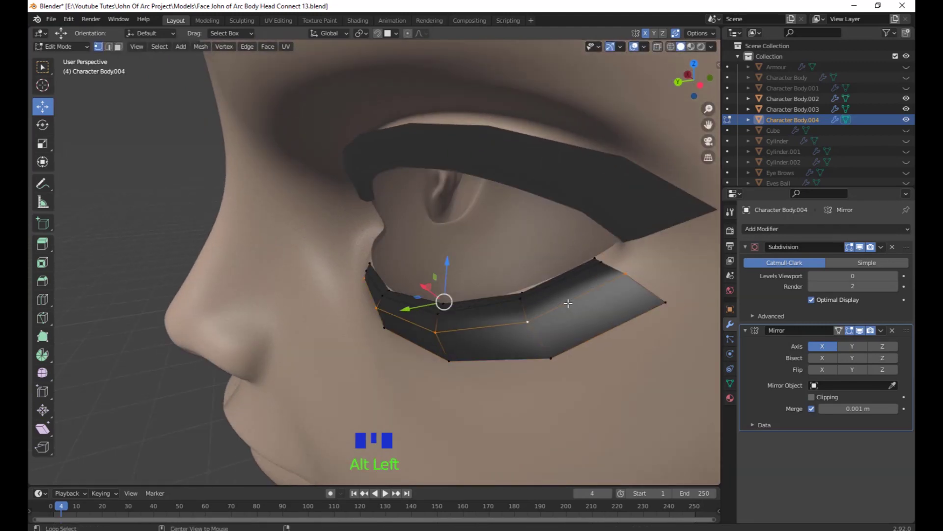
{"action": "middle_click_drag", "start_coordinate": [617, 373], "coordinate": [588, 366]}
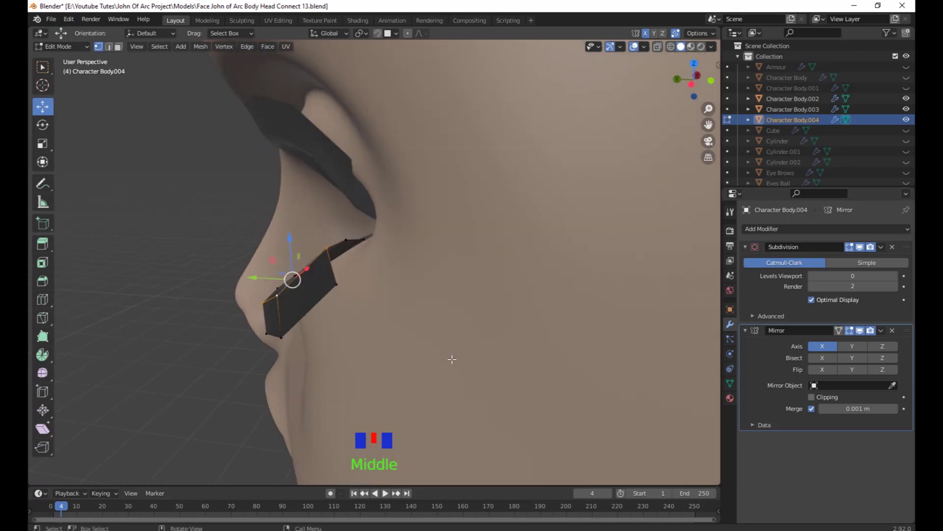
{"action": "key", "text": "g"}
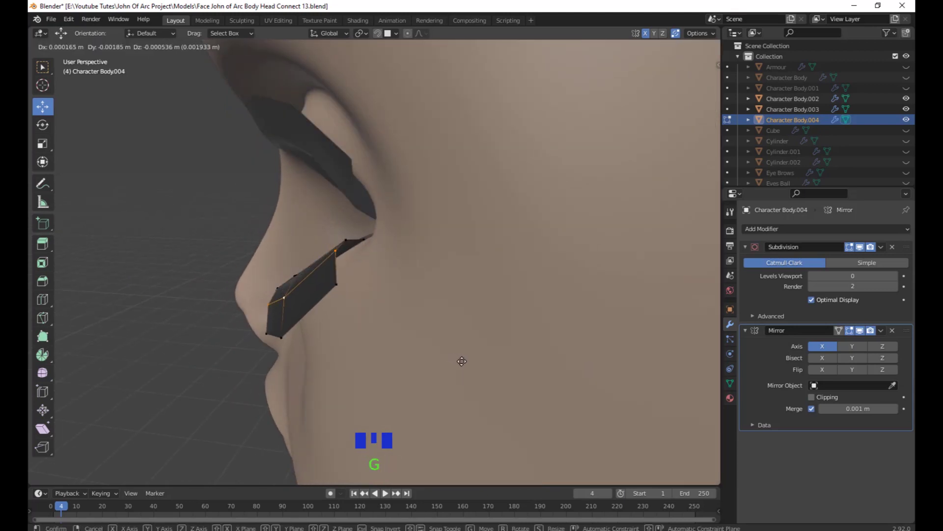
{"action": "left_click", "coordinate": [462, 361]}
Examine the upper and lower lash strips on the head from the front.
{"action": "scroll", "coordinate": [462, 361], "scroll_direction": "down", "scroll_amount": 4}
{"action": "middle_click_drag", "start_coordinate": [462, 361], "coordinate": [511, 396]}
{"action": "scroll", "coordinate": [470, 363], "scroll_direction": "down", "scroll_amount": 2}
{"action": "middle_click_drag", "start_coordinate": [511, 396], "coordinate": [464, 404]}
{"action": "left_click", "coordinate": [551, 378]}
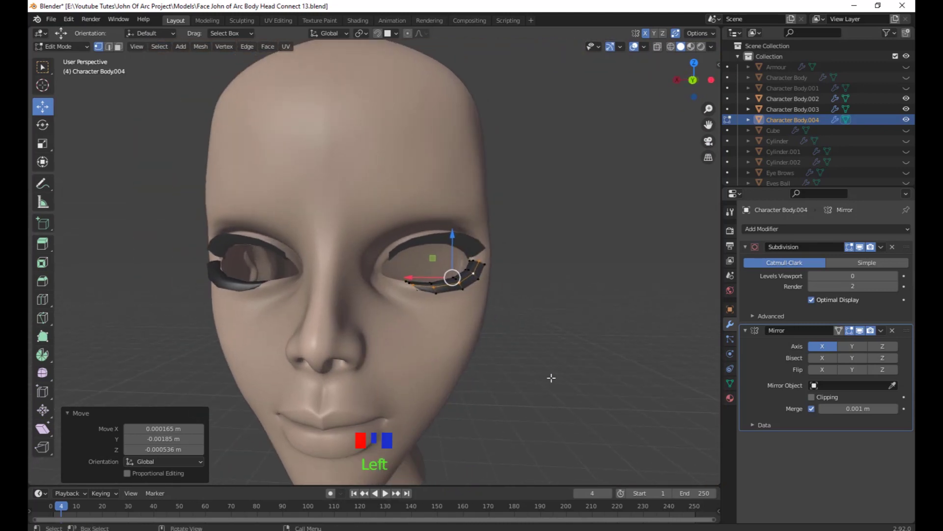
{"action": "scroll", "coordinate": [510, 384], "scroll_direction": "up", "scroll_amount": 2}
{"action": "middle_click_drag", "start_coordinate": [510, 383], "coordinate": [509, 308], "text": "shift"}
{"action": "scroll", "coordinate": [498, 328], "scroll_direction": "up", "scroll_amount": 2}
{"action": "scroll", "coordinate": [511, 339], "scroll_direction": "down", "scroll_amount": 1}
{"action": "middle_click_drag", "start_coordinate": [514, 347], "coordinate": [550, 339]}
{"action": "middle_click_drag", "start_coordinate": [549, 339], "coordinate": [555, 337], "text": "shift"}
Return to Object Mode and set the lower lash strip's viewport subdivision level to 2.
{"action": "key", "text": "Tab"}
{"action": "left_click", "coordinate": [525, 284]}
{"action": "left_click", "coordinate": [516, 255]}
{"action": "left_click", "coordinate": [508, 289], "text": "shift"}
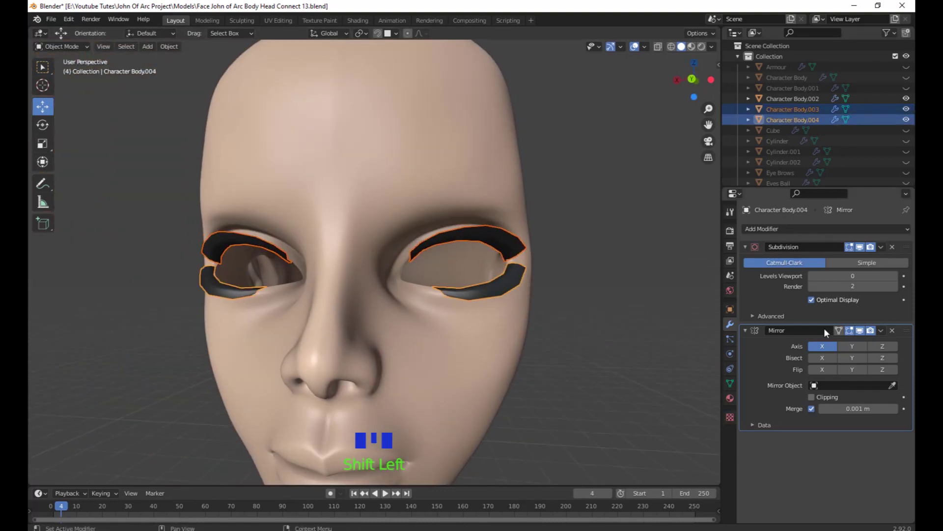
{"action": "left_click", "coordinate": [897, 276]}
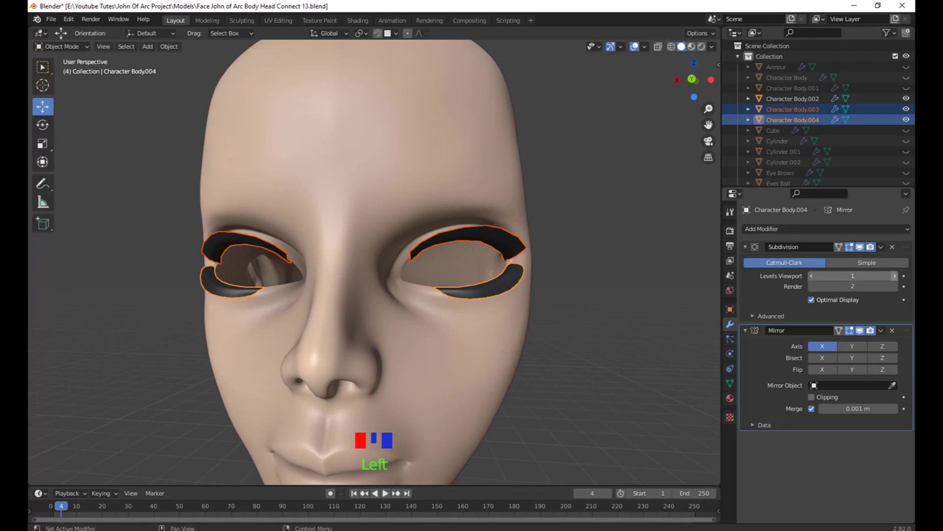
{"action": "left_click", "coordinate": [894, 279]}
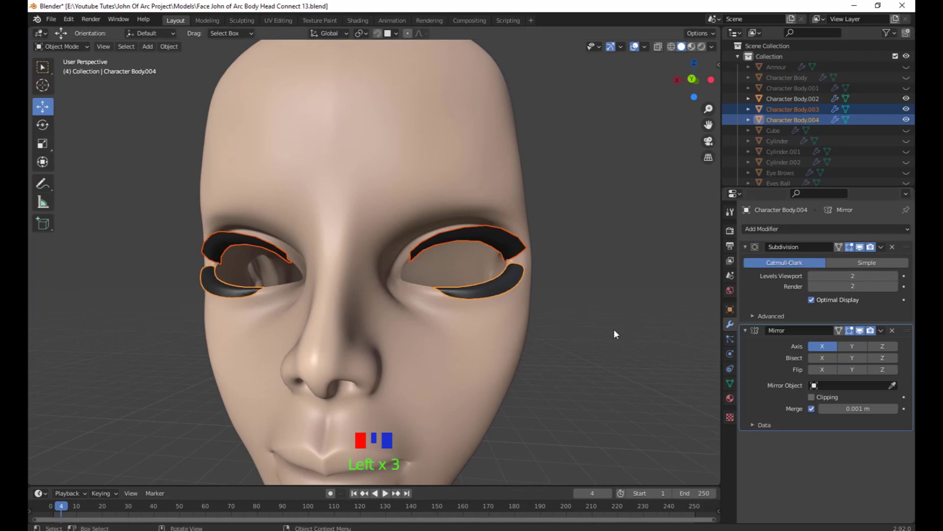
{"action": "left_click", "coordinate": [615, 330]}
Set the upper lash strip's viewport subdivision level to 2 and deselect it.
{"action": "left_click", "coordinate": [501, 241]}
{"action": "left_click", "coordinate": [894, 277]}
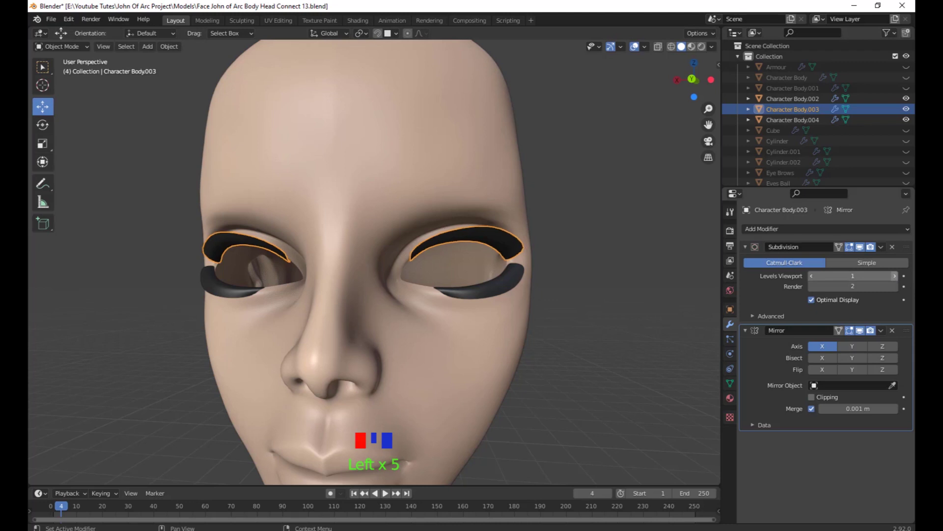
{"action": "left_click", "coordinate": [894, 277]}
{"action": "left_click", "coordinate": [615, 349]}
Unhide the Eyes Ball object and open its mesh in Edit Mode.
{"action": "scroll", "coordinate": [614, 349], "scroll_direction": "down", "scroll_amount": 4}
{"action": "scroll", "coordinate": [590, 373], "scroll_direction": "down", "scroll_amount": 2, "text": "shift"}
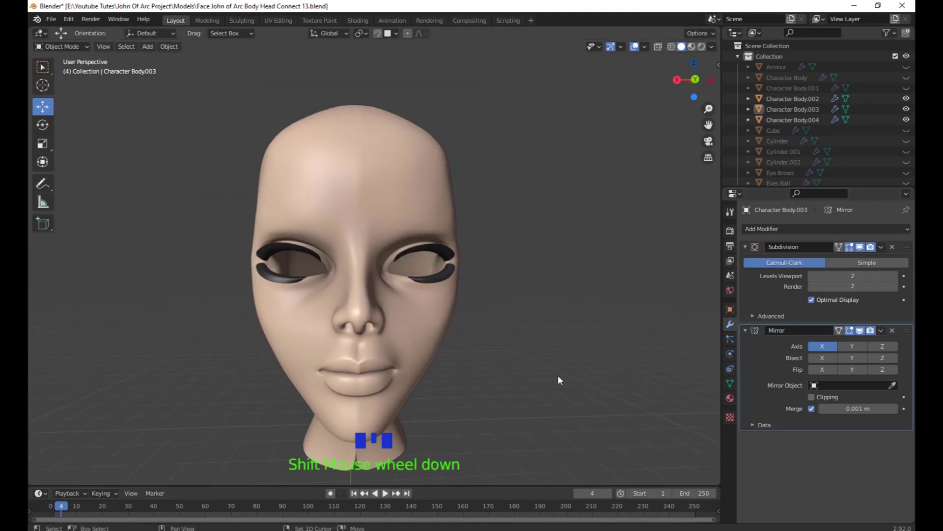
{"action": "middle_click_drag", "start_coordinate": [558, 378], "coordinate": [513, 404]}
{"action": "scroll", "coordinate": [567, 392], "scroll_direction": "up", "scroll_amount": 2}
{"action": "middle_click_drag", "start_coordinate": [513, 404], "coordinate": [528, 390]}
{"action": "scroll", "coordinate": [784, 172], "scroll_direction": "down", "scroll_amount": 2}
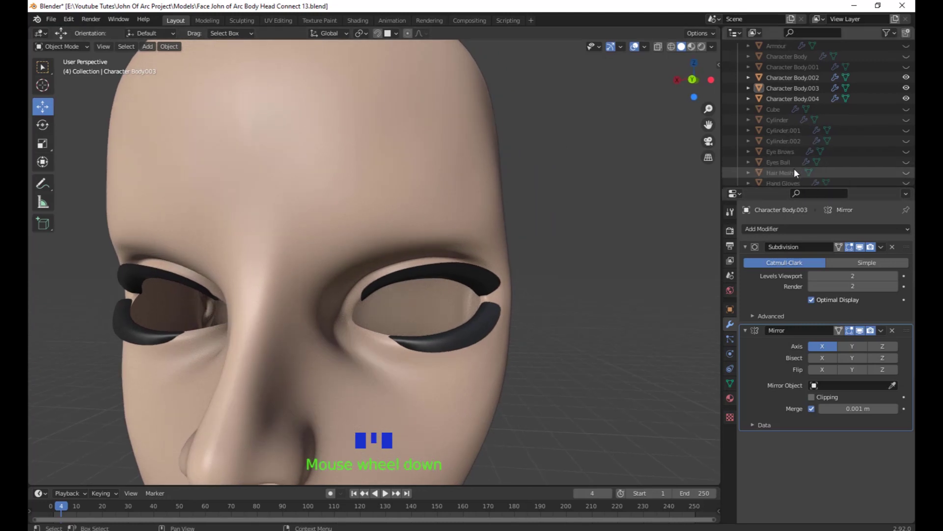
{"action": "left_click", "coordinate": [895, 162]}
{"action": "left_click", "coordinate": [905, 161]}
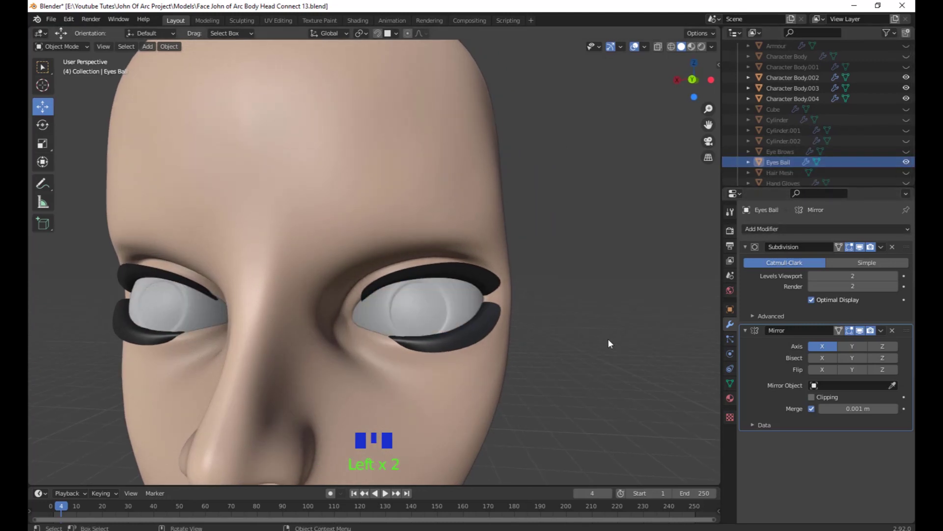
{"action": "left_click", "coordinate": [445, 311]}
{"action": "key", "text": "Tab"}
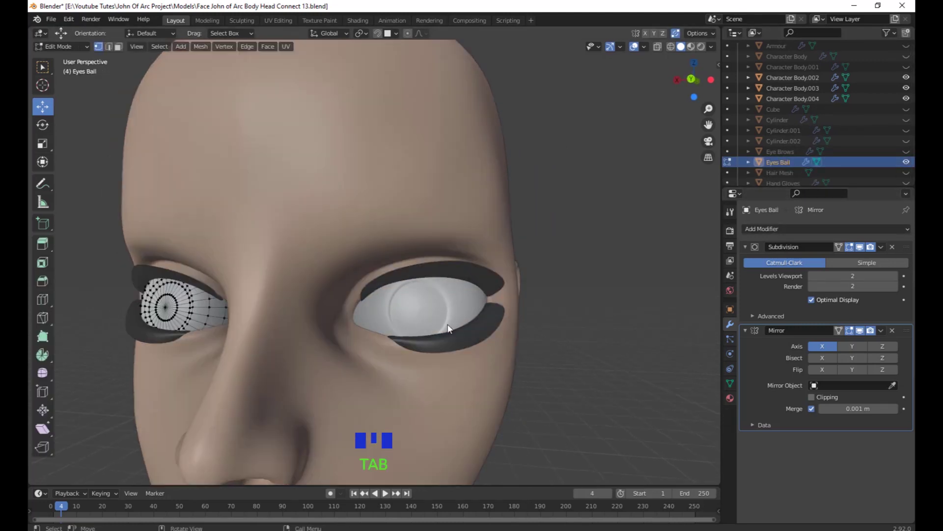
Examine both eyeballs and the iris rings against the lash strips from several angles.
{"action": "middle_click_drag", "start_coordinate": [533, 371], "coordinate": [560, 391]}
{"action": "middle_click_drag", "start_coordinate": [285, 390], "coordinate": [324, 217], "text": "shift"}
{"action": "scroll", "coordinate": [388, 366], "scroll_direction": "up", "scroll_amount": 1}
{"action": "scroll", "coordinate": [384, 379], "scroll_direction": "up", "scroll_amount": 1}
{"action": "scroll", "coordinate": [305, 251], "scroll_direction": "up", "scroll_amount": 1}
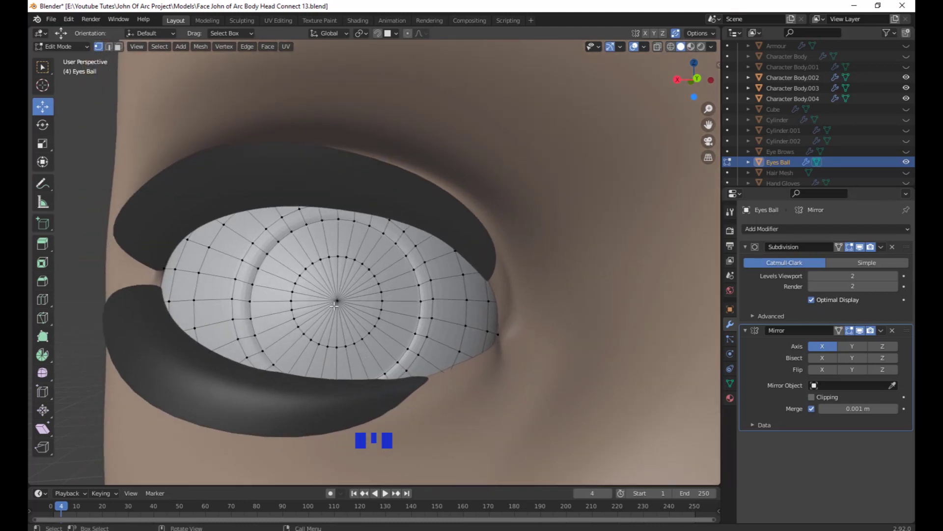
{"action": "middle_click_drag", "start_coordinate": [334, 306], "coordinate": [376, 300], "text": "shift"}
{"action": "scroll", "coordinate": [432, 320], "scroll_direction": "down", "scroll_amount": 3}
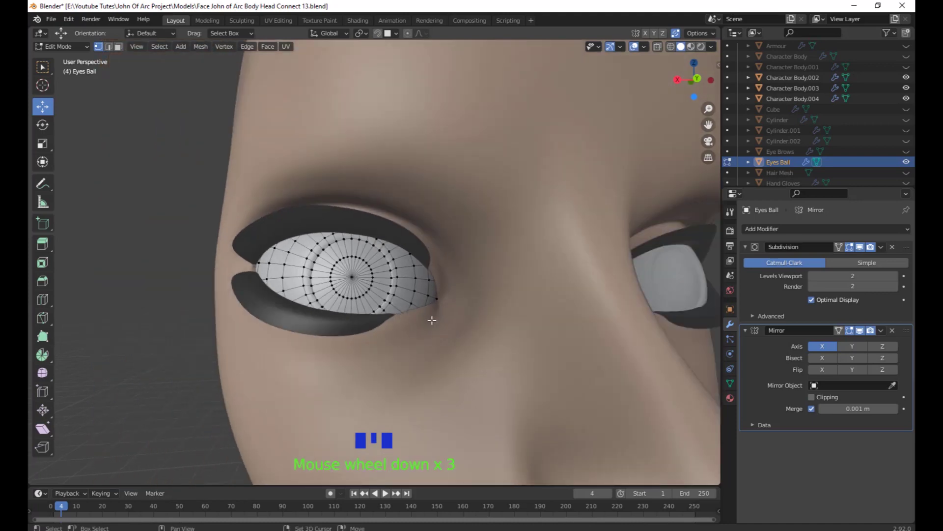
{"action": "mouse_move", "coordinate": [432, 319]}
{"action": "middle_mouse_down", "text": "shift"}
{"action": "mouse_move", "coordinate": [484, 337]}
{"action": "mouse_move", "coordinate": [438, 332]}
{"action": "middle_mouse_up", "text": "shift"}
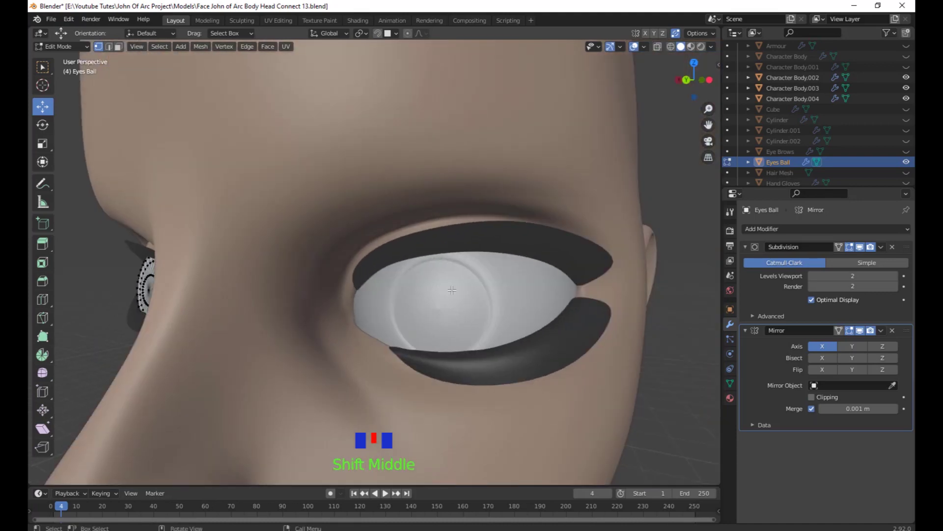
{"action": "middle_click_drag", "start_coordinate": [452, 290], "coordinate": [479, 310]}
{"action": "scroll", "coordinate": [464, 302], "scroll_direction": "up", "scroll_amount": 1}
{"action": "mouse_move", "coordinate": [479, 310]}
{"action": "middle_mouse_down", "text": "shift"}
{"action": "mouse_move", "coordinate": [494, 318]}
{"action": "mouse_move", "coordinate": [486, 293]}
{"action": "middle_mouse_up", "text": "shift"}
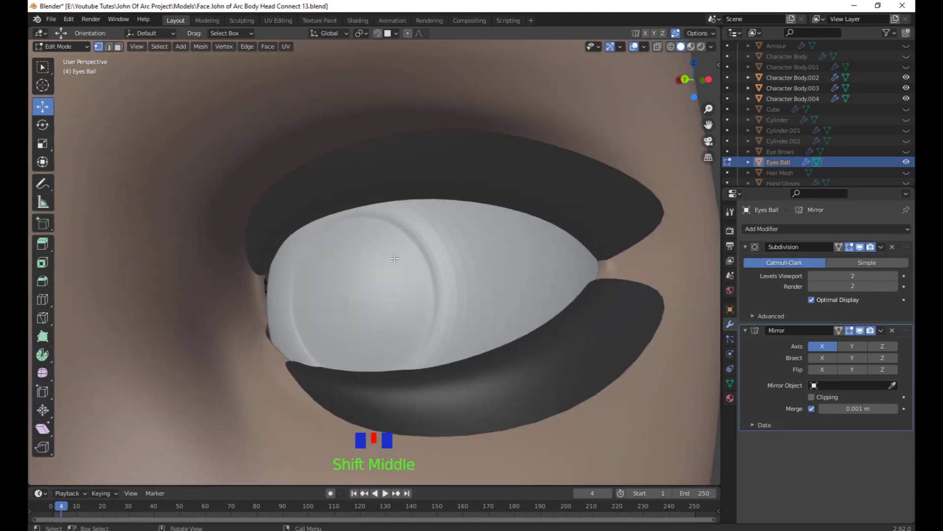
{"action": "scroll", "coordinate": [380, 308], "scroll_direction": "down", "scroll_amount": 2}
{"action": "middle_click_drag", "start_coordinate": [246, 316], "coordinate": [432, 312], "text": "shift"}
{"action": "scroll", "coordinate": [394, 307], "scroll_direction": "up", "scroll_amount": 6}
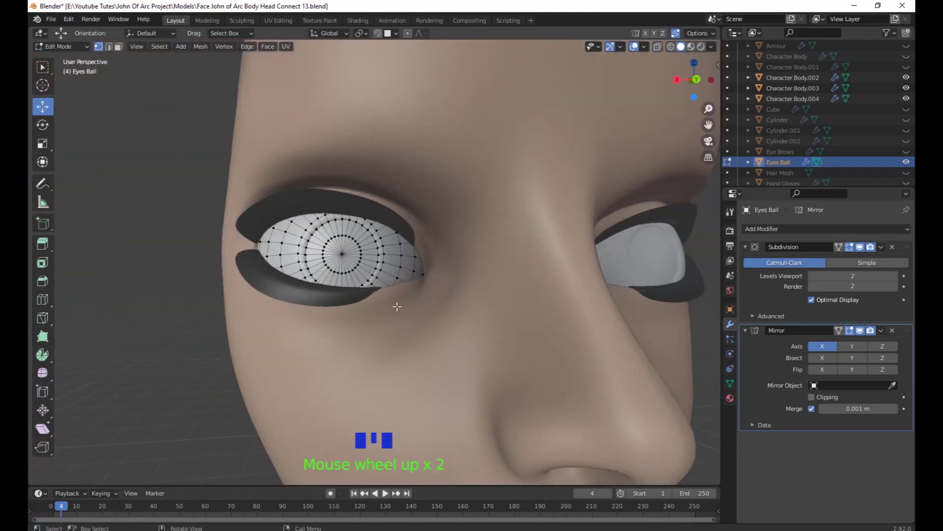
{"action": "scroll", "coordinate": [348, 288], "scroll_direction": "up", "scroll_amount": 8}
{"action": "middle_click_drag", "start_coordinate": [424, 398], "coordinate": [417, 227], "text": "shift"}
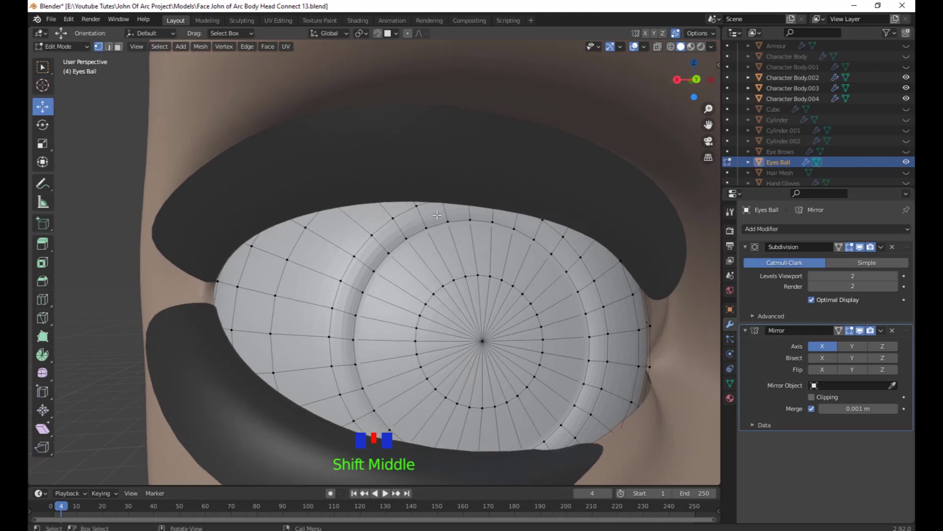
Push the edge loop around the iris rim into the eyeball by about 0.0025 m along Y.
{"action": "middle_click_drag", "start_coordinate": [416, 306], "coordinate": [508, 322]}
{"action": "middle_click_drag", "start_coordinate": [259, 359], "coordinate": [312, 210], "text": "shift"}
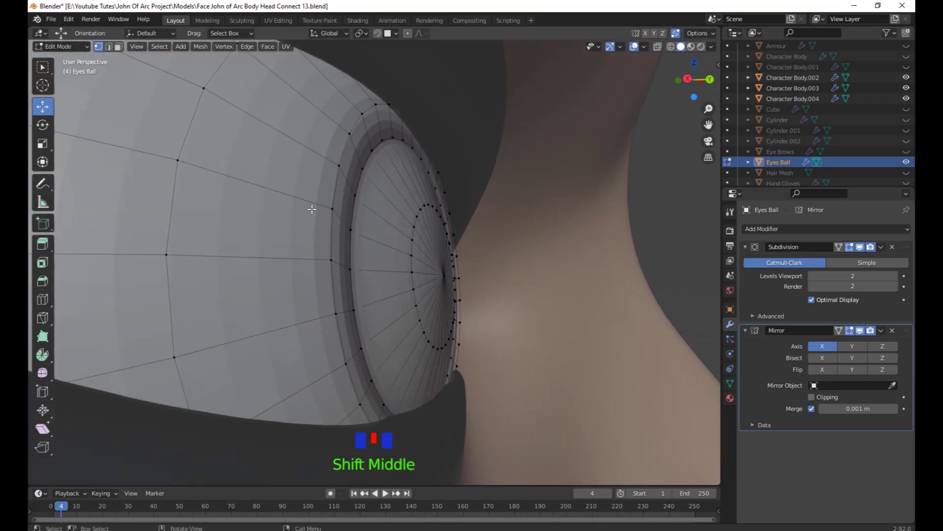
{"action": "middle_click_drag", "start_coordinate": [427, 342], "coordinate": [377, 288]}
{"action": "left_click", "coordinate": [393, 160], "text": "alt"}
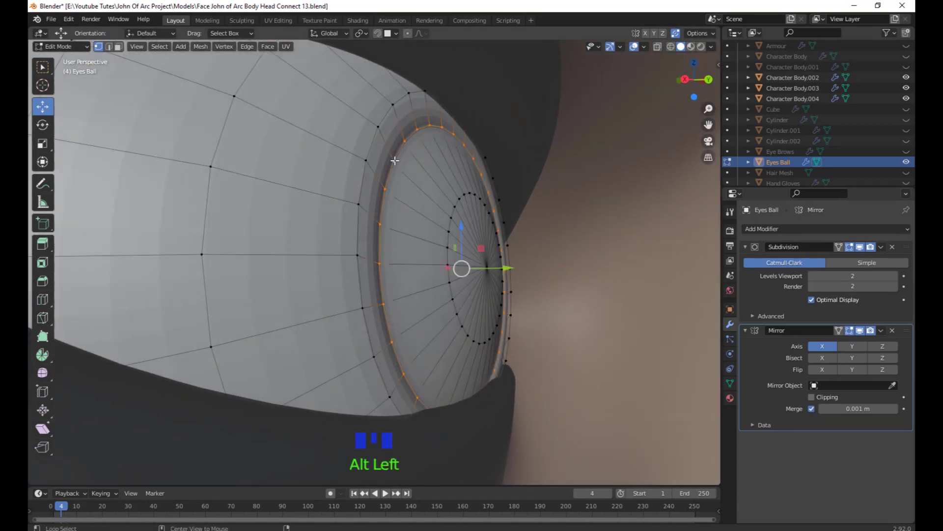
{"action": "middle_click_drag", "start_coordinate": [404, 250], "coordinate": [485, 265]}
{"action": "left_click_drag", "start_coordinate": [485, 265], "coordinate": [470, 264]}
Reselect the loop bounding the iris disc and push it a further 0.0013 m or so inward along Y.
{"action": "scroll", "coordinate": [470, 264], "scroll_direction": "down", "scroll_amount": 2}
{"action": "middle_click_drag", "start_coordinate": [471, 264], "coordinate": [347, 187]}
{"action": "scroll", "coordinate": [460, 165], "scroll_direction": "down", "scroll_amount": 2}
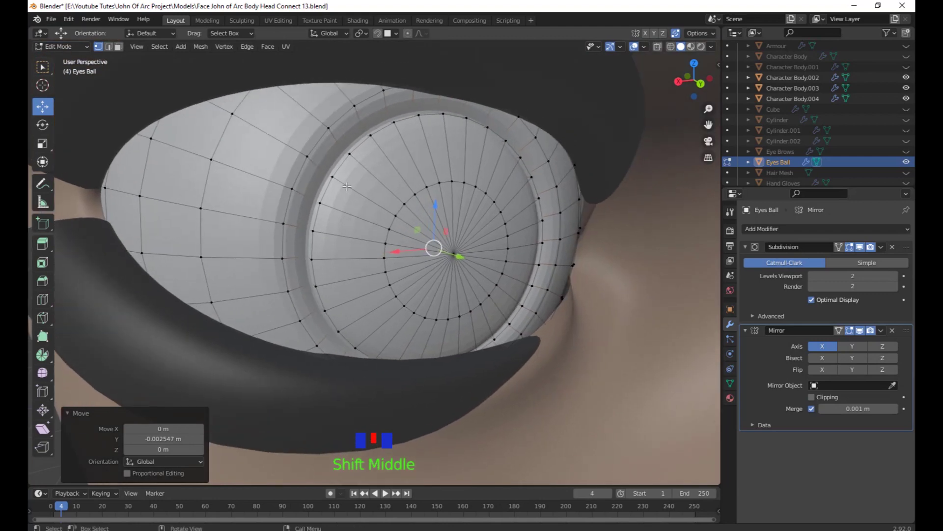
{"action": "middle_click_drag", "start_coordinate": [379, 158], "coordinate": [381, 129]}
{"action": "left_click", "coordinate": [378, 126], "text": "alt"}
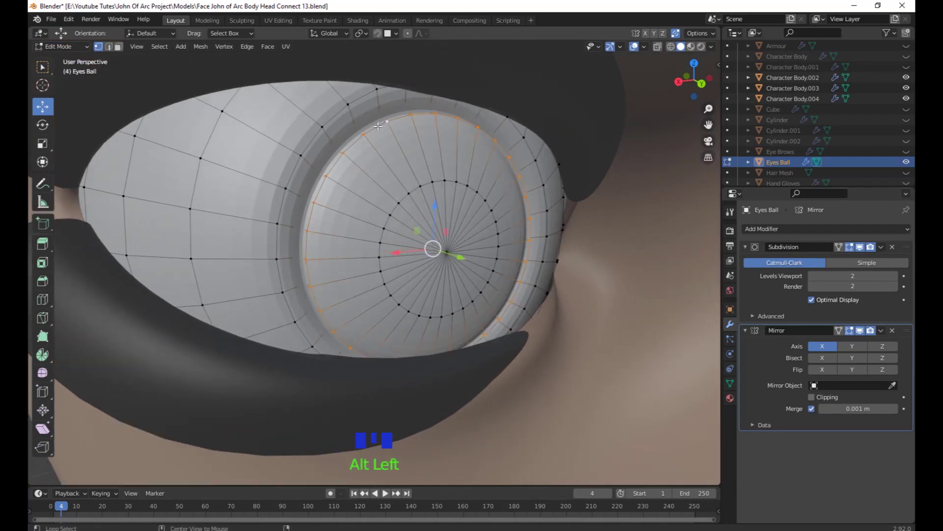
{"action": "middle_click_drag", "start_coordinate": [386, 235], "coordinate": [416, 243]}
{"action": "left_click_drag", "start_coordinate": [392, 249], "coordinate": [383, 251]}
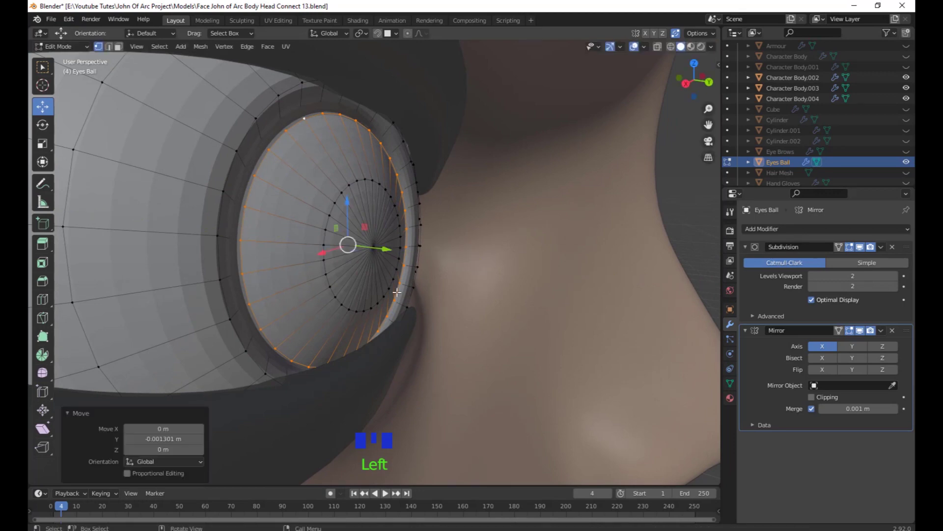
Add a centred loop cut between the iris rim and the inner ring and move it slightly forward along Y.
{"action": "middle_click_drag", "start_coordinate": [397, 292], "coordinate": [429, 287]}
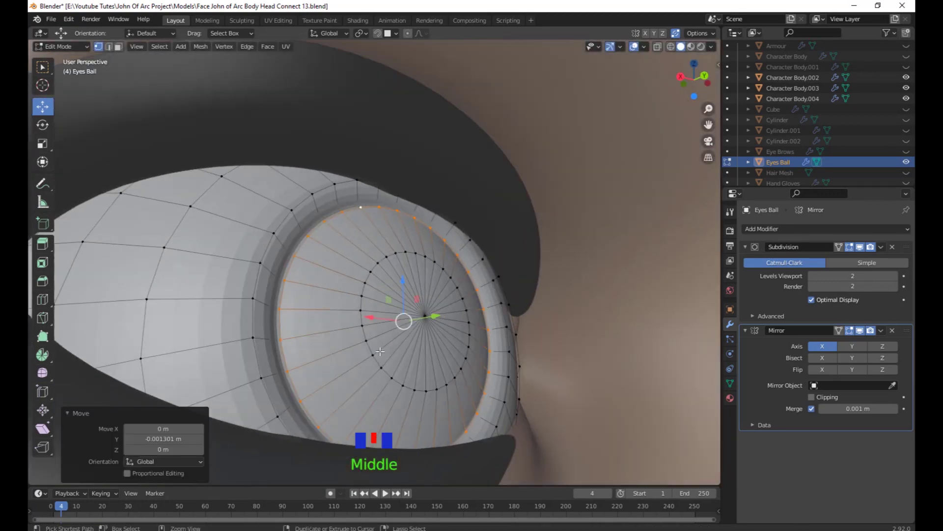
{"action": "key", "text": "ctrl+r"}
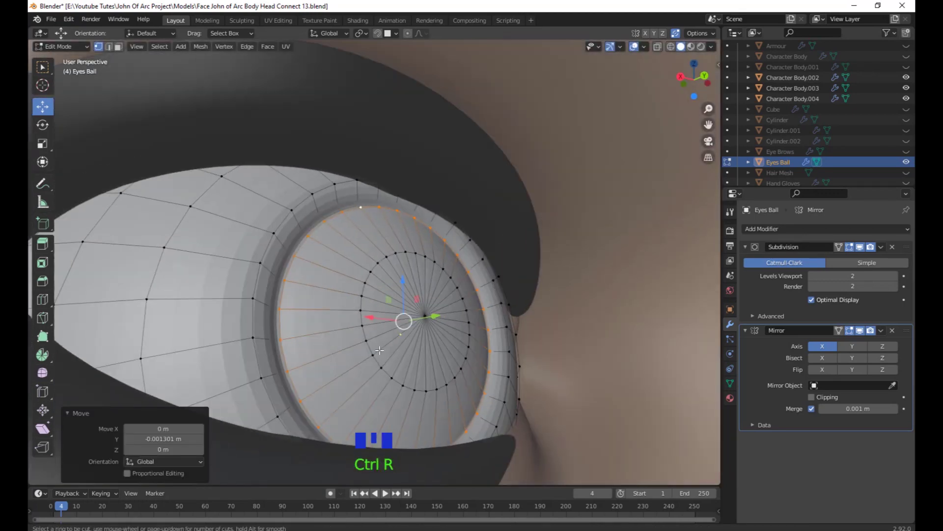
{"action": "left_click", "coordinate": [335, 305]}
{"action": "right_click", "coordinate": [335, 305]}
{"action": "middle_click_drag", "start_coordinate": [335, 305], "coordinate": [395, 259]}
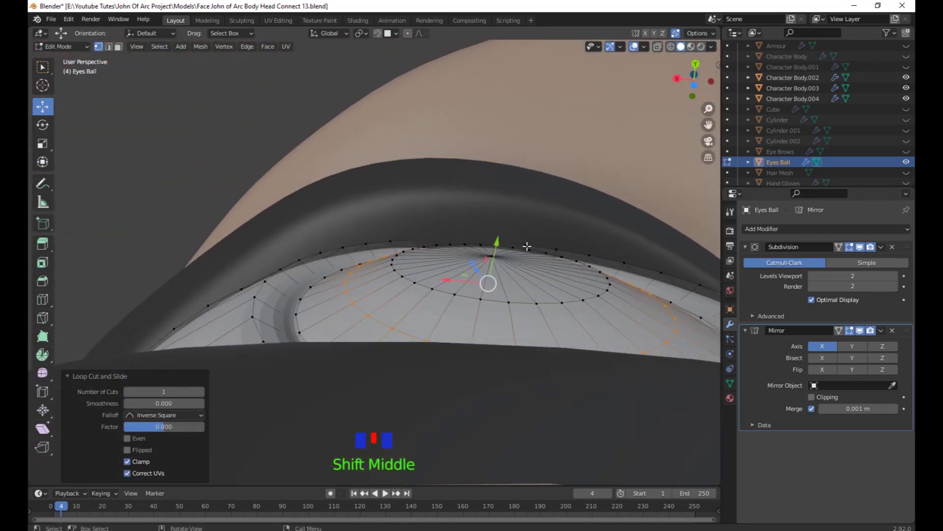
{"action": "left_click_drag", "start_coordinate": [496, 243], "coordinate": [497, 235]}
Return to Object Mode and examine the reshaped eyes on the whole head.
{"action": "middle_click_drag", "start_coordinate": [497, 235], "coordinate": [491, 344]}
{"action": "scroll", "coordinate": [509, 359], "scroll_direction": "down", "scroll_amount": 3}
{"action": "key", "text": "Tab"}
{"action": "scroll", "coordinate": [389, 276], "scroll_direction": "down", "scroll_amount": 4}
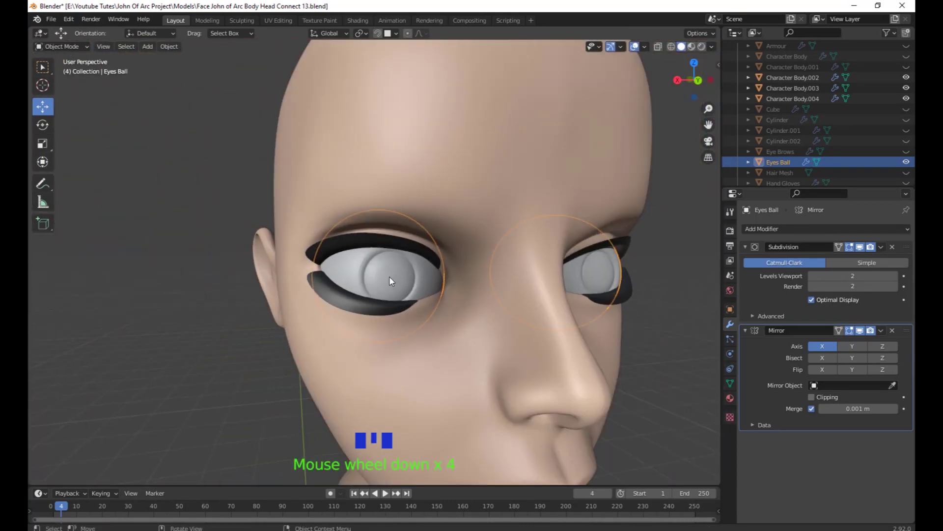
{"action": "scroll", "coordinate": [580, 335], "scroll_direction": "down", "scroll_amount": 3}
{"action": "scroll", "coordinate": [596, 335], "scroll_direction": "down", "scroll_amount": 3}
{"action": "middle_click_drag", "start_coordinate": [596, 336], "coordinate": [495, 350]}
{"action": "scroll", "coordinate": [530, 347], "scroll_direction": "up", "scroll_amount": 3}
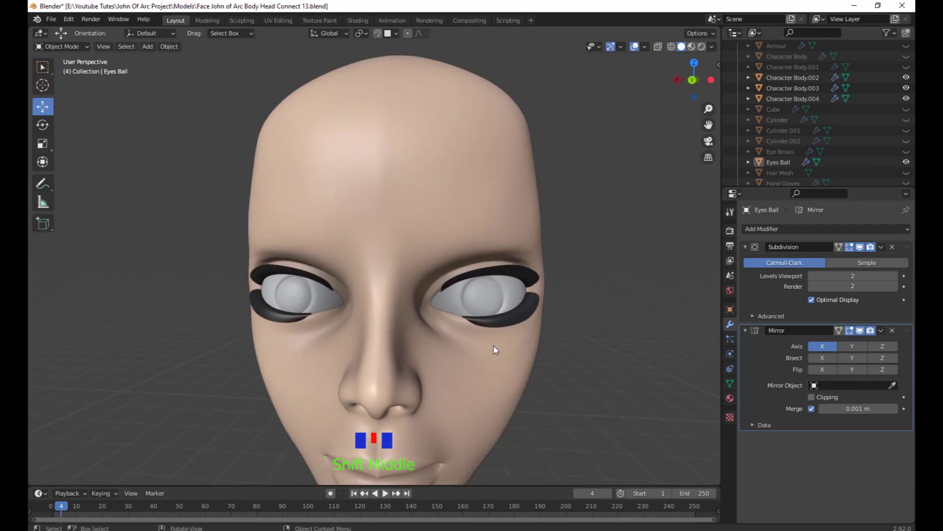
In Edit Mode, extend the inner end of the lower eyelash mesh along X toward the inner corner of the eye.
{"action": "scroll", "coordinate": [402, 311], "scroll_direction": "up", "scroll_amount": 3}
{"action": "middle_click_drag", "start_coordinate": [402, 311], "coordinate": [459, 369]}
{"action": "left_click", "coordinate": [447, 346]}
{"action": "scroll", "coordinate": [563, 361], "scroll_direction": "up", "scroll_amount": 2}
{"action": "middle_click_drag", "start_coordinate": [563, 360], "coordinate": [595, 362], "text": "shift"}
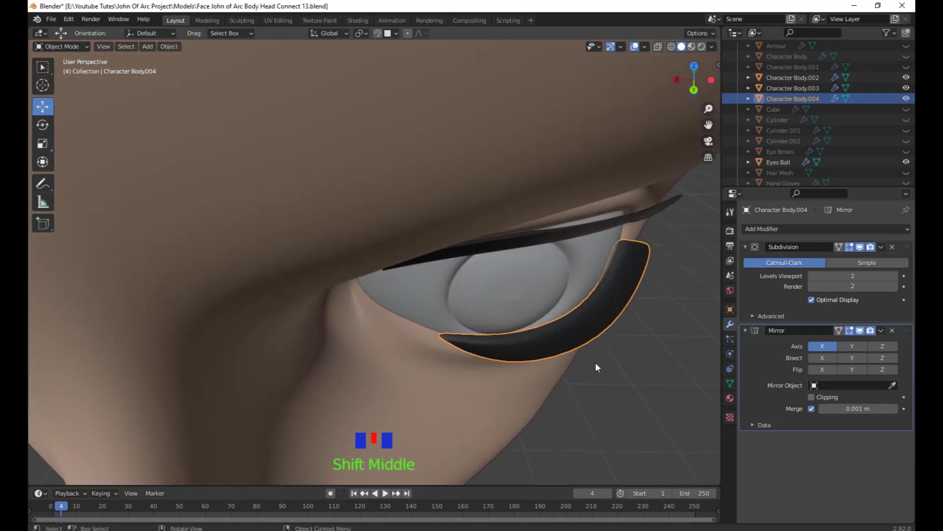
{"action": "key", "text": "Tab"}
{"action": "left_click_drag", "start_coordinate": [455, 358], "coordinate": [402, 317]}
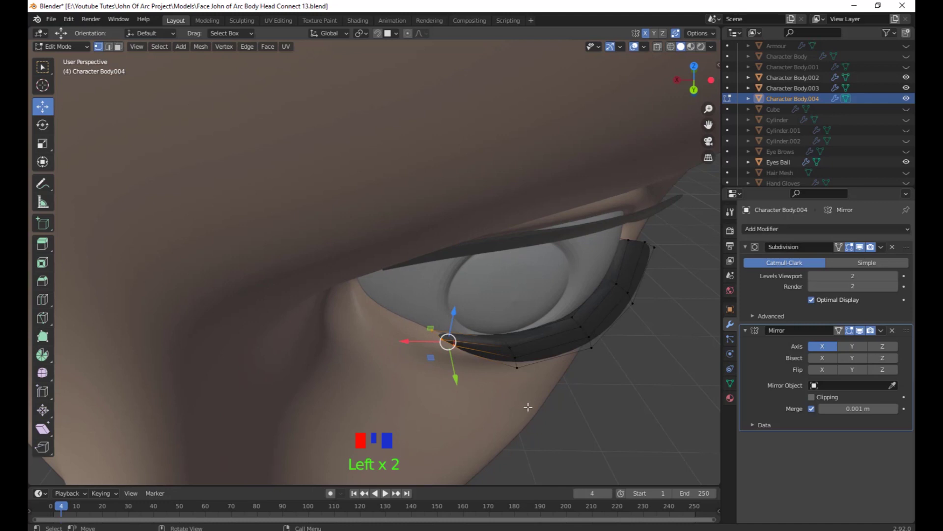
{"action": "left_click_drag", "start_coordinate": [528, 406], "coordinate": [406, 306]}
{"action": "left_click_drag", "start_coordinate": [480, 348], "coordinate": [456, 344]}
{"action": "left_click", "coordinate": [423, 339]}
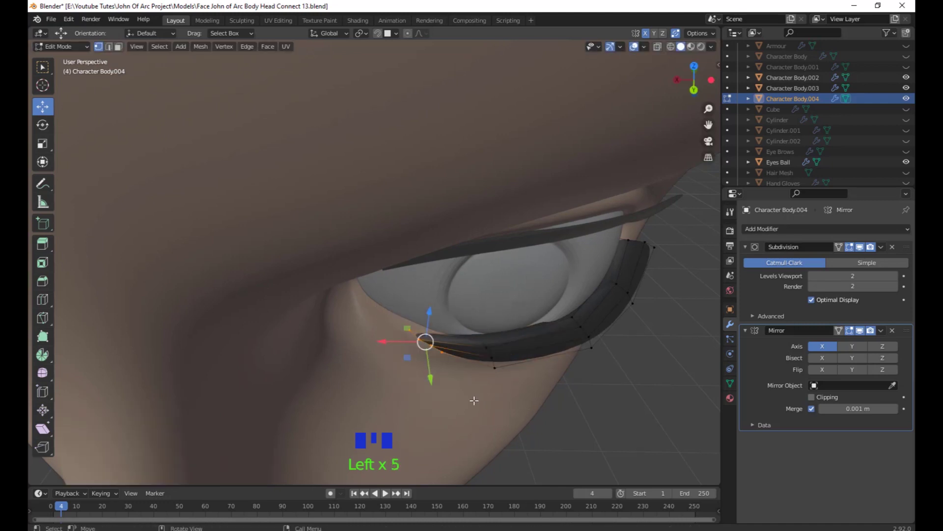
Shift the lower eyelash's inner tip vertices along Y to follow the eyelid surface.
{"action": "middle_click_drag", "start_coordinate": [423, 339], "coordinate": [485, 389]}
{"action": "left_click_drag", "start_coordinate": [453, 370], "coordinate": [442, 360]}
{"action": "middle_click_drag", "start_coordinate": [516, 386], "coordinate": [436, 354]}
{"action": "scroll", "coordinate": [404, 393], "scroll_direction": "up", "scroll_amount": 2}
{"action": "middle_click_drag", "start_coordinate": [405, 393], "coordinate": [346, 319]}
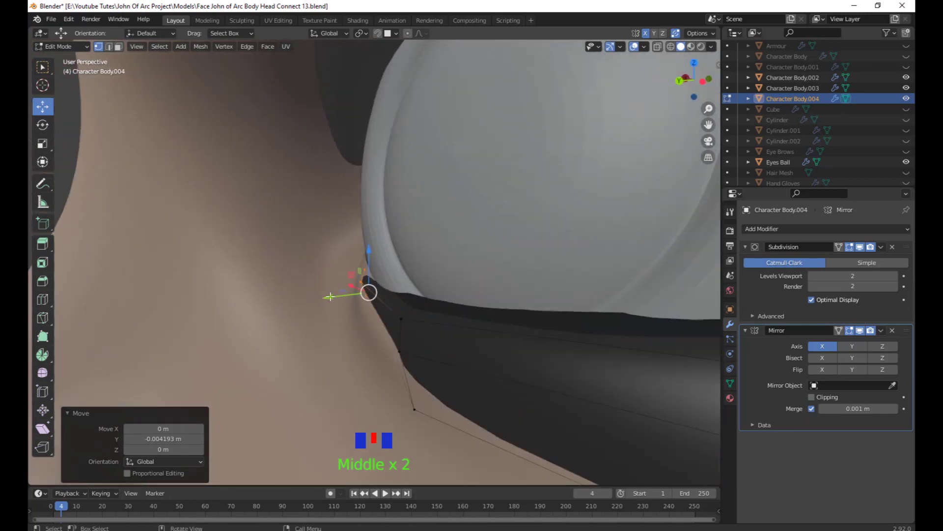
{"action": "left_click_drag", "start_coordinate": [330, 297], "coordinate": [309, 310]}
Adjust the innermost vertices of the lower eyelash to fit the eye corner, and return to Object Mode with nothing selected.
{"action": "middle_click_drag", "start_coordinate": [423, 358], "coordinate": [413, 303]}
{"action": "left_click_drag", "start_coordinate": [313, 241], "coordinate": [362, 282]}
{"action": "left_click", "coordinate": [366, 278]}
{"action": "left_click_drag", "start_coordinate": [302, 250], "coordinate": [329, 262]}
{"action": "scroll", "coordinate": [498, 322], "scroll_direction": "down", "scroll_amount": 2}
{"action": "middle_click_drag", "start_coordinate": [498, 322], "coordinate": [576, 377]}
{"action": "scroll", "coordinate": [477, 364], "scroll_direction": "down", "scroll_amount": 2, "text": "shift"}
{"action": "scroll", "coordinate": [511, 364], "scroll_direction": "down", "scroll_amount": 2}
{"action": "scroll", "coordinate": [524, 396], "scroll_direction": "down", "scroll_amount": 2}
{"action": "left_click", "coordinate": [559, 353]}
{"action": "key", "text": "Tab"}
{"action": "left_click", "coordinate": [578, 371]}
Examine the reshaped eyelashes and the whole head from the front.
{"action": "scroll", "coordinate": [567, 384], "scroll_direction": "down", "scroll_amount": 2}
{"action": "scroll", "coordinate": [557, 387], "scroll_direction": "up", "scroll_amount": 2}
{"action": "scroll", "coordinate": [561, 388], "scroll_direction": "down", "scroll_amount": 1}
{"action": "middle_click_drag", "start_coordinate": [518, 373], "coordinate": [464, 327], "text": "shift"}
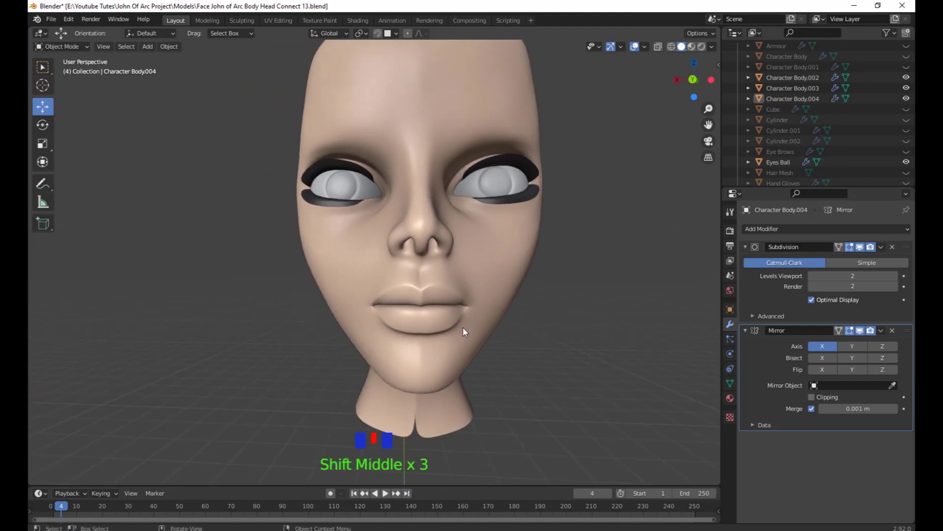
{"action": "left_click", "coordinate": [464, 326]}
{"action": "scroll", "coordinate": [575, 372], "scroll_direction": "down", "scroll_amount": 3}
{"action": "middle_click_drag", "start_coordinate": [575, 373], "coordinate": [594, 392]}
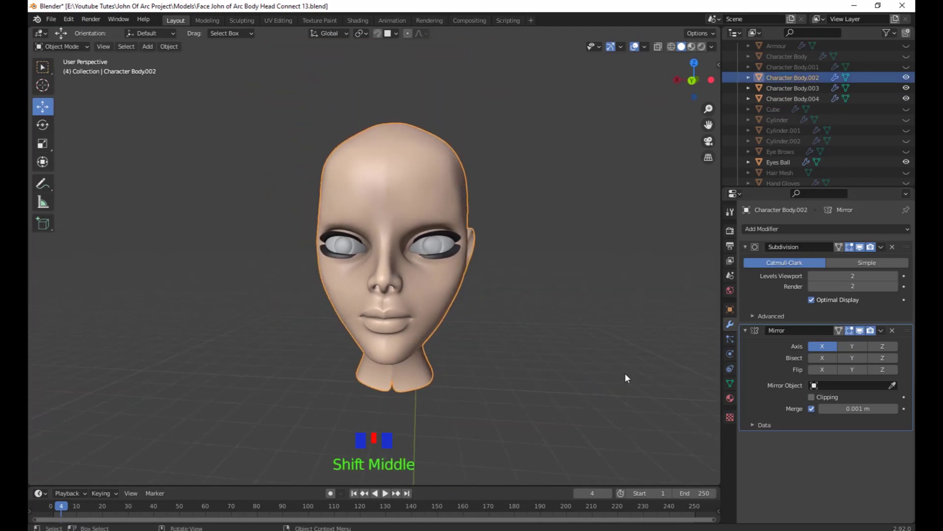
{"action": "middle_click_drag", "start_coordinate": [588, 348], "coordinate": [560, 384]}
{"action": "scroll", "coordinate": [535, 388], "scroll_direction": "up", "scroll_amount": 2}
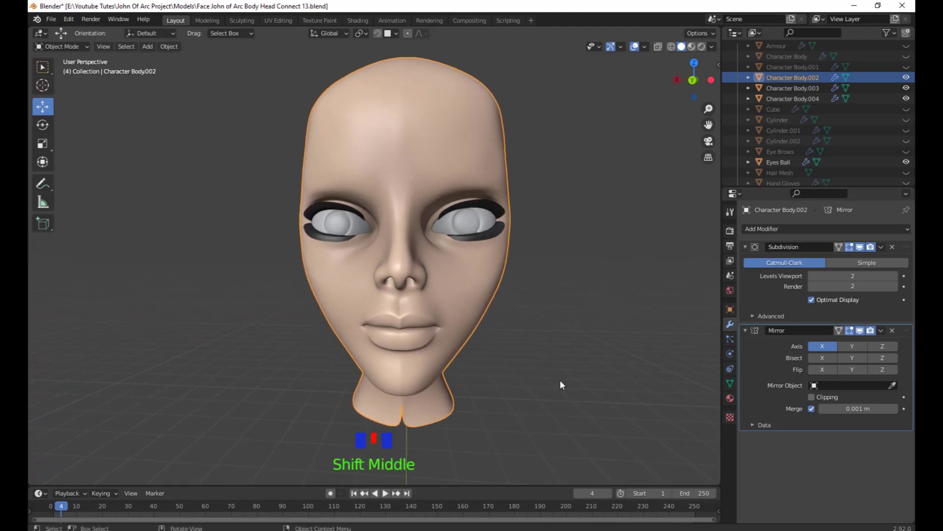
Unhide all hidden objects of the character and deselect everything.
{"action": "left_click_drag", "start_coordinate": [605, 416], "coordinate": [153, 143]}
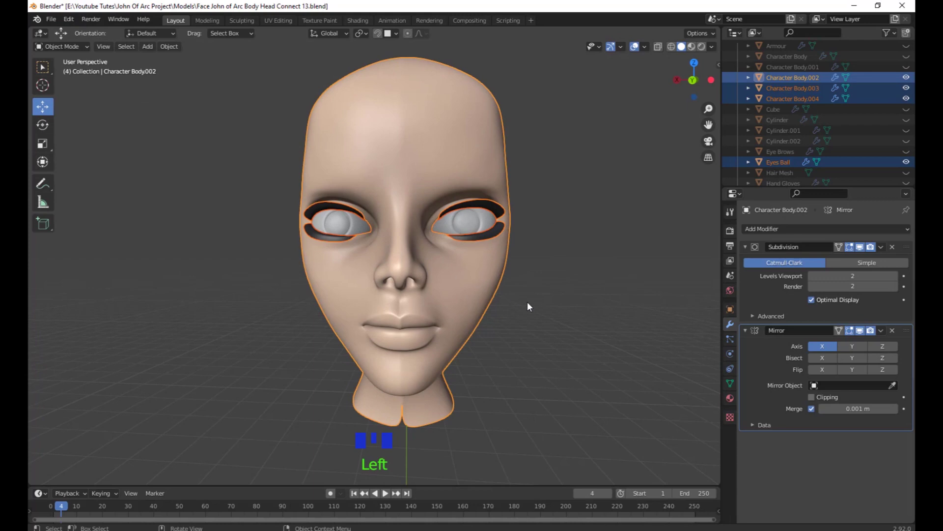
{"action": "key", "text": "alt+h"}
{"action": "left_click", "coordinate": [594, 293]}
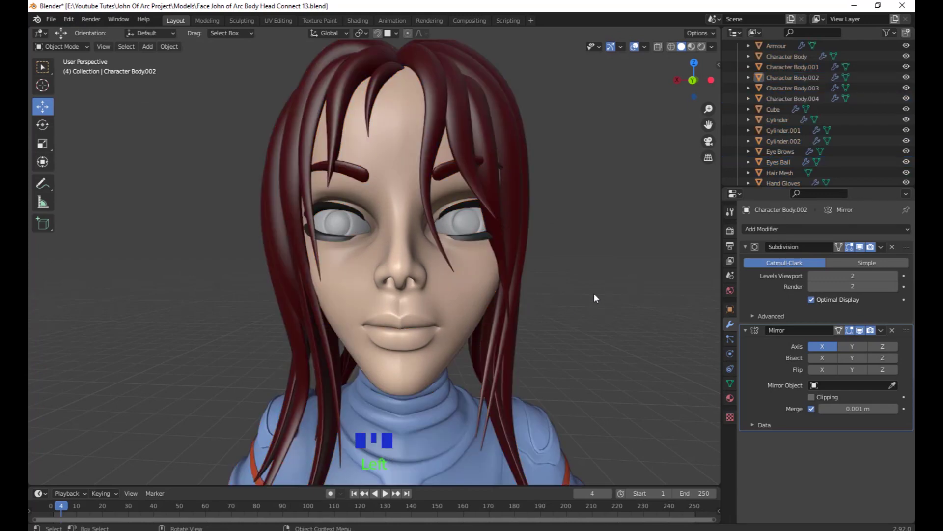
Examine the eyelashes and the face together with the hair and armour from several angles.
{"action": "scroll", "coordinate": [592, 295], "scroll_direction": "down", "scroll_amount": 3}
{"action": "middle_click_drag", "start_coordinate": [577, 314], "coordinate": [443, 315]}
{"action": "scroll", "coordinate": [540, 315], "scroll_direction": "up", "scroll_amount": 4}
{"action": "scroll", "coordinate": [452, 319], "scroll_direction": "up", "scroll_amount": 2}
{"action": "middle_click_drag", "start_coordinate": [469, 339], "coordinate": [455, 400], "text": "shift"}
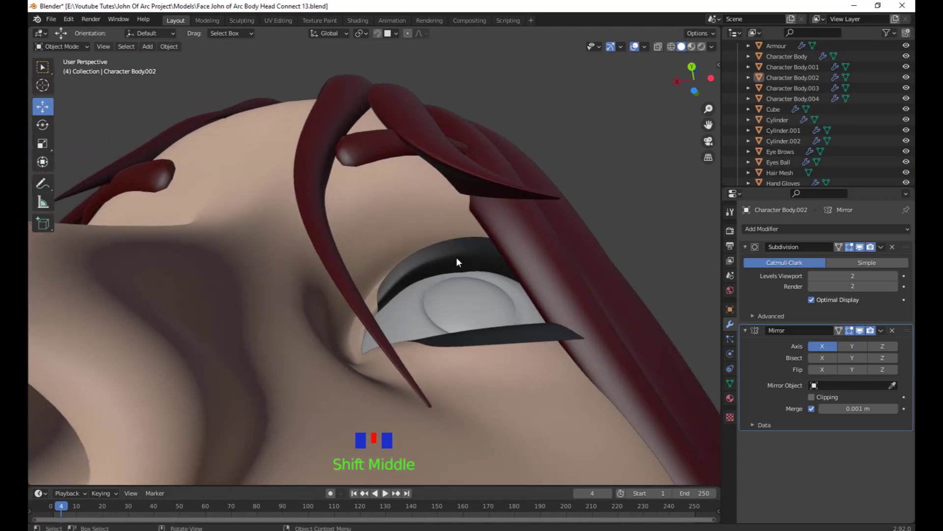
{"action": "left_click", "coordinate": [456, 258]}
{"action": "scroll", "coordinate": [473, 314], "scroll_direction": "down", "scroll_amount": 2}
{"action": "middle_click_drag", "start_coordinate": [473, 315], "coordinate": [473, 337]}
{"action": "scroll", "coordinate": [473, 339], "scroll_direction": "down", "scroll_amount": 5}
{"action": "middle_click_drag", "start_coordinate": [409, 345], "coordinate": [432, 379]}
{"action": "left_click", "coordinate": [578, 353]}
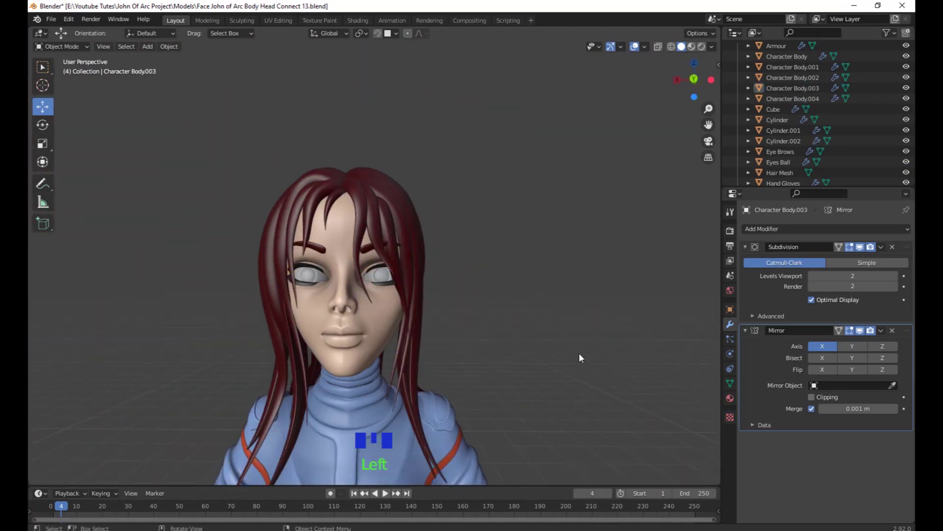
{"action": "middle_click_drag", "start_coordinate": [579, 353], "coordinate": [630, 315]}
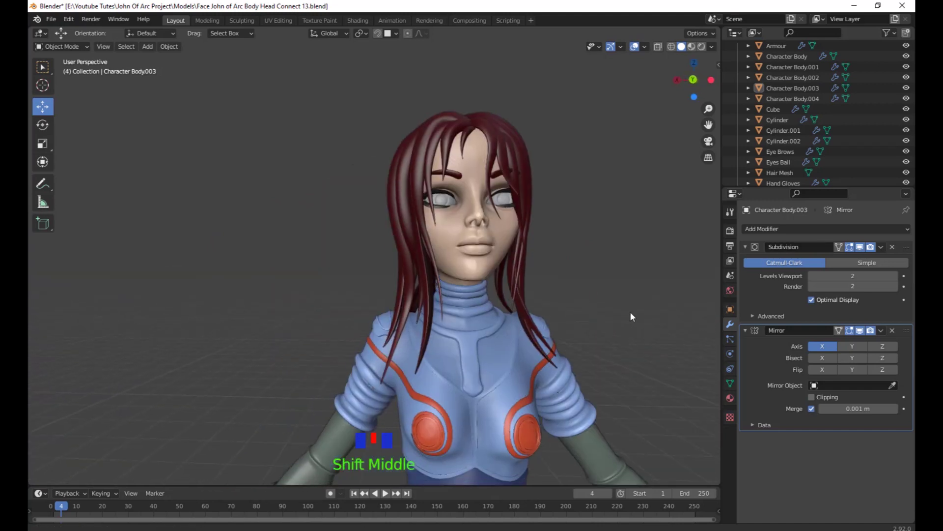
{"action": "middle_click_drag", "start_coordinate": [581, 279], "coordinate": [462, 331], "text": "shift"}
{"action": "scroll", "coordinate": [577, 323], "scroll_direction": "up", "scroll_amount": 3}
Isolate the head mesh Character Body.002 by hiding all other objects.
{"action": "left_click", "coordinate": [491, 277]}
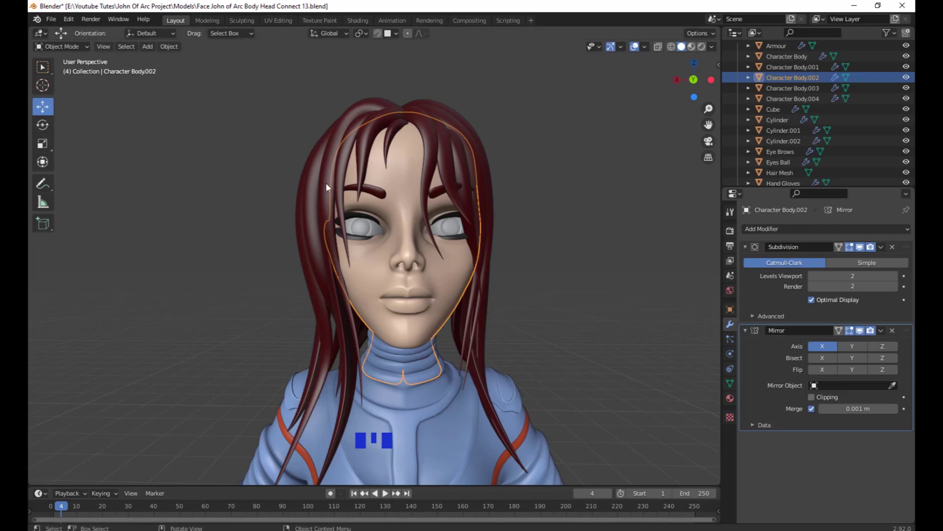
{"action": "scroll", "coordinate": [570, 346], "scroll_direction": "up", "scroll_amount": 4}
{"action": "middle_click_drag", "start_coordinate": [570, 347], "coordinate": [573, 355], "text": "shift"}
{"action": "middle_click_drag", "start_coordinate": [462, 312], "coordinate": [452, 311]}
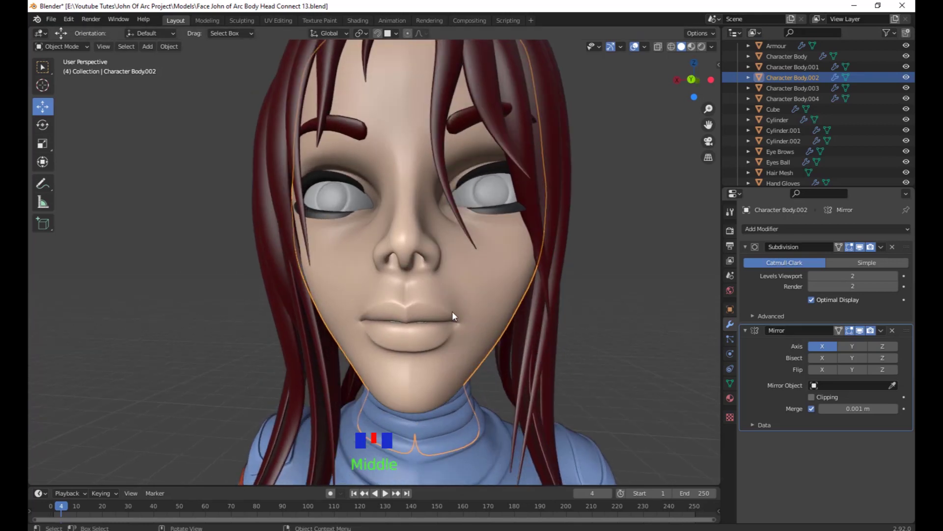
{"action": "scroll", "coordinate": [594, 455], "scroll_direction": "down", "scroll_amount": 4}
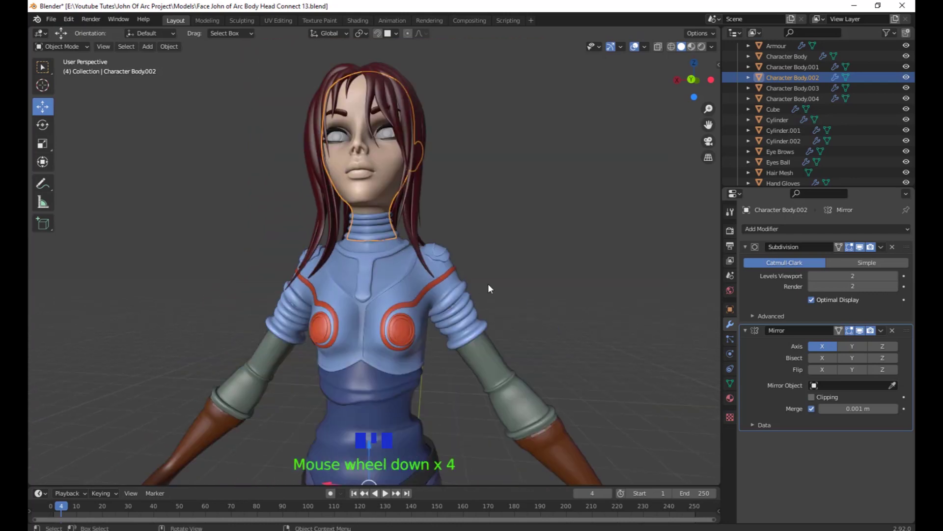
{"action": "middle_click_drag", "start_coordinate": [489, 286], "coordinate": [529, 349], "text": "shift"}
{"action": "scroll", "coordinate": [588, 358], "scroll_direction": "up", "scroll_amount": 5}
{"action": "middle_click_drag", "start_coordinate": [605, 372], "coordinate": [601, 328], "text": "shift"}
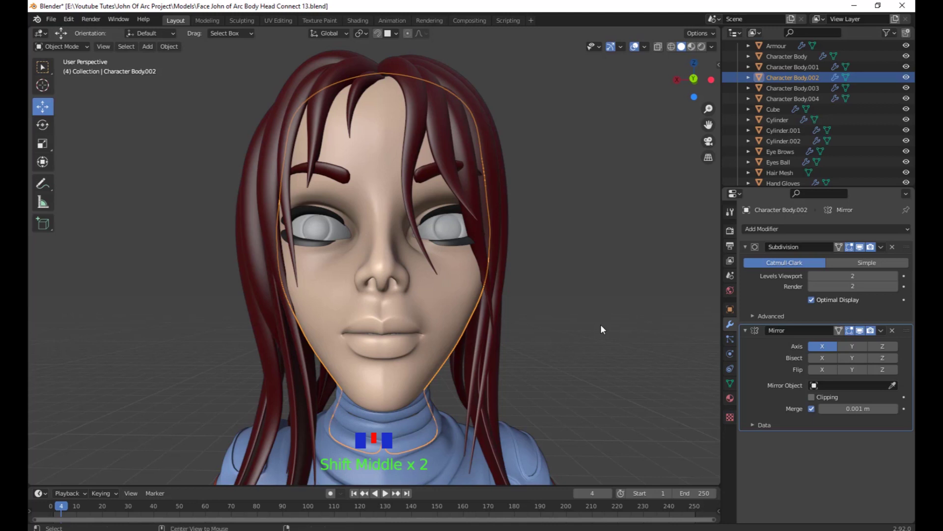
{"action": "scroll", "coordinate": [599, 325], "scroll_direction": "down", "scroll_amount": 1}
{"action": "middle_click_drag", "start_coordinate": [597, 325], "coordinate": [554, 305]}
{"action": "key", "text": "shift+h"}
{"action": "scroll", "coordinate": [613, 379], "scroll_direction": "down", "scroll_amount": 2}
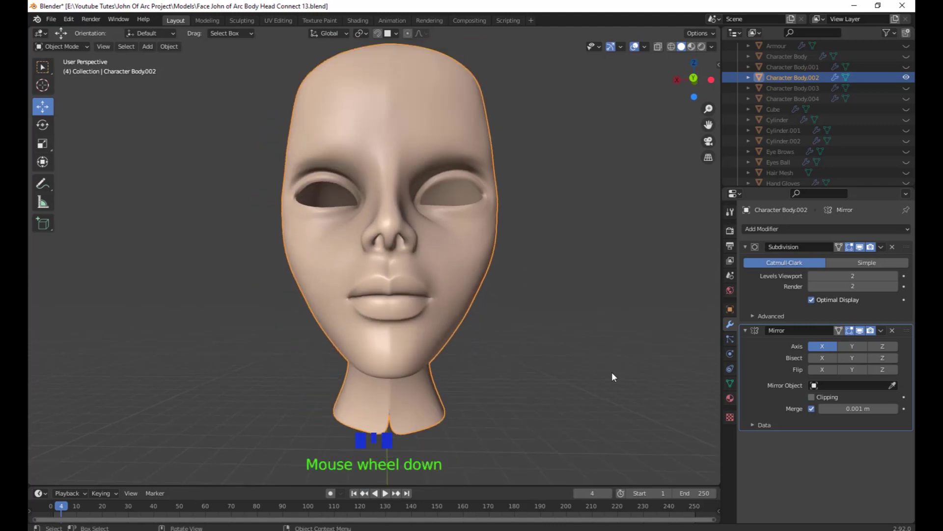
{"action": "middle_click_drag", "start_coordinate": [612, 379], "coordinate": [611, 408], "text": "shift"}
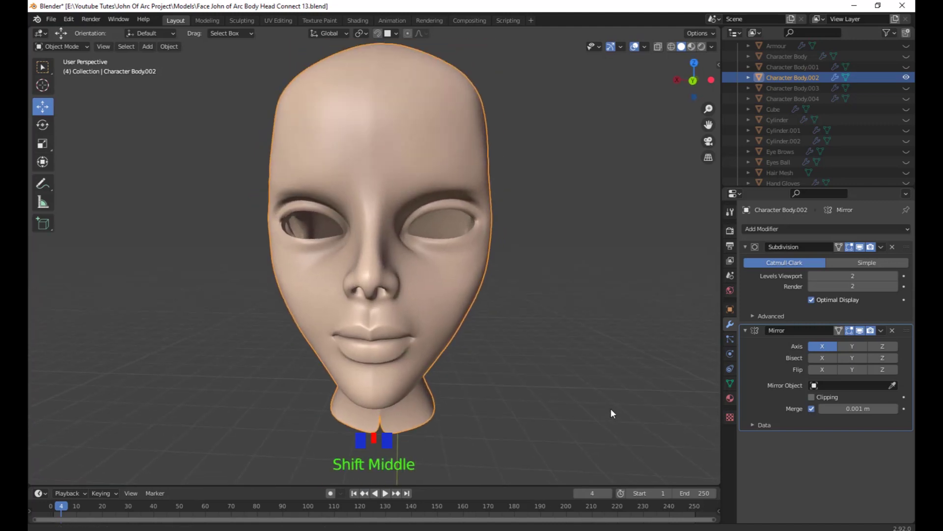
Remove the Subdivision modifier from the head mesh and enable Clipping on its Mirror modifier.
{"action": "left_click", "coordinate": [892, 247]}
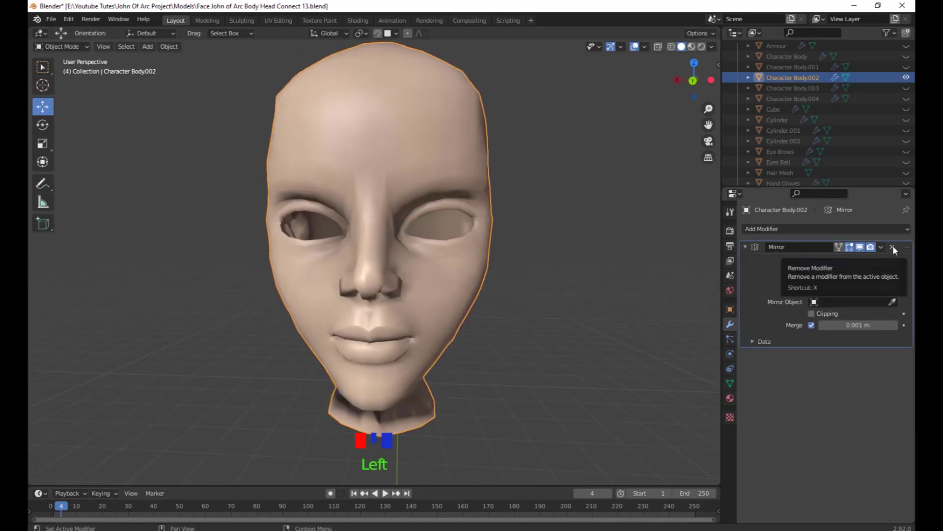
{"action": "middle_click_drag", "start_coordinate": [452, 211], "coordinate": [558, 333]}
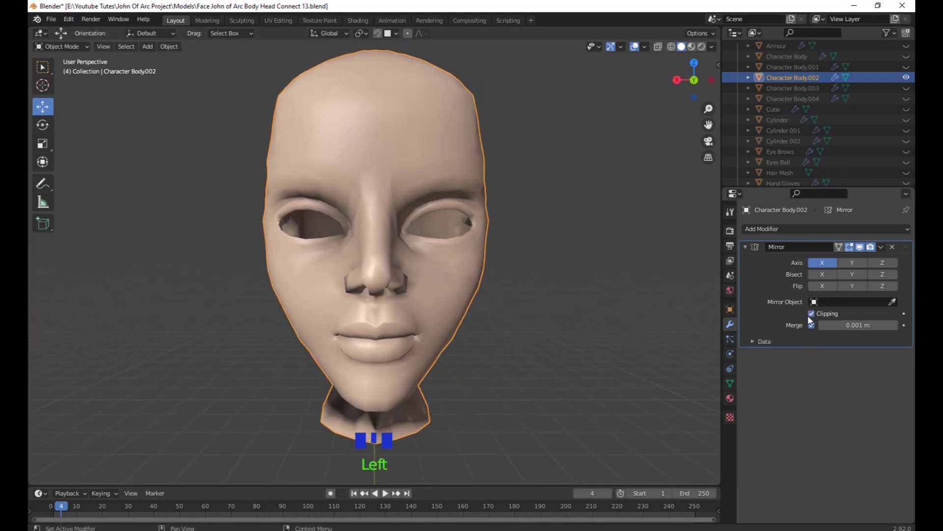
In Edit Mode, move the lower neck's front centre vertices onto the mirror line to close the gap in the neck.
{"action": "middle_click_drag", "start_coordinate": [506, 388], "coordinate": [518, 270]}
{"action": "scroll", "coordinate": [508, 360], "scroll_direction": "down", "scroll_amount": 2}
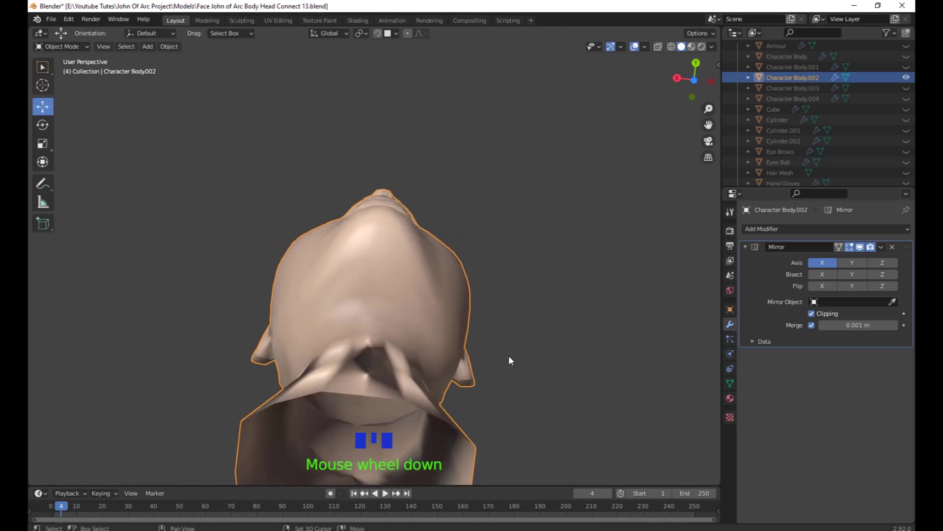
{"action": "middle_click_drag", "start_coordinate": [509, 360], "coordinate": [420, 285]}
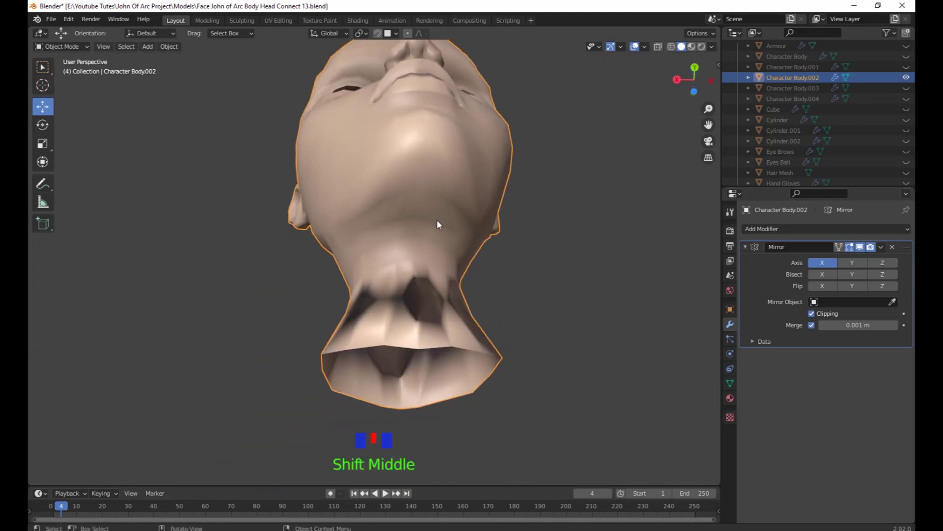
{"action": "key", "text": "Tab"}
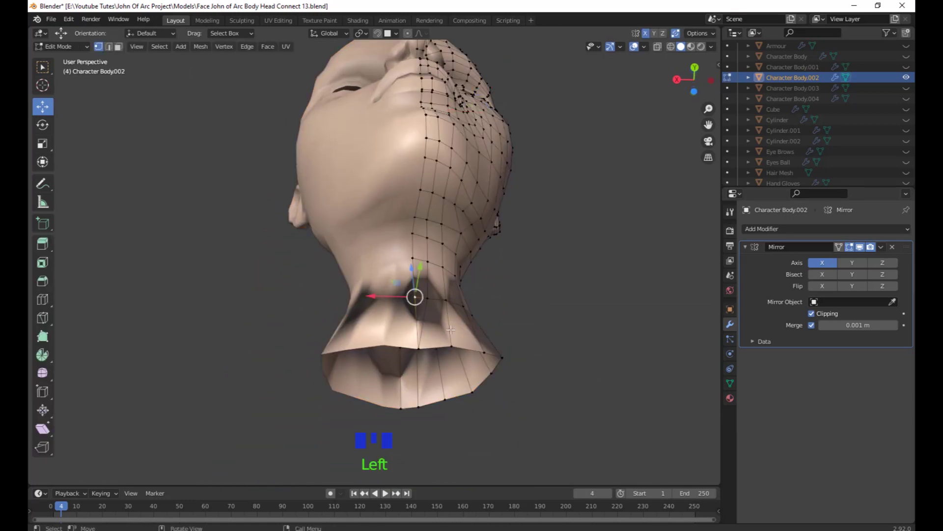
{"action": "scroll", "coordinate": [451, 329], "scroll_direction": "up", "scroll_amount": 3}
{"action": "middle_click_drag", "start_coordinate": [437, 369], "coordinate": [405, 289], "text": "shift"}
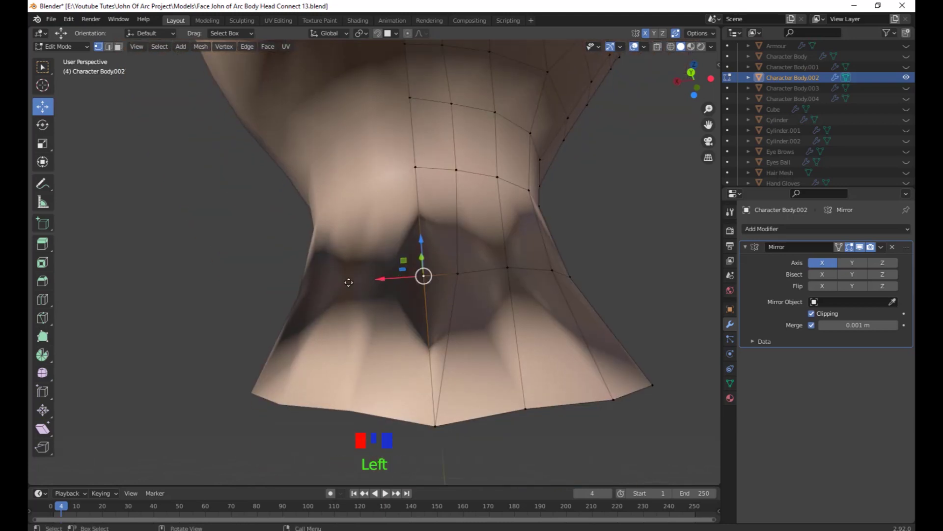
{"action": "left_click_drag", "start_coordinate": [402, 269], "coordinate": [369, 289]}
{"action": "left_click", "coordinate": [461, 271]}
{"action": "left_click_drag", "start_coordinate": [459, 273], "coordinate": [464, 276]}
Return the head to Object Mode and apply its Mirror modifier.
{"action": "scroll", "coordinate": [553, 326], "scroll_direction": "down", "scroll_amount": 5}
{"action": "middle_click_drag", "start_coordinate": [553, 326], "coordinate": [570, 387], "text": "shift"}
{"action": "scroll", "coordinate": [543, 378], "scroll_direction": "up", "scroll_amount": 2}
{"action": "left_click", "coordinate": [881, 247]}
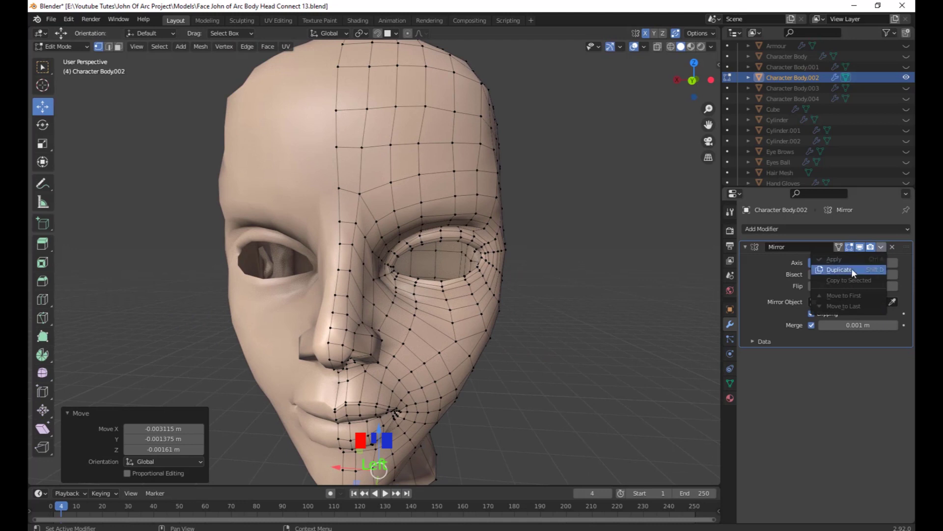
{"action": "middle_click_drag", "start_coordinate": [562, 353], "coordinate": [565, 358]}
{"action": "key", "text": "Tab"}
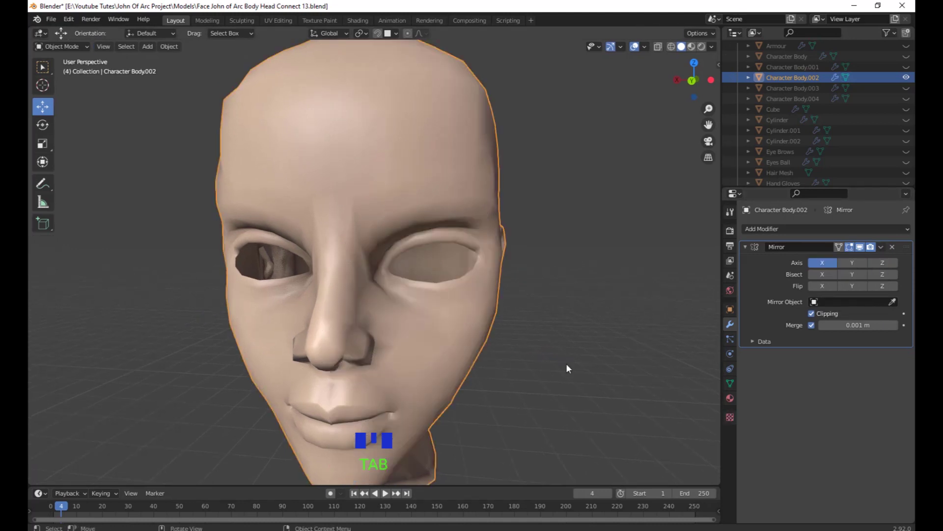
{"action": "middle_click_drag", "start_coordinate": [459, 333], "coordinate": [544, 367]}
{"action": "left_click", "coordinate": [881, 247]}
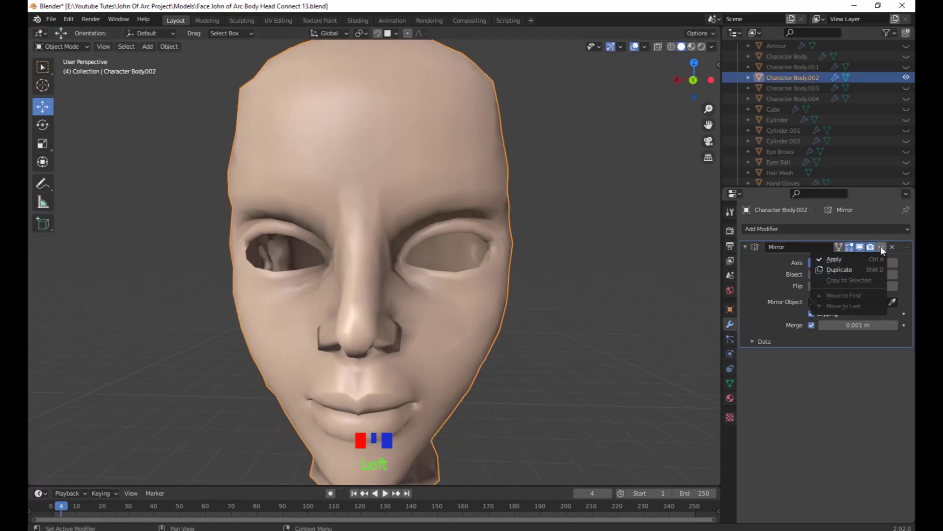
{"action": "left_click", "coordinate": [848, 259]}
{"action": "left_click", "coordinate": [620, 291]}
Add a Subdivision Surface modifier to the head mesh.
{"action": "scroll", "coordinate": [590, 319], "scroll_direction": "down", "scroll_amount": 4}
{"action": "middle_click_drag", "start_coordinate": [529, 369], "coordinate": [659, 373]}
{"action": "left_click", "coordinate": [427, 339]}
{"action": "scroll", "coordinate": [488, 381], "scroll_direction": "up", "scroll_amount": 3}
{"action": "scroll", "coordinate": [567, 379], "scroll_direction": "down", "scroll_amount": 2}
{"action": "middle_click_drag", "start_coordinate": [566, 379], "coordinate": [408, 387]}
{"action": "scroll", "coordinate": [512, 386], "scroll_direction": "up", "scroll_amount": 1}
{"action": "middle_click_drag", "start_coordinate": [514, 388], "coordinate": [526, 386]}
{"action": "left_click", "coordinate": [821, 229]}
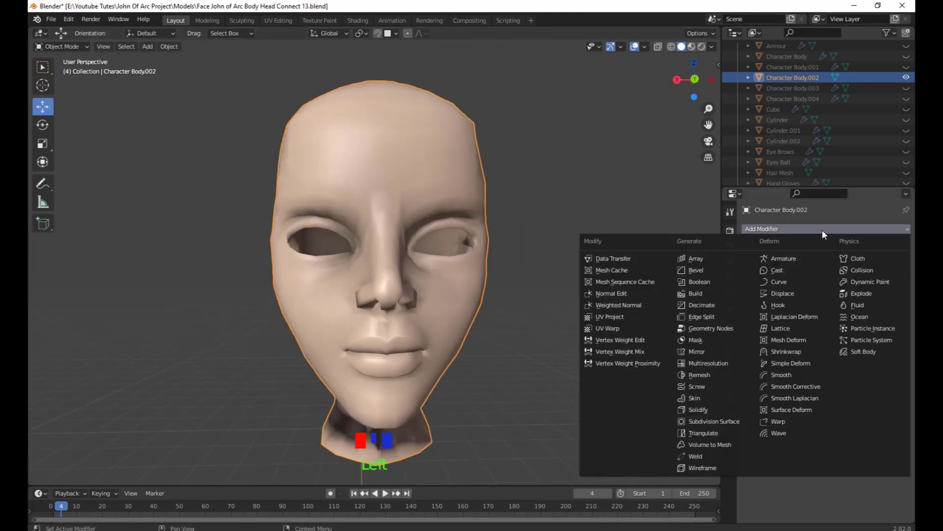
{"action": "left_click", "coordinate": [729, 422]}
Examine the smoothed head from all sides, including the neck and the face.
{"action": "scroll", "coordinate": [647, 379], "scroll_direction": "down", "scroll_amount": 3}
{"action": "middle_click_drag", "start_coordinate": [605, 348], "coordinate": [265, 163]}
{"action": "scroll", "coordinate": [386, 324], "scroll_direction": "down", "scroll_amount": 2}
{"action": "middle_click_drag", "start_coordinate": [387, 326], "coordinate": [548, 269]}
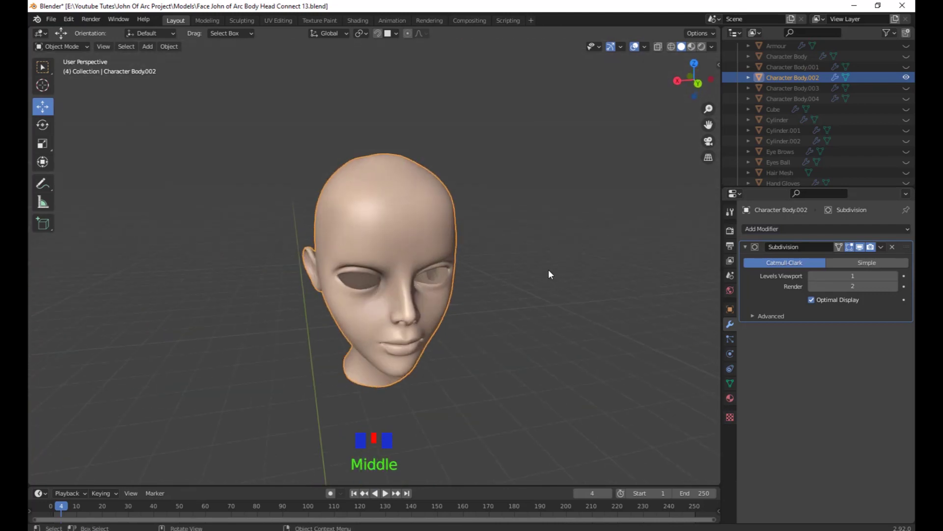
{"action": "scroll", "coordinate": [546, 299], "scroll_direction": "up", "scroll_amount": 3}
{"action": "middle_click_drag", "start_coordinate": [544, 325], "coordinate": [506, 276]}
{"action": "middle_click_drag", "start_coordinate": [505, 357], "coordinate": [418, 228], "text": "shift"}
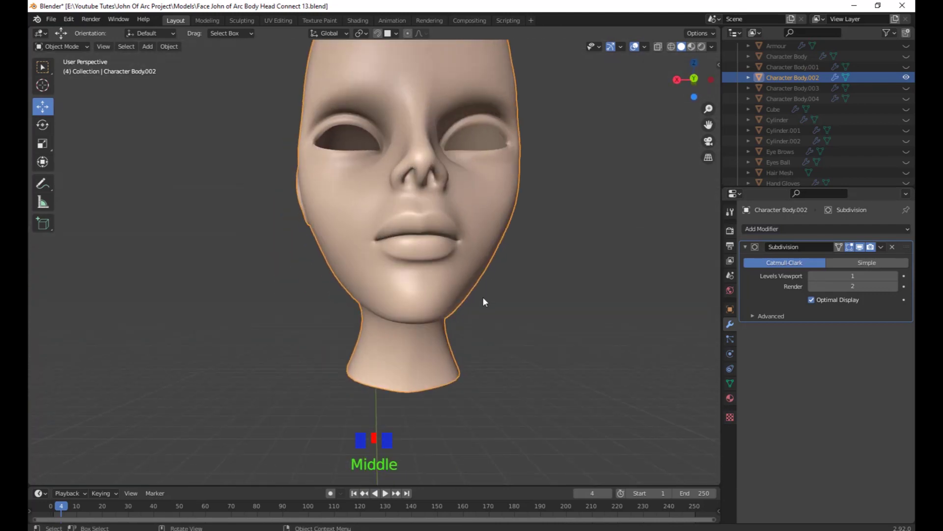
{"action": "middle_click_drag", "start_coordinate": [484, 301], "coordinate": [584, 344]}
{"action": "scroll", "coordinate": [520, 371], "scroll_direction": "down", "scroll_amount": 2}
{"action": "left_click", "coordinate": [432, 316]}
{"action": "left_click", "coordinate": [416, 306]}
{"action": "middle_click_drag", "start_coordinate": [497, 343], "coordinate": [520, 343]}
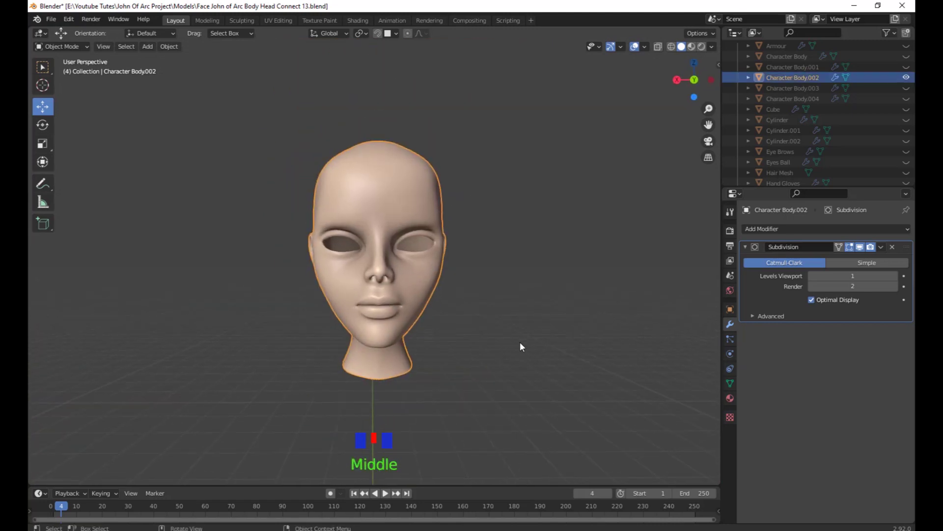
Unhide all the character's parts again and clear the selection to show the full figure.
{"action": "key", "text": "alt+h"}
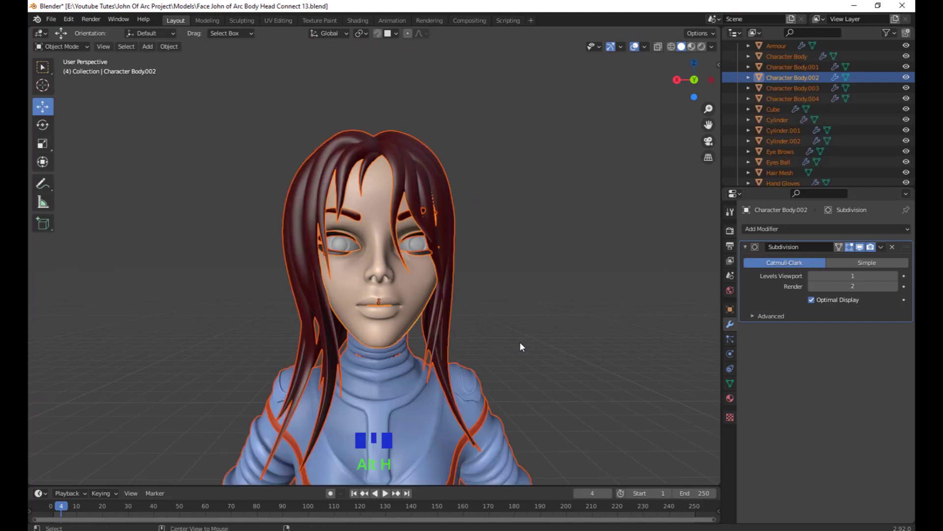
{"action": "scroll", "coordinate": [521, 346], "scroll_direction": "down", "scroll_amount": 2}
{"action": "left_click", "coordinate": [572, 346]}
{"action": "middle_click_drag", "start_coordinate": [571, 346], "coordinate": [594, 260], "text": "shift"}
{"action": "scroll", "coordinate": [565, 326], "scroll_direction": "down", "scroll_amount": 2}
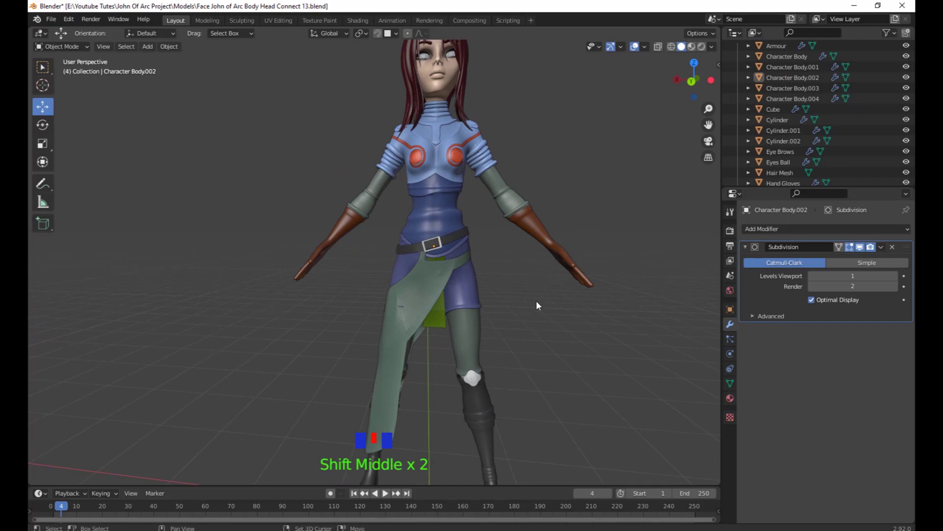
{"action": "middle_click_drag", "start_coordinate": [537, 305], "coordinate": [456, 270], "text": "shift"}
{"action": "scroll", "coordinate": [526, 332], "scroll_direction": "up", "scroll_amount": 1}
{"action": "scroll", "coordinate": [499, 379], "scroll_direction": "down", "scroll_amount": 1}
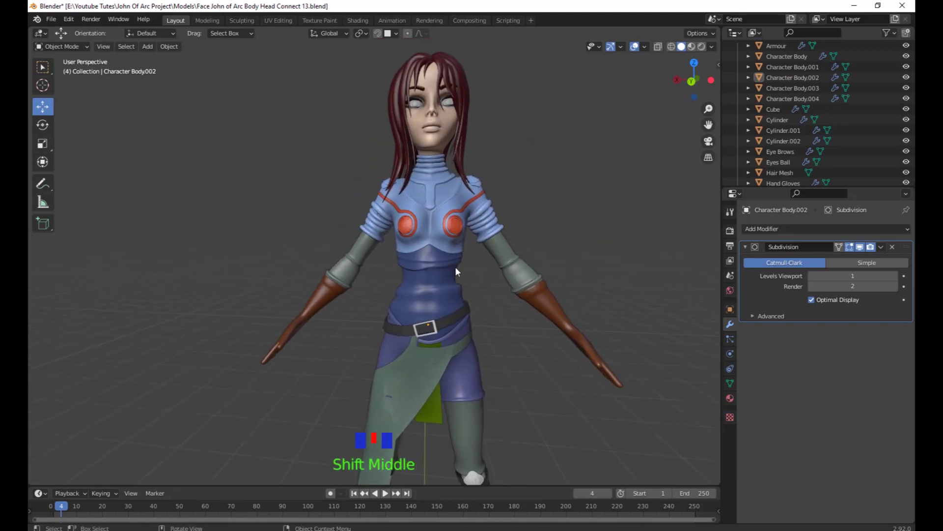
{"action": "middle_click_drag", "start_coordinate": [440, 372], "coordinate": [464, 203], "text": "shift"}
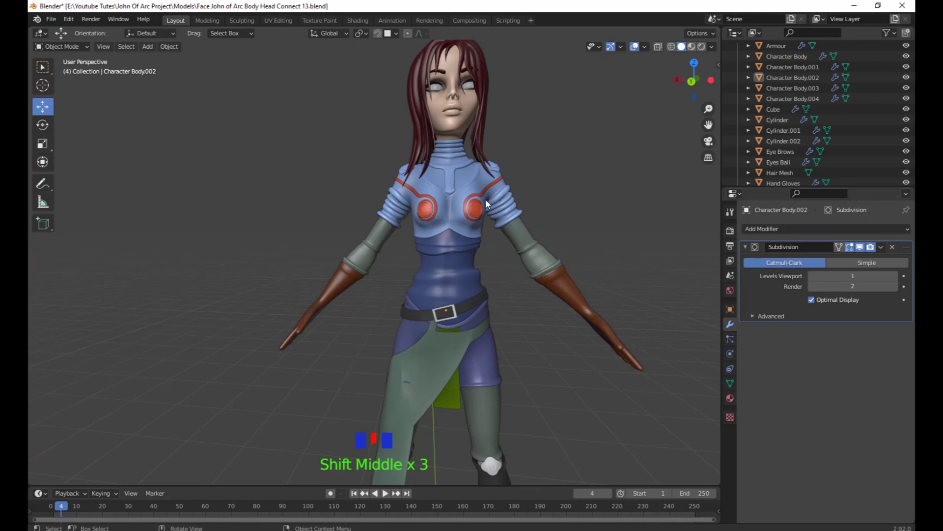
Examine the character's armoured torso, sleeves and gloves from the front and the side.
{"action": "middle_click_drag", "start_coordinate": [558, 278], "coordinate": [480, 328], "text": "shift"}
{"action": "scroll", "coordinate": [555, 311], "scroll_direction": "up", "scroll_amount": 3}
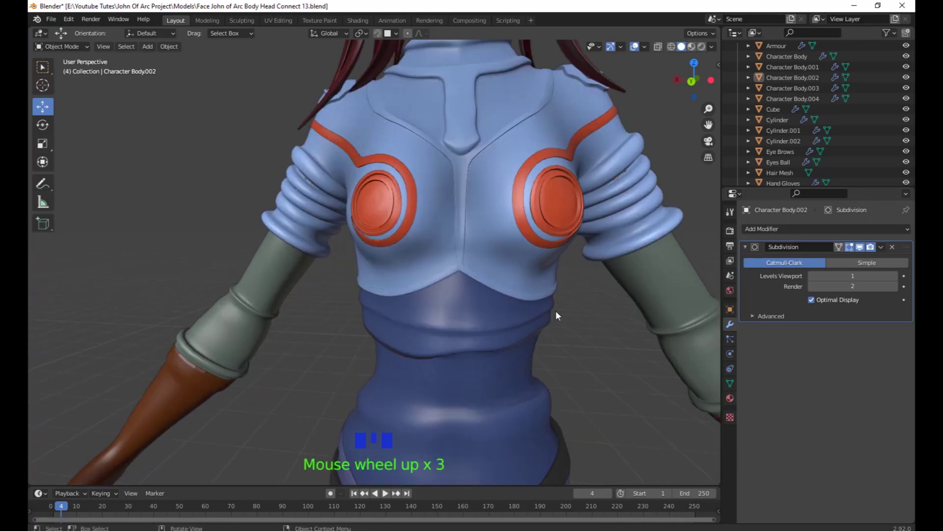
{"action": "middle_click_drag", "start_coordinate": [555, 310], "coordinate": [453, 266]}
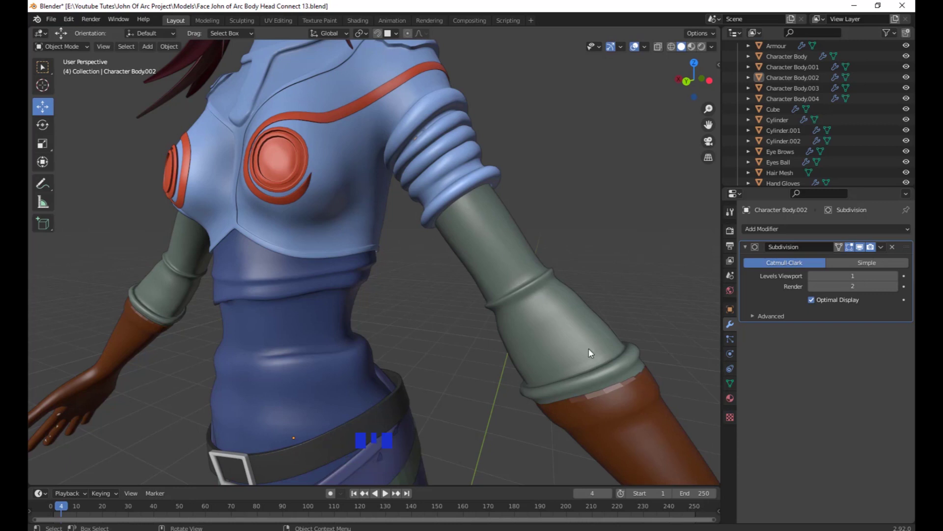
{"action": "scroll", "coordinate": [465, 322], "scroll_direction": "down", "scroll_amount": 2}
{"action": "middle_click_drag", "start_coordinate": [464, 322], "coordinate": [512, 307]}
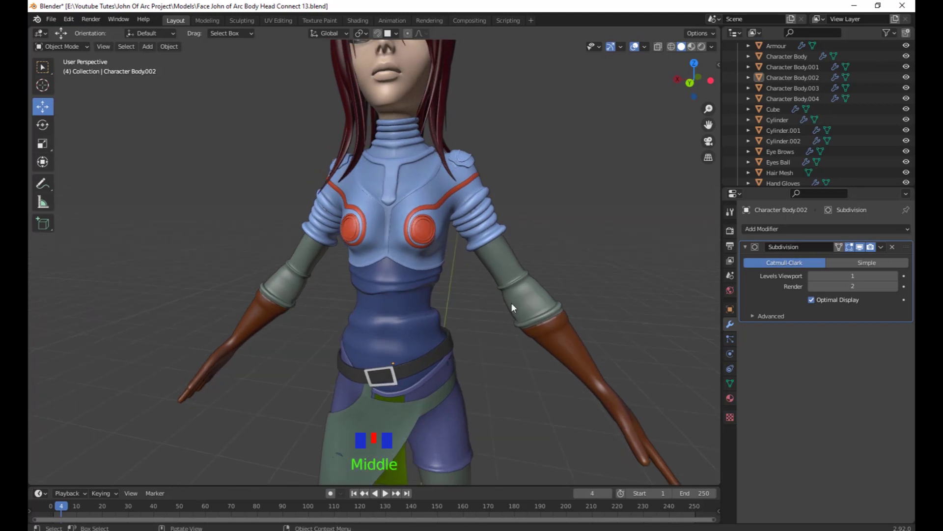
{"action": "scroll", "coordinate": [530, 217], "scroll_direction": "down", "scroll_amount": 2}
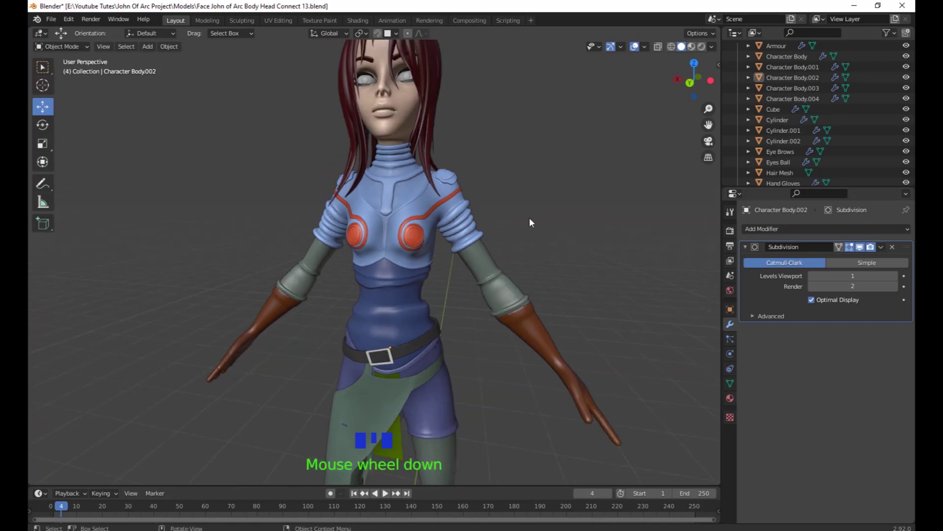
{"action": "middle_click_drag", "start_coordinate": [530, 217], "coordinate": [474, 308]}
{"action": "scroll", "coordinate": [506, 370], "scroll_direction": "down", "scroll_amount": 1}
{"action": "scroll", "coordinate": [541, 253], "scroll_direction": "up", "scroll_amount": 3}
Select the green waist cloth and examine the belt, legs, boots and full figure.
{"action": "left_click", "coordinate": [352, 365]}
{"action": "scroll", "coordinate": [448, 355], "scroll_direction": "up", "scroll_amount": 3}
{"action": "scroll", "coordinate": [405, 326], "scroll_direction": "down", "scroll_amount": 2}
{"action": "scroll", "coordinate": [383, 261], "scroll_direction": "down", "scroll_amount": 2}
{"action": "scroll", "coordinate": [479, 249], "scroll_direction": "up", "scroll_amount": 4}
{"action": "middle_click_drag", "start_coordinate": [478, 250], "coordinate": [503, 308], "text": "shift"}
{"action": "scroll", "coordinate": [526, 278], "scroll_direction": "down", "scroll_amount": 2}
{"action": "scroll", "coordinate": [521, 267], "scroll_direction": "up", "scroll_amount": 2}
{"action": "scroll", "coordinate": [485, 316], "scroll_direction": "down", "scroll_amount": 3}
{"action": "scroll", "coordinate": [509, 253], "scroll_direction": "down", "scroll_amount": 2}
{"action": "middle_click_drag", "start_coordinate": [330, 271], "coordinate": [466, 355]}
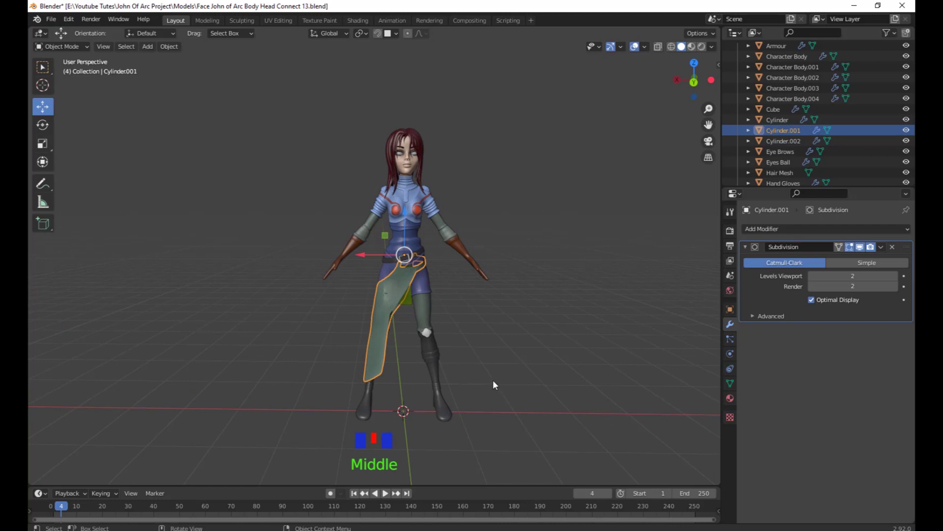
{"action": "middle_click_drag", "start_coordinate": [494, 384], "coordinate": [452, 327], "text": "shift"}
{"action": "scroll", "coordinate": [509, 346], "scroll_direction": "up", "scroll_amount": 6}
{"action": "middle_click_drag", "start_coordinate": [509, 346], "coordinate": [481, 297], "text": "shift"}
{"action": "scroll", "coordinate": [434, 279], "scroll_direction": "down", "scroll_amount": 7}
{"action": "scroll", "coordinate": [480, 297], "scroll_direction": "down", "scroll_amount": 3}
{"action": "middle_click_drag", "start_coordinate": [463, 261], "coordinate": [503, 257], "text": "shift"}
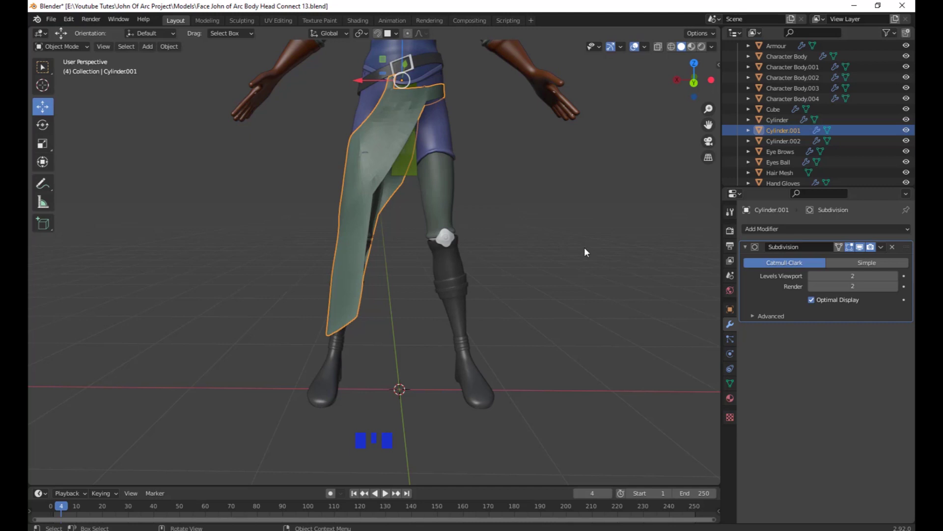
{"action": "scroll", "coordinate": [584, 248], "scroll_direction": "down", "scroll_amount": 2}
{"action": "middle_click_drag", "start_coordinate": [526, 205], "coordinate": [519, 355], "text": "shift"}
{"action": "scroll", "coordinate": [511, 305], "scroll_direction": "up", "scroll_amount": 2}
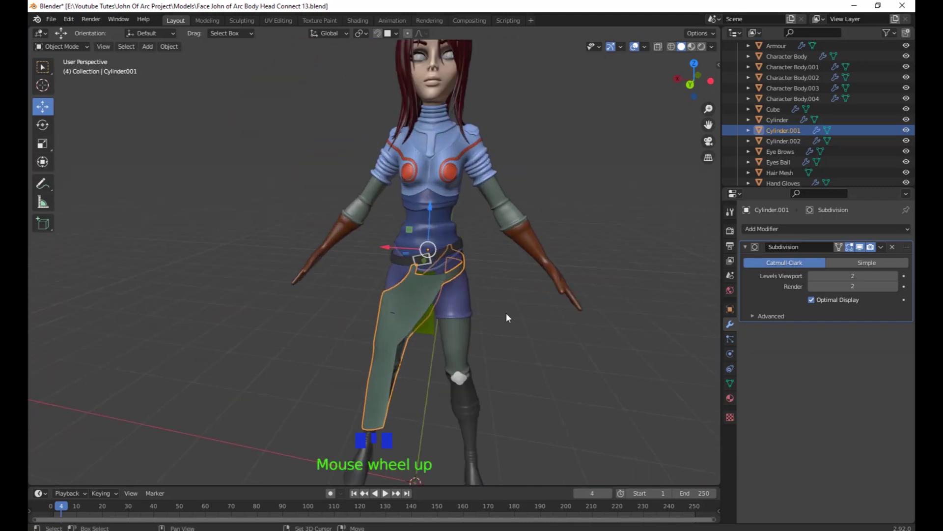
{"action": "middle_click_drag", "start_coordinate": [506, 314], "coordinate": [525, 302]}
Select the head mesh and examine the face and neck area up close.
{"action": "left_click", "coordinate": [441, 135]}
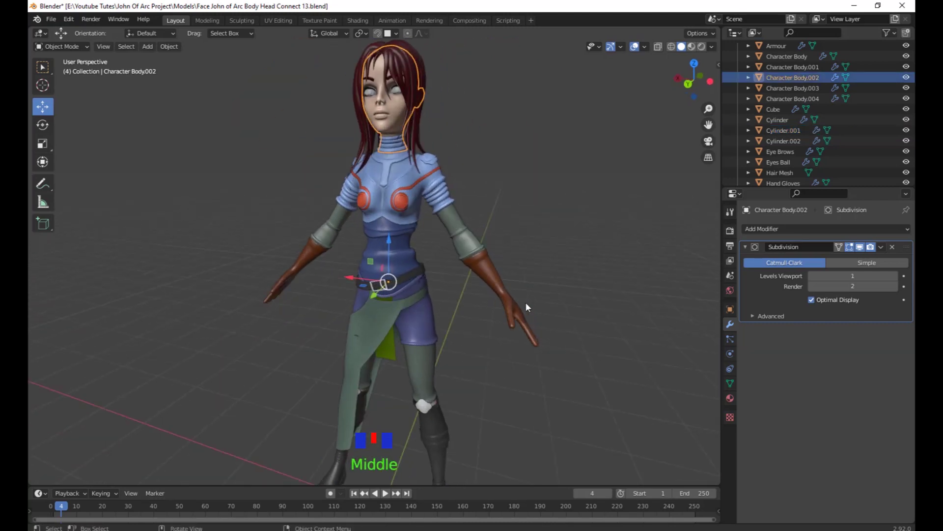
{"action": "middle_click_drag", "start_coordinate": [426, 210], "coordinate": [464, 296], "text": "shift"}
{"action": "middle_click_drag", "start_coordinate": [534, 338], "coordinate": [490, 359], "text": "shift"}
{"action": "scroll", "coordinate": [540, 332], "scroll_direction": "up", "scroll_amount": 4}
{"action": "mouse_move", "coordinate": [421, 273]}
{"action": "middle_mouse_down", "text": "shift"}
{"action": "mouse_move", "coordinate": [408, 227]}
{"action": "mouse_move", "coordinate": [415, 258]}
{"action": "middle_mouse_up", "text": "shift"}
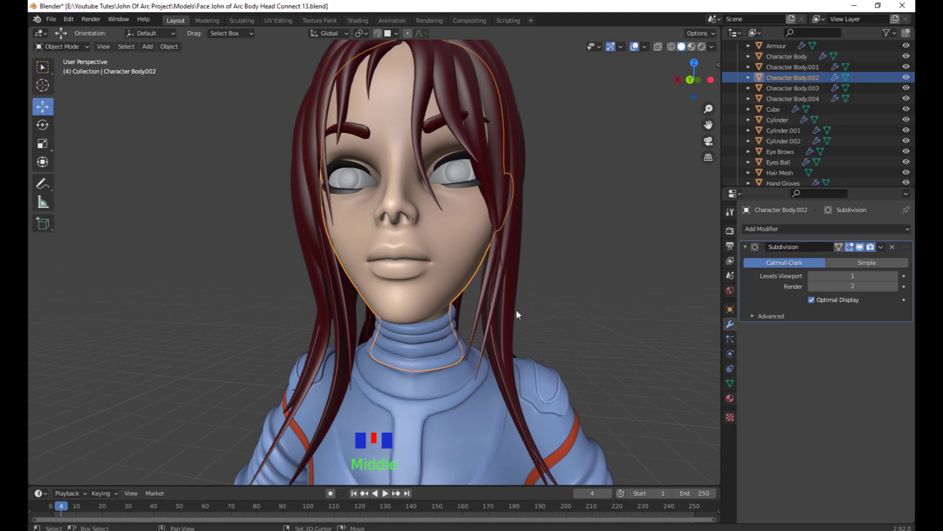
{"action": "middle_click_drag", "start_coordinate": [516, 308], "coordinate": [438, 257], "text": "shift"}
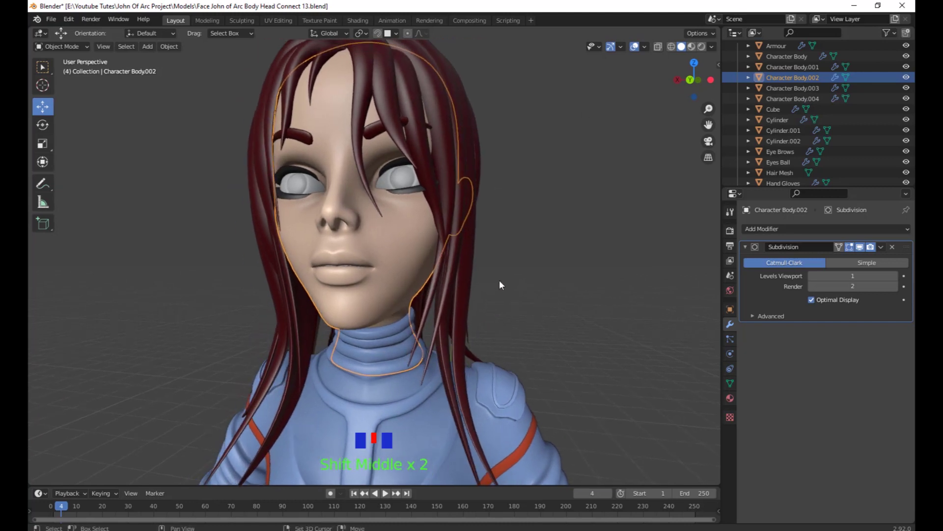
{"action": "middle_click_drag", "start_coordinate": [500, 285], "coordinate": [356, 188], "text": "shift"}
{"action": "middle_click_drag", "start_coordinate": [548, 239], "coordinate": [562, 258], "text": "shift"}
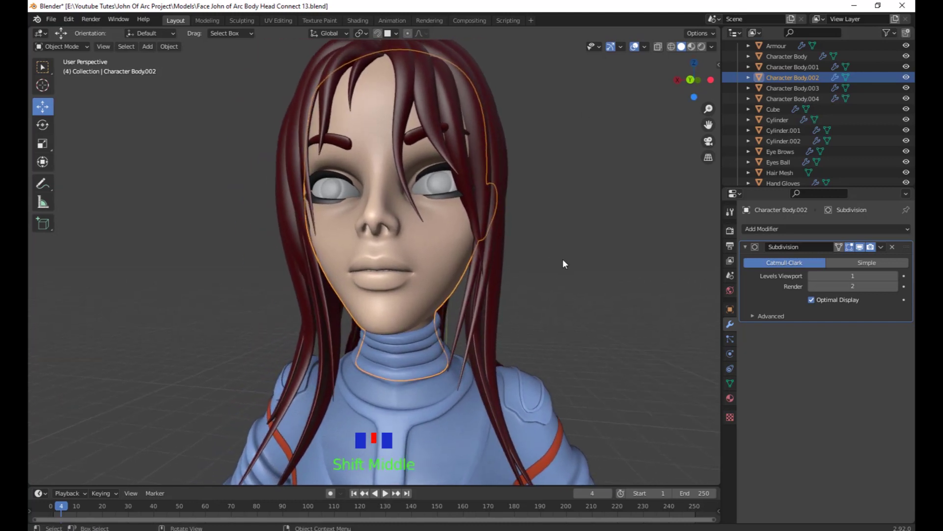
Isolate the head mesh, check it from above and below, and unhide the other parts.
{"action": "key", "text": "shift+h"}
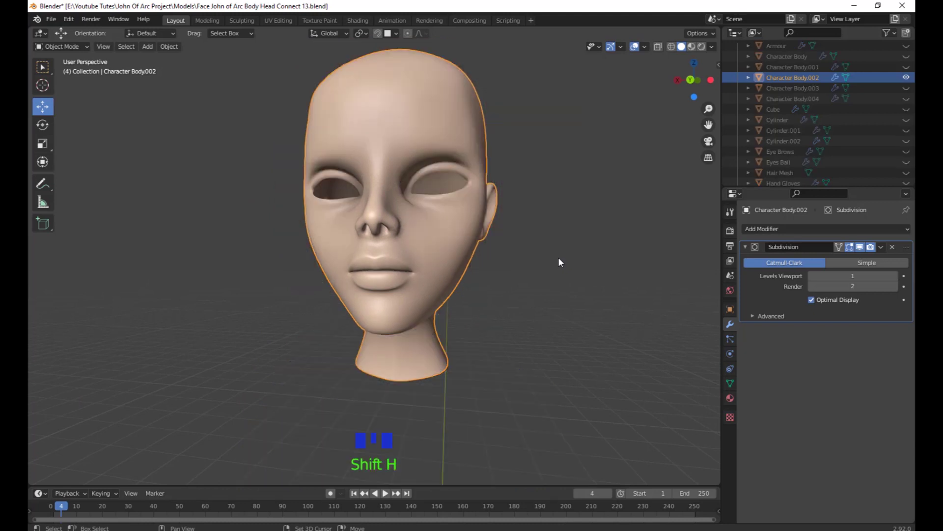
{"action": "middle_click_drag", "start_coordinate": [555, 257], "coordinate": [530, 356]}
{"action": "left_click", "coordinate": [380, 314]}
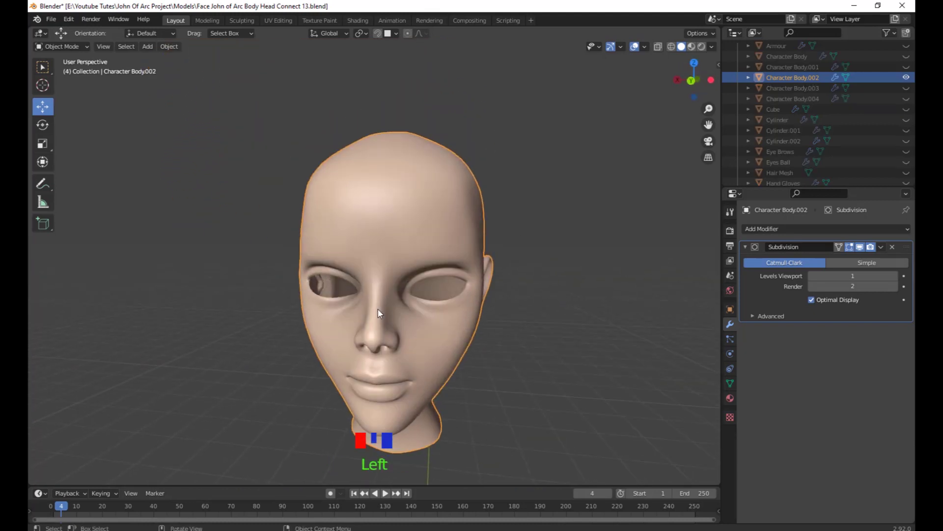
{"action": "middle_click_drag", "start_coordinate": [451, 394], "coordinate": [451, 331], "text": "shift"}
{"action": "middle_click_drag", "start_coordinate": [513, 365], "coordinate": [514, 335]}
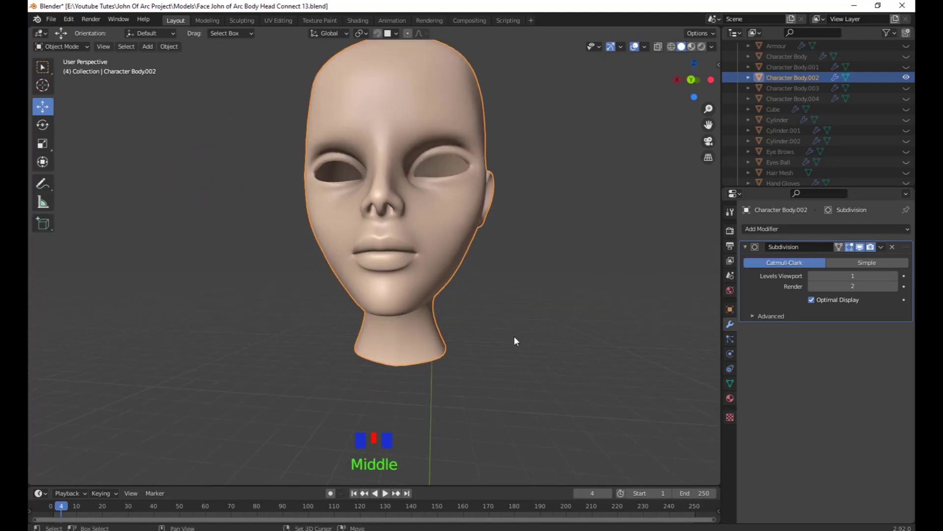
{"action": "key", "text": "alt+h"}
{"action": "mouse_move", "coordinate": [514, 339]}
{"action": "middle_mouse_down"}
{"action": "mouse_move", "coordinate": [482, 355]}
{"action": "mouse_move", "coordinate": [488, 331]}
{"action": "mouse_move", "coordinate": [440, 364]}
{"action": "mouse_move", "coordinate": [453, 357]}
{"action": "mouse_move", "coordinate": [432, 348]}
{"action": "mouse_move", "coordinate": [460, 313]}
{"action": "mouse_move", "coordinate": [423, 349]}
{"action": "mouse_move", "coordinate": [469, 334]}
{"action": "middle_mouse_up"}
{"action": "scroll", "coordinate": [496, 341], "scroll_direction": "up", "scroll_amount": 3}
{"action": "key", "text": "shift+z"}
{"action": "left_click", "coordinate": [460, 314]}
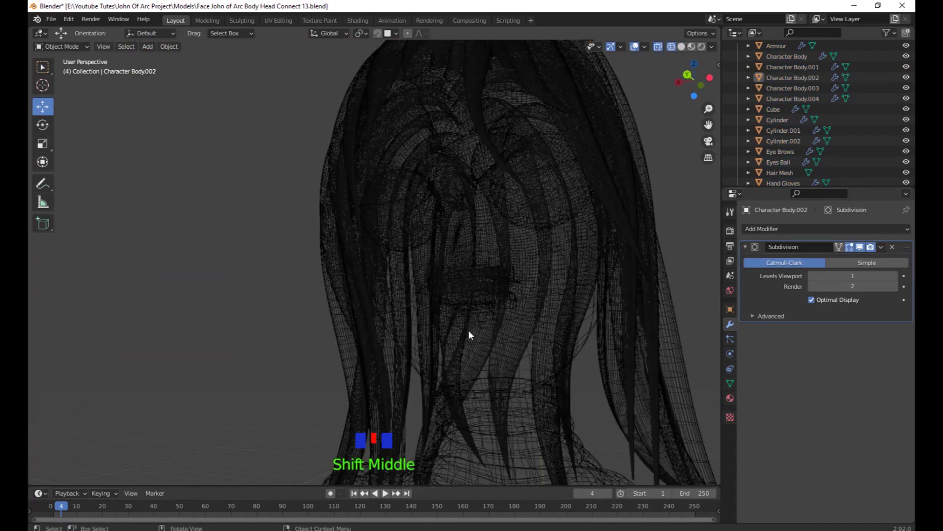
{"action": "left_click", "coordinate": [481, 291]}
{"action": "mouse_move", "coordinate": [482, 291]}
{"action": "middle_mouse_down"}
{"action": "mouse_move", "coordinate": [517, 332]}
{"action": "mouse_move", "coordinate": [488, 311]}
{"action": "mouse_move", "coordinate": [520, 352]}
{"action": "mouse_move", "coordinate": [461, 329]}
{"action": "middle_mouse_up"}
{"action": "scroll", "coordinate": [473, 322], "scroll_direction": "down", "scroll_amount": 2}
{"action": "scroll", "coordinate": [520, 353], "scroll_direction": "up", "scroll_amount": 3}
{"action": "key", "text": "shift+z"}
{"action": "mouse_move", "coordinate": [475, 224]}
{"action": "middle_mouse_down"}
{"action": "mouse_move", "coordinate": [450, 240]}
{"action": "mouse_move", "coordinate": [474, 279]}
{"action": "middle_mouse_up"}
Select the head mesh and add the upper teeth visible between the lips to the selection.
{"action": "left_click", "coordinate": [452, 244]}
{"action": "scroll", "coordinate": [474, 279], "scroll_direction": "up", "scroll_amount": 2}
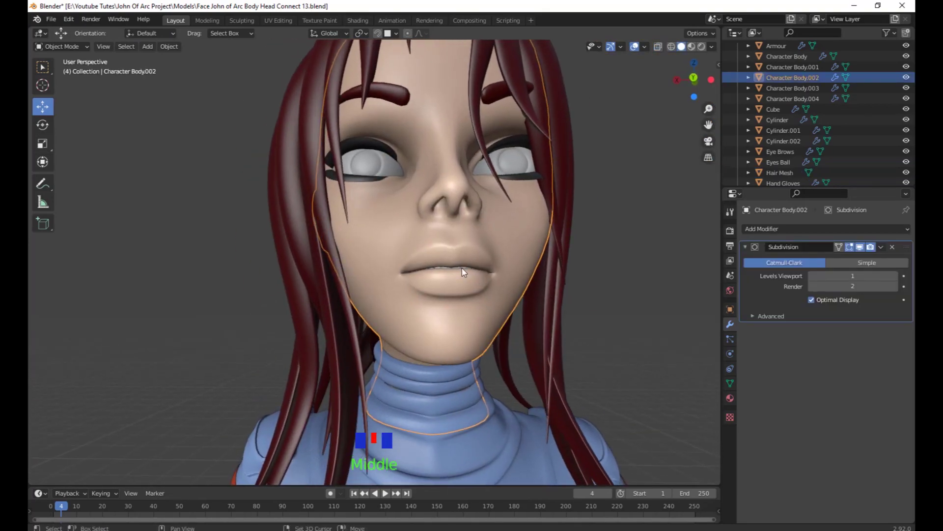
{"action": "left_click", "coordinate": [462, 268], "text": "shift"}
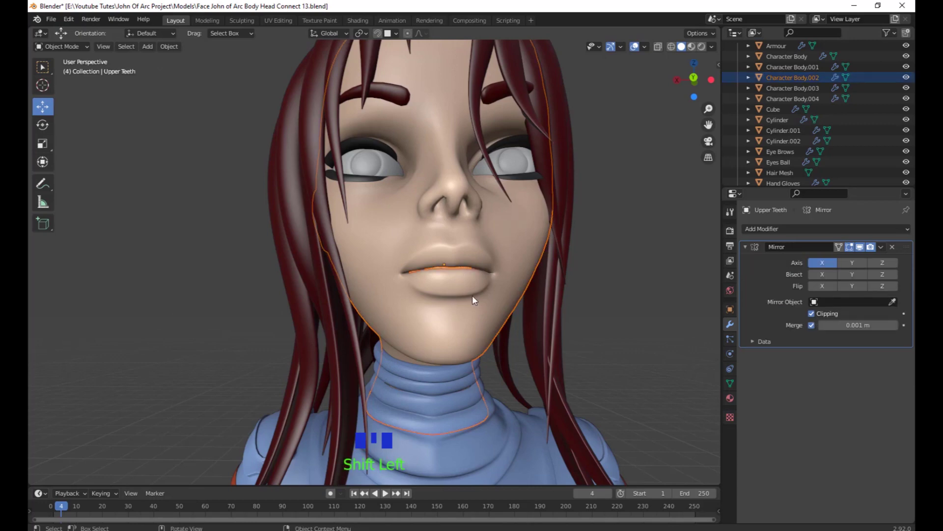
{"action": "middle_click_drag", "start_coordinate": [473, 300], "coordinate": [528, 327]}
{"action": "scroll", "coordinate": [432, 295], "scroll_direction": "up", "scroll_amount": 5}
{"action": "scroll", "coordinate": [509, 320], "scroll_direction": "up", "scroll_amount": 20}
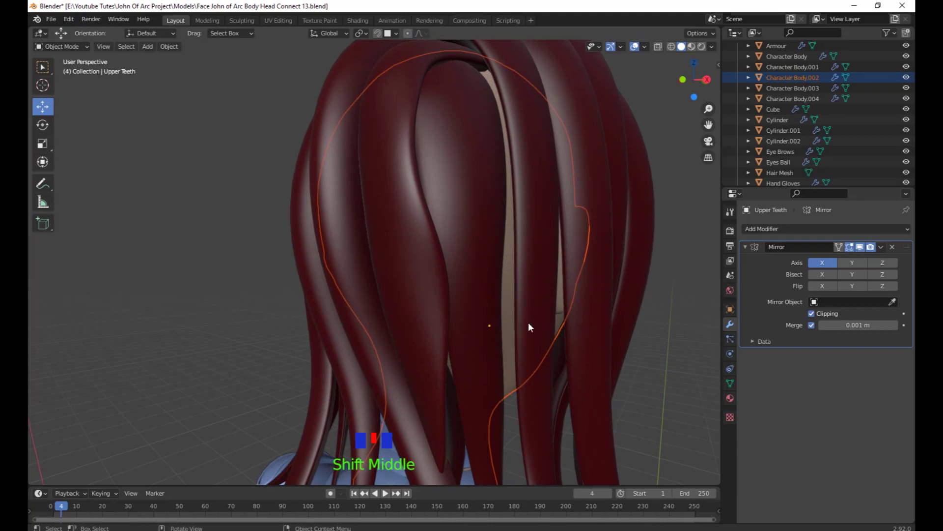
{"action": "scroll", "coordinate": [528, 323], "scroll_direction": "down", "scroll_amount": 8}
{"action": "key", "text": "KP_Decimal"}
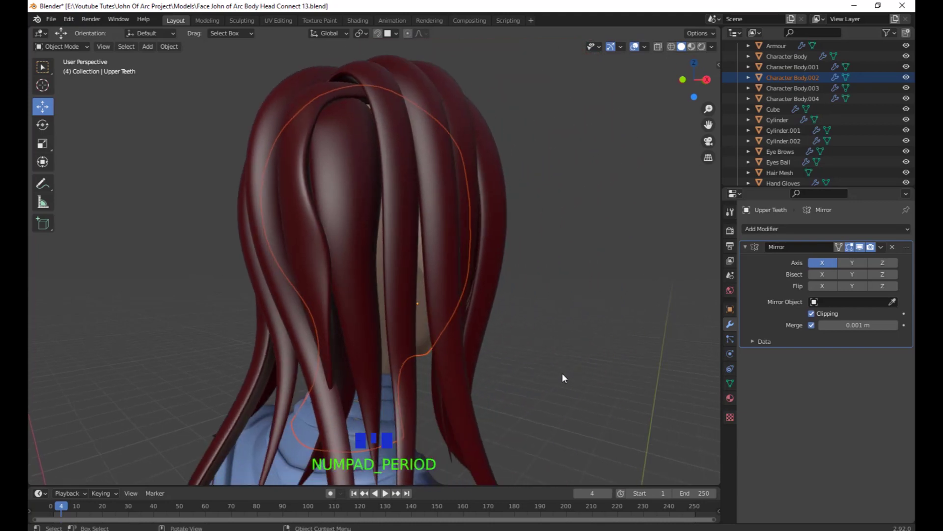
From inside the head, drop the upper teeth from the selection and add the tongue and lower teeth.
{"action": "middle_click_drag", "start_coordinate": [563, 374], "coordinate": [421, 367]}
{"action": "scroll", "coordinate": [425, 349], "scroll_direction": "up", "scroll_amount": 15}
{"action": "middle_click_drag", "start_coordinate": [474, 410], "coordinate": [413, 278], "text": "shift"}
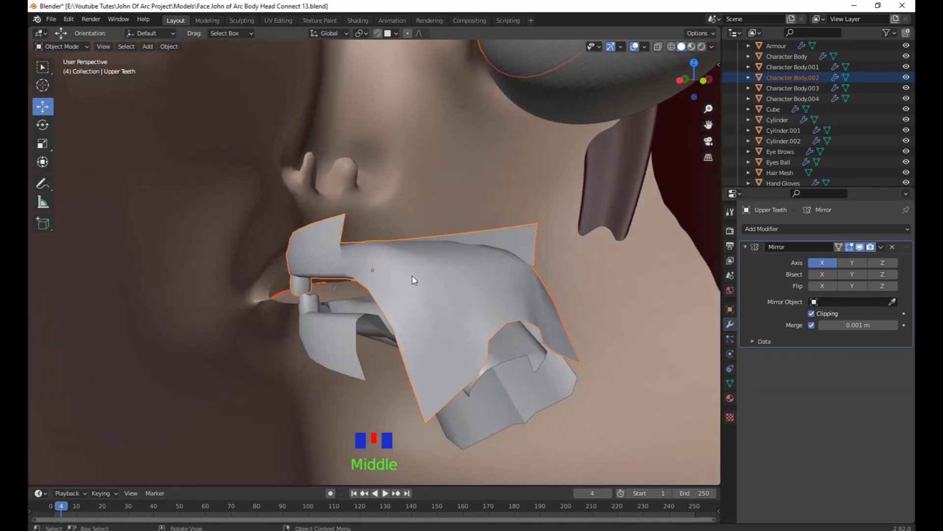
{"action": "left_click", "coordinate": [410, 289]}
{"action": "left_click", "coordinate": [369, 306], "text": "shift"}
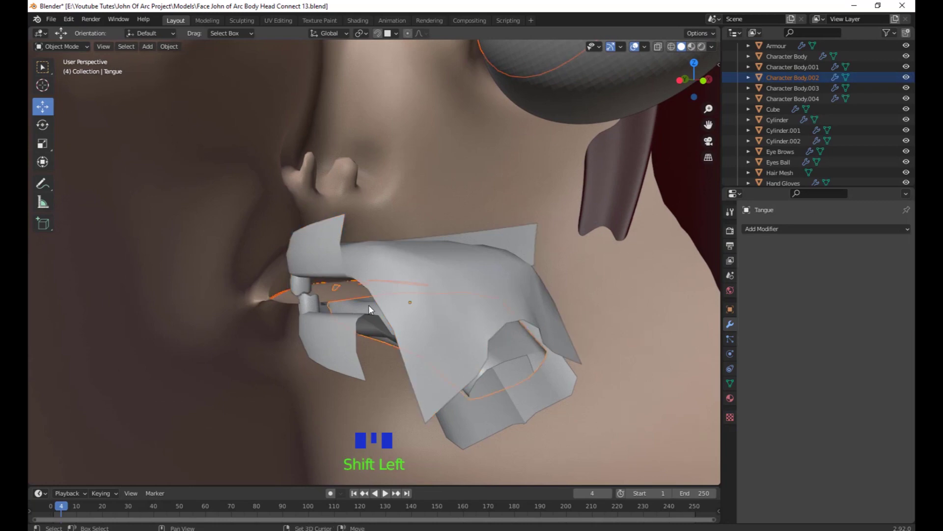
{"action": "left_click", "coordinate": [336, 340], "text": "shift"}
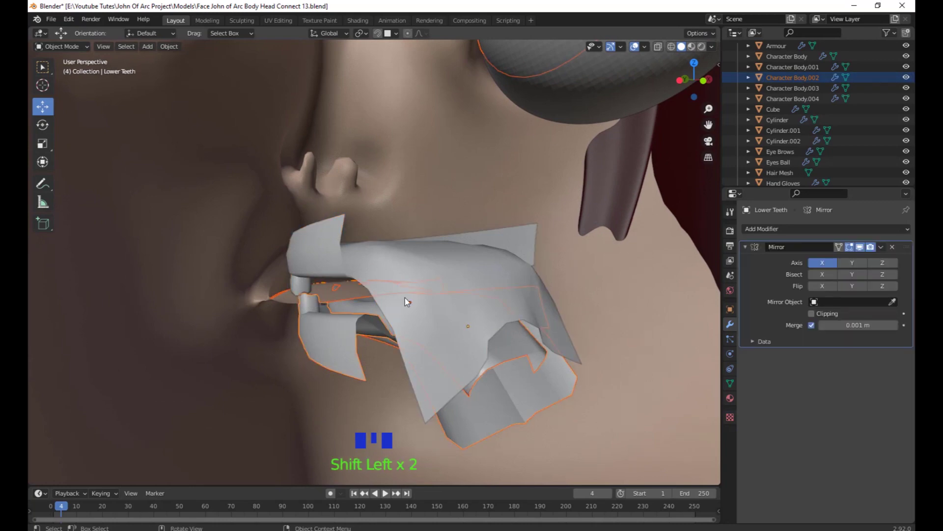
Make the head the active object of the selection and hide all unselected parts.
{"action": "scroll", "coordinate": [406, 302], "scroll_direction": "down", "scroll_amount": 6}
{"action": "middle_click_drag", "start_coordinate": [406, 308], "coordinate": [524, 300]}
{"action": "scroll", "coordinate": [380, 319], "scroll_direction": "up", "scroll_amount": 2}
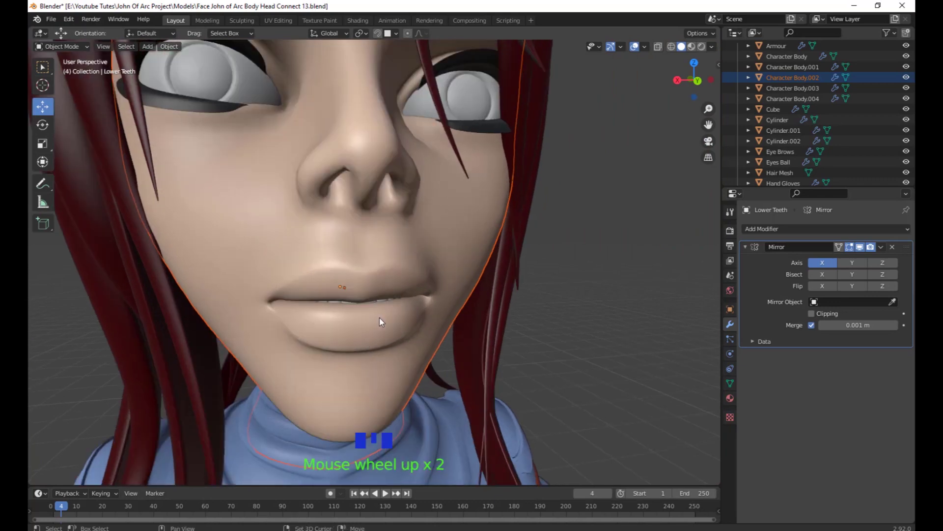
{"action": "middle_click_drag", "start_coordinate": [380, 318], "coordinate": [372, 244], "text": "shift"}
{"action": "scroll", "coordinate": [418, 318], "scroll_direction": "down", "scroll_amount": 4}
{"action": "middle_click_drag", "start_coordinate": [418, 317], "coordinate": [396, 256]}
{"action": "left_click", "coordinate": [396, 257], "text": "shift"}
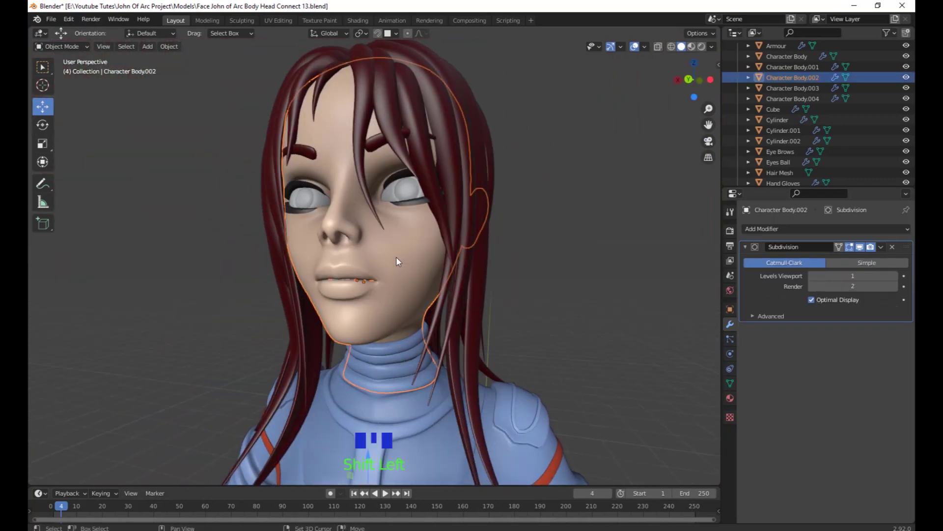
{"action": "middle_click_drag", "start_coordinate": [404, 356], "coordinate": [401, 334]}
{"action": "scroll", "coordinate": [401, 334], "scroll_direction": "down", "scroll_amount": 2, "text": "shift"}
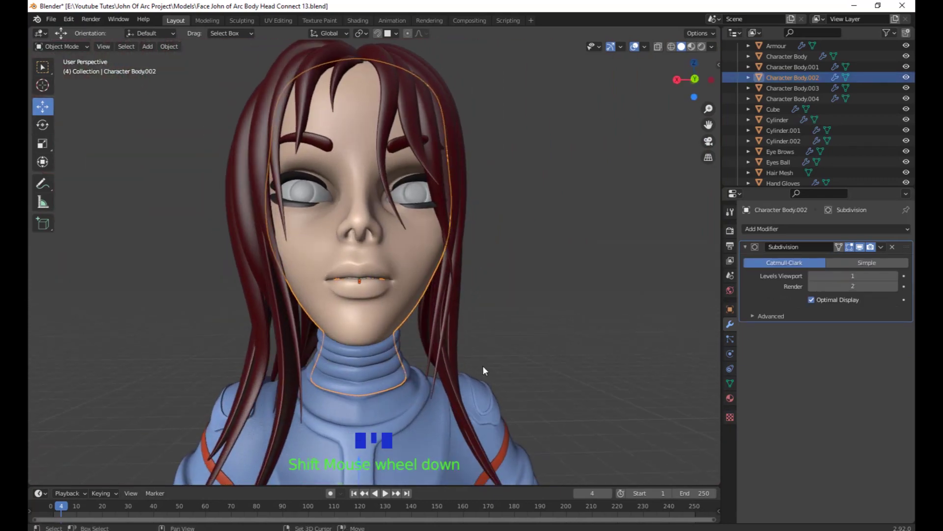
{"action": "middle_click_drag", "start_coordinate": [482, 370], "coordinate": [326, 272], "text": "shift"}
{"action": "key", "text": "shift+h"}
Select the tongue inside the mouth and show its object transform properties.
{"action": "scroll", "coordinate": [491, 286], "scroll_direction": "up", "scroll_amount": 5}
{"action": "left_click", "coordinate": [376, 248]}
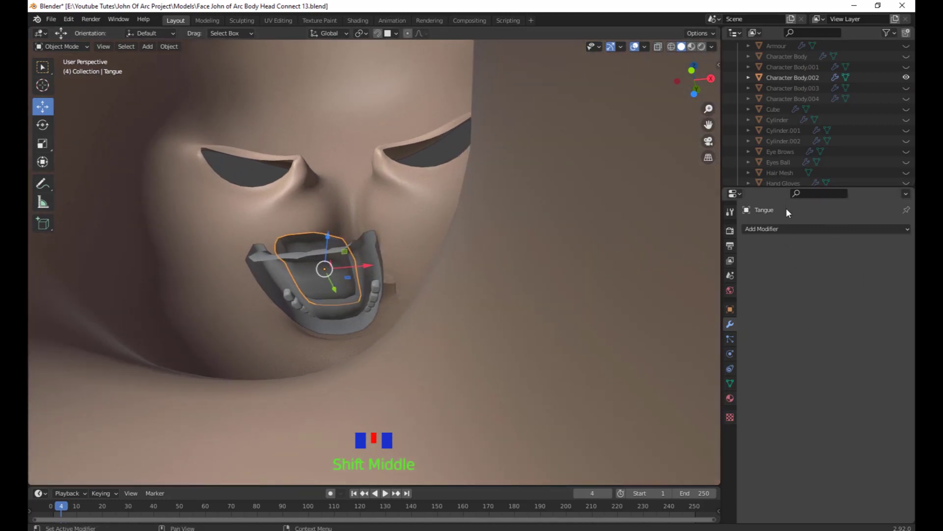
{"action": "middle_click_drag", "start_coordinate": [335, 323], "coordinate": [368, 323]}
{"action": "left_click", "coordinate": [730, 309]}
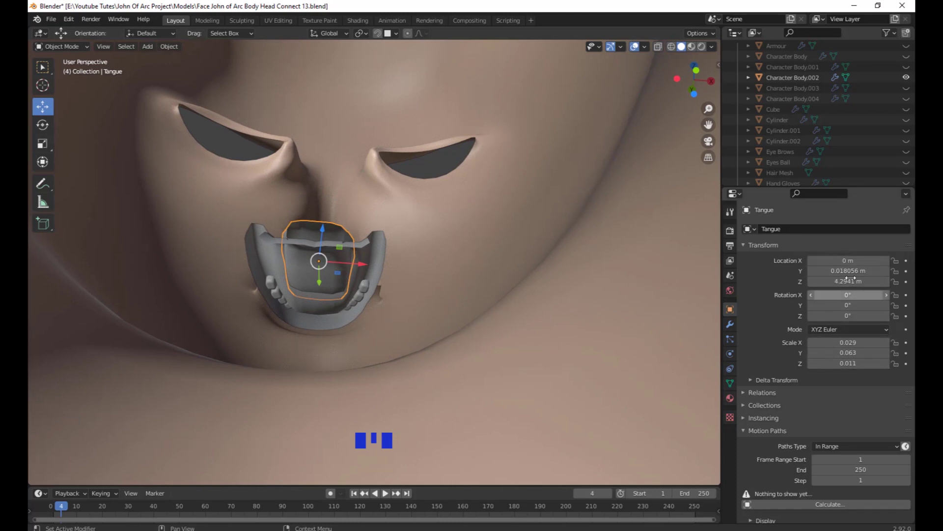
Select the lower teeth, show their Mirror modifier settings and examine the piece from behind and below.
{"action": "middle_click_drag", "start_coordinate": [399, 294], "coordinate": [286, 278]}
{"action": "scroll", "coordinate": [418, 301], "scroll_direction": "up", "scroll_amount": 2}
{"action": "left_click", "coordinate": [262, 222]}
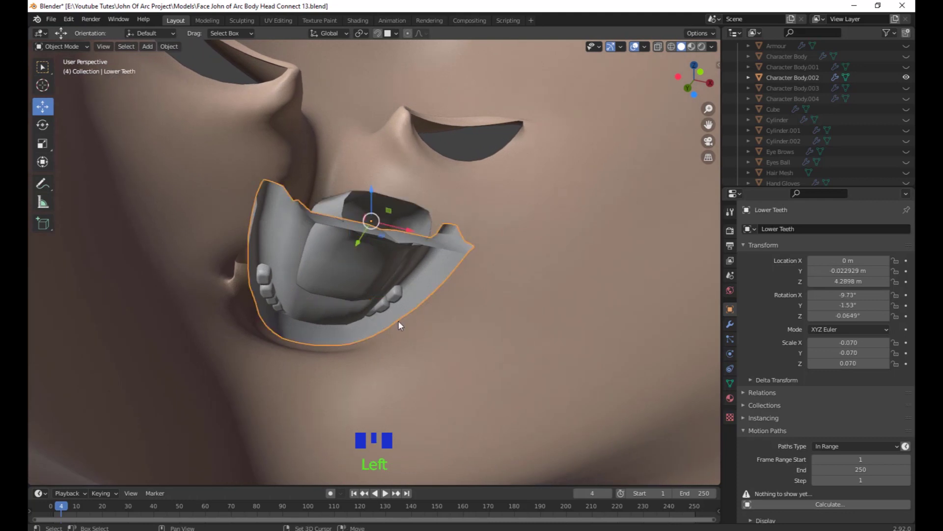
{"action": "middle_click_drag", "start_coordinate": [399, 324], "coordinate": [363, 289], "text": "shift"}
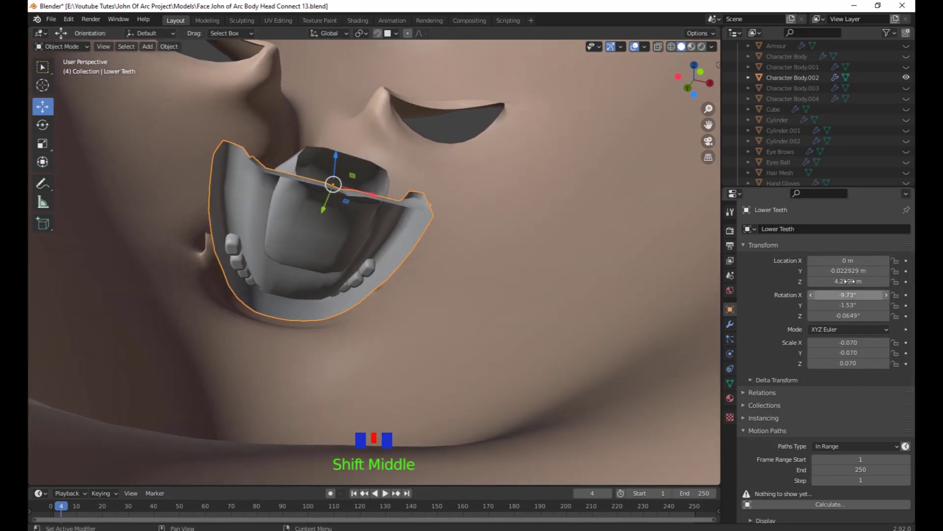
{"action": "left_click", "coordinate": [731, 325]}
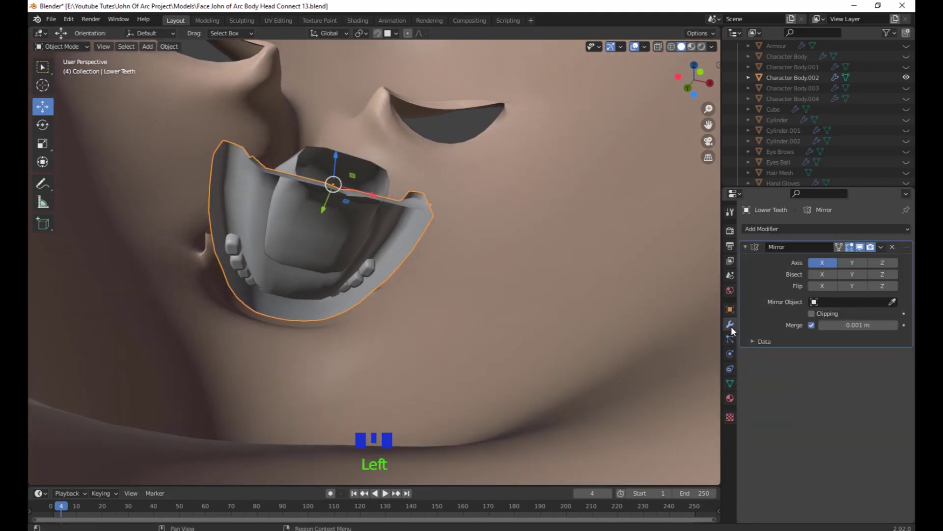
{"action": "middle_click_drag", "start_coordinate": [413, 273], "coordinate": [642, 321]}
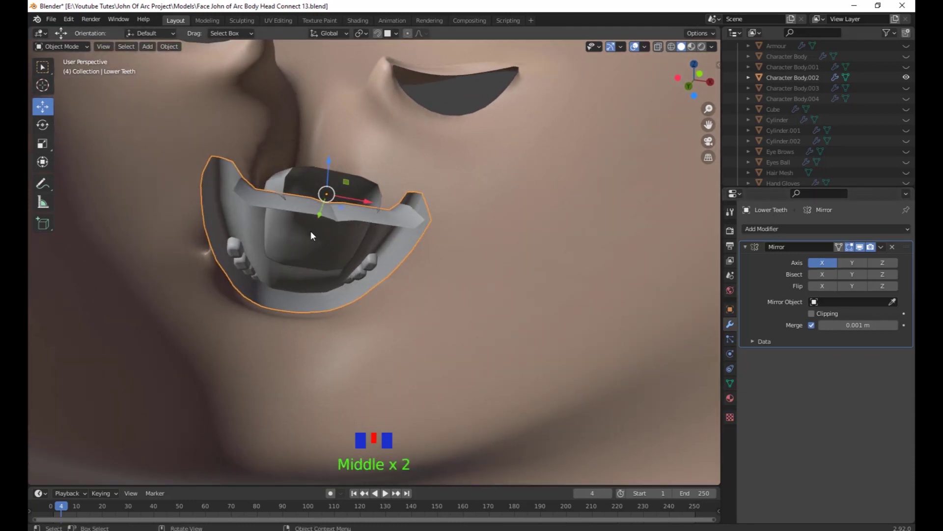
{"action": "middle_click_drag", "start_coordinate": [311, 231], "coordinate": [305, 297]}
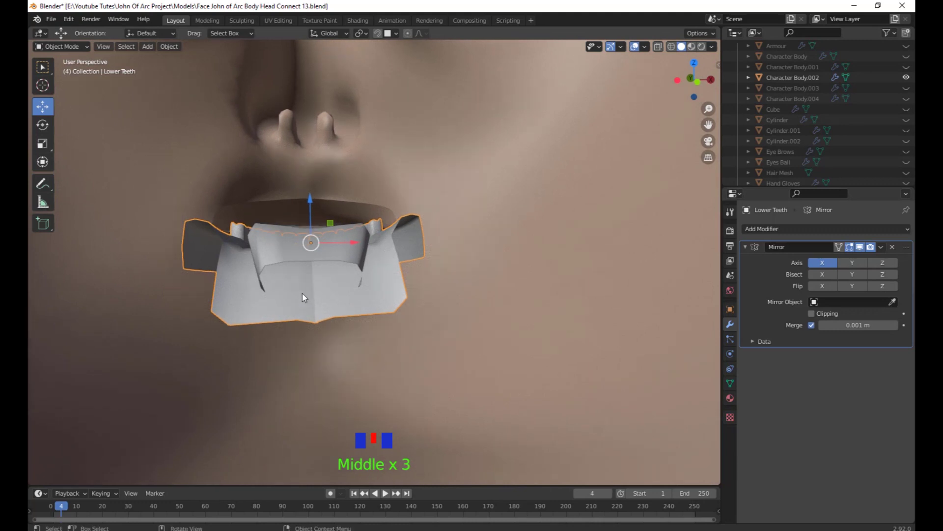
{"action": "middle_click_drag", "start_coordinate": [320, 344], "coordinate": [380, 312]}
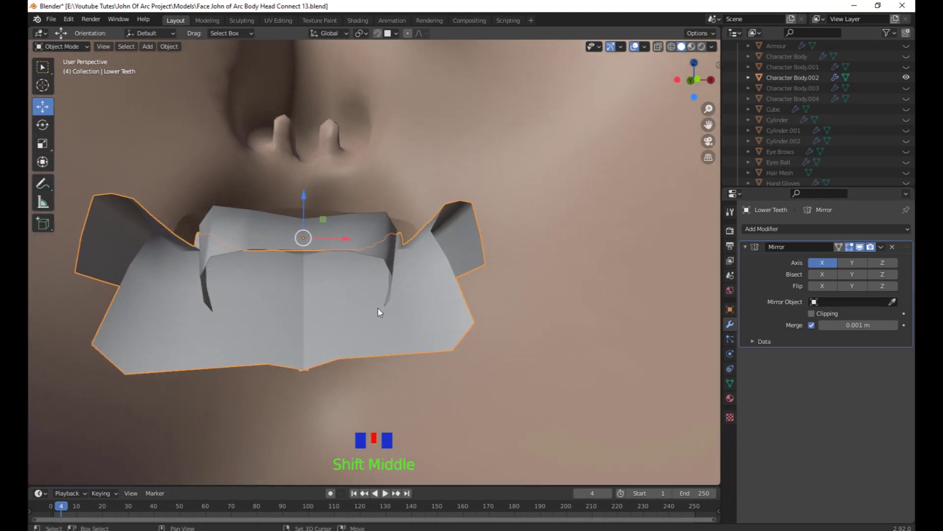
Isolate the lower teeth and enable Clipping in their Mirror modifier.
{"action": "key", "text": "shift+h"}
{"action": "middle_click_drag", "start_coordinate": [379, 311], "coordinate": [413, 378]}
{"action": "scroll", "coordinate": [402, 377], "scroll_direction": "up", "scroll_amount": 2}
{"action": "scroll", "coordinate": [417, 381], "scroll_direction": "down", "scroll_amount": 2}
{"action": "middle_click_drag", "start_coordinate": [360, 305], "coordinate": [524, 307]}
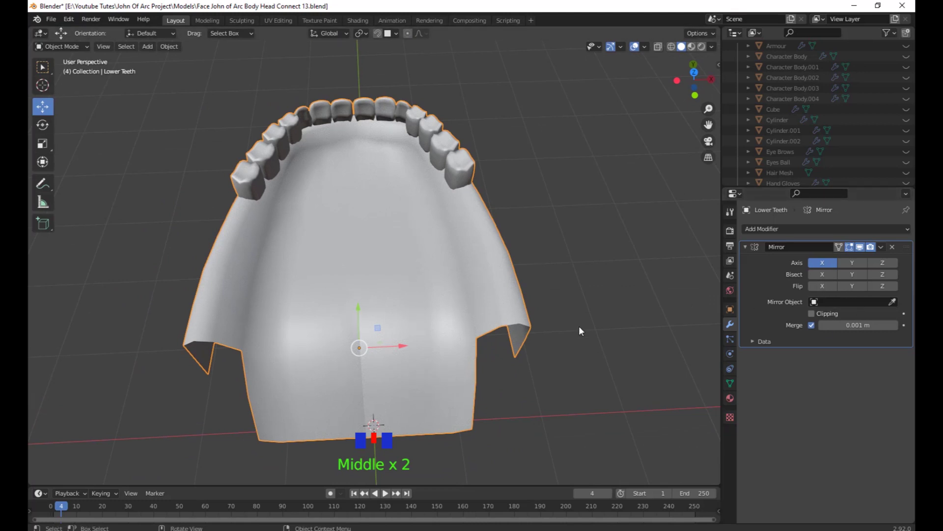
{"action": "left_click", "coordinate": [818, 313]}
{"action": "middle_click_drag", "start_coordinate": [465, 361], "coordinate": [486, 354]}
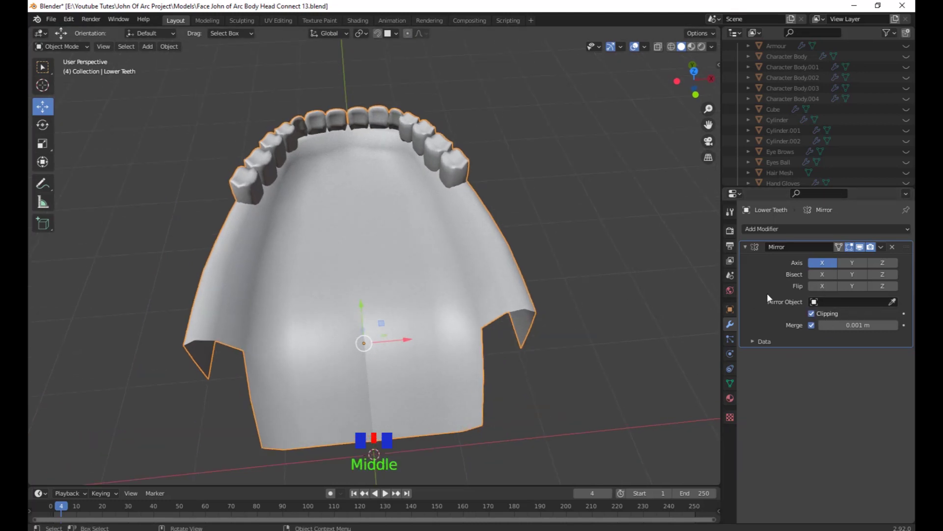
Try to apply the lower teeth's Mirror modifier and inspect the centre seam at the rear of the mesh in Edit Mode.
{"action": "left_click", "coordinate": [881, 247]}
{"action": "left_click", "coordinate": [844, 259]}
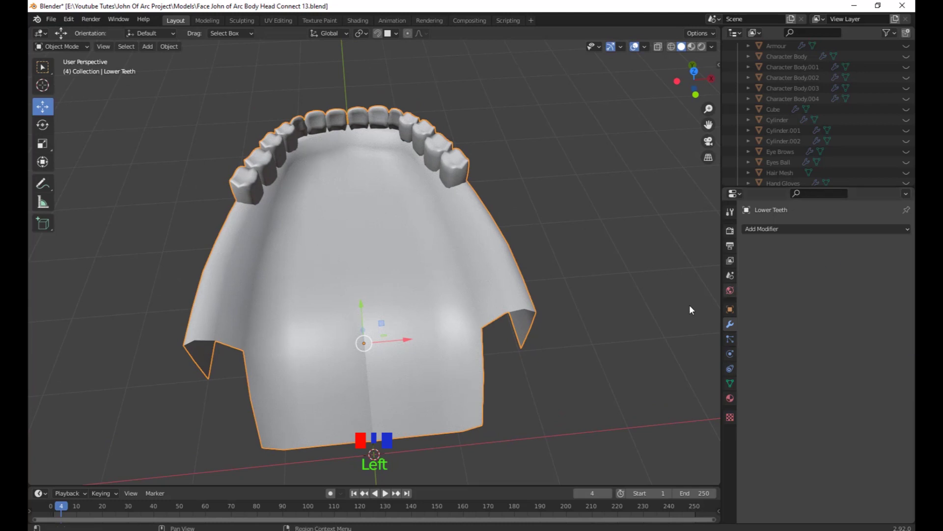
{"action": "middle_click_drag", "start_coordinate": [610, 319], "coordinate": [589, 324]}
{"action": "middle_click", "coordinate": [440, 369]}
{"action": "key", "text": "Tab"}
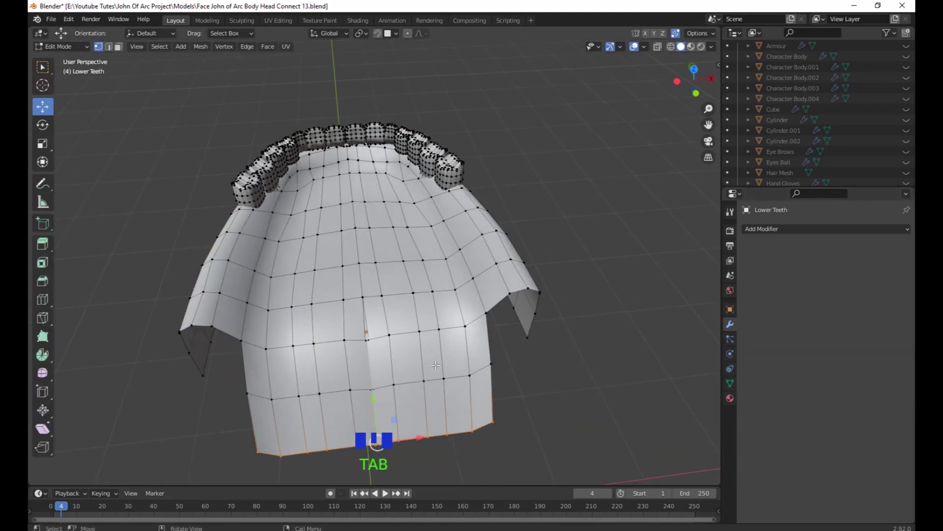
{"action": "middle_click_drag", "start_coordinate": [440, 368], "coordinate": [358, 338]}
{"action": "middle_click_drag", "start_coordinate": [407, 371], "coordinate": [382, 292], "text": "shift"}
{"action": "scroll", "coordinate": [416, 308], "scroll_direction": "up", "scroll_amount": 3}
{"action": "left_click", "coordinate": [393, 271]}
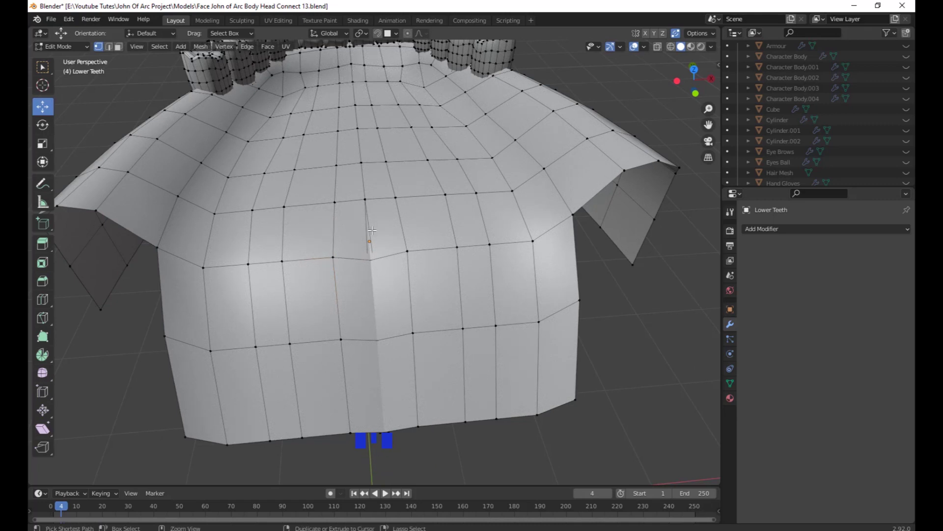
Undo back to Object Mode with the lower teeth's Mirror modifier still unapplied.
{"action": "key", "text": "ctrl+z"}
{"action": "key", "text": "ctrl+z"}
{"action": "key", "text": "ctrl+z"}
{"action": "key", "text": "ctrl+z"}
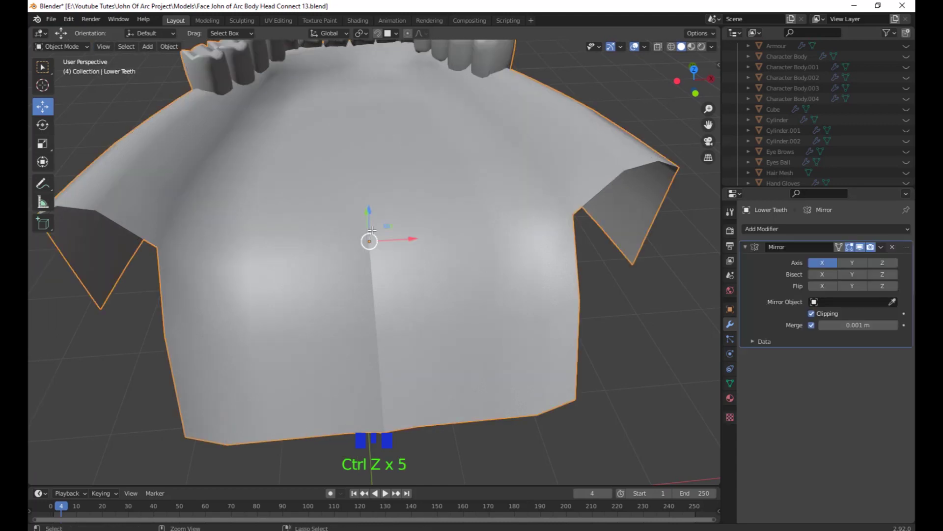
Move the three stray centre-seam vertices at the rear of the lower teeth mesh along X onto the mirror plane.
{"action": "middle_click_drag", "start_coordinate": [514, 366], "coordinate": [496, 393]}
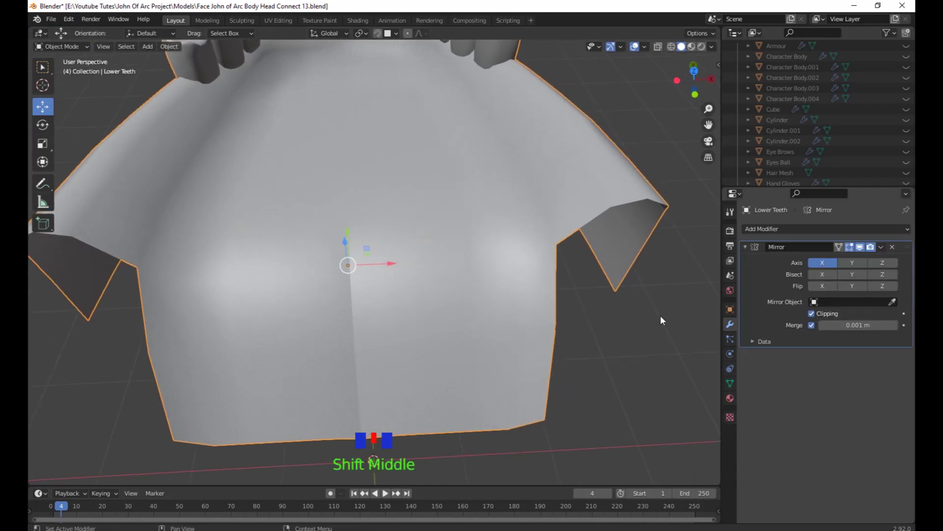
{"action": "middle_click_drag", "start_coordinate": [661, 320], "coordinate": [456, 319]}
{"action": "key", "text": "Tab"}
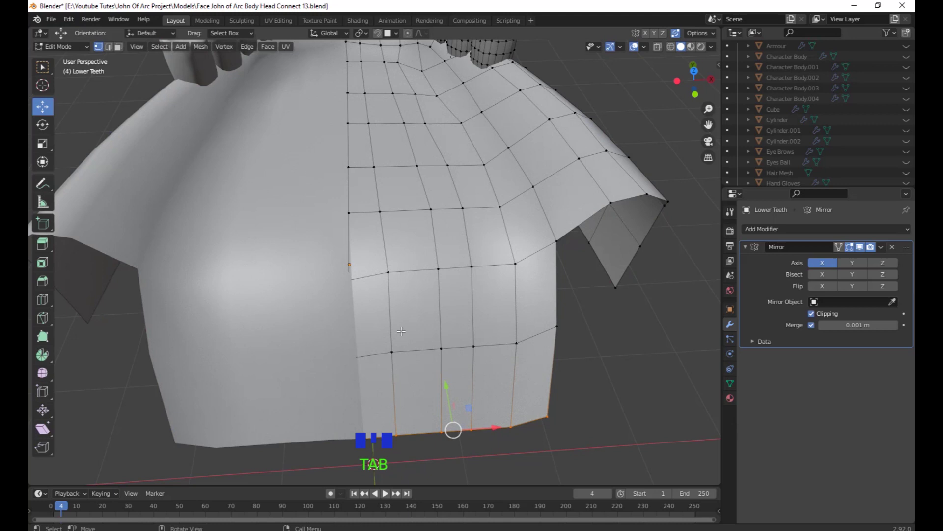
{"action": "left_click", "coordinate": [355, 281]}
{"action": "left_click_drag", "start_coordinate": [388, 283], "coordinate": [423, 275]}
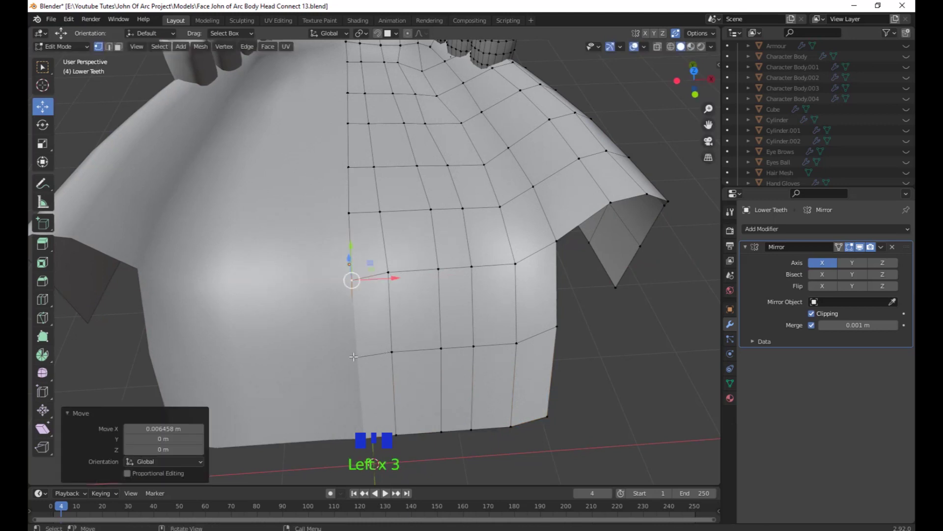
{"action": "left_click", "coordinate": [353, 356]}
{"action": "left_click_drag", "start_coordinate": [399, 355], "coordinate": [377, 425]}
{"action": "left_click", "coordinate": [366, 433]}
{"action": "middle_click_drag", "start_coordinate": [366, 435], "coordinate": [380, 347], "text": "shift"}
{"action": "left_click_drag", "start_coordinate": [415, 353], "coordinate": [471, 355]}
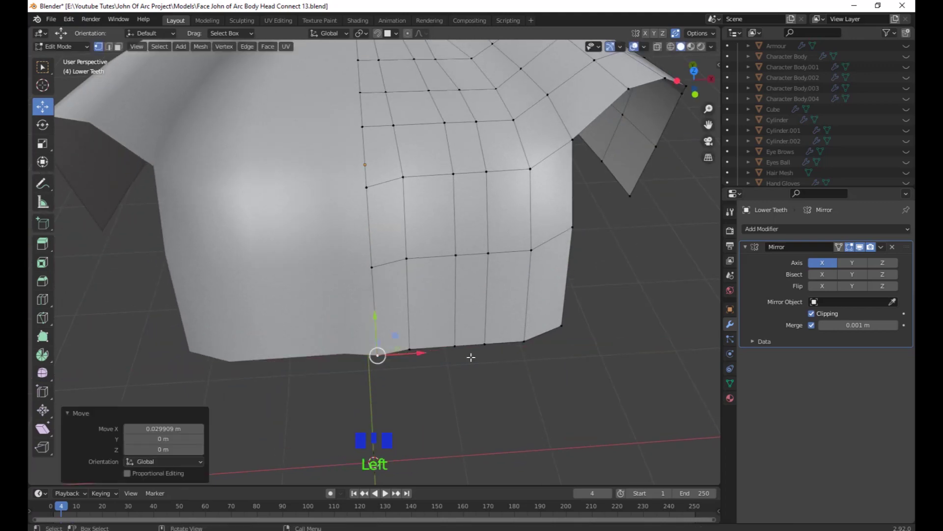
Examine the centre seam of the lower teeth mesh from the rear round to the front gum.
{"action": "middle_click_drag", "start_coordinate": [425, 372], "coordinate": [423, 409], "text": "shift"}
{"action": "scroll", "coordinate": [423, 393], "scroll_direction": "down", "scroll_amount": 4}
{"action": "middle_click_drag", "start_coordinate": [423, 349], "coordinate": [222, 347]}
{"action": "scroll", "coordinate": [423, 298], "scroll_direction": "up", "scroll_amount": 6}
{"action": "scroll", "coordinate": [444, 335], "scroll_direction": "down", "scroll_amount": 4}
{"action": "scroll", "coordinate": [445, 335], "scroll_direction": "down", "scroll_amount": 3}
{"action": "middle_click_drag", "start_coordinate": [428, 442], "coordinate": [444, 399], "text": "shift"}
{"action": "middle_click_drag", "start_coordinate": [444, 399], "coordinate": [445, 339]}
{"action": "scroll", "coordinate": [447, 356], "scroll_direction": "up", "scroll_amount": 7}
{"action": "scroll", "coordinate": [457, 401], "scroll_direction": "down", "scroll_amount": 3}
Try to pull a front gum seam vertex along X off the mirror plane, and undo the move.
{"action": "left_click", "coordinate": [443, 337]}
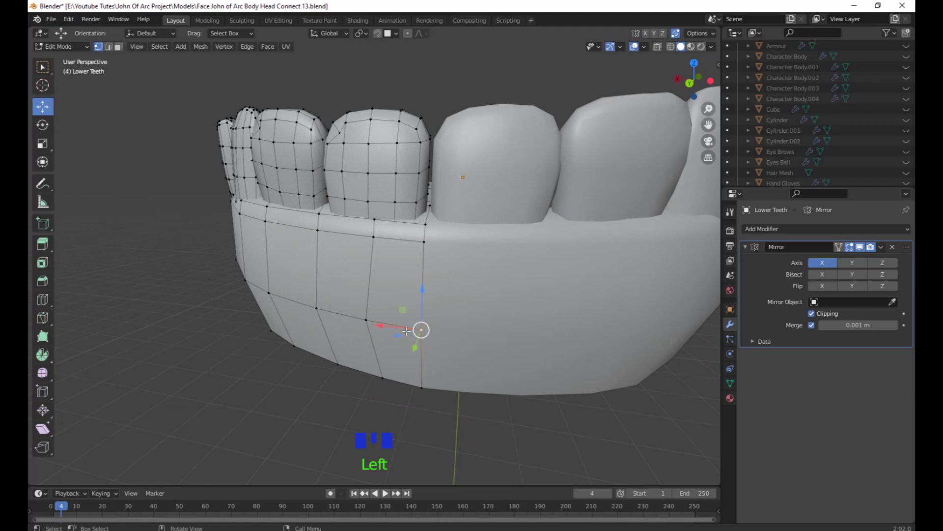
{"action": "left_click_drag", "start_coordinate": [407, 332], "coordinate": [357, 332]}
{"action": "key", "text": "ctrl+z"}
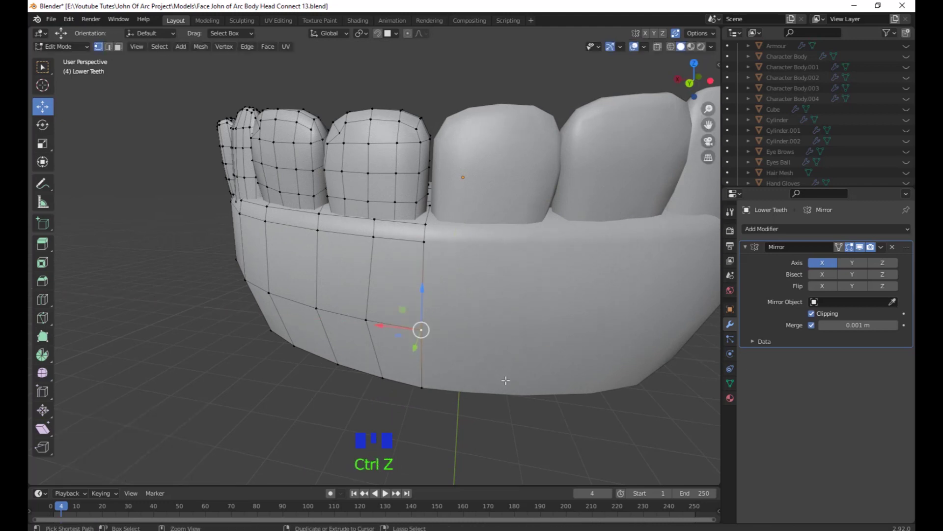
Return to Object Mode and apply the Mirror modifier to the lower teeth.
{"action": "middle_click_drag", "start_coordinate": [421, 331], "coordinate": [567, 402]}
{"action": "scroll", "coordinate": [539, 411], "scroll_direction": "up", "scroll_amount": 2}
{"action": "key", "text": "Tab"}
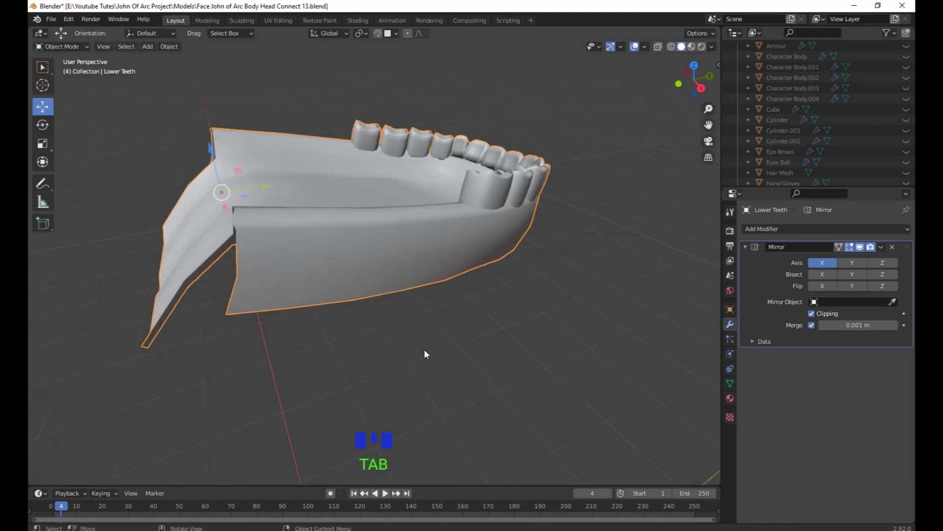
{"action": "middle_click_drag", "start_coordinate": [423, 349], "coordinate": [548, 363]}
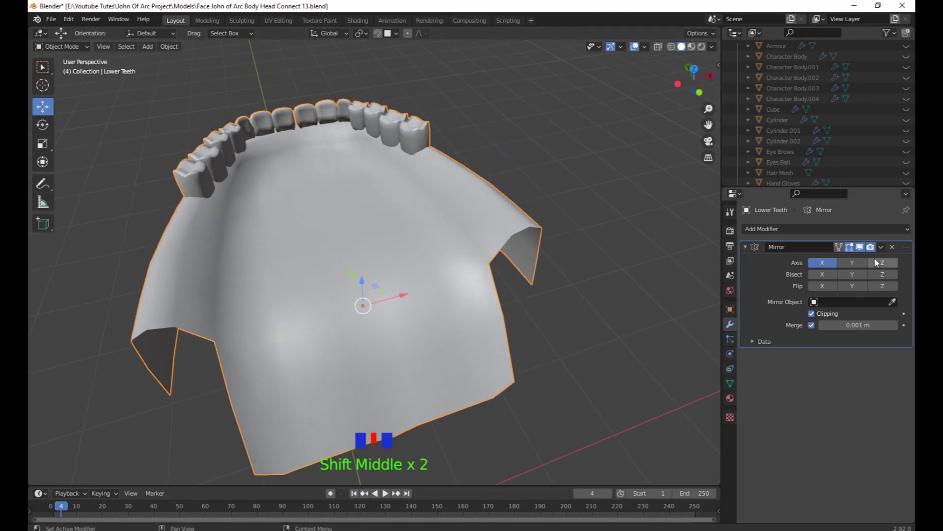
{"action": "left_click", "coordinate": [881, 247]}
{"action": "left_click", "coordinate": [849, 259]}
Show the lower teeth's object transform properties and examine the piece from the side and front.
{"action": "middle_click_drag", "start_coordinate": [848, 262], "coordinate": [501, 422]}
{"action": "left_click", "coordinate": [396, 282]}
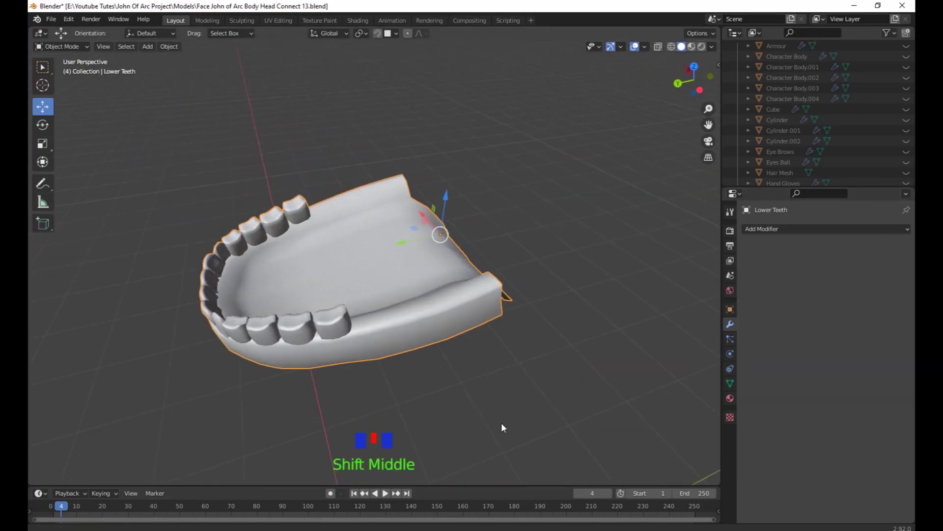
{"action": "left_click", "coordinate": [730, 310]}
{"action": "middle_click_drag", "start_coordinate": [609, 351], "coordinate": [589, 393]}
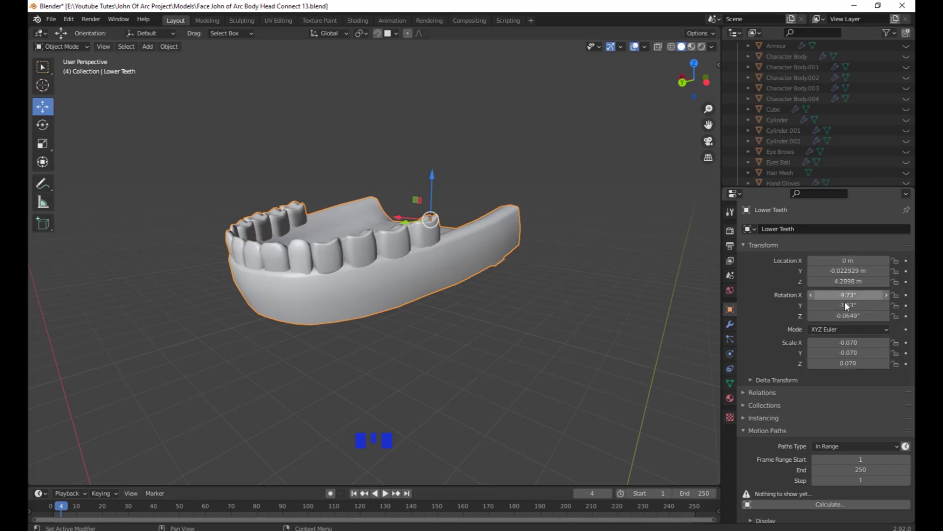
{"action": "middle_click_drag", "start_coordinate": [568, 344], "coordinate": [547, 347]}
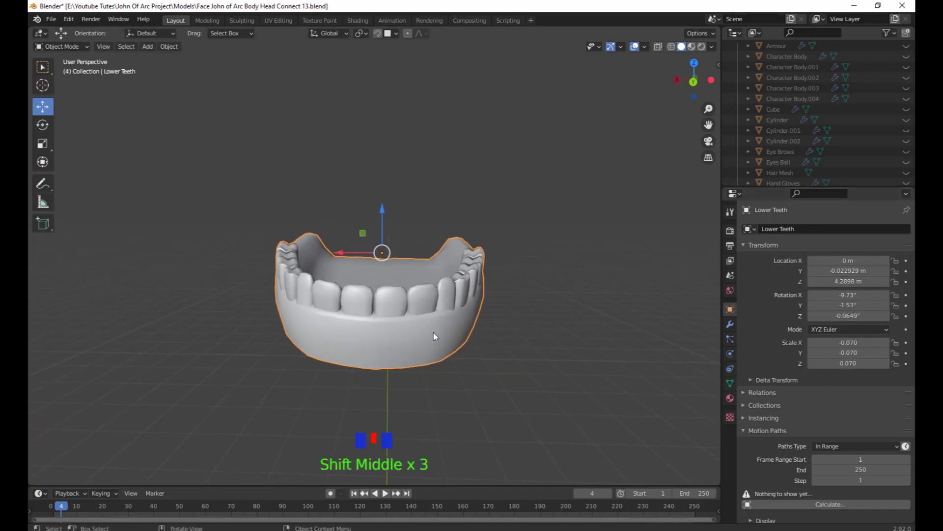
{"action": "middle_click_drag", "start_coordinate": [475, 370], "coordinate": [493, 360]}
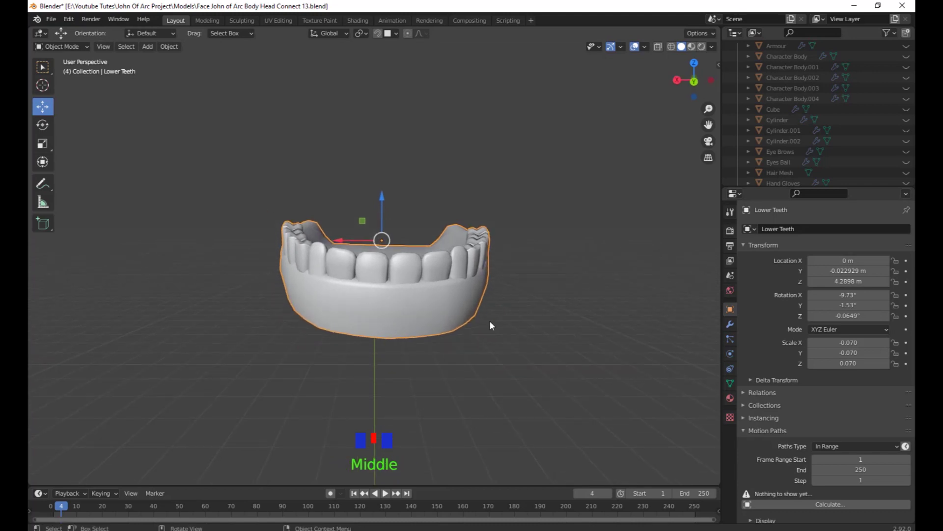
{"action": "mouse_move", "coordinate": [490, 323]}
{"action": "middle_mouse_down", "text": "shift"}
{"action": "mouse_move", "coordinate": [487, 337]}
{"action": "mouse_move", "coordinate": [502, 333]}
{"action": "middle_mouse_up", "text": "shift"}
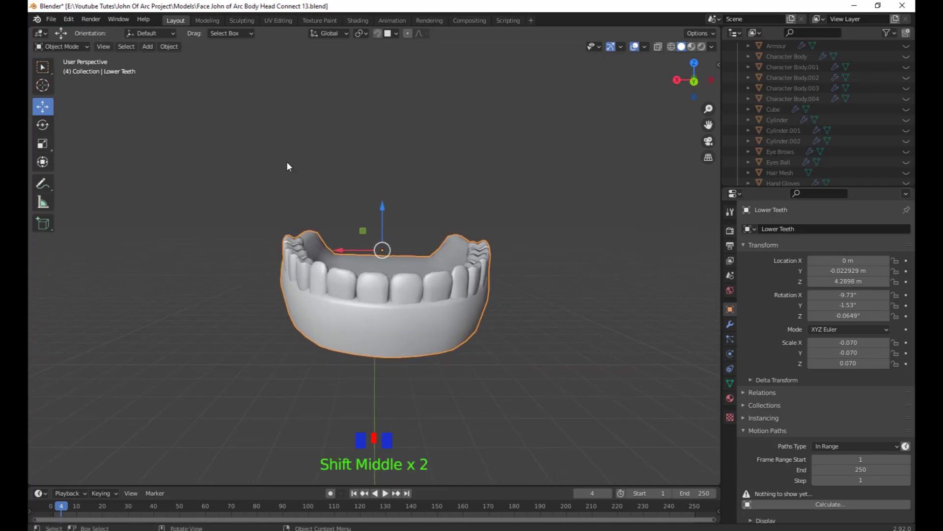
Apply All Transforms to the lower teeth.
{"action": "left_click", "coordinate": [170, 46]}
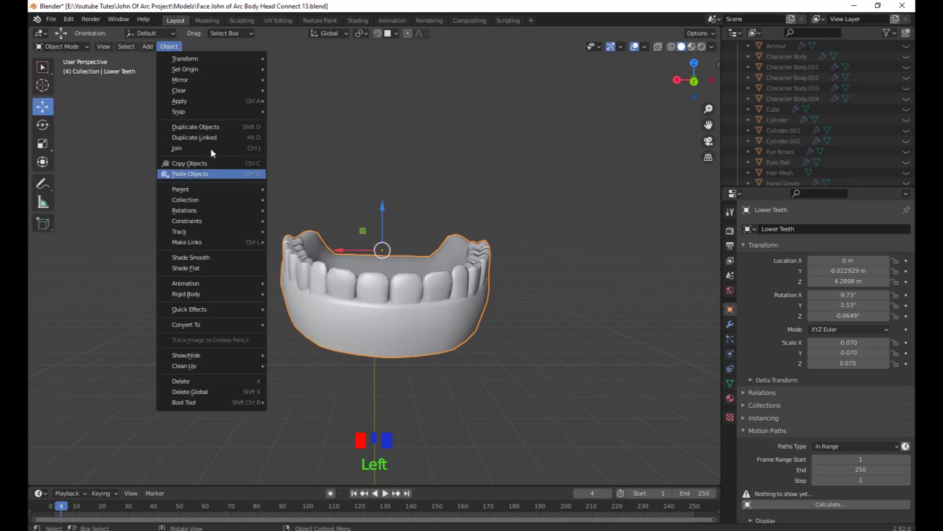
{"action": "mouse_move", "coordinate": [208, 108]}
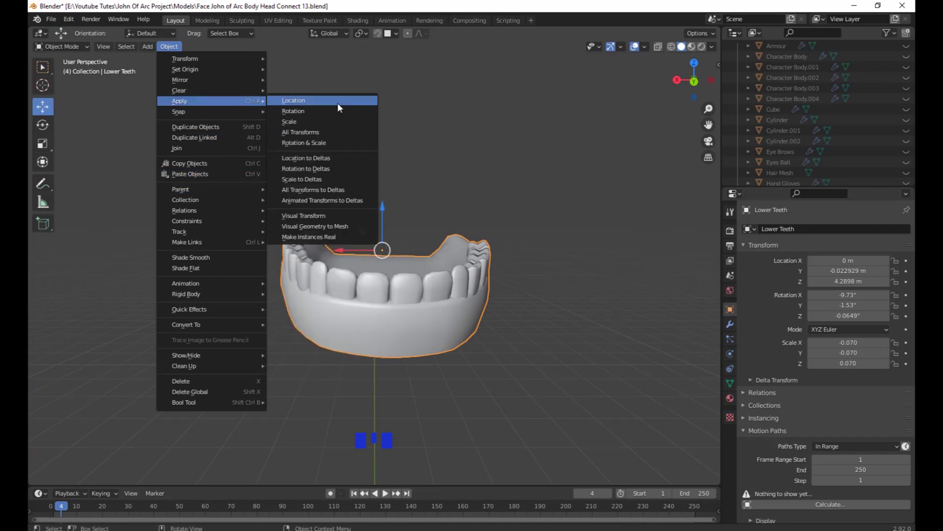
{"action": "middle_click_drag", "start_coordinate": [491, 203], "coordinate": [496, 213]}
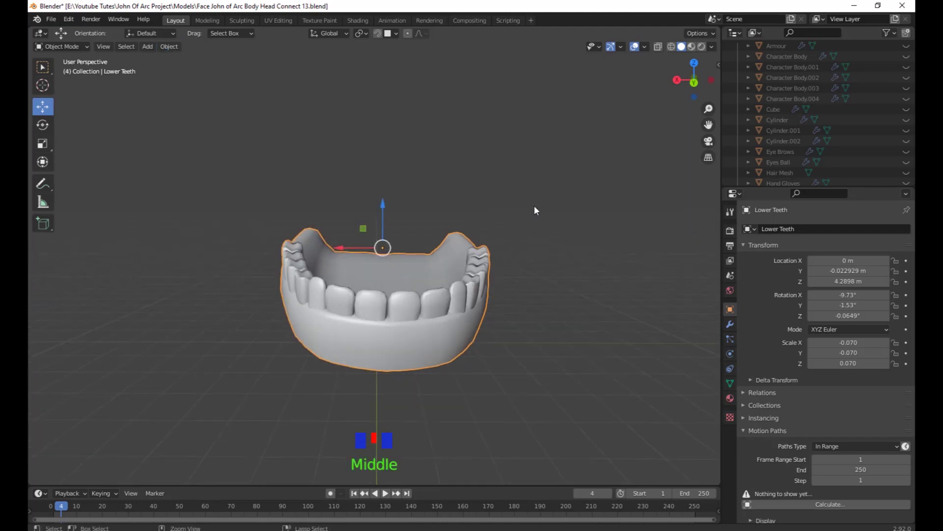
{"action": "key", "text": "ctrl+a"}
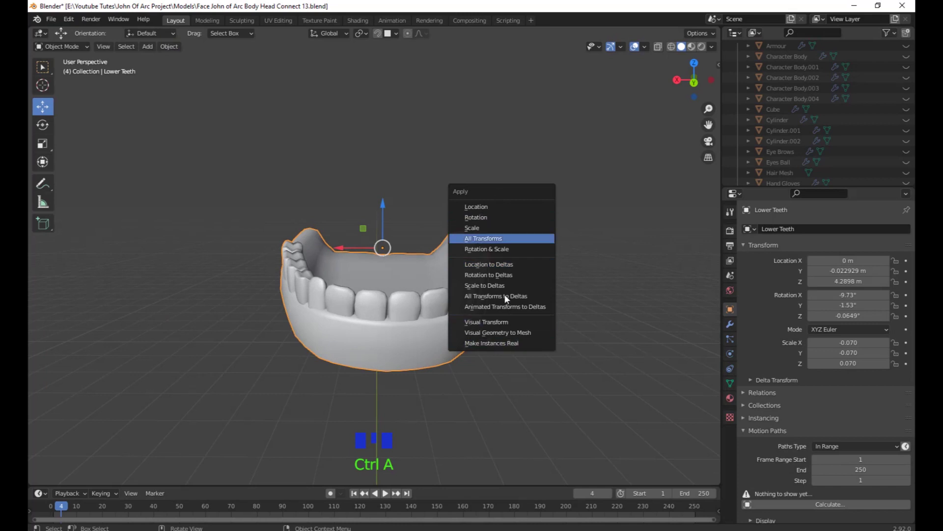
{"action": "left_click", "coordinate": [501, 241]}
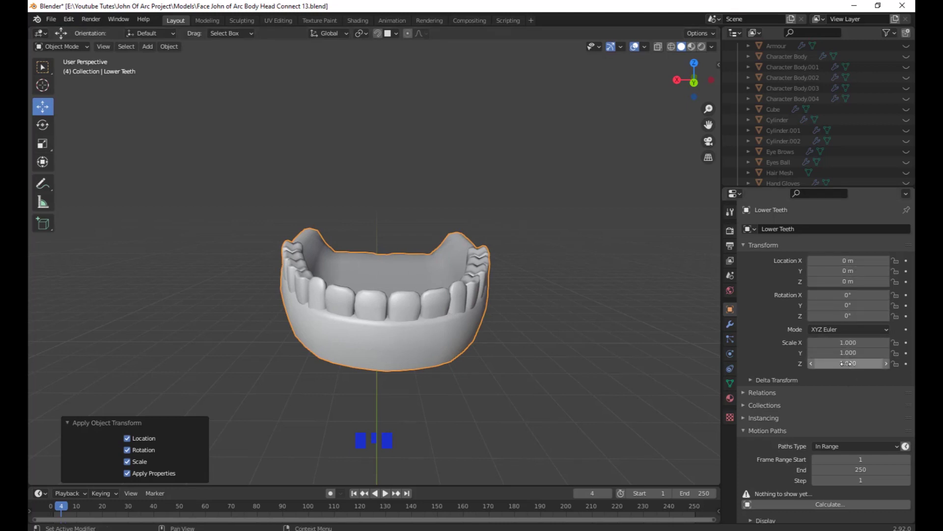
Check where the lower teeth's origin lies and set it with Origin to Geometry.
{"action": "middle_click_drag", "start_coordinate": [398, 371], "coordinate": [442, 250]}
{"action": "scroll", "coordinate": [420, 370], "scroll_direction": "down", "scroll_amount": 14}
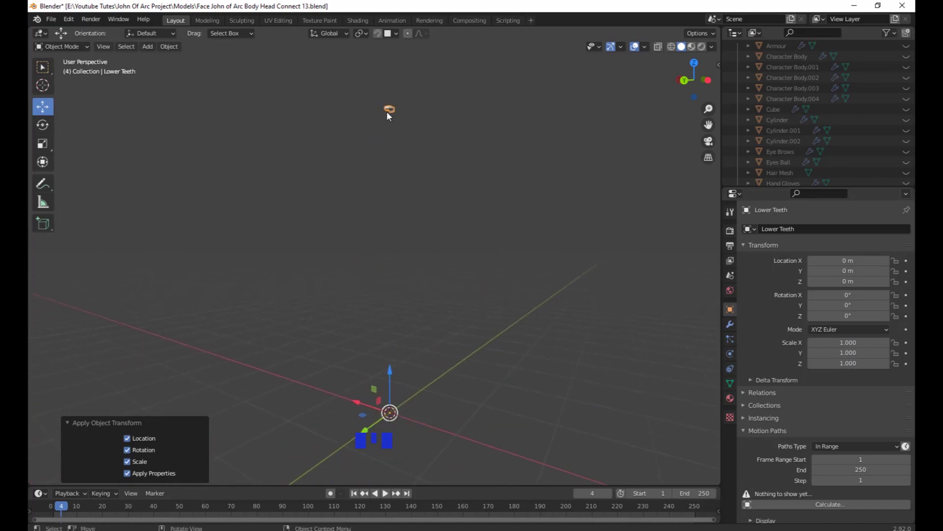
{"action": "middle_click_drag", "start_coordinate": [459, 267], "coordinate": [411, 393], "text": "shift"}
{"action": "left_click", "coordinate": [169, 46]}
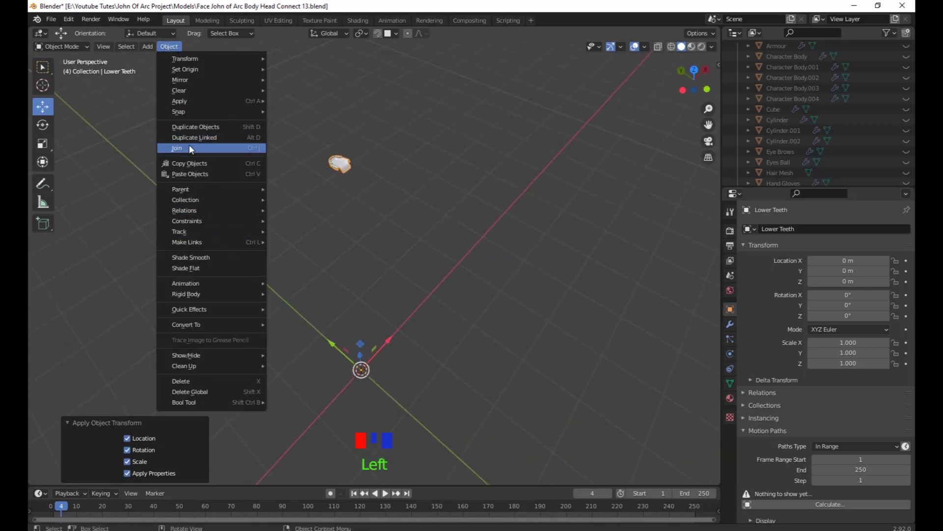
{"action": "mouse_move", "coordinate": [206, 103]}
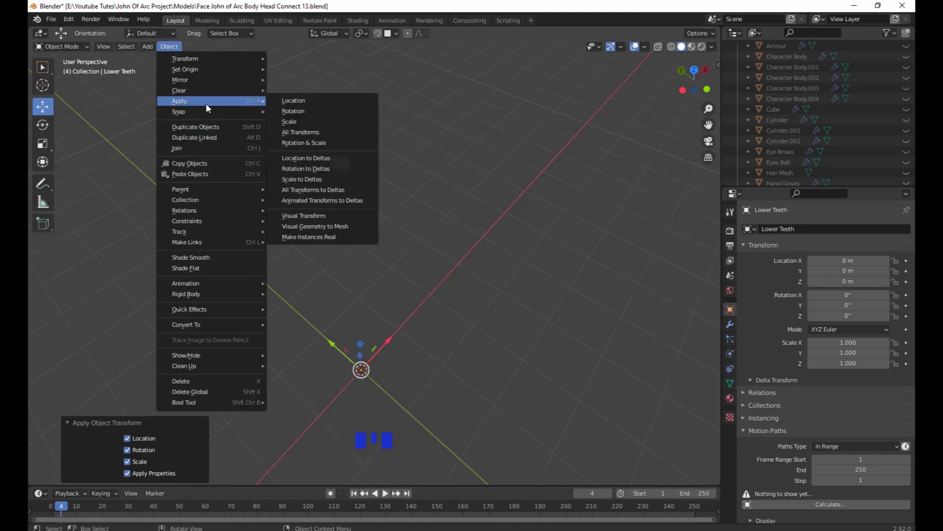
{"action": "middle_click_drag", "start_coordinate": [485, 301], "coordinate": [509, 286]}
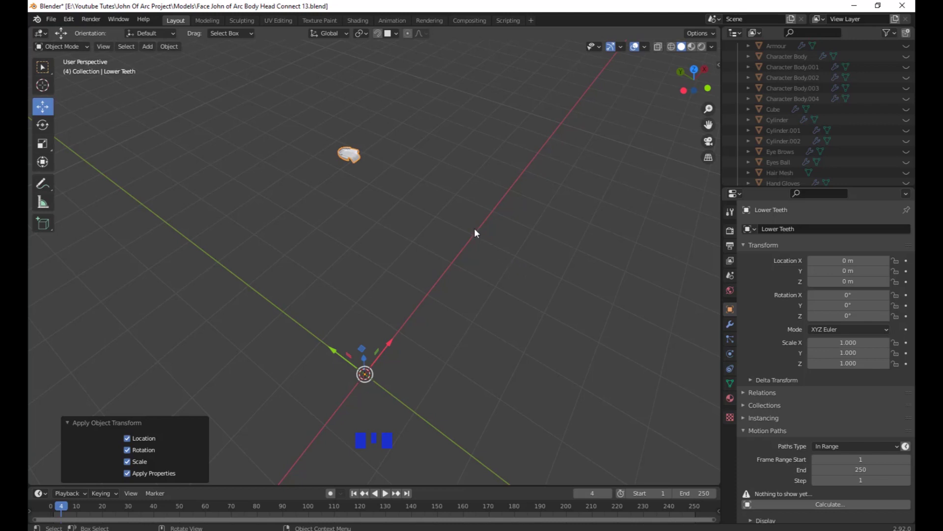
{"action": "left_click", "coordinate": [169, 46]}
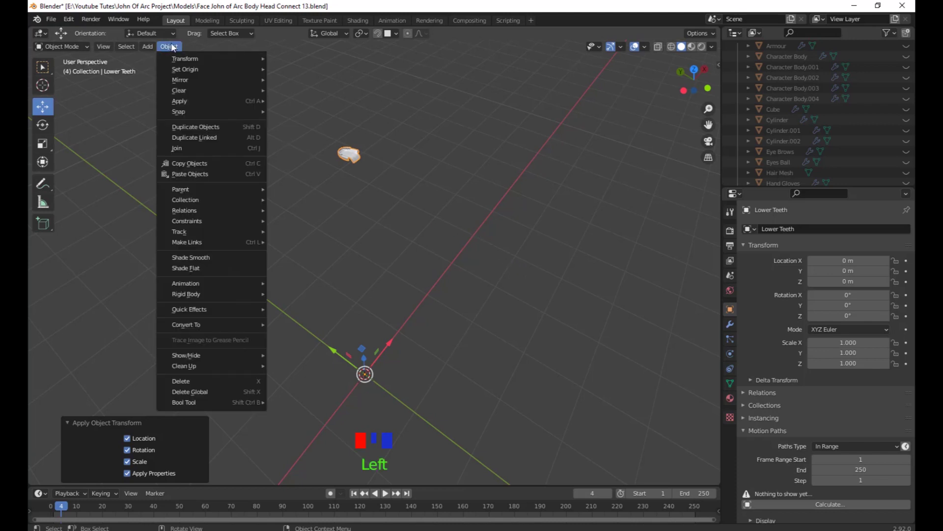
{"action": "mouse_move", "coordinate": [264, 68]}
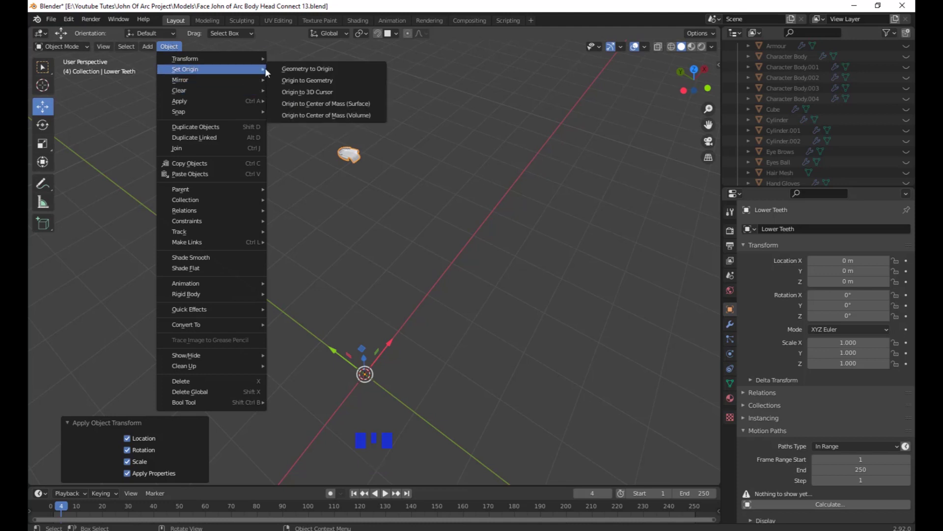
{"action": "left_click", "coordinate": [344, 78]}
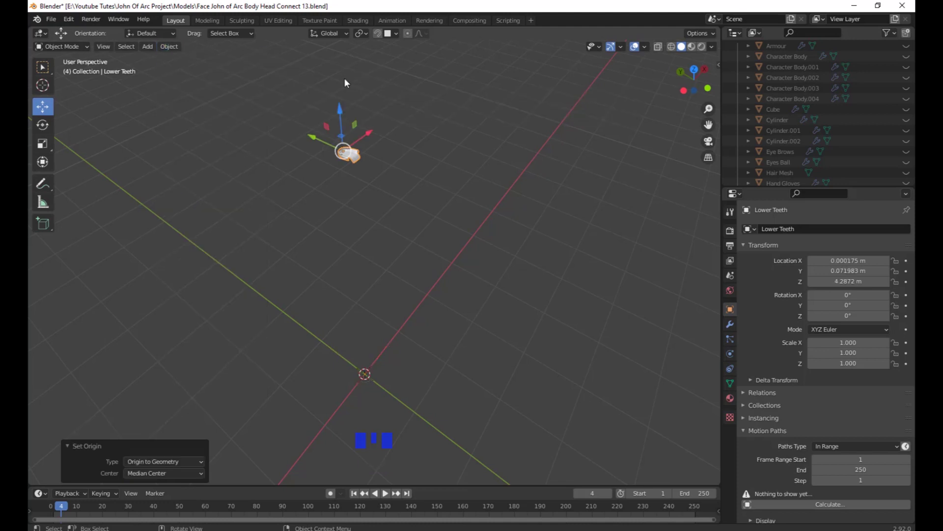
Examine the lower teeth's origin placement from above and from the front.
{"action": "middle_click_drag", "start_coordinate": [342, 232], "coordinate": [350, 339]}
{"action": "scroll", "coordinate": [443, 236], "scroll_direction": "up", "scroll_amount": 2}
{"action": "scroll", "coordinate": [405, 287], "scroll_direction": "up", "scroll_amount": 2}
{"action": "left_click", "coordinate": [314, 280]}
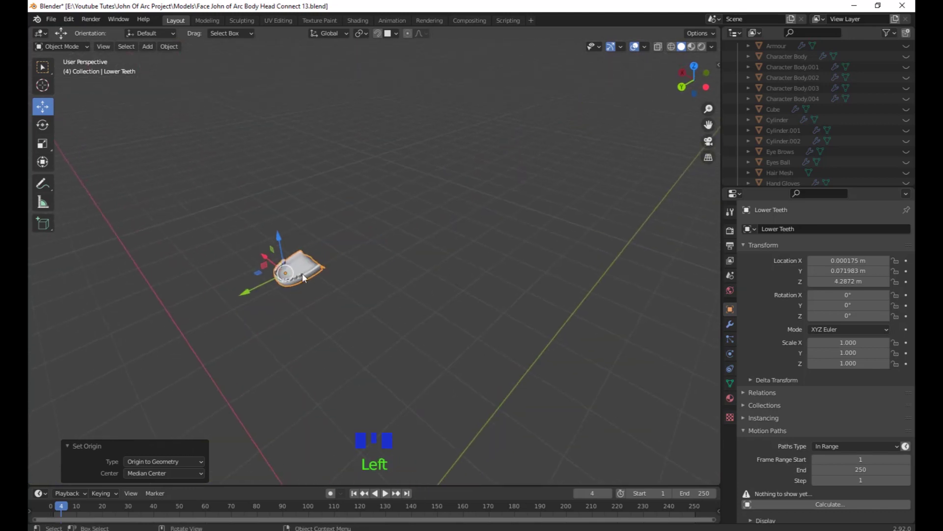
{"action": "left_click", "coordinate": [322, 285]}
{"action": "middle_click_drag", "start_coordinate": [322, 285], "coordinate": [348, 311], "text": "shift"}
{"action": "scroll", "coordinate": [428, 300], "scroll_direction": "down", "scroll_amount": 3}
{"action": "scroll", "coordinate": [444, 352], "scroll_direction": "up", "scroll_amount": 2}
{"action": "middle_click_drag", "start_coordinate": [461, 298], "coordinate": [467, 298]}
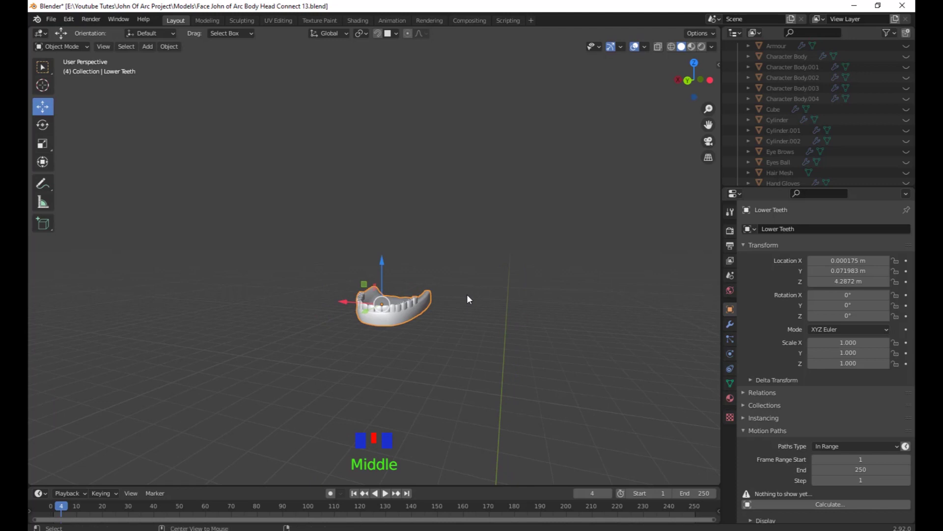
Reveal all hidden objects and select the character's head mesh.
{"action": "key", "text": "alt+h"}
{"action": "middle_click_drag", "start_coordinate": [415, 303], "coordinate": [405, 335]}
{"action": "scroll", "coordinate": [492, 303], "scroll_direction": "up", "scroll_amount": 2}
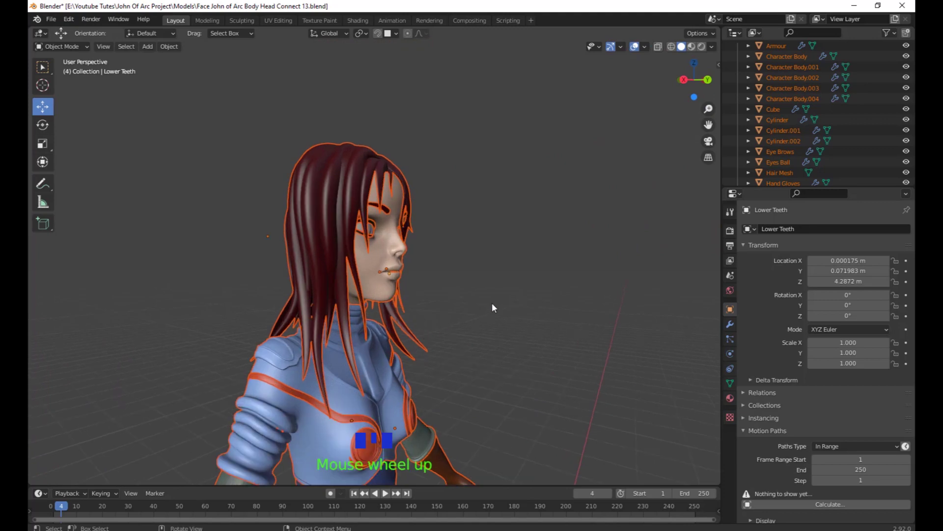
{"action": "scroll", "coordinate": [825, 138], "scroll_direction": "down", "scroll_amount": 7}
{"action": "left_click", "coordinate": [396, 270]}
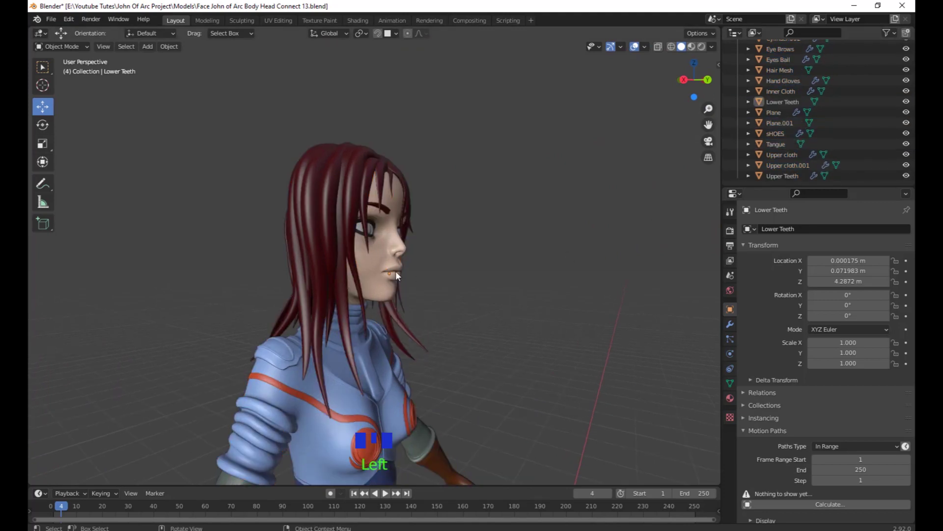
{"action": "left_click", "coordinate": [396, 271]}
Look inside the head and check the modifiers on the tongue and the upper teeth.
{"action": "mouse_move", "coordinate": [435, 285]}
{"action": "middle_mouse_down", "text": "shift"}
{"action": "mouse_move", "coordinate": [470, 284]}
{"action": "mouse_move", "coordinate": [486, 310]}
{"action": "mouse_move", "coordinate": [441, 294]}
{"action": "middle_mouse_up", "text": "shift"}
{"action": "scroll", "coordinate": [441, 294], "scroll_direction": "up", "scroll_amount": 2}
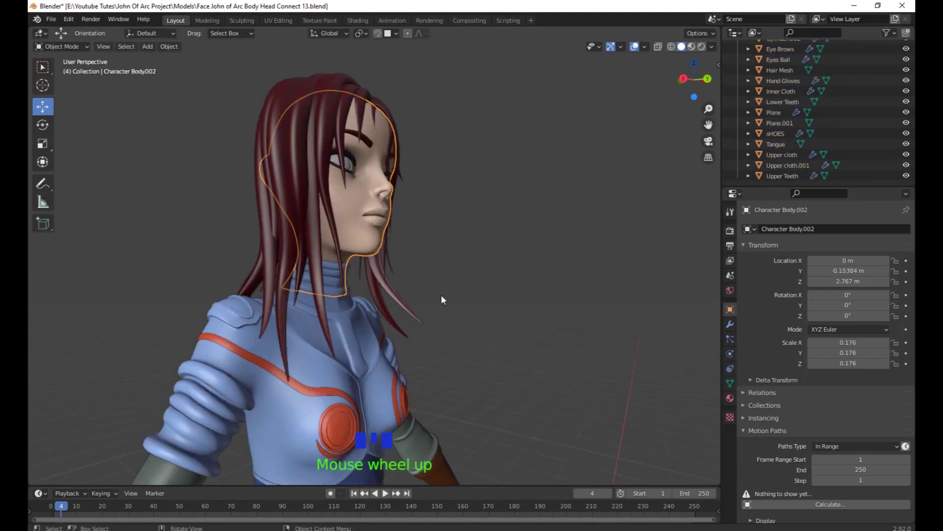
{"action": "scroll", "coordinate": [434, 344], "scroll_direction": "up", "scroll_amount": 4}
{"action": "middle_click_drag", "start_coordinate": [429, 403], "coordinate": [375, 341], "text": "shift"}
{"action": "scroll", "coordinate": [371, 343], "scroll_direction": "up", "scroll_amount": 12}
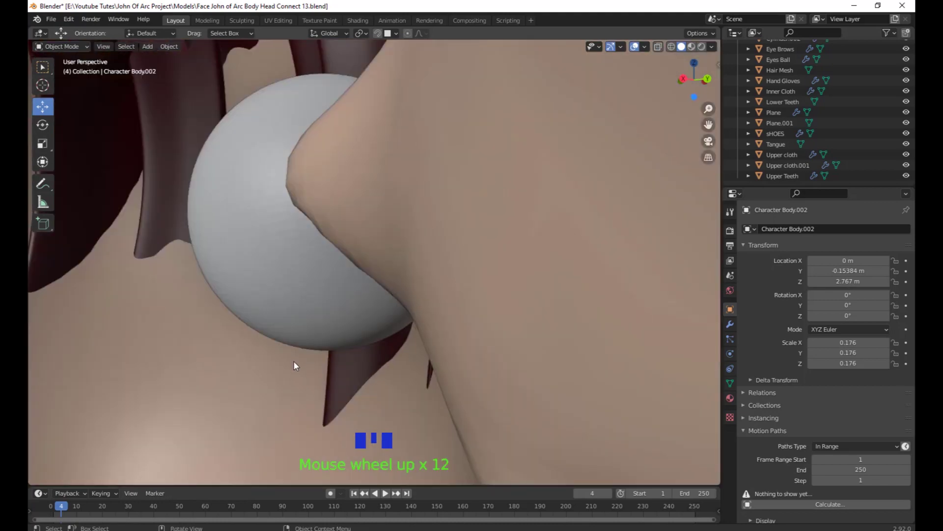
{"action": "middle_click_drag", "start_coordinate": [295, 366], "coordinate": [367, 301]}
{"action": "scroll", "coordinate": [423, 305], "scroll_direction": "down", "scroll_amount": 3}
{"action": "left_click", "coordinate": [367, 301]}
{"action": "middle_click_drag", "start_coordinate": [482, 371], "coordinate": [459, 308], "text": "shift"}
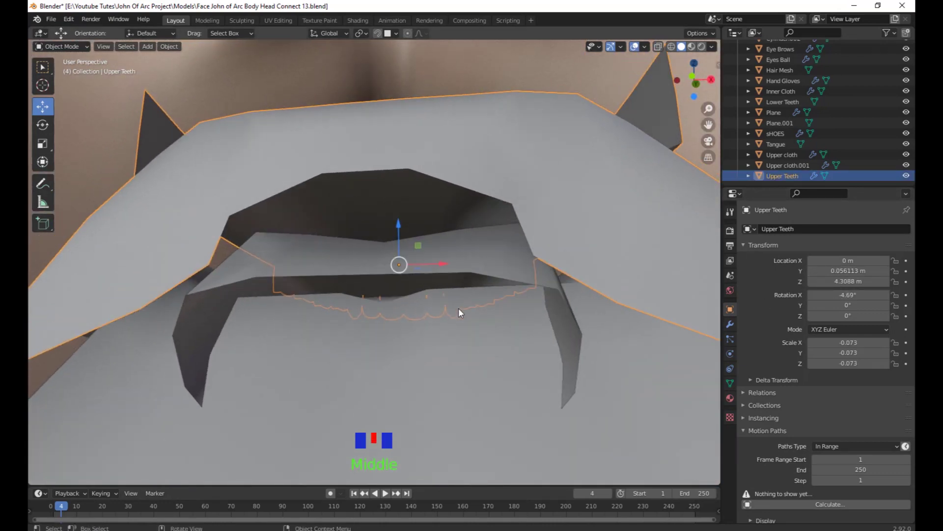
{"action": "left_click", "coordinate": [426, 256]}
{"action": "left_click", "coordinate": [730, 325]}
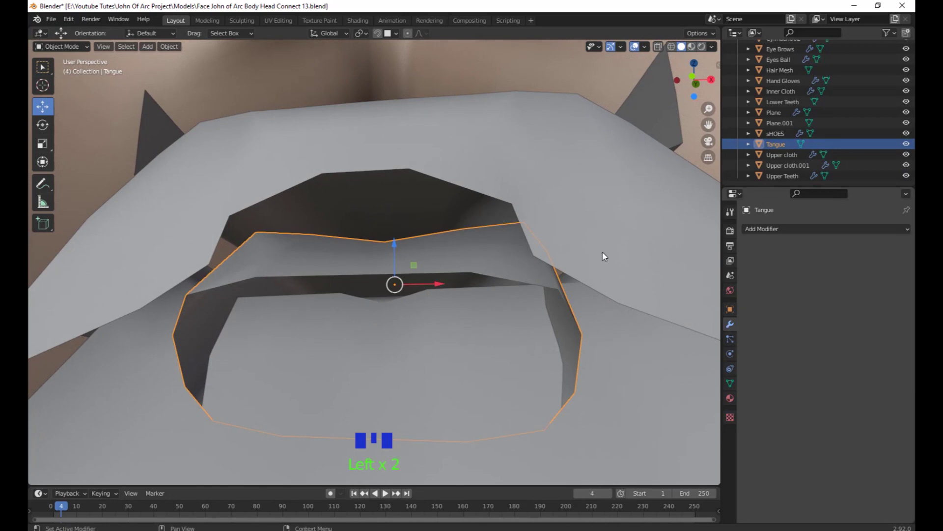
{"action": "left_click", "coordinate": [466, 158]}
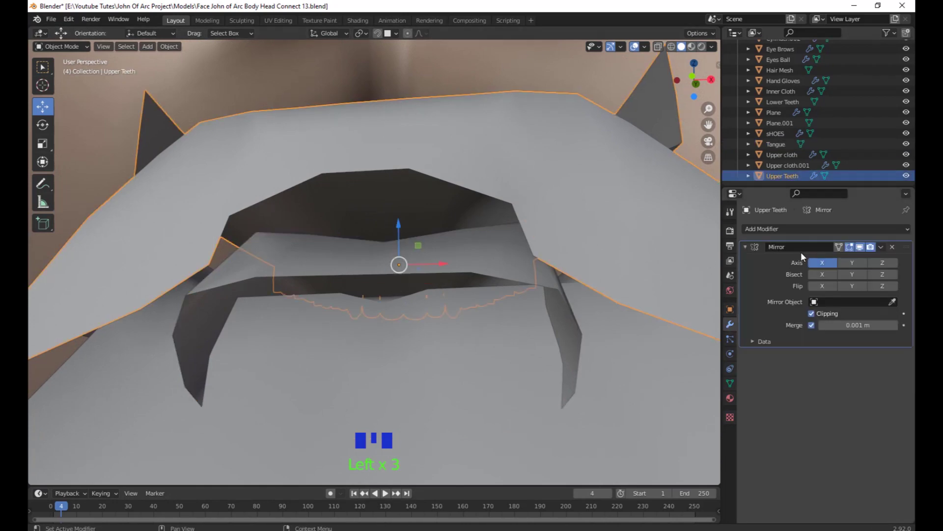
Isolate the upper teeth by hiding all other objects.
{"action": "scroll", "coordinate": [545, 346], "scroll_direction": "down", "scroll_amount": 3}
{"action": "middle_click_drag", "start_coordinate": [545, 346], "coordinate": [310, 354]}
{"action": "key", "text": "shift+h"}
{"action": "scroll", "coordinate": [411, 349], "scroll_direction": "up", "scroll_amount": 4}
{"action": "middle_click_drag", "start_coordinate": [411, 349], "coordinate": [449, 361]}
{"action": "middle_click_drag", "start_coordinate": [449, 361], "coordinate": [396, 278], "text": "shift"}
In Edit Mode, move the palate vertices near the centre line and the arched rear edge to even out the upper teeth's grid.
{"action": "key", "text": "Tab"}
{"action": "scroll", "coordinate": [490, 405], "scroll_direction": "down", "scroll_amount": 3}
{"action": "scroll", "coordinate": [383, 289], "scroll_direction": "up", "scroll_amount": 1}
{"action": "left_click", "coordinate": [405, 251]}
{"action": "left_click", "coordinate": [403, 228], "text": "shift"}
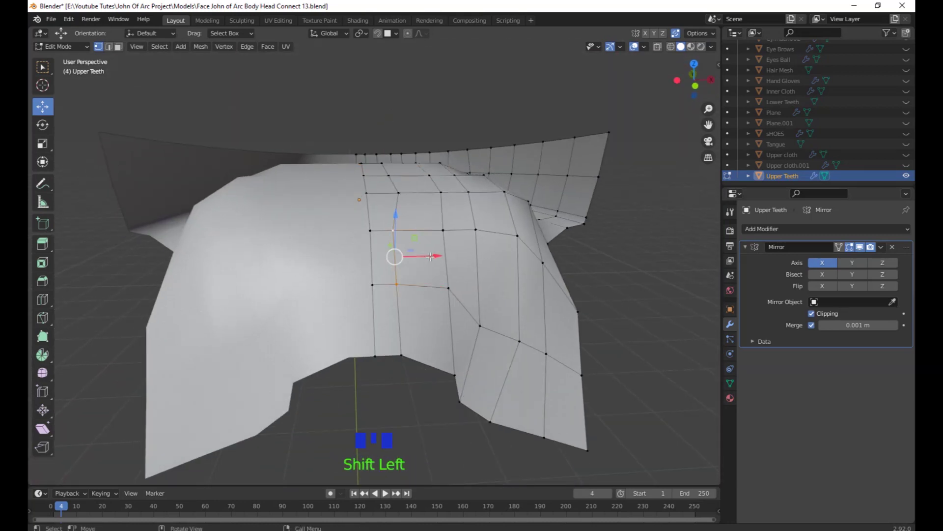
{"action": "left_click_drag", "start_coordinate": [431, 256], "coordinate": [445, 253]}
{"action": "left_click", "coordinate": [457, 376]}
{"action": "left_click_drag", "start_coordinate": [488, 373], "coordinate": [512, 396]}
{"action": "left_click", "coordinate": [463, 402]}
{"action": "left_click", "coordinate": [488, 334]}
{"action": "left_click_drag", "start_coordinate": [484, 319], "coordinate": [492, 306]}
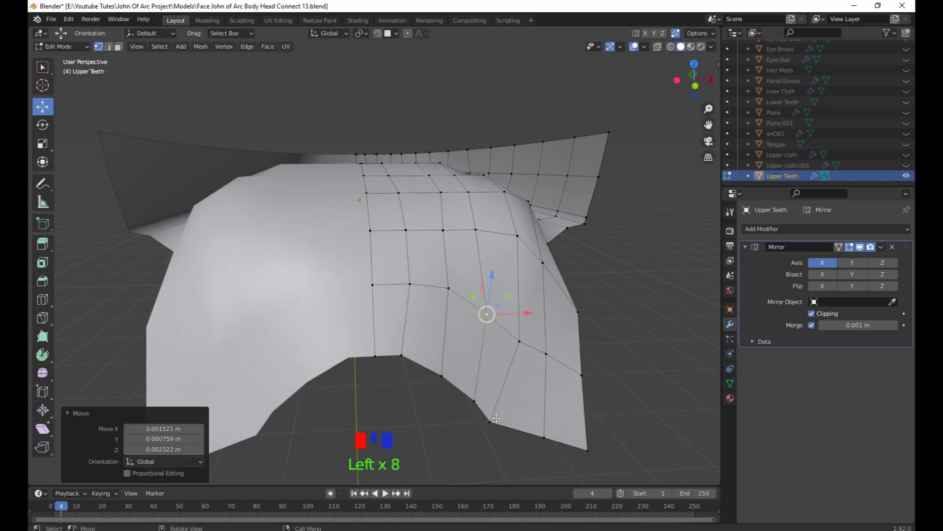
Nudge the vertices toward the outer corner of the palate's rear edge to smooth its curve and the row above it.
{"action": "left_click_drag", "start_coordinate": [497, 418], "coordinate": [505, 408]}
{"action": "left_click", "coordinate": [519, 340]}
{"action": "left_click_drag", "start_coordinate": [519, 339], "coordinate": [553, 348]}
{"action": "left_click", "coordinate": [547, 353]}
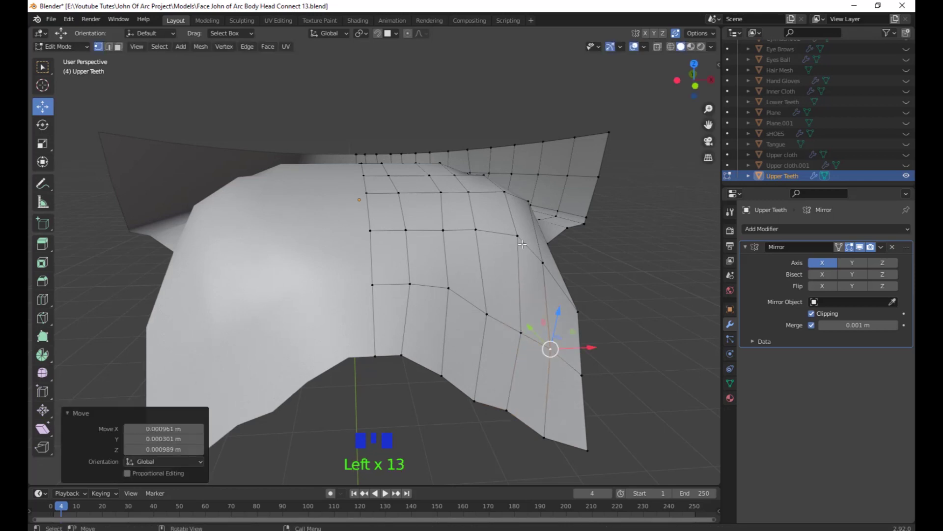
{"action": "left_click", "coordinate": [487, 312]}
{"action": "left_click_drag", "start_coordinate": [486, 312], "coordinate": [489, 303]}
{"action": "left_click", "coordinate": [474, 397]}
{"action": "left_click_drag", "start_coordinate": [473, 397], "coordinate": [475, 389]}
{"action": "left_click", "coordinate": [543, 430]}
{"action": "left_click_drag", "start_coordinate": [543, 431], "coordinate": [546, 432]}
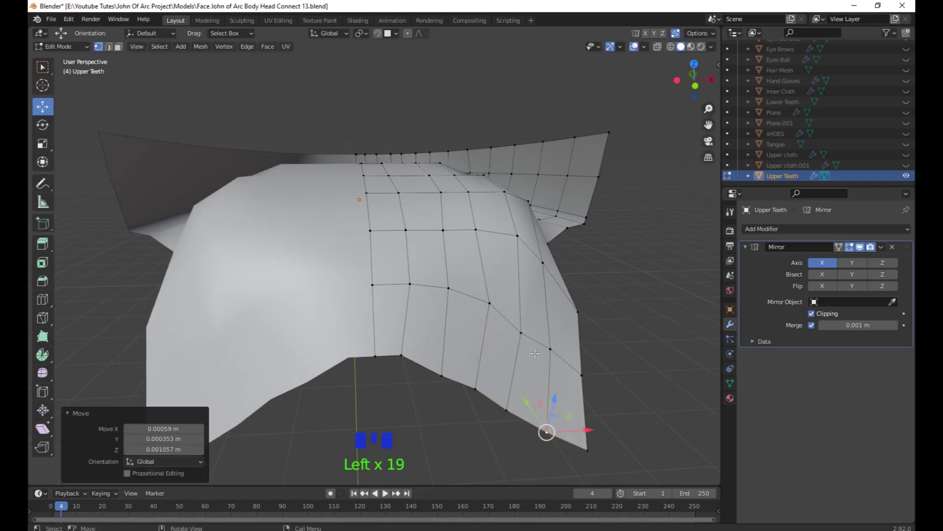
{"action": "left_click", "coordinate": [518, 331]}
{"action": "left_click_drag", "start_coordinate": [520, 331], "coordinate": [523, 325]}
Shift vertices in the palate's last rows sideways along X to even out the column spacing from the centre line outward.
{"action": "scroll", "coordinate": [524, 326], "scroll_direction": "down", "scroll_amount": 3}
{"action": "middle_click_drag", "start_coordinate": [524, 325], "coordinate": [419, 395]}
{"action": "left_click", "coordinate": [394, 407]}
{"action": "left_click_drag", "start_coordinate": [395, 408], "coordinate": [388, 405]}
{"action": "left_click", "coordinate": [378, 406]}
{"action": "left_click", "coordinate": [381, 366]}
{"action": "mouse_move", "coordinate": [411, 363]}
{"action": "left_mouse_down"}
{"action": "mouse_move", "coordinate": [362, 368]}
{"action": "mouse_move", "coordinate": [423, 355]}
{"action": "left_mouse_up"}
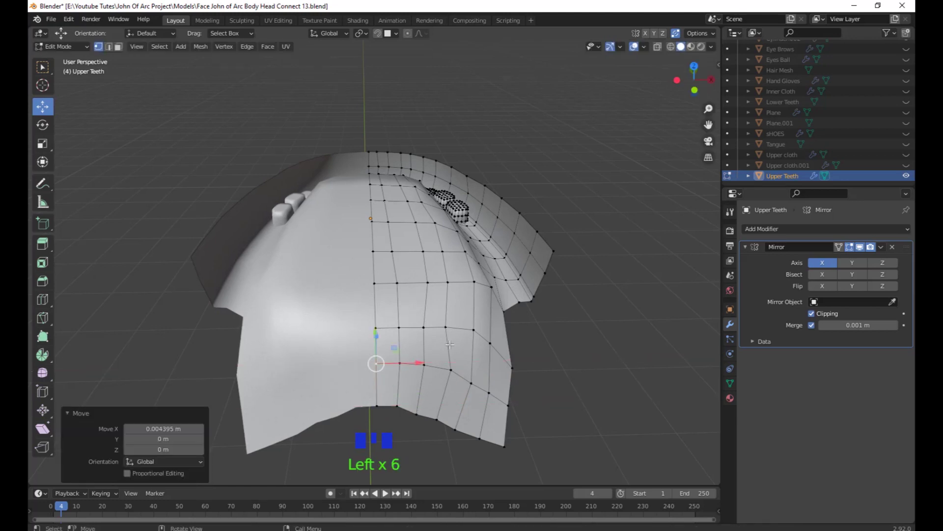
{"action": "left_click", "coordinate": [433, 328]}
{"action": "left_click", "coordinate": [450, 328]}
{"action": "left_click_drag", "start_coordinate": [464, 326], "coordinate": [460, 326]}
{"action": "left_click", "coordinate": [424, 328]}
{"action": "middle_click_drag", "start_coordinate": [419, 339], "coordinate": [442, 236]}
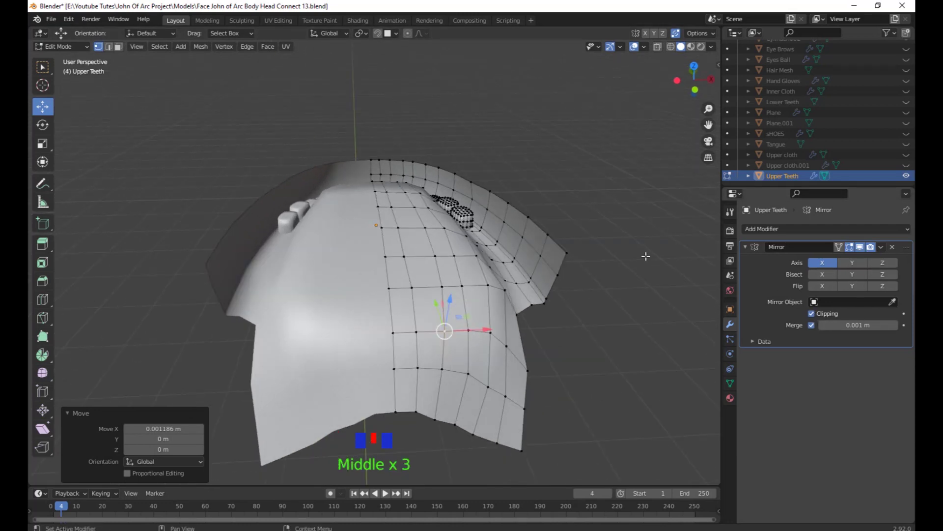
Return the upper teeth to Object Mode and apply their Mirror modifier.
{"action": "key", "text": "Tab"}
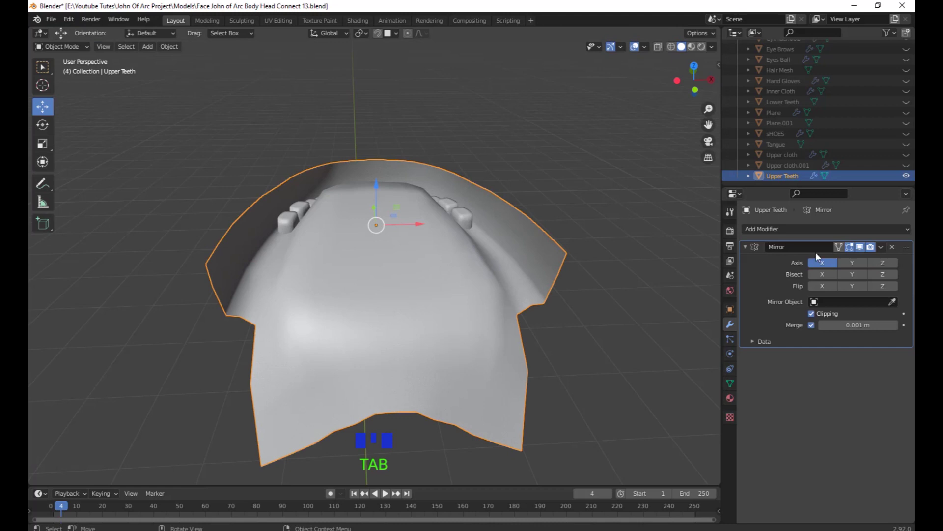
{"action": "left_click", "coordinate": [880, 247]}
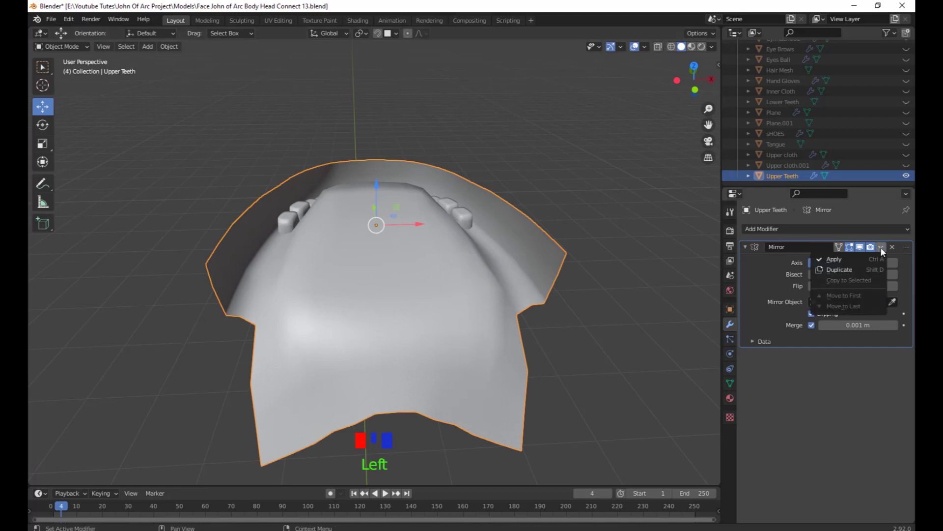
{"action": "left_click", "coordinate": [851, 261]}
{"action": "left_click", "coordinate": [632, 308]}
{"action": "left_click", "coordinate": [404, 309]}
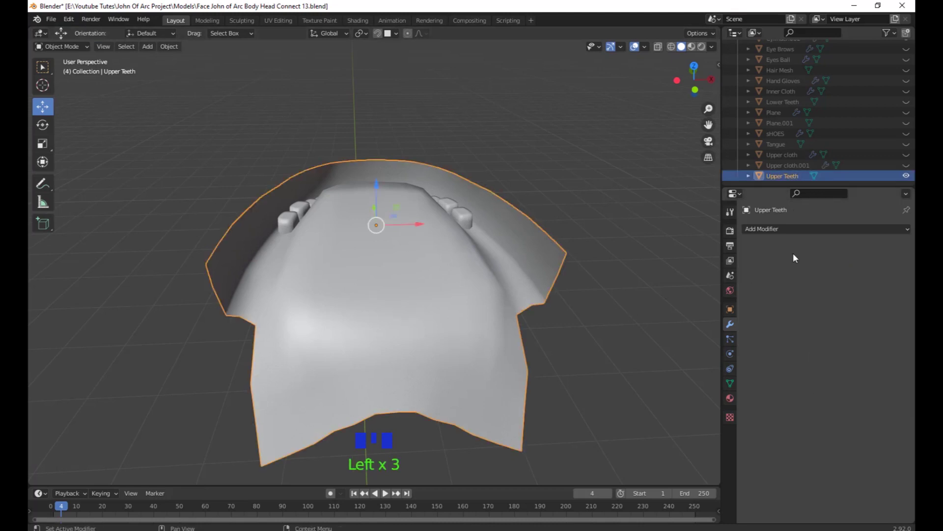
Apply All Transforms to the upper teeth.
{"action": "left_click", "coordinate": [730, 309]}
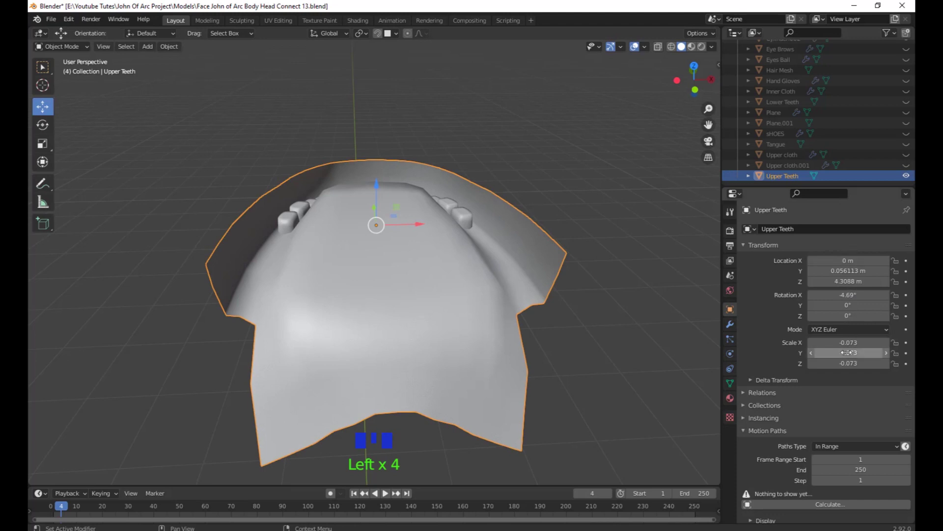
{"action": "key", "text": "ctrl+a"}
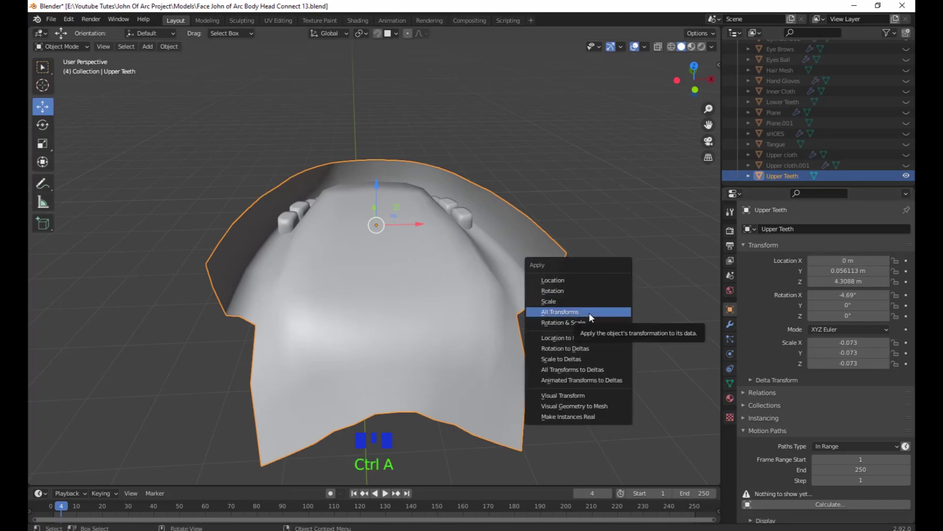
{"action": "left_click", "coordinate": [588, 313]}
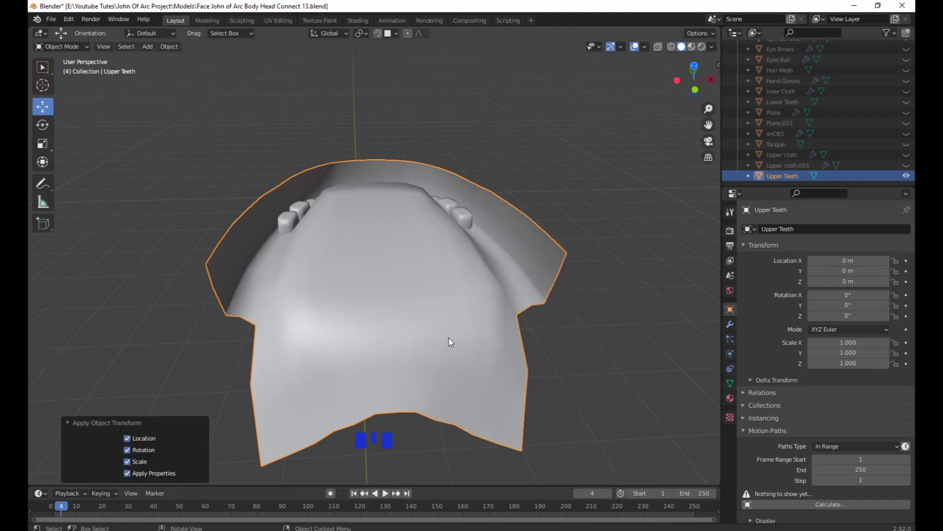
{"action": "middle_click_drag", "start_coordinate": [564, 396], "coordinate": [566, 393]}
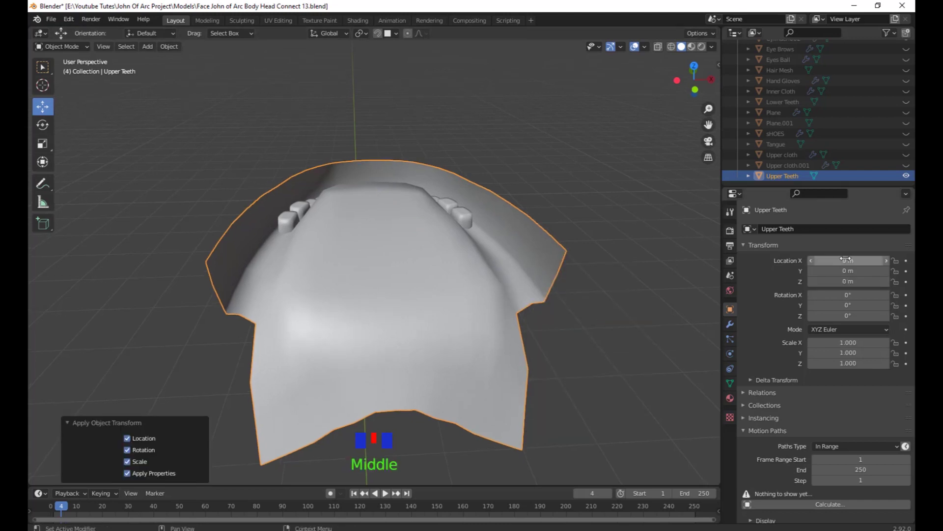
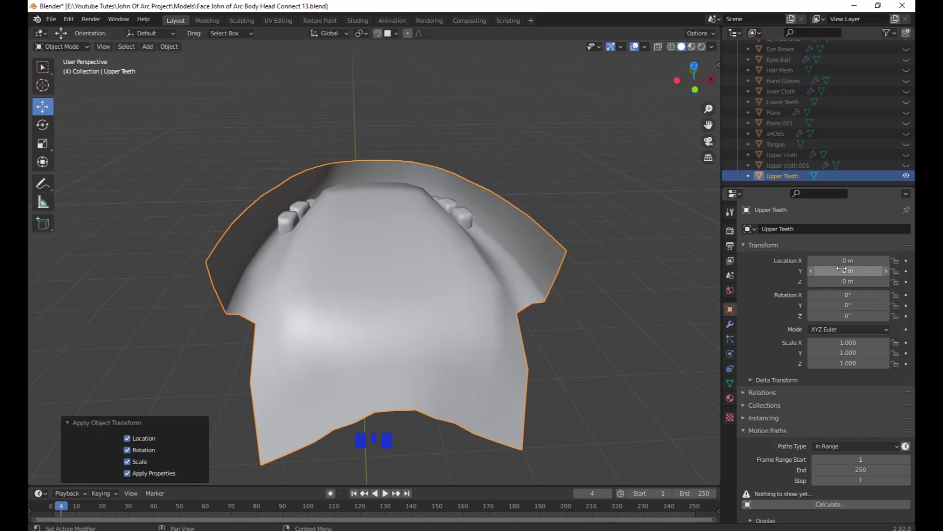
Reveal all hidden objects and bring the whole upper body into sight.
{"action": "scroll", "coordinate": [393, 350], "scroll_direction": "down", "scroll_amount": 3}
{"action": "middle_click_drag", "start_coordinate": [393, 349], "coordinate": [574, 311]}
{"action": "scroll", "coordinate": [525, 349], "scroll_direction": "up", "scroll_amount": 2}
{"action": "key", "text": "KP_Divide"}
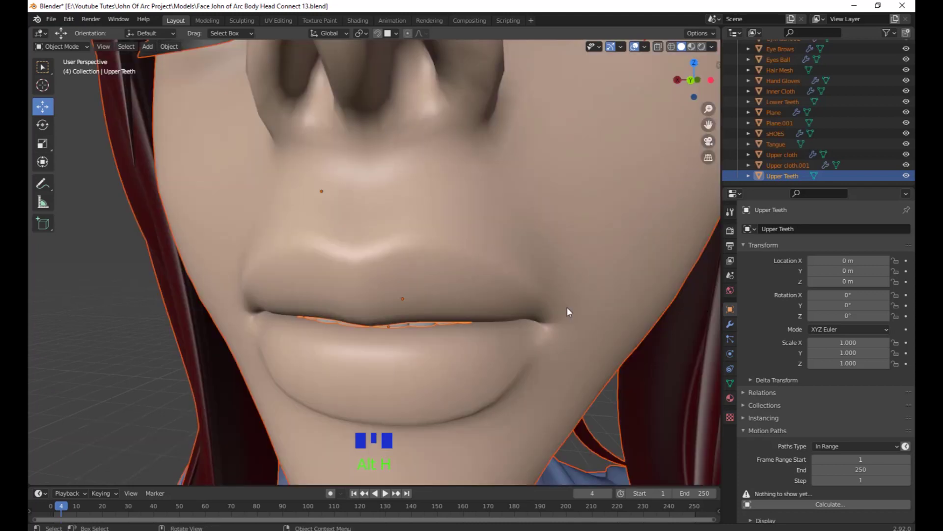
{"action": "scroll", "coordinate": [470, 327], "scroll_direction": "down", "scroll_amount": 6}
{"action": "scroll", "coordinate": [445, 336], "scroll_direction": "down", "scroll_amount": 2}
{"action": "mouse_move", "coordinate": [445, 336]}
{"action": "middle_mouse_down", "text": "shift"}
{"action": "mouse_move", "coordinate": [447, 275]}
{"action": "mouse_move", "coordinate": [443, 343]}
{"action": "middle_mouse_up", "text": "shift"}
Check the transforms of the armour and upper cloth and the modifiers of the upper cloth, inner cloth and hand gloves.
{"action": "left_click", "coordinate": [405, 272]}
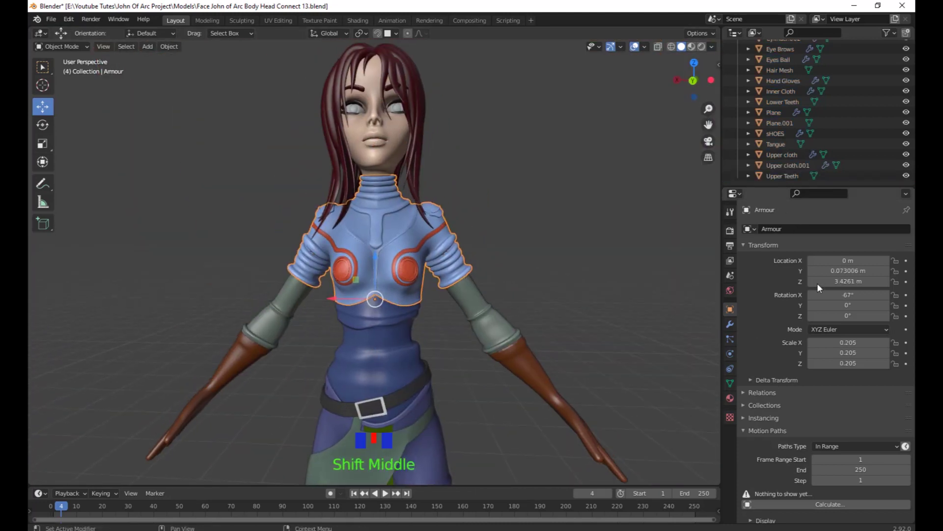
{"action": "scroll", "coordinate": [446, 385], "scroll_direction": "down", "scroll_amount": 2}
{"action": "left_click", "coordinate": [391, 336]}
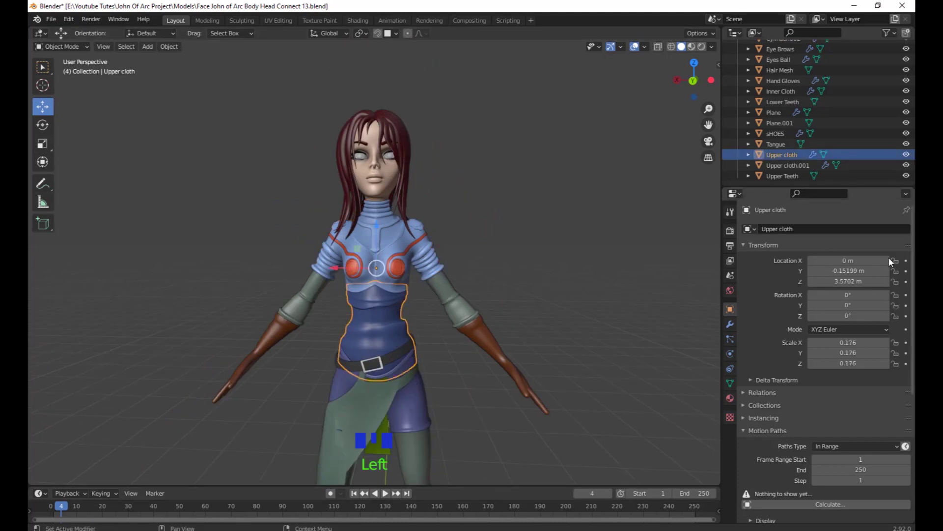
{"action": "left_click", "coordinate": [731, 324]}
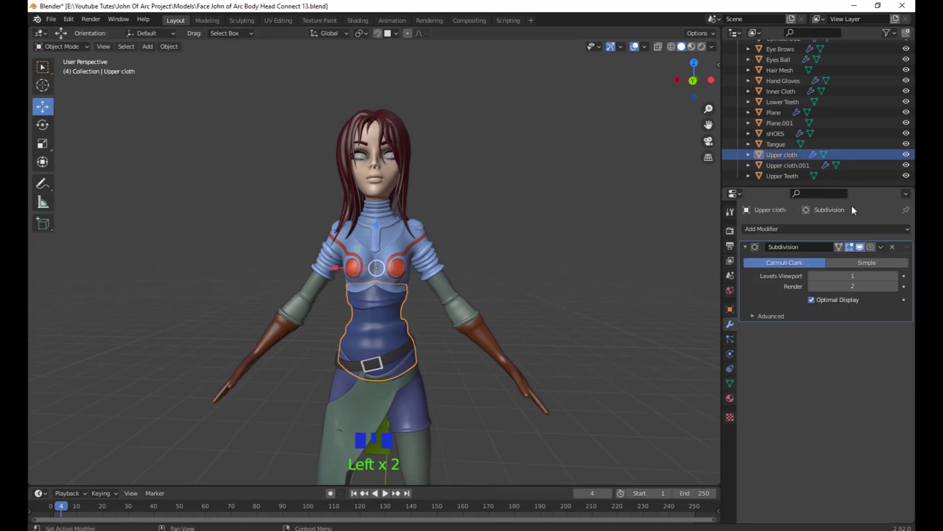
{"action": "middle_click_drag", "start_coordinate": [492, 366], "coordinate": [496, 325], "text": "shift"}
{"action": "left_click", "coordinate": [464, 273]}
{"action": "left_click", "coordinate": [494, 304]}
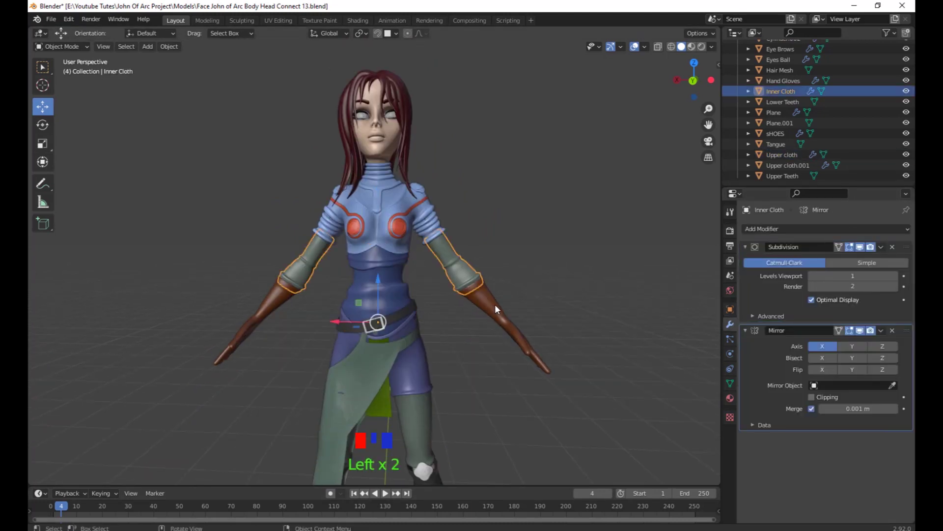
Examine the full character from the front and the side for parts that still carry modifiers.
{"action": "middle_click_drag", "start_coordinate": [495, 364], "coordinate": [501, 331], "text": "shift"}
{"action": "scroll", "coordinate": [428, 367], "scroll_direction": "down", "scroll_amount": 2}
{"action": "middle_click_drag", "start_coordinate": [429, 368], "coordinate": [439, 388], "text": "shift"}
{"action": "scroll", "coordinate": [430, 370], "scroll_direction": "down", "scroll_amount": 2}
{"action": "scroll", "coordinate": [438, 388], "scroll_direction": "up", "scroll_amount": 3}
{"action": "middle_click_drag", "start_coordinate": [496, 276], "coordinate": [498, 273], "text": "shift"}
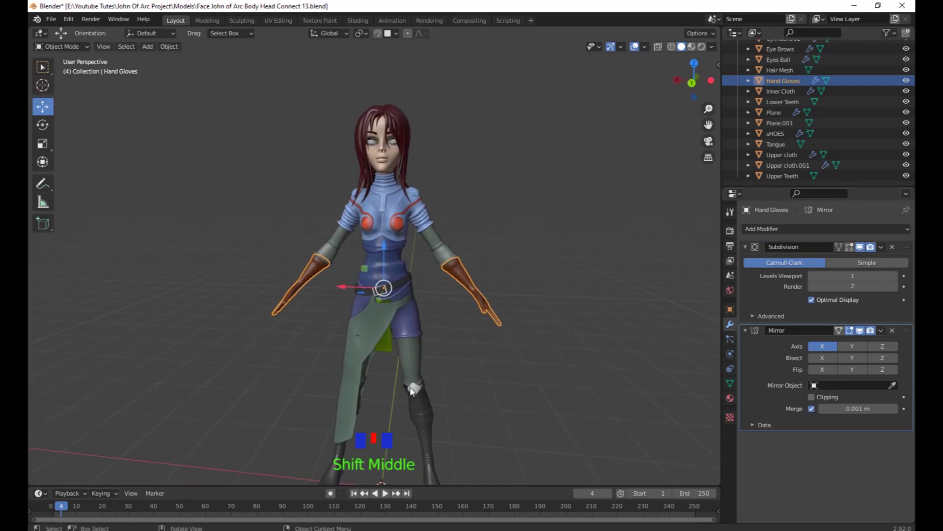
{"action": "scroll", "coordinate": [412, 391], "scroll_direction": "down", "scroll_amount": 2}
{"action": "middle_click_drag", "start_coordinate": [469, 417], "coordinate": [542, 356], "text": "shift"}
{"action": "scroll", "coordinate": [511, 402], "scroll_direction": "up", "scroll_amount": 2}
{"action": "scroll", "coordinate": [441, 408], "scroll_direction": "down", "scroll_amount": 2}
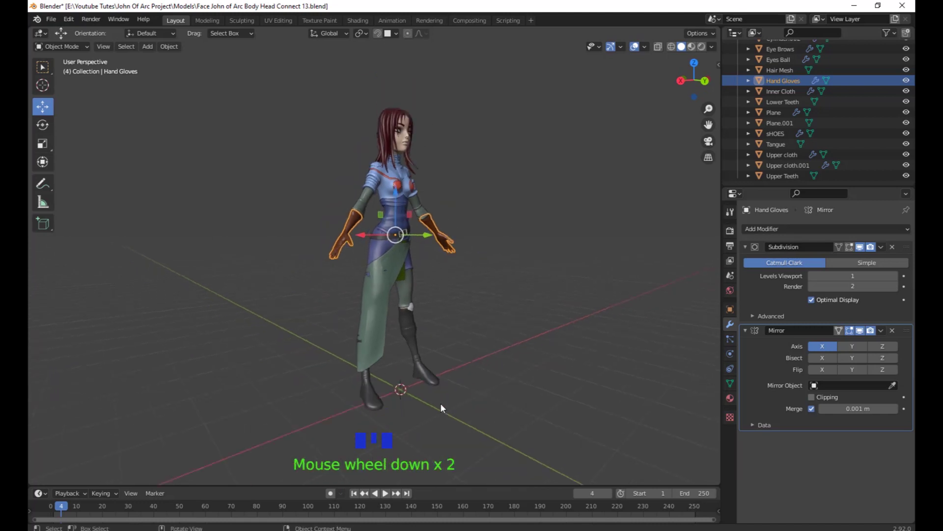
{"action": "middle_click_drag", "start_coordinate": [442, 408], "coordinate": [508, 396]}
{"action": "scroll", "coordinate": [506, 402], "scroll_direction": "up", "scroll_amount": 2}
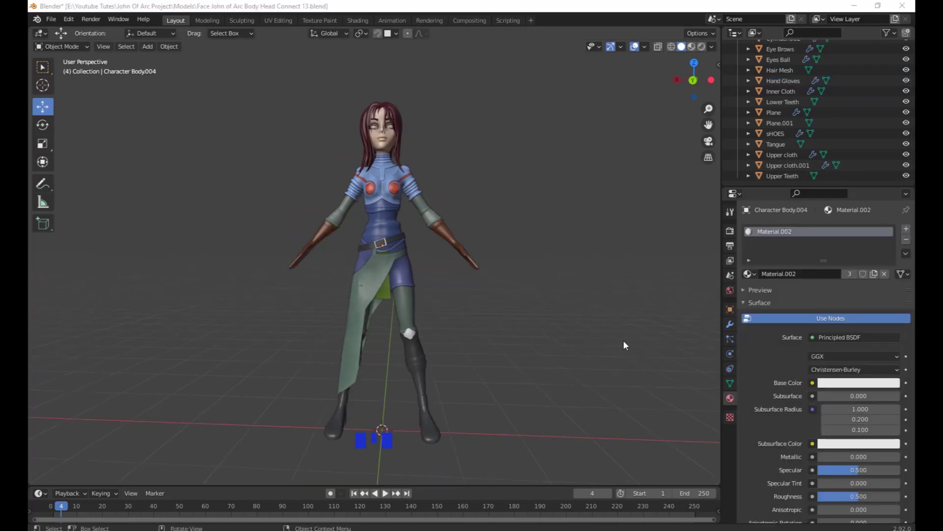
Select the eyebrows on the face and display their modifiers.
{"action": "middle_click_drag", "start_coordinate": [623, 340], "coordinate": [507, 303]}
{"action": "scroll", "coordinate": [511, 270], "scroll_direction": "up", "scroll_amount": 1}
{"action": "middle_click_drag", "start_coordinate": [508, 304], "coordinate": [513, 353]}
{"action": "scroll", "coordinate": [508, 329], "scroll_direction": "up", "scroll_amount": 4}
{"action": "middle_click_drag", "start_coordinate": [514, 354], "coordinate": [481, 390]}
{"action": "scroll", "coordinate": [517, 333], "scroll_direction": "up", "scroll_amount": 4}
{"action": "scroll", "coordinate": [479, 344], "scroll_direction": "down", "scroll_amount": 1}
{"action": "middle_click_drag", "start_coordinate": [457, 236], "coordinate": [450, 215], "text": "shift"}
{"action": "left_click", "coordinate": [424, 197]}
{"action": "scroll", "coordinate": [432, 256], "scroll_direction": "down", "scroll_amount": 4}
{"action": "middle_click_drag", "start_coordinate": [431, 256], "coordinate": [439, 273]}
{"action": "scroll", "coordinate": [439, 272], "scroll_direction": "up", "scroll_amount": 2}
{"action": "middle_click_drag", "start_coordinate": [439, 273], "coordinate": [411, 332], "text": "shift"}
{"action": "left_click", "coordinate": [731, 323]}
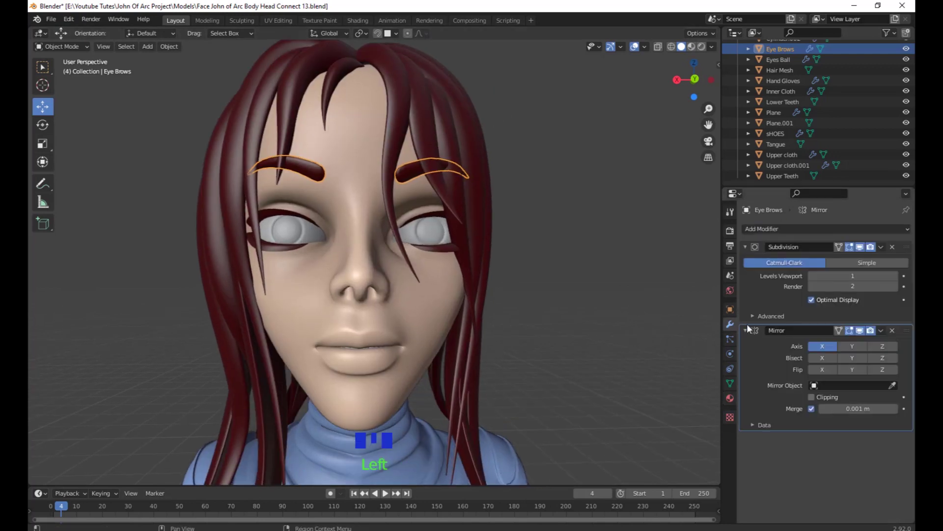
Apply the eyebrows' Subdivision and Mirror modifiers.
{"action": "middle_click_drag", "start_coordinate": [480, 298], "coordinate": [511, 295]}
{"action": "left_click", "coordinate": [882, 245]}
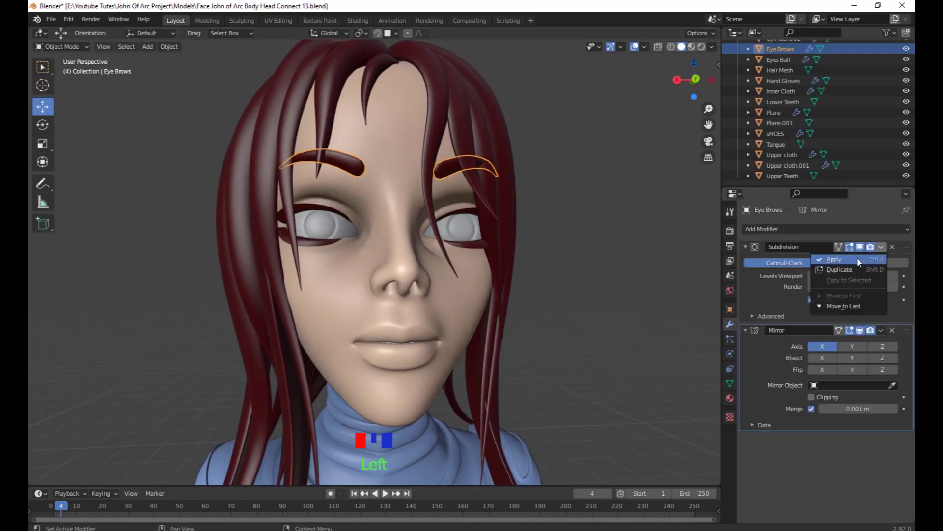
{"action": "left_click", "coordinate": [857, 259]}
{"action": "left_click", "coordinate": [883, 246]}
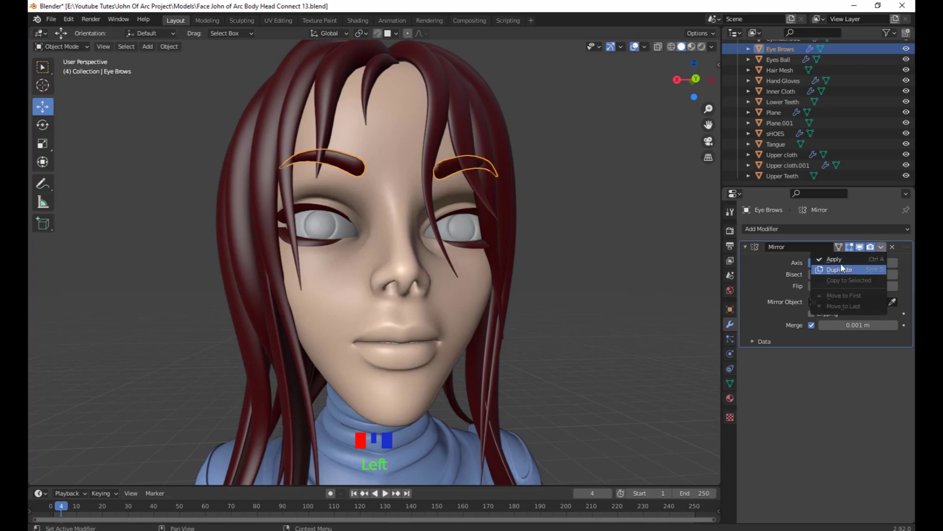
{"action": "left_click", "coordinate": [841, 263]}
{"action": "middle_click_drag", "start_coordinate": [573, 357], "coordinate": [630, 358]}
{"action": "left_click", "coordinate": [629, 359]}
{"action": "left_click", "coordinate": [410, 202]}
{"action": "scroll", "coordinate": [409, 203], "scroll_direction": "down", "scroll_amount": 5}
{"action": "middle_click_drag", "start_coordinate": [535, 312], "coordinate": [556, 323]}
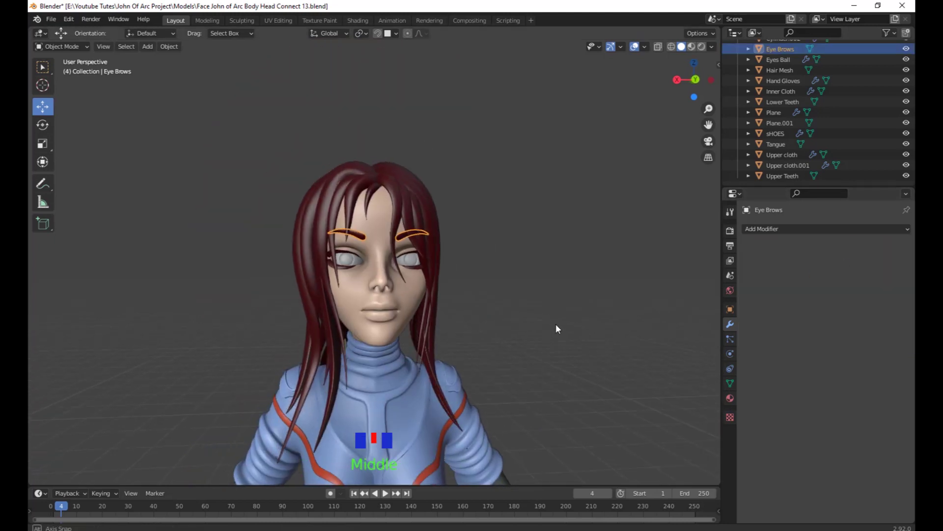
{"action": "middle_click_drag", "start_coordinate": [578, 355], "coordinate": [558, 345], "text": "shift"}
Apply All Transforms to the eyebrows.
{"action": "left_click", "coordinate": [730, 309]}
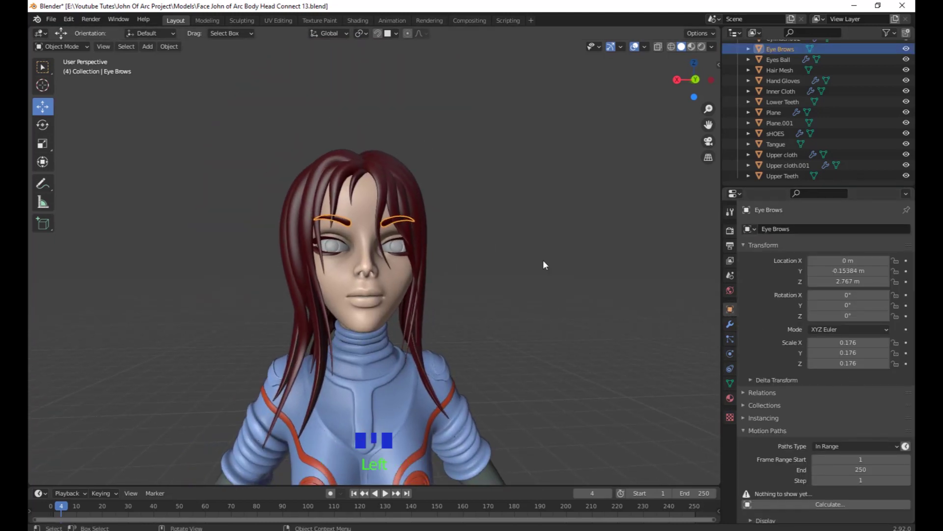
{"action": "middle_click_drag", "start_coordinate": [544, 260], "coordinate": [510, 280]}
{"action": "key", "text": "ctrl+a"}
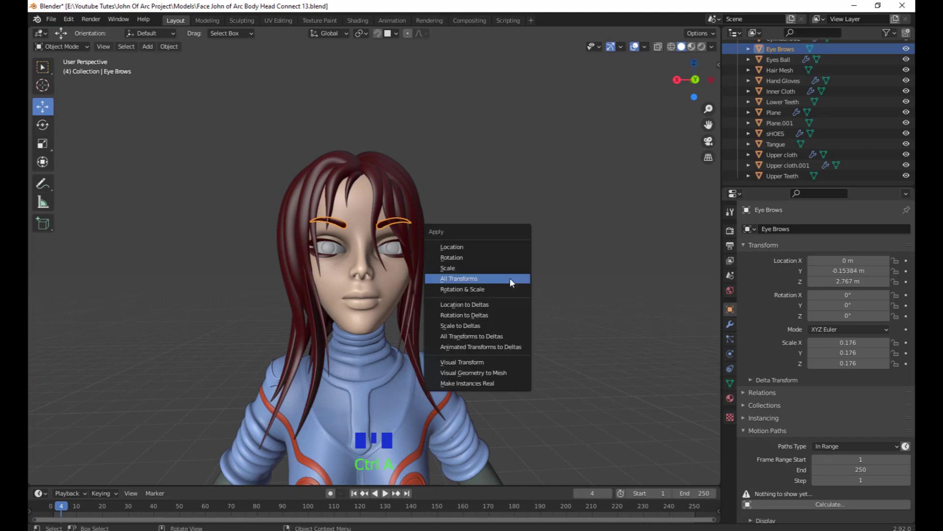
{"action": "left_click", "coordinate": [509, 278]}
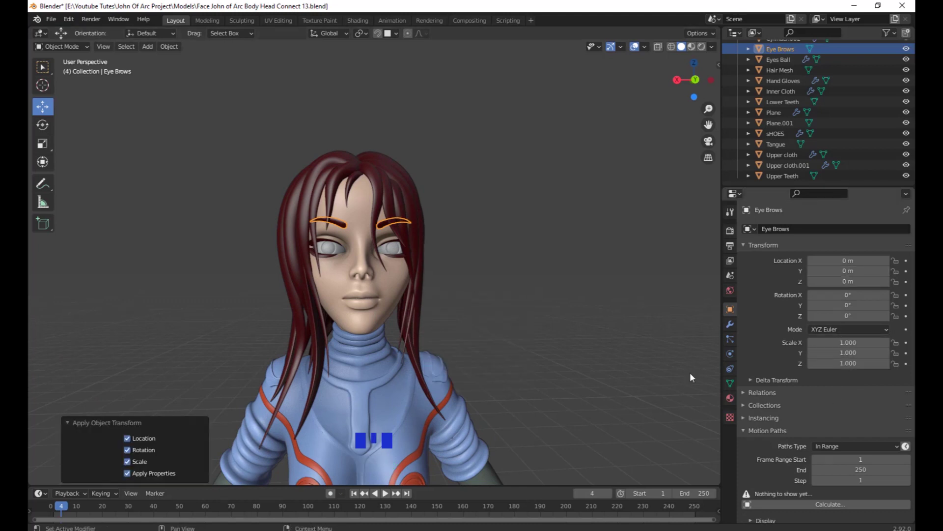
Set the eyebrows' origin to their geometry.
{"action": "middle_click_drag", "start_coordinate": [690, 372], "coordinate": [633, 352]}
{"action": "left_click", "coordinate": [633, 352]}
{"action": "scroll", "coordinate": [579, 361], "scroll_direction": "down", "scroll_amount": 2}
{"action": "middle_click_drag", "start_coordinate": [578, 361], "coordinate": [374, 346], "text": "shift"}
{"action": "left_click", "coordinate": [358, 244]}
{"action": "scroll", "coordinate": [495, 364], "scroll_direction": "down", "scroll_amount": 7}
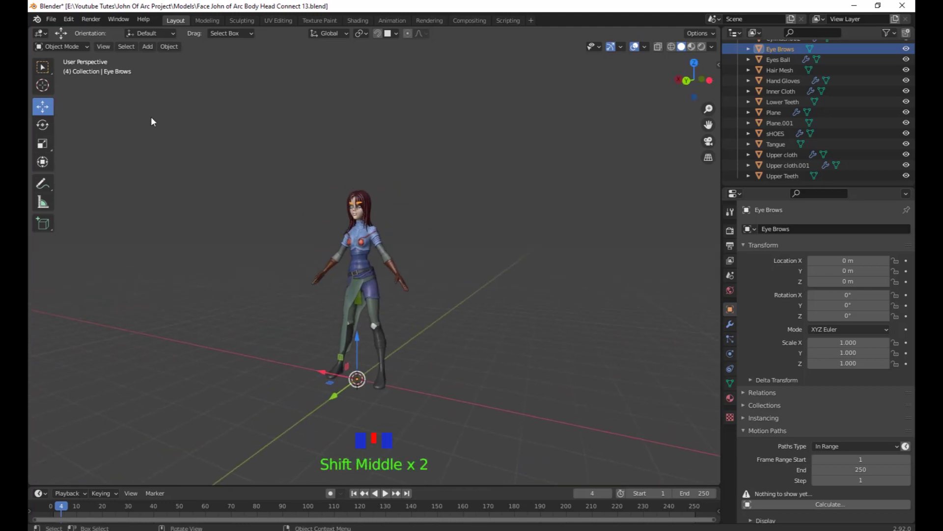
{"action": "left_click", "coordinate": [169, 47]}
{"action": "mouse_move", "coordinate": [197, 69]}
{"action": "left_click", "coordinate": [320, 77]}
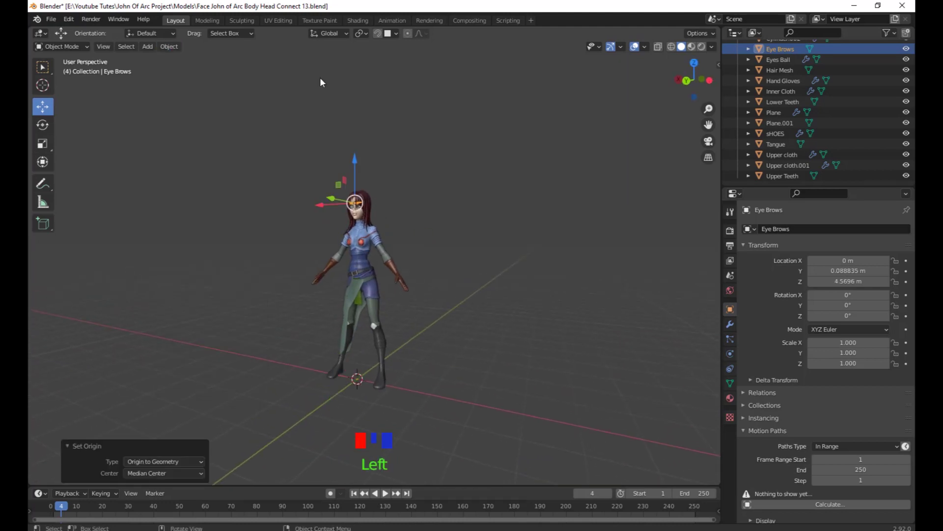
Select the hair and place the 3D cursor at the centre of the head in the front view.
{"action": "scroll", "coordinate": [385, 175], "scroll_direction": "up", "scroll_amount": 2}
{"action": "middle_click_drag", "start_coordinate": [386, 175], "coordinate": [384, 238], "text": "shift"}
{"action": "scroll", "coordinate": [384, 244], "scroll_direction": "up", "scroll_amount": 5}
{"action": "left_click", "coordinate": [368, 146]}
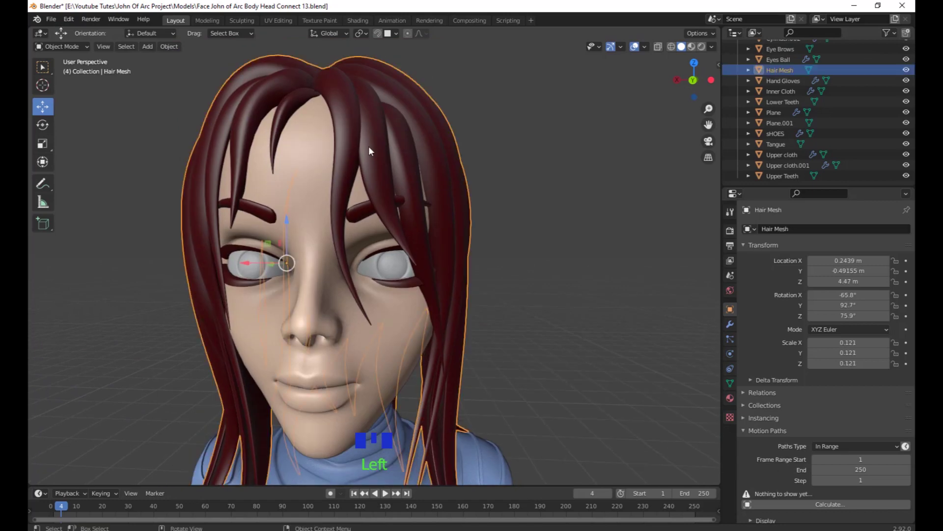
{"action": "scroll", "coordinate": [369, 146], "scroll_direction": "down", "scroll_amount": 5}
{"action": "middle_click_drag", "start_coordinate": [368, 146], "coordinate": [355, 236], "text": "shift"}
{"action": "left_click_drag", "start_coordinate": [354, 238], "coordinate": [305, 189]}
{"action": "right_click", "coordinate": [315, 196]}
{"action": "scroll", "coordinate": [354, 228], "scroll_direction": "down", "scroll_amount": 5}
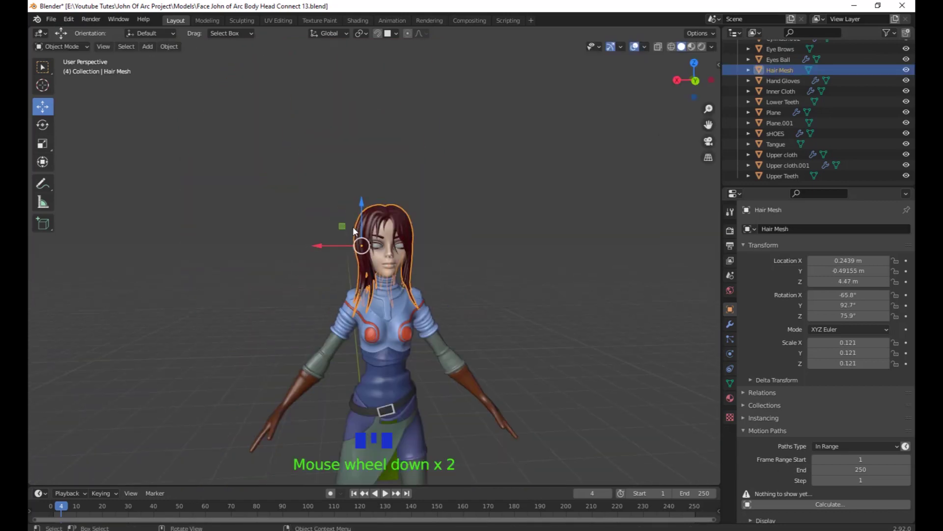
{"action": "middle_click_drag", "start_coordinate": [353, 228], "coordinate": [387, 240]}
{"action": "scroll", "coordinate": [488, 223], "scroll_direction": "up", "scroll_amount": 4}
{"action": "scroll", "coordinate": [328, 229], "scroll_direction": "down", "scroll_amount": 4}
{"action": "middle_click", "coordinate": [387, 239], "text": "shift"}
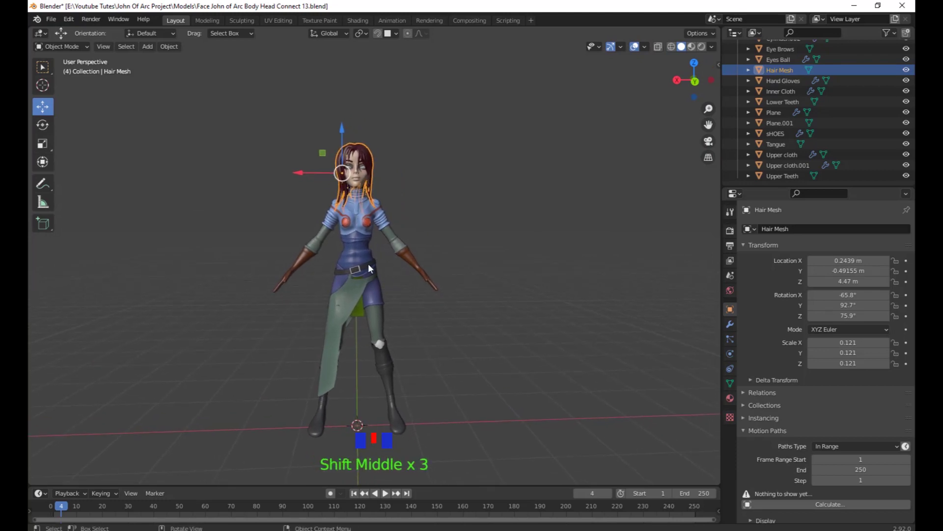
{"action": "key", "text": "KP_1"}
{"action": "scroll", "coordinate": [375, 226], "scroll_direction": "up", "scroll_amount": 3}
{"action": "scroll", "coordinate": [352, 187], "scroll_direction": "down", "scroll_amount": 1}
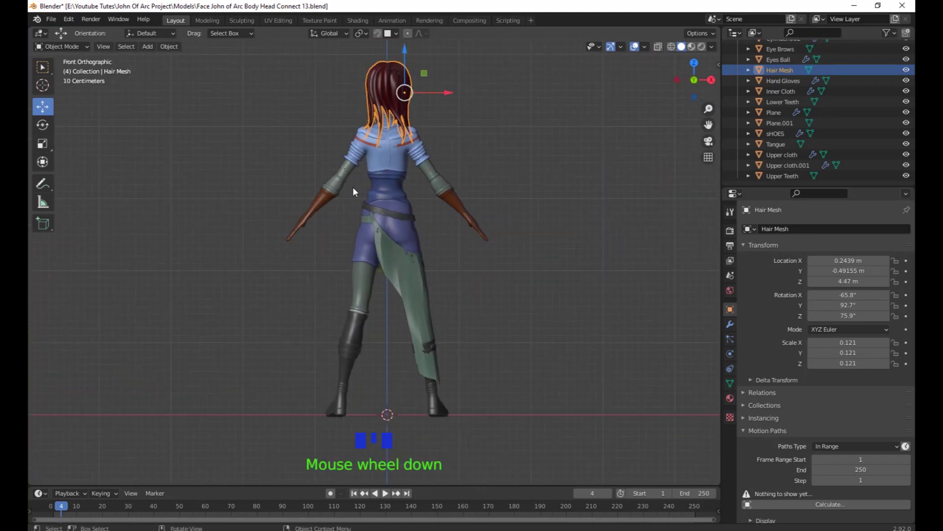
{"action": "middle_click_drag", "start_coordinate": [353, 187], "coordinate": [346, 194], "text": "shift"}
{"action": "middle_click_drag", "start_coordinate": [347, 194], "coordinate": [342, 207], "text": "shift"}
{"action": "right_click", "coordinate": [387, 109], "text": "shift"}
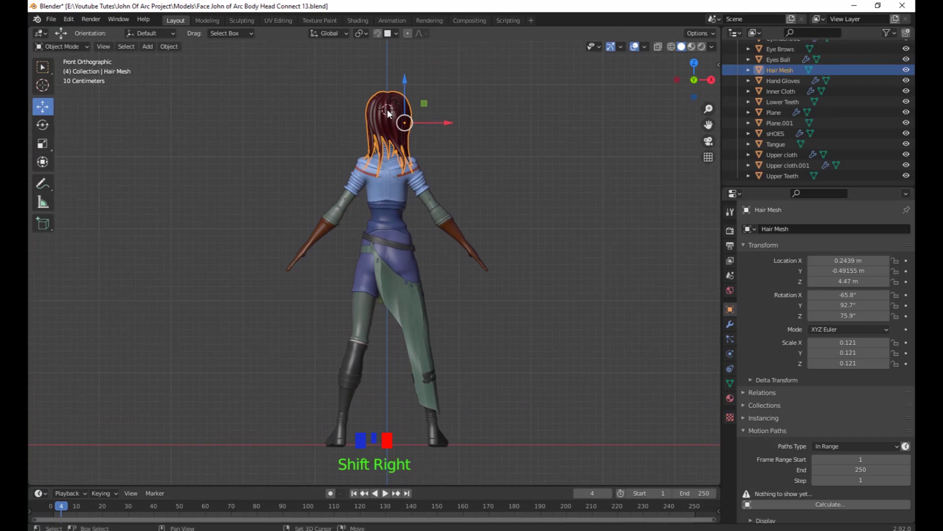
Set the hair's origin to the 3D cursor and deselect the hair.
{"action": "left_click", "coordinate": [169, 47]}
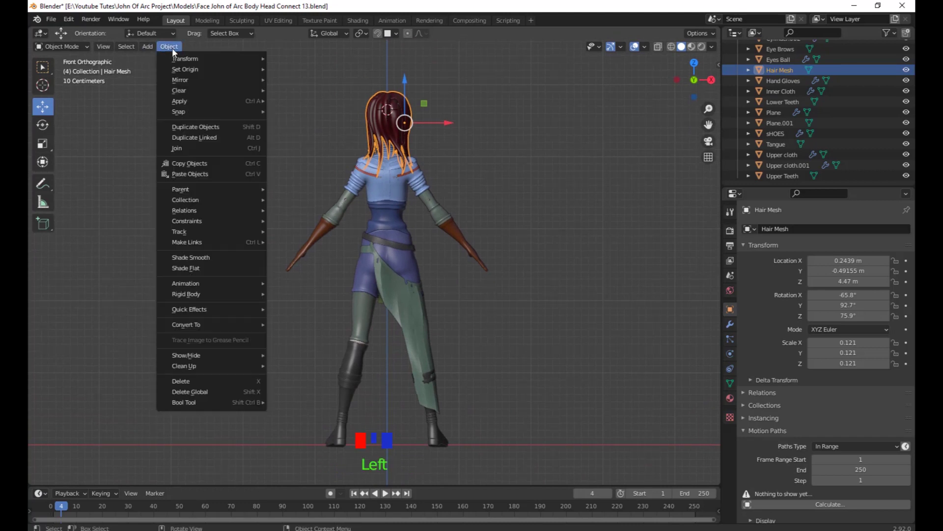
{"action": "mouse_move", "coordinate": [193, 69]}
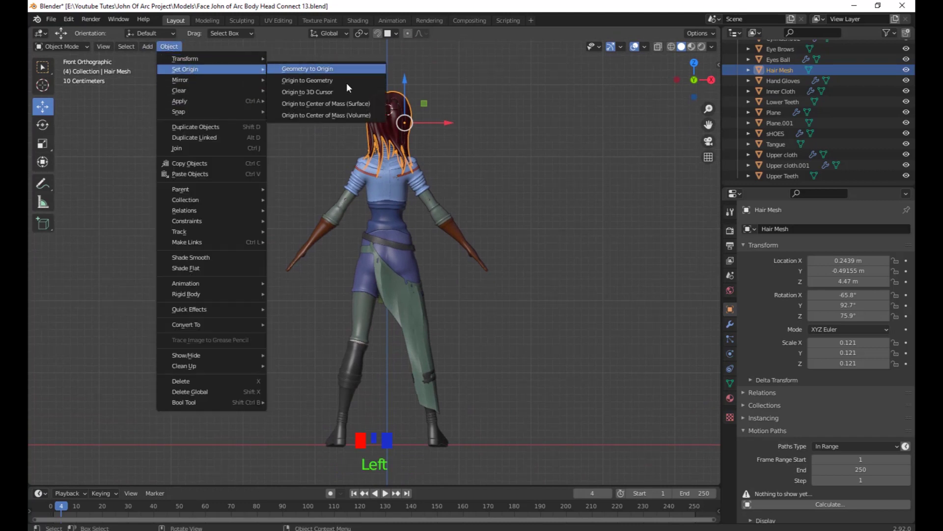
{"action": "left_click", "coordinate": [319, 91]}
{"action": "middle_click_drag", "start_coordinate": [407, 122], "coordinate": [480, 273]}
{"action": "left_click", "coordinate": [490, 243]}
{"action": "scroll", "coordinate": [465, 257], "scroll_direction": "up", "scroll_amount": 2}
{"action": "scroll", "coordinate": [478, 246], "scroll_direction": "down", "scroll_amount": 3}
Snap the 3D cursor back to the world origin.
{"action": "key", "text": "shift+s"}
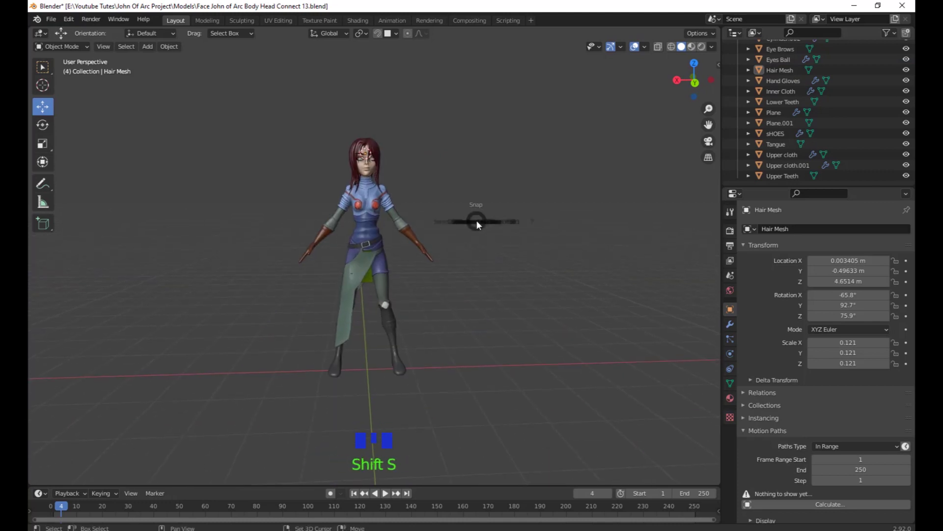
{"action": "left_click", "coordinate": [394, 258]}
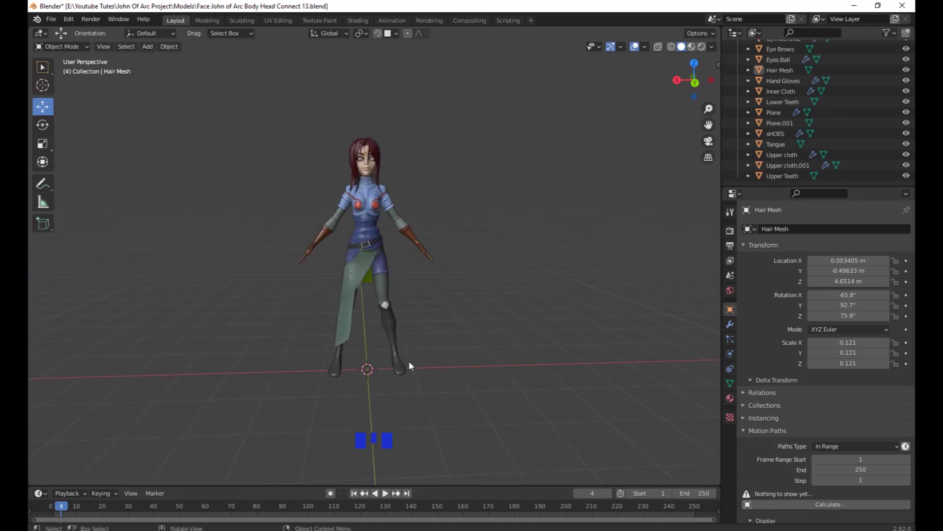
{"action": "middle_click_drag", "start_coordinate": [411, 364], "coordinate": [458, 362]}
{"action": "scroll", "coordinate": [477, 342], "scroll_direction": "up", "scroll_amount": 3}
{"action": "left_click", "coordinate": [395, 319]}
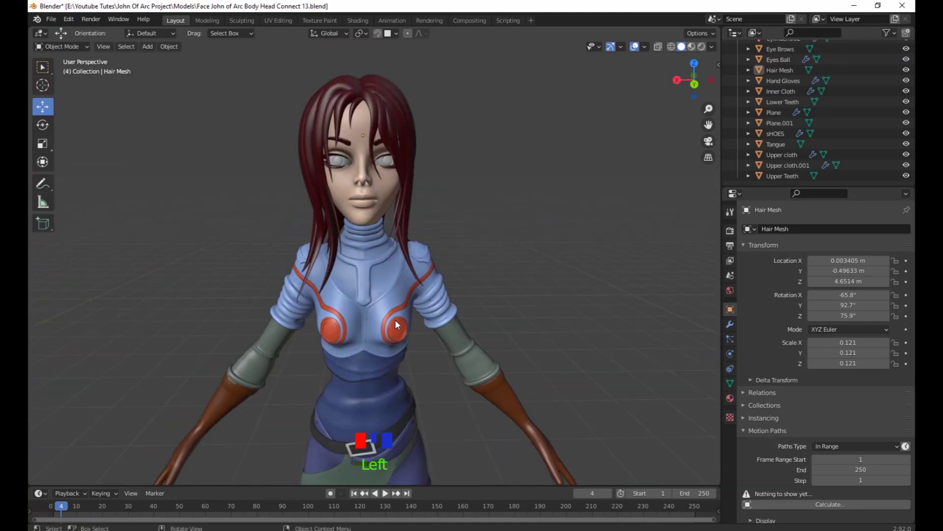
{"action": "middle_click_drag", "start_coordinate": [395, 320], "coordinate": [665, 324], "text": "shift"}
{"action": "scroll", "coordinate": [409, 310], "scroll_direction": "up", "scroll_amount": 2}
{"action": "scroll", "coordinate": [471, 246], "scroll_direction": "down", "scroll_amount": 2}
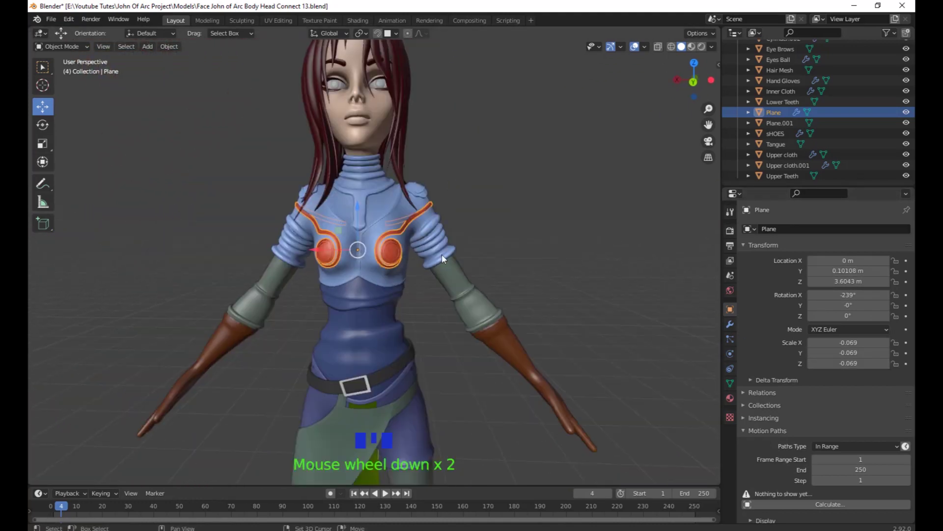
Select the hair and apply All Transforms to it.
{"action": "left_click", "coordinate": [393, 162]}
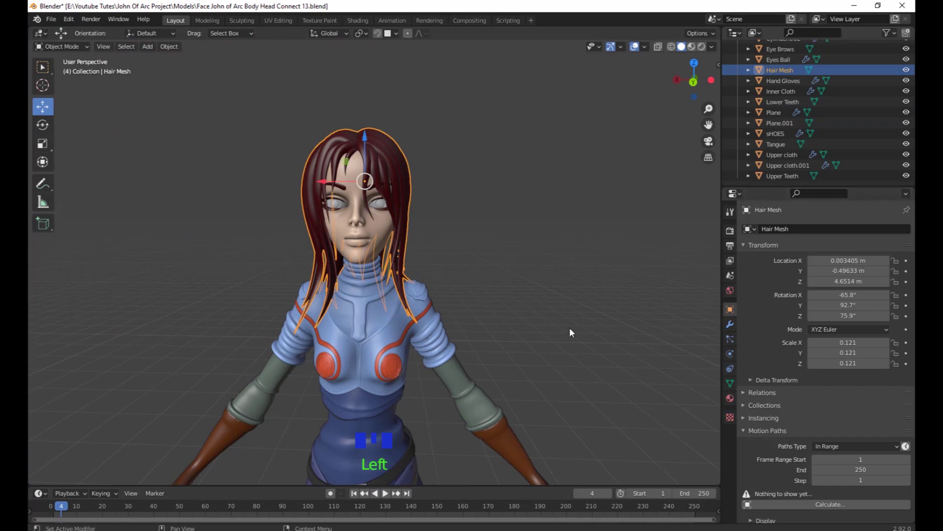
{"action": "middle_click_drag", "start_coordinate": [570, 327], "coordinate": [550, 305]}
{"action": "key", "text": "ctrl+a"}
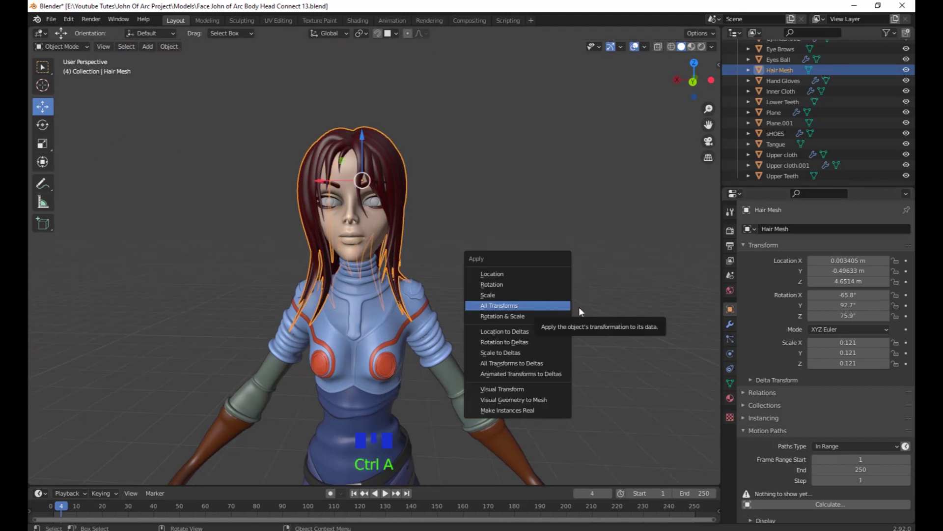
{"action": "left_click", "coordinate": [555, 306]}
{"action": "scroll", "coordinate": [555, 349], "scroll_direction": "down", "scroll_amount": 2}
{"action": "middle_click_drag", "start_coordinate": [556, 353], "coordinate": [455, 312], "text": "shift"}
{"action": "middle_click_drag", "start_coordinate": [493, 258], "coordinate": [479, 253]}
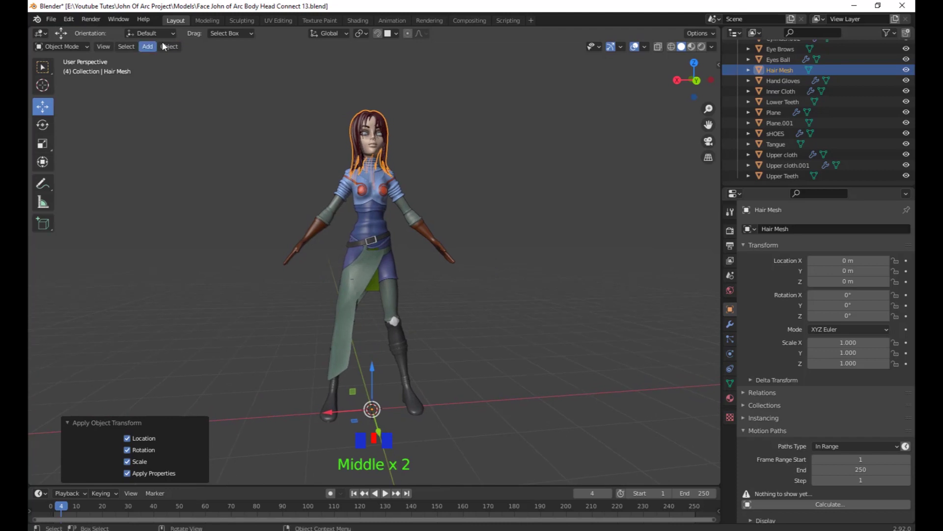
Set the hair's origin to its geometry and deselect the hair.
{"action": "left_click", "coordinate": [169, 49]}
{"action": "mouse_move", "coordinate": [190, 71]}
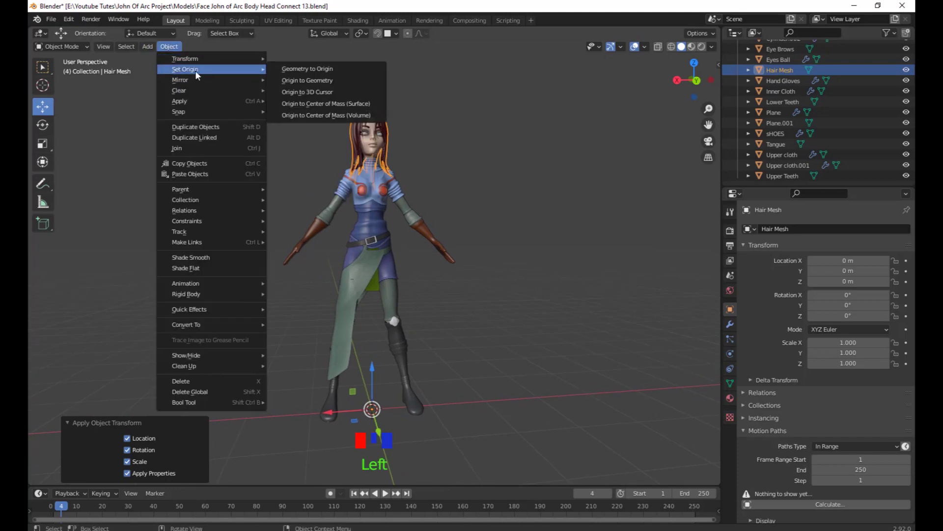
{"action": "left_click", "coordinate": [333, 78]}
{"action": "middle_click_drag", "start_coordinate": [505, 181], "coordinate": [380, 116]}
{"action": "middle_click_drag", "start_coordinate": [443, 289], "coordinate": [641, 296]}
{"action": "left_click", "coordinate": [456, 246]}
Select the eyeballs and apply their Subdivision and Mirror modifiers.
{"action": "scroll", "coordinate": [455, 246], "scroll_direction": "up", "scroll_amount": 4}
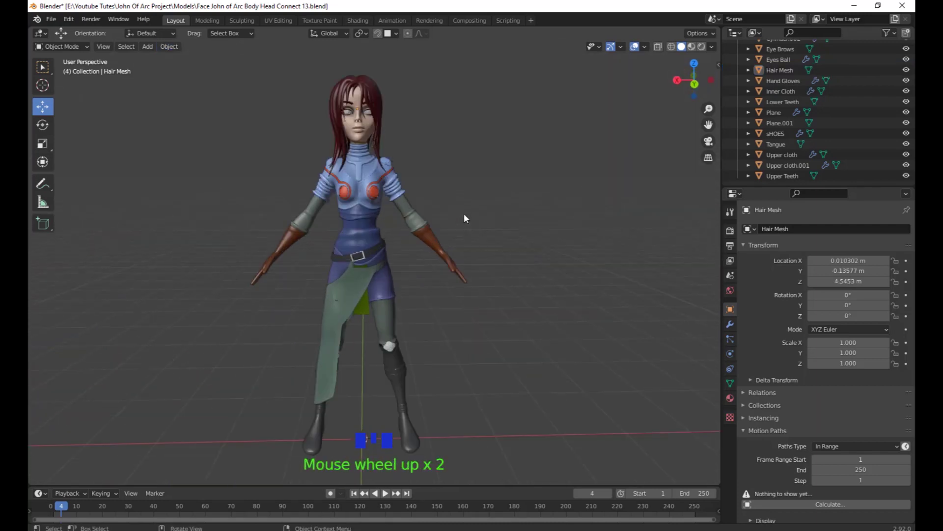
{"action": "middle_click_drag", "start_coordinate": [465, 147], "coordinate": [466, 269], "text": "shift"}
{"action": "scroll", "coordinate": [467, 263], "scroll_direction": "up", "scroll_amount": 6}
{"action": "left_click", "coordinate": [493, 245]}
{"action": "scroll", "coordinate": [494, 245], "scroll_direction": "down", "scroll_amount": 4}
{"action": "middle_click_drag", "start_coordinate": [522, 256], "coordinate": [520, 242]}
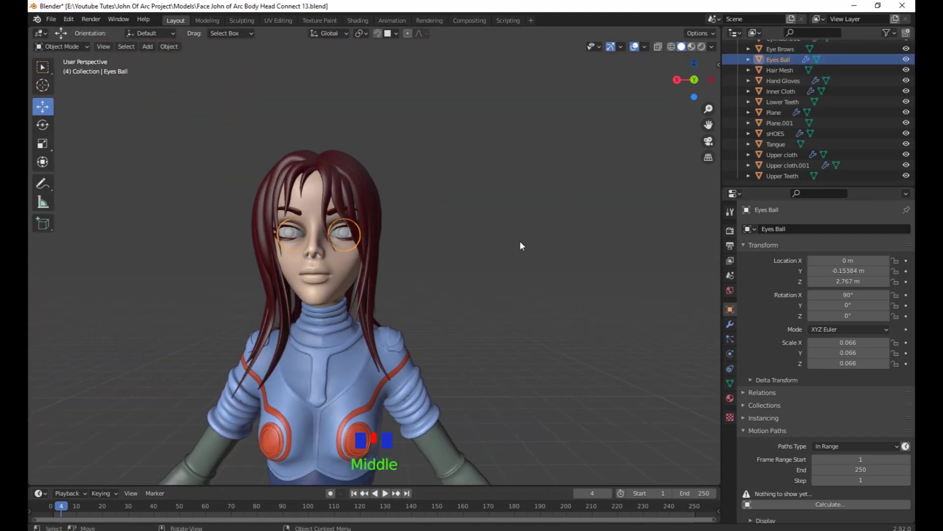
{"action": "middle_click_drag", "start_coordinate": [533, 305], "coordinate": [535, 291]}
{"action": "left_click", "coordinate": [729, 324]}
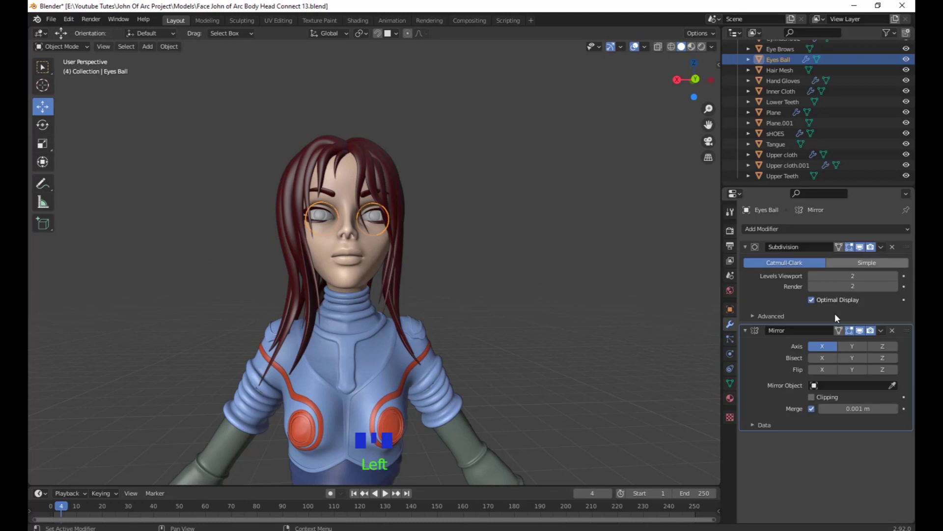
{"action": "left_click", "coordinate": [881, 247]}
{"action": "left_click", "coordinate": [847, 259]}
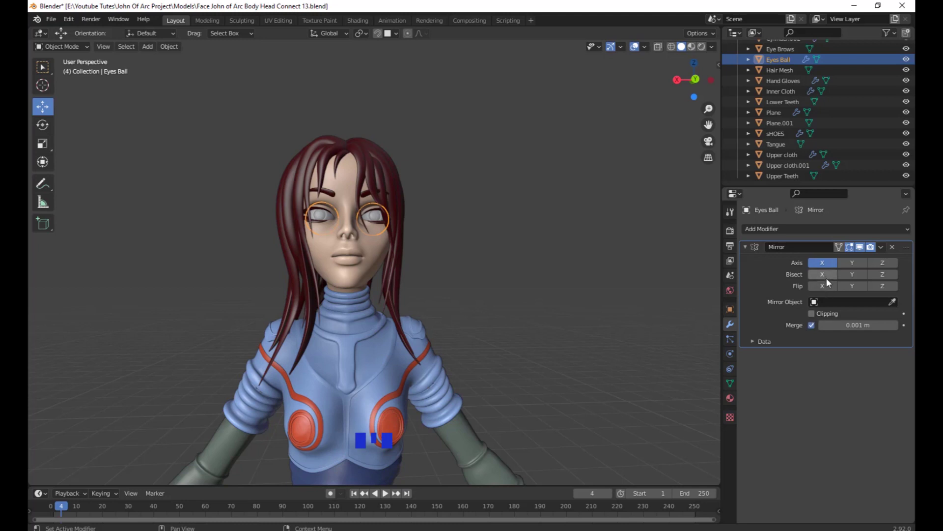
{"action": "left_click", "coordinate": [881, 247]}
{"action": "left_click", "coordinate": [853, 260]}
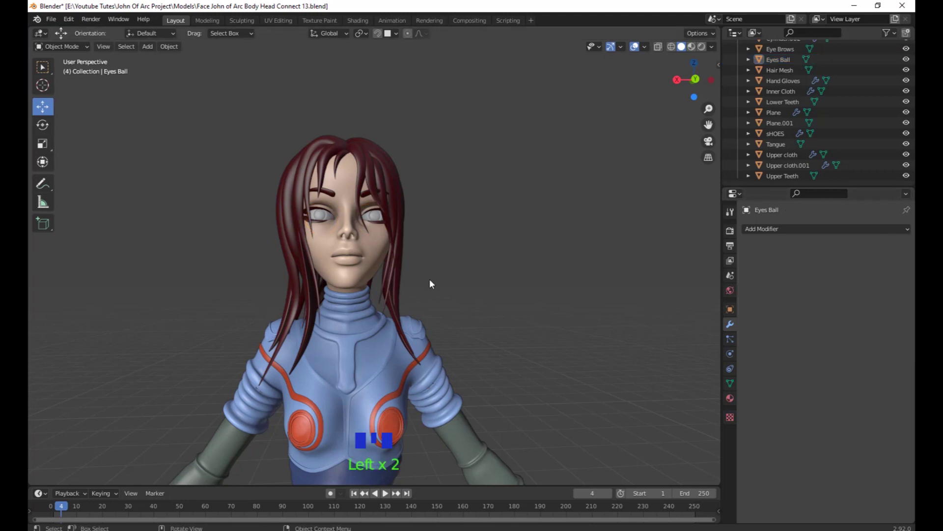
Isolate the eyeballs by hiding every other object.
{"action": "scroll", "coordinate": [598, 326], "scroll_direction": "up", "scroll_amount": 2}
{"action": "middle_click_drag", "start_coordinate": [598, 326], "coordinate": [489, 270], "text": "shift"}
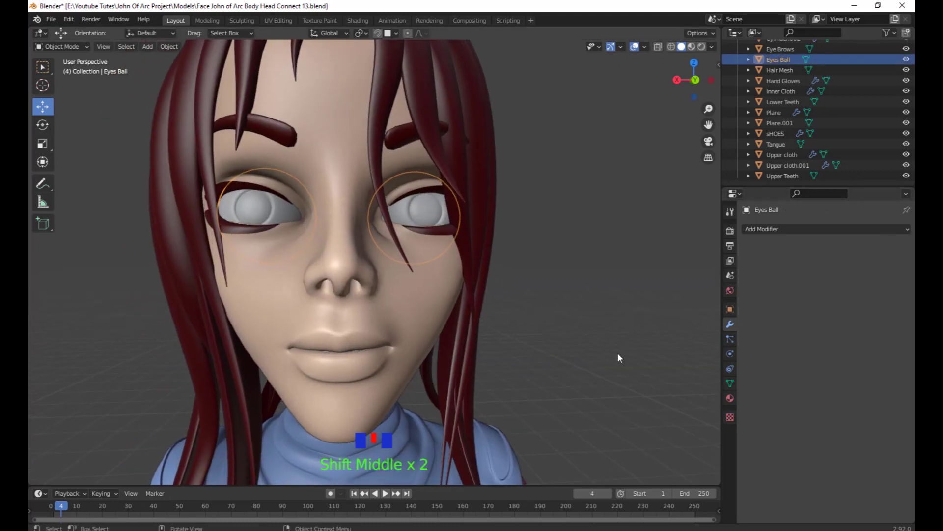
{"action": "scroll", "coordinate": [550, 297], "scroll_direction": "down", "scroll_amount": 2}
{"action": "middle_click_drag", "start_coordinate": [547, 297], "coordinate": [543, 291], "text": "shift"}
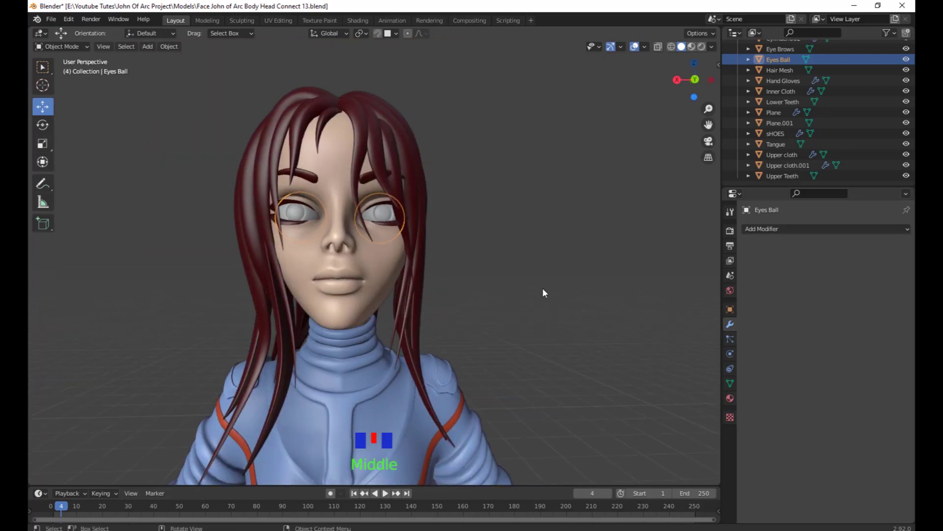
{"action": "key", "text": "shift+h"}
{"action": "scroll", "coordinate": [504, 300], "scroll_direction": "up", "scroll_amount": 2}
{"action": "scroll", "coordinate": [499, 317], "scroll_direction": "down", "scroll_amount": 3}
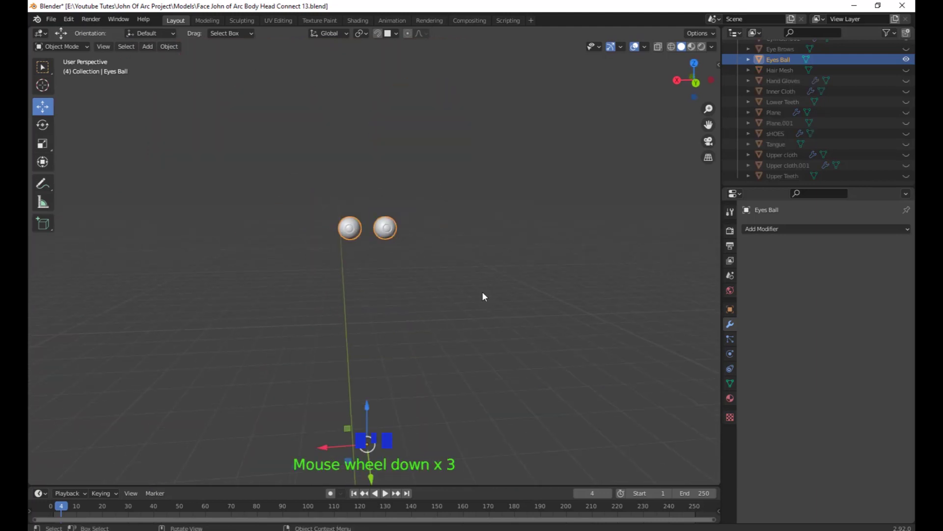
{"action": "scroll", "coordinate": [472, 290], "scroll_direction": "up", "scroll_amount": 2}
{"action": "middle_click_drag", "start_coordinate": [460, 285], "coordinate": [379, 158], "text": "shift"}
Separate all linked geometry of the character's left eyeball into its own object in Edit Mode, then return to Object Mode.
{"action": "left_click", "coordinate": [378, 160]}
{"action": "key", "text": "Tab"}
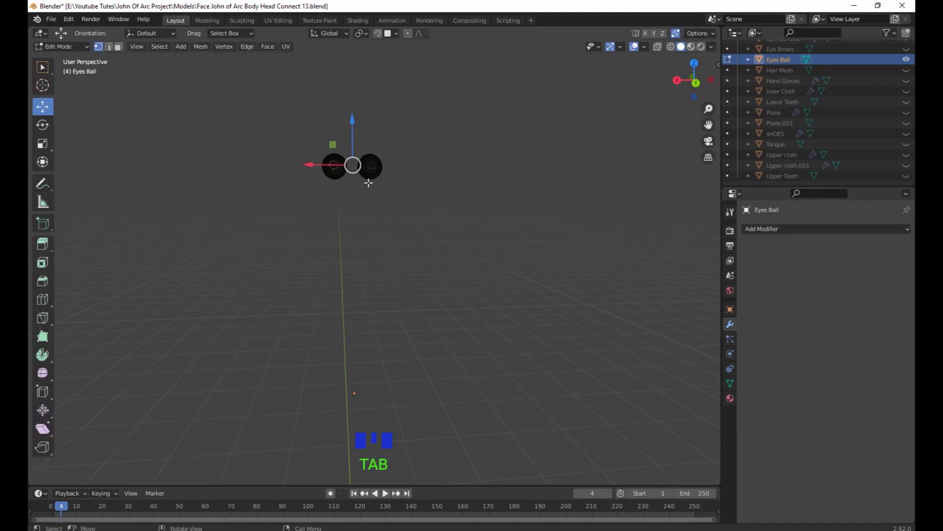
{"action": "scroll", "coordinate": [384, 194], "scroll_direction": "up", "scroll_amount": 1}
{"action": "scroll", "coordinate": [384, 194], "scroll_direction": "up", "scroll_amount": 1}
{"action": "middle_click_drag", "start_coordinate": [384, 194], "coordinate": [417, 256], "text": "shift"}
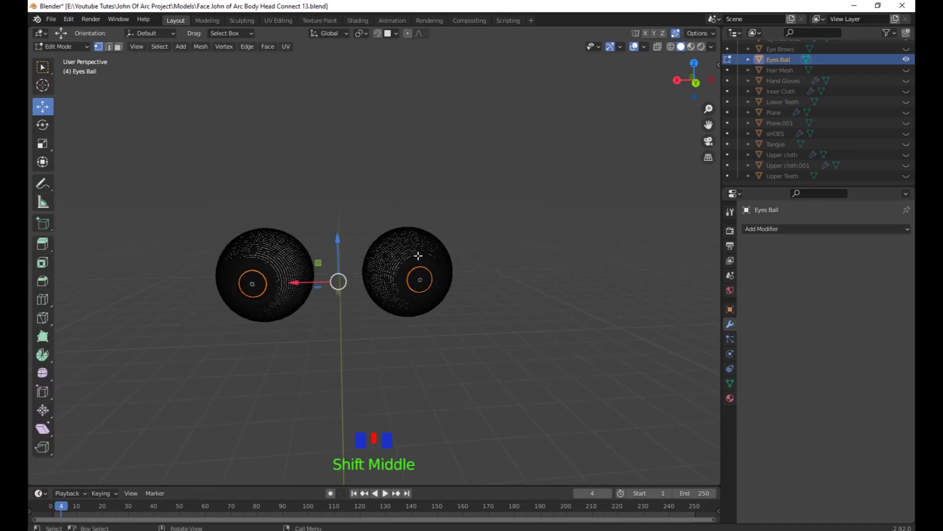
{"action": "key", "text": "l"}
{"action": "middle_click_drag", "start_coordinate": [482, 316], "coordinate": [486, 312]}
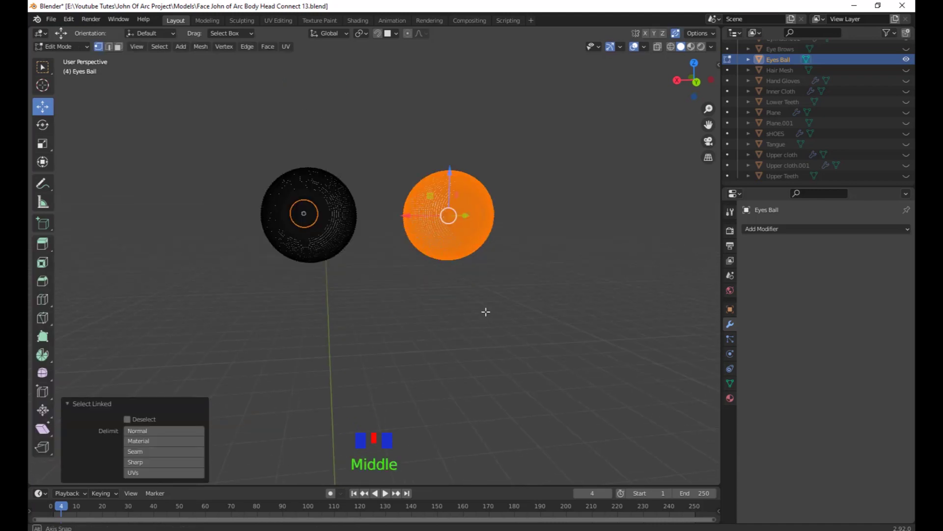
{"action": "right_click", "coordinate": [486, 282]}
{"action": "mouse_move", "coordinate": [486, 282]}
{"action": "left_click", "coordinate": [570, 305]}
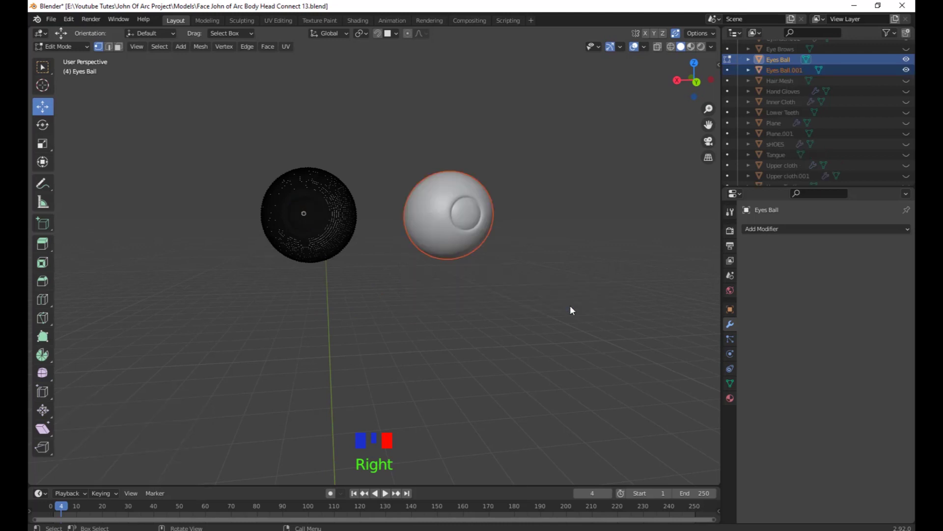
{"action": "key", "text": "Tab"}
Select the newly separated eyeball and rename it "Left Eye".
{"action": "left_click", "coordinate": [446, 233]}
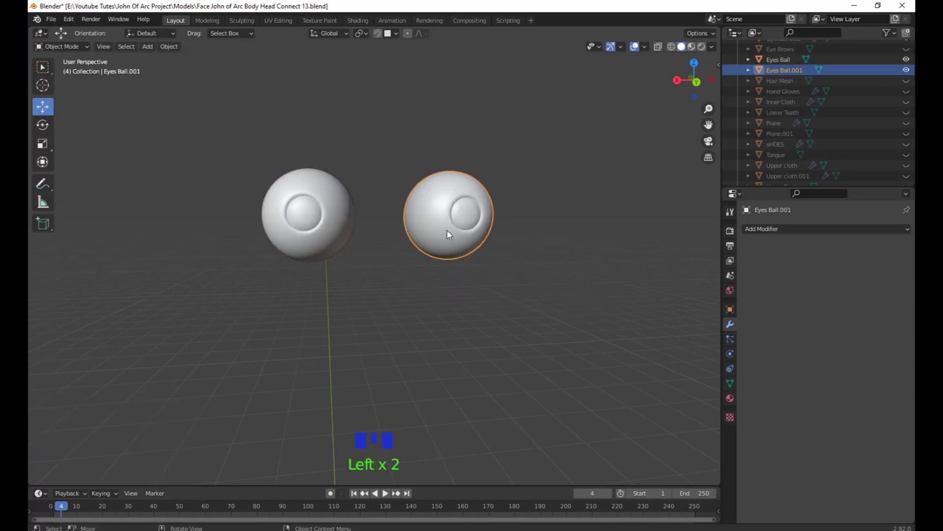
{"action": "double_click", "coordinate": [783, 70]}
{"action": "type", "text": "Left Eye"}
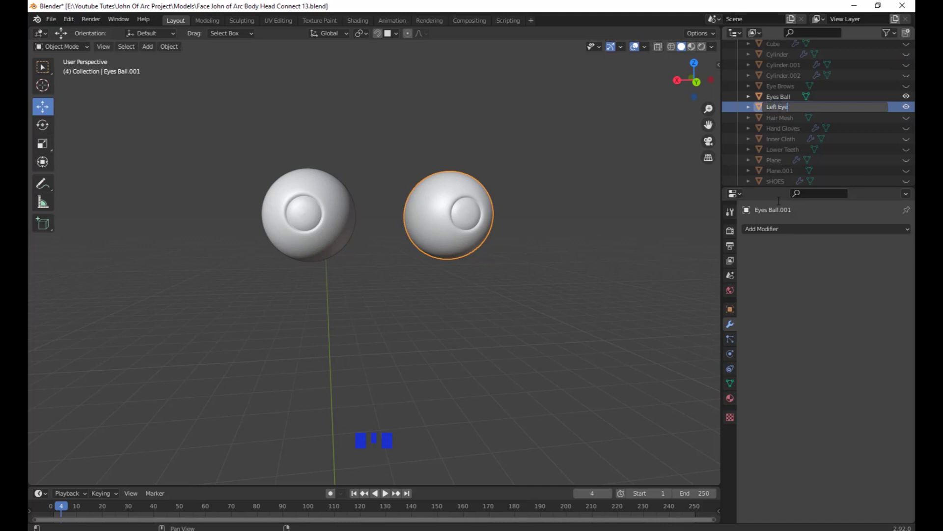
{"action": "key", "text": "Return"}
Rename the remaining eyeball object "Right Eye Ball".
{"action": "left_click", "coordinate": [788, 96]}
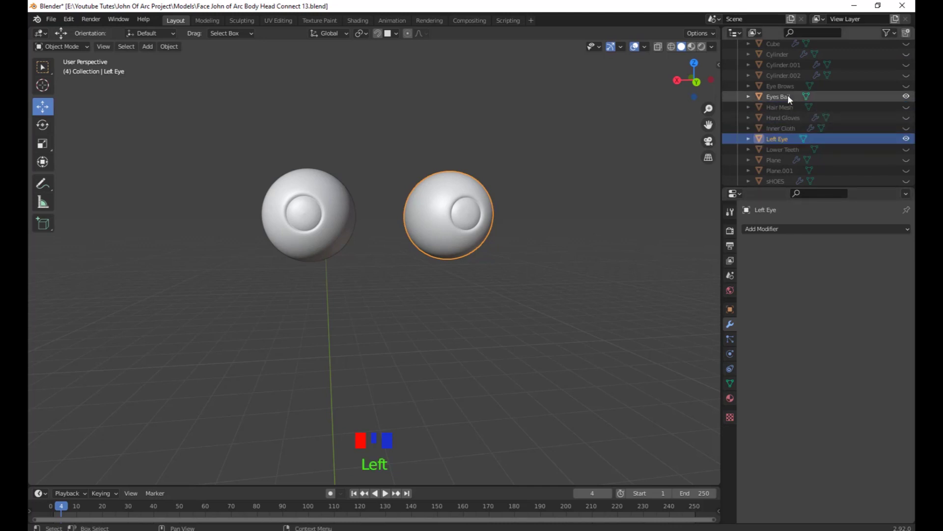
{"action": "double_click", "coordinate": [788, 96]}
{"action": "type", "text": "Rig"}
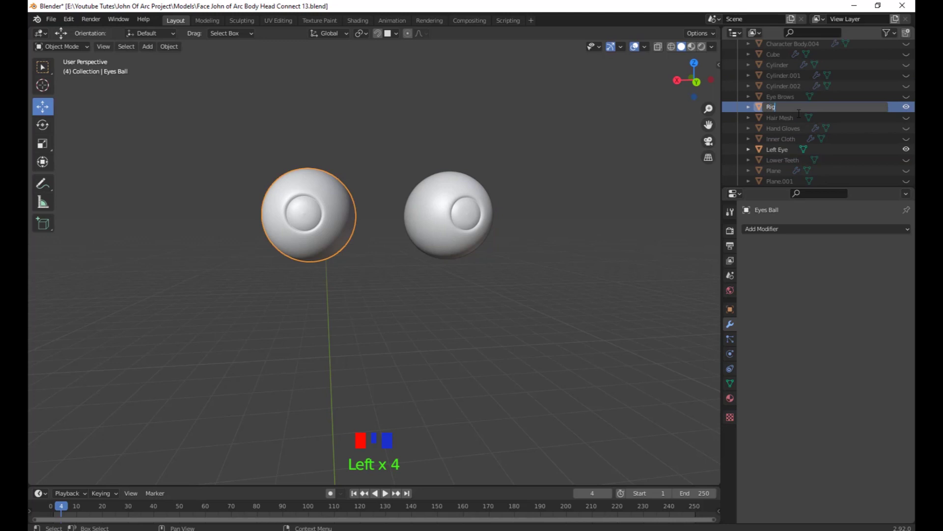
{"action": "type", "text": "ht Eye Ball"}
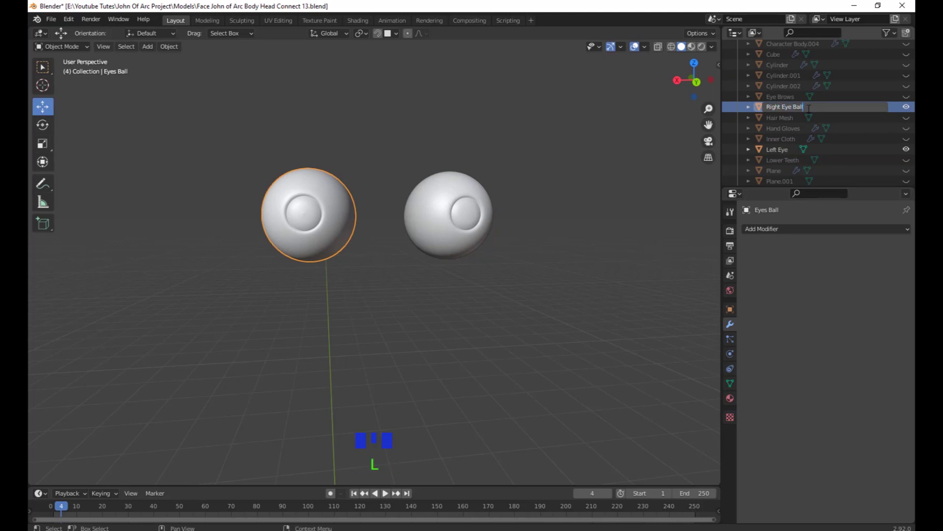
{"action": "key", "text": "Return"}
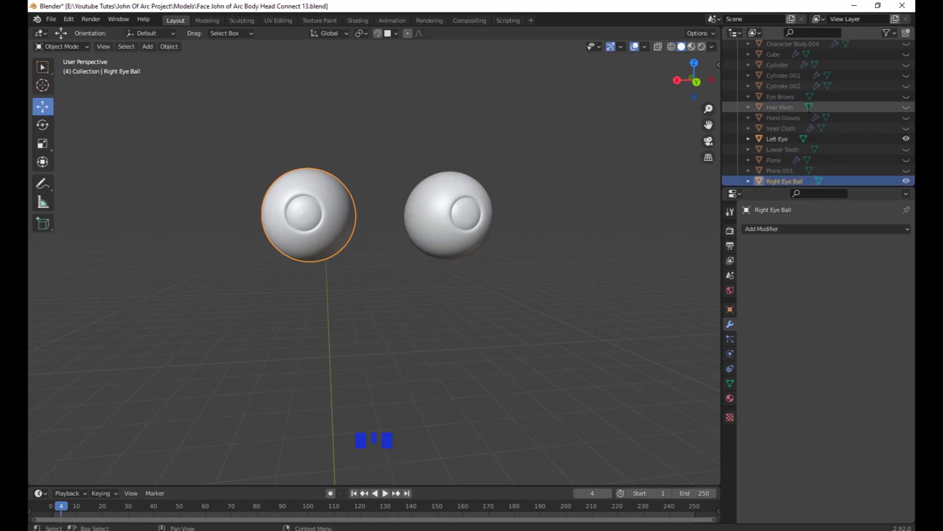
Rename the "Left Eye" object to "Left Eye Ball".
{"action": "double_click", "coordinate": [780, 138]}
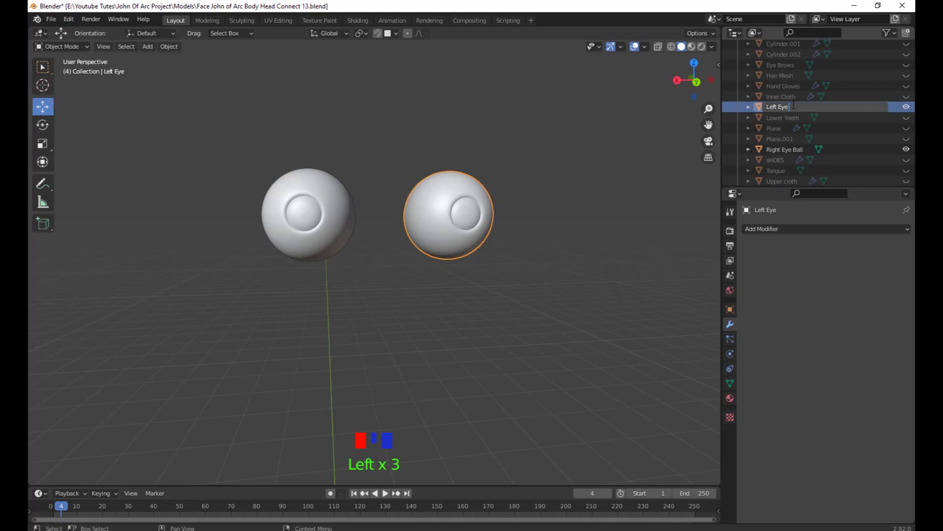
{"action": "type", "text": "l"}
{"action": "key", "text": "Return"}
Set the left eyeball's origin to its geometry.
{"action": "scroll", "coordinate": [660, 266], "scroll_direction": "down", "scroll_amount": 2}
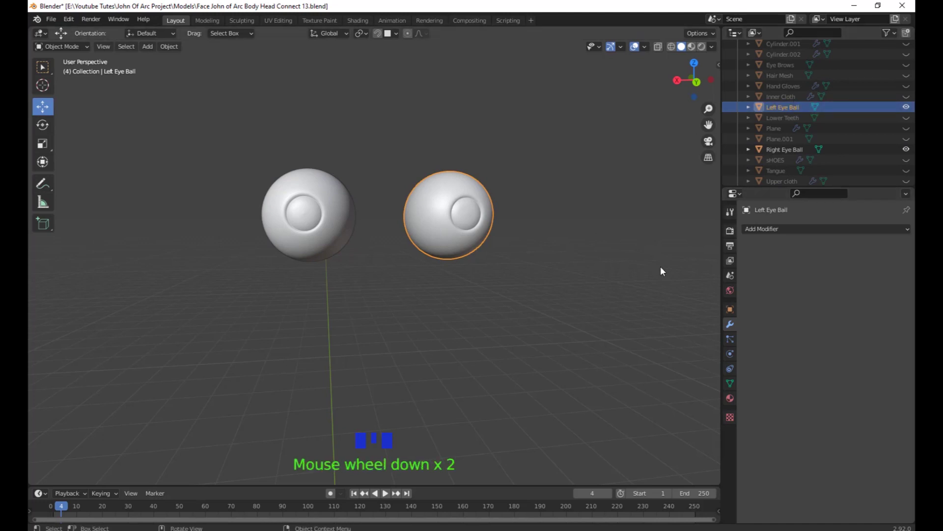
{"action": "middle_click_drag", "start_coordinate": [660, 266], "coordinate": [580, 304], "text": "shift"}
{"action": "scroll", "coordinate": [367, 256], "scroll_direction": "down", "scroll_amount": 4}
{"action": "left_click", "coordinate": [384, 257]}
{"action": "middle_click_drag", "start_coordinate": [426, 312], "coordinate": [417, 267], "text": "shift"}
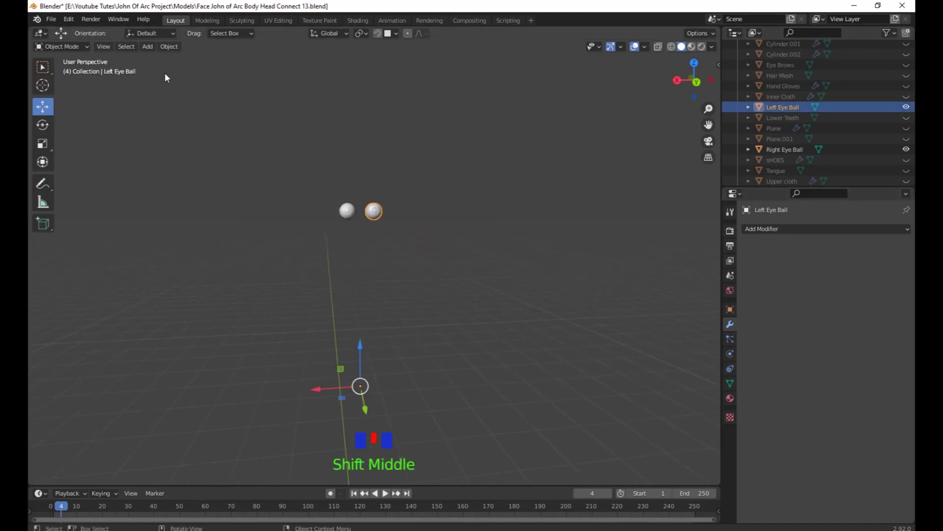
{"action": "left_click", "coordinate": [169, 46]}
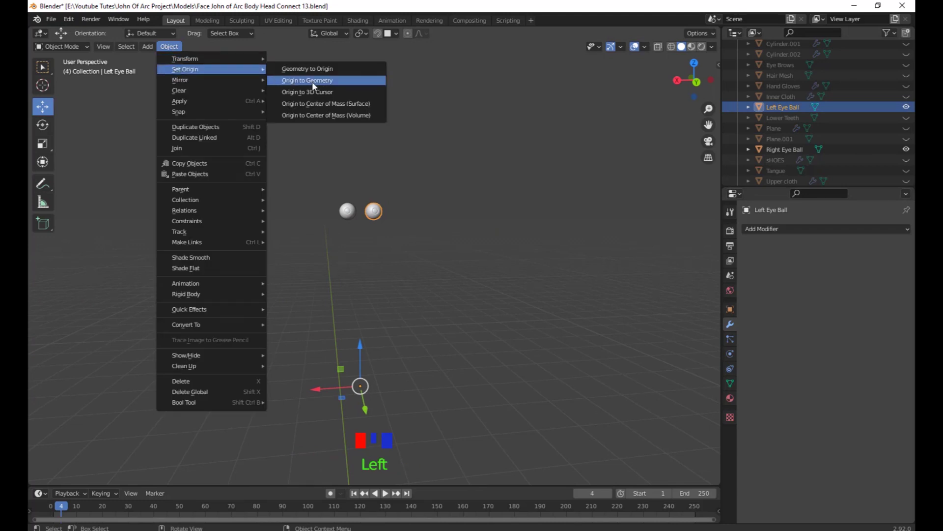
{"action": "left_click", "coordinate": [312, 82]}
Select the right eyeball and set its origin to its geometry.
{"action": "left_click", "coordinate": [350, 214]}
{"action": "left_click", "coordinate": [169, 46]}
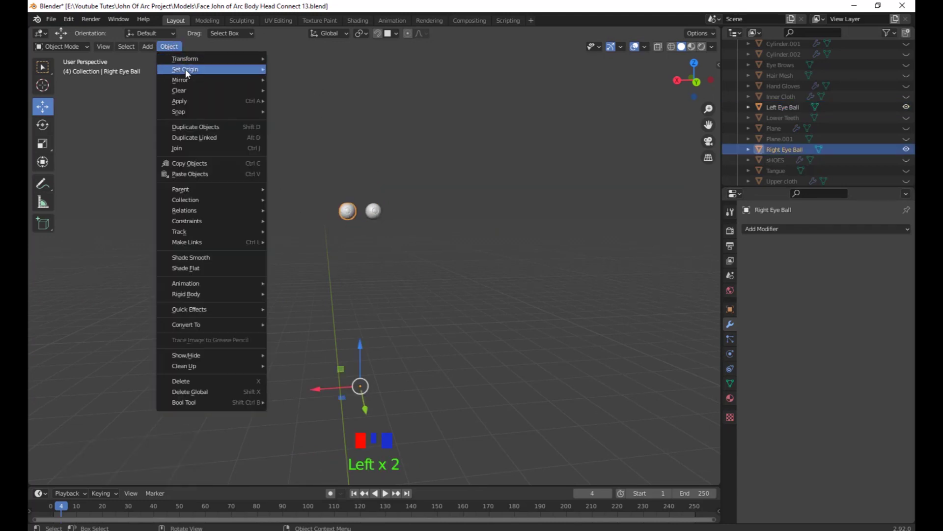
{"action": "mouse_move", "coordinate": [253, 70]}
{"action": "left_click", "coordinate": [319, 79]}
{"action": "left_click", "coordinate": [318, 79]}
{"action": "left_click", "coordinate": [348, 212]}
Test-rotate each eyeball in turn about its own origin, cancelling both rotations.
{"action": "scroll", "coordinate": [409, 208], "scroll_direction": "up", "scroll_amount": 2}
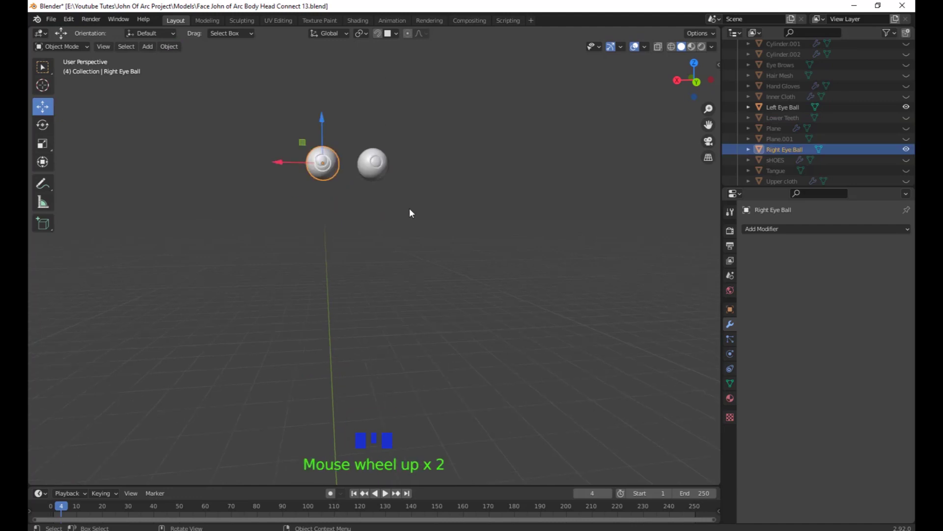
{"action": "middle_click_drag", "start_coordinate": [409, 208], "coordinate": [413, 252], "text": "shift"}
{"action": "scroll", "coordinate": [410, 255], "scroll_direction": "up", "scroll_amount": 2}
{"action": "middle_click_drag", "start_coordinate": [360, 307], "coordinate": [380, 310], "text": "shift"}
{"action": "key", "text": "r"}
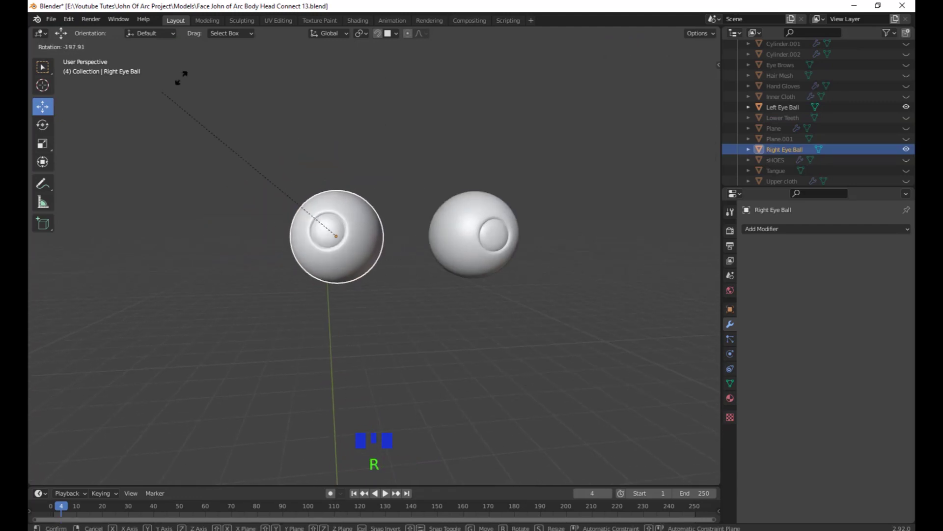
{"action": "right_click", "coordinate": [494, 339]}
{"action": "left_click", "coordinate": [484, 262]}
{"action": "key", "text": "r"}
{"action": "right_click", "coordinate": [529, 322]}
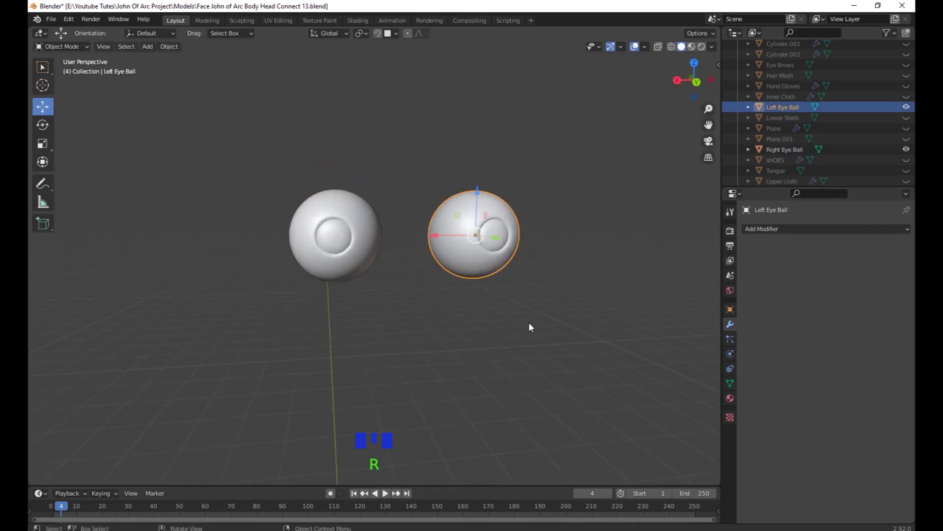
Unhide all hidden objects of the character and clear the selection.
{"action": "scroll", "coordinate": [529, 322], "scroll_direction": "down", "scroll_amount": 5}
{"action": "middle_click_drag", "start_coordinate": [528, 322], "coordinate": [447, 317], "text": "shift"}
{"action": "middle_click_drag", "start_coordinate": [462, 334], "coordinate": [451, 335]}
{"action": "middle_click_drag", "start_coordinate": [455, 339], "coordinate": [494, 322], "text": "shift"}
{"action": "key", "text": "alt+h"}
{"action": "left_click", "coordinate": [516, 350]}
{"action": "scroll", "coordinate": [533, 334], "scroll_direction": "up", "scroll_amount": 3}
{"action": "scroll", "coordinate": [513, 314], "scroll_direction": "down", "scroll_amount": 5}
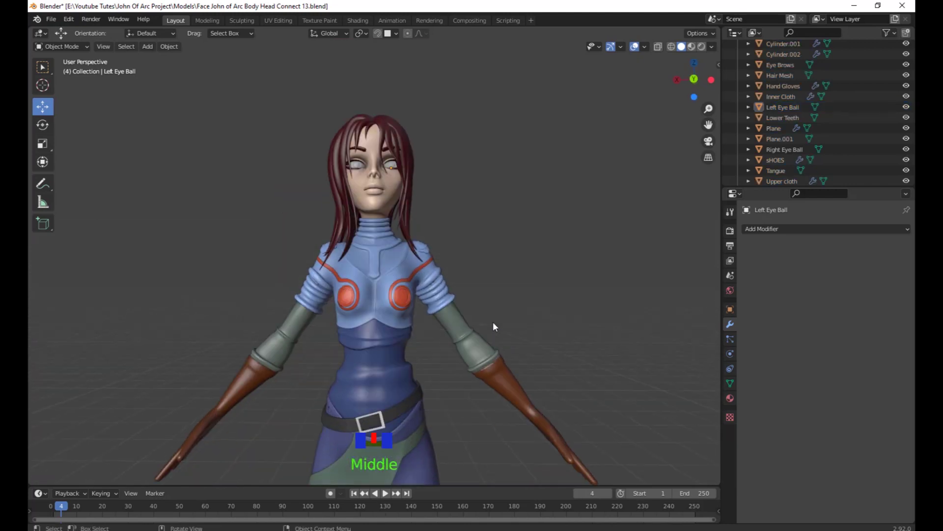
{"action": "scroll", "coordinate": [493, 322], "scroll_direction": "up", "scroll_amount": 4}
{"action": "middle_click_drag", "start_coordinate": [492, 282], "coordinate": [493, 252], "text": "shift"}
{"action": "left_click", "coordinate": [394, 247]}
{"action": "scroll", "coordinate": [395, 253], "scroll_direction": "down", "scroll_amount": 6}
{"action": "middle_click_drag", "start_coordinate": [398, 341], "coordinate": [410, 286], "text": "shift"}
{"action": "middle_click_drag", "start_coordinate": [429, 342], "coordinate": [481, 347]}
{"action": "middle_click_drag", "start_coordinate": [481, 347], "coordinate": [438, 335], "text": "shift"}
{"action": "middle_click_drag", "start_coordinate": [438, 329], "coordinate": [437, 372], "text": "shift"}
{"action": "scroll", "coordinate": [437, 372], "scroll_direction": "up", "scroll_amount": 4}
{"action": "middle_click_drag", "start_coordinate": [430, 204], "coordinate": [426, 295], "text": "shift"}
Select the left eyeball and check its location, rotation and scale in the object properties.
{"action": "left_click", "coordinate": [409, 230]}
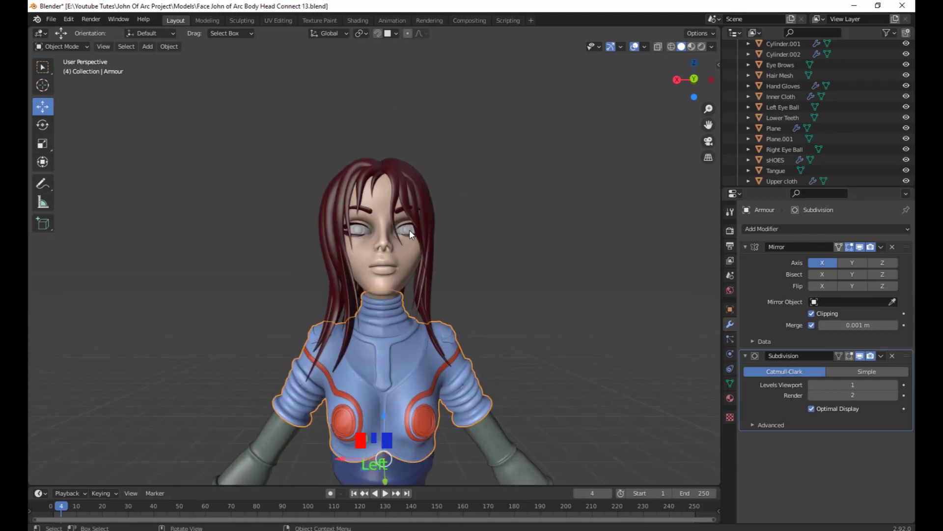
{"action": "middle_click_drag", "start_coordinate": [532, 311], "coordinate": [523, 320], "text": "shift"}
{"action": "left_click", "coordinate": [730, 310]}
{"action": "middle_click_drag", "start_coordinate": [654, 344], "coordinate": [652, 322], "text": "shift"}
{"action": "middle_click_drag", "start_coordinate": [505, 281], "coordinate": [499, 293], "text": "shift"}
{"action": "middle_click_drag", "start_coordinate": [548, 321], "coordinate": [553, 308], "text": "shift"}
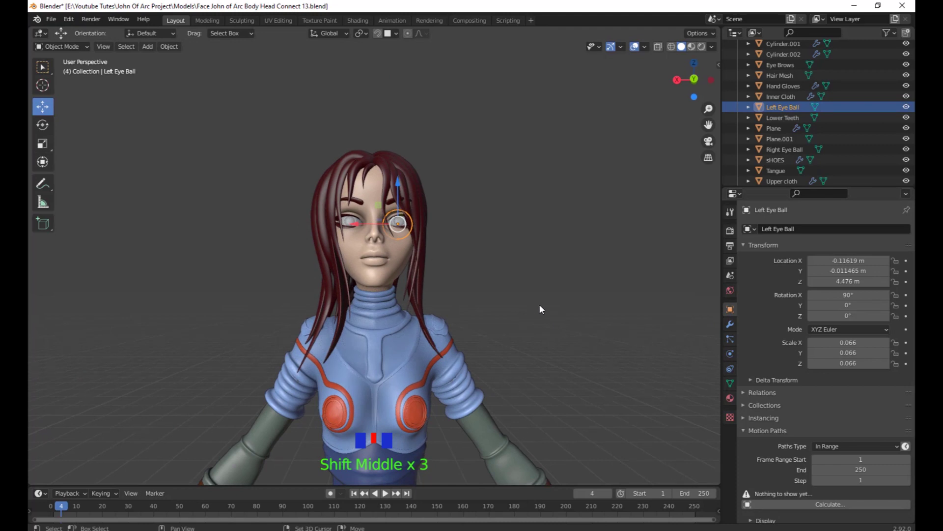
Select both eyeballs and apply all their transforms: location, rotation and scale.
{"action": "left_click", "coordinate": [345, 223], "text": "shift"}
{"action": "scroll", "coordinate": [518, 242], "scroll_direction": "up", "scroll_amount": 4}
{"action": "middle_click_drag", "start_coordinate": [518, 241], "coordinate": [501, 280], "text": "shift"}
{"action": "left_click", "coordinate": [565, 287]}
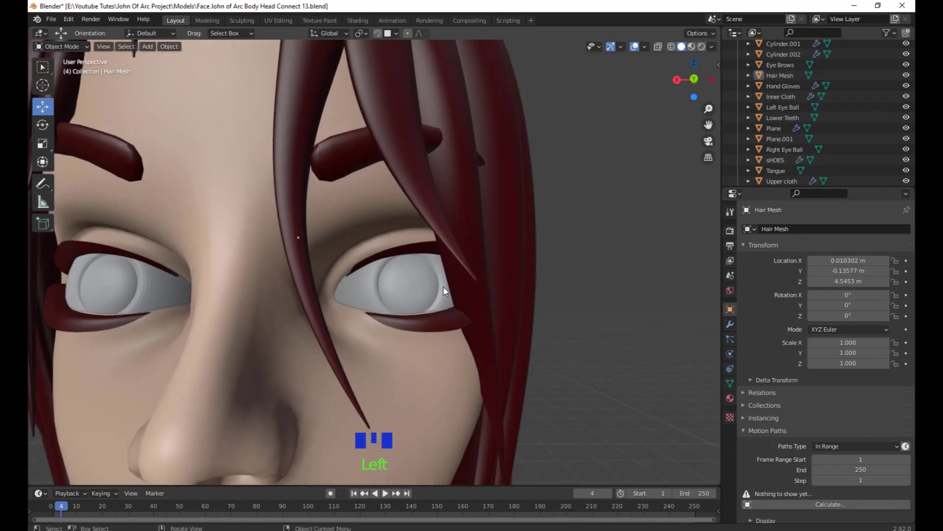
{"action": "left_click", "coordinate": [443, 287]}
{"action": "left_click", "coordinate": [138, 284], "text": "shift"}
{"action": "scroll", "coordinate": [379, 310], "scroll_direction": "down", "scroll_amount": 6}
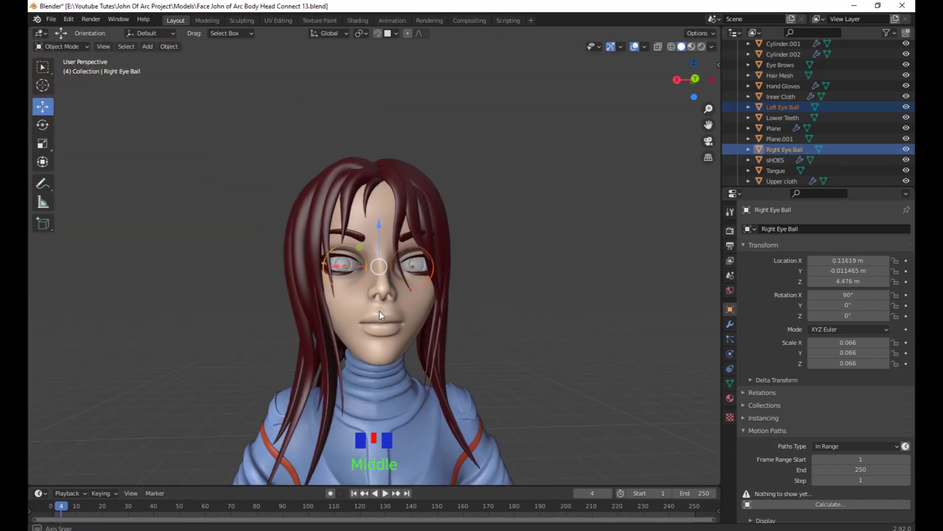
{"action": "key", "text": "ctrl+a"}
{"action": "left_click", "coordinate": [485, 316]}
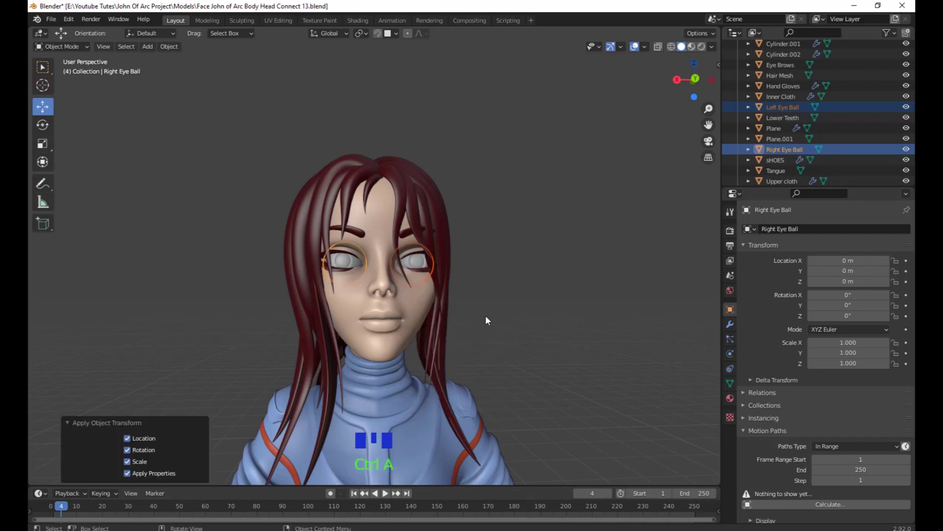
Select both eyeballs again, set their origins to geometry, and check each eyeball.
{"action": "scroll", "coordinate": [477, 320], "scroll_direction": "down", "scroll_amount": 2}
{"action": "left_click", "coordinate": [406, 257]}
{"action": "left_click", "coordinate": [399, 249]}
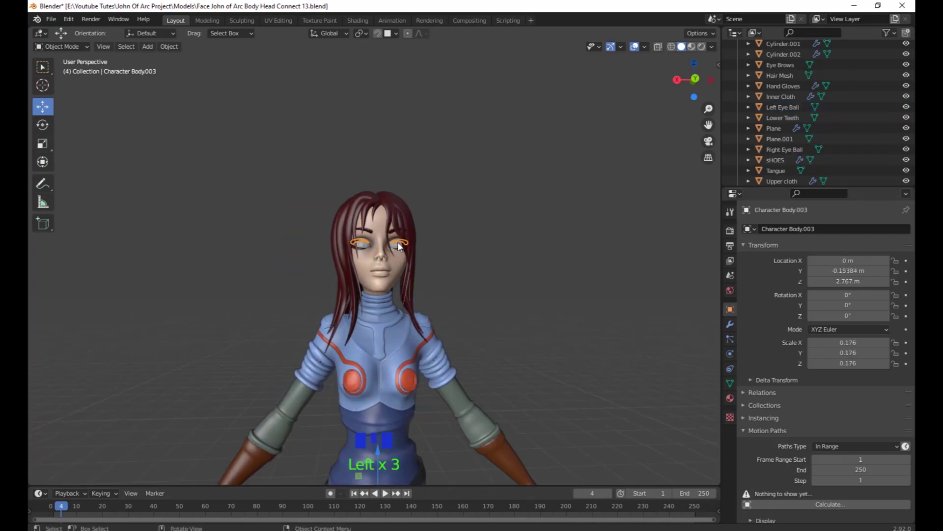
{"action": "scroll", "coordinate": [480, 289], "scroll_direction": "up", "scroll_amount": 4}
{"action": "left_click", "coordinate": [505, 285]}
{"action": "left_click", "coordinate": [414, 282]}
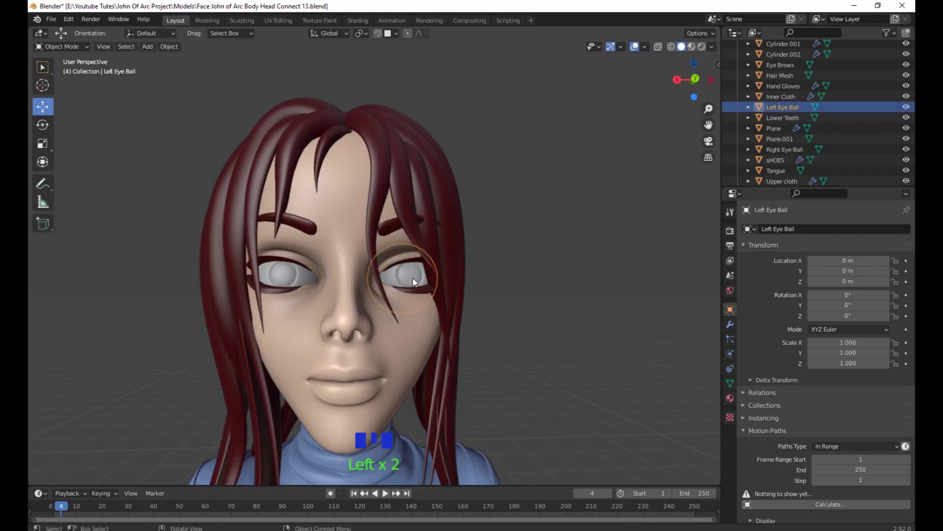
{"action": "left_click", "coordinate": [297, 276], "text": "shift"}
{"action": "left_click", "coordinate": [169, 46]}
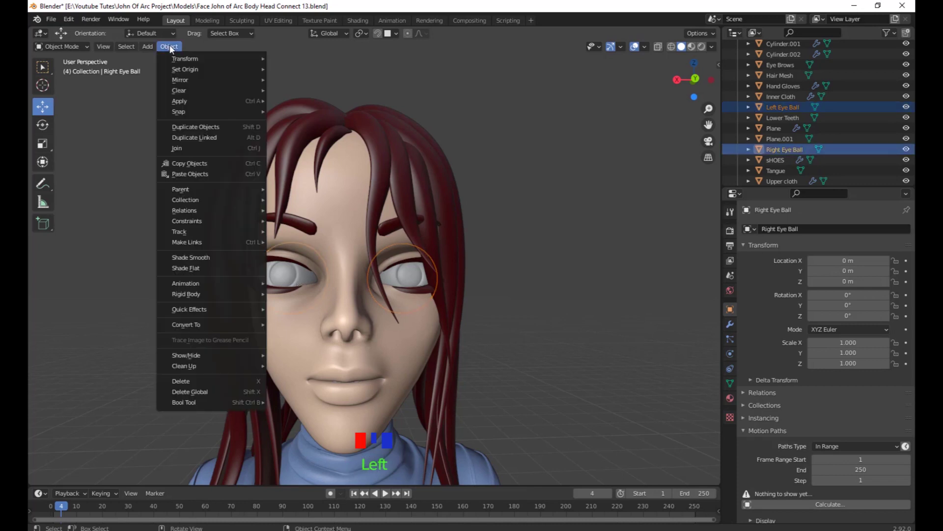
{"action": "mouse_move", "coordinate": [191, 69]}
{"action": "left_click", "coordinate": [307, 80]}
{"action": "left_click", "coordinate": [403, 275]}
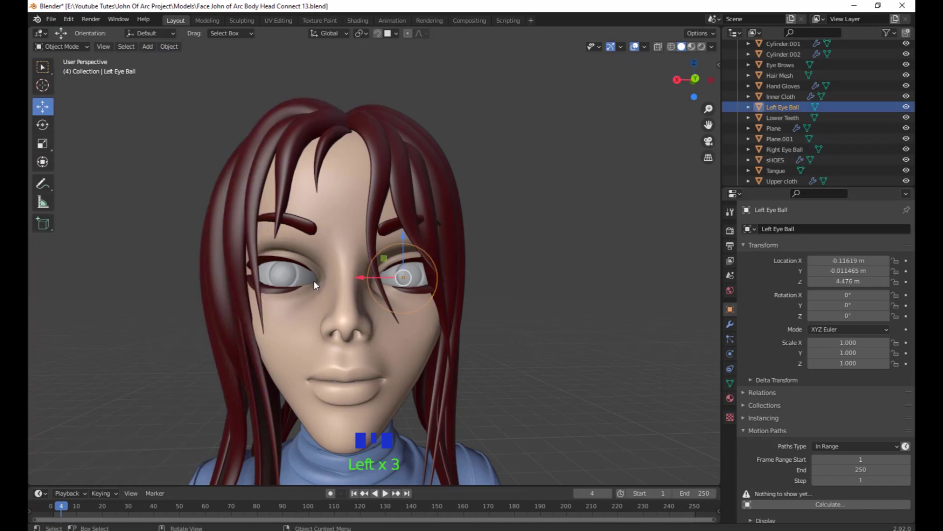
{"action": "left_click", "coordinate": [307, 268]}
Select the upper lash strips above the eyes and apply their Subdivision and Mirror modifiers.
{"action": "left_click", "coordinate": [404, 264]}
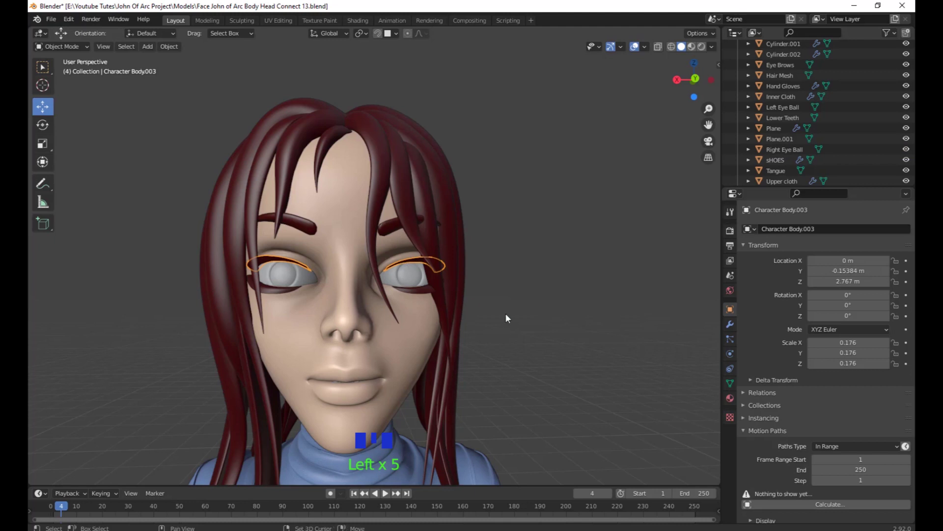
{"action": "middle_click_drag", "start_coordinate": [507, 318], "coordinate": [527, 294], "text": "shift"}
{"action": "left_click", "coordinate": [729, 324]}
{"action": "middle_click_drag", "start_coordinate": [605, 361], "coordinate": [629, 349], "text": "shift"}
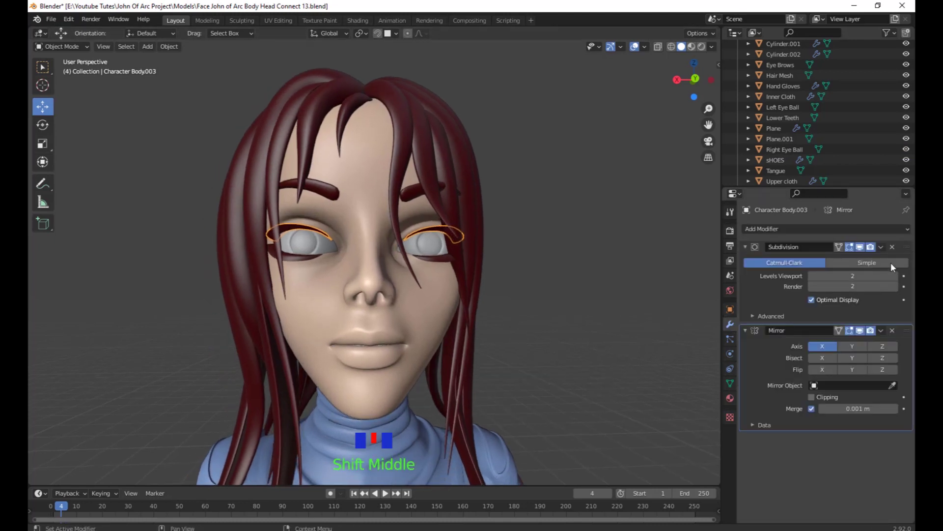
{"action": "left_click", "coordinate": [882, 246]}
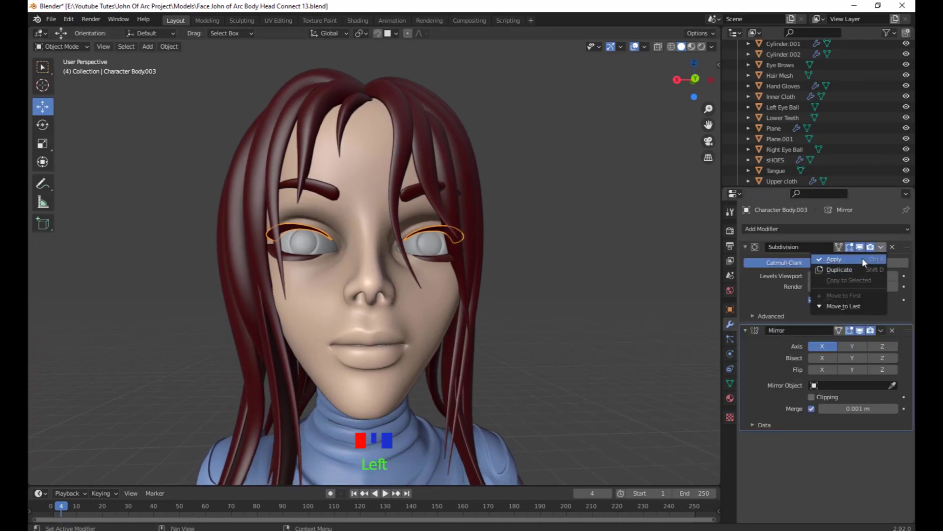
{"action": "left_click", "coordinate": [862, 257]}
{"action": "left_click", "coordinate": [880, 246]}
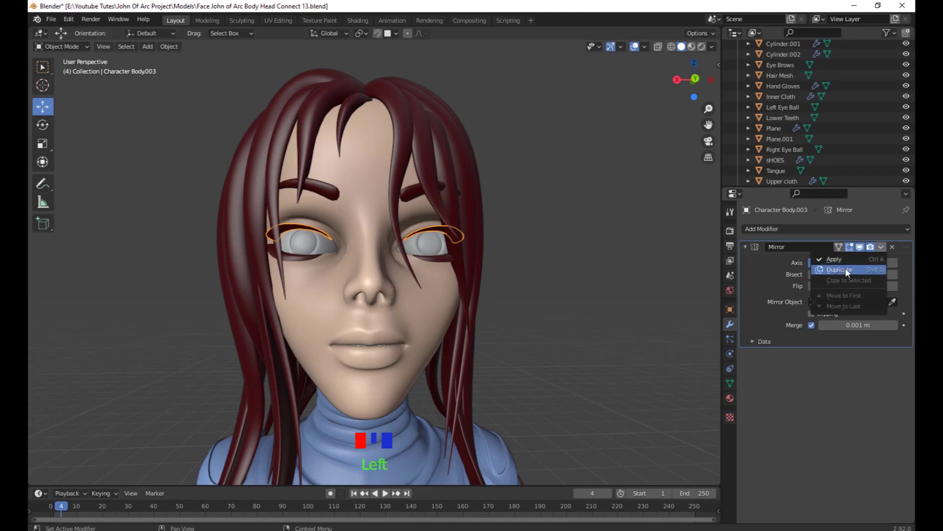
{"action": "left_click", "coordinate": [858, 257]}
In Edit Mode, separate the linked geometry of the character's right upper lash strip into its own object, then return to Object Mode.
{"action": "middle_click_drag", "start_coordinate": [582, 343], "coordinate": [569, 328], "text": "shift"}
{"action": "left_click", "coordinate": [569, 328]}
{"action": "left_click", "coordinate": [312, 216]}
{"action": "middle_click_drag", "start_coordinate": [313, 215], "coordinate": [326, 220], "text": "shift"}
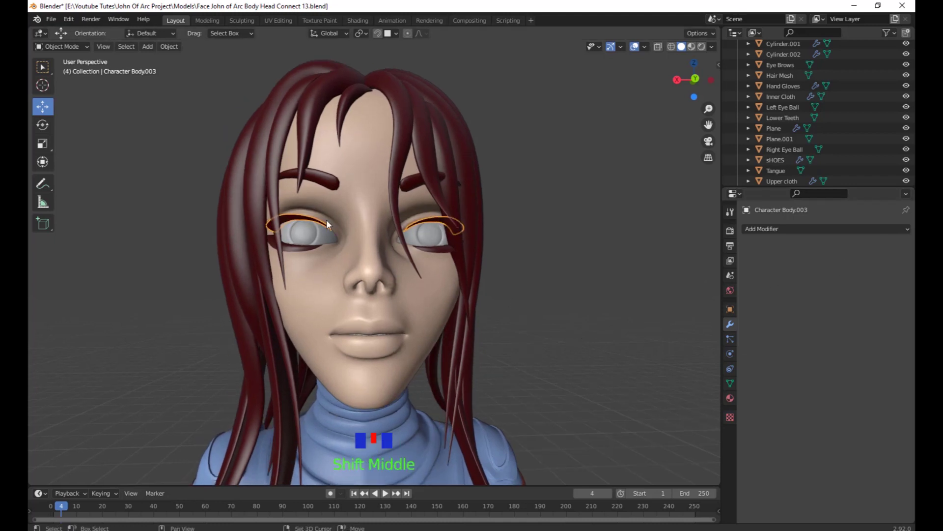
{"action": "key", "text": "Tab"}
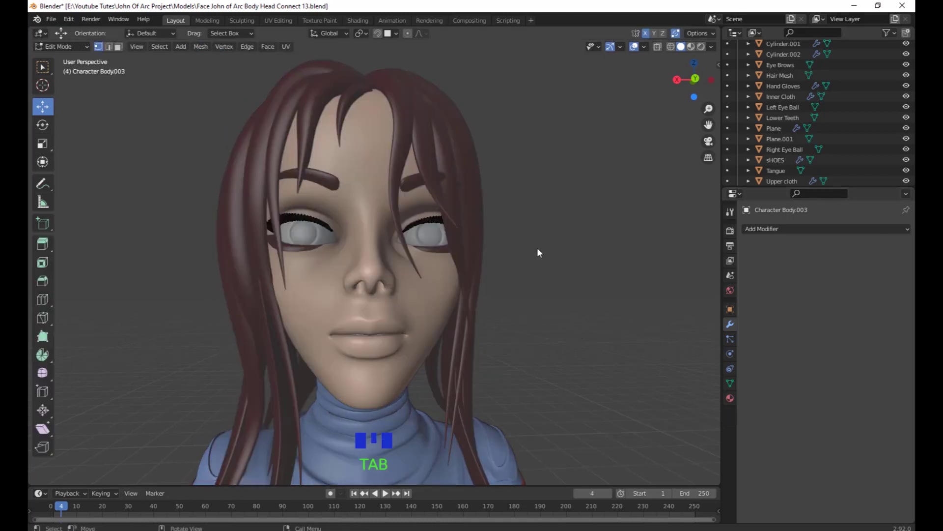
{"action": "key", "text": "l"}
{"action": "middle_click_drag", "start_coordinate": [436, 221], "coordinate": [435, 205], "text": "shift"}
{"action": "right_click", "coordinate": [494, 245]}
{"action": "mouse_move", "coordinate": [525, 245]}
{"action": "left_click", "coordinate": [581, 267]}
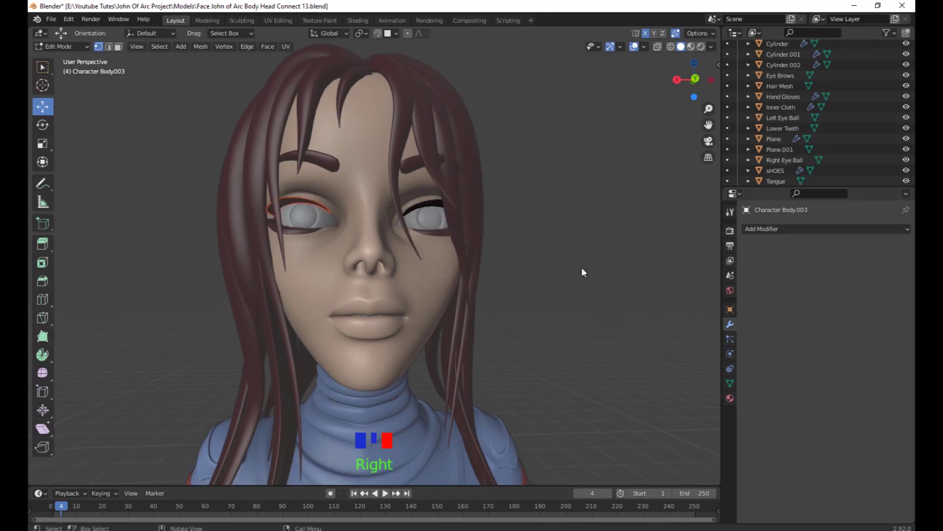
{"action": "key", "text": "Tab"}
Select the character's left upper lash strip and rename it "Left Eye Brow".
{"action": "left_click", "coordinate": [368, 206]}
{"action": "left_click", "coordinate": [431, 207]}
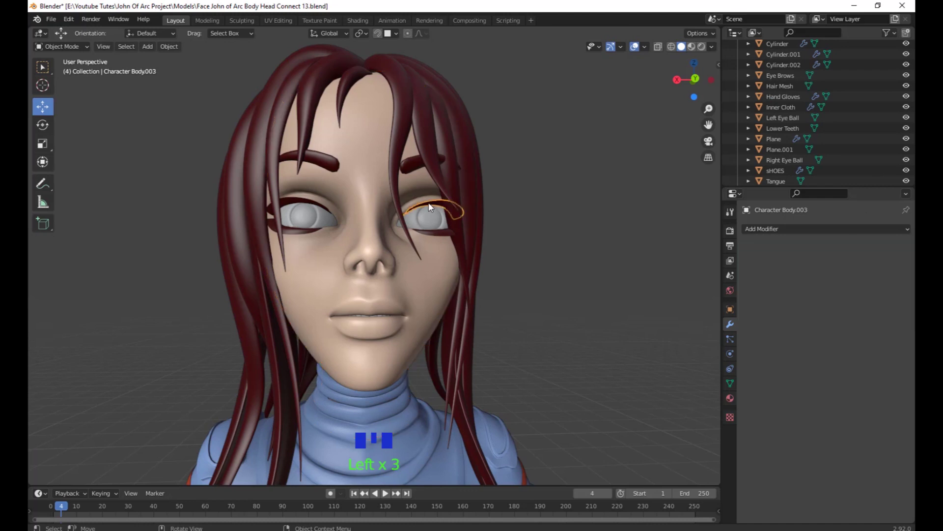
{"action": "middle_click_drag", "start_coordinate": [659, 216], "coordinate": [644, 225], "text": "shift"}
{"action": "scroll", "coordinate": [837, 181], "scroll_direction": "down", "scroll_amount": 4}
{"action": "scroll", "coordinate": [858, 138], "scroll_direction": "up", "scroll_amount": 5}
{"action": "scroll", "coordinate": [858, 138], "scroll_direction": "up", "scroll_amount": 3}
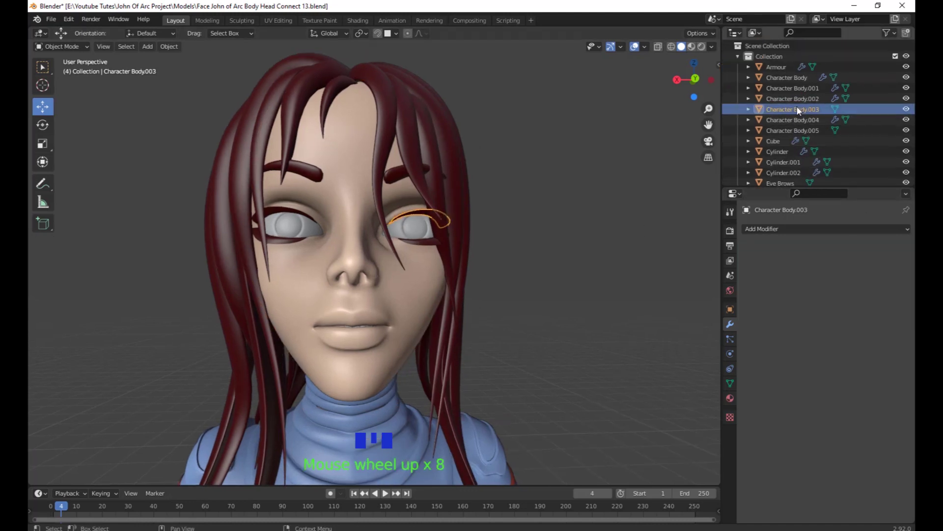
{"action": "double_click", "coordinate": [797, 109]}
{"action": "type", "text": "Left Eye Brow"}
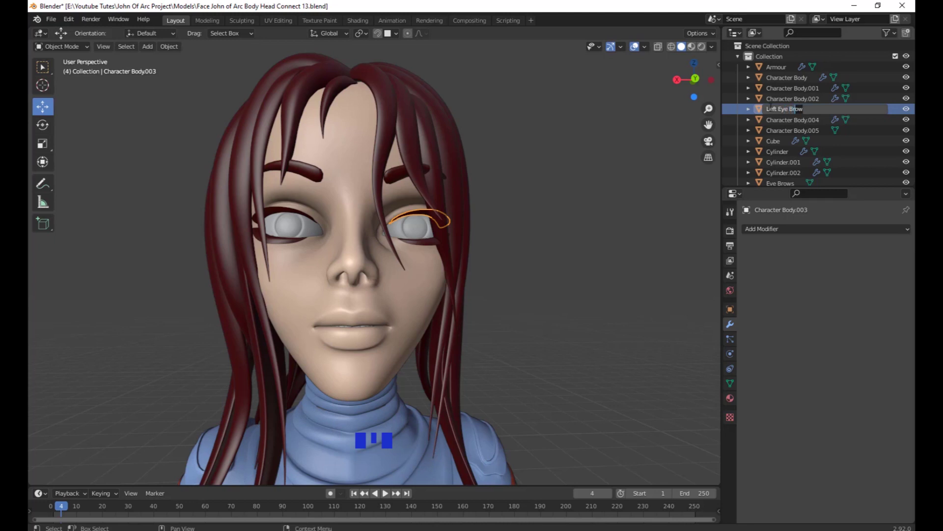
{"action": "key", "text": "Return"}
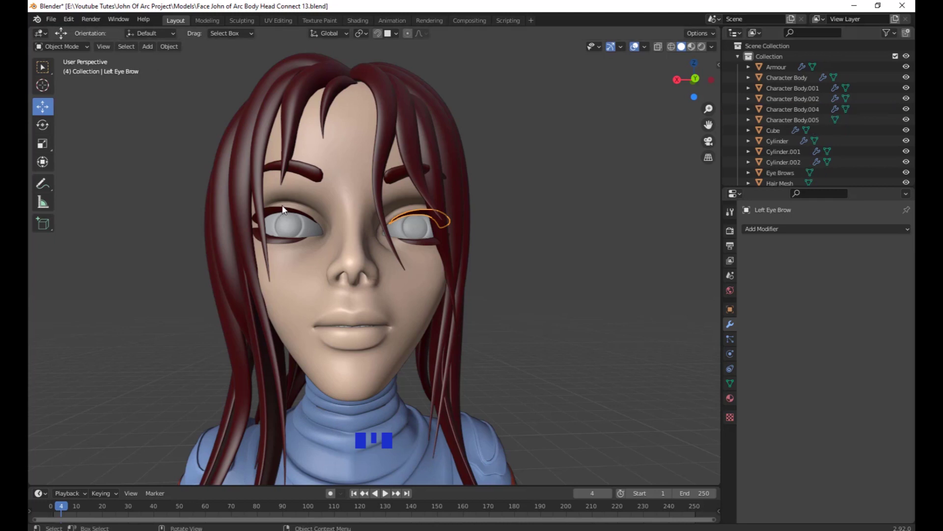
Rename the separated upper lash strip on the character's right eye "Right Eye Brow".
{"action": "left_click", "coordinate": [793, 120]}
{"action": "double_click", "coordinate": [796, 120]}
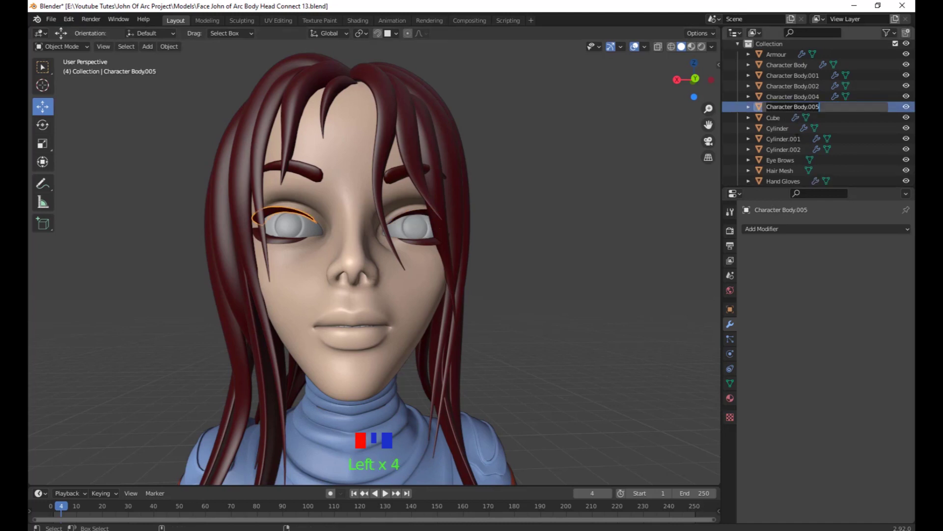
{"action": "type", "text": "Left Eye Brow"}
{"action": "left_click_drag", "start_coordinate": [777, 107], "coordinate": [757, 112]}
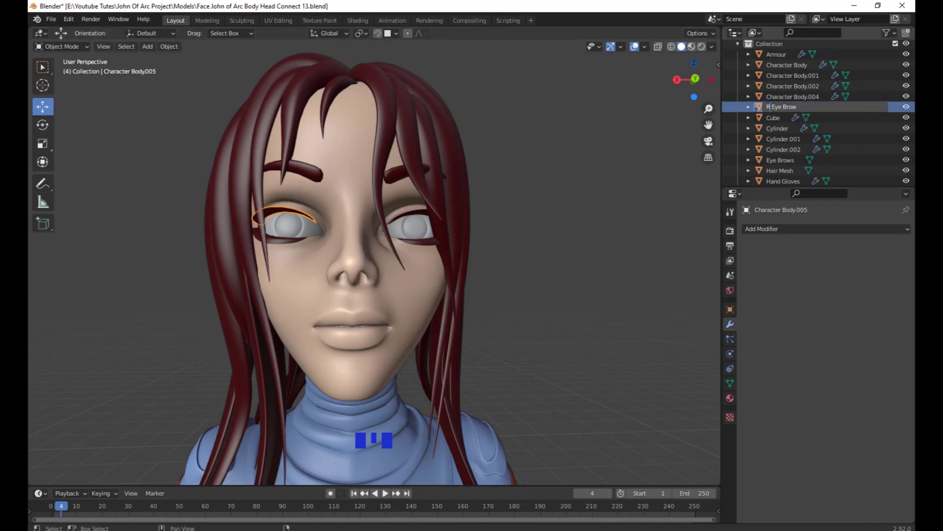
{"action": "key", "text": "Return"}
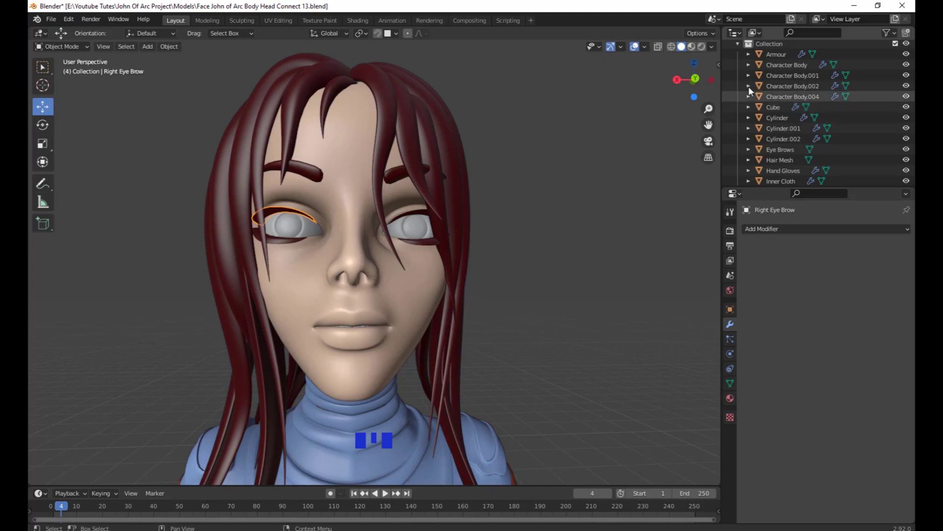
{"action": "middle_click_drag", "start_coordinate": [482, 269], "coordinate": [506, 247], "text": "shift"}
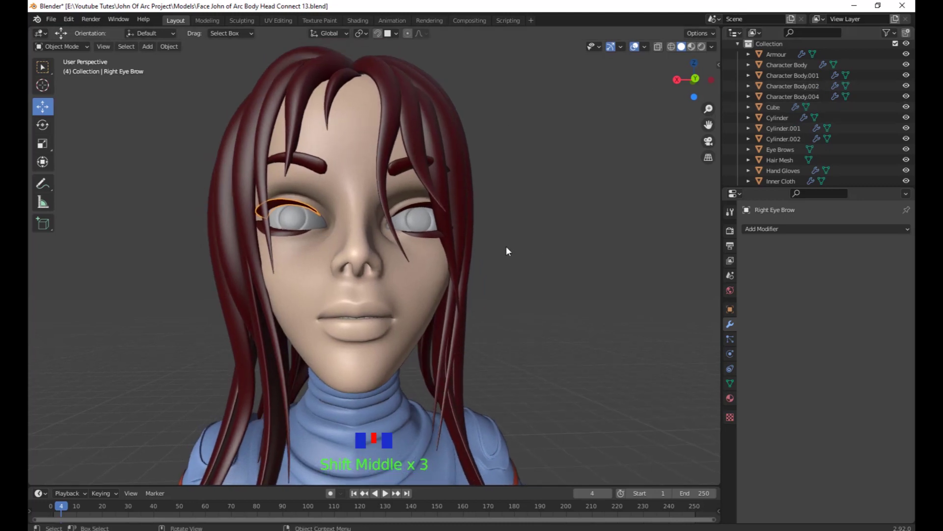
{"action": "left_click", "coordinate": [298, 229]}
{"action": "left_click", "coordinate": [326, 210], "text": "shift"}
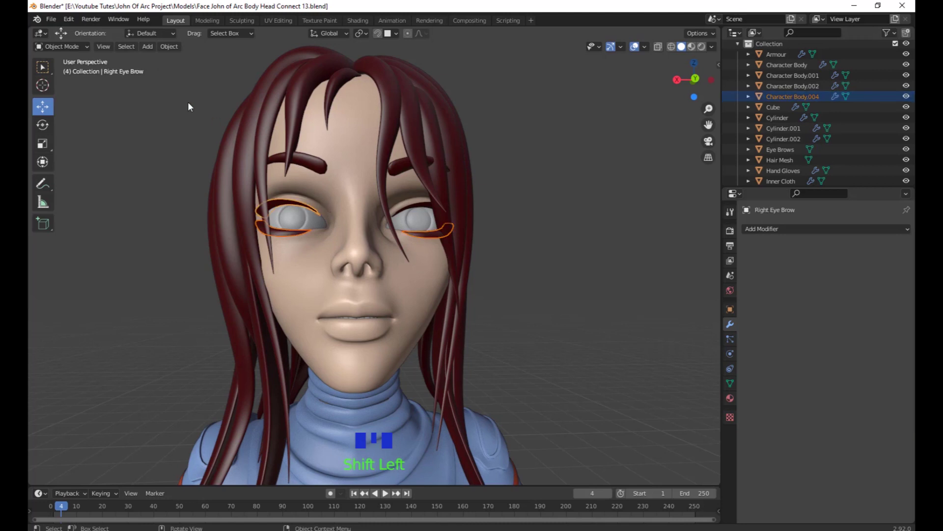
{"action": "middle_click_drag", "start_coordinate": [529, 248], "coordinate": [509, 240], "text": "shift"}
{"action": "right_click", "coordinate": [526, 212]}
{"action": "left_click", "coordinate": [526, 213]}
{"action": "left_click", "coordinate": [521, 215]}
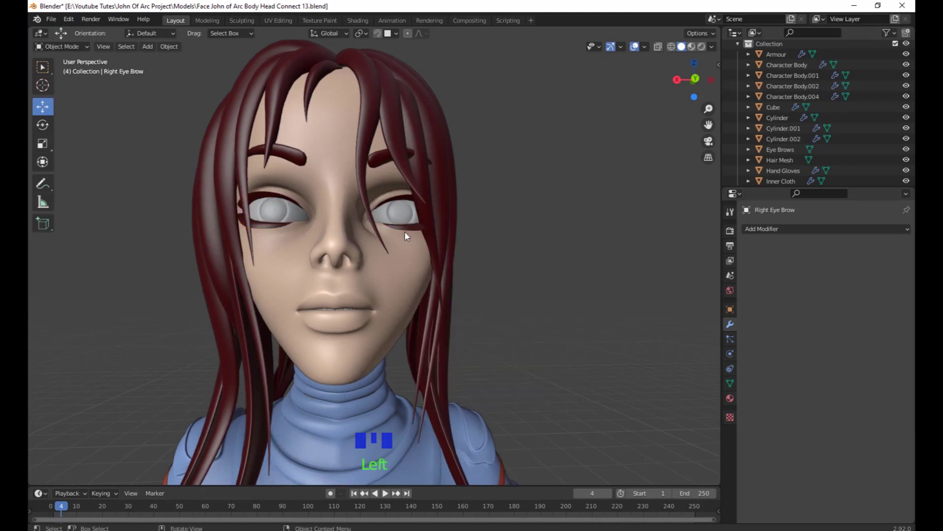
Select the lower lash strips beneath the eyes and apply their Subdivision and Mirror modifiers.
{"action": "left_click", "coordinate": [264, 230]}
{"action": "middle_click_drag", "start_coordinate": [477, 287], "coordinate": [494, 301], "text": "shift"}
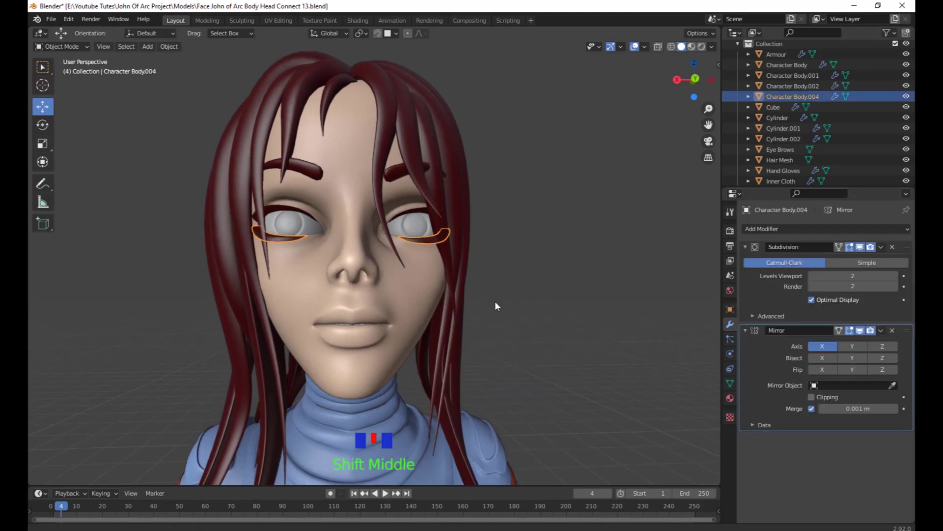
{"action": "left_click", "coordinate": [879, 247]}
{"action": "left_click", "coordinate": [853, 259]}
{"action": "middle_click_drag", "start_coordinate": [632, 305], "coordinate": [600, 273], "text": "shift"}
{"action": "left_click", "coordinate": [882, 248]}
{"action": "left_click", "coordinate": [840, 261]}
{"action": "left_click", "coordinate": [599, 273]}
In Edit Mode, separate the linked geometry of the character's right lower lash strip into its own object, then return to Object Mode.
{"action": "left_click", "coordinate": [417, 229]}
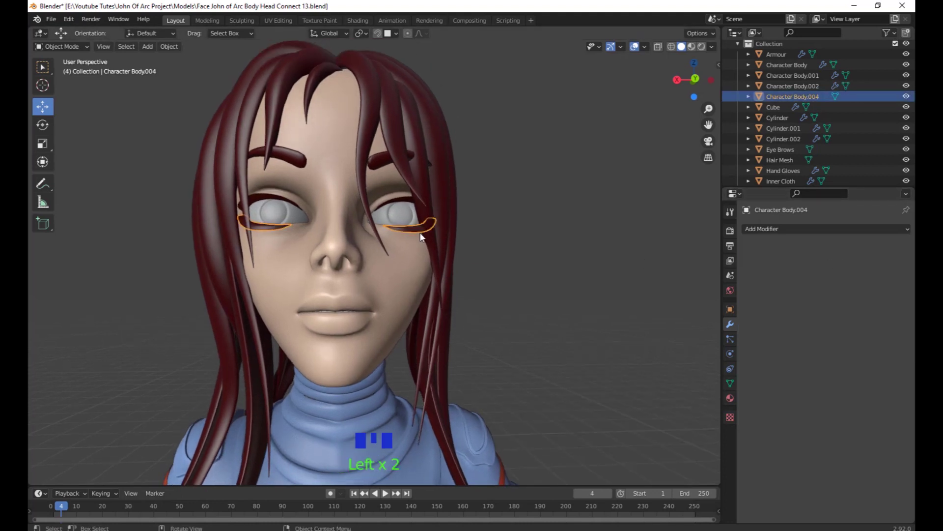
{"action": "key", "text": "Tab"}
{"action": "key", "text": "l"}
{"action": "middle_click_drag", "start_coordinate": [523, 277], "coordinate": [529, 261], "text": "shift"}
{"action": "right_click", "coordinate": [530, 243]}
{"action": "mouse_move", "coordinate": [530, 243]}
{"action": "left_click", "coordinate": [598, 267]}
{"action": "key", "text": "Tab"}
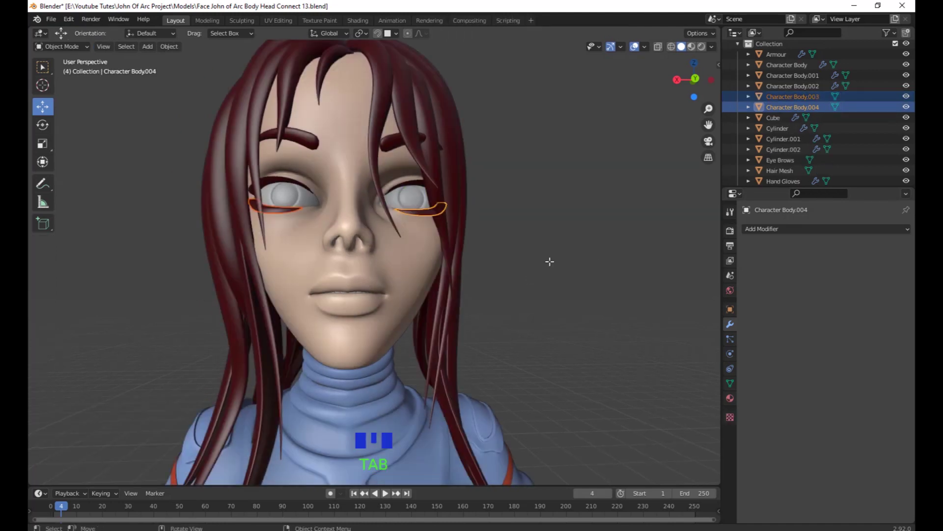
Join the character's left lower lash strip to the upper strip "Left Eye Brow", keeping the upper strip as the active object.
{"action": "left_click", "coordinate": [437, 209]}
{"action": "left_click", "coordinate": [422, 217]}
{"action": "middle_click_drag", "start_coordinate": [487, 258], "coordinate": [481, 274], "text": "shift"}
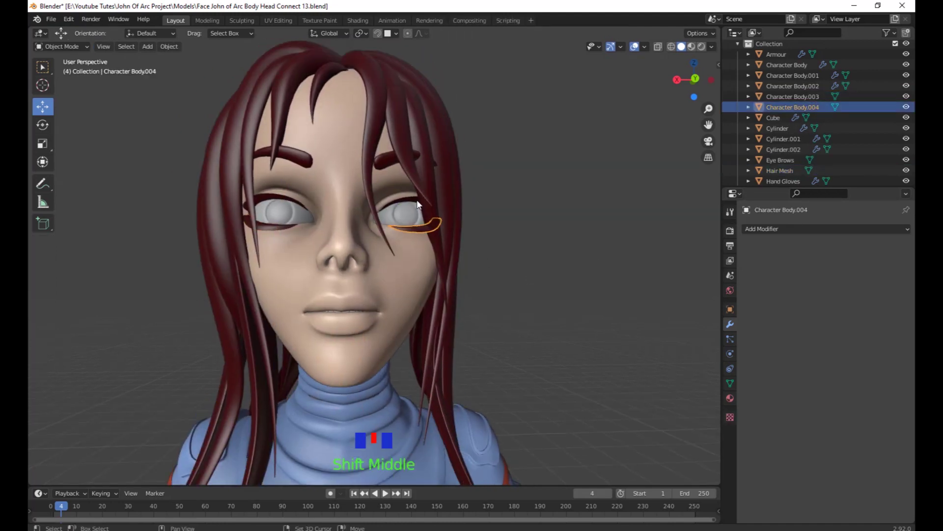
{"action": "left_click", "coordinate": [416, 199], "text": "shift"}
{"action": "left_click", "coordinate": [409, 203], "text": "shift"}
{"action": "left_click", "coordinate": [459, 225]}
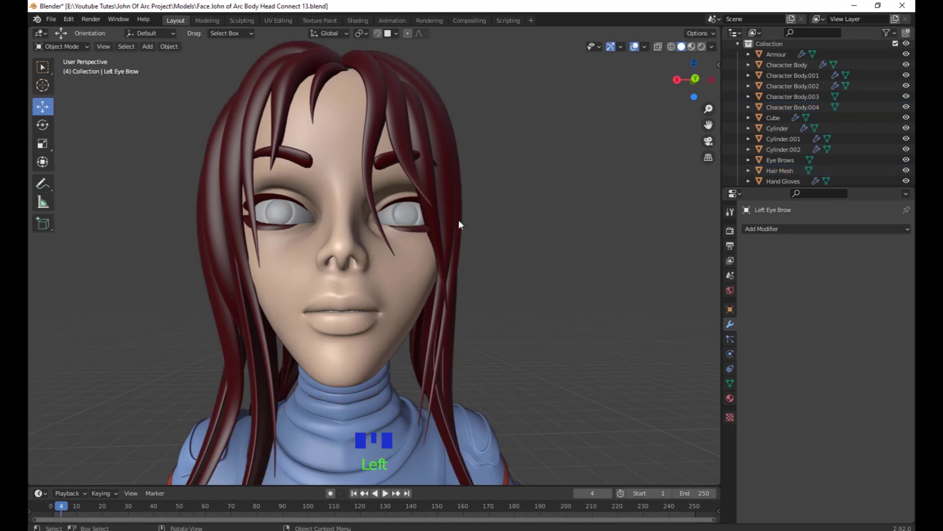
{"action": "left_click", "coordinate": [408, 229]}
{"action": "left_click", "coordinate": [397, 207], "text": "shift"}
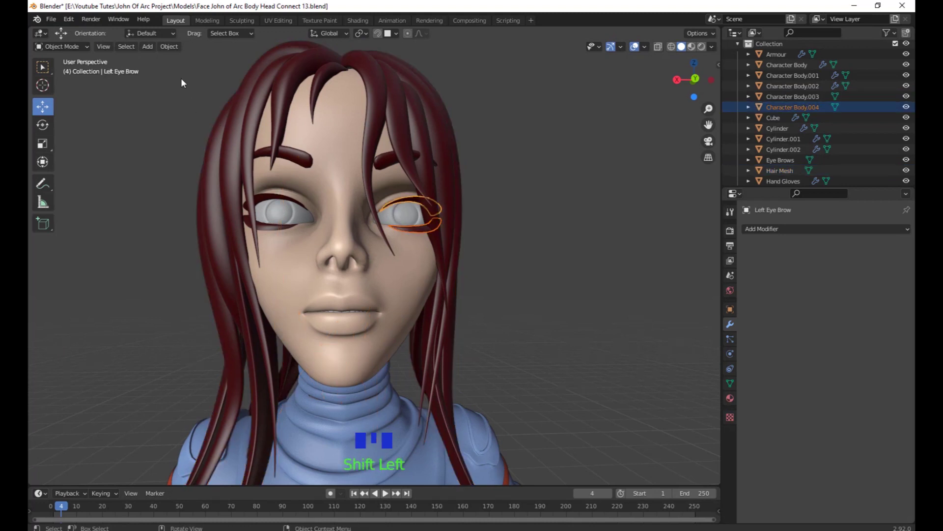
{"action": "right_click", "coordinate": [540, 155]}
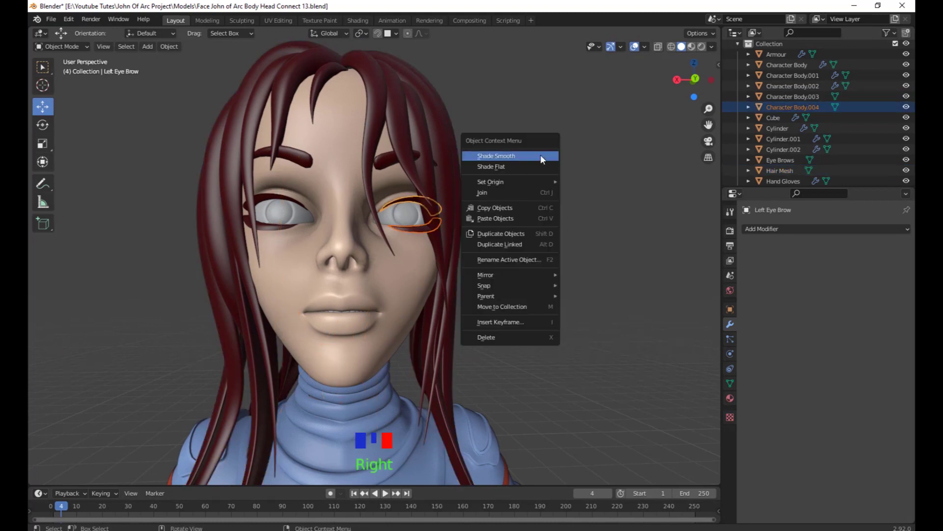
{"action": "left_click", "coordinate": [527, 192]}
{"action": "mouse_move", "coordinate": [548, 198]}
{"action": "middle_mouse_down", "text": "shift"}
{"action": "mouse_move", "coordinate": [538, 179]}
{"action": "mouse_move", "coordinate": [553, 199]}
{"action": "middle_mouse_up", "text": "shift"}
{"action": "scroll", "coordinate": [829, 128], "scroll_direction": "down", "scroll_amount": 3}
{"action": "left_click", "coordinate": [553, 199]}
Join the character's right lower lash strip to the upper strip "Right Eye Brow", keeping the upper strip as the active object.
{"action": "left_click", "coordinate": [278, 217]}
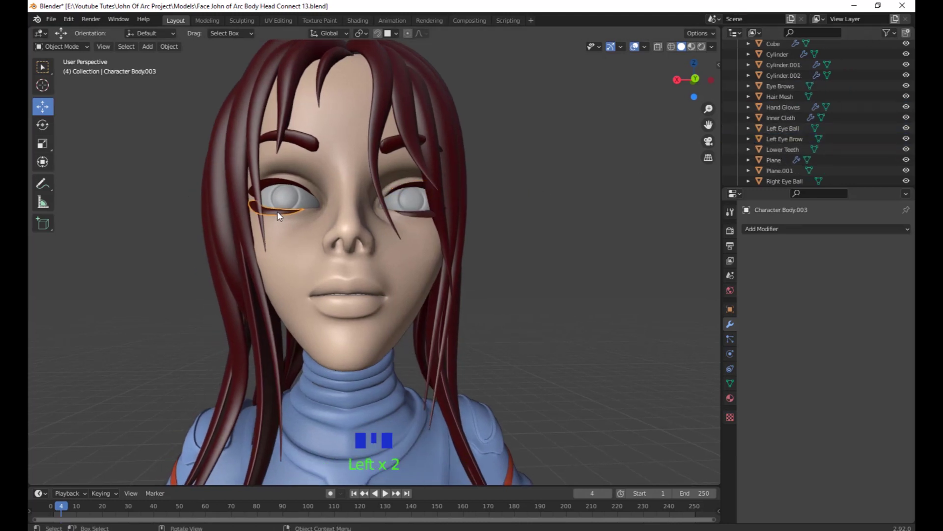
{"action": "left_click", "coordinate": [275, 184], "text": "shift"}
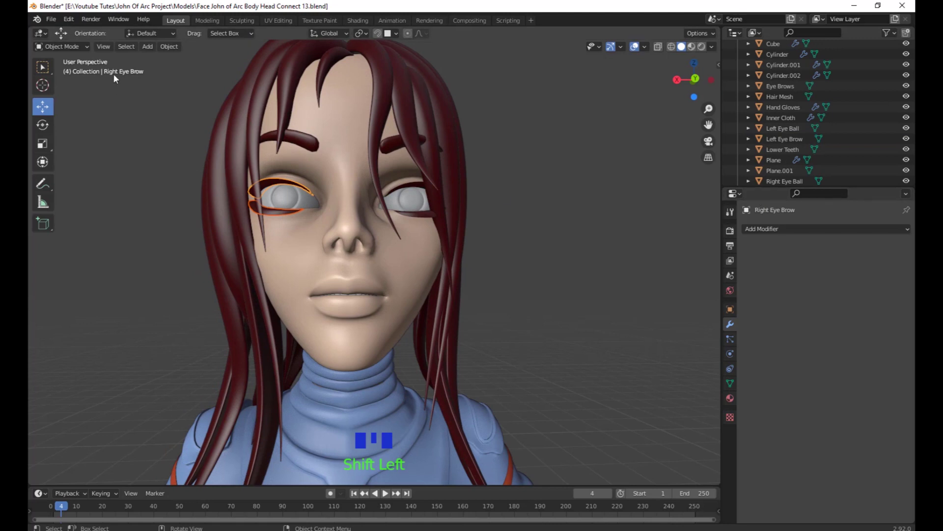
{"action": "right_click", "coordinate": [606, 242]}
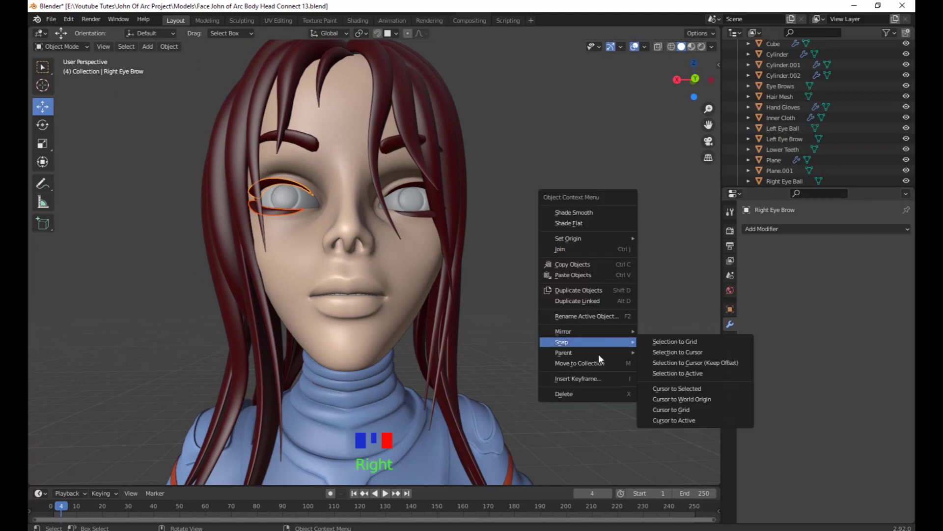
{"action": "middle_click_drag", "start_coordinate": [510, 160], "coordinate": [513, 160]}
{"action": "right_click", "coordinate": [513, 157]}
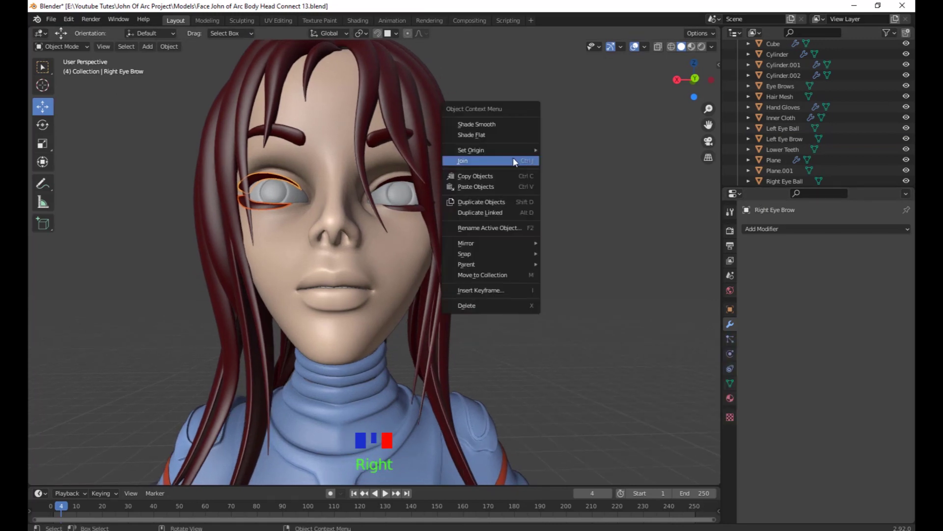
{"action": "left_click", "coordinate": [499, 161]}
{"action": "middle_click_drag", "start_coordinate": [555, 226], "coordinate": [623, 232], "text": "shift"}
Select both joined lash objects, Left Eye Brow and Right Eye Brow, and set their origins to geometry.
{"action": "left_click", "coordinate": [794, 180]}
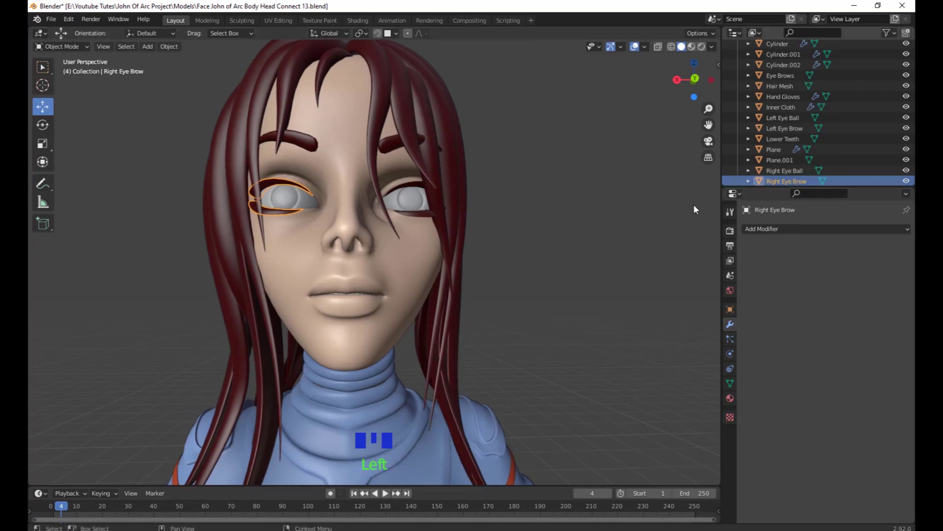
{"action": "left_click", "coordinate": [785, 170], "text": "ctrl"}
{"action": "left_click", "coordinate": [407, 216]}
{"action": "left_click", "coordinate": [265, 189], "text": "shift"}
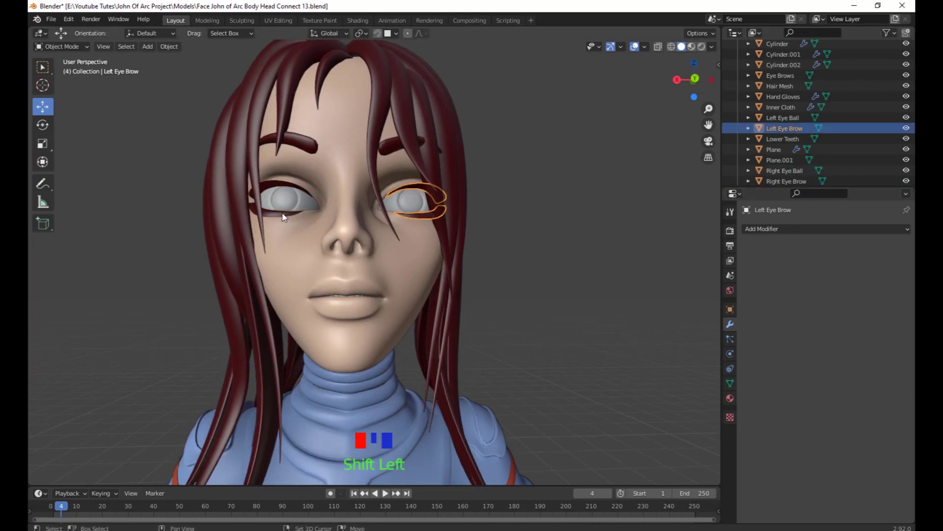
{"action": "left_click", "coordinate": [168, 47]}
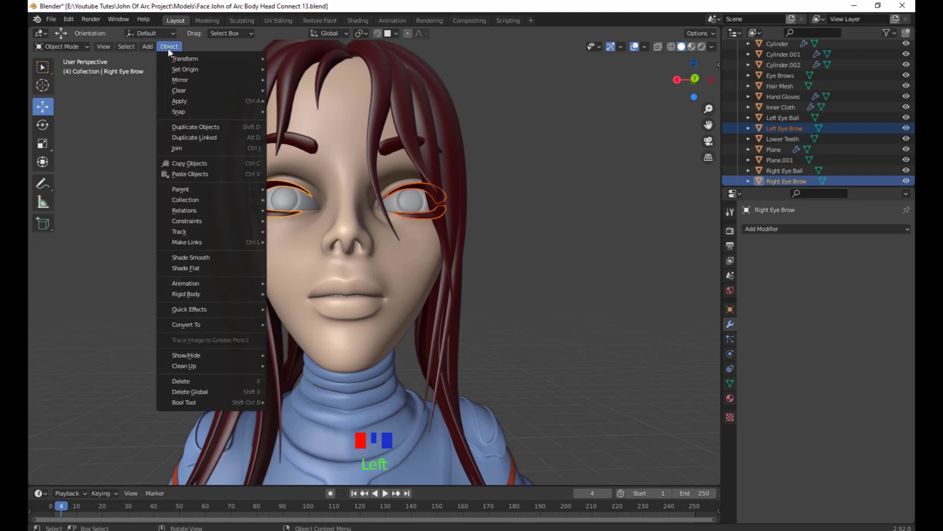
{"action": "mouse_move", "coordinate": [178, 67]}
{"action": "left_click", "coordinate": [326, 82]}
{"action": "left_click", "coordinate": [589, 165]}
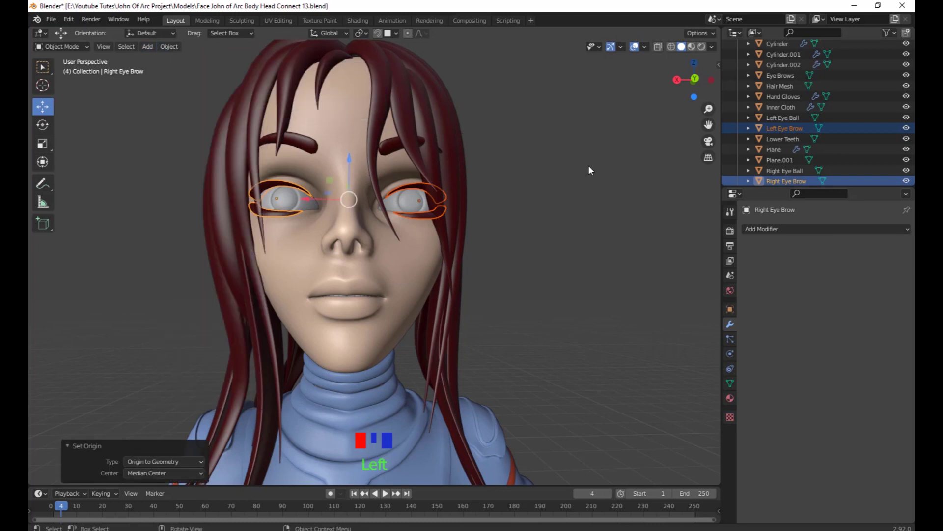
Select the head mesh, check its topology in Edit Mode, remove its Subdivision modifier, and return to Object Mode.
{"action": "left_click", "coordinate": [424, 185]}
{"action": "middle_click_drag", "start_coordinate": [431, 218], "coordinate": [452, 269], "text": "shift"}
{"action": "left_click", "coordinate": [361, 211]}
{"action": "middle_click_drag", "start_coordinate": [361, 212], "coordinate": [466, 302], "text": "shift"}
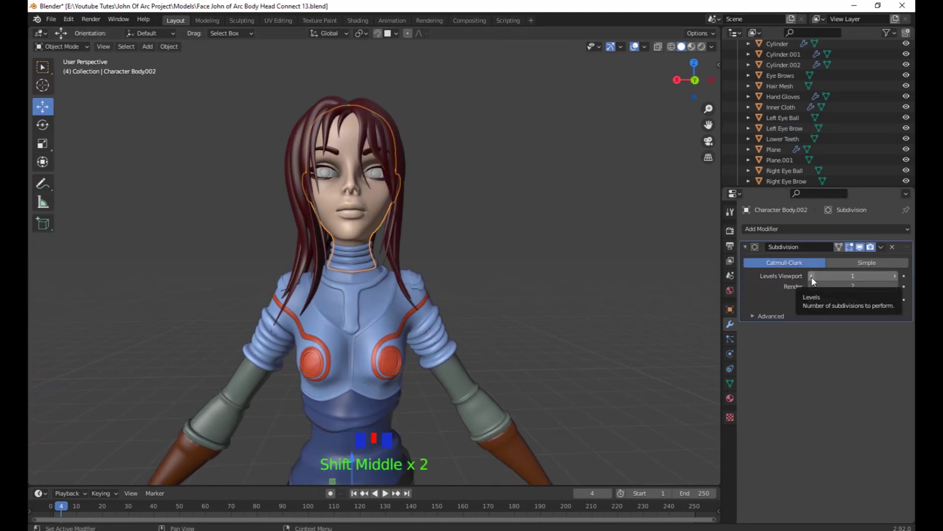
{"action": "middle_click_drag", "start_coordinate": [524, 268], "coordinate": [522, 275], "text": "shift"}
{"action": "key", "text": "Tab"}
{"action": "scroll", "coordinate": [516, 270], "scroll_direction": "up", "scroll_amount": 5}
{"action": "middle_click_drag", "start_coordinate": [415, 189], "coordinate": [467, 259], "text": "shift"}
{"action": "scroll", "coordinate": [467, 264], "scroll_direction": "down", "scroll_amount": 6}
{"action": "scroll", "coordinate": [480, 275], "scroll_direction": "up", "scroll_amount": 6}
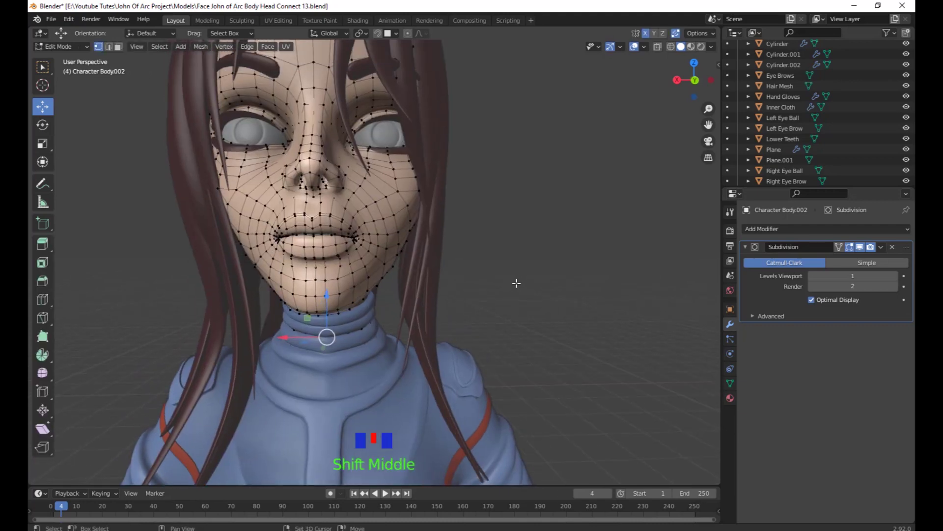
{"action": "scroll", "coordinate": [531, 285], "scroll_direction": "down", "scroll_amount": 3}
{"action": "middle_click_drag", "start_coordinate": [540, 289], "coordinate": [525, 243], "text": "shift"}
{"action": "scroll", "coordinate": [547, 272], "scroll_direction": "down", "scroll_amount": 2}
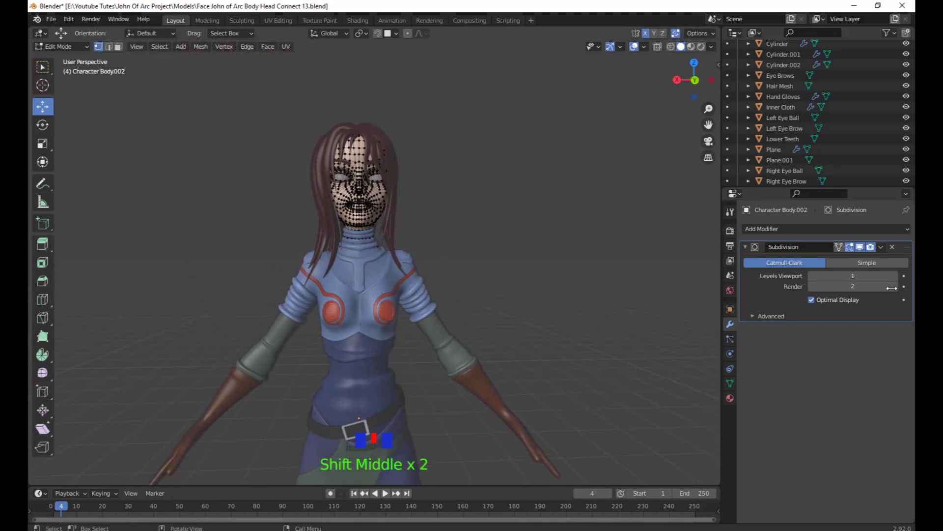
{"action": "left_click", "coordinate": [892, 248]}
{"action": "scroll", "coordinate": [520, 294], "scroll_direction": "down", "scroll_amount": 2}
{"action": "scroll", "coordinate": [516, 283], "scroll_direction": "up", "scroll_amount": 3}
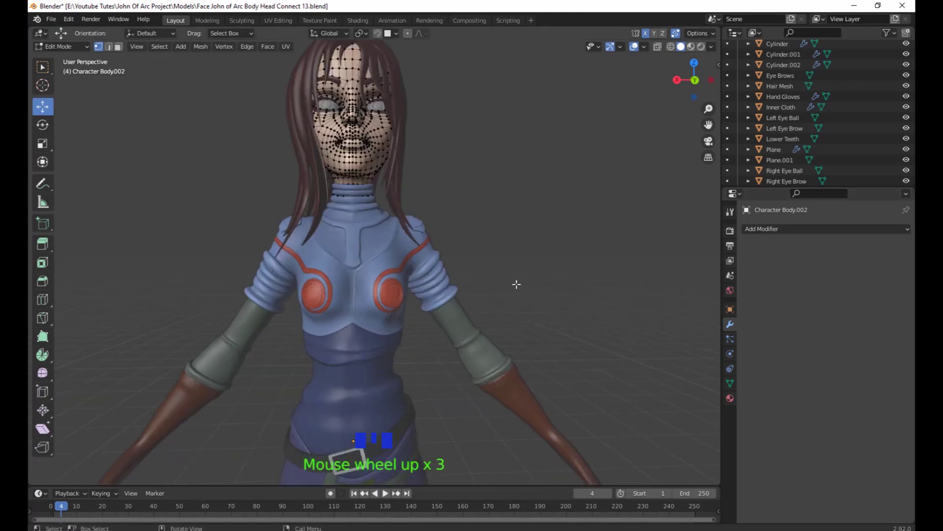
{"action": "left_click", "coordinate": [444, 306]}
{"action": "key", "text": "Tab"}
Select the chest armour and apply its Mirror and Subdivision modifiers.
{"action": "left_click", "coordinate": [444, 297]}
{"action": "scroll", "coordinate": [496, 327], "scroll_direction": "down", "scroll_amount": 2}
{"action": "middle_click_drag", "start_coordinate": [516, 352], "coordinate": [500, 311], "text": "shift"}
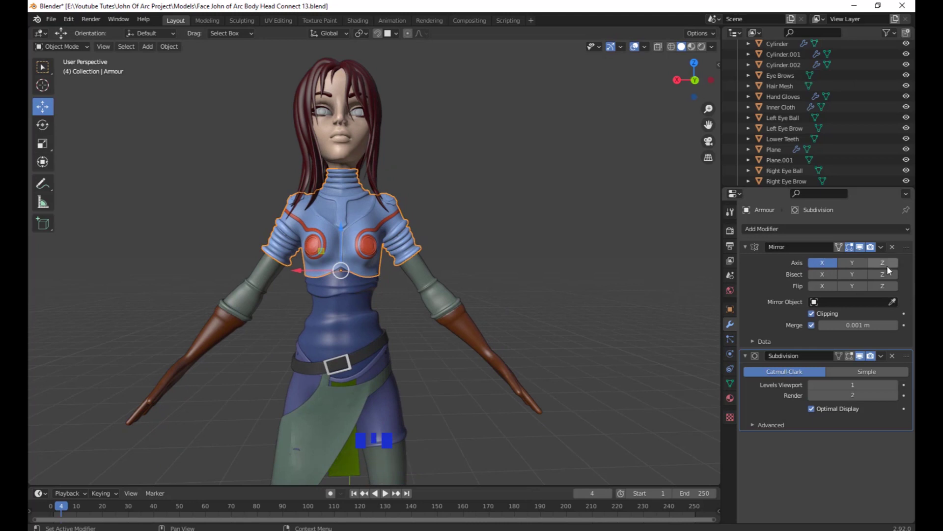
{"action": "left_click", "coordinate": [880, 247]}
{"action": "left_click", "coordinate": [847, 260]}
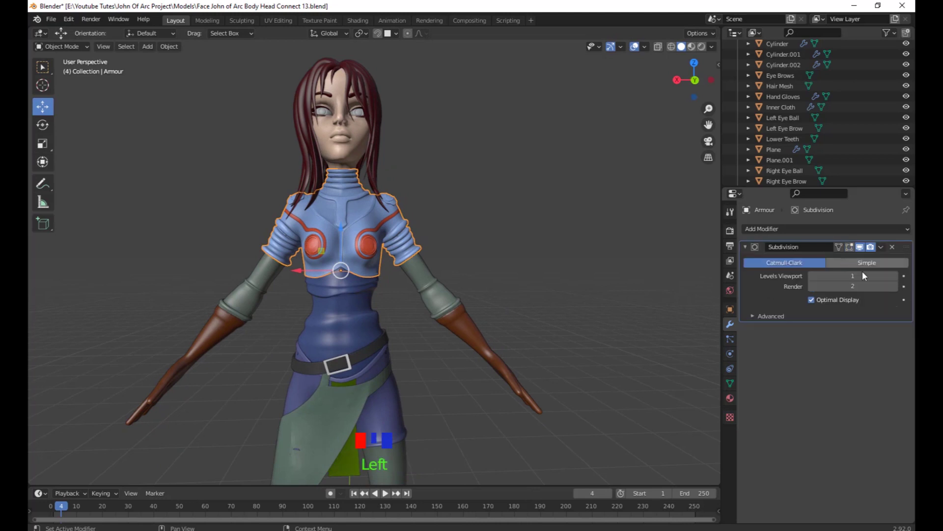
{"action": "middle_click_drag", "start_coordinate": [511, 260], "coordinate": [533, 274]}
{"action": "scroll", "coordinate": [523, 263], "scroll_direction": "up", "scroll_amount": 2}
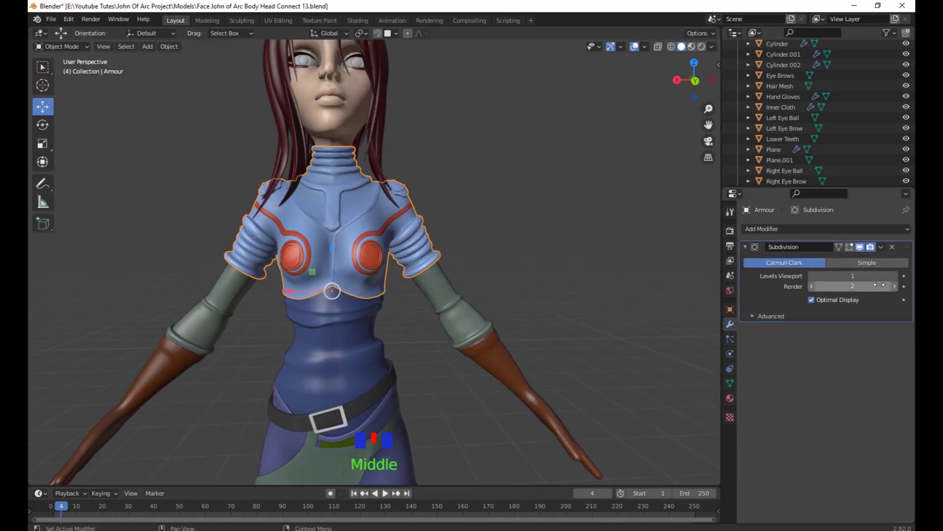
{"action": "left_click", "coordinate": [880, 247]}
{"action": "left_click", "coordinate": [847, 259]}
{"action": "scroll", "coordinate": [363, 339], "scroll_direction": "down", "scroll_amount": 4}
Select the Upper cloth around the waist and apply its Subdivision modifier.
{"action": "left_click_drag", "start_coordinate": [354, 344], "coordinate": [354, 270], "text": "shift"}
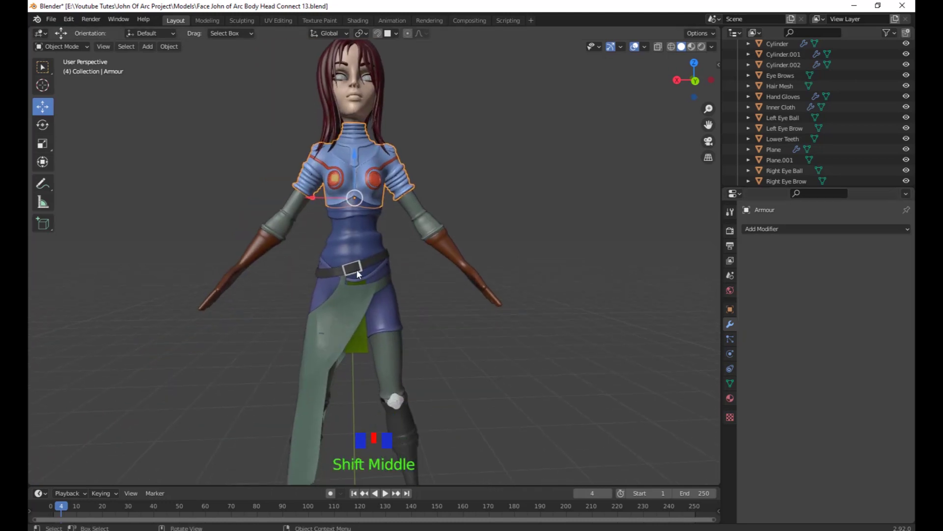
{"action": "left_click", "coordinate": [355, 245]}
{"action": "middle_click_drag", "start_coordinate": [360, 245], "coordinate": [358, 253], "text": "shift"}
{"action": "middle_click_drag", "start_coordinate": [580, 326], "coordinate": [511, 339], "text": "shift"}
{"action": "left_click", "coordinate": [880, 246]}
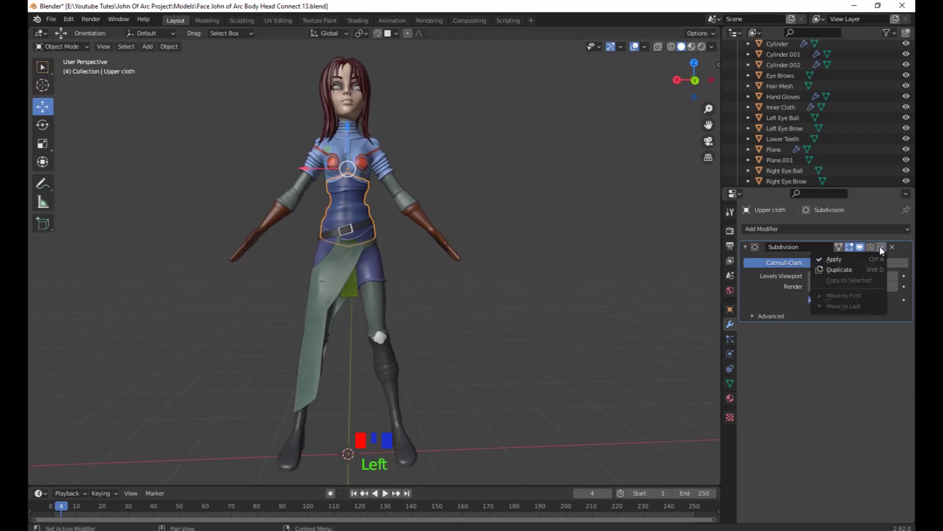
{"action": "left_click", "coordinate": [842, 264]}
{"action": "middle_click_drag", "start_coordinate": [330, 329], "coordinate": [337, 326], "text": "shift"}
Set the draped hip cloth's Subdivision viewport levels to 0 and try to apply the modifier.
{"action": "left_click", "coordinate": [338, 326]}
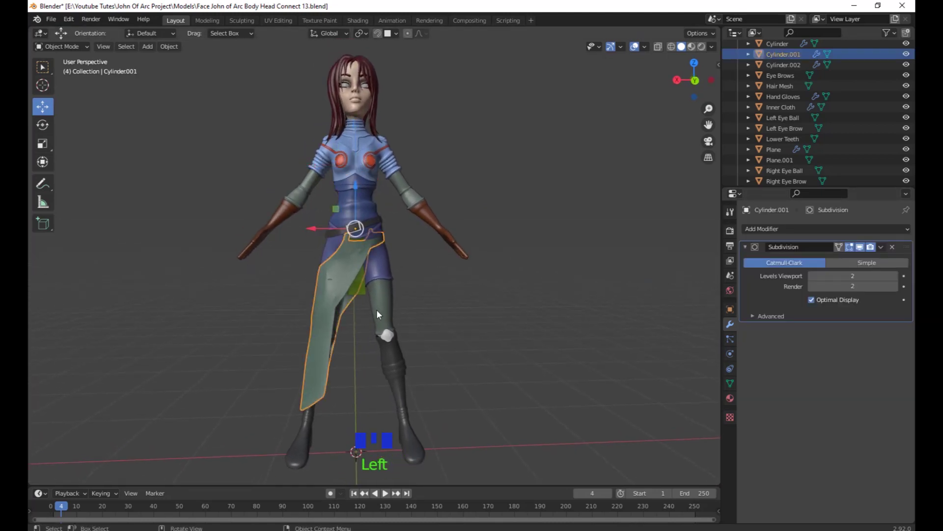
{"action": "left_click", "coordinate": [812, 275]}
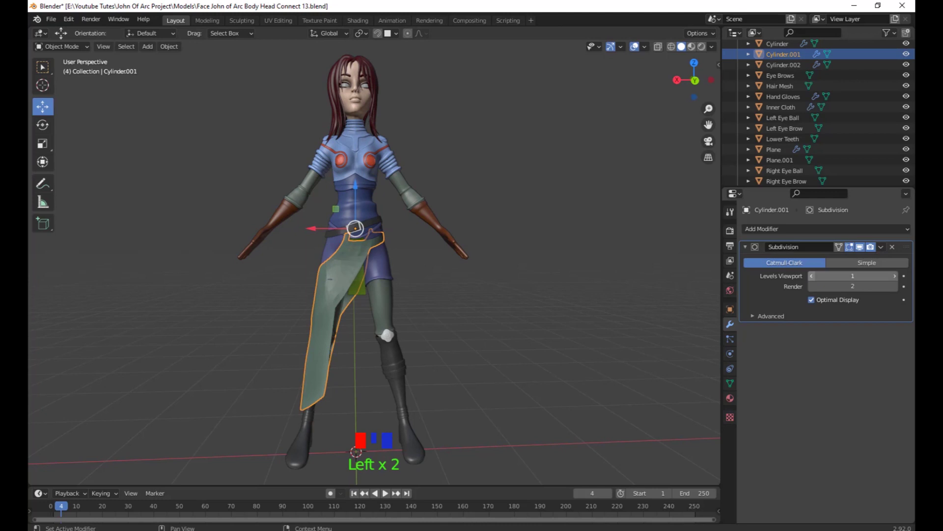
{"action": "left_click", "coordinate": [812, 275]}
{"action": "middle_click_drag", "start_coordinate": [579, 343], "coordinate": [550, 370]}
{"action": "scroll", "coordinate": [533, 356], "scroll_direction": "up", "scroll_amount": 3}
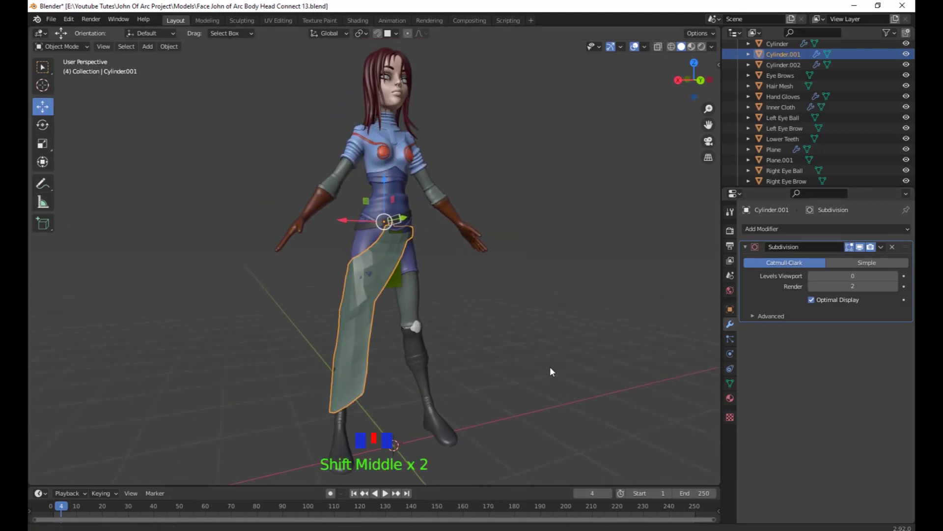
{"action": "left_click", "coordinate": [881, 246]}
{"action": "left_click", "coordinate": [834, 258]}
{"action": "middle_click_drag", "start_coordinate": [650, 358], "coordinate": [647, 343], "text": "shift"}
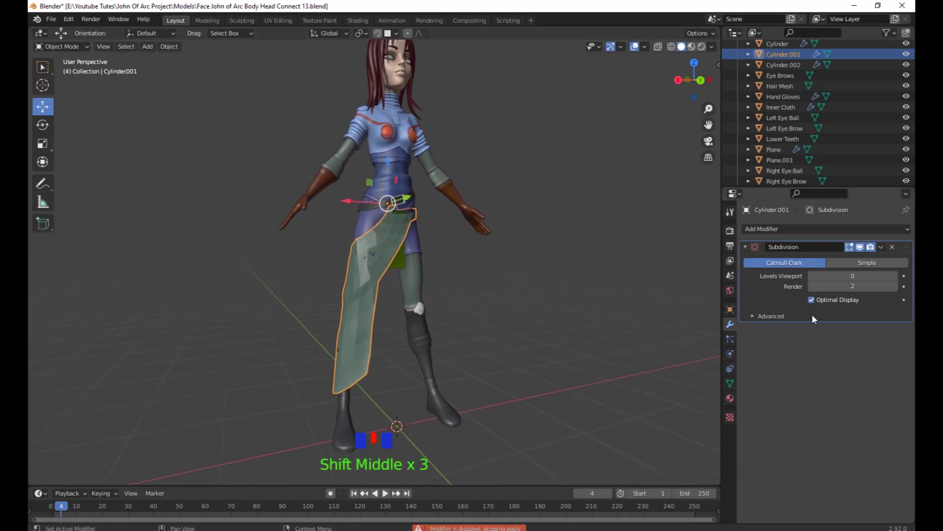
Remove the Subdivision modifier from the draped hip cloth.
{"action": "left_click", "coordinate": [879, 247]}
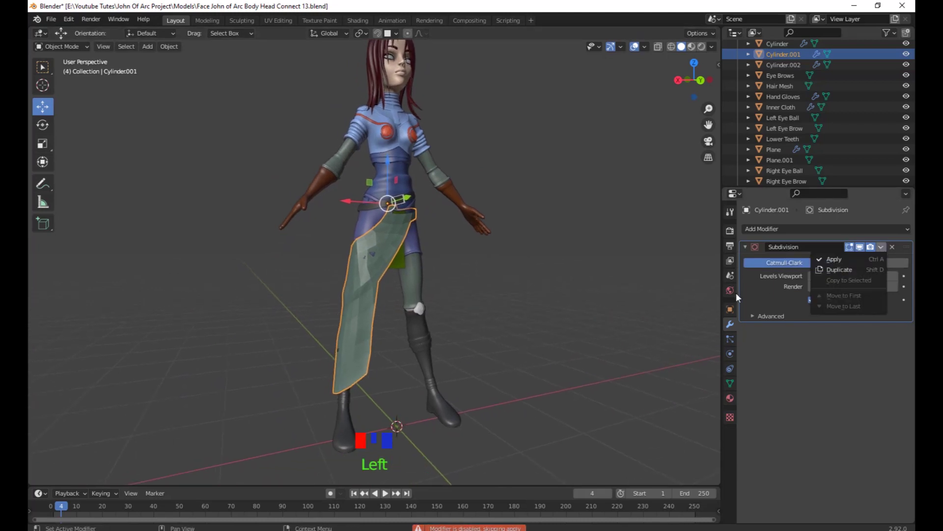
{"action": "left_click", "coordinate": [892, 246]}
{"action": "middle_click_drag", "start_coordinate": [601, 364], "coordinate": [609, 355], "text": "shift"}
{"action": "left_click", "coordinate": [608, 355]}
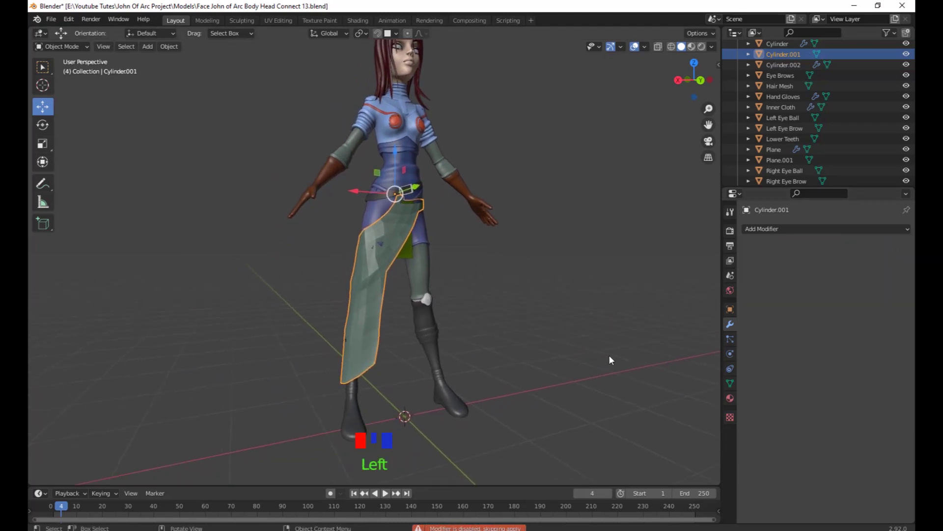
Select the mirrored thigh pieces above the boots and remove the modifier stacked above their Mirror modifier.
{"action": "left_click", "coordinate": [424, 280]}
{"action": "middle_click_drag", "start_coordinate": [522, 338], "coordinate": [511, 340], "text": "shift"}
{"action": "left_click", "coordinate": [893, 247]}
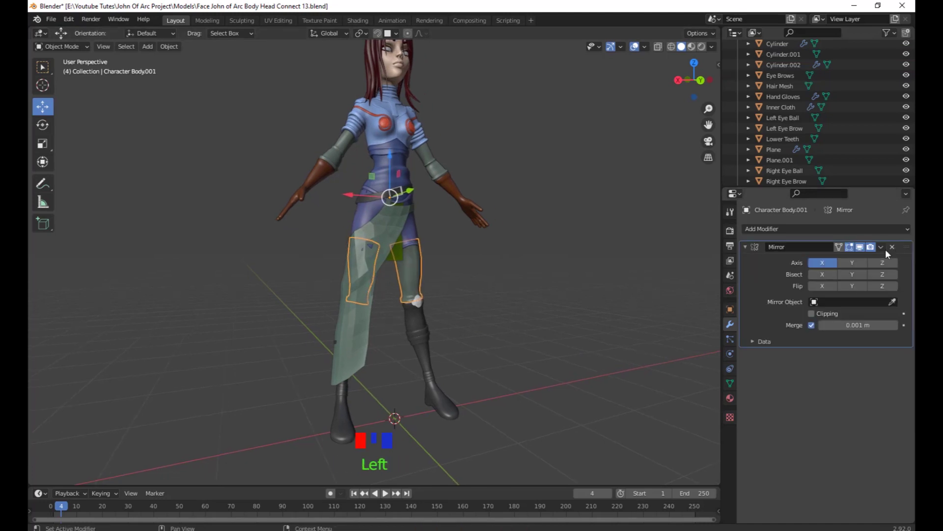
Select the shoes and apply their Subdivision modifier.
{"action": "middle_click_drag", "start_coordinate": [604, 344], "coordinate": [593, 341], "text": "shift"}
{"action": "scroll", "coordinate": [510, 340], "scroll_direction": "up", "scroll_amount": 3}
{"action": "middle_click_drag", "start_coordinate": [510, 341], "coordinate": [549, 417], "text": "shift"}
{"action": "left_click", "coordinate": [462, 328]}
{"action": "scroll", "coordinate": [489, 399], "scroll_direction": "down", "scroll_amount": 2}
{"action": "middle_click_drag", "start_coordinate": [491, 403], "coordinate": [529, 396]}
{"action": "left_click", "coordinate": [880, 247]}
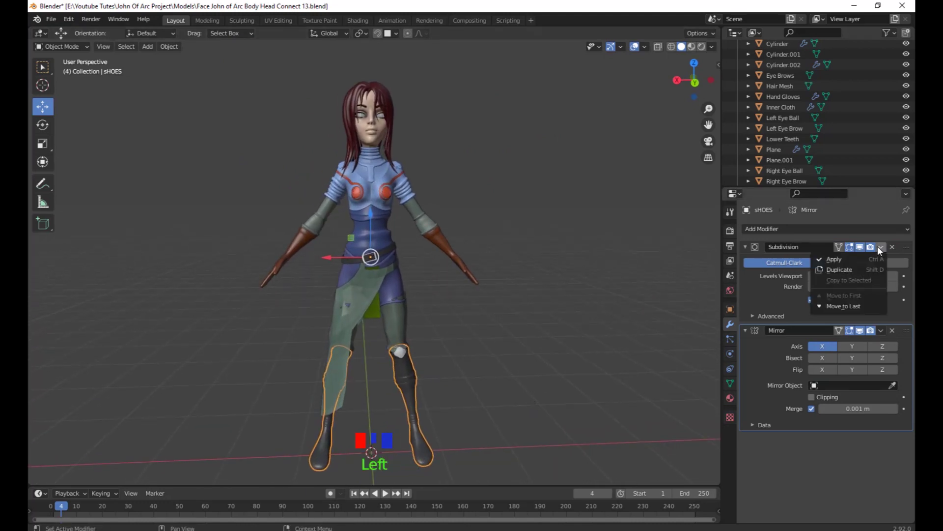
{"action": "left_click", "coordinate": [851, 259]}
{"action": "middle_click_drag", "start_coordinate": [628, 379], "coordinate": [600, 378], "text": "shift"}
{"action": "left_click", "coordinate": [599, 378]}
Apply the Mirror modifier on the shoes.
{"action": "scroll", "coordinate": [598, 379], "scroll_direction": "up", "scroll_amount": 1}
{"action": "middle_click_drag", "start_coordinate": [539, 418], "coordinate": [542, 376], "text": "shift"}
{"action": "left_click", "coordinate": [432, 366]}
{"action": "scroll", "coordinate": [484, 376], "scroll_direction": "down", "scroll_amount": 1}
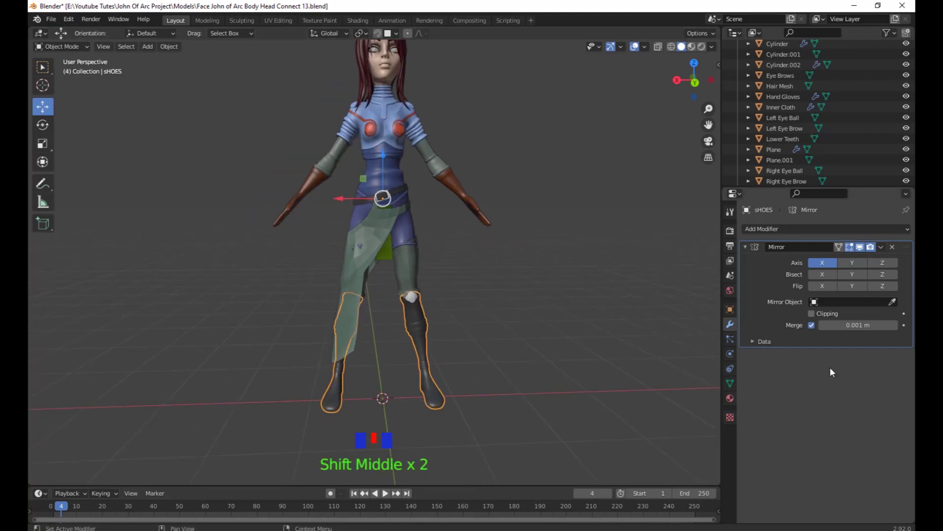
{"action": "left_click", "coordinate": [882, 247]}
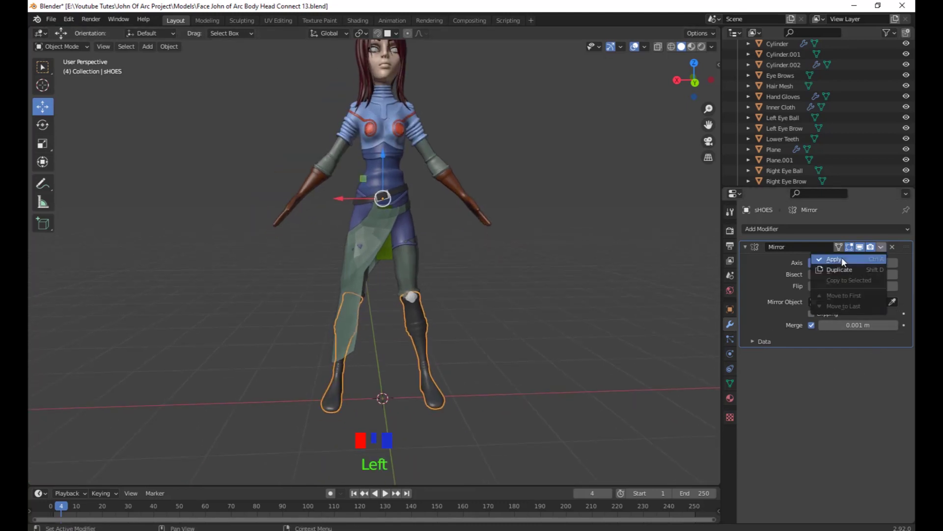
{"action": "left_click", "coordinate": [841, 257]}
Set the origin of the combined shoes mesh to its geometry.
{"action": "left_click", "coordinate": [417, 325]}
{"action": "left_click", "coordinate": [418, 324]}
{"action": "middle_click_drag", "start_coordinate": [543, 340], "coordinate": [172, 160]}
{"action": "left_click", "coordinate": [169, 46]}
{"action": "mouse_move", "coordinate": [183, 63]}
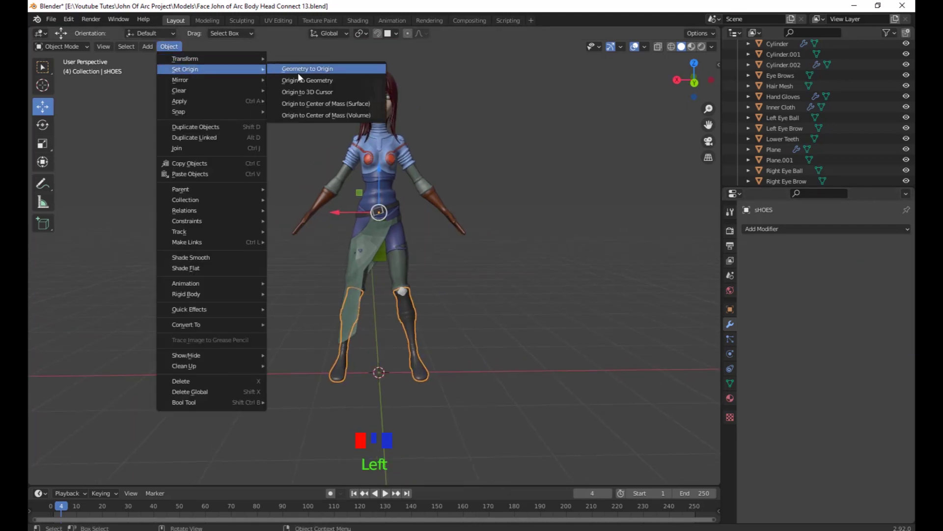
{"action": "left_click", "coordinate": [302, 81]}
{"action": "middle_click_drag", "start_coordinate": [423, 260], "coordinate": [424, 245]}
{"action": "left_click", "coordinate": [423, 245]}
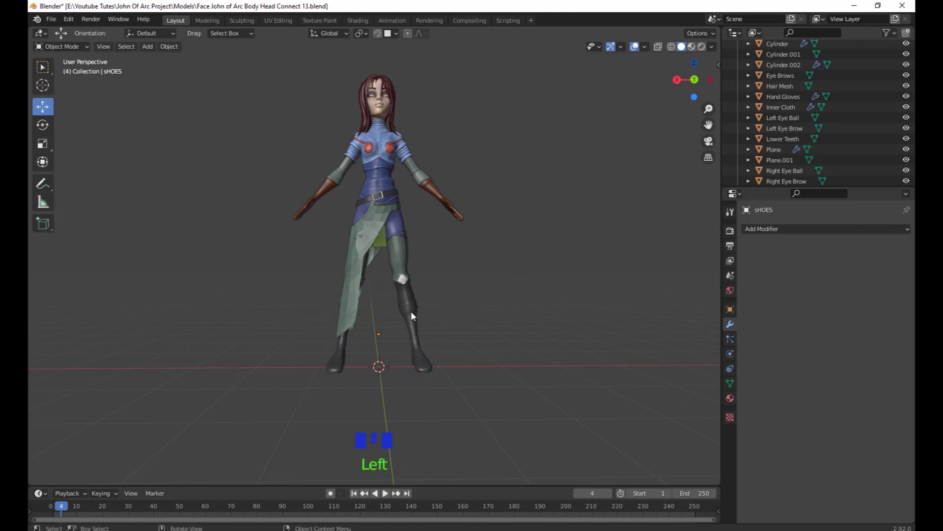
Separate the character's left shoe from the shoes mesh into its own object.
{"action": "left_click", "coordinate": [410, 311]}
{"action": "scroll", "coordinate": [461, 306], "scroll_direction": "down", "scroll_amount": 2}
{"action": "scroll", "coordinate": [470, 305], "scroll_direction": "up", "scroll_amount": 3}
{"action": "middle_click_drag", "start_coordinate": [460, 306], "coordinate": [453, 334]}
{"action": "key", "text": "Tab"}
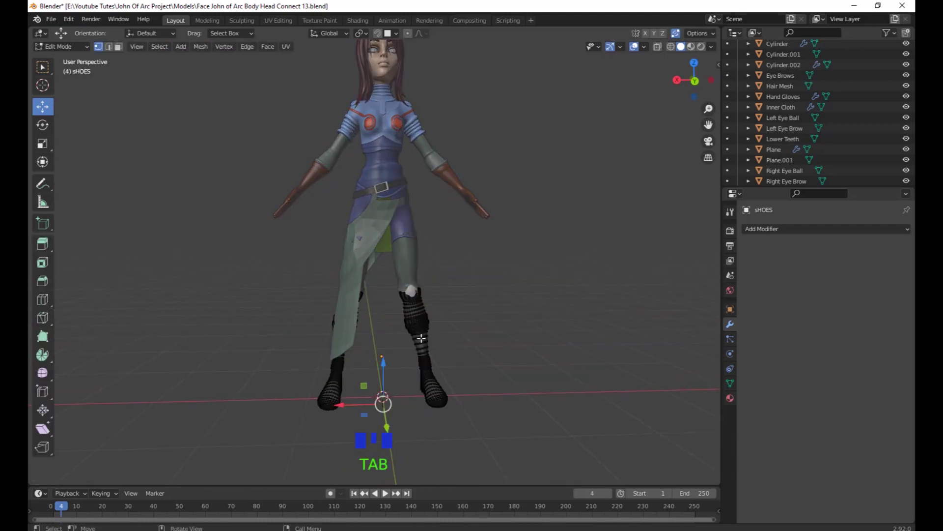
{"action": "key", "text": "l"}
{"action": "right_click", "coordinate": [485, 319]}
{"action": "mouse_move", "coordinate": [485, 320]}
{"action": "left_click", "coordinate": [538, 341]}
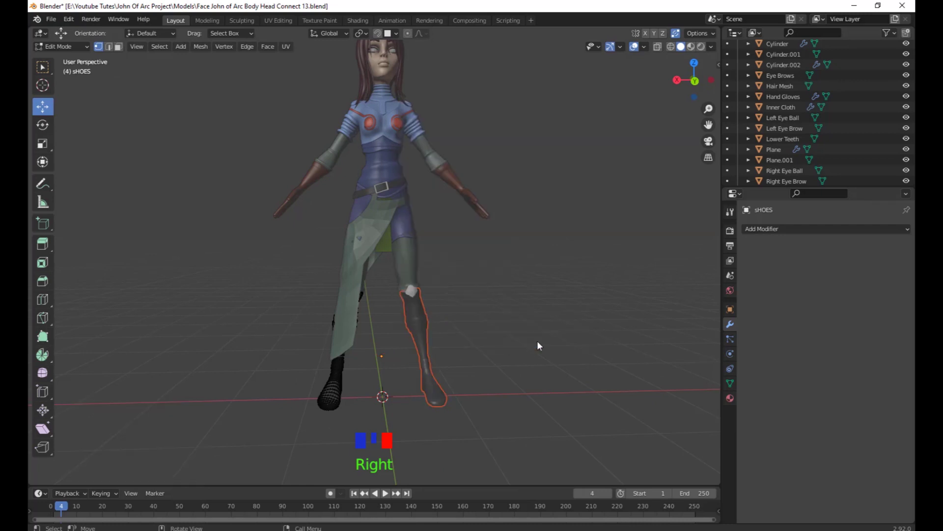
{"action": "key", "text": "Tab"}
Rename the separated shoe object as Left Shoe.
{"action": "left_click", "coordinate": [427, 337]}
{"action": "scroll", "coordinate": [471, 334], "scroll_direction": "down", "scroll_amount": 1}
{"action": "middle_click_drag", "start_coordinate": [471, 334], "coordinate": [455, 332]}
{"action": "scroll", "coordinate": [455, 322], "scroll_direction": "up", "scroll_amount": 2}
{"action": "middle_click_drag", "start_coordinate": [455, 317], "coordinate": [823, 151], "text": "shift"}
{"action": "scroll", "coordinate": [824, 152], "scroll_direction": "down", "scroll_amount": 6}
{"action": "triple_click", "coordinate": [781, 134]}
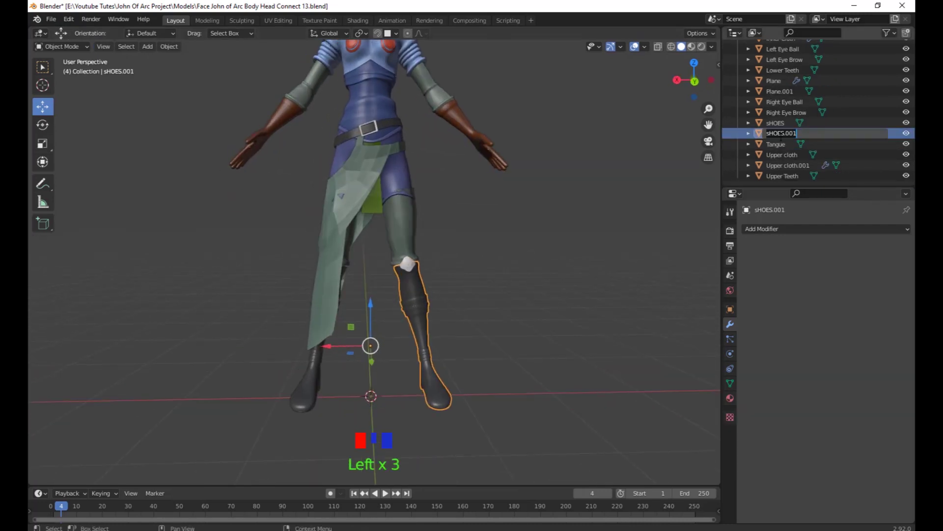
{"action": "type", "text": "Left Shoe"}
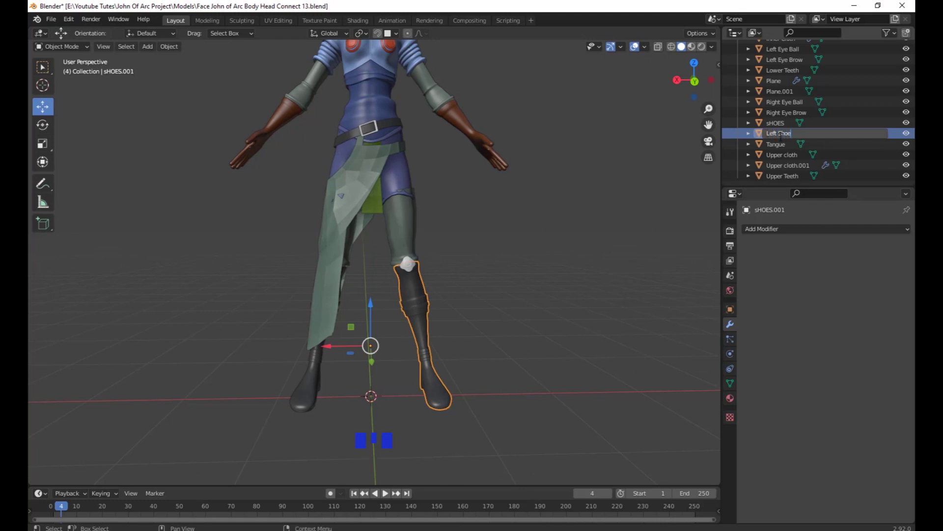
{"action": "key", "text": "Return"}
Set the Left Shoe's origin to its geometry and select the remaining shoe under the draped cloth.
{"action": "left_click", "coordinate": [169, 46]}
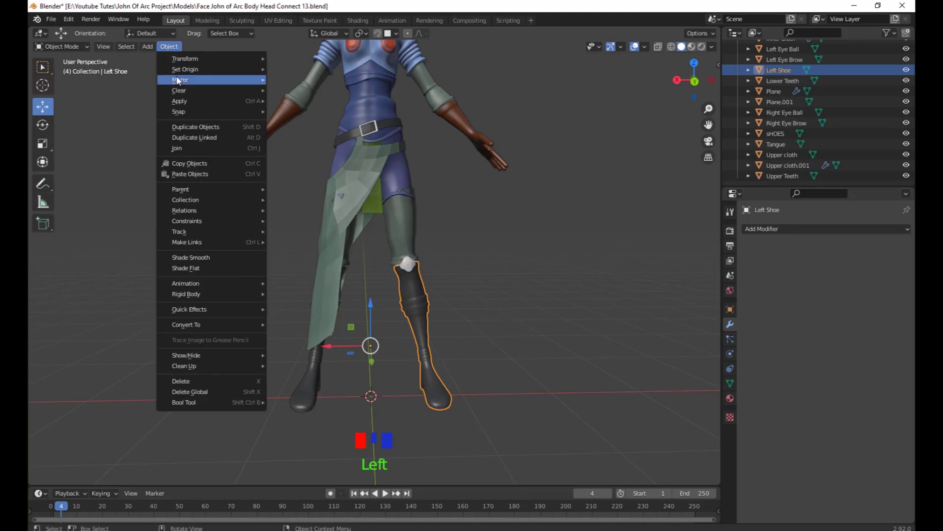
{"action": "mouse_move", "coordinate": [184, 69]}
{"action": "left_click", "coordinate": [325, 81]}
{"action": "left_click", "coordinate": [490, 223]}
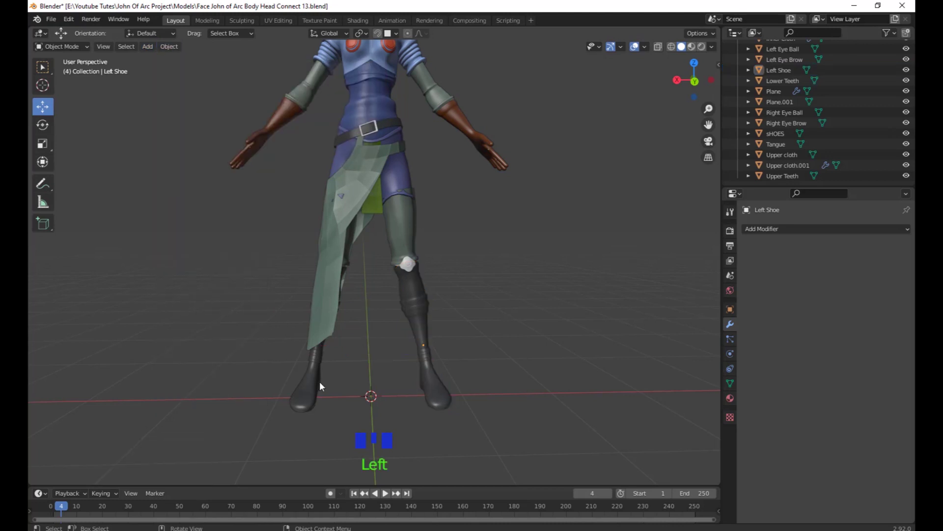
{"action": "left_click", "coordinate": [317, 382]}
{"action": "left_click", "coordinate": [169, 46]}
{"action": "mouse_move", "coordinate": [182, 70]}
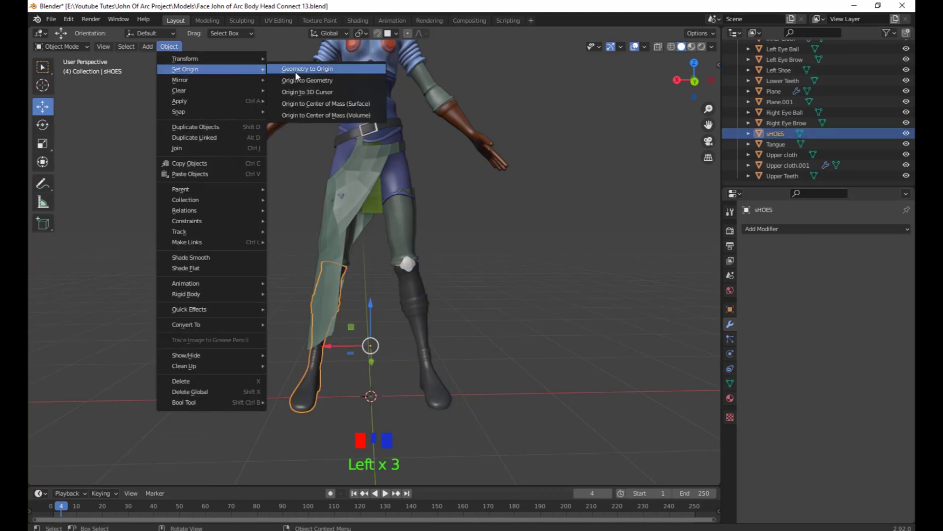
{"action": "left_click", "coordinate": [310, 70]}
{"action": "key", "text": "ctrl+z"}
Set the remaining shoe's origin to its geometry.
{"action": "left_click", "coordinate": [169, 46]}
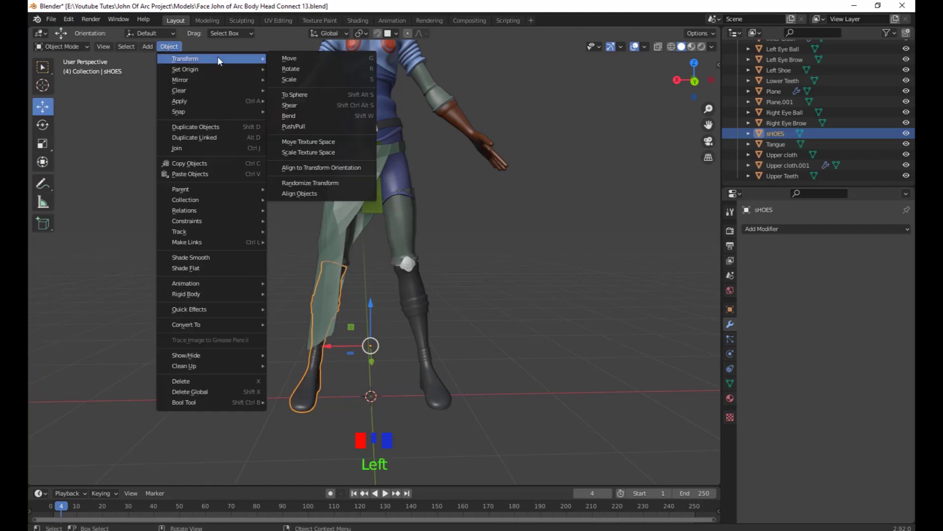
{"action": "mouse_move", "coordinate": [204, 69]}
{"action": "left_click", "coordinate": [295, 80]}
{"action": "left_click", "coordinate": [324, 384]}
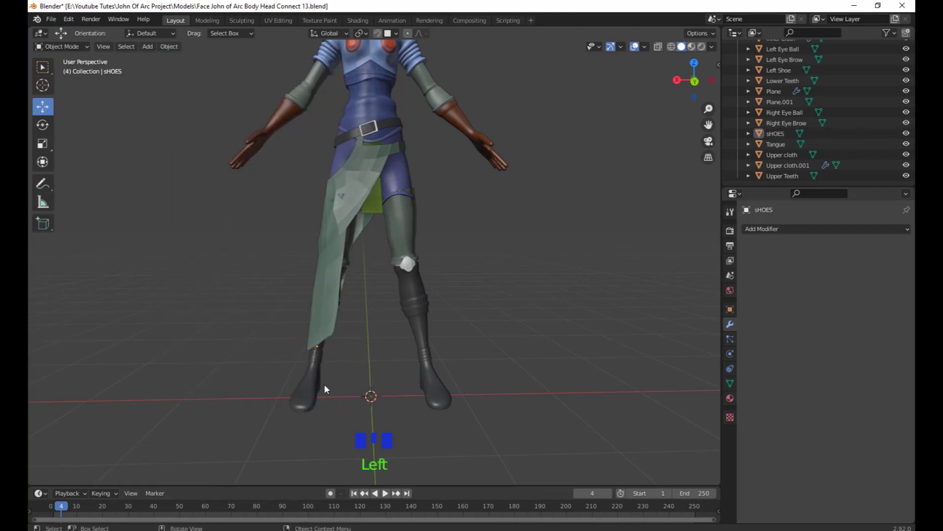
Rename the remaining shoe object as Right Shoe.
{"action": "left_click", "coordinate": [316, 380]}
{"action": "middle_click_drag", "start_coordinate": [493, 323], "coordinate": [497, 307], "text": "shift"}
{"action": "triple_click", "coordinate": [775, 133]}
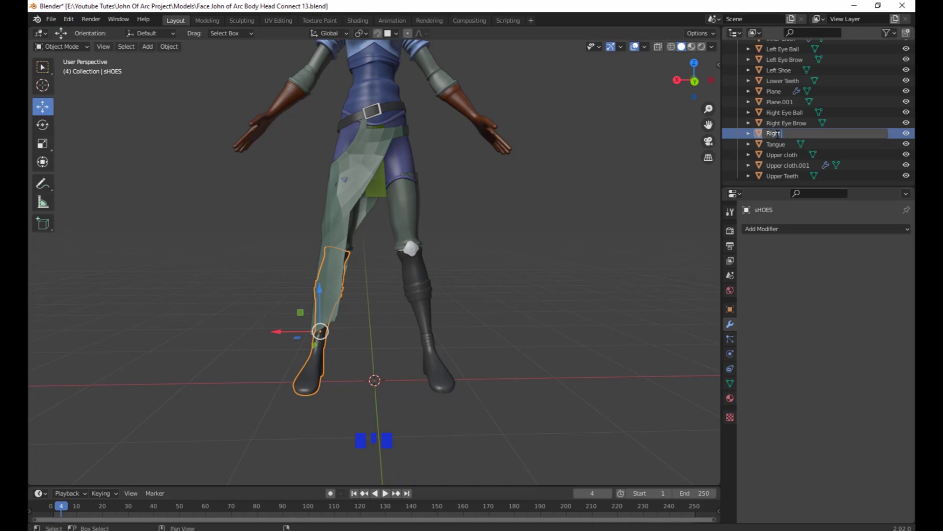
{"action": "key", "text": "Return"}
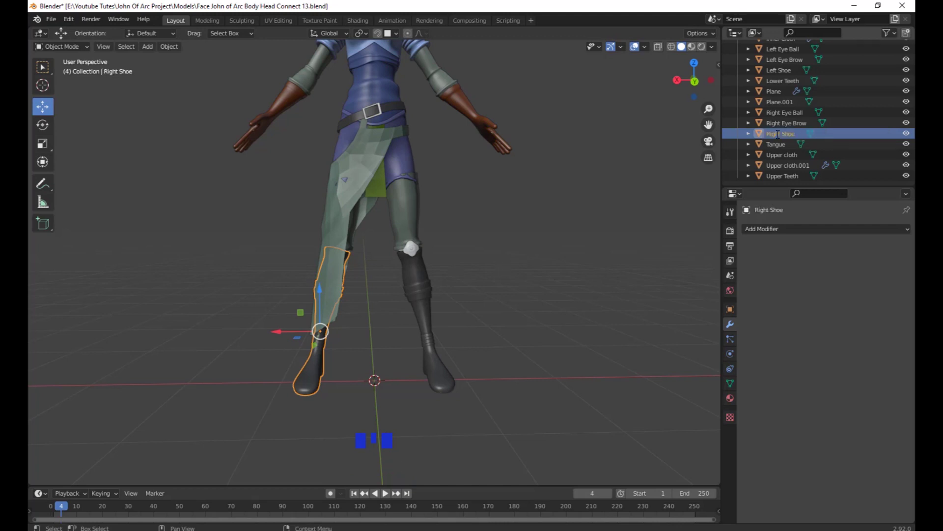
{"action": "middle_click_drag", "start_coordinate": [443, 278], "coordinate": [452, 305], "text": "shift"}
Rename the draped hip cloth as Hang Cloth.
{"action": "left_click", "coordinate": [343, 289]}
{"action": "middle_click_drag", "start_coordinate": [506, 266], "coordinate": [497, 274], "text": "shift"}
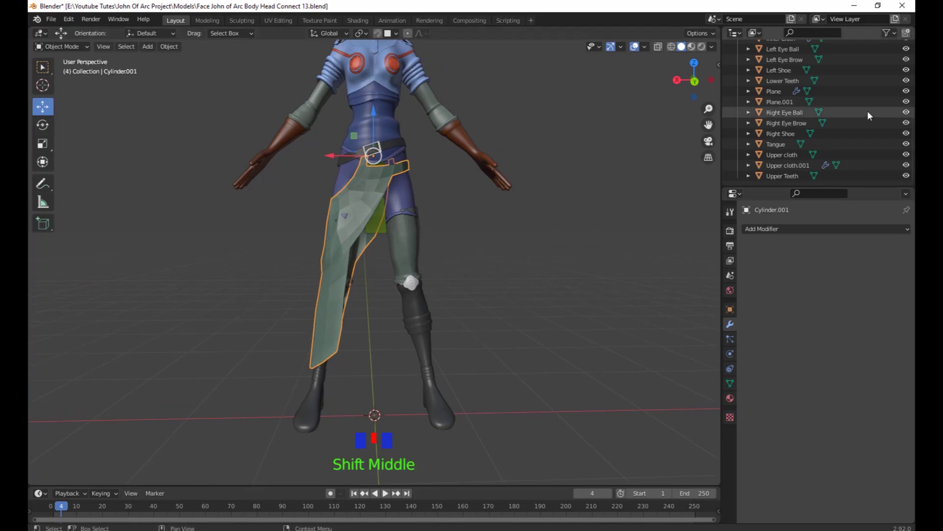
{"action": "scroll", "coordinate": [863, 131], "scroll_direction": "up", "scroll_amount": 3}
{"action": "triple_click", "coordinate": [784, 107]}
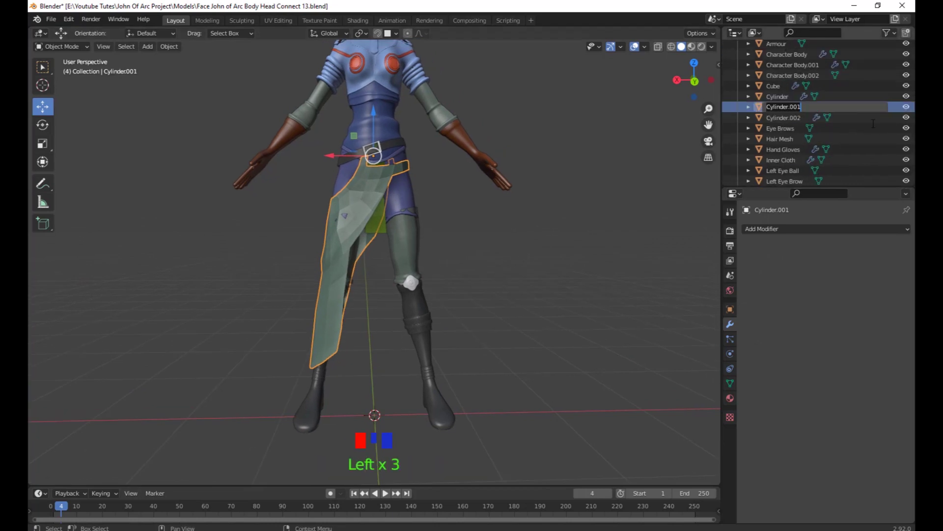
{"action": "type", "text": "Hang"}
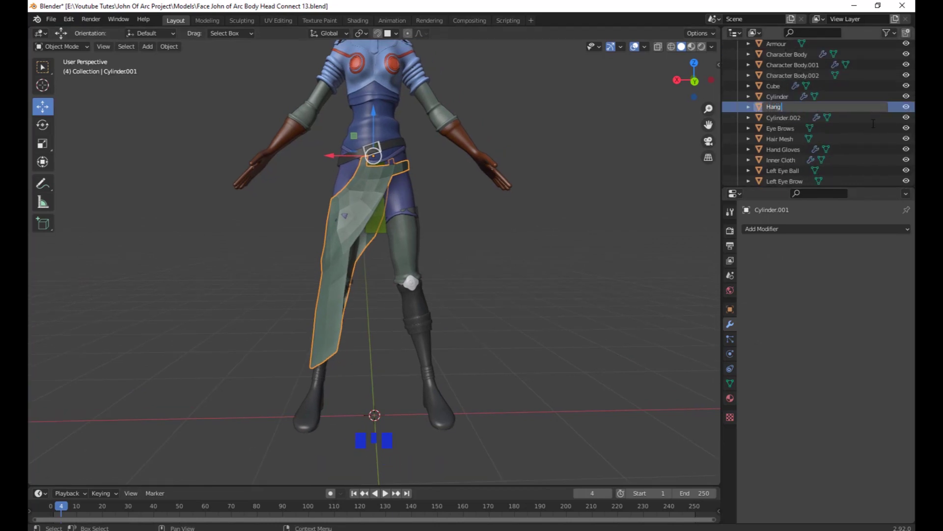
{"action": "type", "text": " Cloth"}
{"action": "key", "text": "Return"}
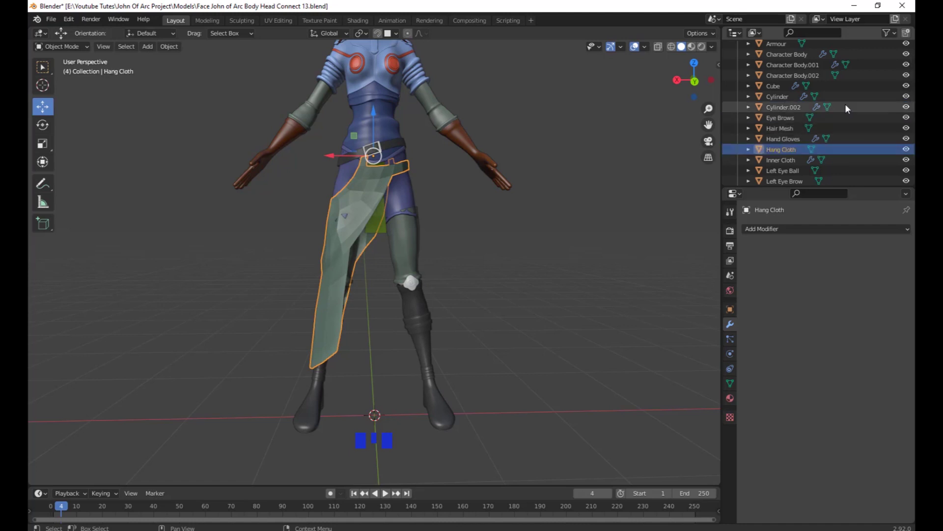
Rename the mirrored thigh pieces above the shoes as Thaigh Cloth.
{"action": "middle_click_drag", "start_coordinate": [464, 273], "coordinate": [574, 338], "text": "shift"}
{"action": "left_click", "coordinate": [419, 307]}
{"action": "left_click", "coordinate": [805, 64]}
{"action": "double_click", "coordinate": [805, 64]}
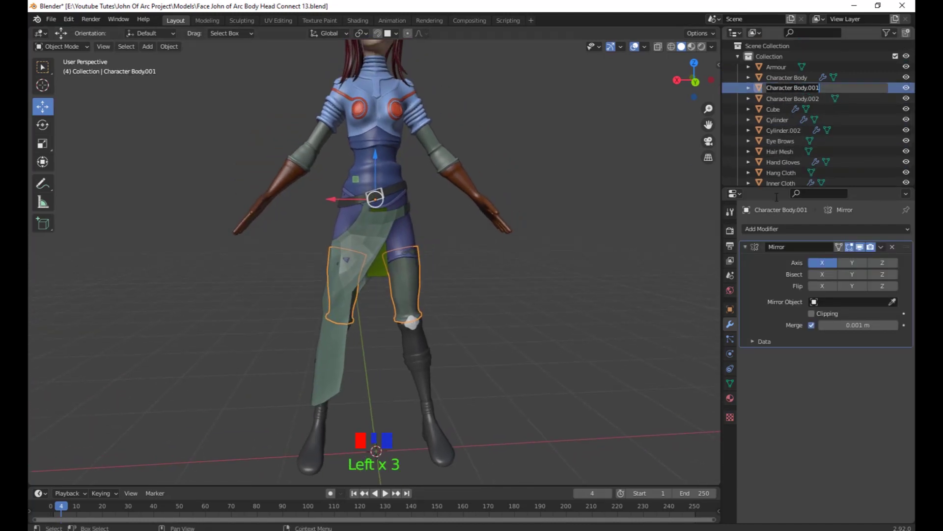
{"action": "type", "text": "Thaigh Cloth"}
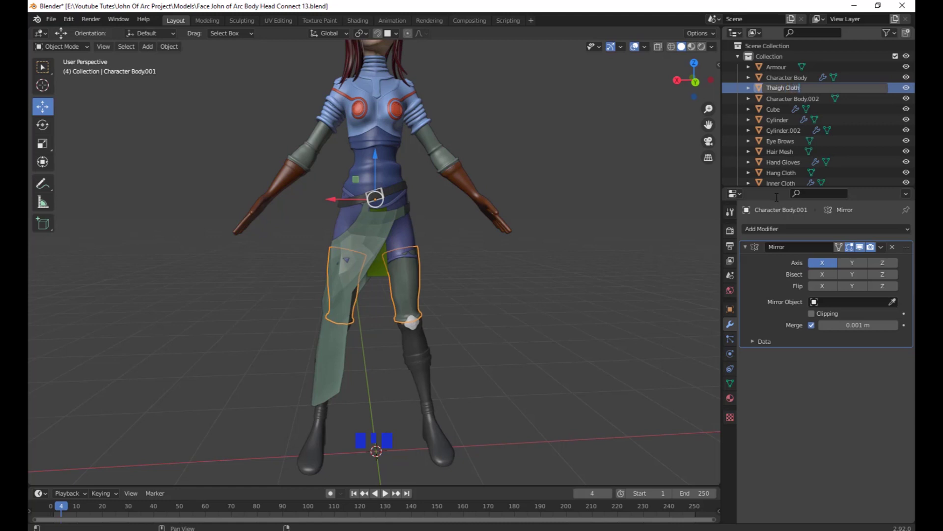
{"action": "key", "text": "Return"}
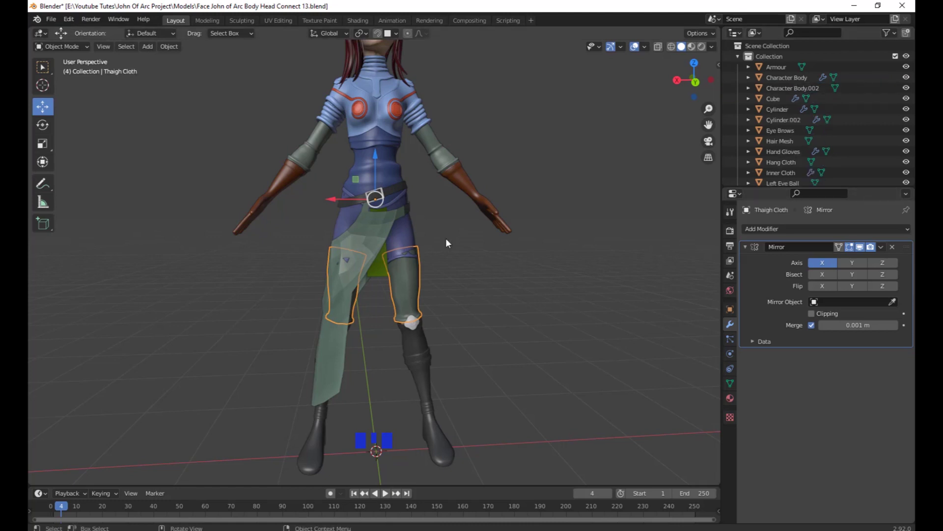
Rename the shorts-like cloth around the hips as Paint.
{"action": "left_click", "coordinate": [413, 241]}
{"action": "scroll", "coordinate": [821, 143], "scroll_direction": "down", "scroll_amount": 3}
{"action": "scroll", "coordinate": [816, 149], "scroll_direction": "down", "scroll_amount": 3}
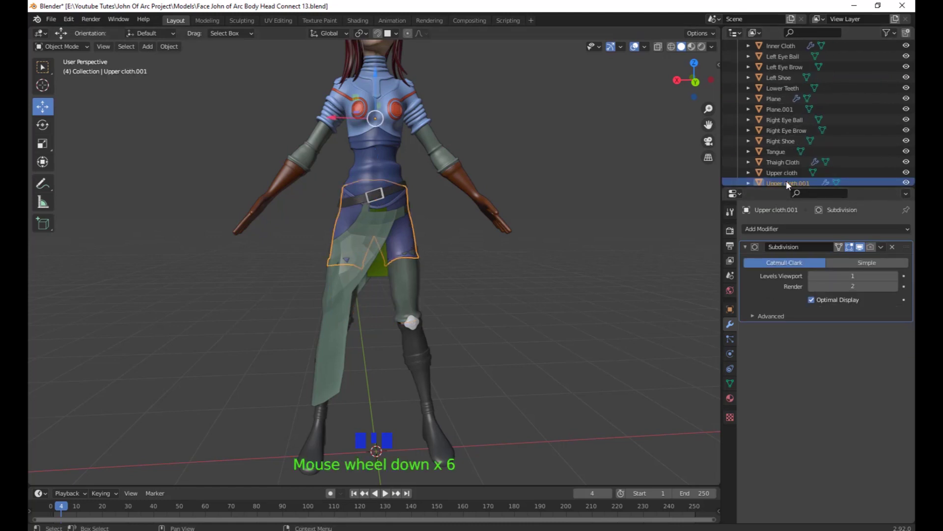
{"action": "double_click", "coordinate": [786, 181]}
{"action": "type", "text": "Pai"}
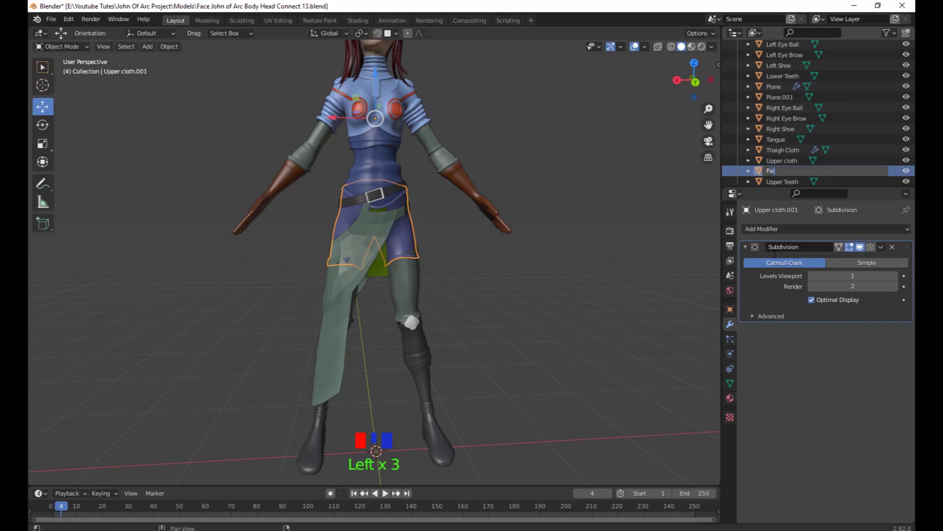
{"action": "type", "text": "nt"}
{"action": "key", "text": "Return"}
Check the object names of the waist cloth and the chest armour in the object list.
{"action": "left_click", "coordinate": [793, 171]}
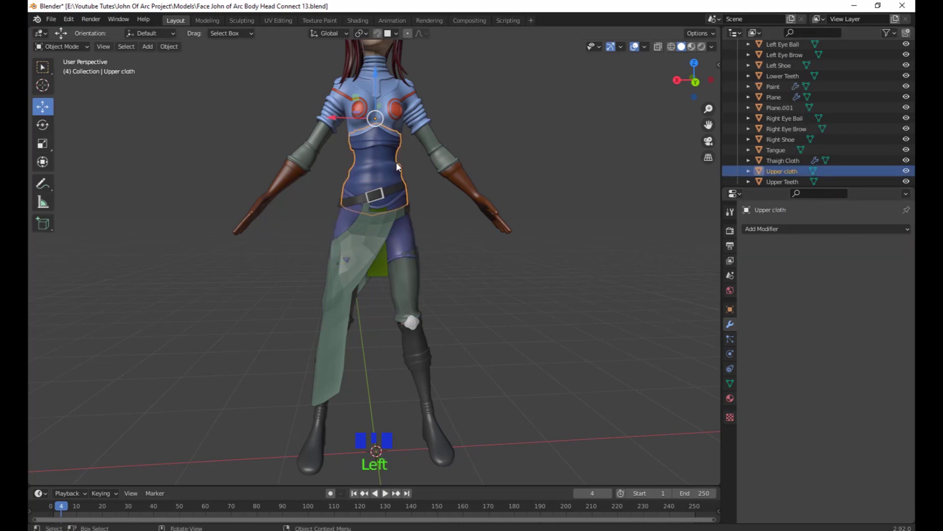
{"action": "double_click", "coordinate": [792, 171]}
{"action": "left_click", "coordinate": [796, 171]}
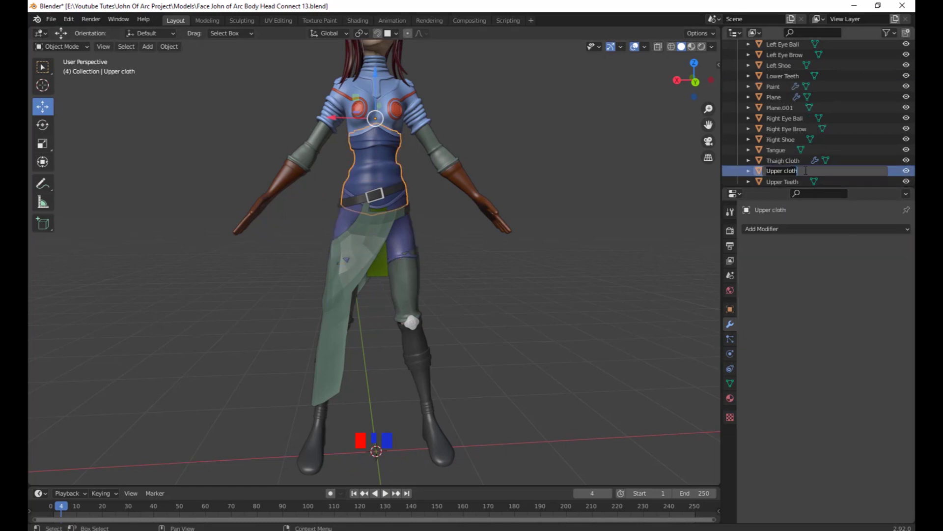
{"action": "left_click", "coordinate": [410, 102]}
{"action": "scroll", "coordinate": [835, 167], "scroll_direction": "down", "scroll_amount": 7}
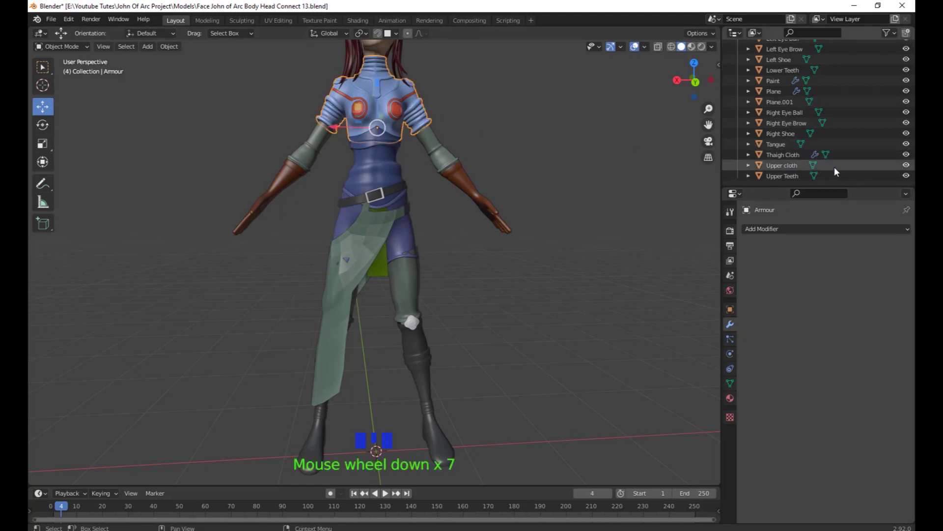
{"action": "scroll", "coordinate": [835, 156], "scroll_direction": "up", "scroll_amount": 5}
{"action": "scroll", "coordinate": [834, 155], "scroll_direction": "up", "scroll_amount": 4}
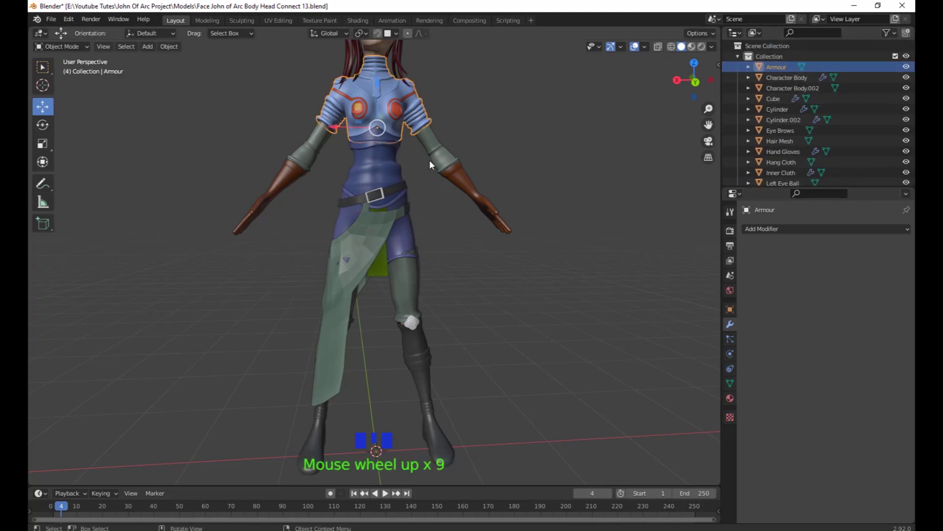
{"action": "middle_click_drag", "start_coordinate": [531, 168], "coordinate": [536, 193], "text": "shift"}
{"action": "left_click", "coordinate": [535, 193]}
Rename the mirrored forearm sleeves as Hand Cloth.
{"action": "left_click", "coordinate": [446, 193]}
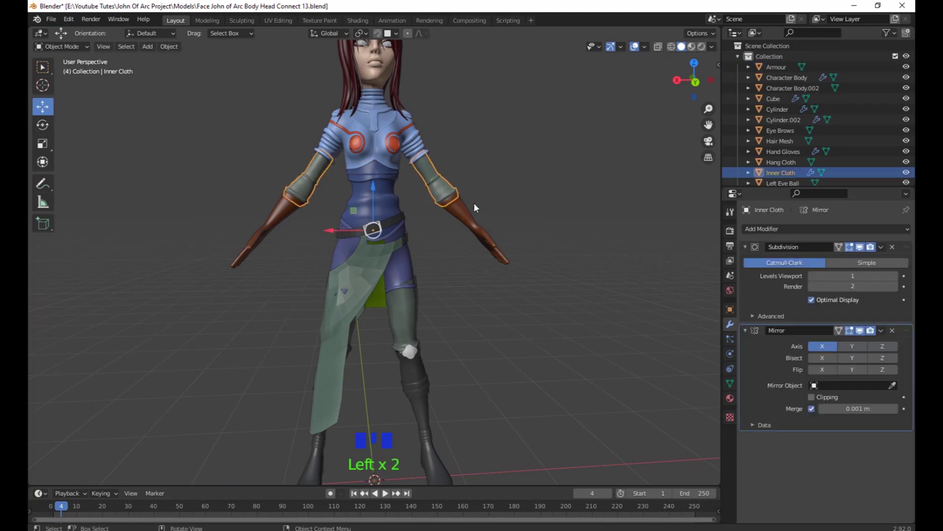
{"action": "middle_click_drag", "start_coordinate": [560, 231], "coordinate": [570, 239]}
{"action": "left_click", "coordinate": [783, 175]}
{"action": "double_click", "coordinate": [783, 173]}
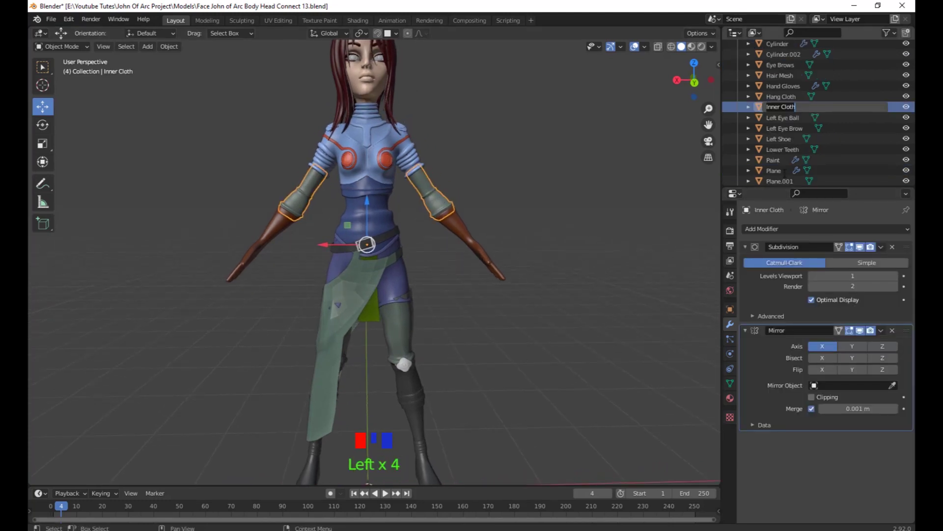
{"action": "type", "text": "Hab"}
{"action": "key", "text": "BackSpace"}
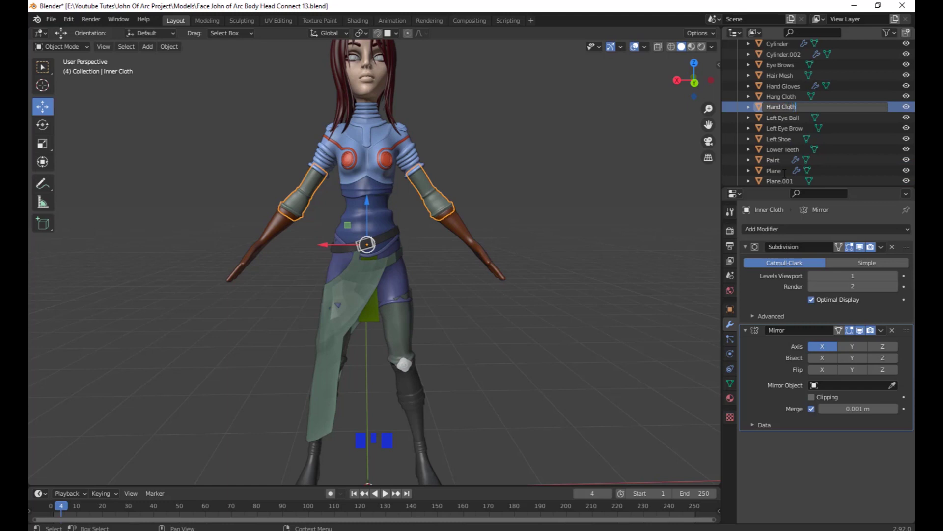
{"action": "key", "text": "Return"}
Remove the Subdivision modifier from the hand gloves.
{"action": "scroll", "coordinate": [520, 272], "scroll_direction": "down", "scroll_amount": 2}
{"action": "left_click", "coordinate": [431, 250]}
{"action": "middle_click_drag", "start_coordinate": [431, 251], "coordinate": [436, 246], "text": "shift"}
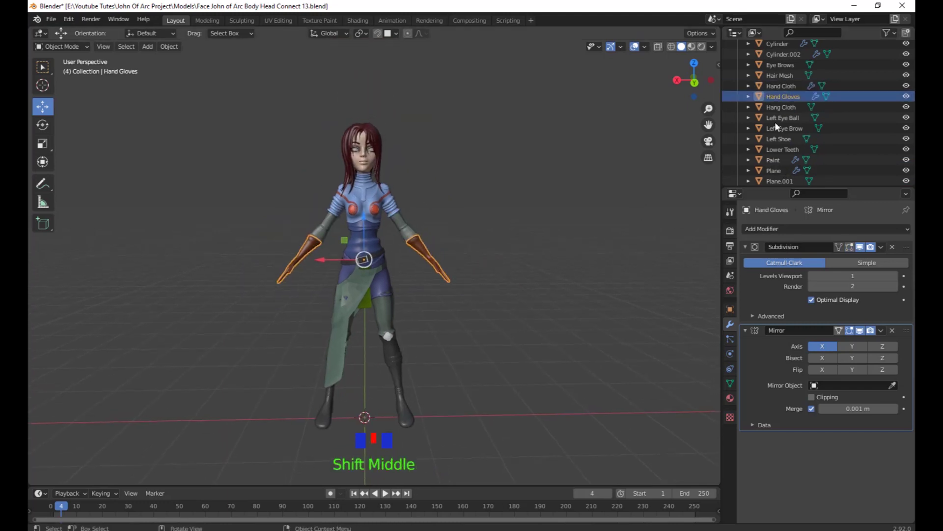
{"action": "middle_click_drag", "start_coordinate": [484, 275], "coordinate": [491, 255], "text": "shift"}
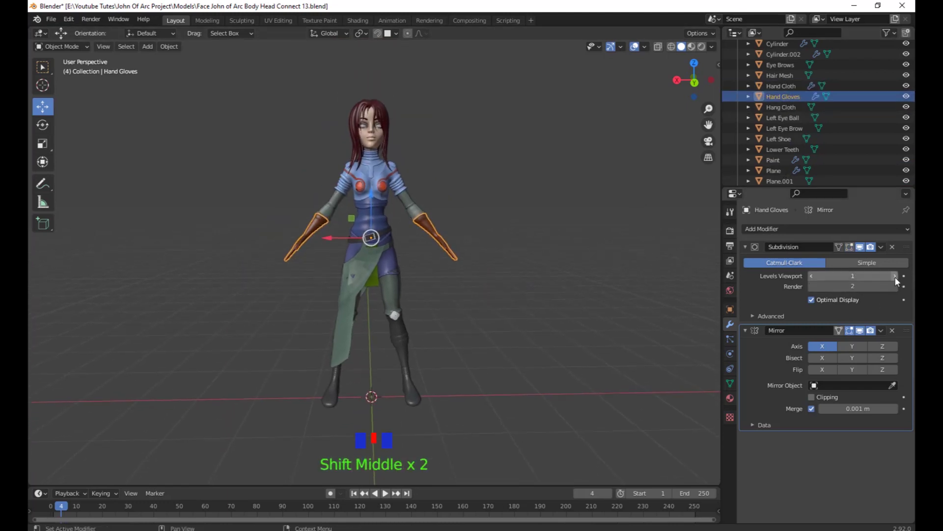
{"action": "left_click", "coordinate": [811, 276]}
{"action": "middle_click_drag", "start_coordinate": [639, 265], "coordinate": [605, 312]}
{"action": "left_click", "coordinate": [892, 246]}
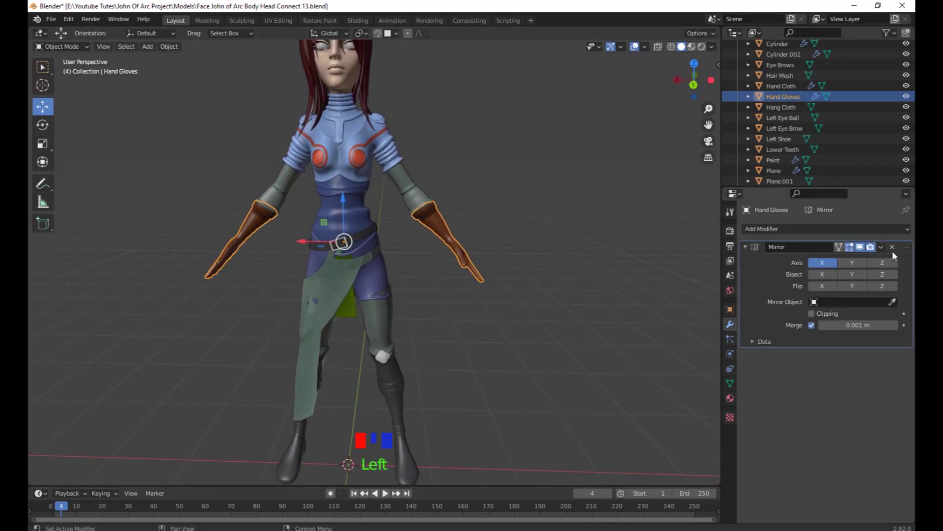
Apply the Mirror modifier on the hand gloves.
{"action": "left_click", "coordinate": [881, 247]}
{"action": "left_click", "coordinate": [842, 262]}
{"action": "scroll", "coordinate": [545, 325], "scroll_direction": "down", "scroll_amount": 3}
{"action": "middle_click_drag", "start_coordinate": [539, 329], "coordinate": [556, 320], "text": "shift"}
{"action": "left_click", "coordinate": [544, 320]}
Separate the hand gloves mesh by loose parts into two individual glove objects.
{"action": "left_click", "coordinate": [438, 250]}
{"action": "scroll", "coordinate": [550, 299], "scroll_direction": "up", "scroll_amount": 2}
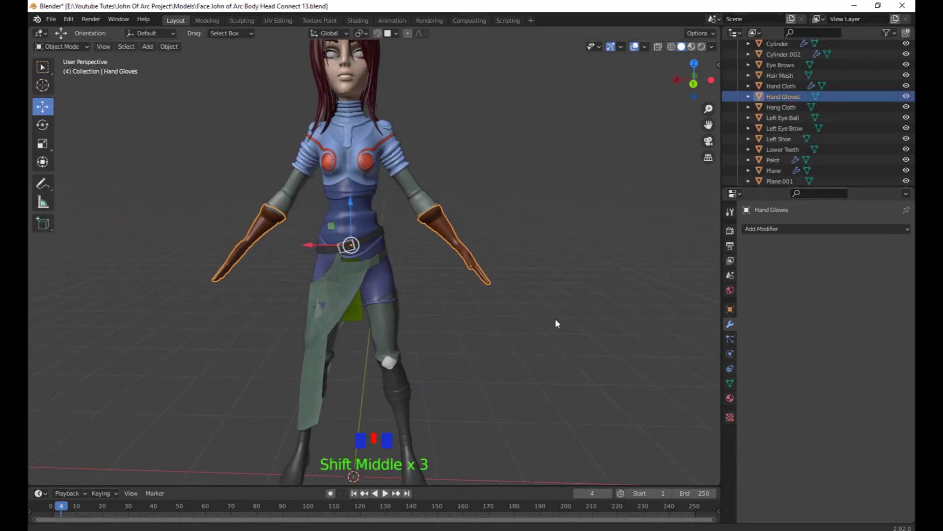
{"action": "key", "text": "Tab"}
{"action": "key", "text": "l"}
{"action": "middle_click_drag", "start_coordinate": [548, 276], "coordinate": [547, 263]}
{"action": "right_click", "coordinate": [548, 263]}
{"action": "mouse_move", "coordinate": [545, 261]}
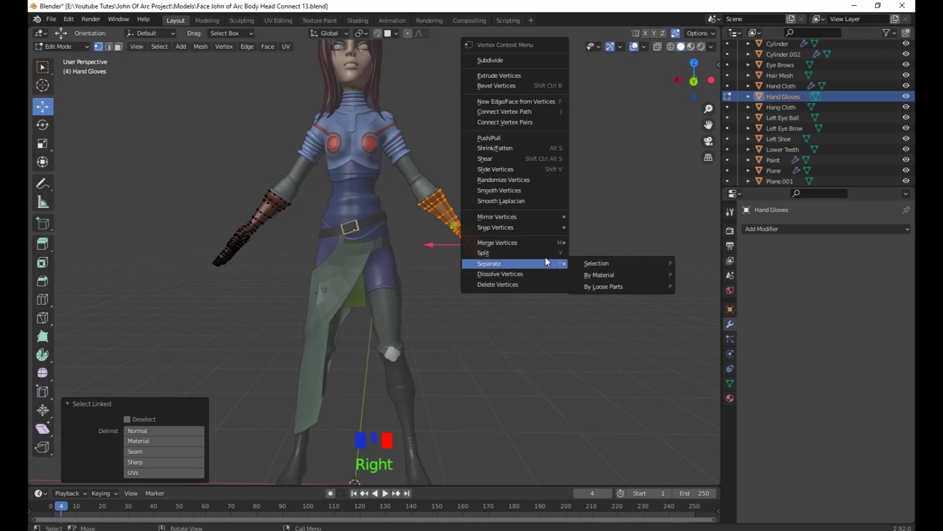
{"action": "left_click", "coordinate": [626, 286]}
{"action": "key", "text": "Tab"}
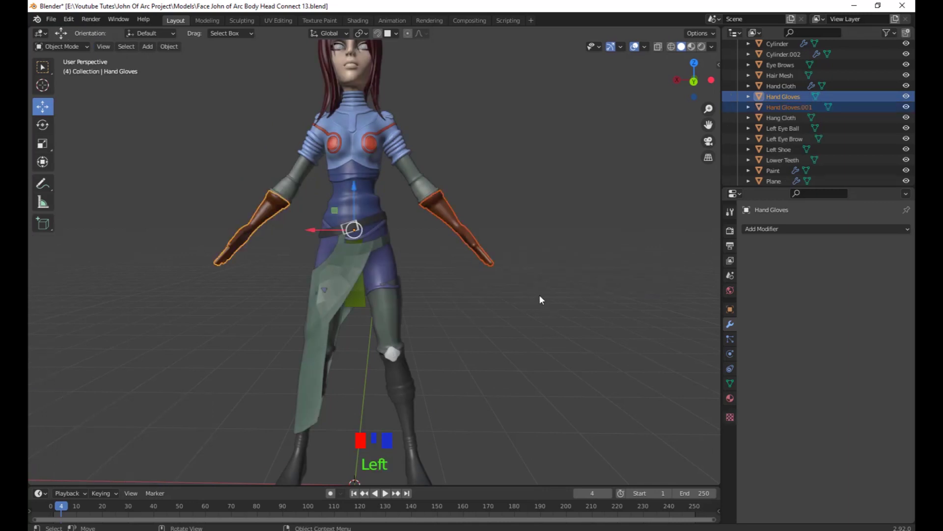
Rename the glove on the character's left hand as "Left Hand Gloves.".
{"action": "left_click", "coordinate": [469, 256]}
{"action": "middle_click_drag", "start_coordinate": [469, 256], "coordinate": [626, 258]}
{"action": "double_click", "coordinate": [788, 107]}
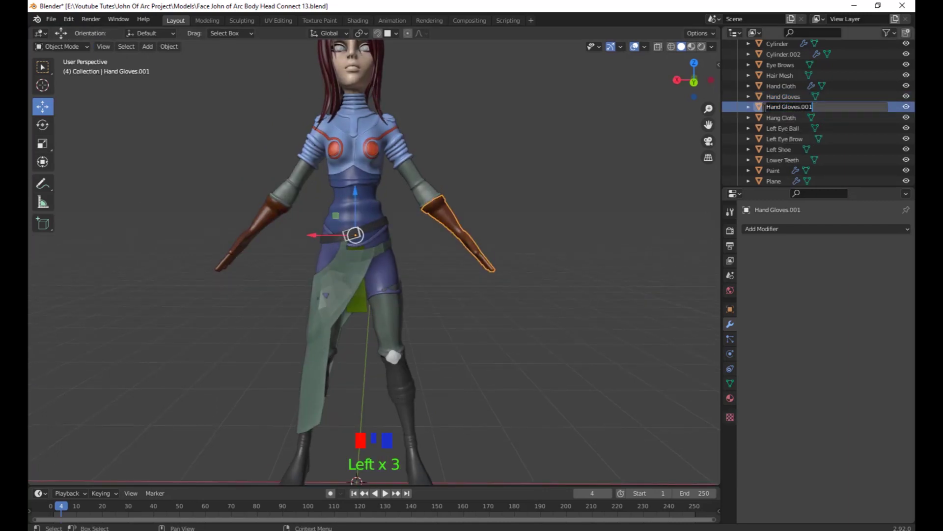
{"action": "left_click", "coordinate": [766, 107]}
{"action": "type", "text": "Left"}
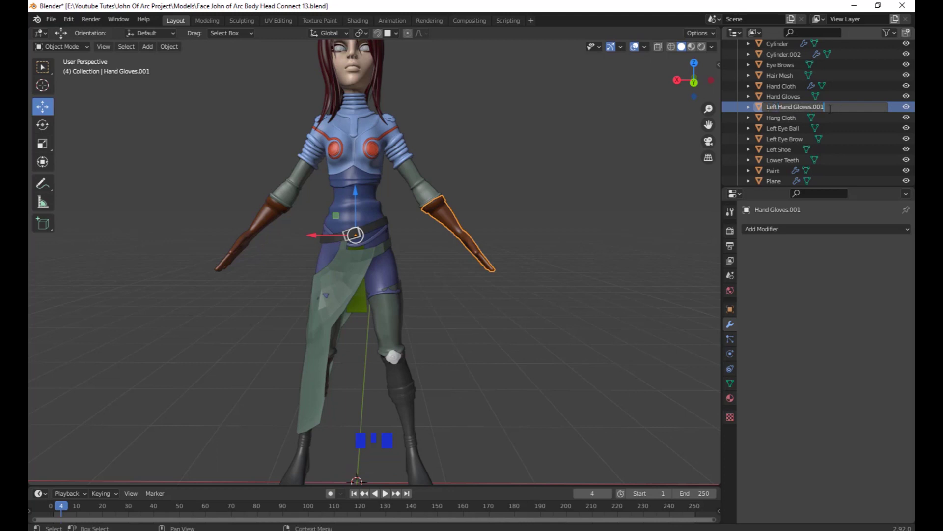
{"action": "key", "text": "BackSpace"}
{"action": "key", "text": "BackSpace"}
{"action": "key", "text": "Return"}
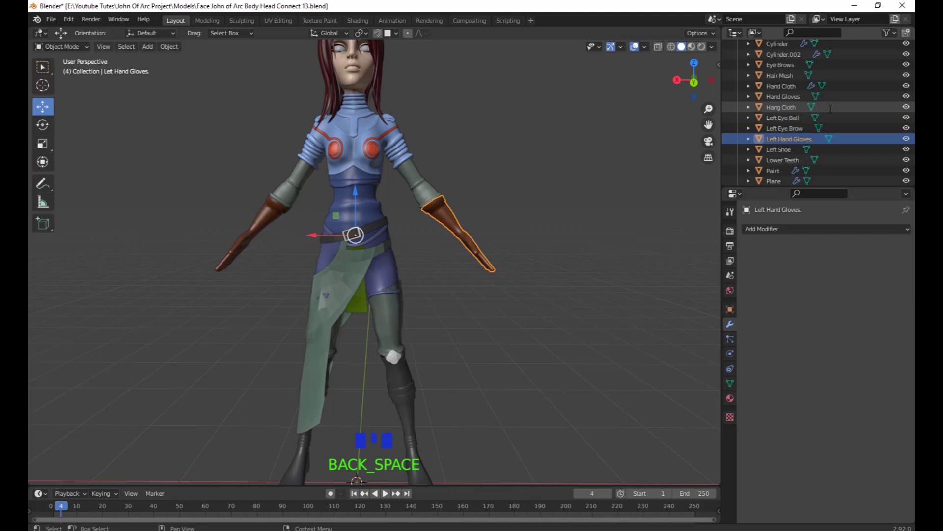
Rename the other glove as "Right Hand Gloves." by reusing the copied left glove name.
{"action": "double_click", "coordinate": [768, 138]}
{"action": "key", "text": "ctrl+c"}
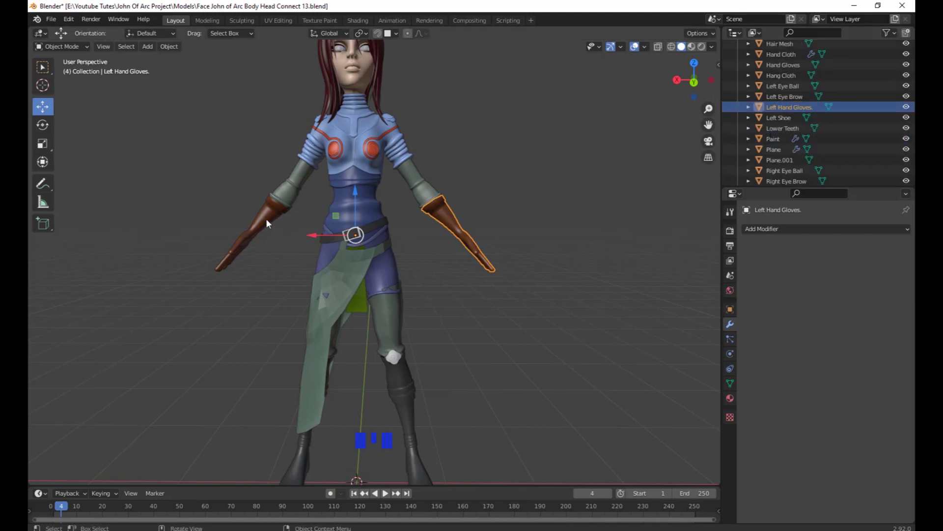
{"action": "left_click", "coordinate": [266, 218]}
{"action": "double_click", "coordinate": [783, 65]}
{"action": "key", "text": "ctrl+v"}
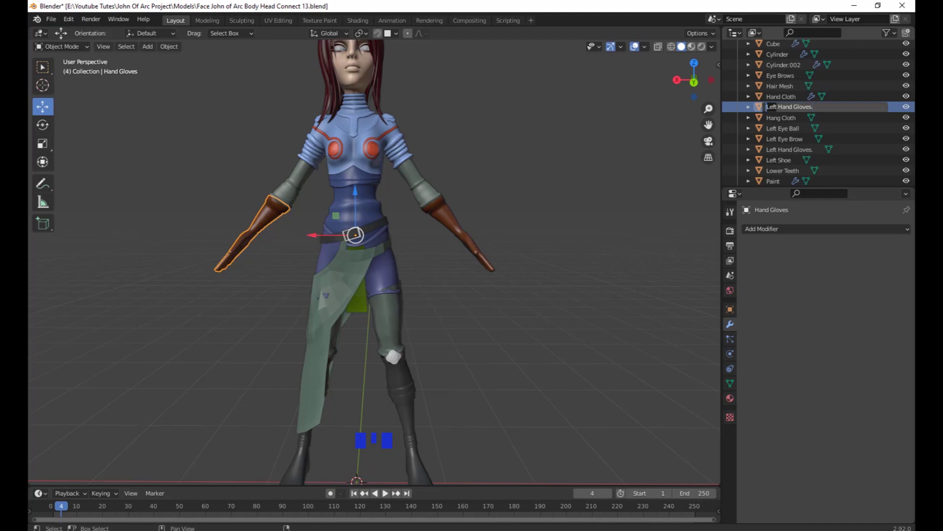
{"action": "key", "text": "Return"}
{"action": "left_click", "coordinate": [560, 273]}
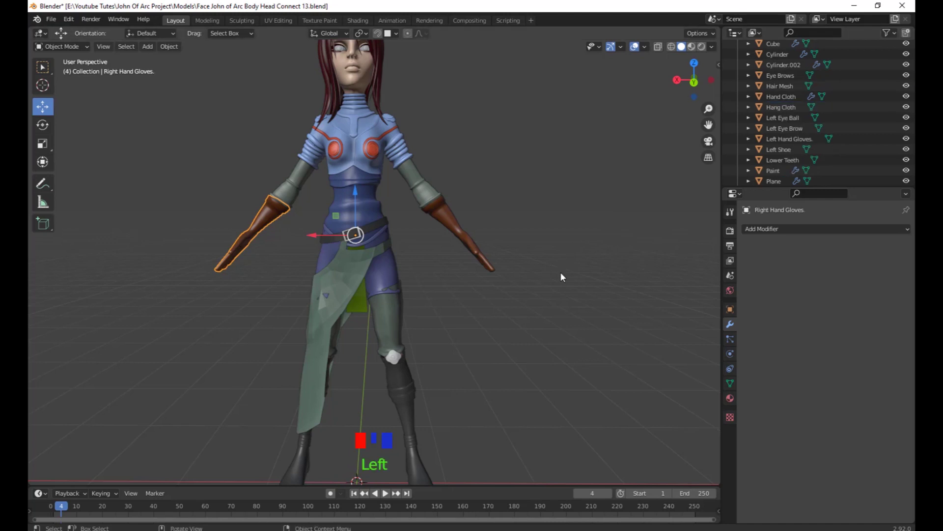
Set the origin of the right glove and of the left glove to its own geometry.
{"action": "left_click", "coordinate": [244, 244]}
{"action": "left_click", "coordinate": [170, 46]}
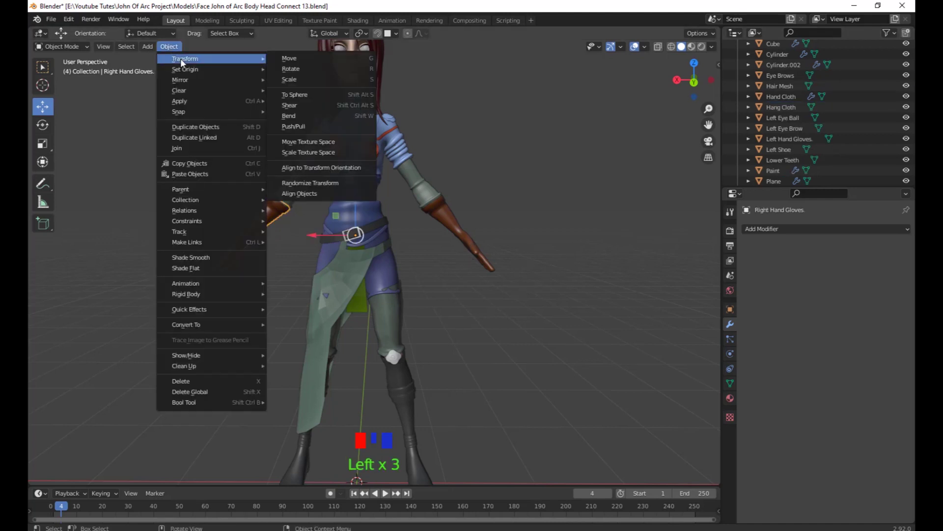
{"action": "mouse_move", "coordinate": [187, 69]}
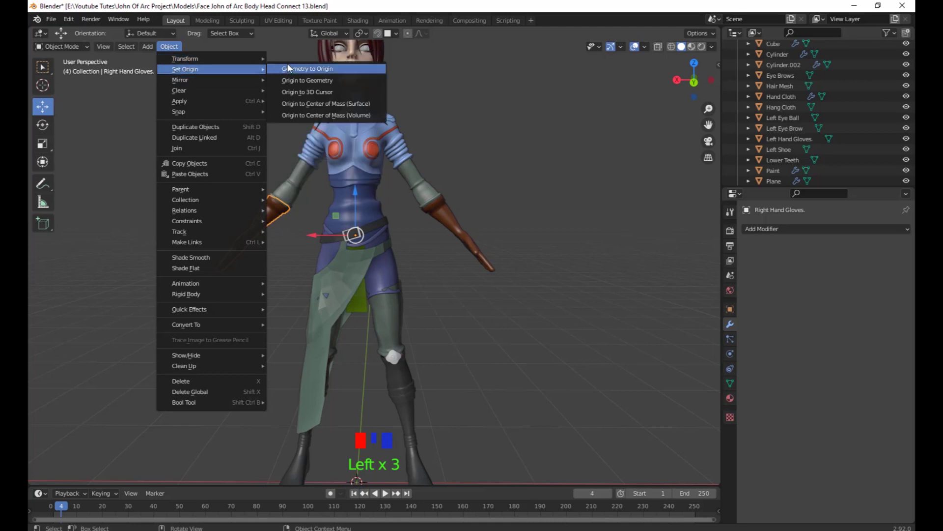
{"action": "left_click", "coordinate": [317, 79]}
{"action": "left_click", "coordinate": [438, 219]}
{"action": "left_click", "coordinate": [169, 46]}
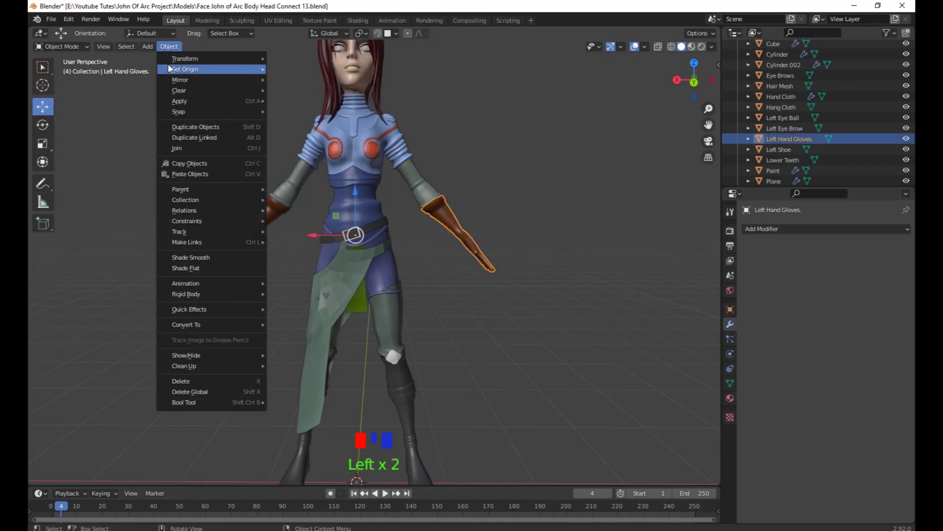
{"action": "mouse_move", "coordinate": [187, 69]}
{"action": "left_click", "coordinate": [313, 80]}
{"action": "left_click", "coordinate": [550, 172]}
Isolate the Character Body by hiding every other object in the scene.
{"action": "middle_click_drag", "start_coordinate": [550, 172], "coordinate": [467, 288]}
{"action": "scroll", "coordinate": [506, 264], "scroll_direction": "up", "scroll_amount": 3}
{"action": "scroll", "coordinate": [437, 349], "scroll_direction": "down", "scroll_amount": 2}
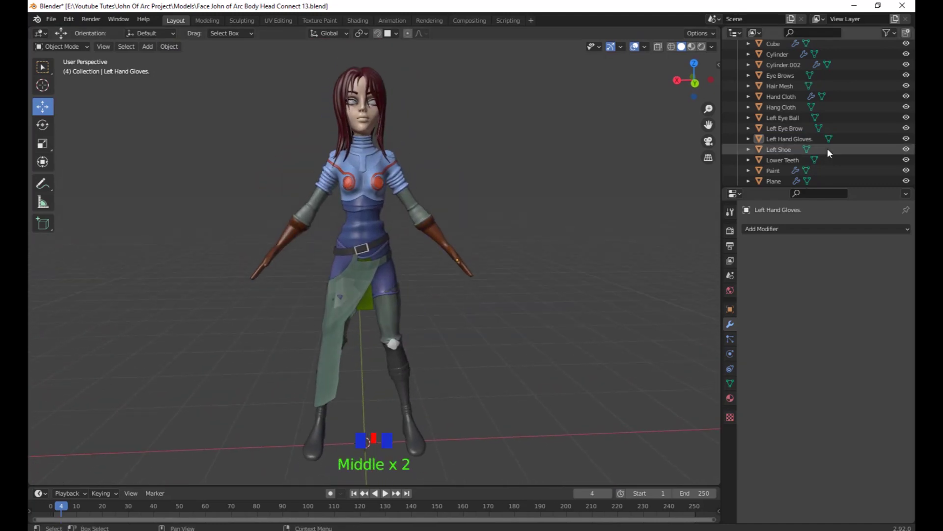
{"action": "scroll", "coordinate": [818, 123], "scroll_direction": "up", "scroll_amount": 8}
{"action": "left_click", "coordinate": [804, 78]}
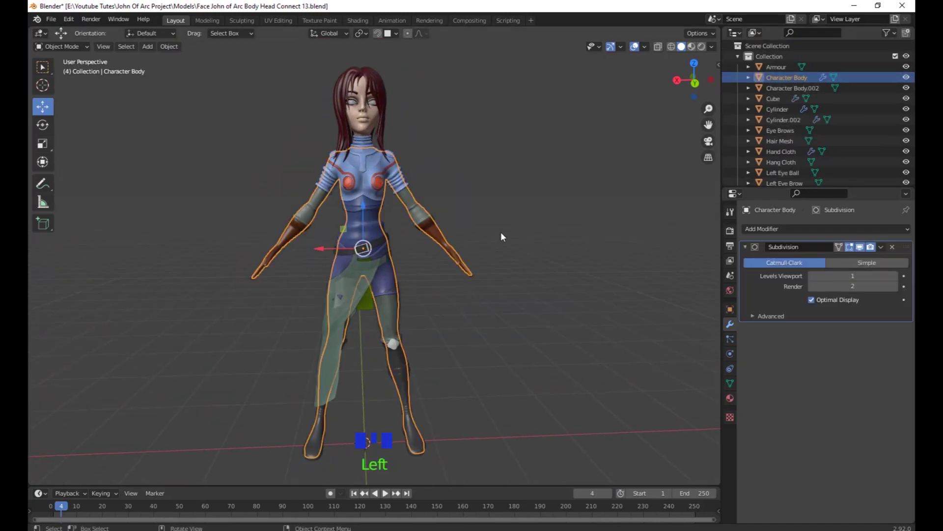
{"action": "middle_click_drag", "start_coordinate": [500, 232], "coordinate": [499, 235]}
{"action": "key", "text": "shift+h"}
{"action": "scroll", "coordinate": [452, 272], "scroll_direction": "up", "scroll_amount": 2}
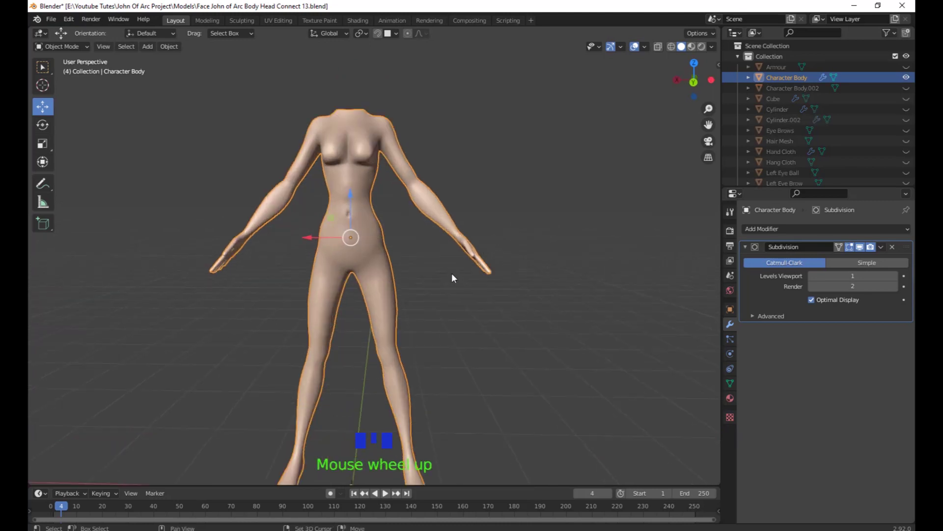
Delete the lower legs and feet from the Character Body mesh, working in wireframe front view in Edit Mode.
{"action": "middle_click_drag", "start_coordinate": [452, 273], "coordinate": [434, 277]}
{"action": "scroll", "coordinate": [440, 294], "scroll_direction": "up", "scroll_amount": 1}
{"action": "scroll", "coordinate": [434, 295], "scroll_direction": "down", "scroll_amount": 2}
{"action": "middle_click_drag", "start_coordinate": [434, 318], "coordinate": [488, 318], "text": "shift"}
{"action": "key", "text": "Tab"}
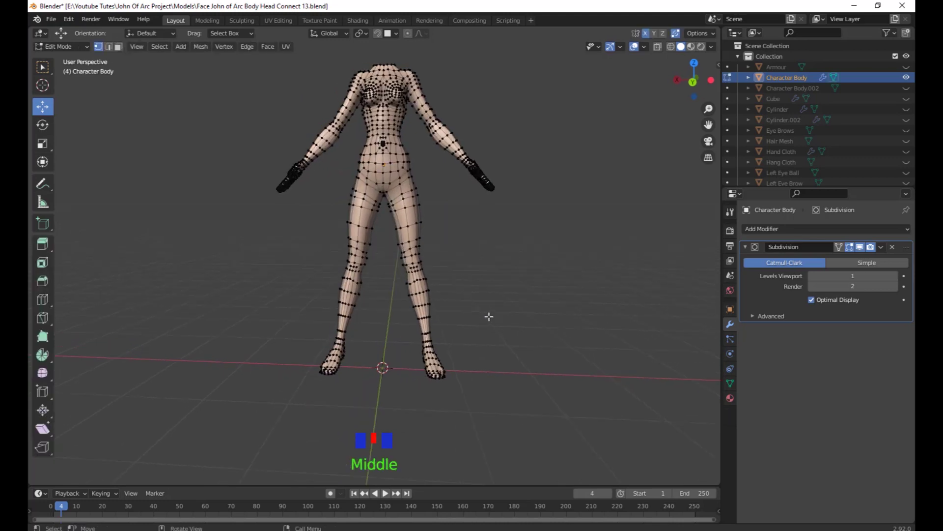
{"action": "key", "text": "shift+z"}
{"action": "key", "text": "KP_1"}
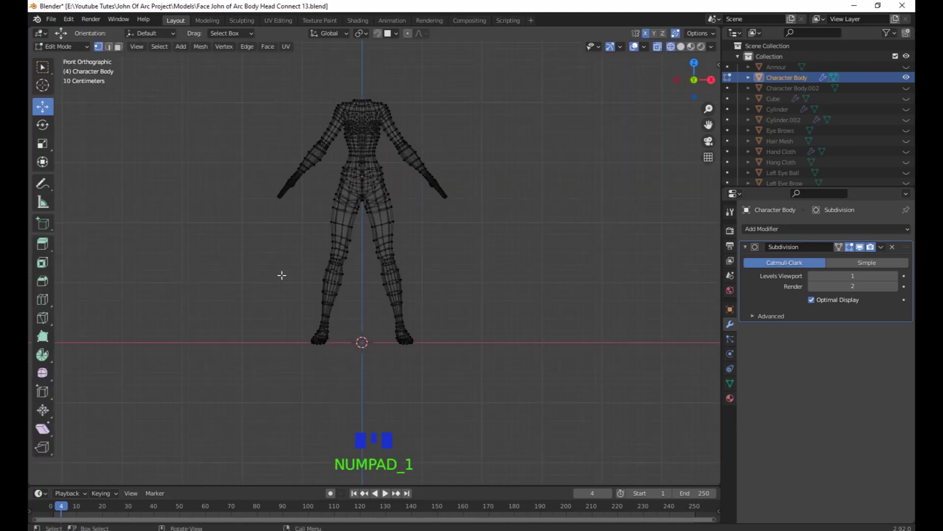
{"action": "left_click_drag", "start_coordinate": [281, 275], "coordinate": [522, 362]}
{"action": "scroll", "coordinate": [521, 341], "scroll_direction": "up", "scroll_amount": 3}
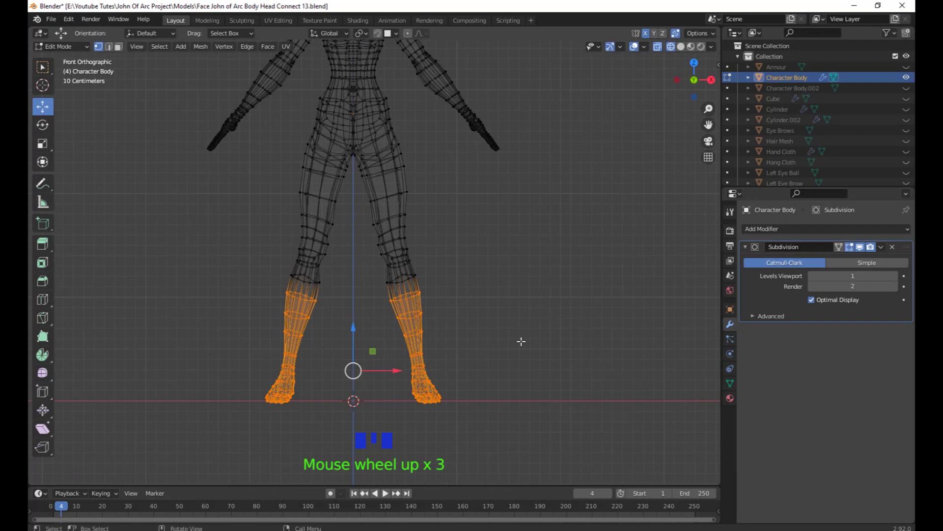
{"action": "key", "text": "x"}
{"action": "left_click", "coordinate": [502, 340]}
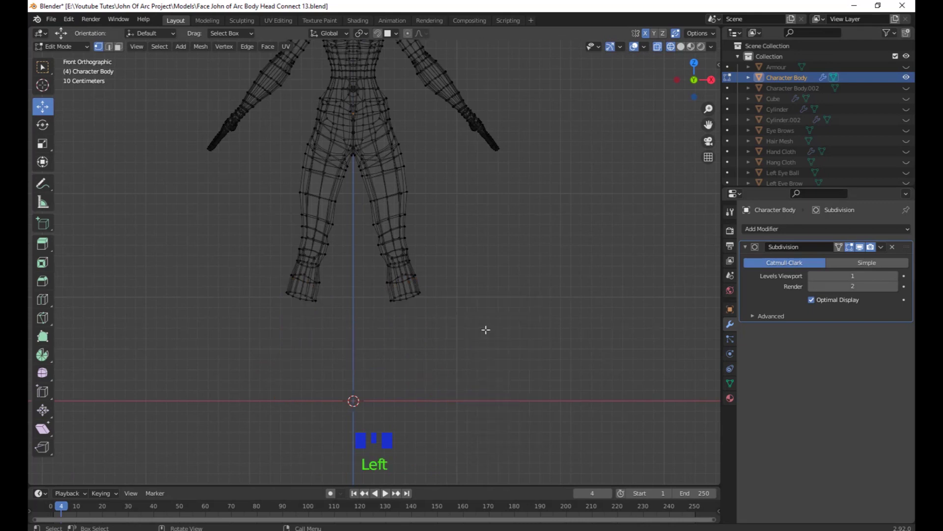
Lasso-select the faces of the torso below the upper chest, hips and upper thighs, and delete them.
{"action": "middle_click_drag", "start_coordinate": [485, 329], "coordinate": [432, 319], "text": "shift"}
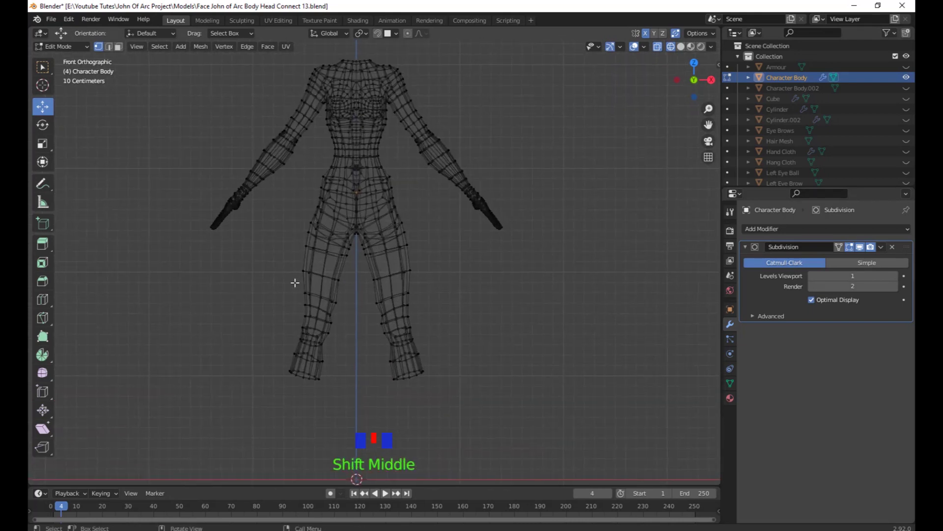
{"action": "key", "text": "3"}
{"action": "left_click_drag", "start_coordinate": [46, 68], "coordinate": [95, 133]}
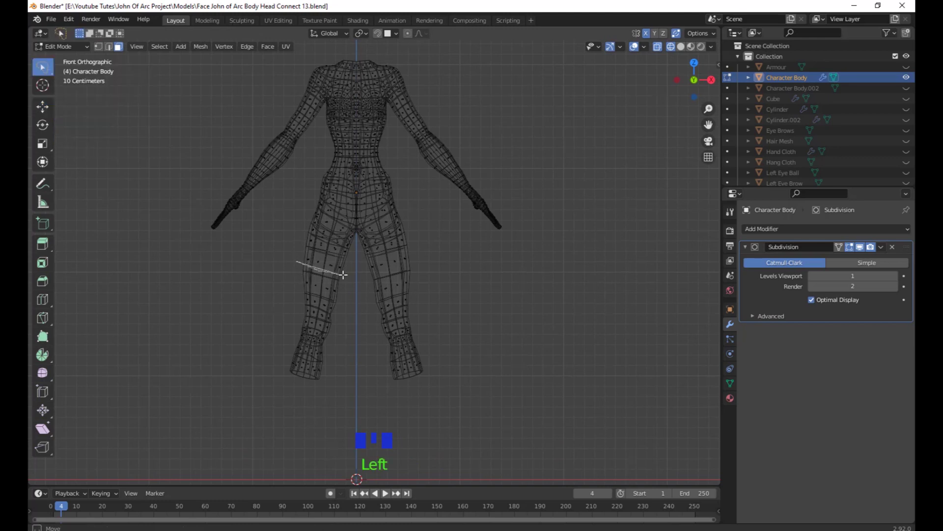
{"action": "left_click_drag", "start_coordinate": [423, 251], "coordinate": [412, 170]}
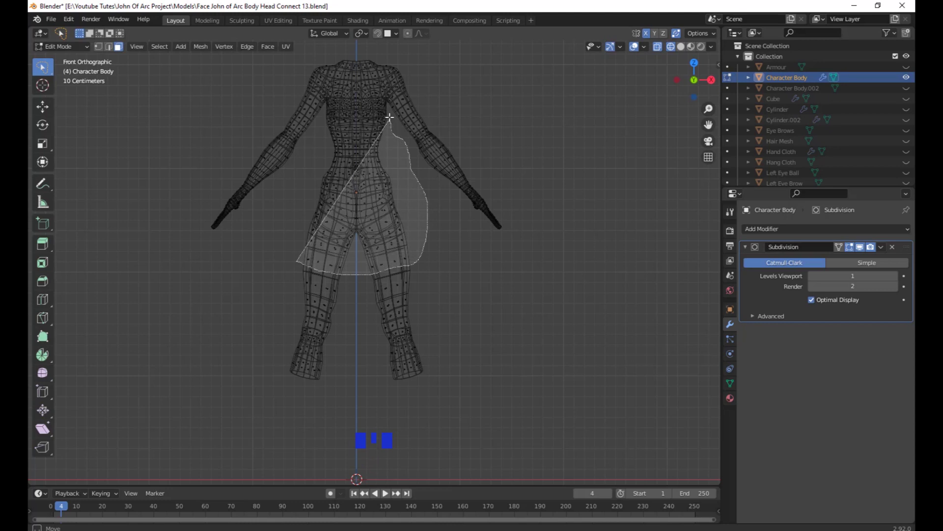
{"action": "left_click_drag", "start_coordinate": [383, 103], "coordinate": [345, 96]}
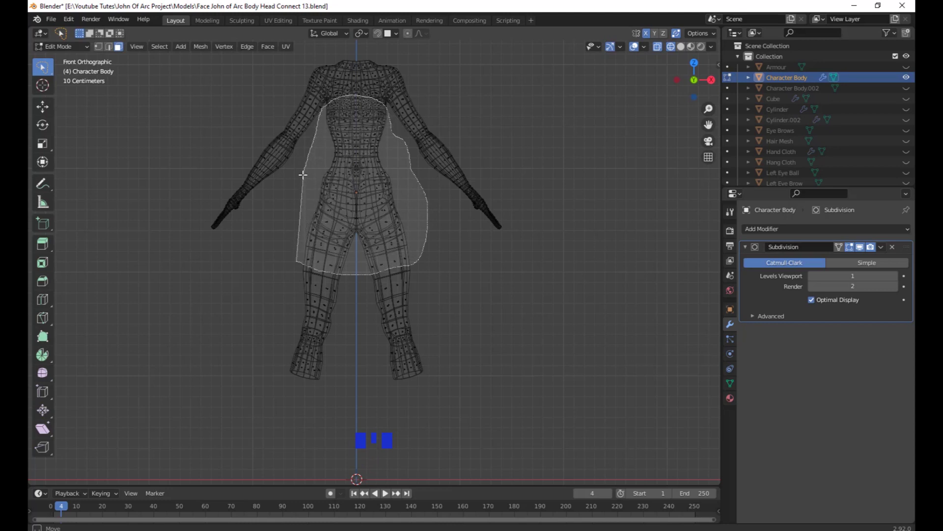
{"action": "left_click_drag", "start_coordinate": [300, 201], "coordinate": [298, 246]}
{"action": "key", "text": "Delete"}
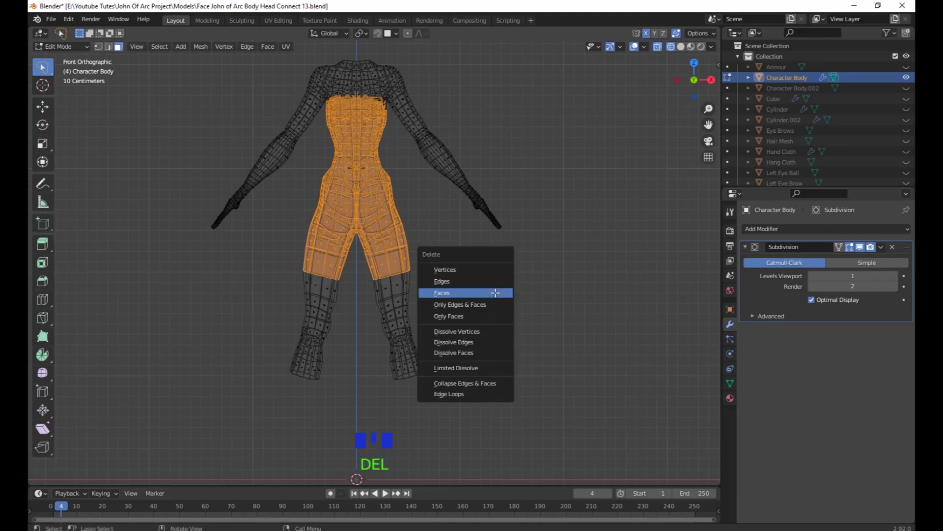
{"action": "left_click", "coordinate": [494, 292]}
Delete the stray leftover faces hanging beneath the character's left armpit.
{"action": "middle_click_drag", "start_coordinate": [497, 295], "coordinate": [440, 327], "text": "shift"}
{"action": "scroll", "coordinate": [367, 223], "scroll_direction": "up", "scroll_amount": 5}
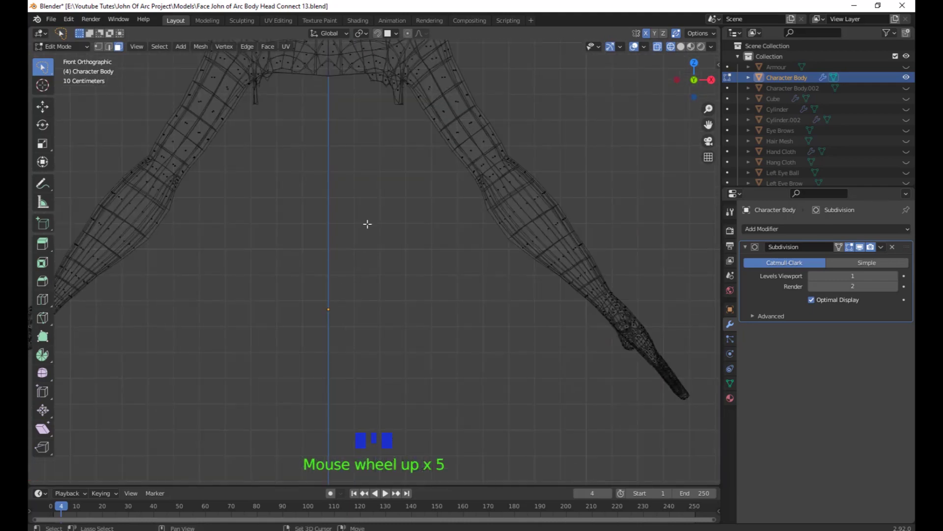
{"action": "scroll", "coordinate": [404, 343], "scroll_direction": "up", "scroll_amount": 2}
{"action": "scroll", "coordinate": [404, 343], "scroll_direction": "up", "scroll_amount": 2}
{"action": "mouse_move", "coordinate": [479, 278]}
{"action": "left_mouse_down"}
{"action": "mouse_move", "coordinate": [389, 233]}
{"action": "mouse_move", "coordinate": [457, 325]}
{"action": "left_mouse_up"}
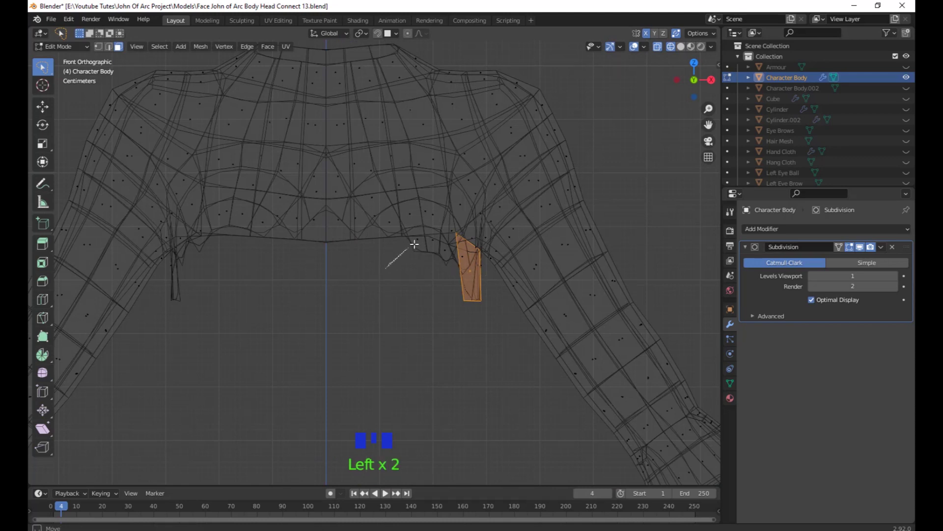
{"action": "left_click_drag", "start_coordinate": [456, 258], "coordinate": [464, 293]}
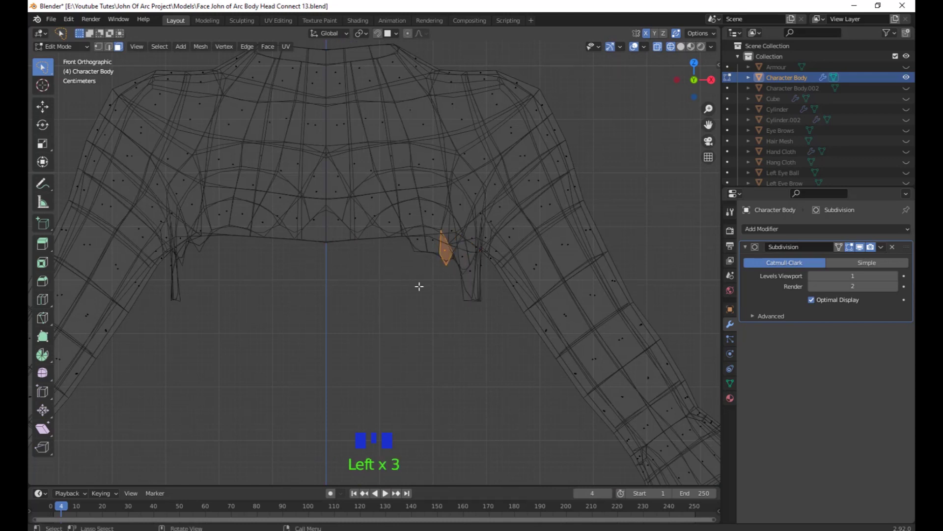
{"action": "key", "text": "Delete"}
{"action": "left_click", "coordinate": [393, 287]}
{"action": "left_click_drag", "start_coordinate": [445, 261], "coordinate": [430, 234]}
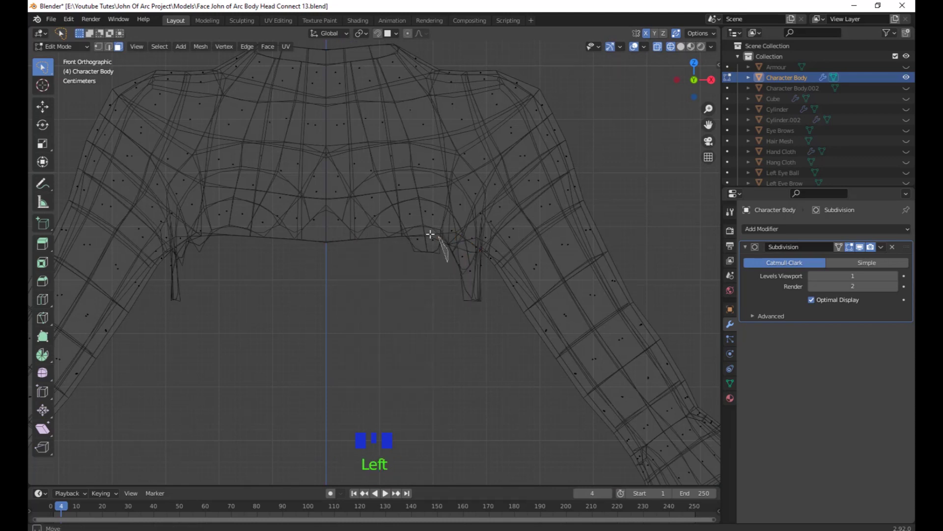
{"action": "key", "text": "Delete"}
{"action": "left_click", "coordinate": [406, 276]}
{"action": "left_click_drag", "start_coordinate": [488, 272], "coordinate": [486, 274]}
{"action": "key", "text": "Delete"}
{"action": "left_click", "coordinate": [437, 342]}
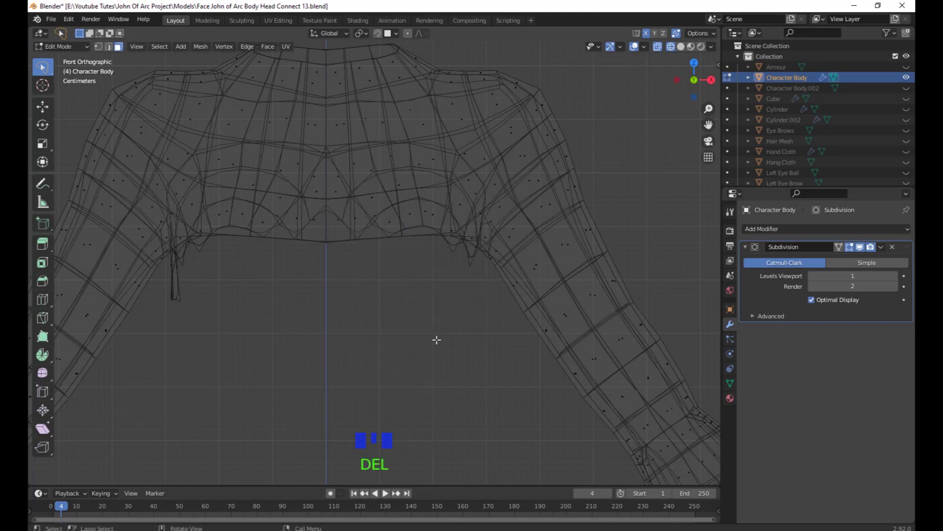
Delete the faces of the upper chest, shoulders and upper arms down to about mid upper arm.
{"action": "scroll", "coordinate": [431, 317], "scroll_direction": "down", "scroll_amount": 4}
{"action": "middle_click_drag", "start_coordinate": [425, 347], "coordinate": [354, 322], "text": "shift"}
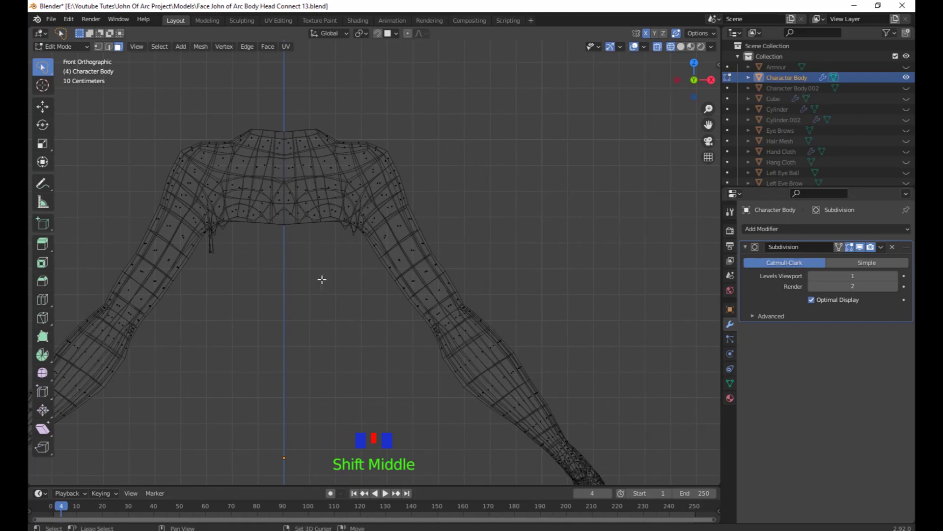
{"action": "middle_click_drag", "start_coordinate": [321, 279], "coordinate": [382, 293], "text": "shift"}
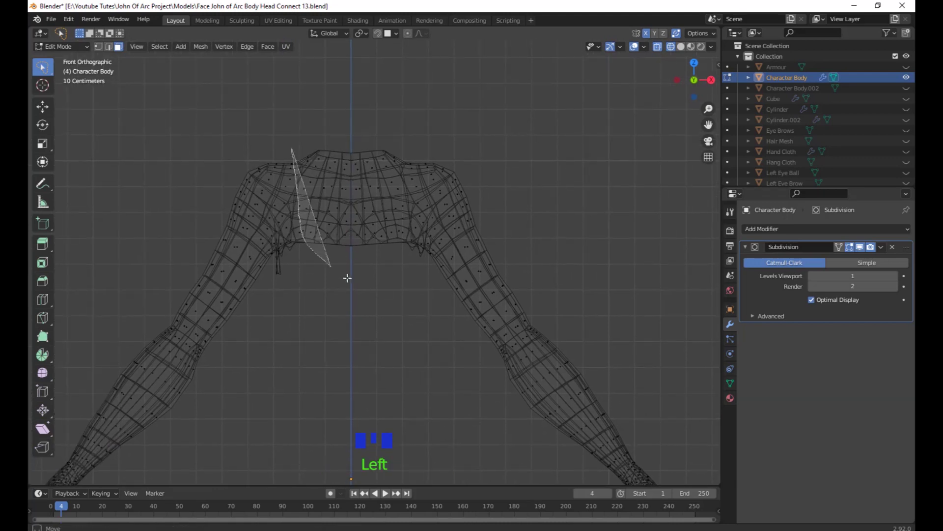
{"action": "mouse_move", "coordinate": [347, 278]}
{"action": "left_mouse_down"}
{"action": "mouse_move", "coordinate": [441, 230]}
{"action": "mouse_move", "coordinate": [307, 96]}
{"action": "mouse_move", "coordinate": [225, 245]}
{"action": "mouse_move", "coordinate": [304, 288]}
{"action": "left_mouse_up"}
{"action": "left_click", "coordinate": [204, 235]}
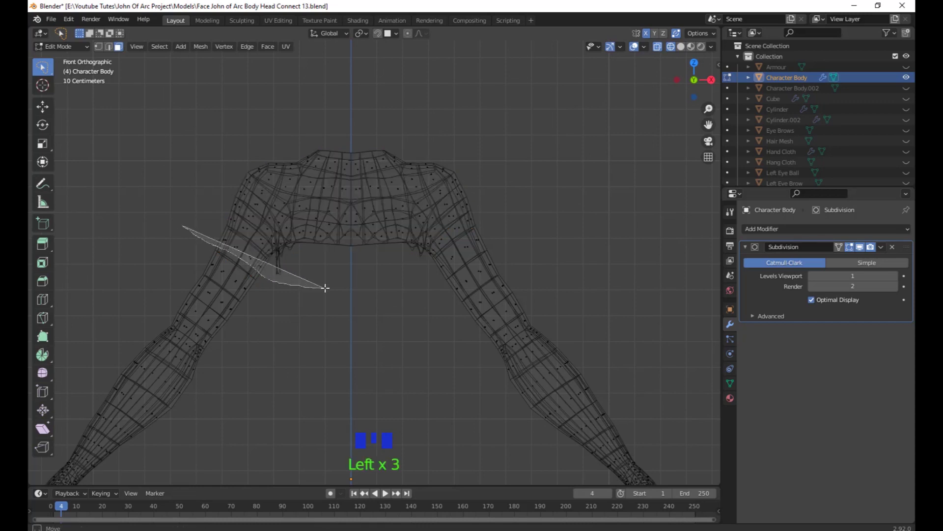
{"action": "mouse_move", "coordinate": [325, 288]}
{"action": "left_mouse_down"}
{"action": "mouse_move", "coordinate": [417, 275]}
{"action": "mouse_move", "coordinate": [469, 241]}
{"action": "mouse_move", "coordinate": [493, 192]}
{"action": "mouse_move", "coordinate": [158, 171]}
{"action": "left_mouse_up"}
{"action": "key", "text": "Delete"}
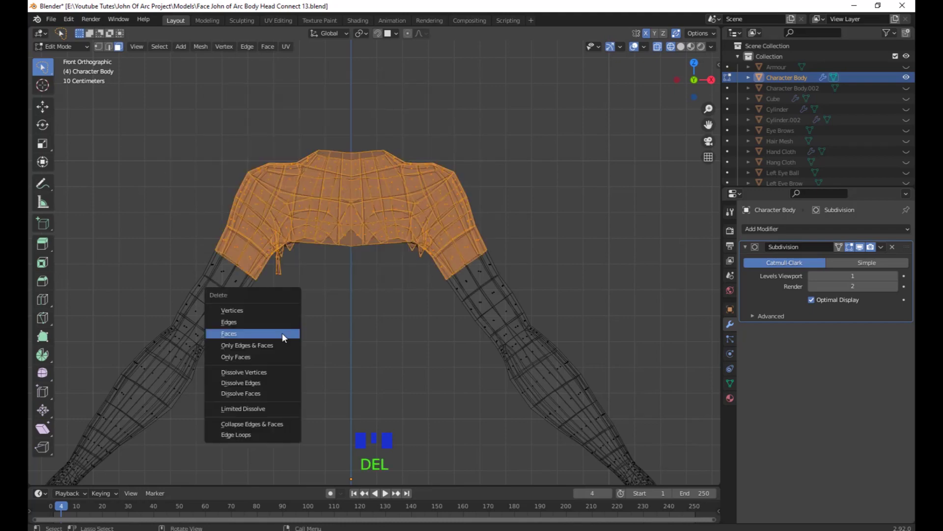
{"action": "left_click", "coordinate": [282, 333]}
Select both forearms and hands without any leg faces, and delete them, keeping only the elbow sections.
{"action": "scroll", "coordinate": [379, 352], "scroll_direction": "down", "scroll_amount": 2}
{"action": "scroll", "coordinate": [333, 334], "scroll_direction": "up", "scroll_amount": 1}
{"action": "middle_click_drag", "start_coordinate": [332, 335], "coordinate": [292, 269], "text": "shift"}
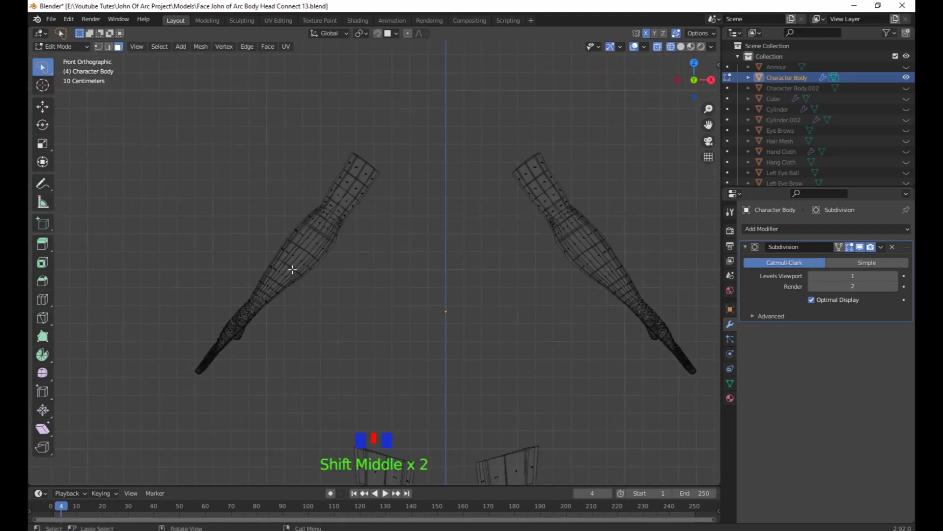
{"action": "mouse_move", "coordinate": [298, 252]}
{"action": "left_mouse_down"}
{"action": "mouse_move", "coordinate": [287, 354]}
{"action": "mouse_move", "coordinate": [80, 383]}
{"action": "mouse_move", "coordinate": [73, 370]}
{"action": "left_mouse_up"}
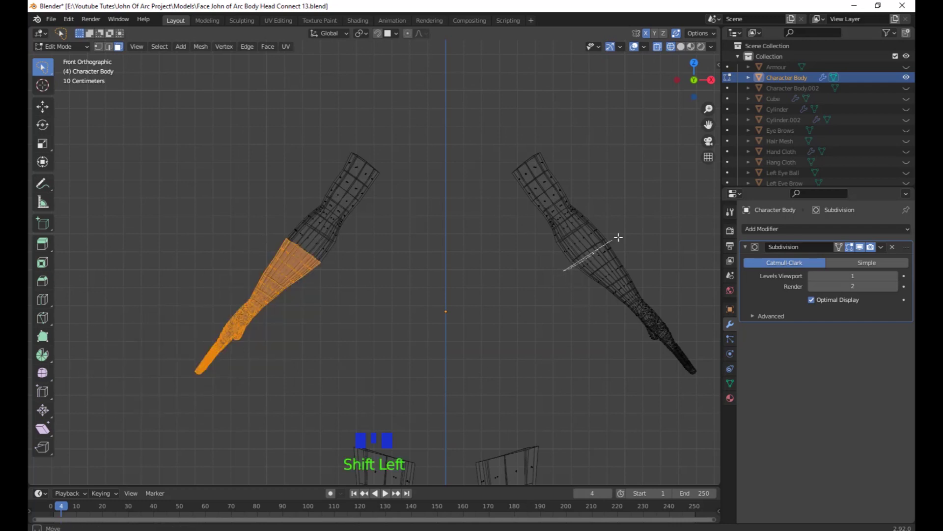
{"action": "mouse_move", "coordinate": [618, 237]}
{"action": "left_mouse_down", "text": "shift"}
{"action": "mouse_move", "coordinate": [717, 376]}
{"action": "mouse_move", "coordinate": [576, 473]}
{"action": "left_mouse_up", "text": "shift"}
{"action": "scroll", "coordinate": [511, 390], "scroll_direction": "down", "scroll_amount": 2}
{"action": "middle_click_drag", "start_coordinate": [511, 389], "coordinate": [486, 353], "text": "shift"}
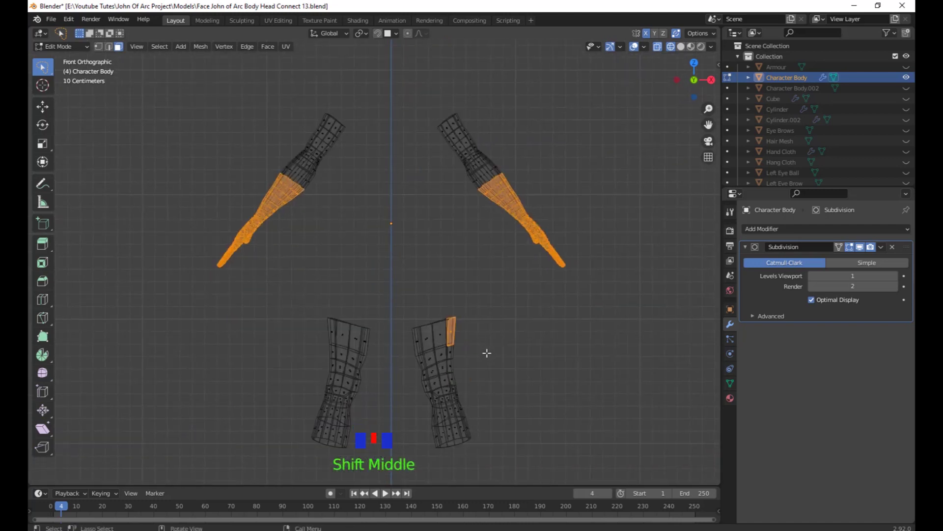
{"action": "left_click_drag", "start_coordinate": [486, 355], "coordinate": [405, 378], "text": "ctrl"}
{"action": "middle_click_drag", "start_coordinate": [543, 318], "coordinate": [526, 302], "text": "shift"}
{"action": "mouse_move", "coordinate": [463, 333]}
{"action": "middle_mouse_down", "text": "shift"}
{"action": "mouse_move", "coordinate": [464, 346]}
{"action": "mouse_move", "coordinate": [487, 341]}
{"action": "mouse_move", "coordinate": [440, 320]}
{"action": "mouse_move", "coordinate": [474, 311]}
{"action": "middle_mouse_up", "text": "shift"}
{"action": "key", "text": "Delete"}
{"action": "left_click", "coordinate": [464, 350]}
Switch from see-through wireframe back to solid display and return the trimmed body to Object Mode.
{"action": "key", "text": "alt+z"}
{"action": "scroll", "coordinate": [475, 312], "scroll_direction": "down", "scroll_amount": 2}
{"action": "scroll", "coordinate": [493, 311], "scroll_direction": "up", "scroll_amount": 2}
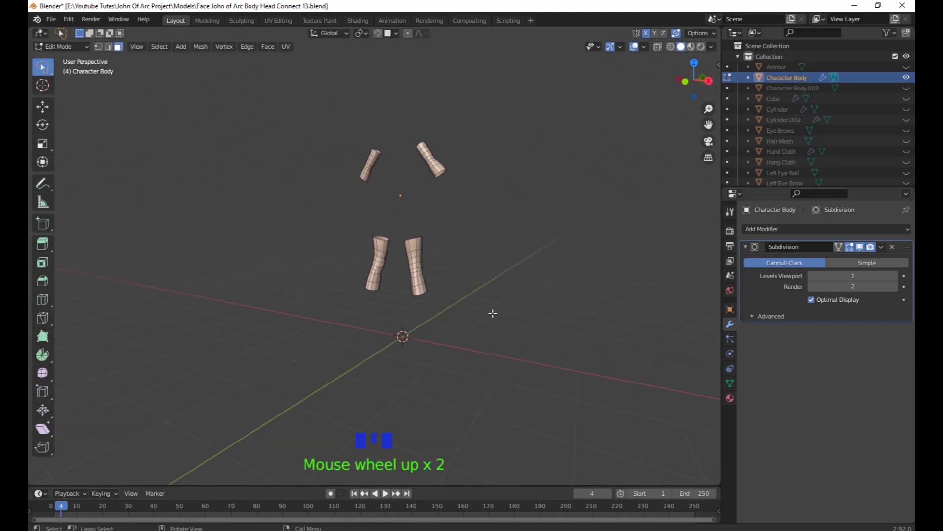
{"action": "key", "text": "Tab"}
{"action": "scroll", "coordinate": [492, 312], "scroll_direction": "down", "scroll_amount": 1}
{"action": "scroll", "coordinate": [516, 362], "scroll_direction": "up", "scroll_amount": 2}
{"action": "scroll", "coordinate": [503, 343], "scroll_direction": "up", "scroll_amount": 1}
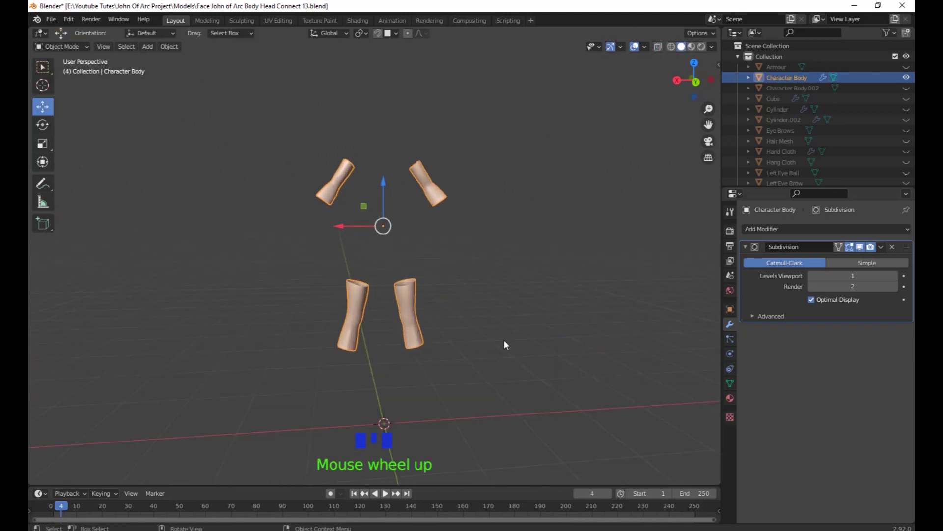
Isolate the trimmed Character Body with all other parts hidden, and apply its Subdivision modifier.
{"action": "middle_click_drag", "start_coordinate": [503, 343], "coordinate": [433, 357]}
{"action": "key", "text": "alt+h"}
{"action": "scroll", "coordinate": [499, 349], "scroll_direction": "up", "scroll_amount": 2}
{"action": "scroll", "coordinate": [461, 378], "scroll_direction": "down", "scroll_amount": 2}
{"action": "middle_click_drag", "start_coordinate": [532, 326], "coordinate": [523, 329], "text": "shift"}
{"action": "left_click", "coordinate": [783, 77]}
{"action": "middle_click_drag", "start_coordinate": [556, 272], "coordinate": [533, 300], "text": "shift"}
{"action": "key", "text": "shift+h"}
{"action": "left_click", "coordinate": [882, 247]}
{"action": "left_click", "coordinate": [842, 258]}
{"action": "middle_click_drag", "start_coordinate": [615, 347], "coordinate": [600, 348]}
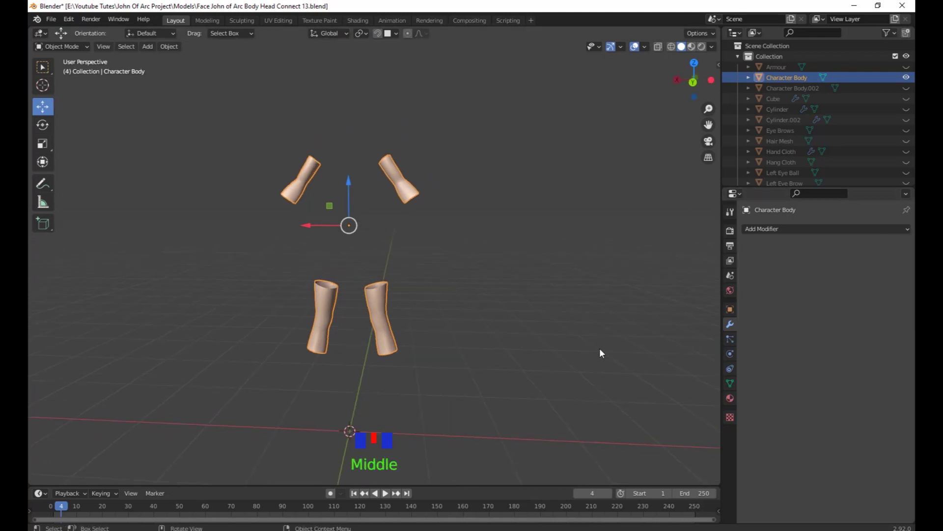
Check the elbow and knee sections up close, and unhide all the other character parts.
{"action": "left_click", "coordinate": [597, 345]}
{"action": "scroll", "coordinate": [596, 344], "scroll_direction": "up", "scroll_amount": 3}
{"action": "scroll", "coordinate": [570, 358], "scroll_direction": "down", "scroll_amount": 3}
{"action": "middle_click_drag", "start_coordinate": [530, 383], "coordinate": [531, 381], "text": "shift"}
{"action": "left_click", "coordinate": [390, 338]}
{"action": "scroll", "coordinate": [454, 355], "scroll_direction": "up", "scroll_amount": 2}
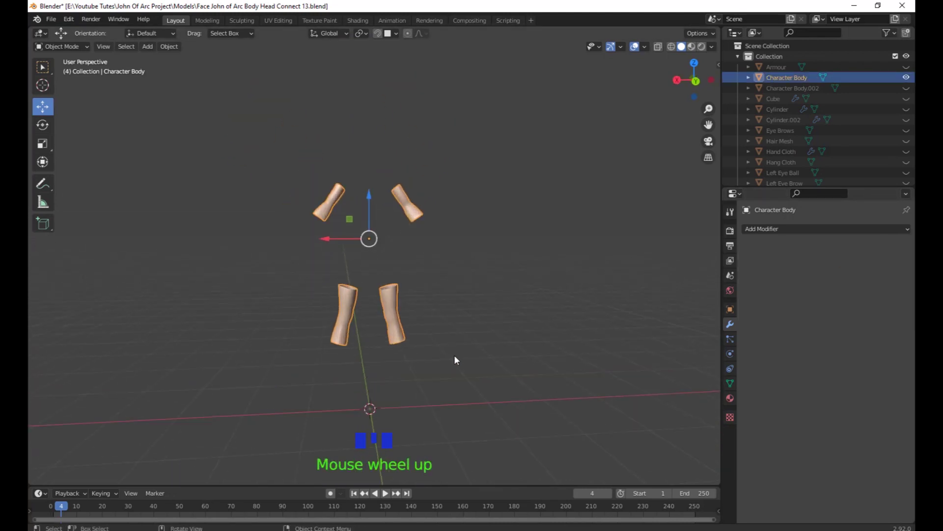
{"action": "middle_click_drag", "start_coordinate": [454, 355], "coordinate": [497, 270], "text": "shift"}
{"action": "key", "text": "alt+h"}
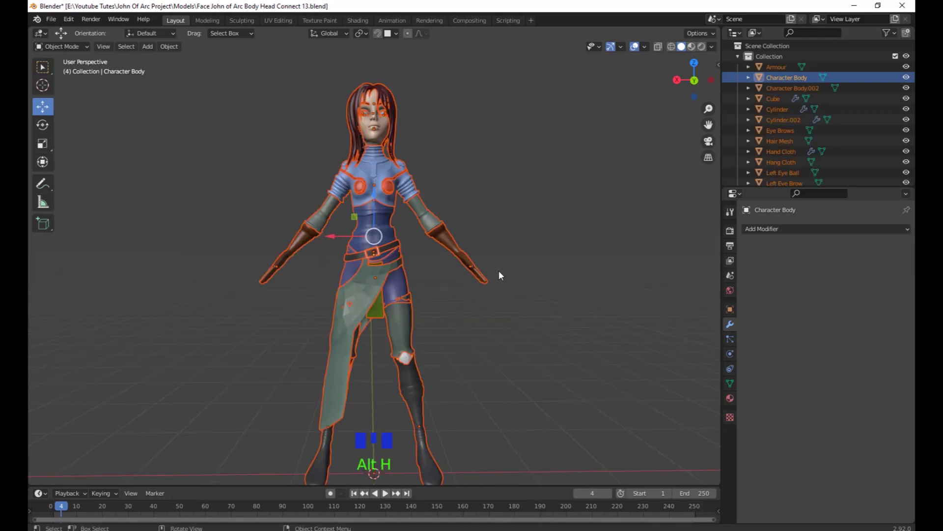
Examine the modifiers of the hanging cloth and the belt, and the belt's object transform values.
{"action": "left_click", "coordinate": [393, 290]}
{"action": "scroll", "coordinate": [415, 302], "scroll_direction": "down", "scroll_amount": 2}
{"action": "scroll", "coordinate": [416, 307], "scroll_direction": "up", "scroll_amount": 1}
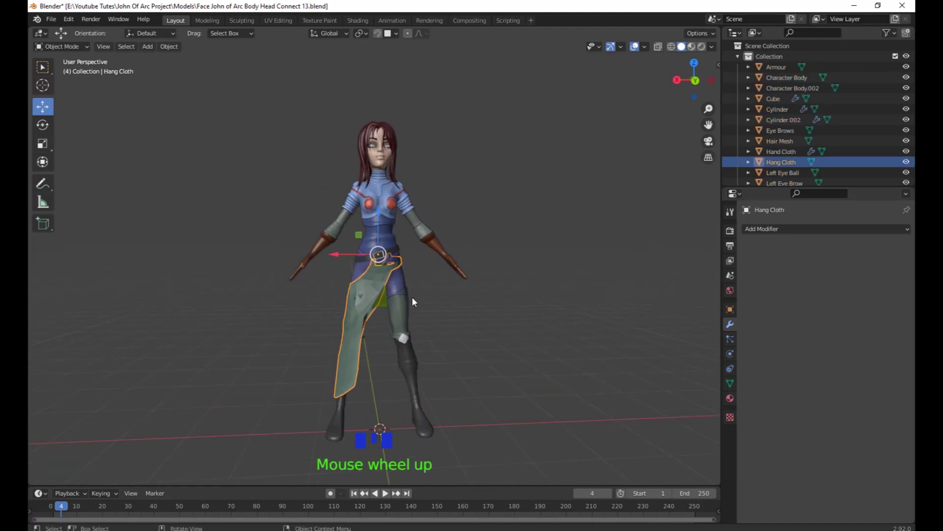
{"action": "left_click", "coordinate": [396, 254]}
{"action": "scroll", "coordinate": [437, 316], "scroll_direction": "up", "scroll_amount": 1}
{"action": "middle_click_drag", "start_coordinate": [437, 316], "coordinate": [437, 211], "text": "shift"}
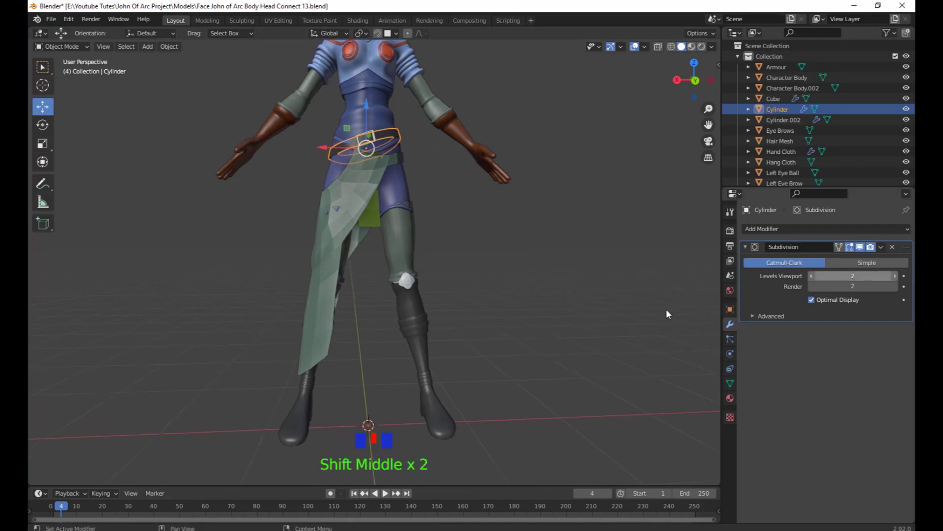
{"action": "middle_click_drag", "start_coordinate": [470, 243], "coordinate": [490, 246], "text": "shift"}
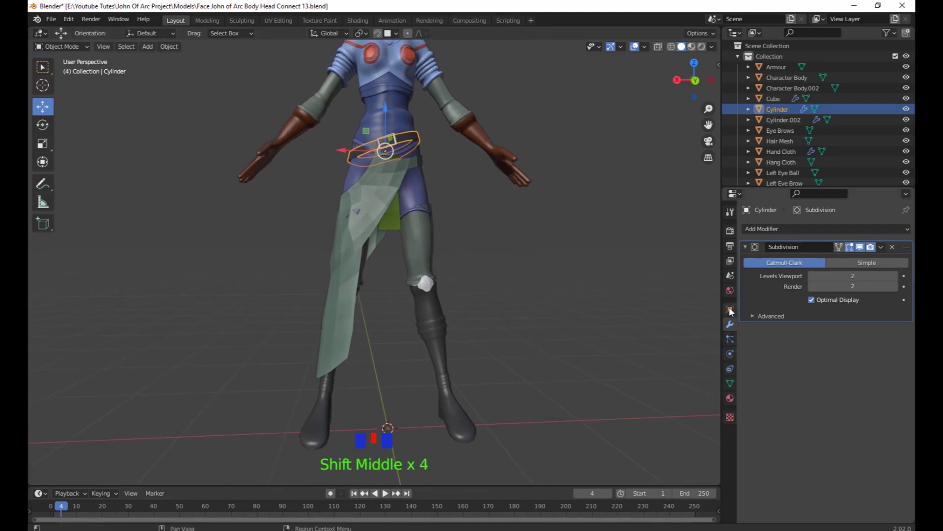
{"action": "left_click", "coordinate": [731, 310]}
{"action": "middle_click_drag", "start_coordinate": [688, 315], "coordinate": [674, 324], "text": "shift"}
{"action": "middle_click_drag", "start_coordinate": [570, 302], "coordinate": [550, 294], "text": "shift"}
Select every character part and apply all transforms: location, rotation and scale.
{"action": "scroll", "coordinate": [579, 304], "scroll_direction": "down", "scroll_amount": 3}
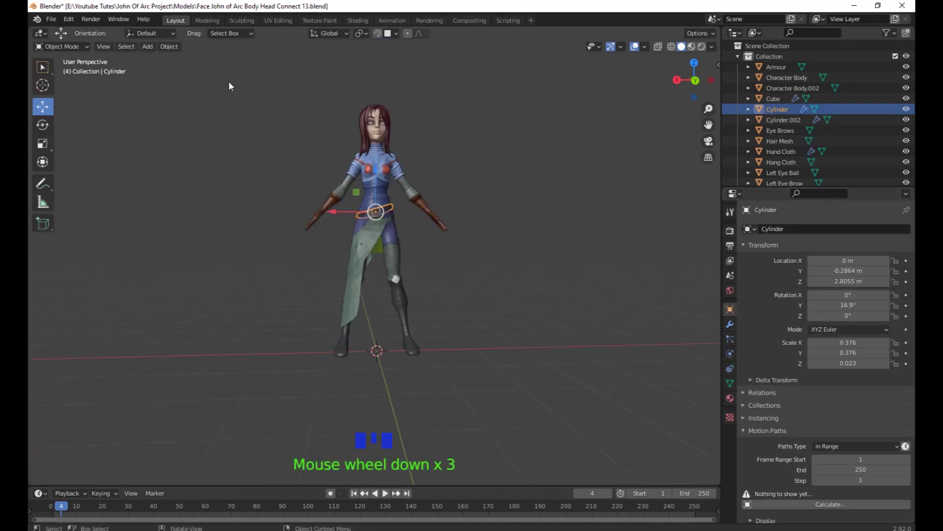
{"action": "left_click_drag", "start_coordinate": [237, 77], "coordinate": [540, 430]}
{"action": "middle_click_drag", "start_coordinate": [570, 338], "coordinate": [532, 306]}
{"action": "right_click", "coordinate": [524, 266]}
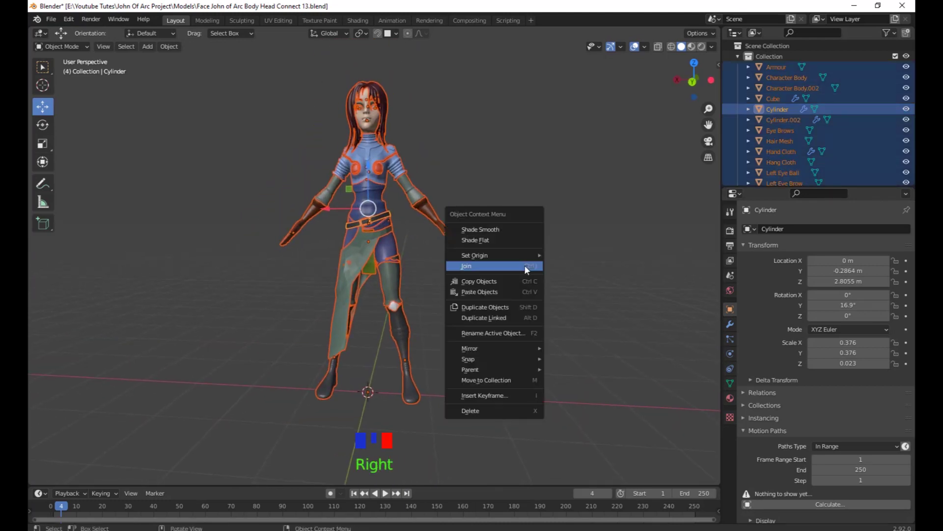
{"action": "middle_click_drag", "start_coordinate": [605, 270], "coordinate": [547, 270]}
{"action": "key", "text": "ctrl+a"}
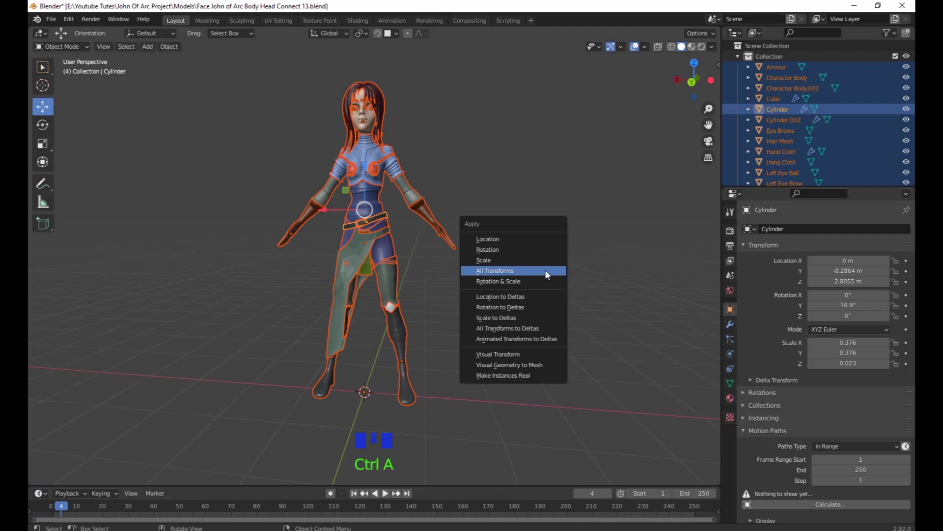
{"action": "left_click", "coordinate": [546, 271]}
{"action": "left_click", "coordinate": [544, 270]}
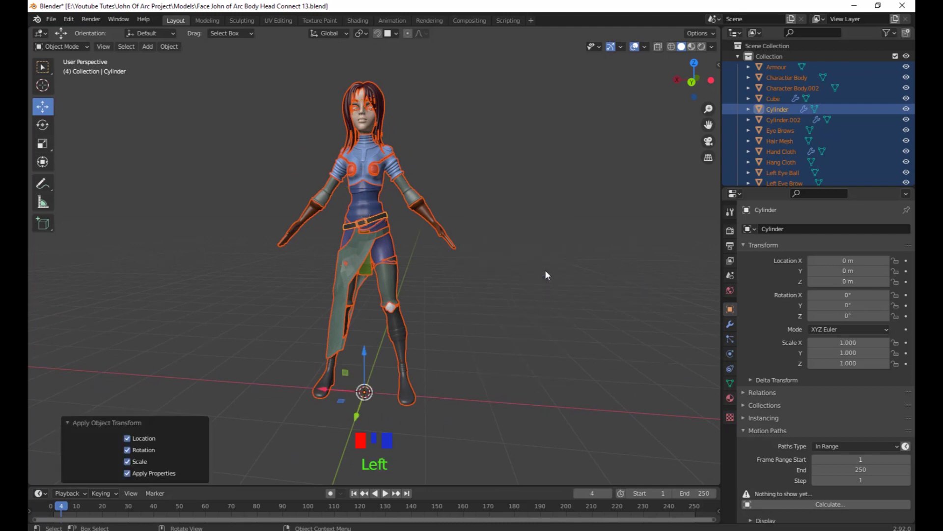
Examine the transform values of the individual parts, from the chest trim and arms down to the left shoe.
{"action": "scroll", "coordinate": [470, 287], "scroll_direction": "down", "scroll_amount": 3}
{"action": "scroll", "coordinate": [499, 279], "scroll_direction": "up", "scroll_amount": 4}
{"action": "middle_click_drag", "start_coordinate": [500, 279], "coordinate": [507, 301]}
{"action": "left_click", "coordinate": [375, 186]}
{"action": "left_click", "coordinate": [385, 189]}
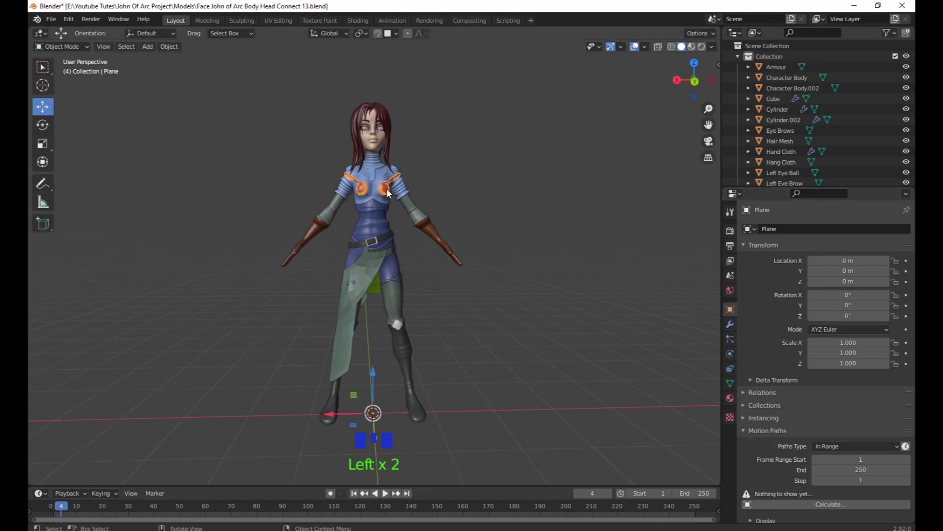
{"action": "left_click", "coordinate": [416, 210]}
{"action": "left_click", "coordinate": [298, 231]}
{"action": "left_click", "coordinate": [352, 280]}
{"action": "left_click", "coordinate": [355, 296]}
{"action": "left_click", "coordinate": [401, 363]}
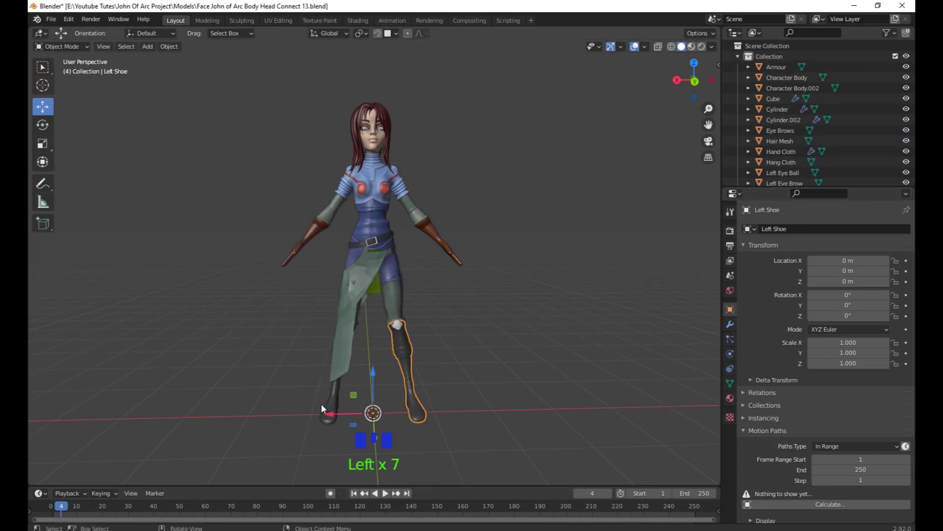
Set the origins of the left and right eyeballs to their own geometry.
{"action": "scroll", "coordinate": [492, 325], "scroll_direction": "up", "scroll_amount": 5}
{"action": "left_click", "coordinate": [411, 267]}
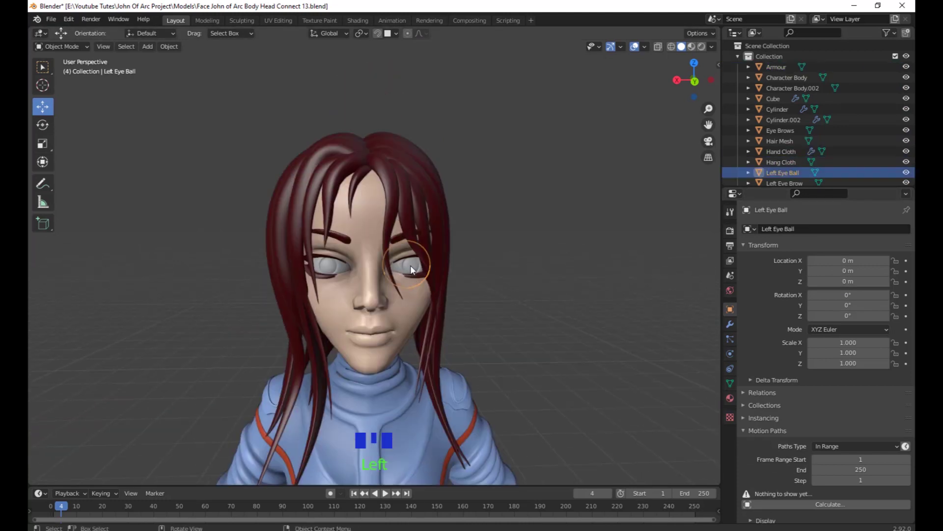
{"action": "left_click", "coordinate": [334, 267], "text": "shift"}
{"action": "left_click", "coordinate": [170, 47]}
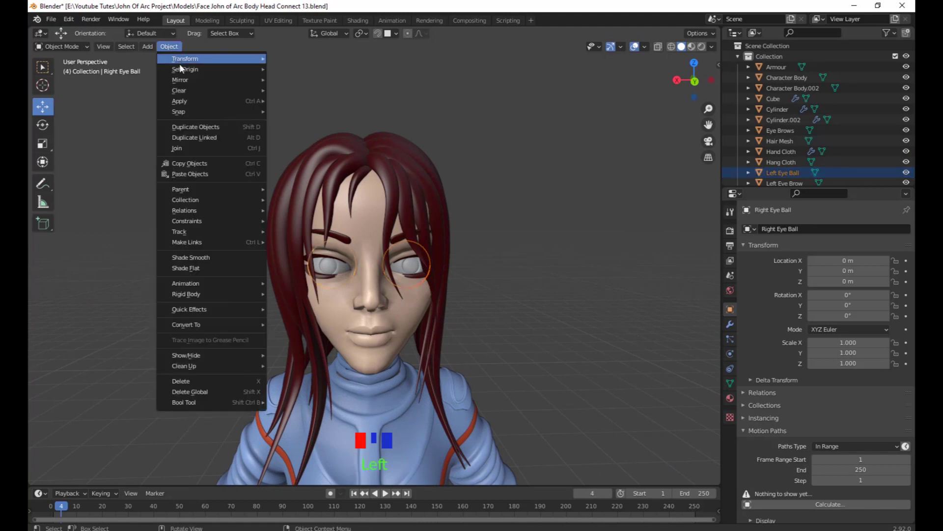
{"action": "mouse_move", "coordinate": [185, 69]}
{"action": "left_click", "coordinate": [324, 80]}
{"action": "scroll", "coordinate": [559, 121], "scroll_direction": "down", "scroll_amount": 4}
{"action": "middle_click_drag", "start_coordinate": [540, 147], "coordinate": [480, 272], "text": "shift"}
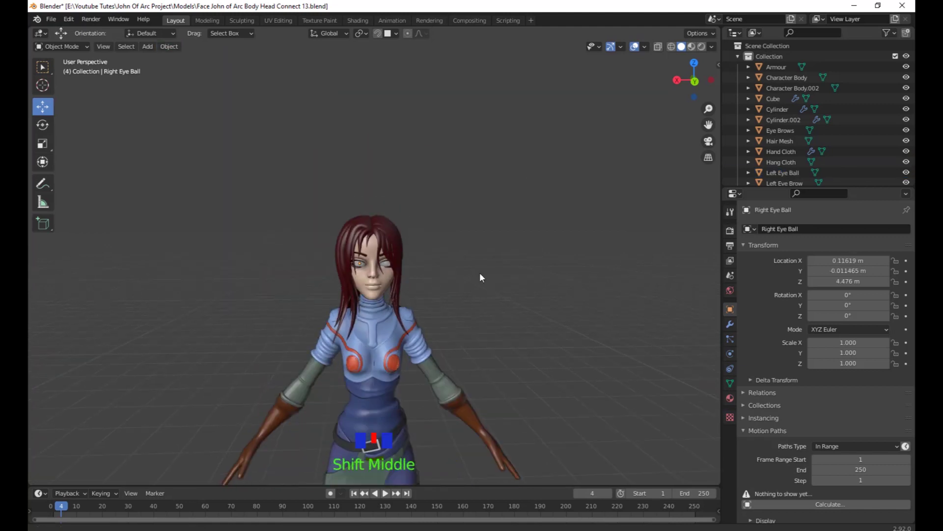
Add a Subdivision modifier to the head mesh with viewport level 2.
{"action": "scroll", "coordinate": [469, 239], "scroll_direction": "down", "scroll_amount": 2}
{"action": "middle_click_drag", "start_coordinate": [469, 239], "coordinate": [375, 216], "text": "shift"}
{"action": "left_click", "coordinate": [376, 215]}
{"action": "scroll", "coordinate": [478, 232], "scroll_direction": "up", "scroll_amount": 5}
{"action": "middle_click_drag", "start_coordinate": [479, 232], "coordinate": [662, 270], "text": "shift"}
{"action": "left_click", "coordinate": [729, 325]}
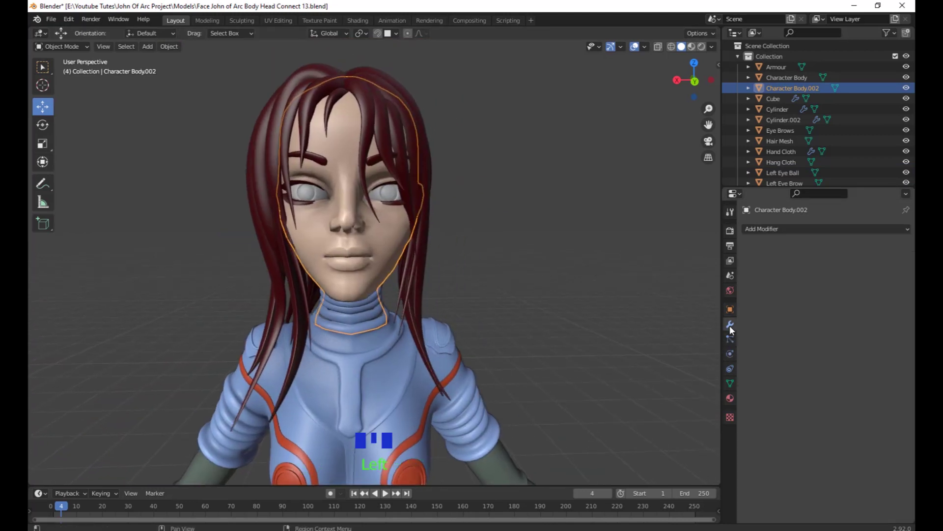
{"action": "left_click", "coordinate": [809, 228]}
{"action": "left_click", "coordinate": [737, 403]}
{"action": "scroll", "coordinate": [584, 344], "scroll_direction": "down", "scroll_amount": 2}
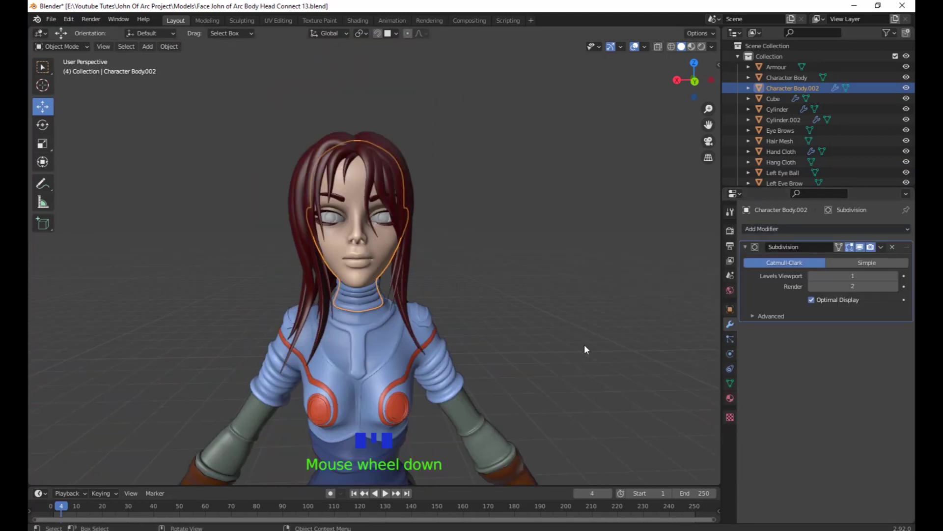
{"action": "middle_click_drag", "start_coordinate": [585, 344], "coordinate": [619, 339], "text": "shift"}
{"action": "scroll", "coordinate": [531, 295], "scroll_direction": "down", "scroll_amount": 4}
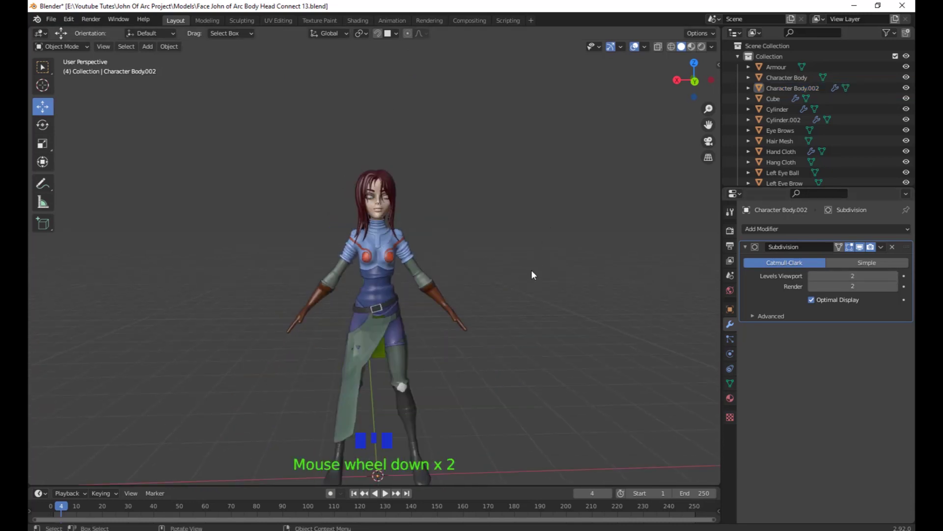
Examine the face and hair up close, and the full character from the front and at an angle.
{"action": "middle_click_drag", "start_coordinate": [533, 273], "coordinate": [582, 284]}
{"action": "scroll", "coordinate": [508, 278], "scroll_direction": "down", "scroll_amount": 2}
{"action": "scroll", "coordinate": [517, 322], "scroll_direction": "up", "scroll_amount": 5}
{"action": "left_click", "coordinate": [473, 265]}
{"action": "left_click", "coordinate": [336, 208], "text": "shift"}
{"action": "scroll", "coordinate": [583, 245], "scroll_direction": "down", "scroll_amount": 4}
{"action": "scroll", "coordinate": [580, 243], "scroll_direction": "up", "scroll_amount": 3}
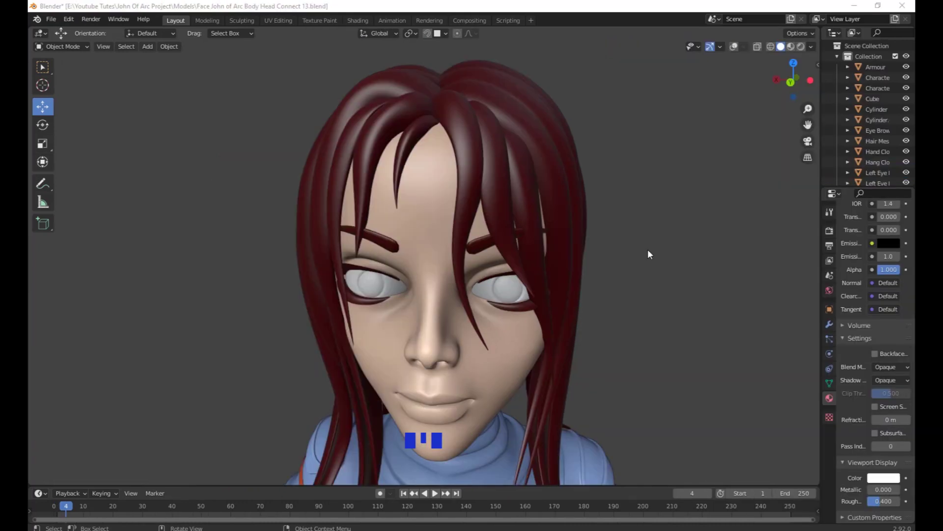
{"action": "mouse_move", "coordinate": [647, 253]}
{"action": "middle_mouse_down"}
{"action": "mouse_move", "coordinate": [623, 263]}
{"action": "mouse_move", "coordinate": [639, 259]}
{"action": "middle_mouse_up"}
{"action": "scroll", "coordinate": [619, 310], "scroll_direction": "down", "scroll_amount": 2}
{"action": "middle_click_drag", "start_coordinate": [619, 320], "coordinate": [641, 244]}
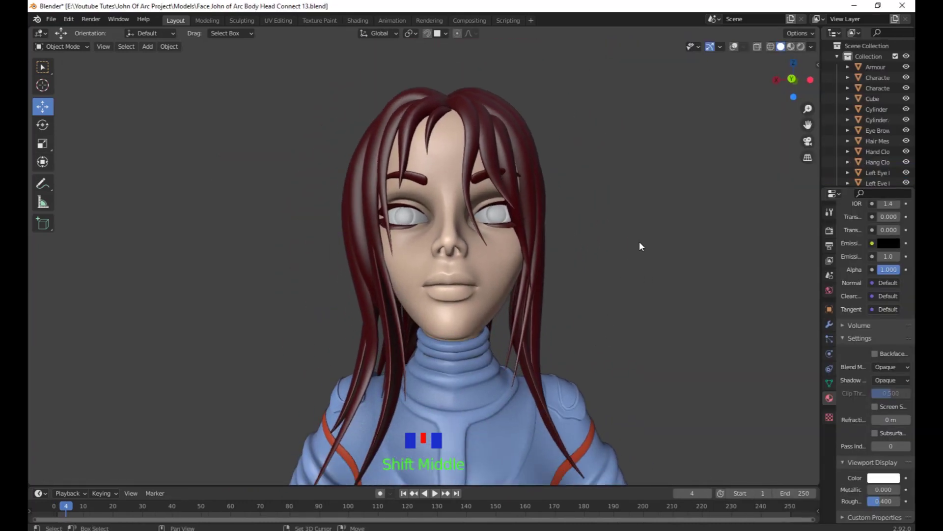
{"action": "scroll", "coordinate": [613, 302], "scroll_direction": "down", "scroll_amount": 4}
{"action": "middle_click_drag", "start_coordinate": [613, 302], "coordinate": [547, 273], "text": "shift"}
{"action": "scroll", "coordinate": [592, 242], "scroll_direction": "down", "scroll_amount": 2}
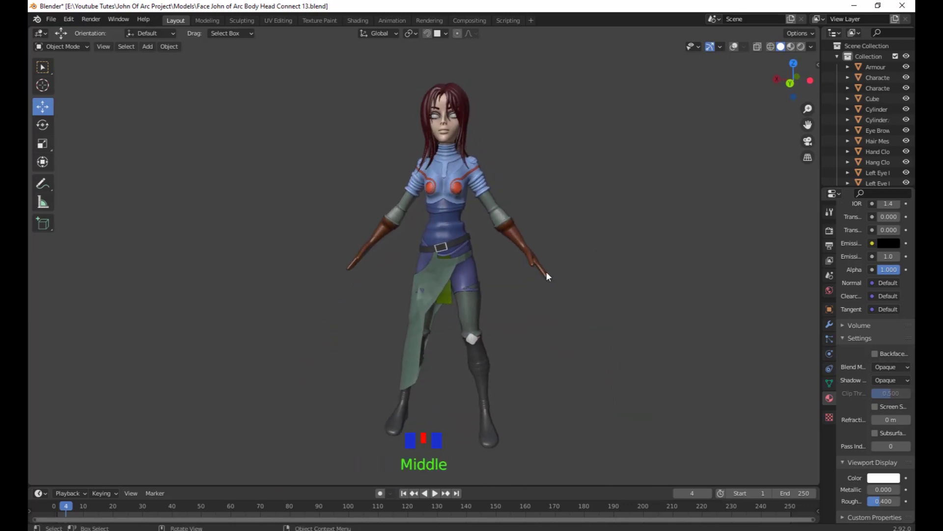
{"action": "middle_click_drag", "start_coordinate": [529, 213], "coordinate": [425, 298], "text": "shift"}
{"action": "scroll", "coordinate": [473, 243], "scroll_direction": "up", "scroll_amount": 1}
{"action": "scroll", "coordinate": [455, 279], "scroll_direction": "up", "scroll_amount": 2}
{"action": "middle_click_drag", "start_coordinate": [506, 323], "coordinate": [469, 323]}
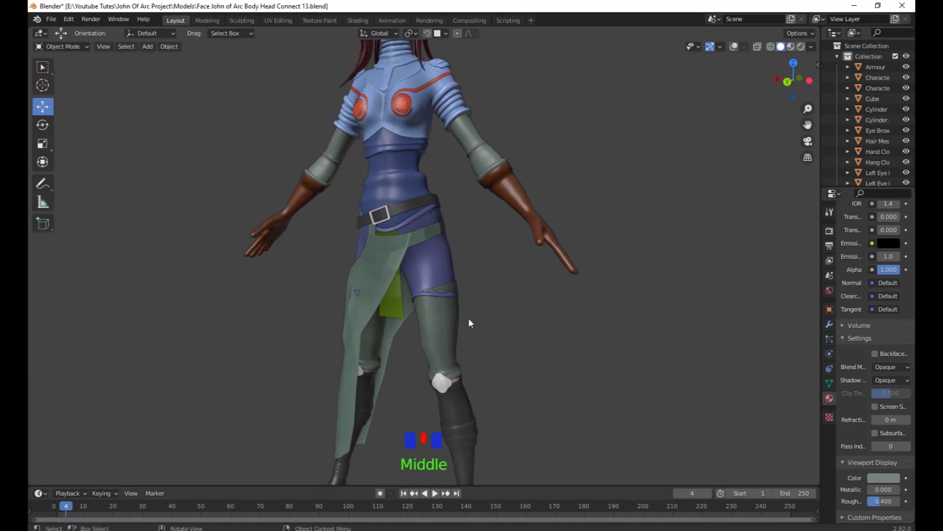
Widen the properties editor and show the modifiers of Character Body.
{"action": "middle_click_drag", "start_coordinate": [526, 341], "coordinate": [595, 314], "text": "shift"}
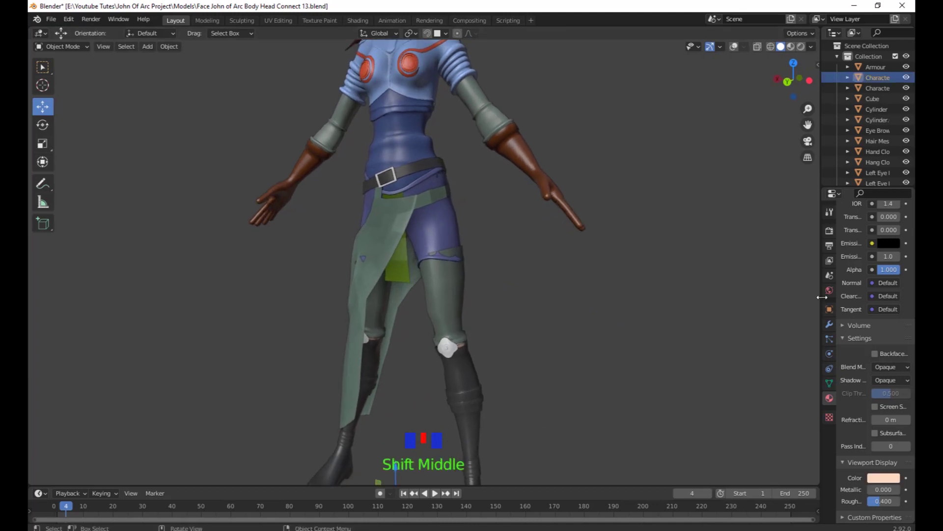
{"action": "left_click_drag", "start_coordinate": [821, 296], "coordinate": [679, 306]}
{"action": "middle_click_drag", "start_coordinate": [484, 317], "coordinate": [672, 319], "text": "shift"}
{"action": "left_click", "coordinate": [684, 324]}
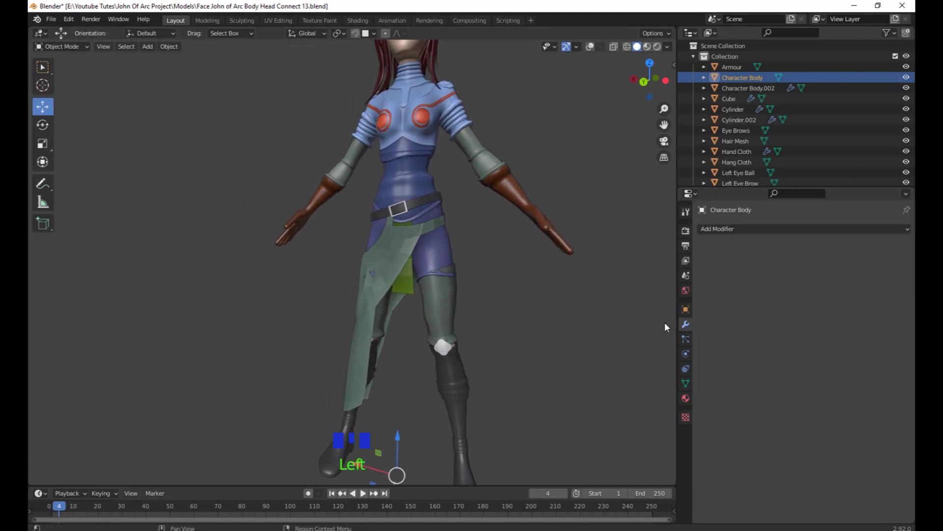
Examine the complete character from the front, from boots up to head.
{"action": "middle_click_drag", "start_coordinate": [582, 323], "coordinate": [592, 343], "text": "shift"}
{"action": "scroll", "coordinate": [507, 322], "scroll_direction": "down", "scroll_amount": 2}
{"action": "middle_click_drag", "start_coordinate": [507, 323], "coordinate": [543, 301]}
{"action": "scroll", "coordinate": [433, 308], "scroll_direction": "down", "scroll_amount": 2}
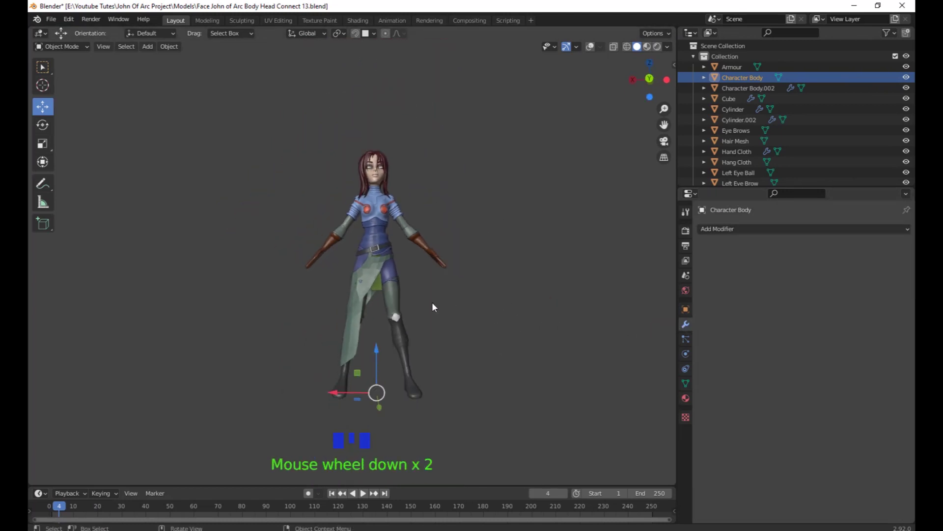
{"action": "scroll", "coordinate": [459, 314], "scroll_direction": "up", "scroll_amount": 2}
{"action": "middle_click_drag", "start_coordinate": [459, 313], "coordinate": [487, 341], "text": "shift"}
{"action": "scroll", "coordinate": [528, 252], "scroll_direction": "up", "scroll_amount": 2}
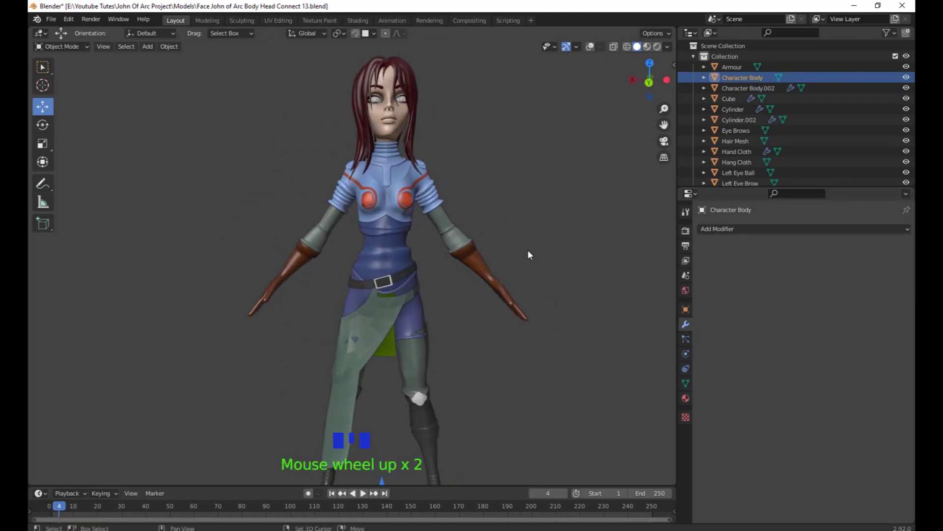
{"action": "middle_click_drag", "start_coordinate": [527, 251], "coordinate": [539, 306], "text": "shift"}
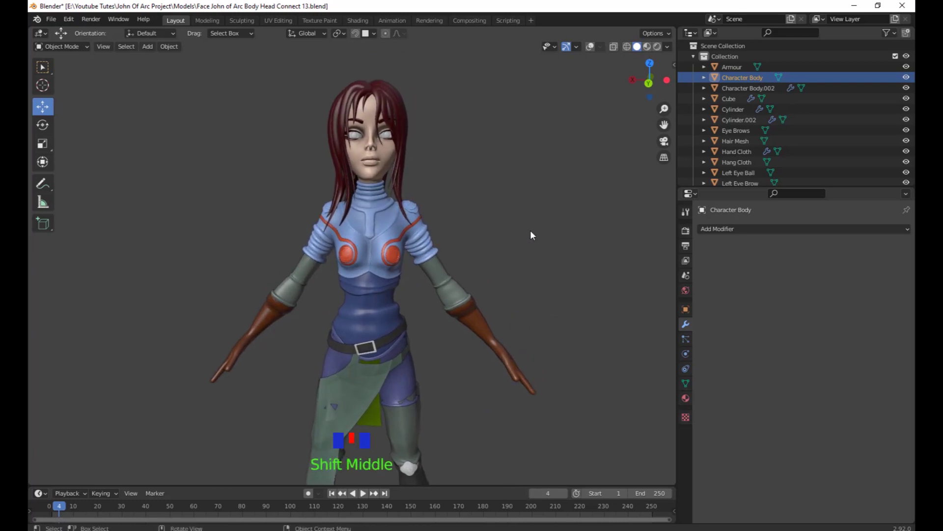
Select both eyeballs, undo their accidental move, and set their material's viewport display color to black.
{"action": "scroll", "coordinate": [429, 130], "scroll_direction": "up", "scroll_amount": 2}
{"action": "middle_click_drag", "start_coordinate": [428, 130], "coordinate": [430, 259], "text": "shift"}
{"action": "scroll", "coordinate": [464, 226], "scroll_direction": "up", "scroll_amount": 2}
{"action": "left_click", "coordinate": [415, 242]}
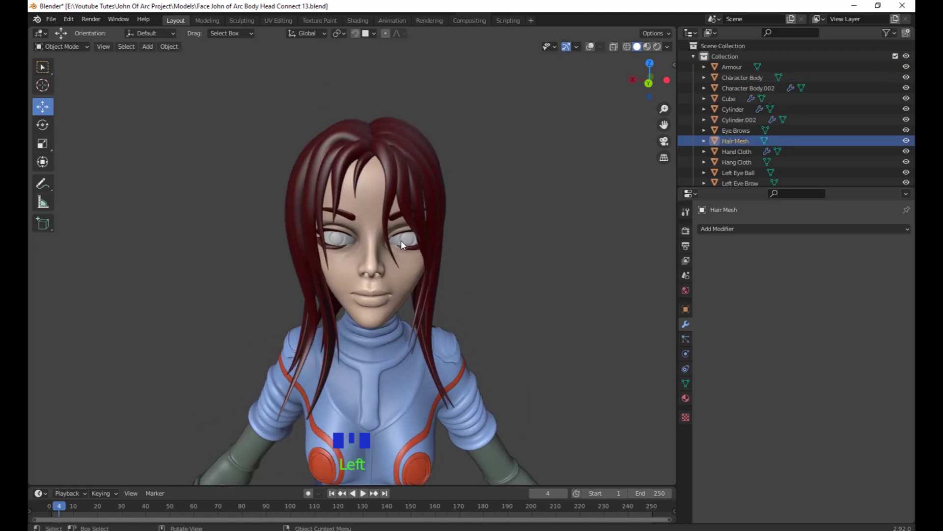
{"action": "left_click", "coordinate": [401, 240]}
{"action": "left_click", "coordinate": [334, 240], "text": "shift"}
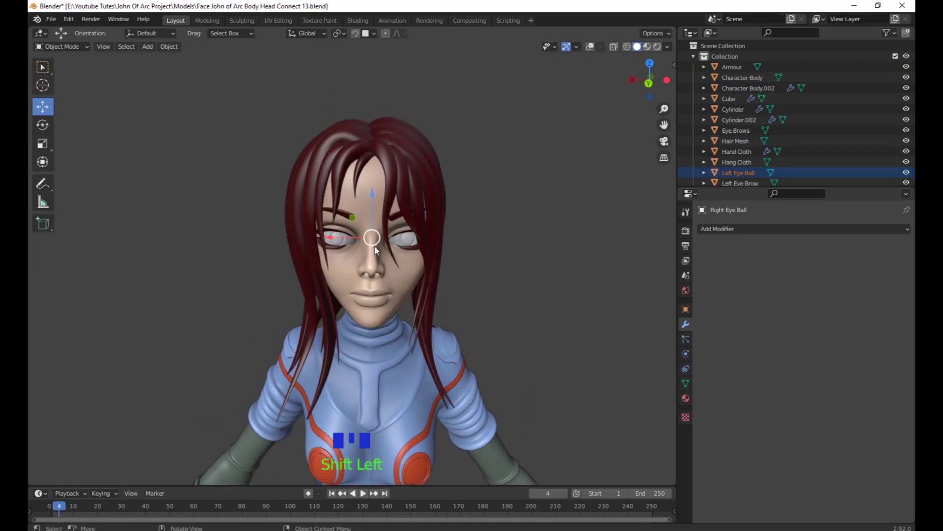
{"action": "mouse_move", "coordinate": [372, 237]}
{"action": "left_mouse_down"}
{"action": "mouse_move", "coordinate": [387, 247]}
{"action": "mouse_move", "coordinate": [380, 240]}
{"action": "left_mouse_up"}
{"action": "key", "text": "ctrl+z"}
{"action": "middle_click_drag", "start_coordinate": [546, 313], "coordinate": [552, 314]}
{"action": "left_click", "coordinate": [686, 398]}
{"action": "scroll", "coordinate": [832, 430], "scroll_direction": "down", "scroll_amount": 6}
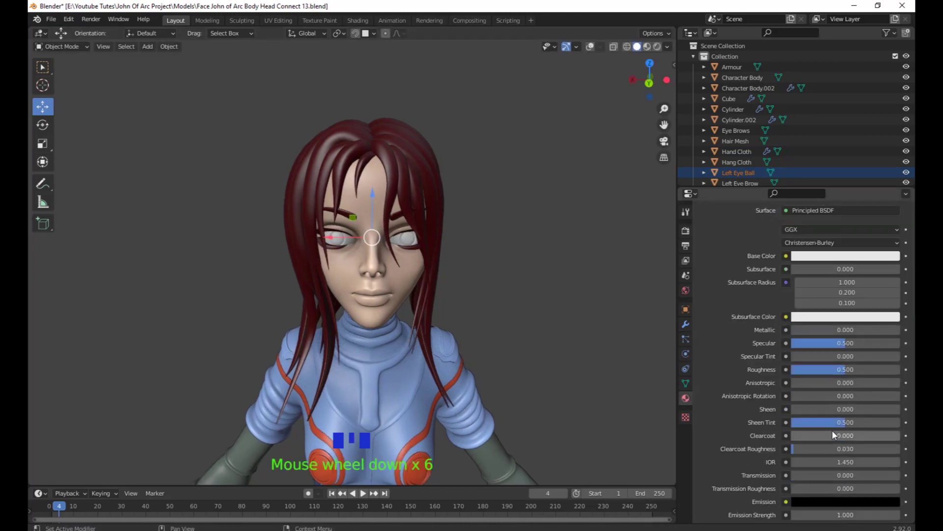
{"action": "scroll", "coordinate": [835, 442], "scroll_direction": "down", "scroll_amount": 16}
{"action": "left_click", "coordinate": [842, 479]}
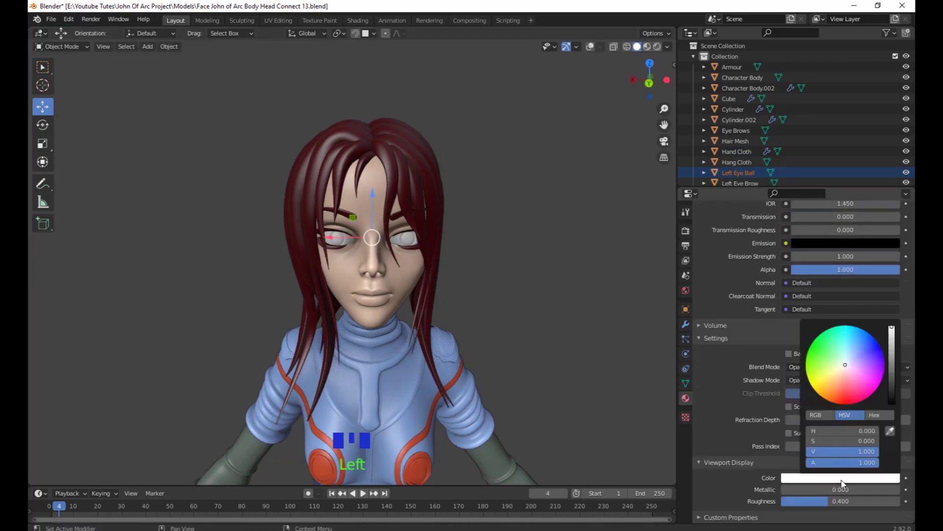
{"action": "left_click_drag", "start_coordinate": [894, 344], "coordinate": [895, 407]}
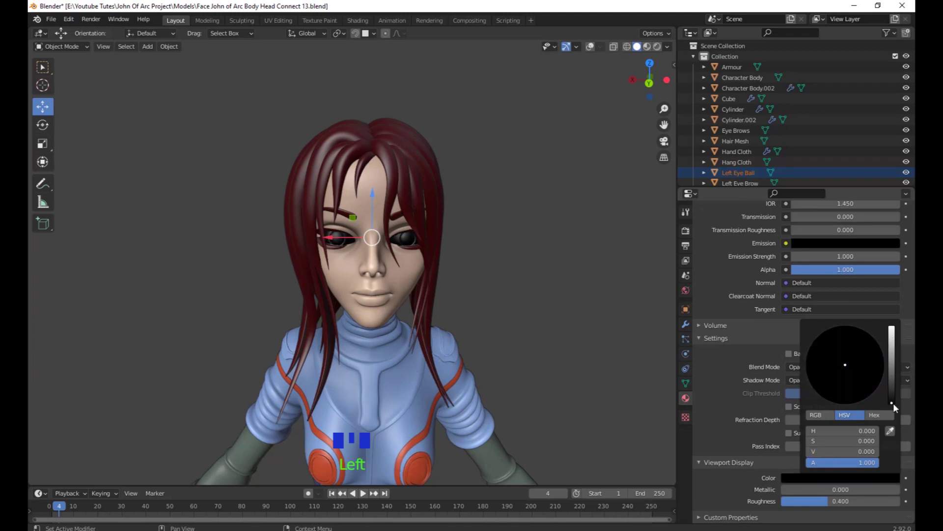
{"action": "left_click", "coordinate": [603, 295]}
Switch the viewport between perspective and orthographic projection, and check the black eyes and upper body.
{"action": "mouse_move", "coordinate": [540, 296]}
{"action": "middle_mouse_down"}
{"action": "mouse_move", "coordinate": [518, 296]}
{"action": "mouse_move", "coordinate": [525, 339]}
{"action": "mouse_move", "coordinate": [539, 309]}
{"action": "middle_mouse_up"}
{"action": "scroll", "coordinate": [518, 297], "scroll_direction": "up", "scroll_amount": 2}
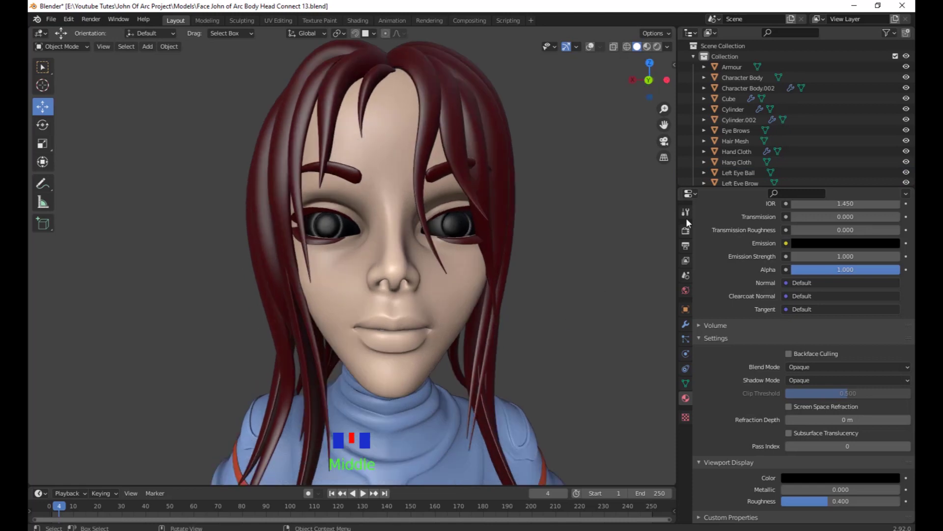
{"action": "left_click", "coordinate": [664, 158]}
{"action": "middle_click_drag", "start_coordinate": [594, 298], "coordinate": [557, 299], "text": "shift"}
{"action": "scroll", "coordinate": [576, 293], "scroll_direction": "down", "scroll_amount": 2}
{"action": "middle_click_drag", "start_coordinate": [557, 300], "coordinate": [588, 310]}
{"action": "scroll", "coordinate": [569, 302], "scroll_direction": "up", "scroll_amount": 1}
{"action": "scroll", "coordinate": [550, 378], "scroll_direction": "down", "scroll_amount": 3}
{"action": "middle_click_drag", "start_coordinate": [550, 377], "coordinate": [538, 266], "text": "shift"}
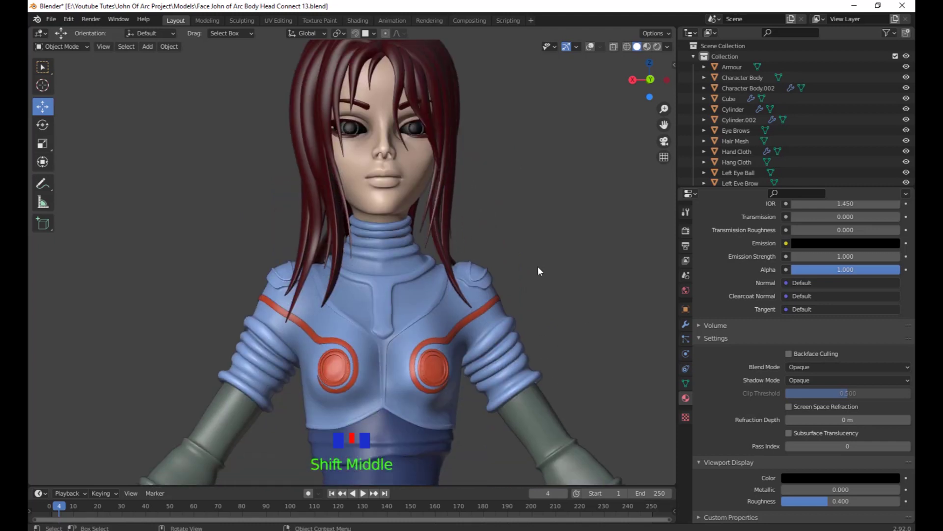
Examine the finished full-length character from the front and slightly from the side.
{"action": "scroll", "coordinate": [507, 335], "scroll_direction": "down", "scroll_amount": 6}
{"action": "middle_click_drag", "start_coordinate": [507, 335], "coordinate": [517, 215], "text": "shift"}
{"action": "scroll", "coordinate": [518, 220], "scroll_direction": "down", "scroll_amount": 2}
{"action": "mouse_move", "coordinate": [504, 251]}
{"action": "middle_mouse_down"}
{"action": "mouse_move", "coordinate": [494, 280]}
{"action": "mouse_move", "coordinate": [496, 264]}
{"action": "middle_mouse_up"}
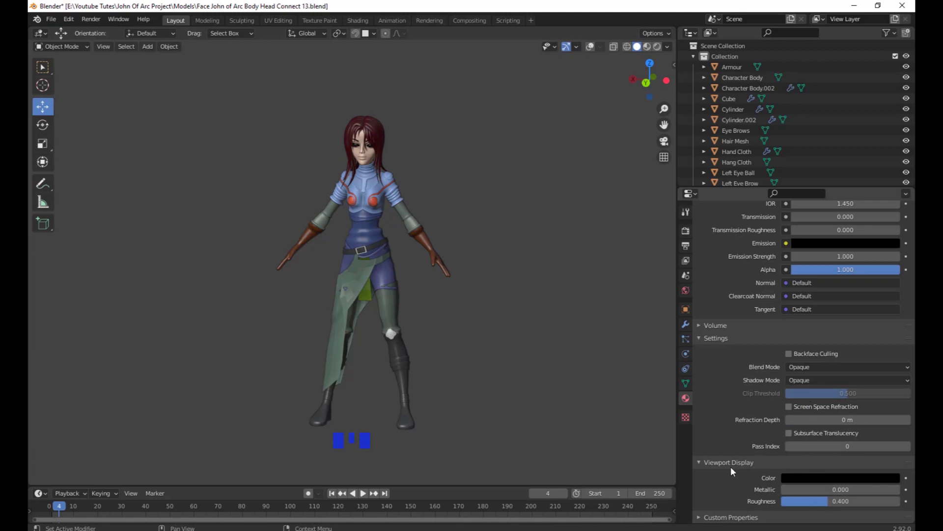
{"action": "middle_click_drag", "start_coordinate": [549, 301], "coordinate": [516, 285]}
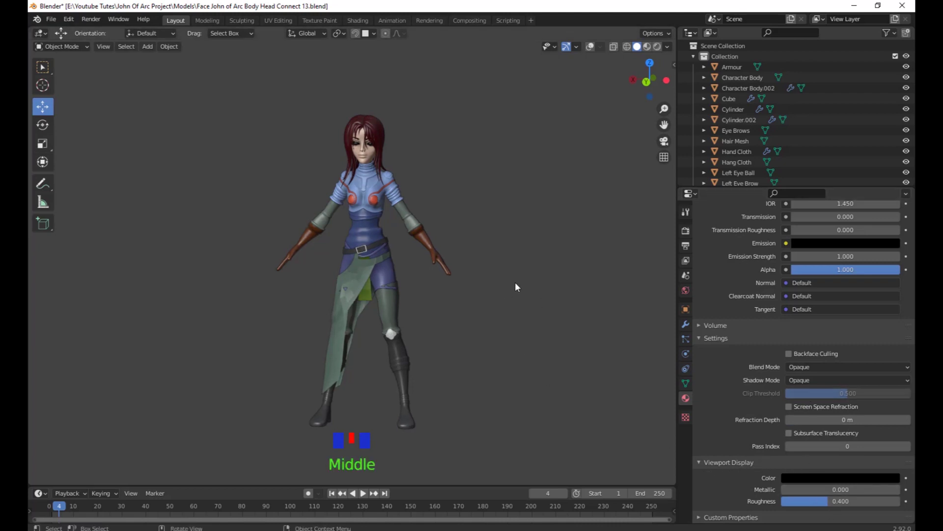
{"action": "scroll", "coordinate": [515, 282], "scroll_direction": "up", "scroll_amount": 2}
{"action": "scroll", "coordinate": [491, 234], "scroll_direction": "down", "scroll_amount": 1}
{"action": "middle_click_drag", "start_coordinate": [499, 279], "coordinate": [494, 273], "text": "shift"}
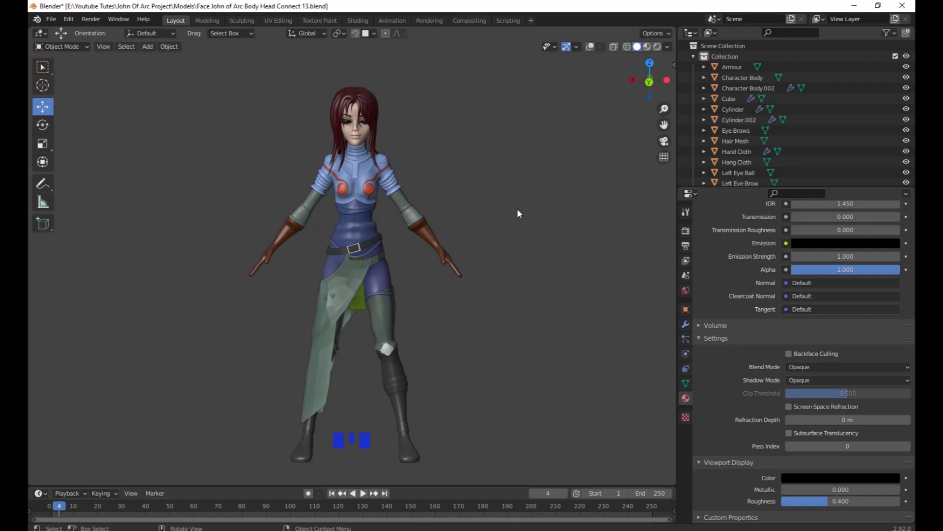
{"action": "mouse_move", "coordinate": [558, 295]}
{"action": "middle_mouse_down"}
{"action": "mouse_move", "coordinate": [565, 286]}
{"action": "mouse_move", "coordinate": [554, 290]}
{"action": "mouse_move", "coordinate": [567, 294]}
{"action": "middle_mouse_up"}
{"action": "scroll", "coordinate": [564, 284], "scroll_direction": "up", "scroll_amount": 2}
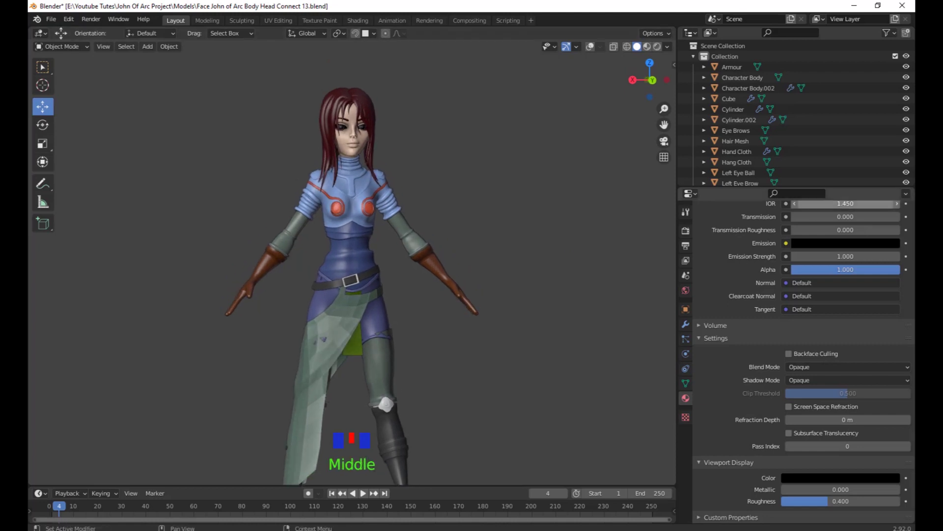